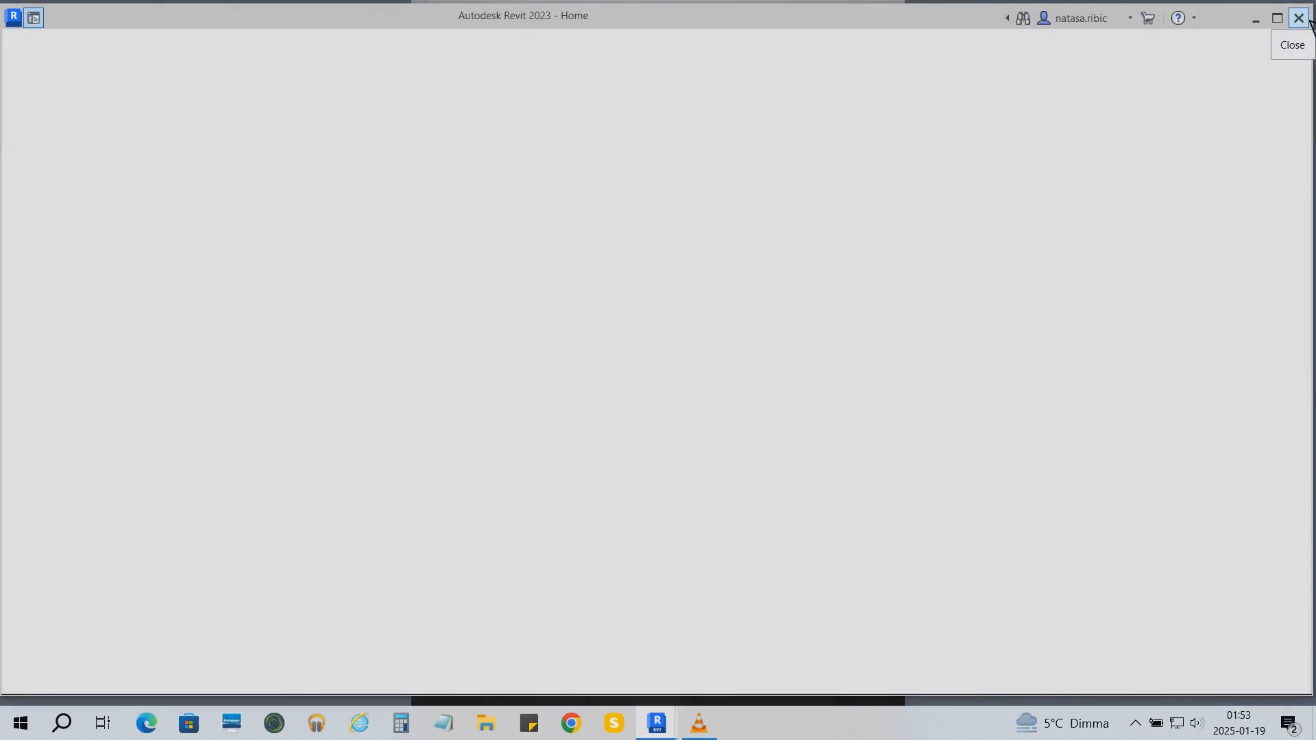
- Open the YouTube_2_C1_D1_block.rvt project and the C1_D1_block.rfa structural column family
{"action": "left_click", "coordinate": [589, 346]}
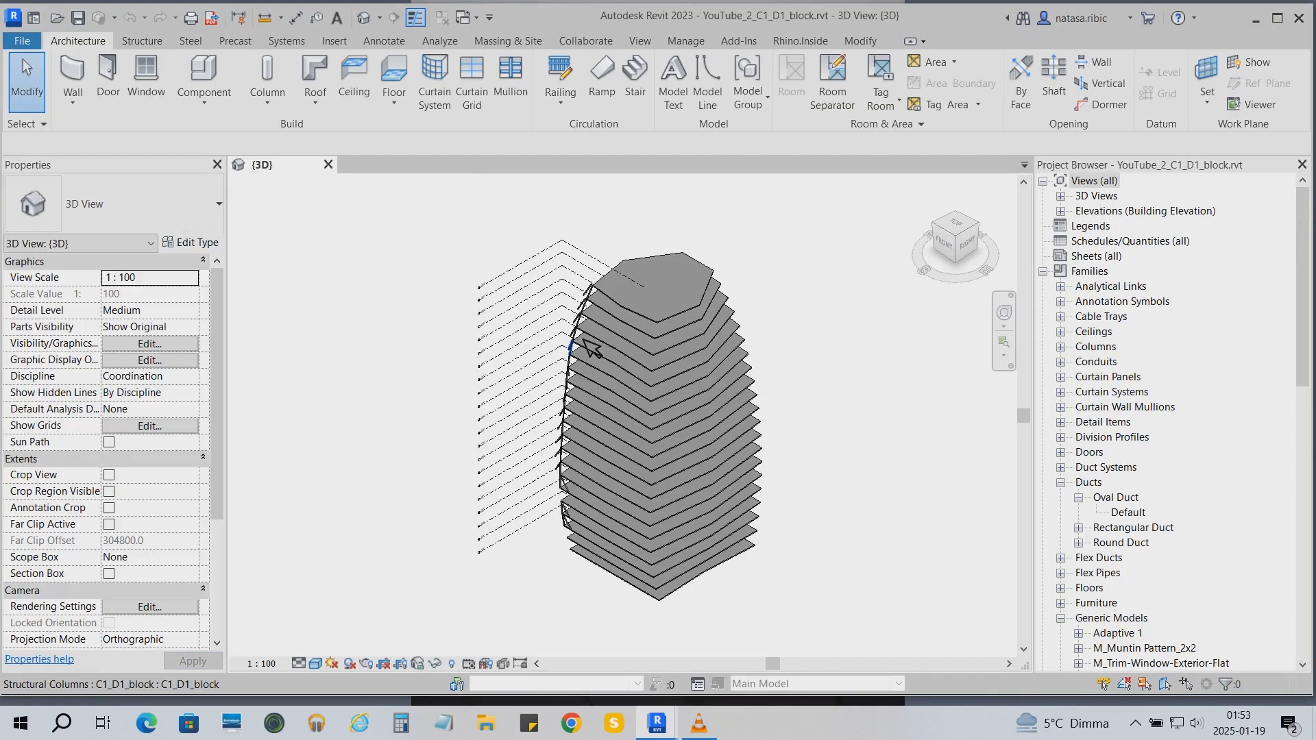
{"action": "left_click", "coordinate": [23, 40]}
{"action": "left_click", "coordinate": [236, 204]}
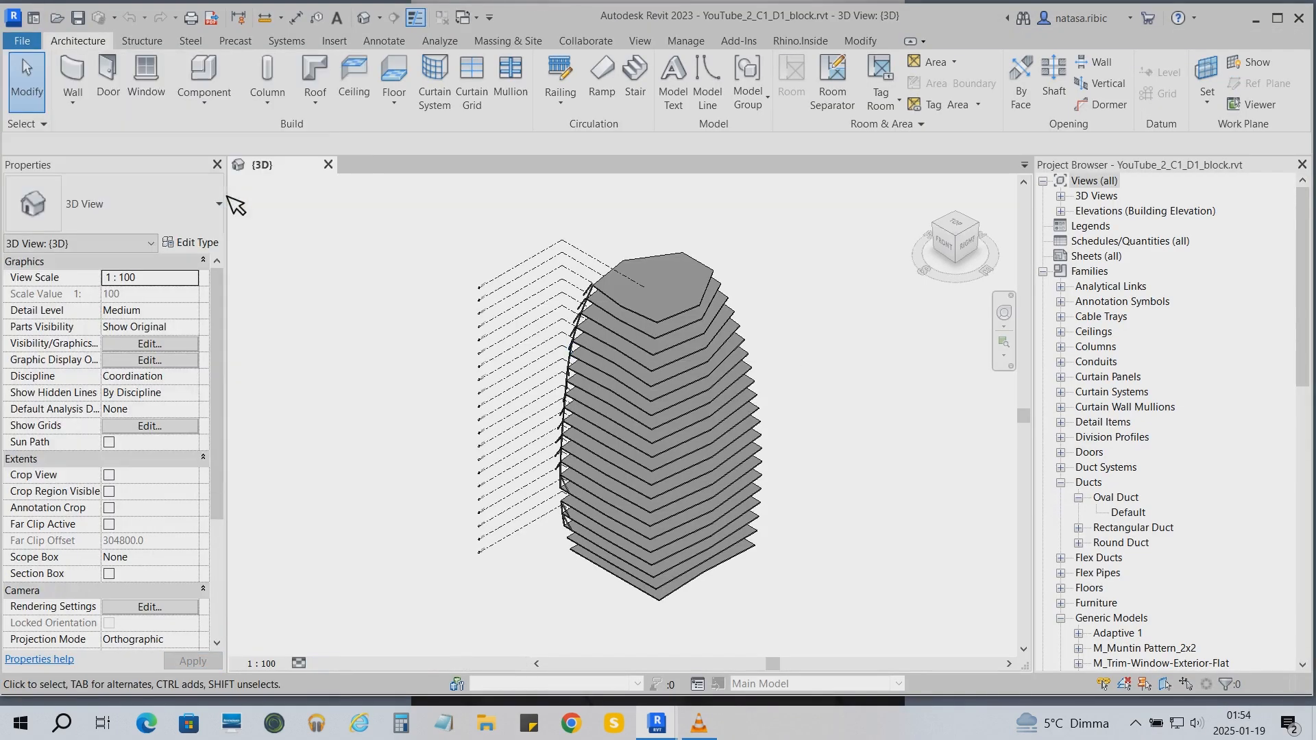
{"action": "left_click", "coordinate": [514, 303]}
{"action": "left_click", "coordinate": [870, 450]}
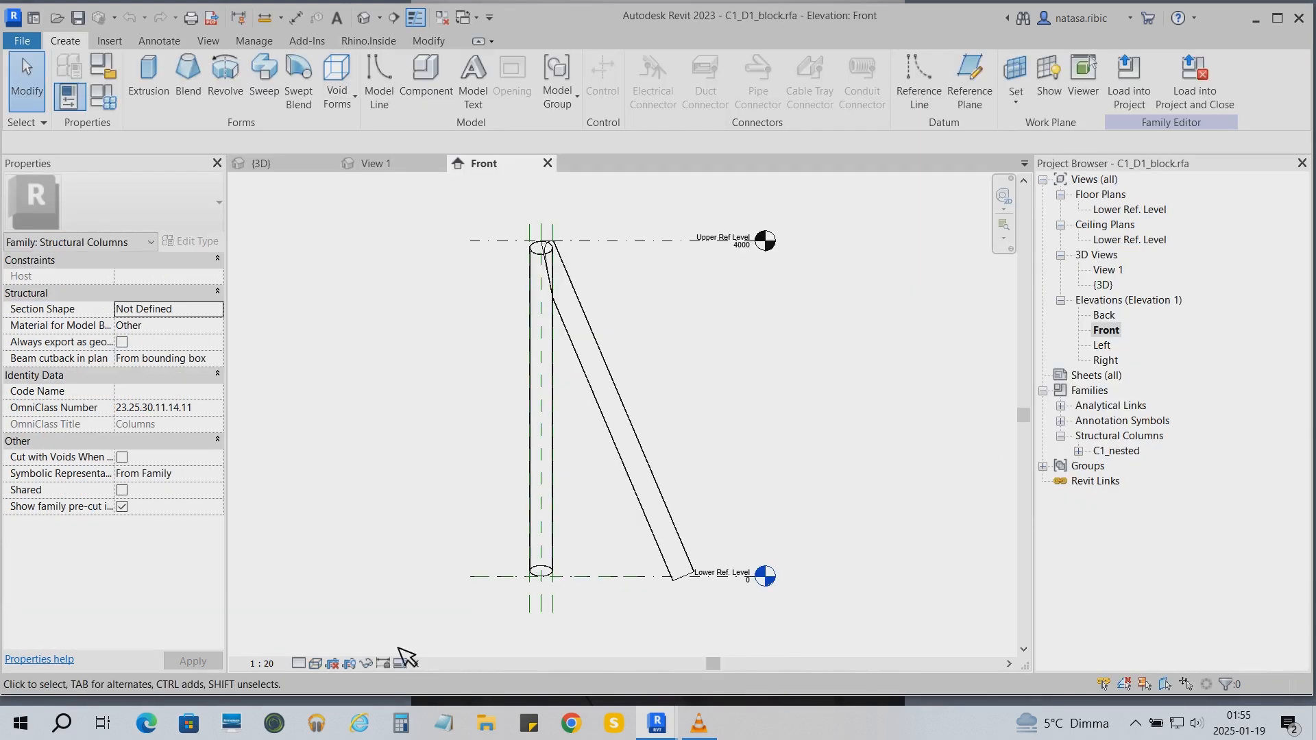
- Set the visual style of the family's Front elevation to Shaded
{"action": "left_click", "coordinate": [316, 664]}
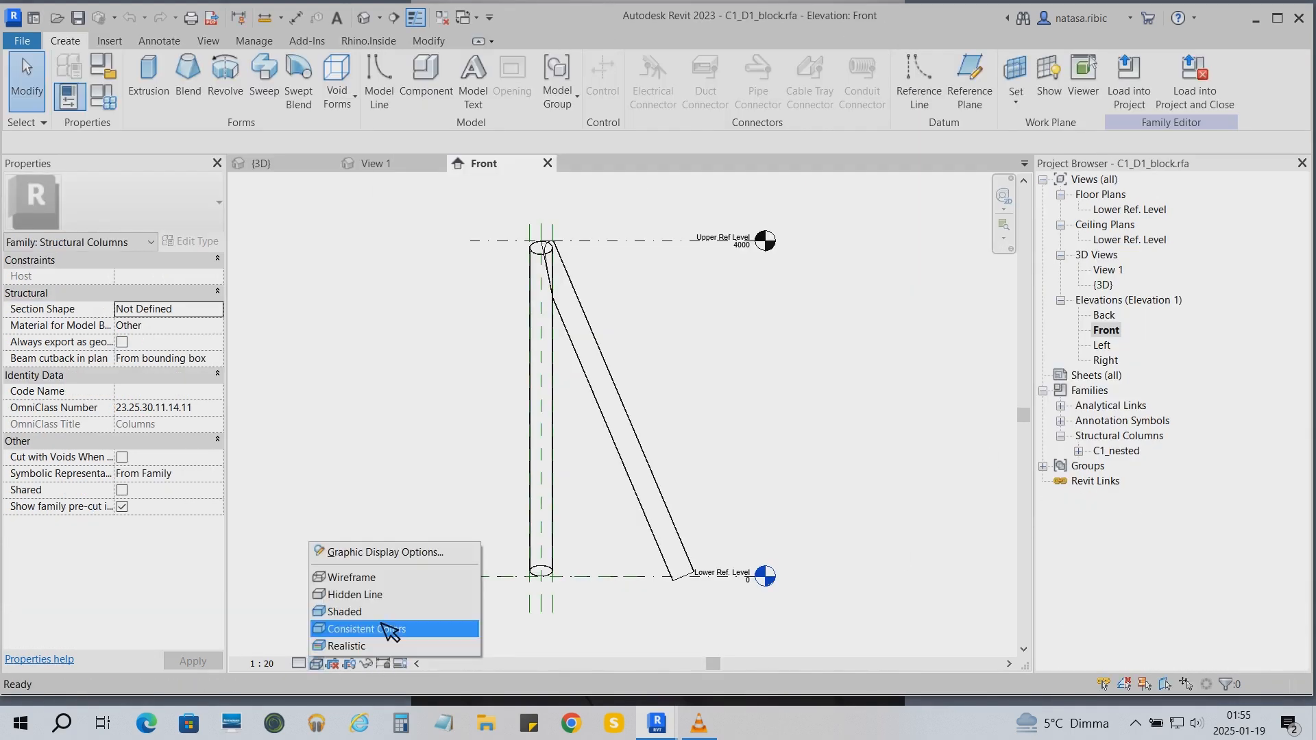
{"action": "left_click", "coordinate": [387, 612]}
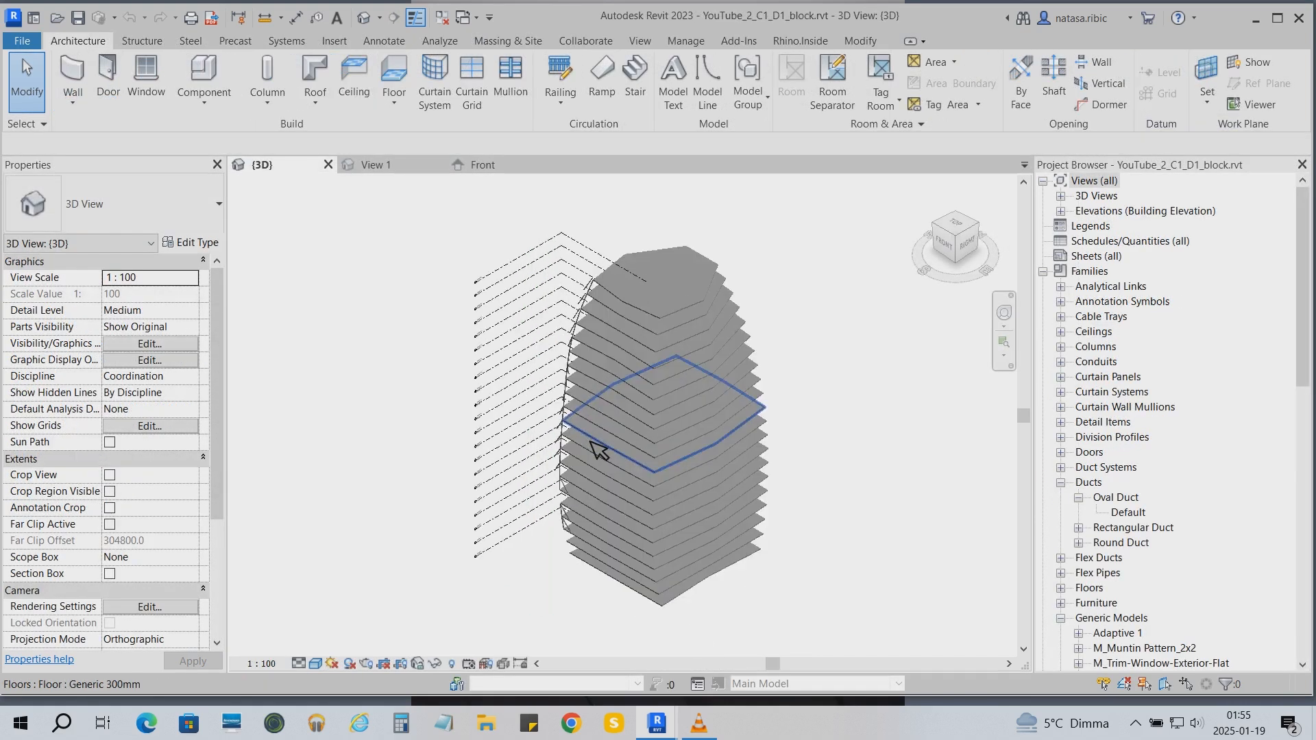
- Examine the columns and diagonals along the tower's edge in the project's 3D view
{"action": "scroll", "coordinate": [594, 623], "scroll_direction": "up", "scroll_amount": 5}
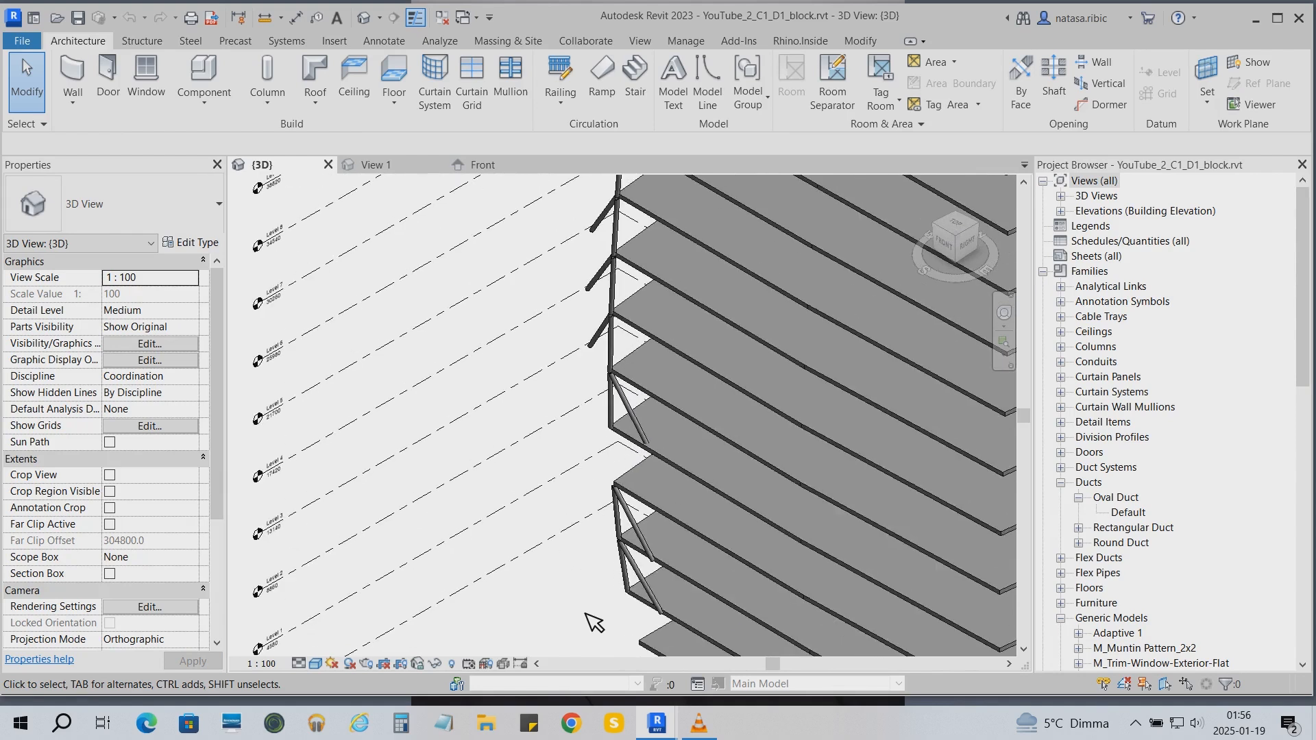
{"action": "scroll", "coordinate": [529, 573], "scroll_direction": "down", "scroll_amount": 2}
{"action": "scroll", "coordinate": [526, 576], "scroll_direction": "down", "scroll_amount": 4}
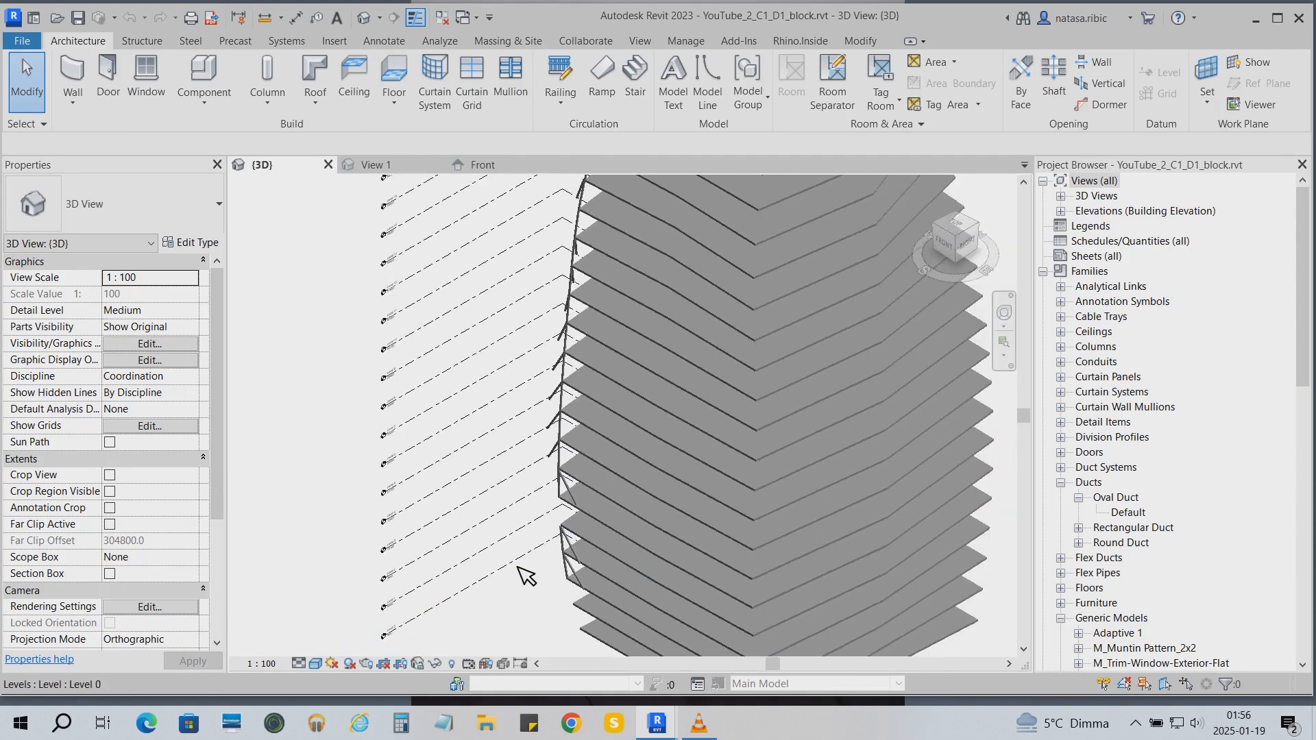
{"action": "scroll", "coordinate": [341, 335], "scroll_direction": "down", "scroll_amount": 2}
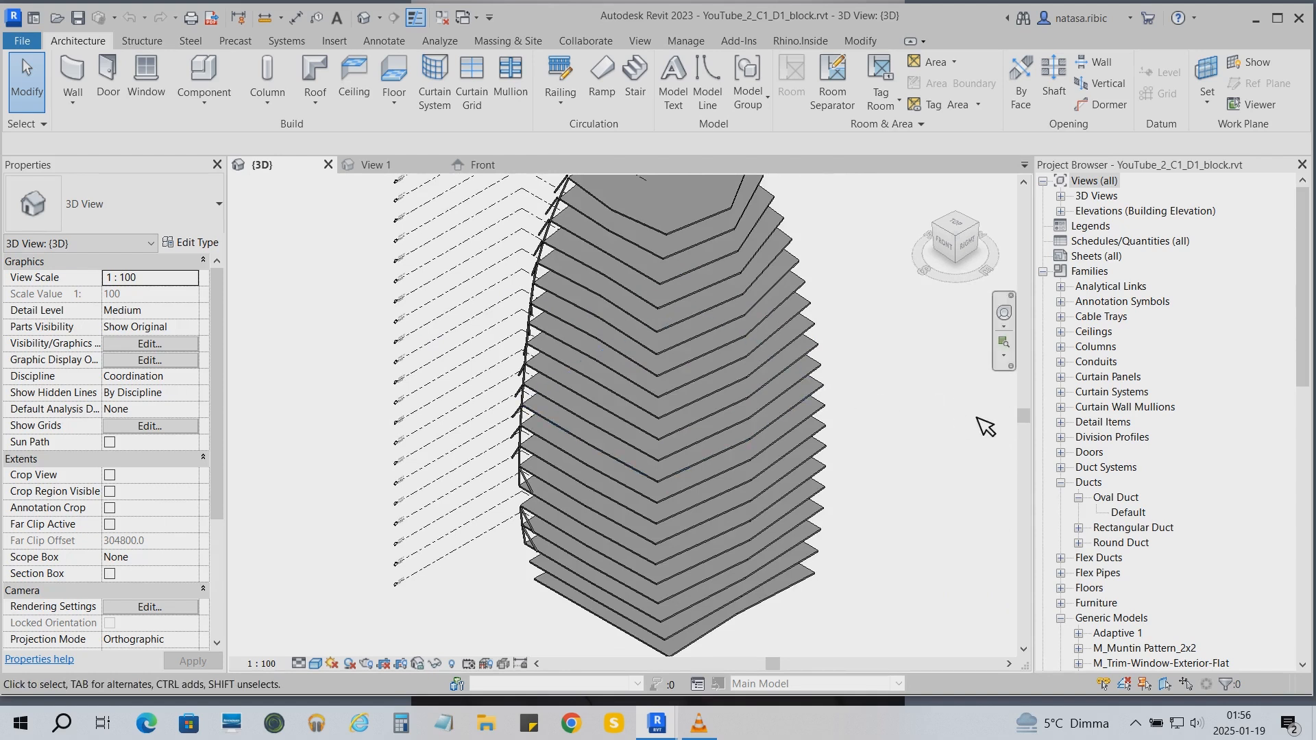
{"action": "scroll", "coordinate": [984, 459], "scroll_direction": "up", "scroll_amount": 1}
{"action": "scroll", "coordinate": [990, 466], "scroll_direction": "up", "scroll_amount": 2}
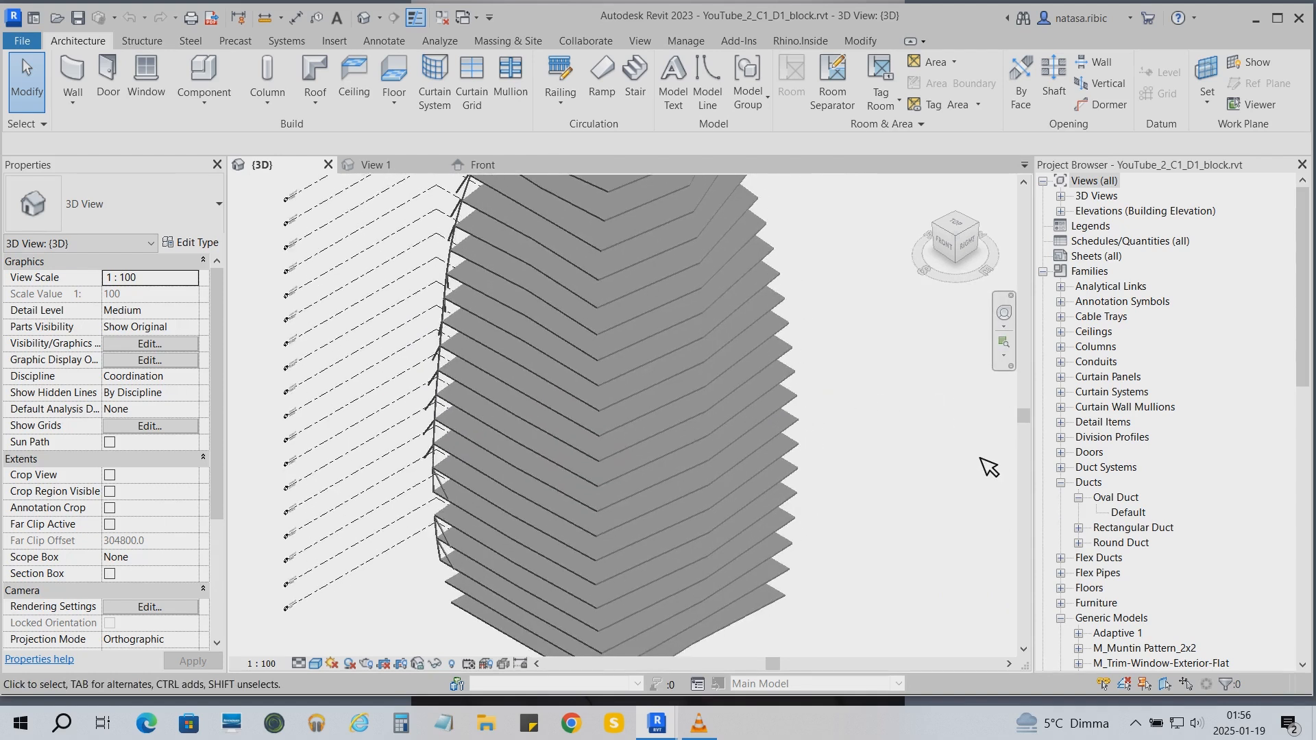
- Launch Grasshopper through Rhino.Inside and open the Liwa Tower_Youtube_2 C1_D1_block_1.1 definition
{"action": "left_click", "coordinate": [819, 41]}
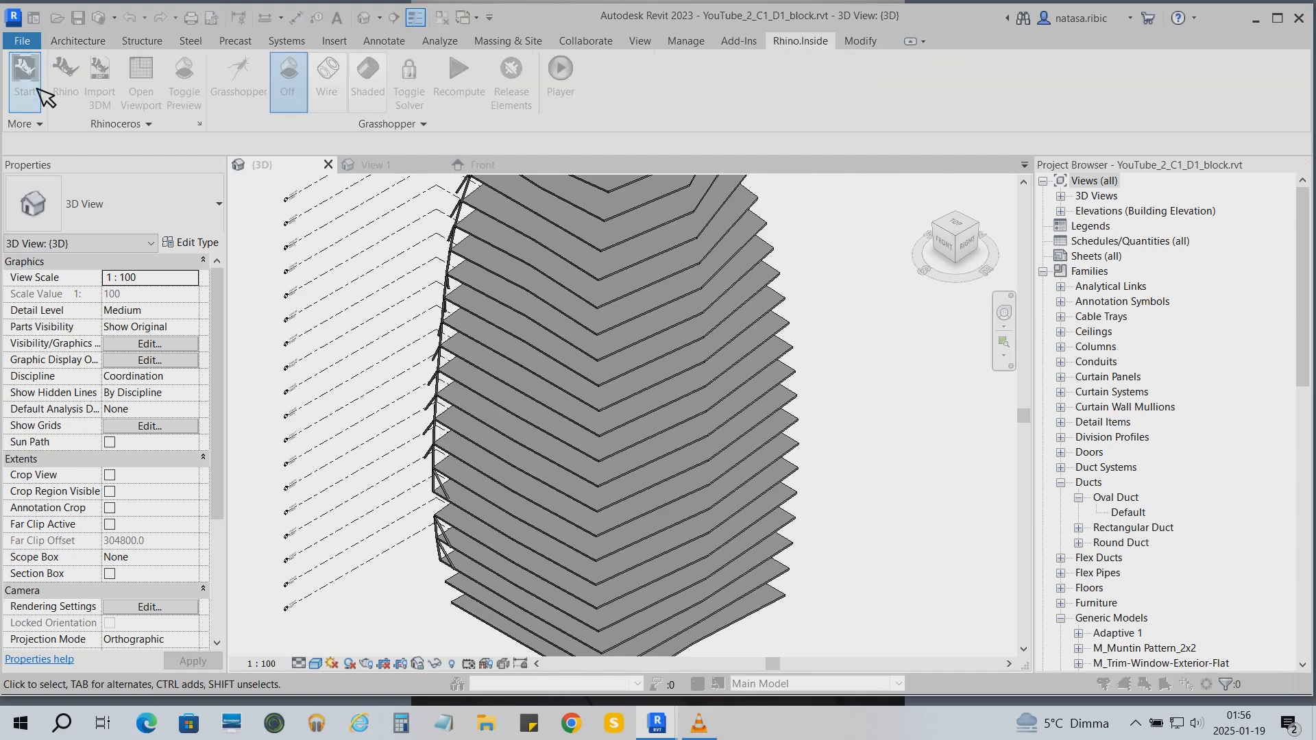
{"action": "left_click", "coordinate": [25, 79]}
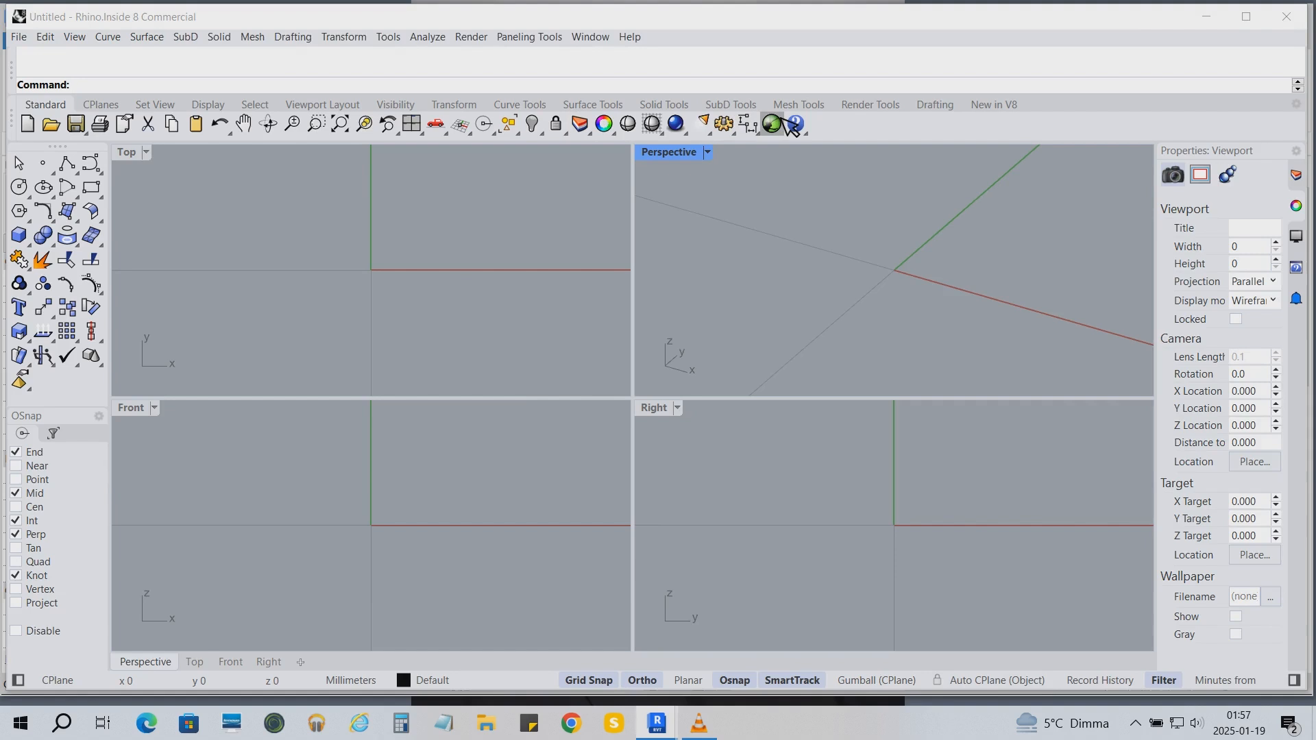
{"action": "left_click", "coordinate": [786, 119]}
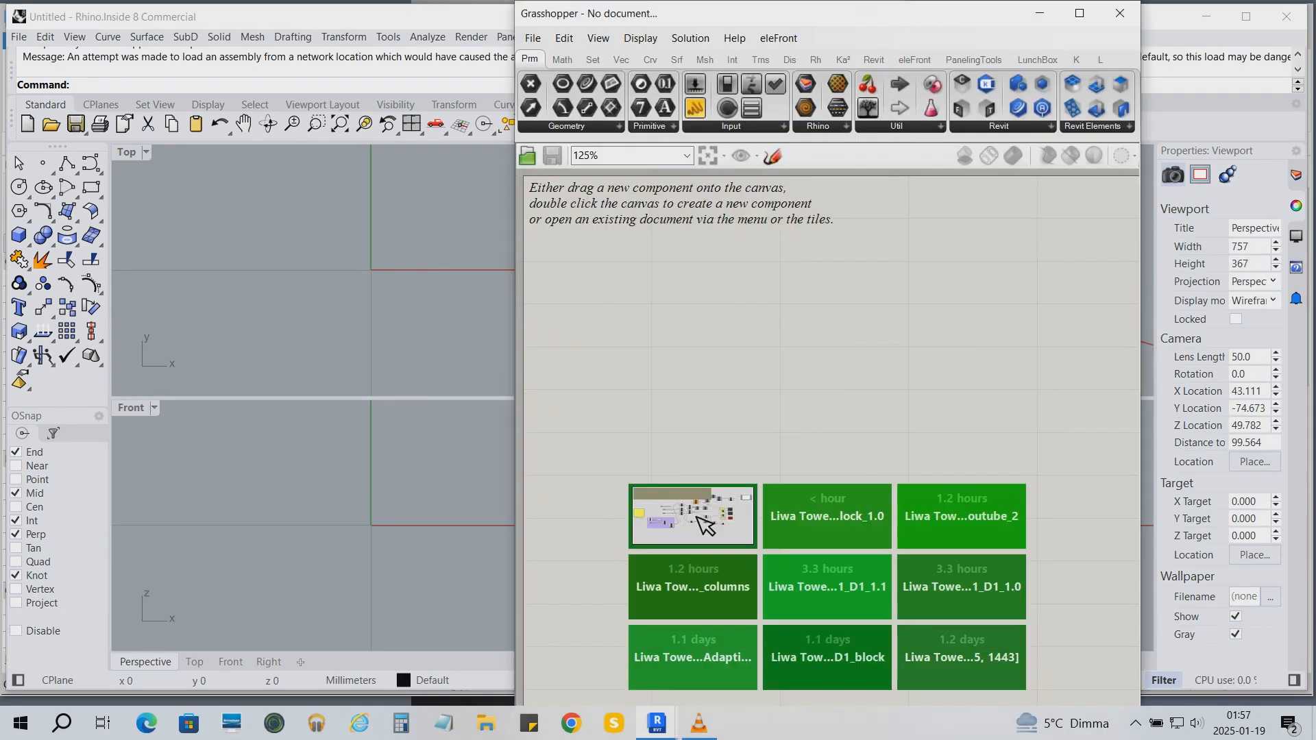
{"action": "left_click", "coordinate": [706, 527]}
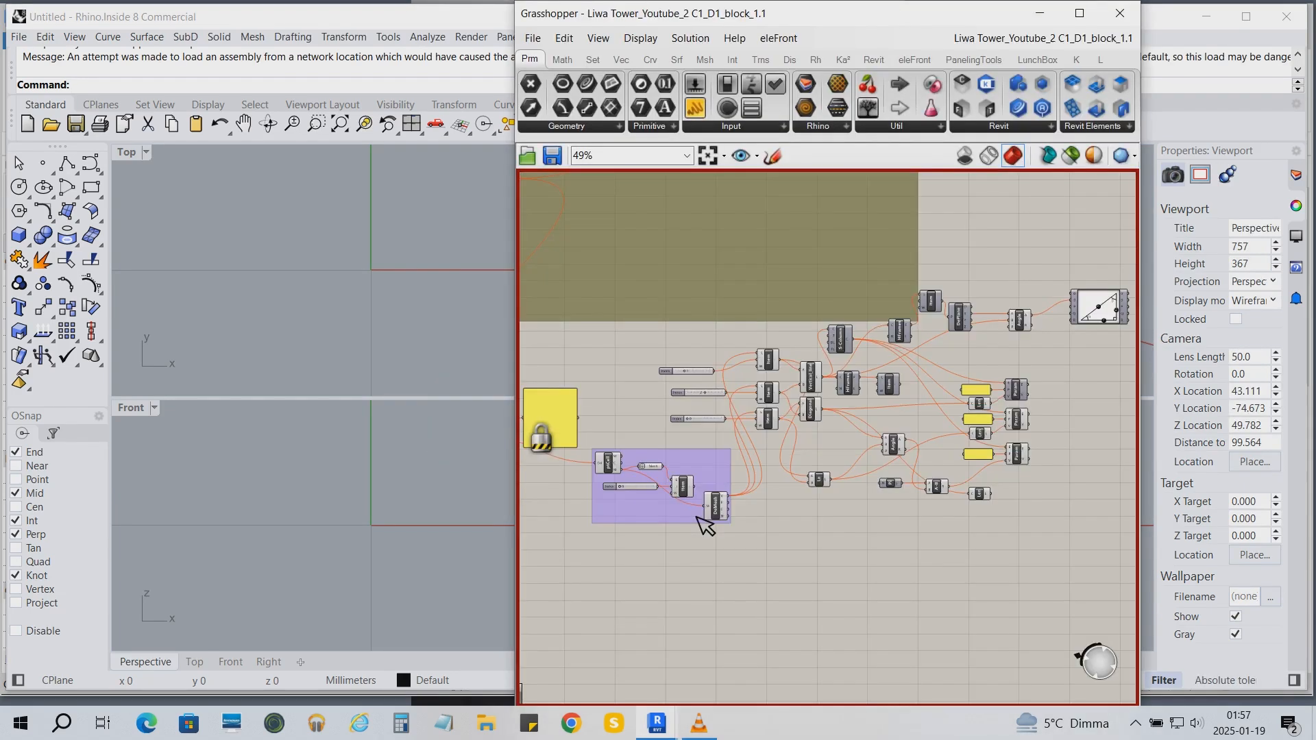
- Maximize Rhino's Perspective viewport and turn on the geometry preview of the S-Column component
{"action": "left_click", "coordinate": [423, 124]}
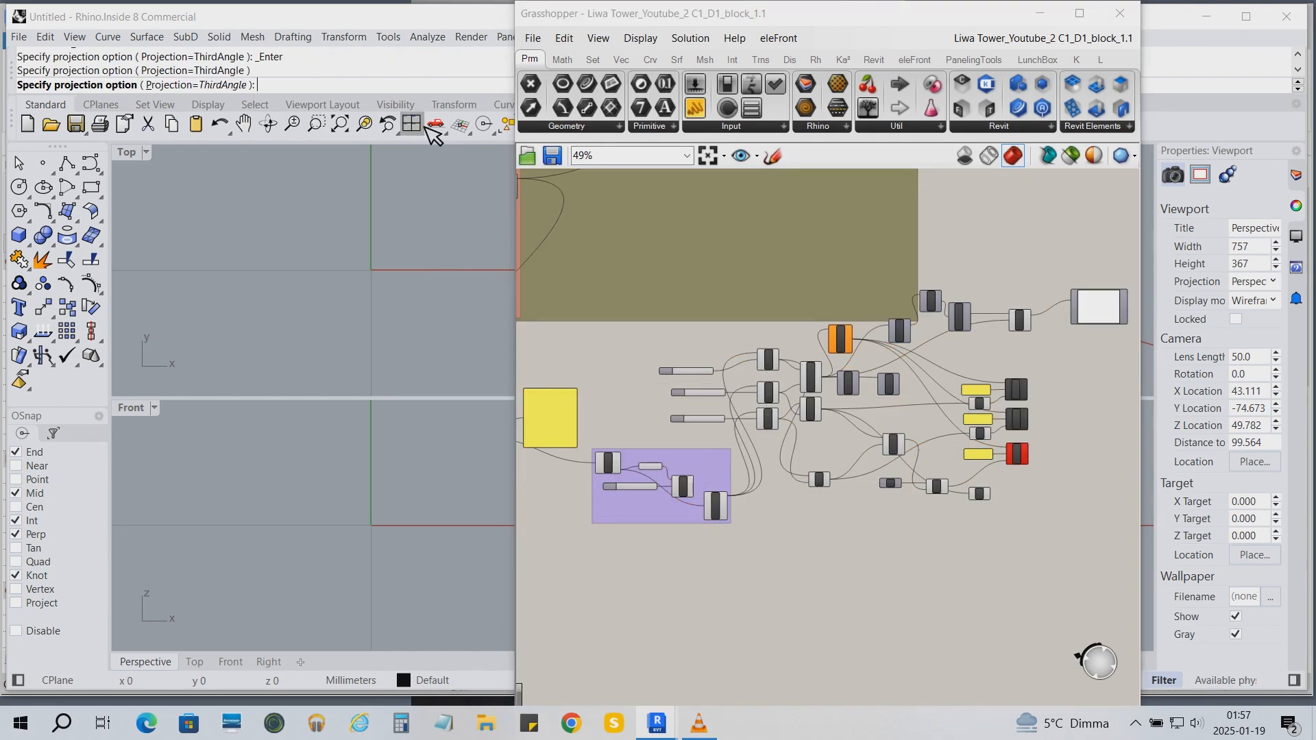
{"action": "left_click", "coordinate": [425, 128]}
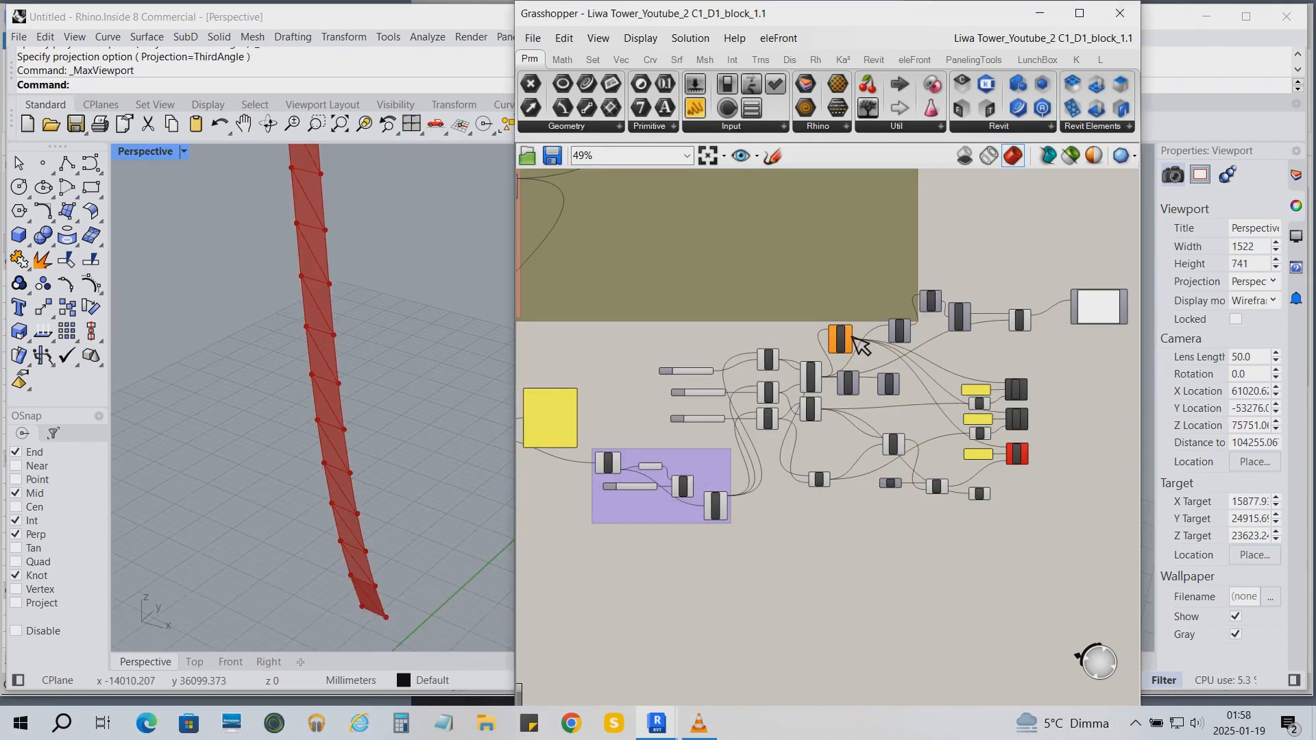
{"action": "right_click", "coordinate": [859, 345]}
{"action": "left_click", "coordinate": [893, 362]}
{"action": "scroll", "coordinate": [275, 447], "scroll_direction": "up", "scroll_amount": 7}
{"action": "scroll", "coordinate": [275, 447], "scroll_direction": "down", "scroll_amount": 11}
{"action": "left_click_drag", "start_coordinate": [323, 6], "coordinate": [337, 25]}
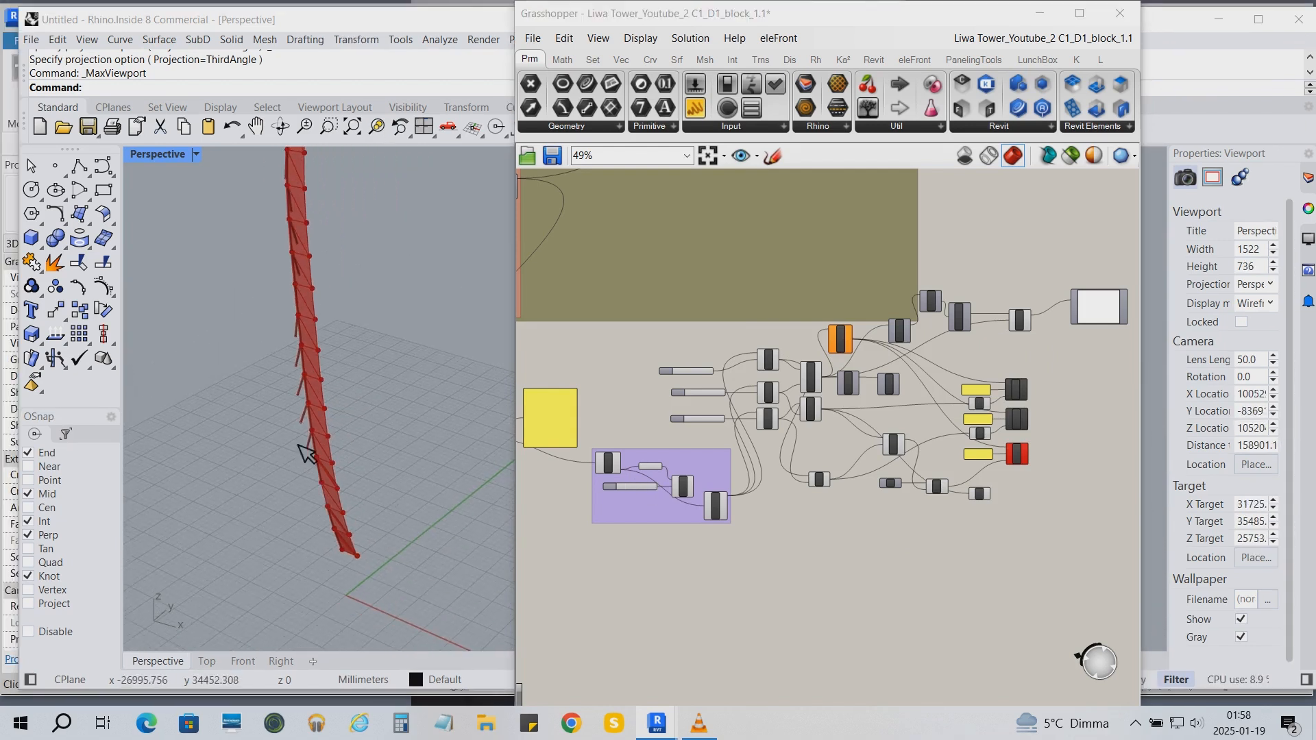
- Show the placement planes along the column line in the Perspective preview, alongside the column geometry
{"action": "scroll", "coordinate": [364, 603], "scroll_direction": "up", "scroll_amount": 5}
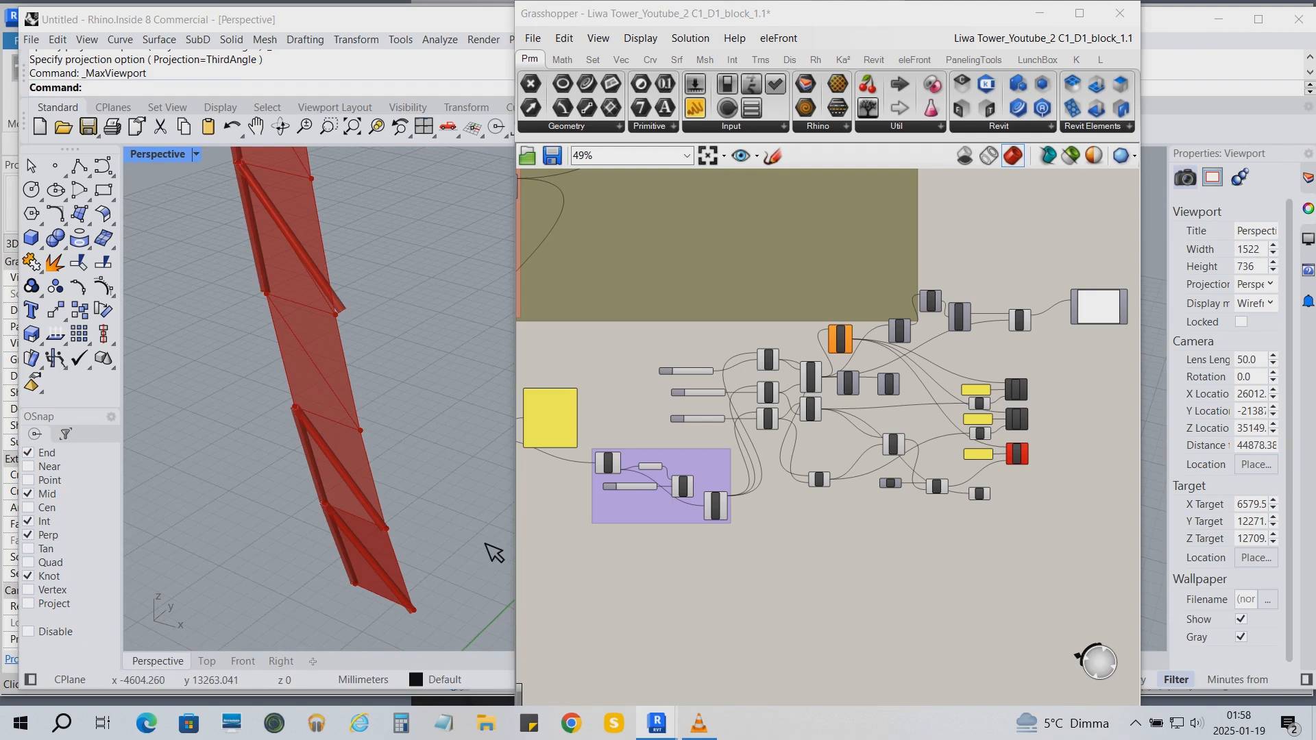
{"action": "scroll", "coordinate": [486, 544], "scroll_direction": "down", "scroll_amount": 8}
{"action": "mouse_move", "coordinate": [280, 331]}
{"action": "middle_mouse_down"}
{"action": "mouse_move", "coordinate": [273, 365]}
{"action": "mouse_move", "coordinate": [262, 334]}
{"action": "middle_mouse_up"}
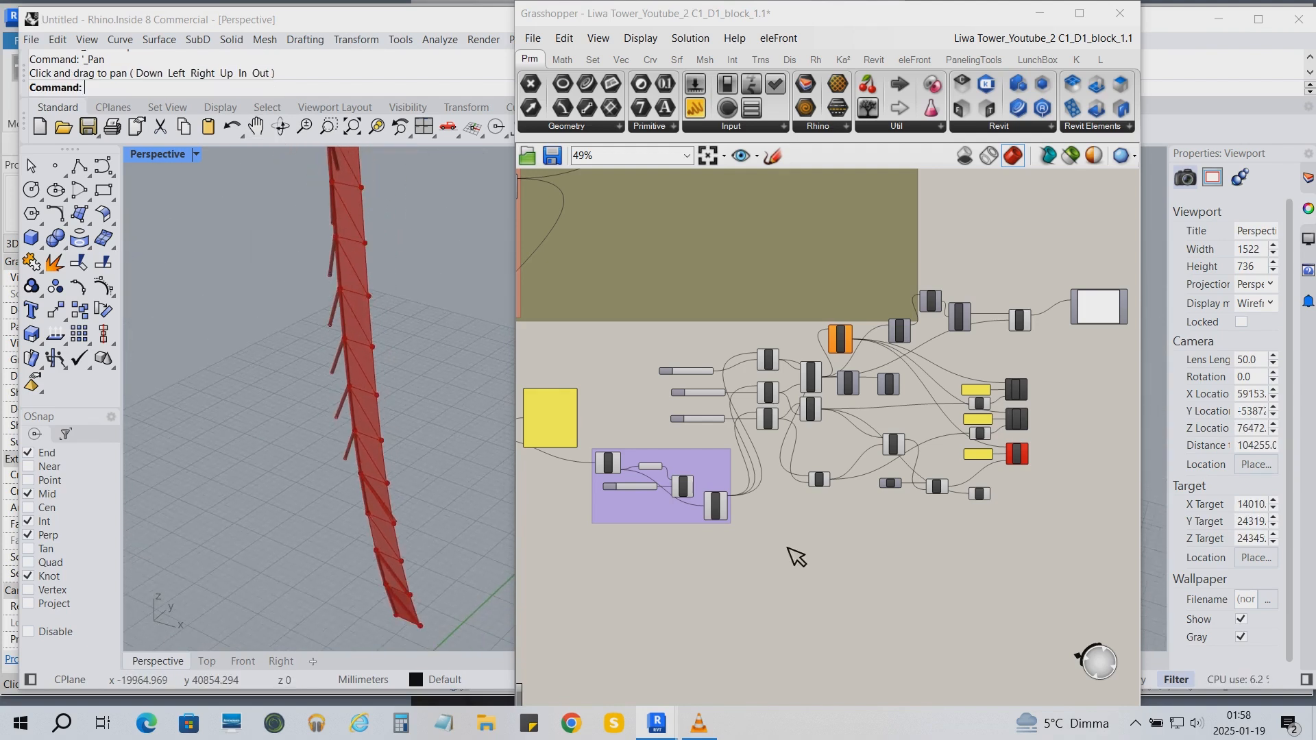
{"action": "scroll", "coordinate": [796, 555], "scroll_direction": "up", "scroll_amount": 5}
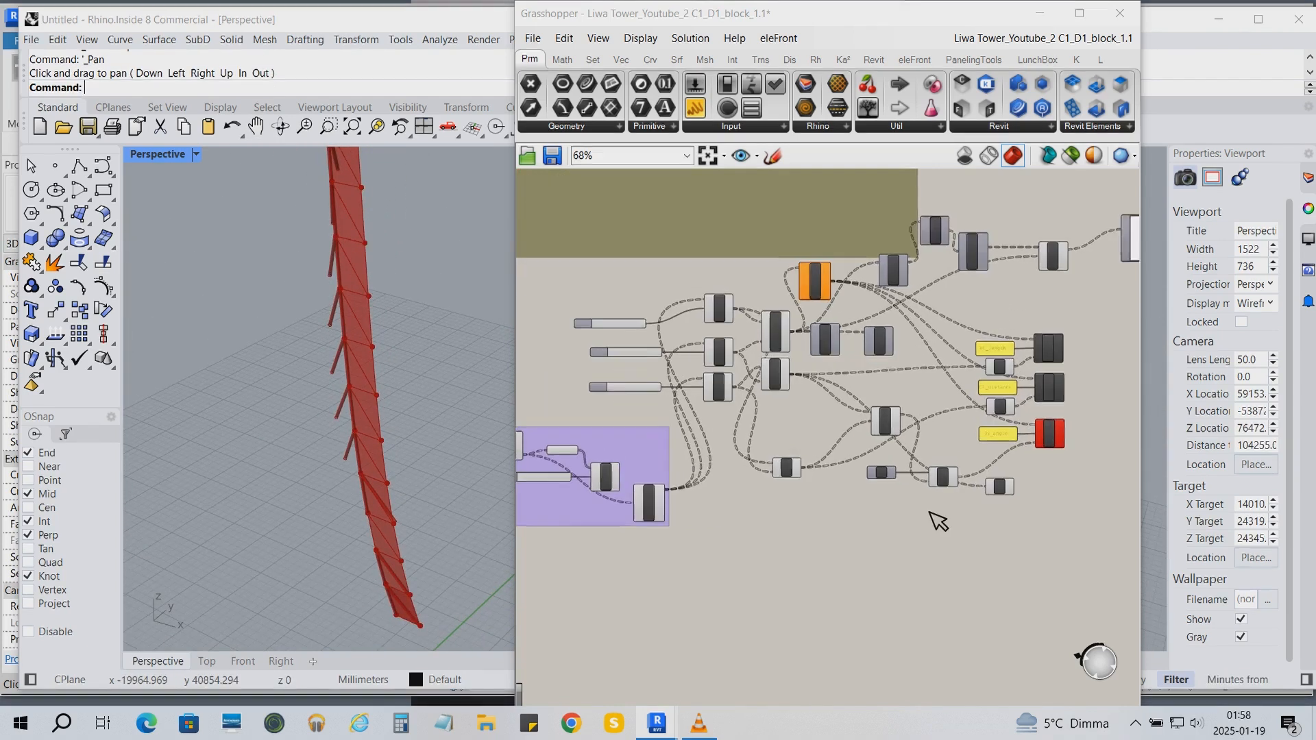
{"action": "right_click_drag", "start_coordinate": [792, 539], "coordinate": [771, 590]}
{"action": "left_click", "coordinate": [888, 356]}
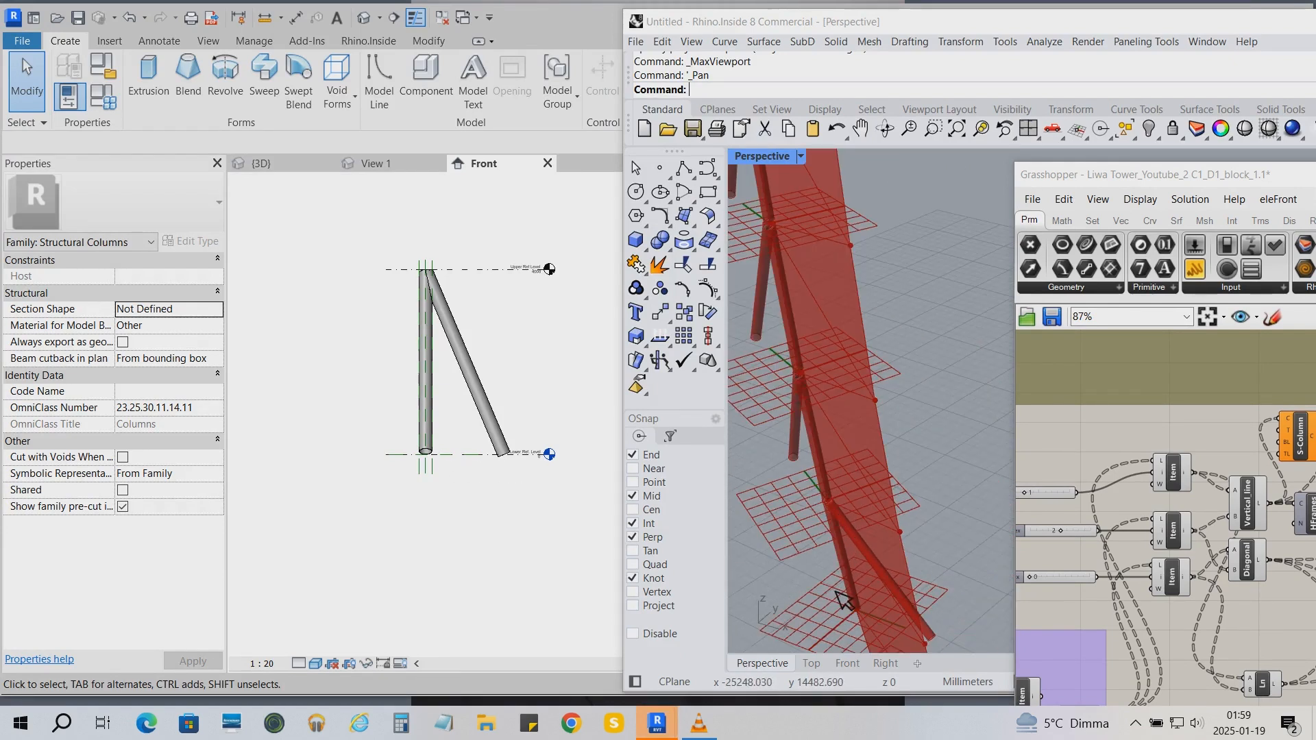
- Select the Vertical_line component and compare the previewed columns and planes from a rotated view with the family's Front elevation
{"action": "left_click", "coordinate": [1258, 513]}
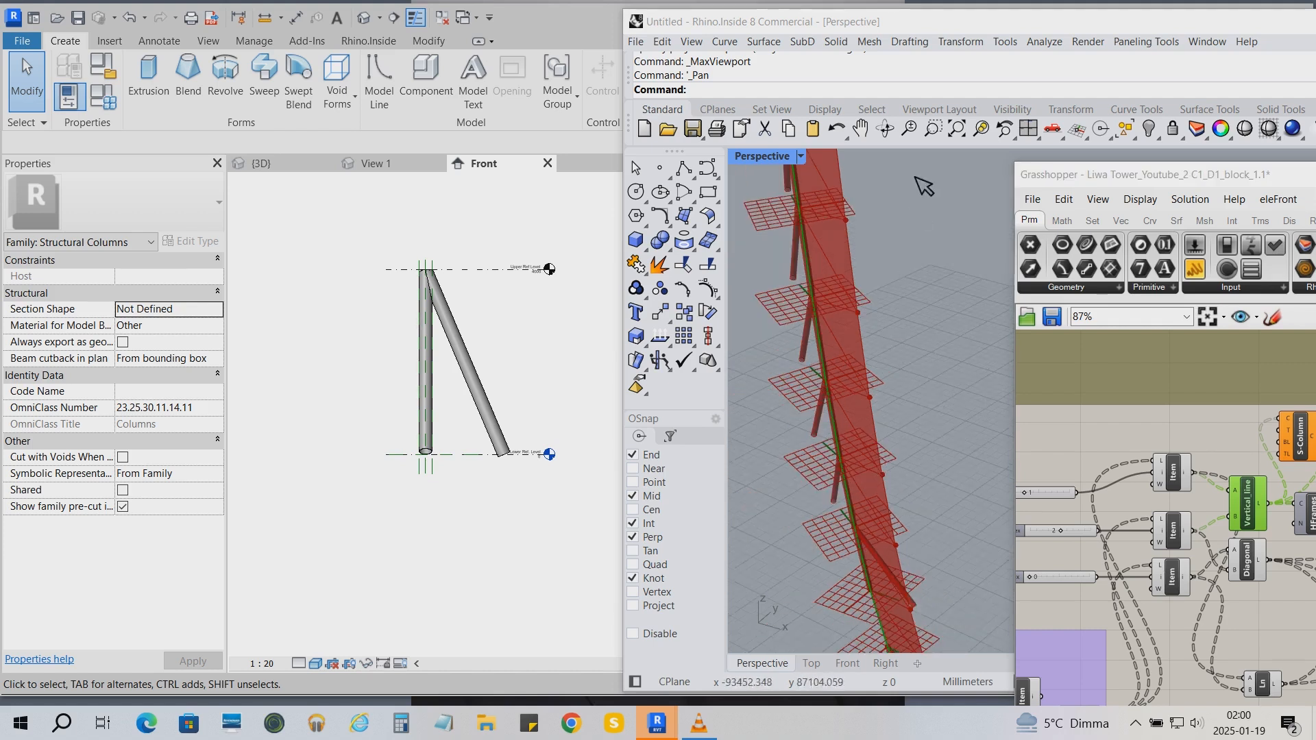
{"action": "left_click", "coordinate": [884, 128]}
{"action": "left_click_drag", "start_coordinate": [847, 336], "coordinate": [841, 432]}
{"action": "scroll", "coordinate": [830, 480], "scroll_direction": "up", "scroll_amount": 3}
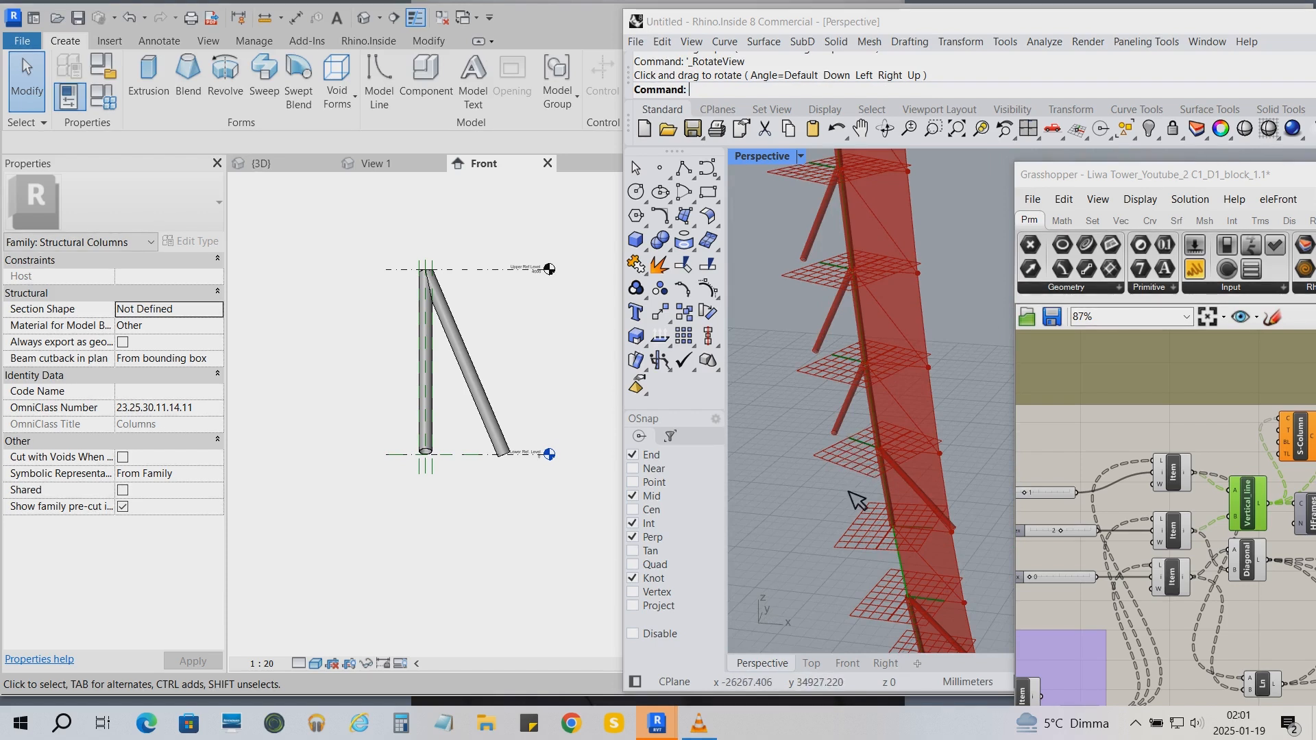
{"action": "scroll", "coordinate": [1086, 464], "scroll_direction": "down", "scroll_amount": 3}
{"action": "scroll", "coordinate": [902, 465], "scroll_direction": "up", "scroll_amount": 6}
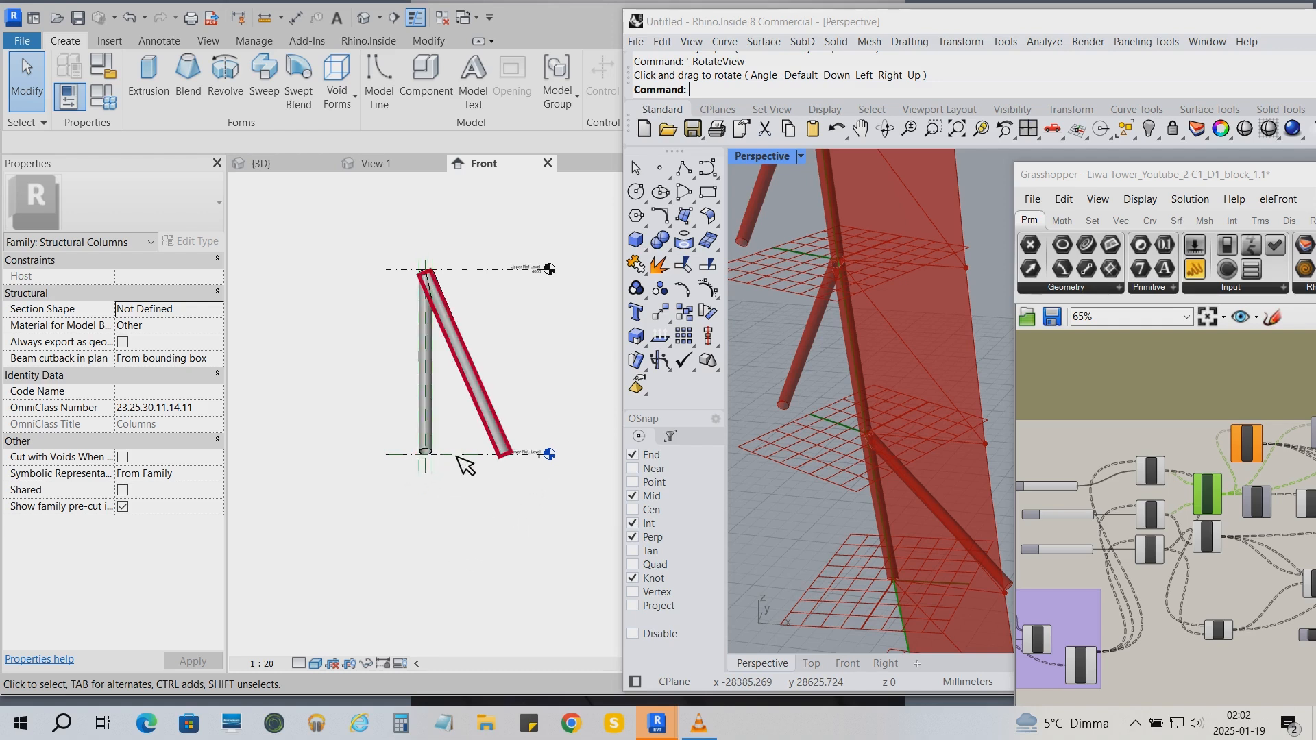
{"action": "scroll", "coordinate": [436, 466], "scroll_direction": "up", "scroll_amount": 3}
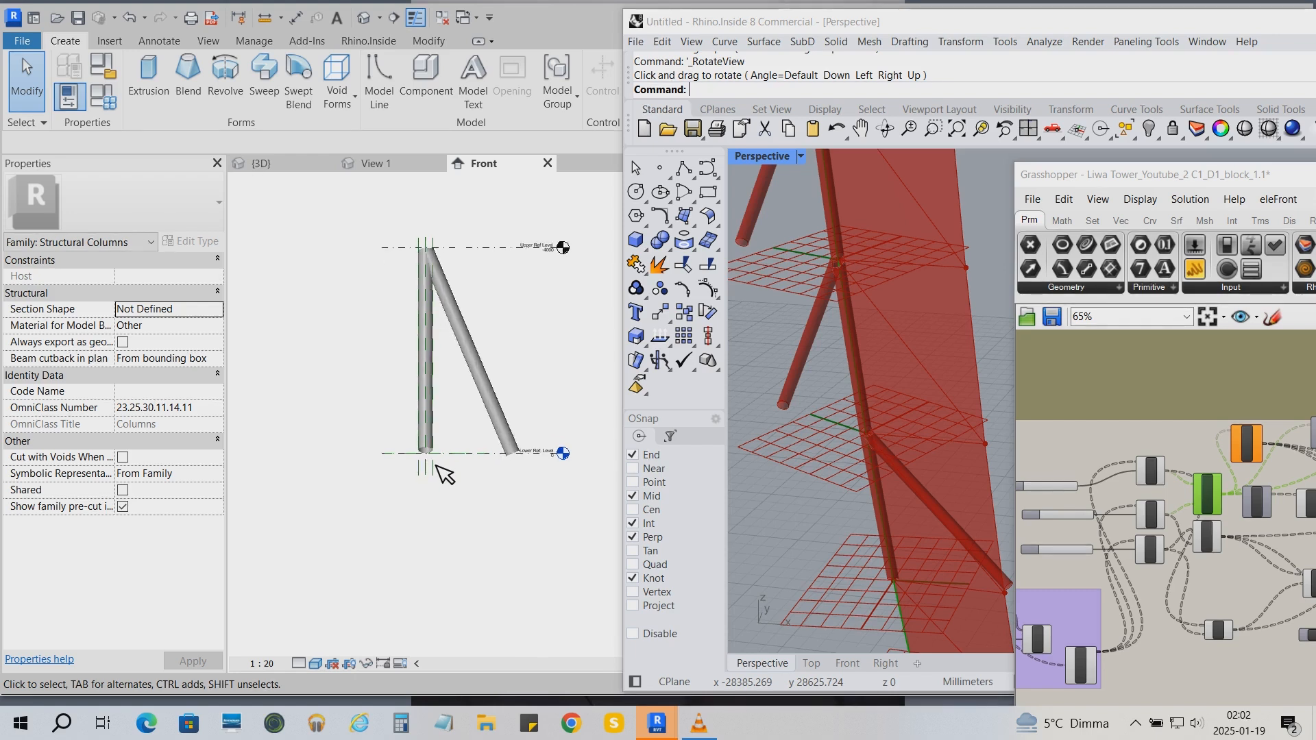
{"action": "scroll", "coordinate": [418, 562], "scroll_direction": "down", "scroll_amount": 2}
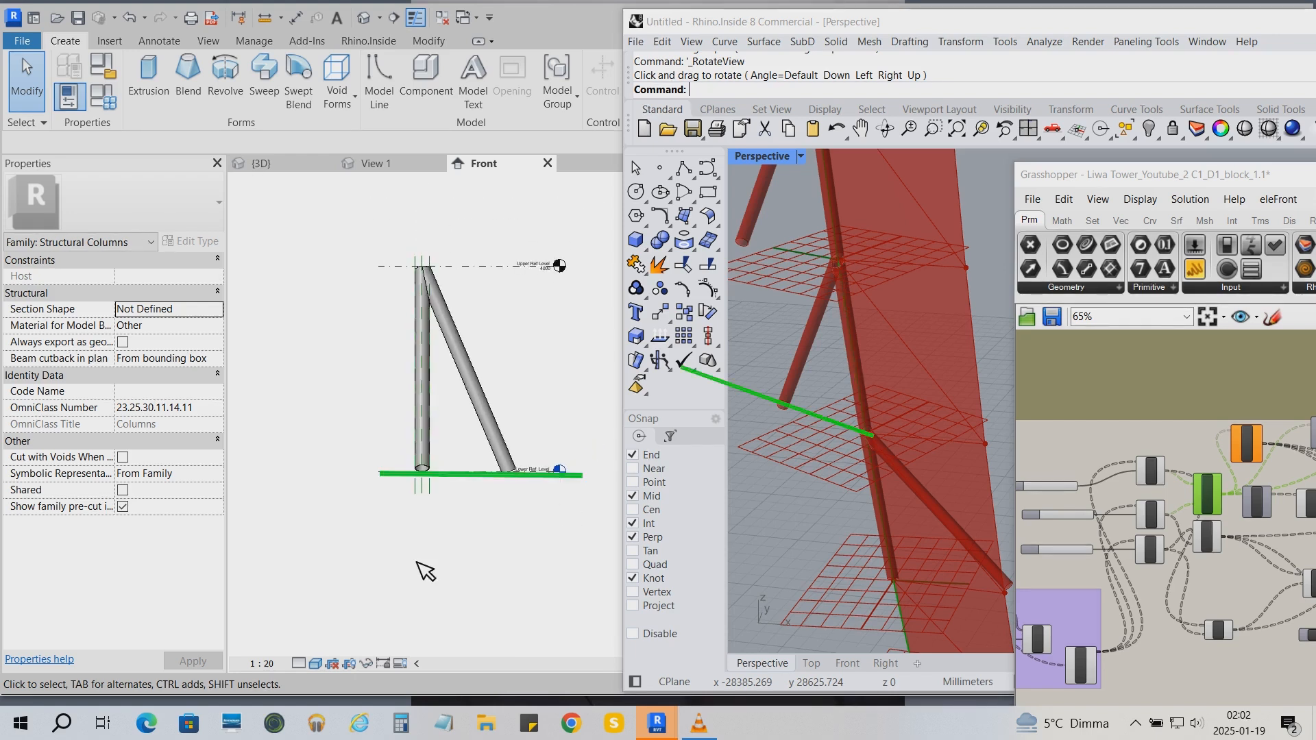
{"action": "scroll", "coordinate": [425, 571], "scroll_direction": "down", "scroll_amount": 1}
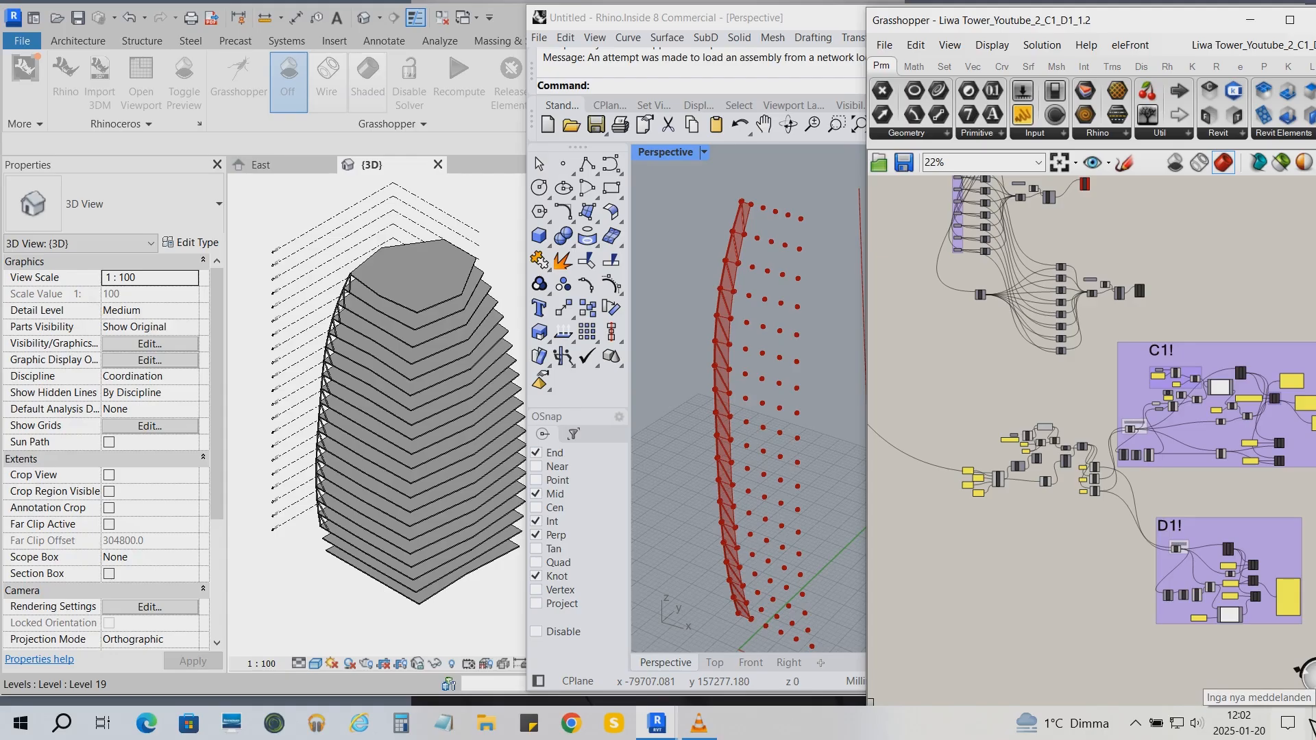
- Review the C1! group's column length calculation in the Liwa Tower_Youtube_2_C1_D1_1.2 definition and open the project's East elevation
{"action": "scroll", "coordinate": [1107, 360], "scroll_direction": "up", "scroll_amount": 3}
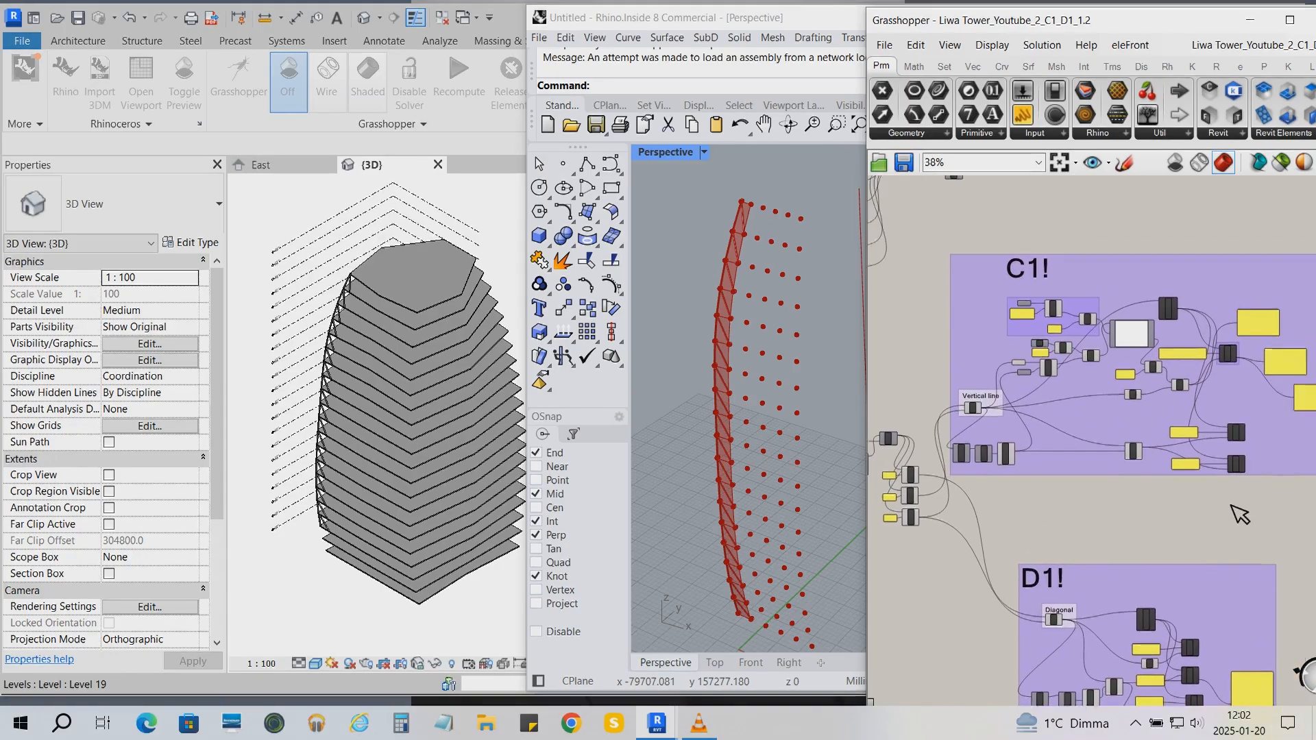
{"action": "scroll", "coordinate": [1107, 359], "scroll_direction": "up", "scroll_amount": 5}
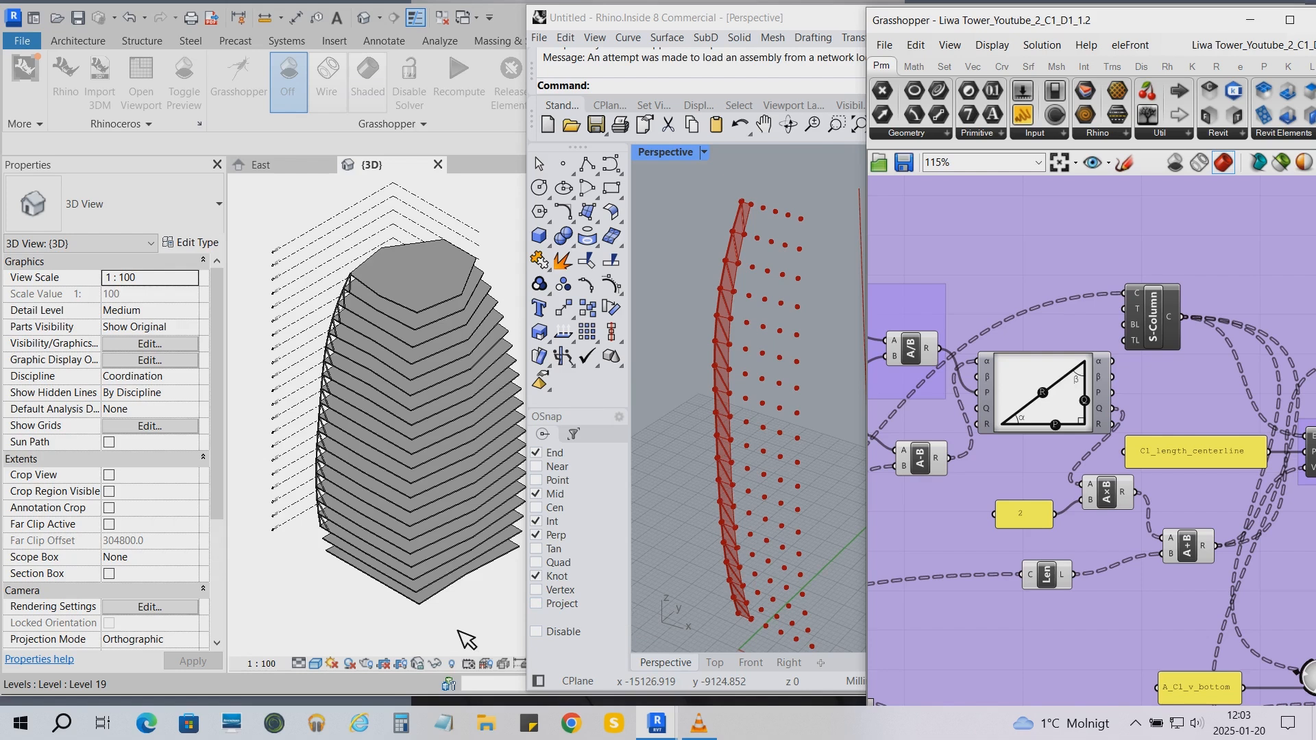
{"action": "left_click_drag", "start_coordinate": [1006, 20], "coordinate": [1091, 369]}
{"action": "left_click", "coordinate": [1117, 244]}
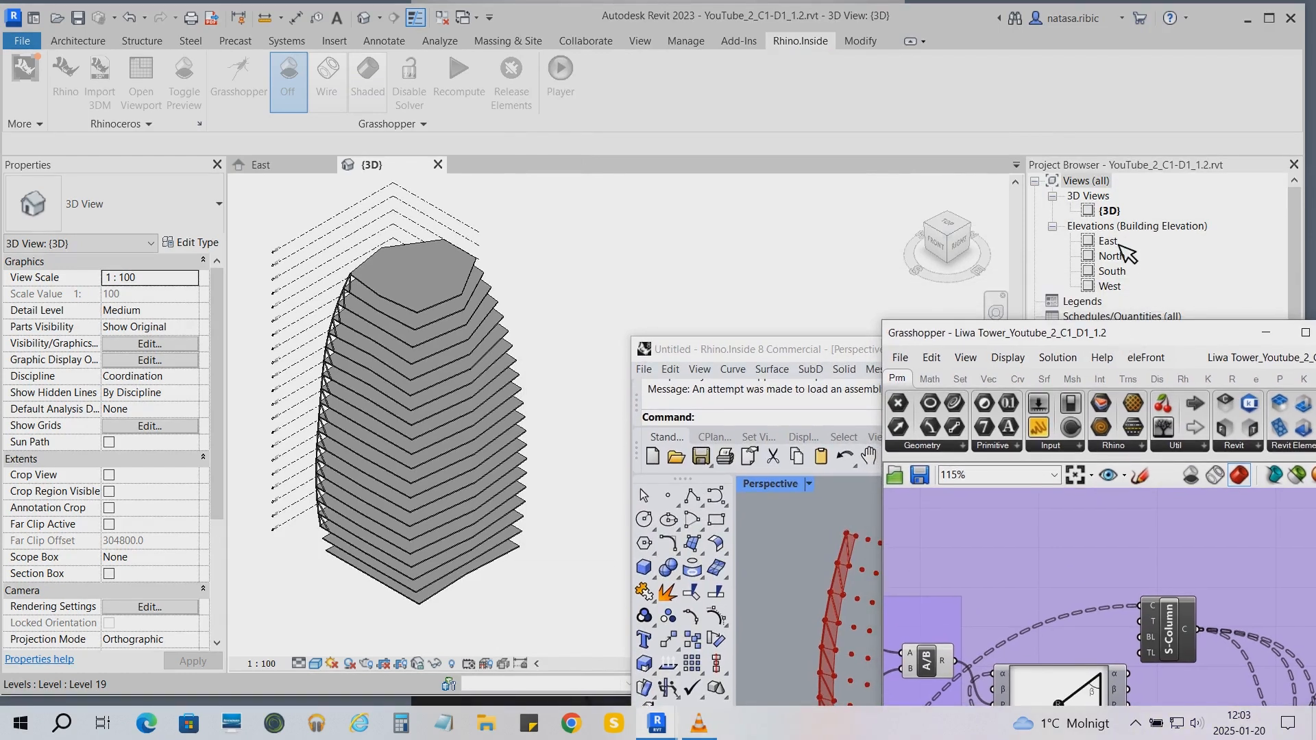
{"action": "double_click", "coordinate": [1108, 241]}
- Temporarily hide all D1 column instances in the East elevation and select the C1 column between Level 2 and Level 3
{"action": "scroll", "coordinate": [521, 597], "scroll_direction": "up", "scroll_amount": 6}
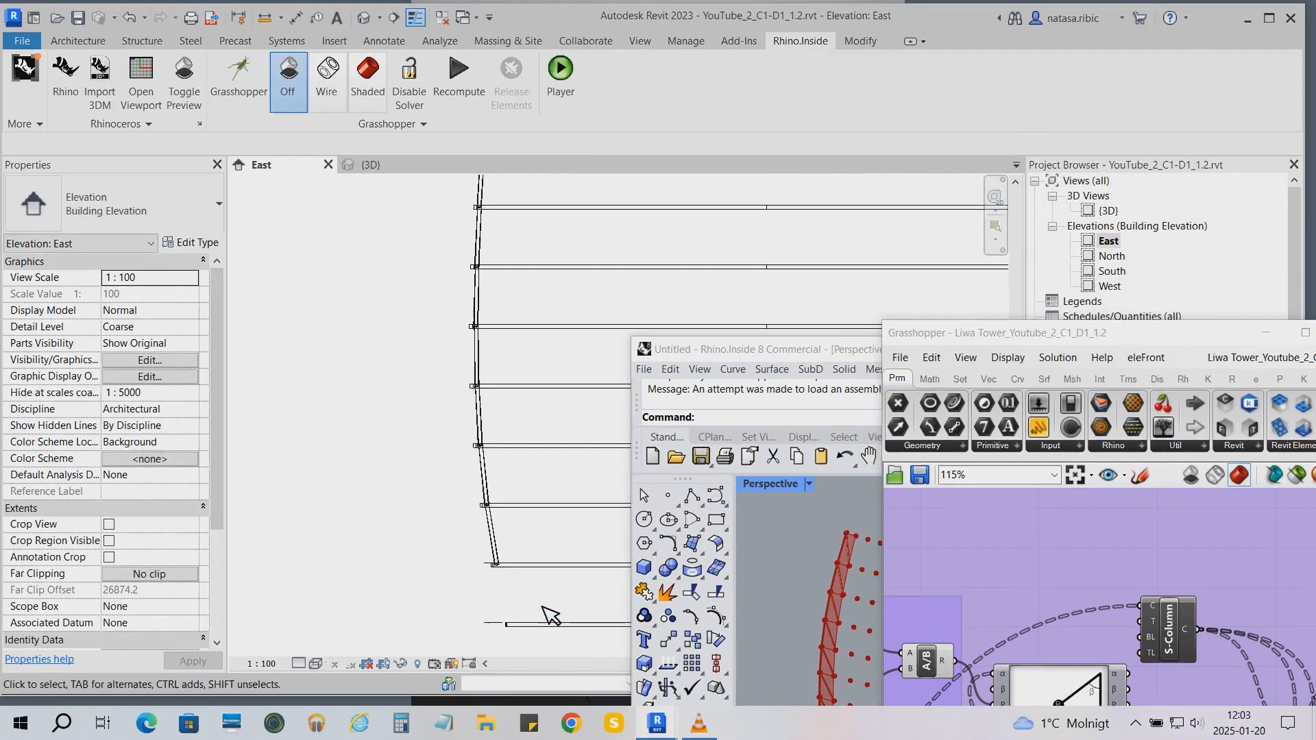
{"action": "scroll", "coordinate": [491, 561], "scroll_direction": "up", "scroll_amount": 4}
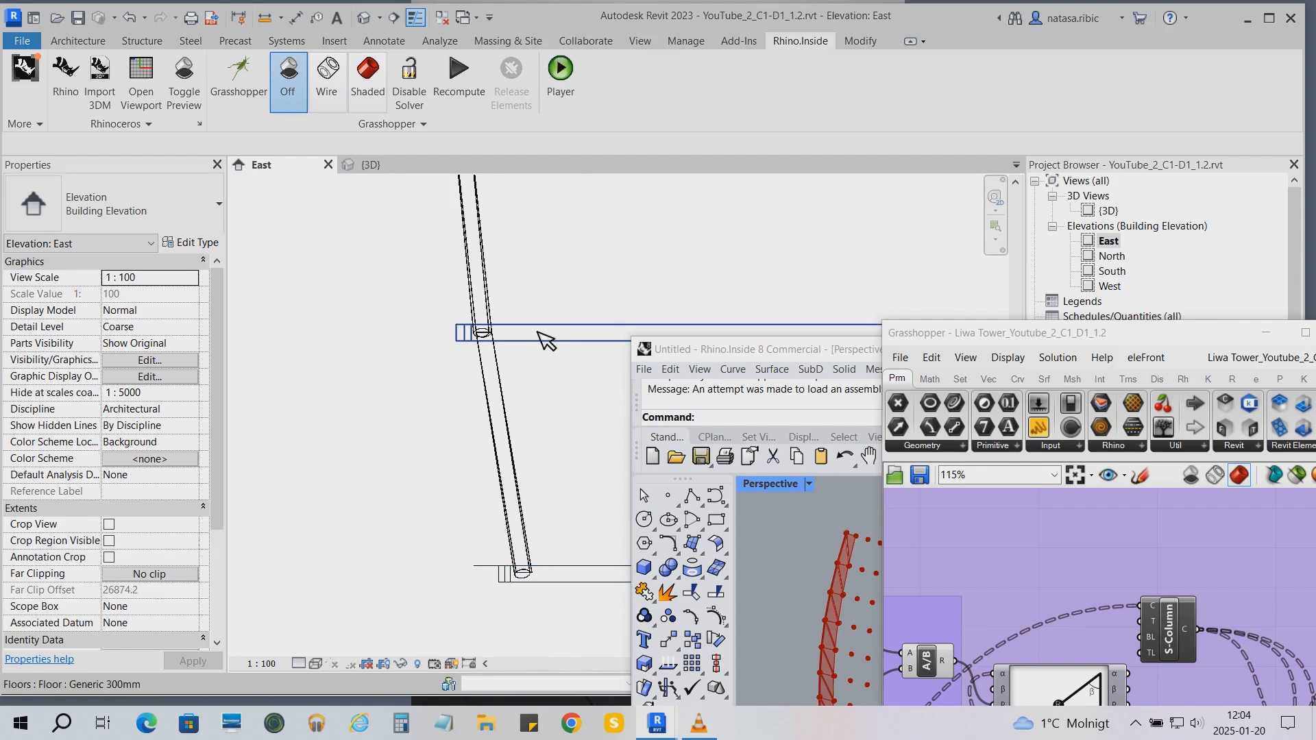
{"action": "scroll", "coordinate": [525, 596], "scroll_direction": "up", "scroll_amount": 3}
{"action": "left_click", "coordinate": [545, 571]}
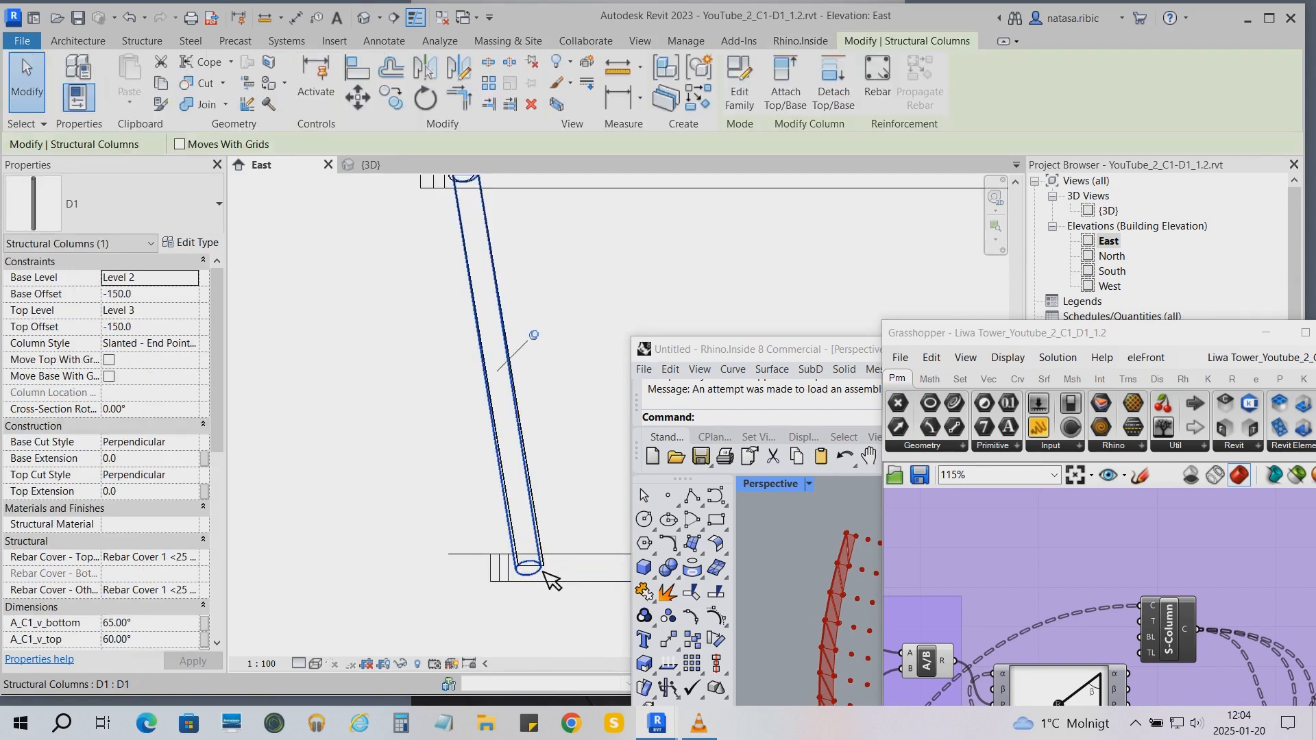
{"action": "right_click", "coordinate": [546, 572]}
{"action": "mouse_move", "coordinate": [646, 377]}
{"action": "left_click", "coordinate": [771, 376]}
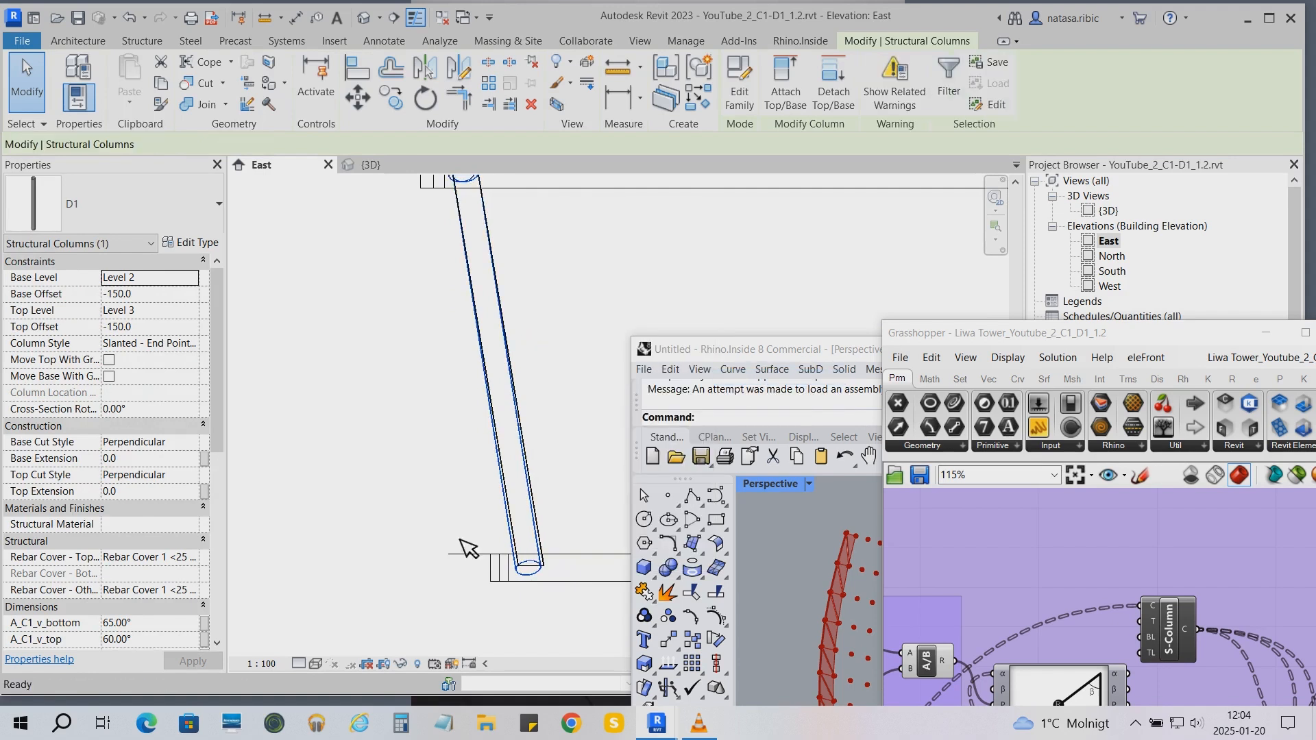
{"action": "left_click", "coordinate": [401, 664]}
{"action": "left_click", "coordinate": [425, 620]}
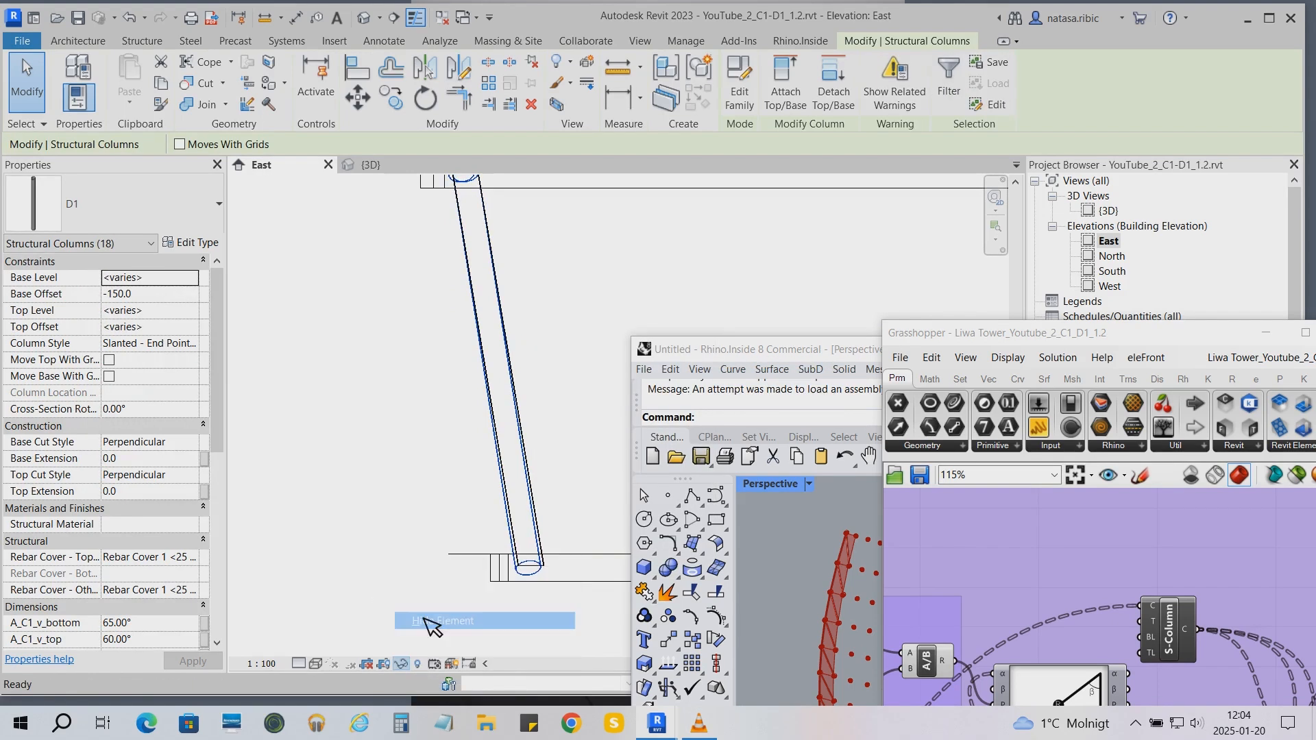
{"action": "left_click", "coordinate": [514, 483]}
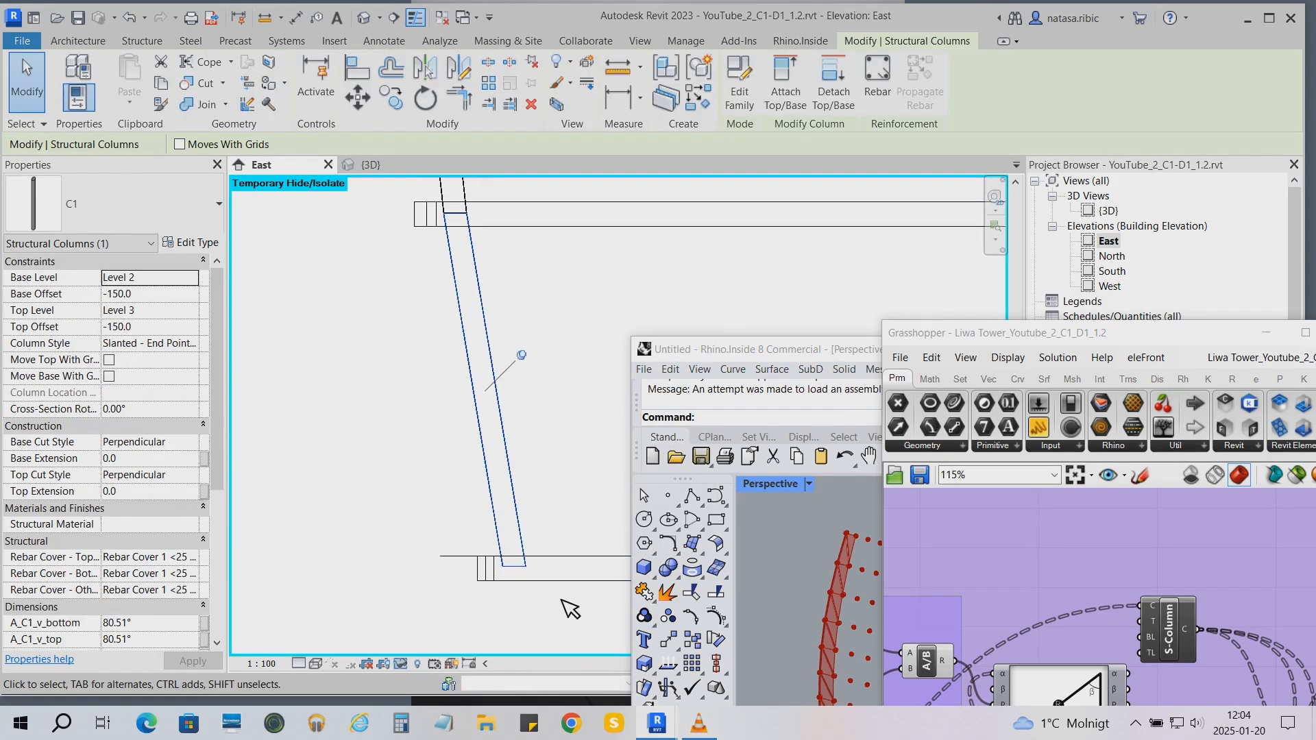
- Examine how the C1 columns meet the floors along the column line in the East elevation
{"action": "scroll", "coordinate": [375, 610], "scroll_direction": "down", "scroll_amount": 4}
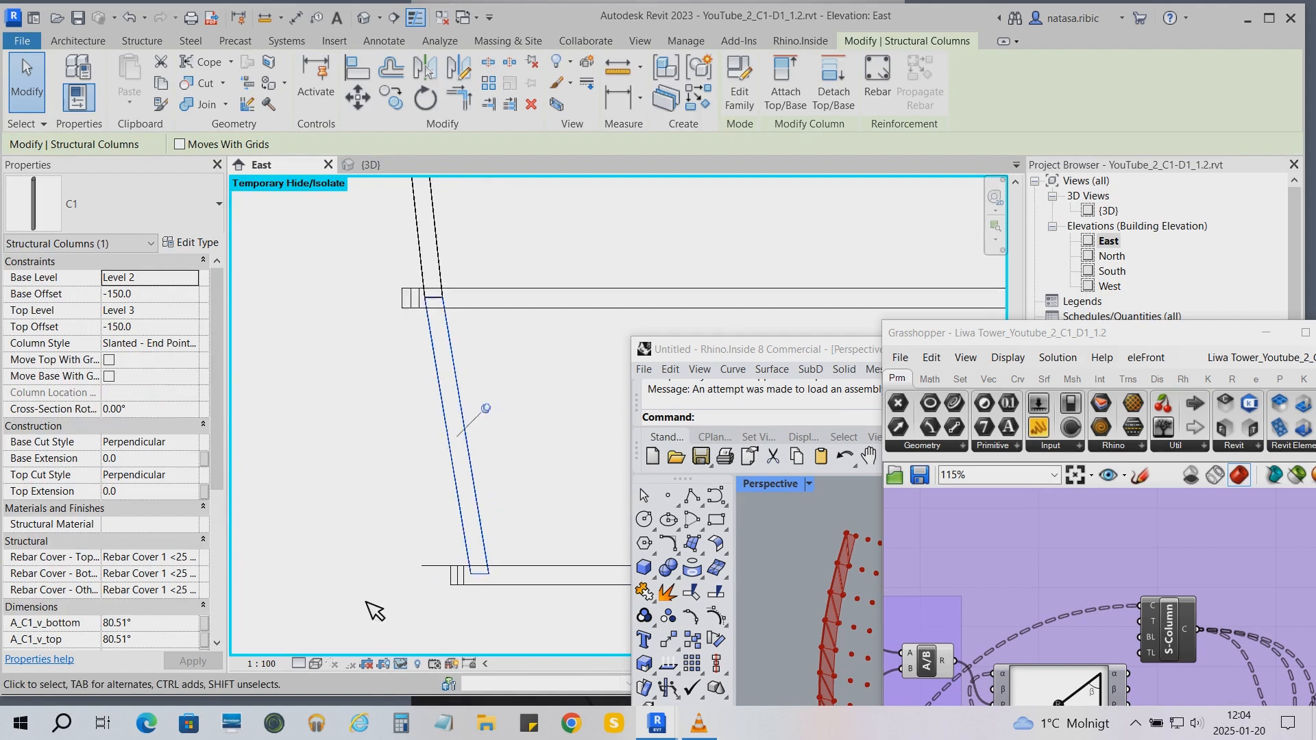
{"action": "scroll", "coordinate": [380, 219], "scroll_direction": "up", "scroll_amount": 4}
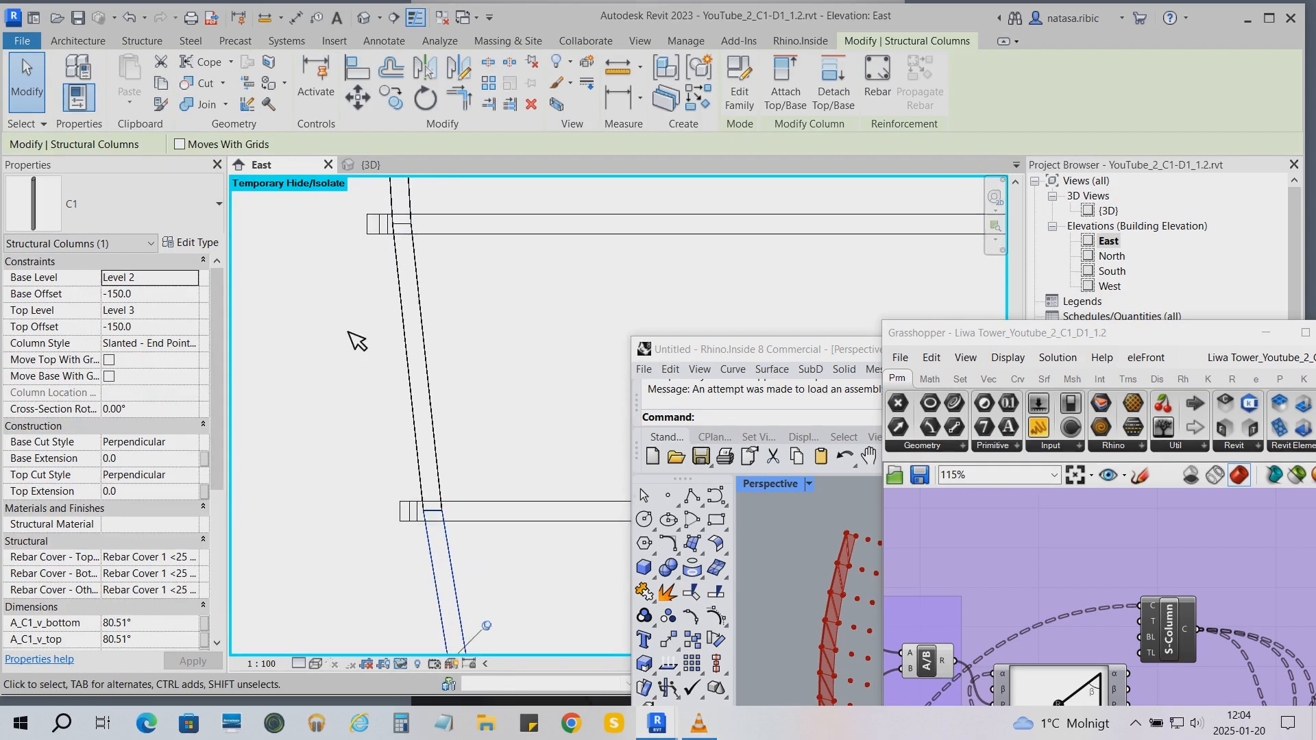
{"action": "scroll", "coordinate": [511, 435], "scroll_direction": "down", "scroll_amount": 1}
{"action": "scroll", "coordinate": [519, 444], "scroll_direction": "down", "scroll_amount": 2}
- Delete the C1! group with all its components from the Liwa Tower_Youtube_2_C1_D1_1.2 Grasshopper definition
{"action": "left_click_drag", "start_coordinate": [1070, 333], "coordinate": [1024, 190]}
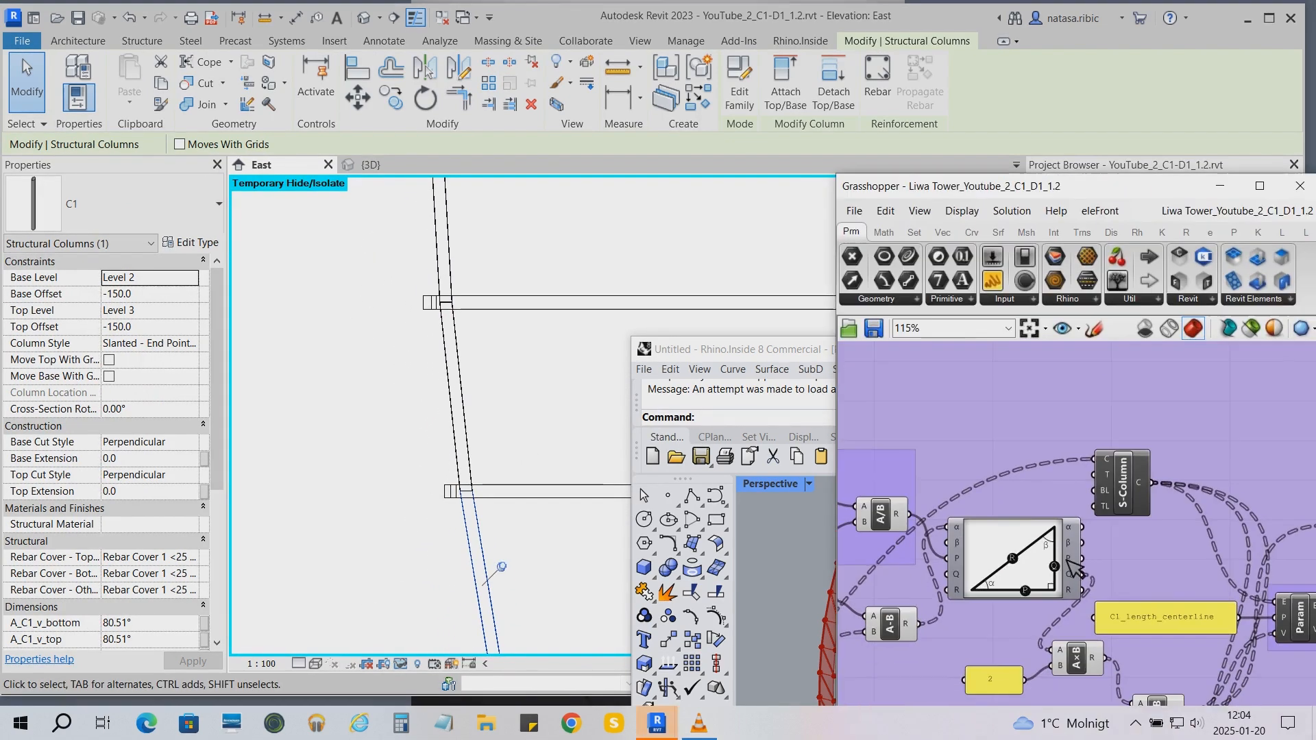
{"action": "left_click_drag", "start_coordinate": [782, 343], "coordinate": [619, 33]}
{"action": "left_click_drag", "start_coordinate": [1014, 186], "coordinate": [971, 103]}
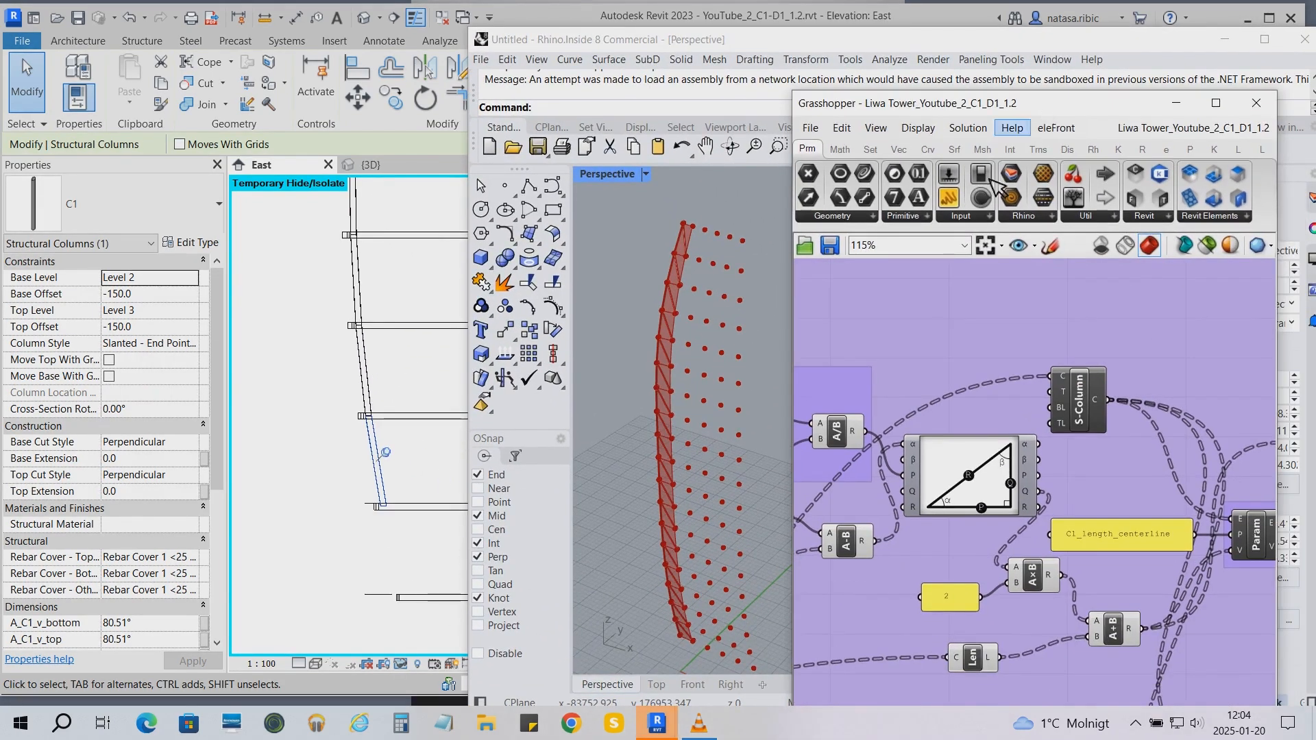
{"action": "scroll", "coordinate": [1097, 381], "scroll_direction": "down", "scroll_amount": 3}
{"action": "scroll", "coordinate": [1104, 381], "scroll_direction": "down", "scroll_amount": 5}
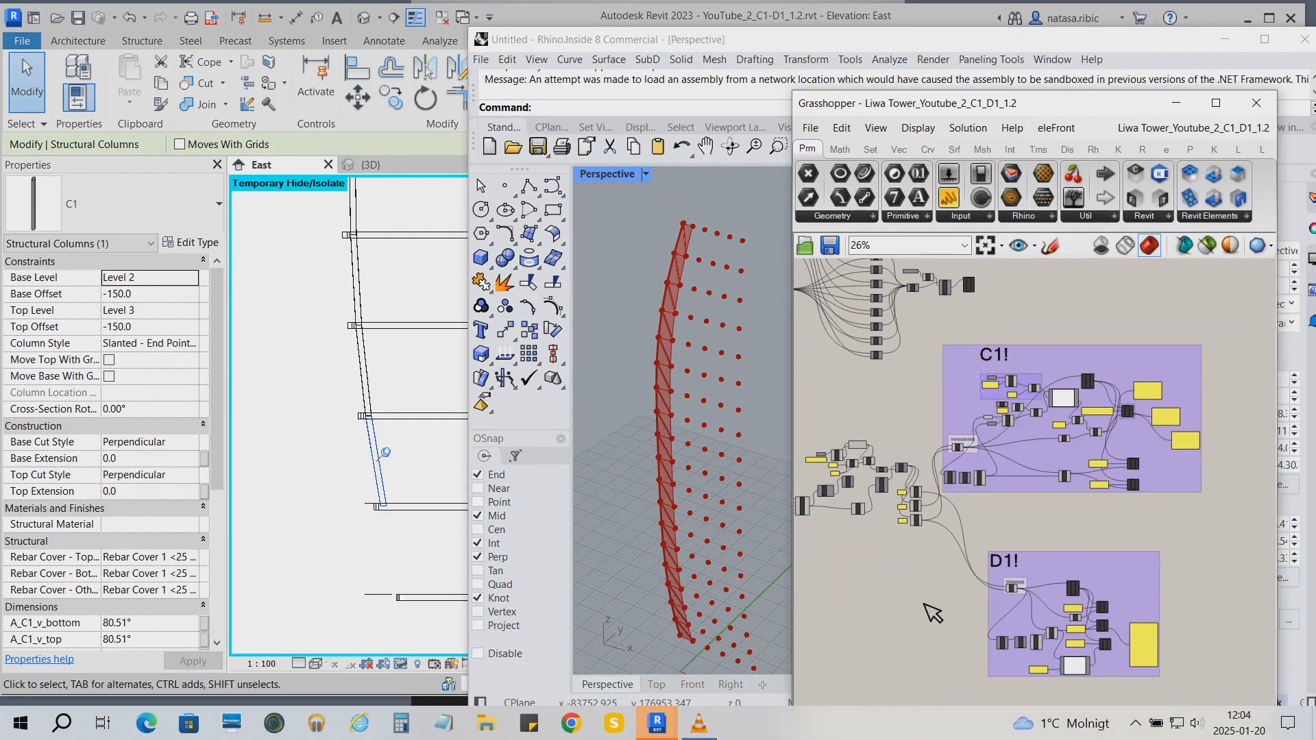
{"action": "left_click_drag", "start_coordinate": [1220, 494], "coordinate": [936, 336]}
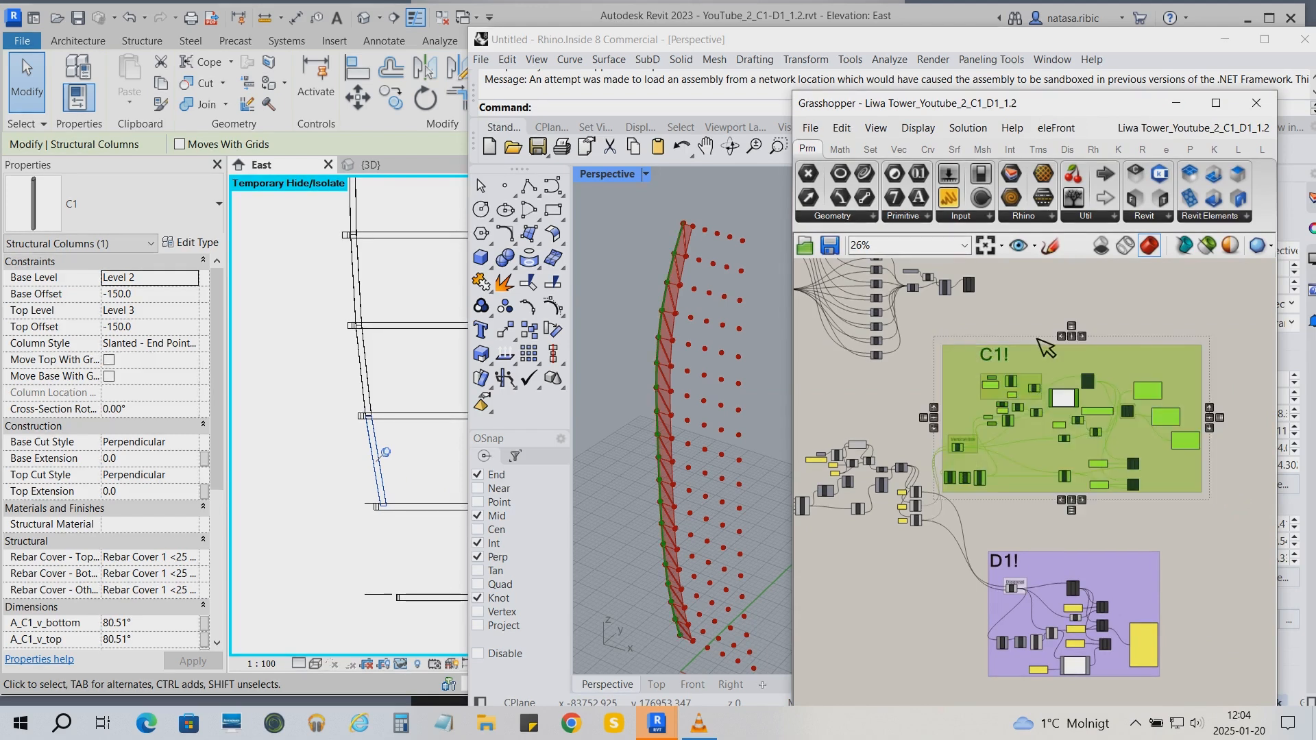
{"action": "key", "text": "Delete"}
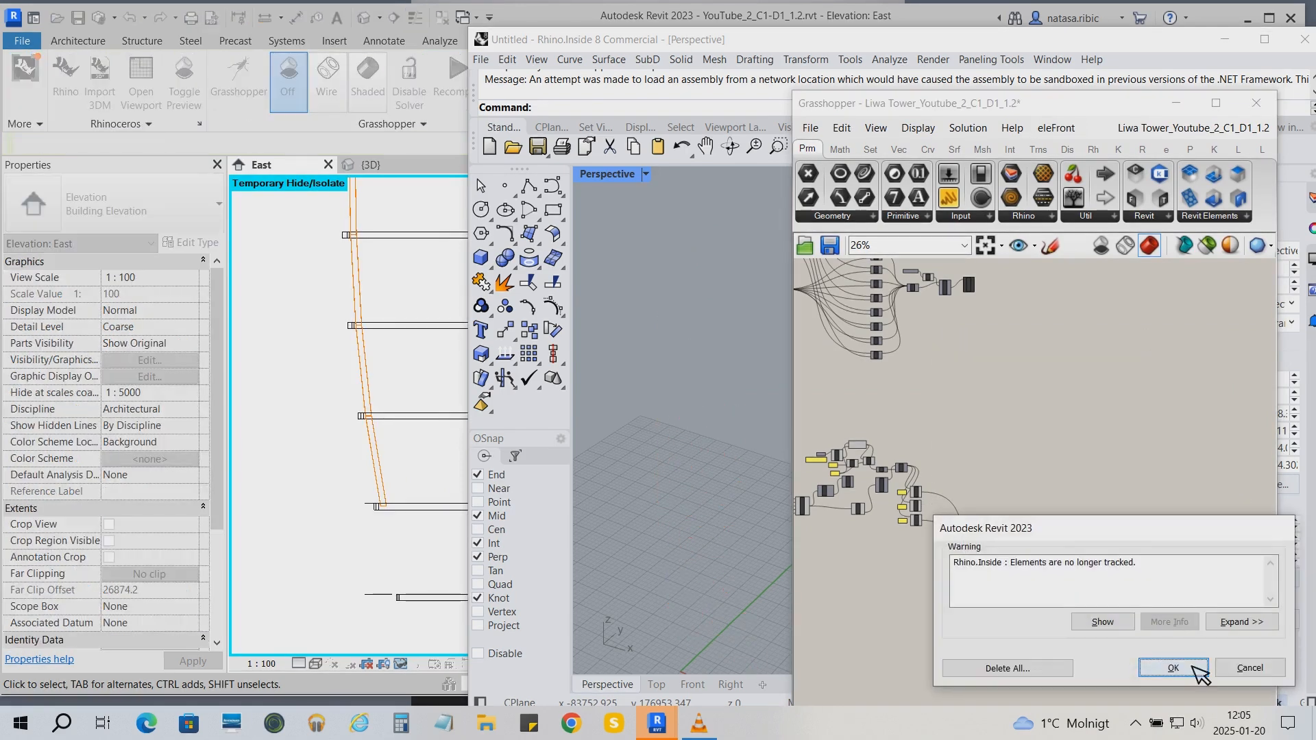
{"action": "left_click", "coordinate": [1197, 672]}
- Delete the D1! group and the component cluster that feeds both column groups from the definition
{"action": "scroll", "coordinate": [1158, 641], "scroll_direction": "down", "scroll_amount": 2}
{"action": "left_click_drag", "start_coordinate": [1158, 641], "coordinate": [835, 416]}
{"action": "key", "text": "Delete"}
{"action": "left_click", "coordinate": [1175, 672]}
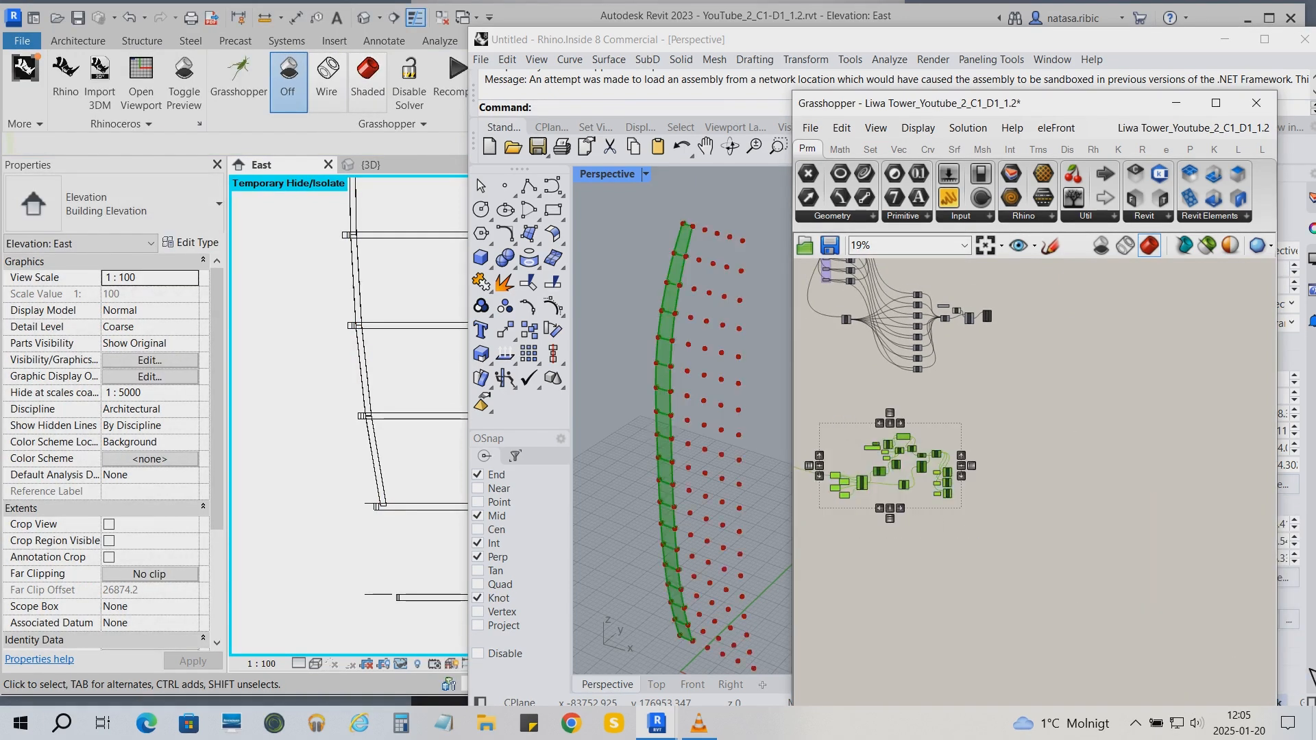
{"action": "key", "text": "Delete"}
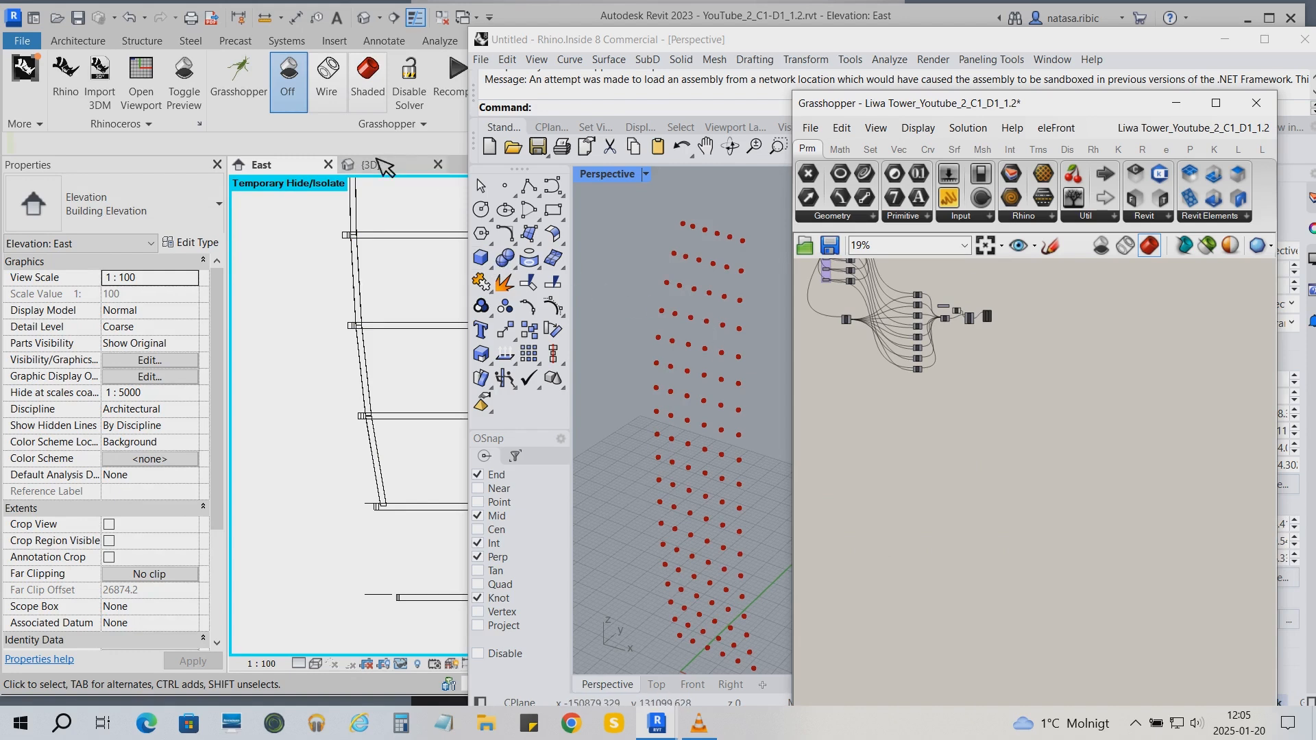
- Open the project's 3D view and delete all C1 column instances visible in it
{"action": "left_click", "coordinate": [373, 165]}
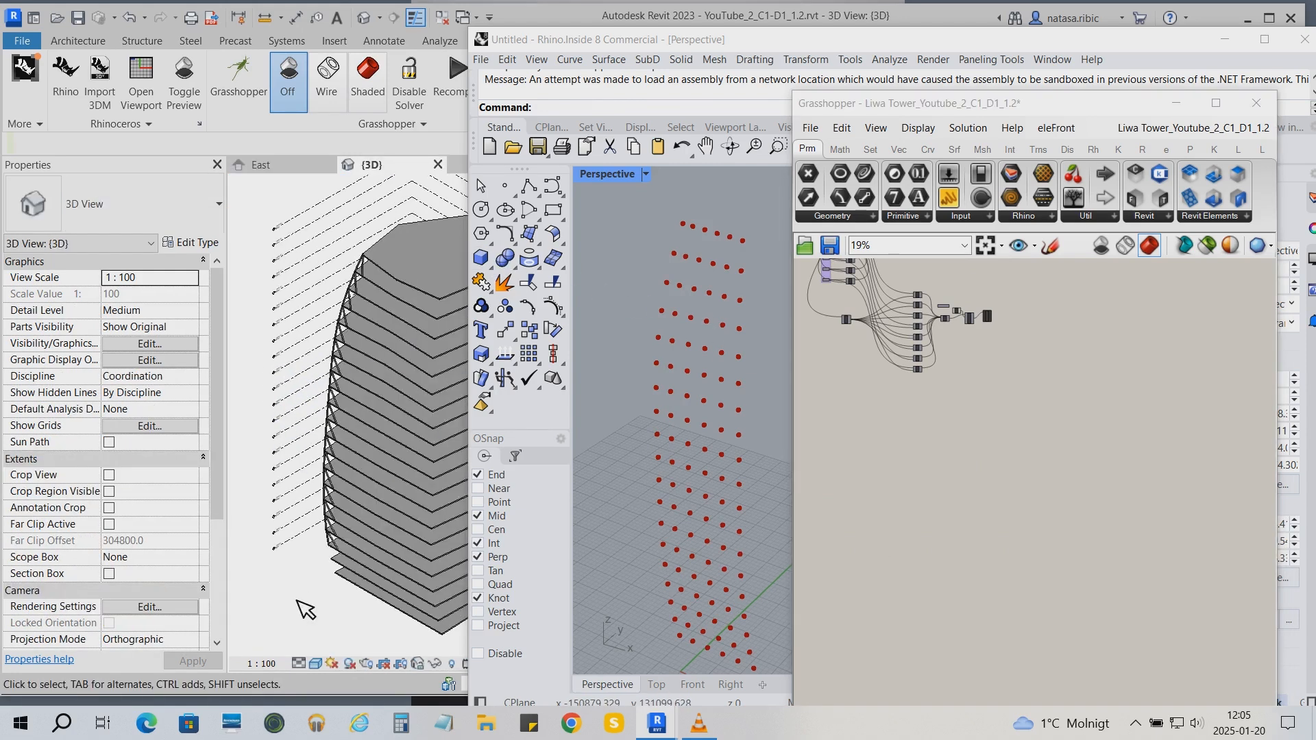
{"action": "scroll", "coordinate": [302, 609], "scroll_direction": "up", "scroll_amount": 4}
{"action": "scroll", "coordinate": [393, 508], "scroll_direction": "up", "scroll_amount": 5}
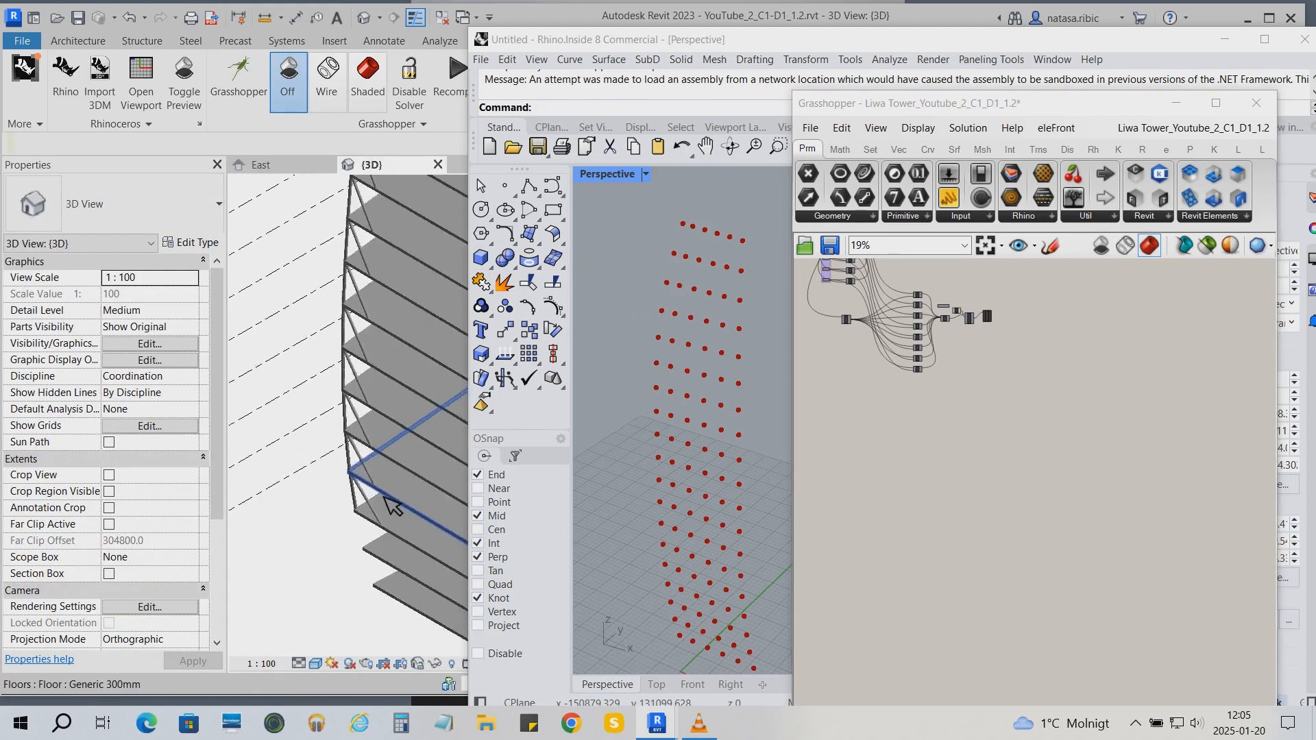
{"action": "left_click", "coordinate": [392, 507]}
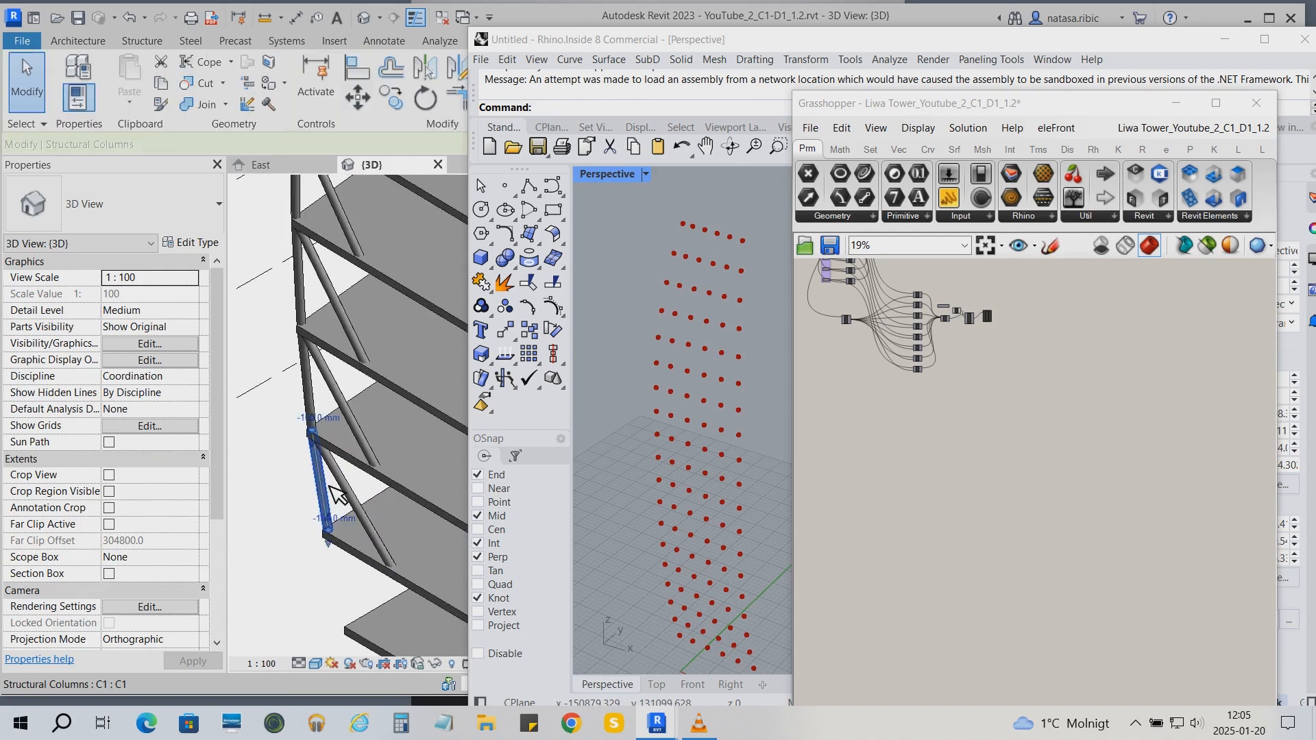
{"action": "right_click", "coordinate": [322, 483]}
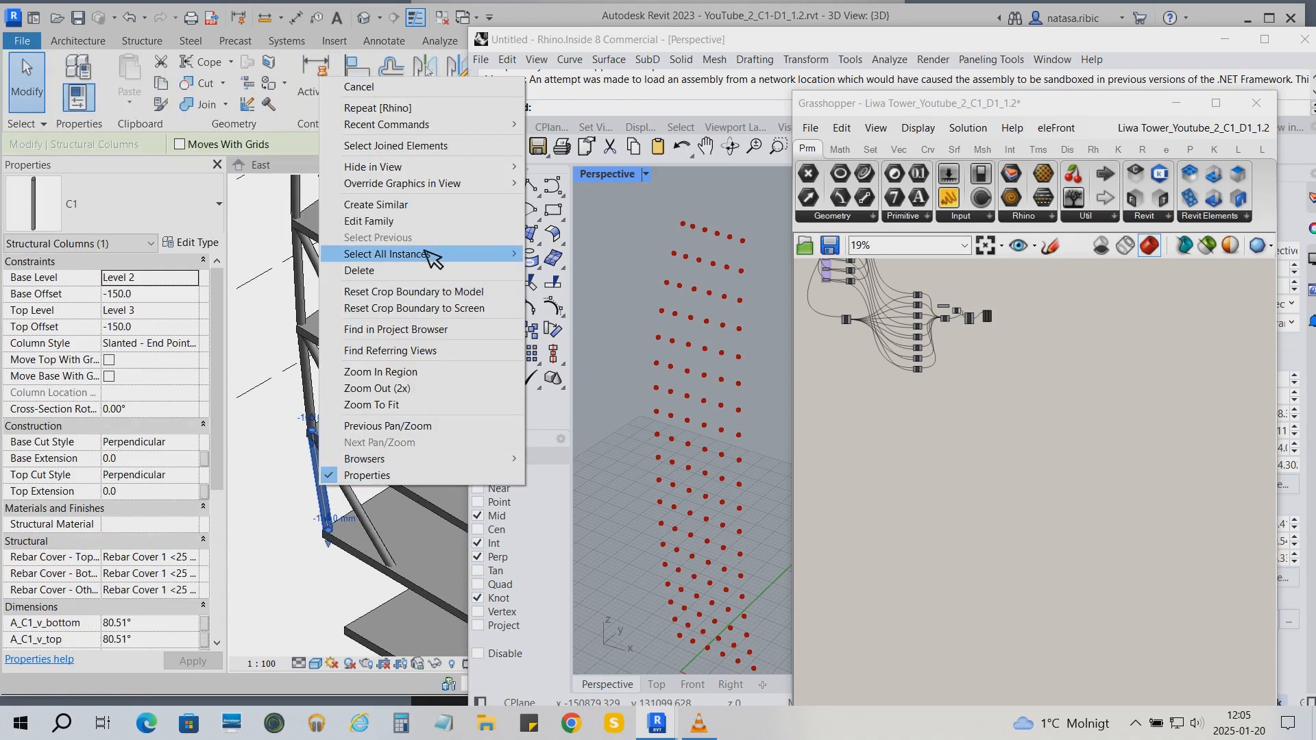
{"action": "mouse_move", "coordinate": [511, 255]}
{"action": "left_click", "coordinate": [579, 256]}
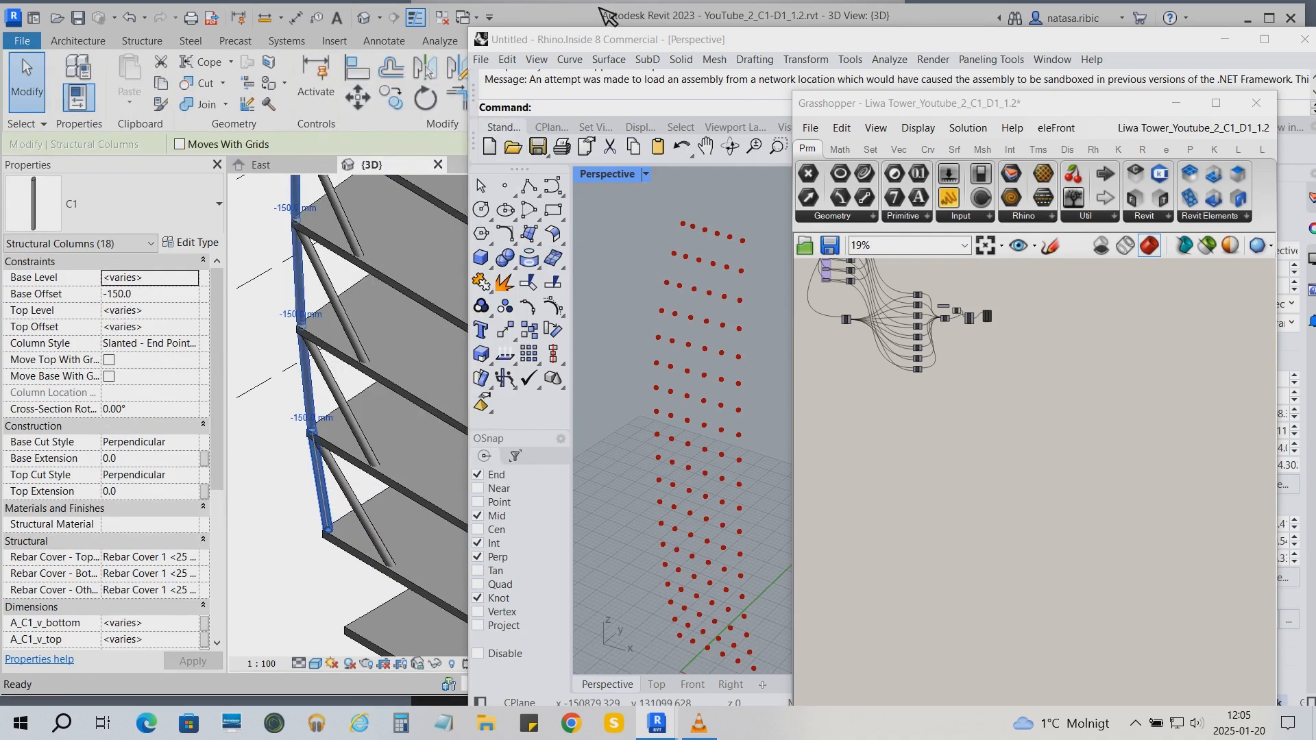
{"action": "left_click_drag", "start_coordinate": [606, 41], "coordinate": [807, 58]}
{"action": "right_click", "coordinate": [265, 543]}
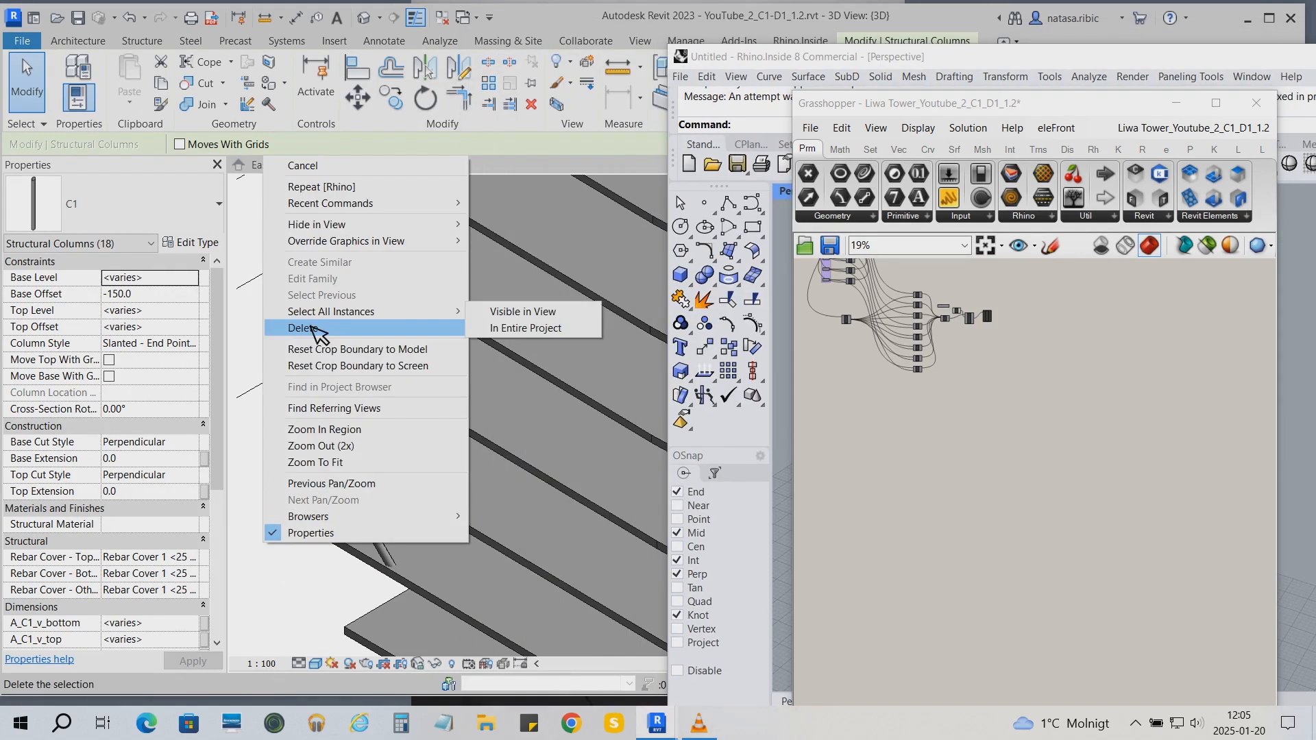
{"action": "left_click", "coordinate": [312, 328]}
- Delete all D1 diagonal instances visible in the 3D view
{"action": "left_click", "coordinate": [343, 485]}
{"action": "right_click", "coordinate": [343, 485]}
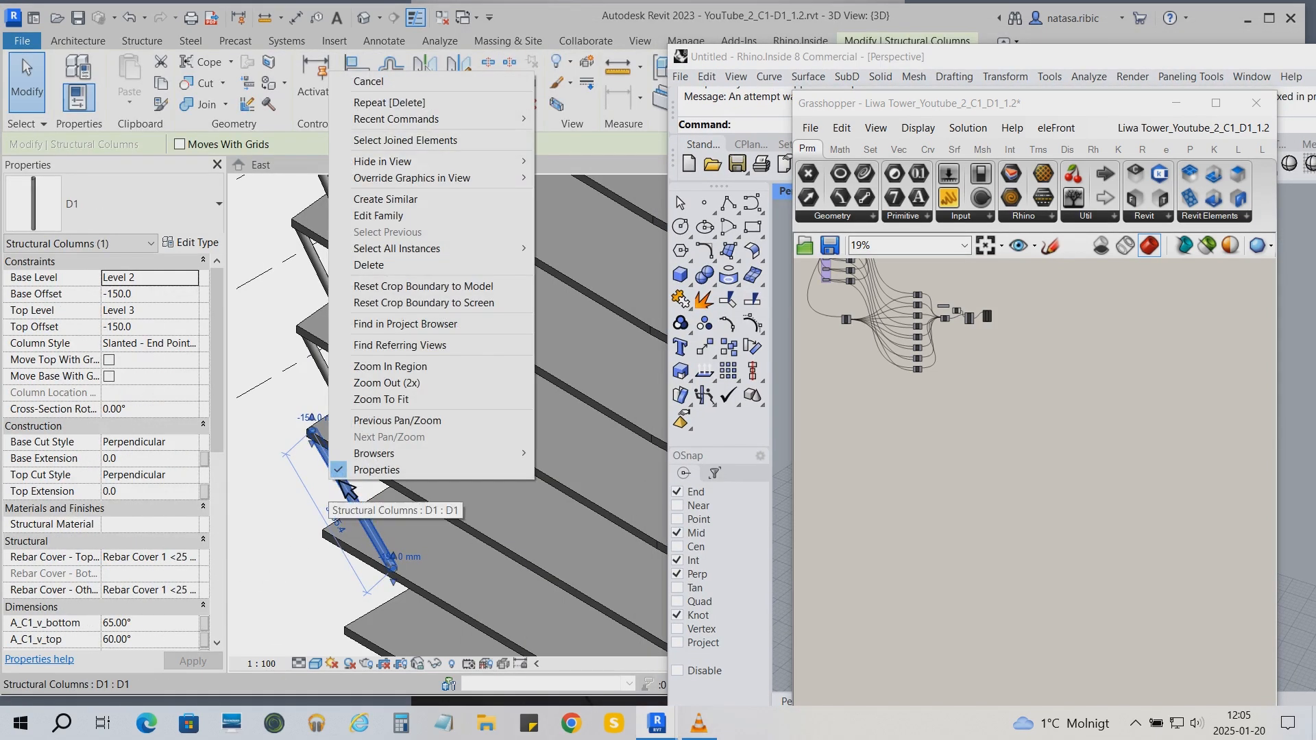
{"action": "mouse_move", "coordinate": [412, 248]}
{"action": "left_click", "coordinate": [614, 250]}
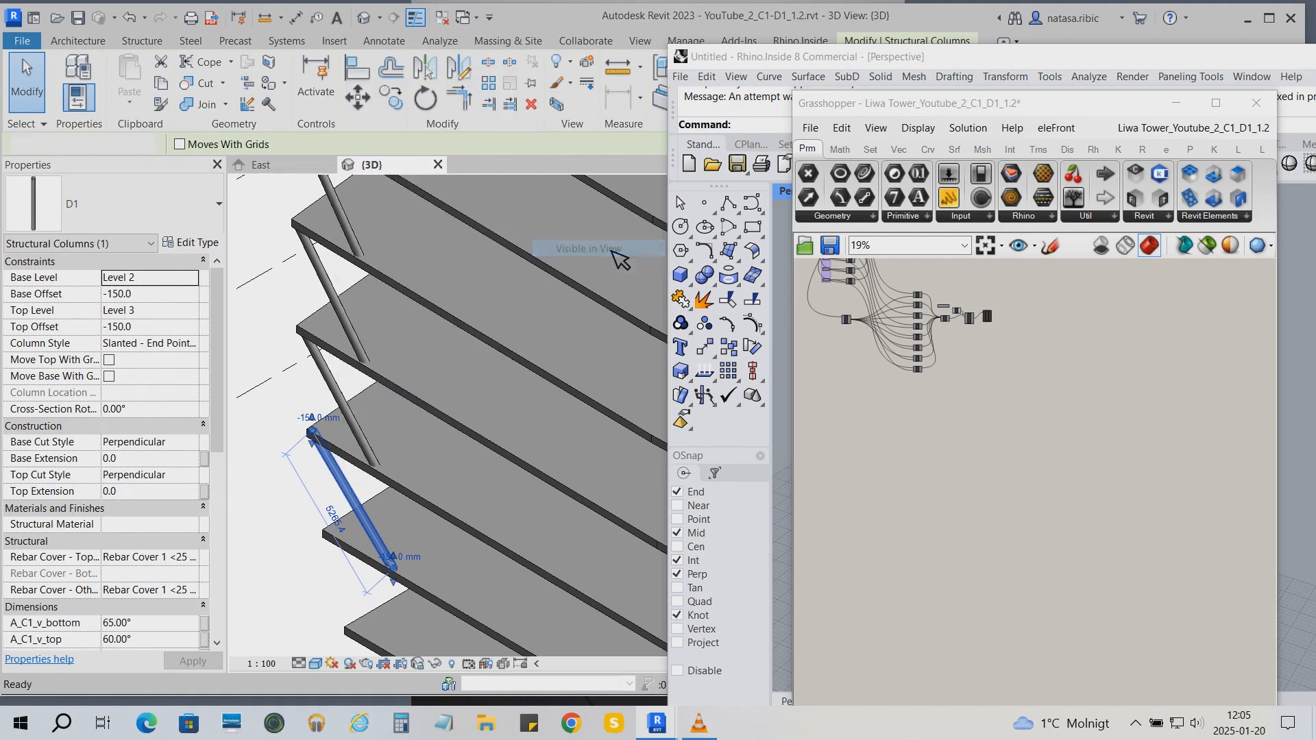
{"action": "key", "text": "Delete"}
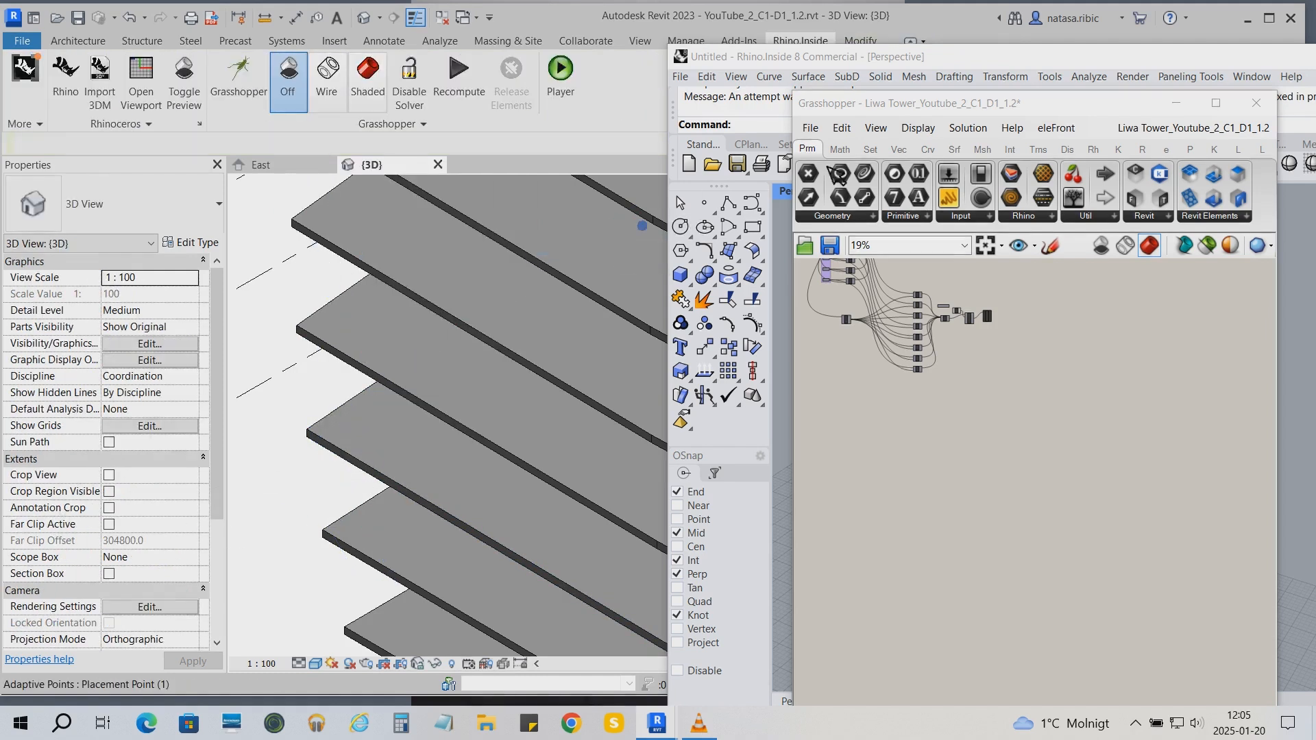
- Delete the C1, C1_nested, D1 and Family1 structural column families from the project
{"action": "left_click_drag", "start_coordinate": [963, 107], "coordinate": [420, 387]}
{"action": "left_click_drag", "start_coordinate": [1005, 57], "coordinate": [754, 606]}
{"action": "left_click_drag", "start_coordinate": [1292, 343], "coordinate": [1291, 613]}
{"action": "right_click", "coordinate": [1091, 512]}
{"action": "left_click", "coordinate": [1123, 344]}
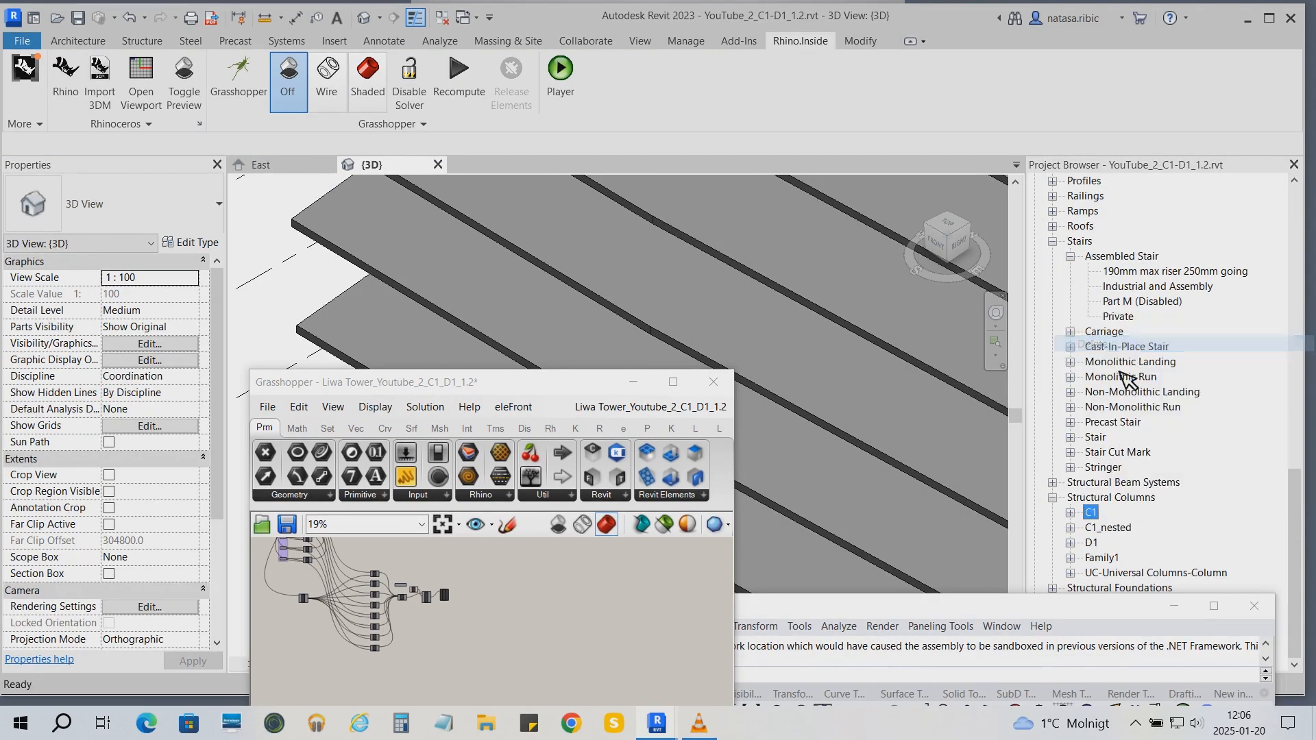
{"action": "right_click", "coordinate": [1107, 541]}
{"action": "left_click", "coordinate": [1143, 377]}
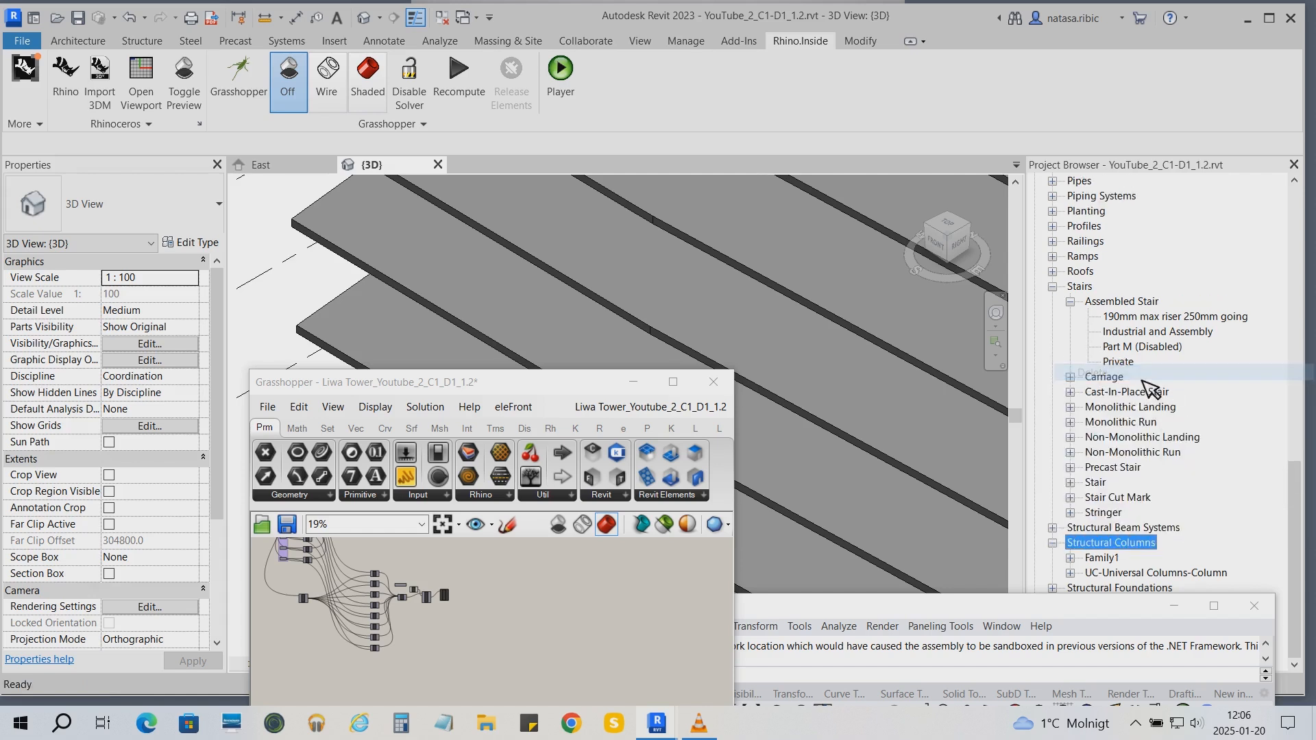
{"action": "right_click", "coordinate": [1116, 558]}
{"action": "left_click", "coordinate": [1142, 393]}
- Arrange the Rhino and Grasshopper windows side by side next to the 3D view with the point grid preview in sight
{"action": "left_click_drag", "start_coordinate": [887, 606], "coordinate": [944, 116]}
{"action": "left_click_drag", "start_coordinate": [498, 381], "coordinate": [1008, 224]}
{"action": "left_click_drag", "start_coordinate": [782, 108], "coordinate": [781, 48]}
{"action": "left_click_drag", "start_coordinate": [894, 224], "coordinate": [1011, 134]}
{"action": "scroll", "coordinate": [639, 362], "scroll_direction": "down", "scroll_amount": 4}
{"action": "scroll", "coordinate": [625, 444], "scroll_direction": "up", "scroll_amount": 2}
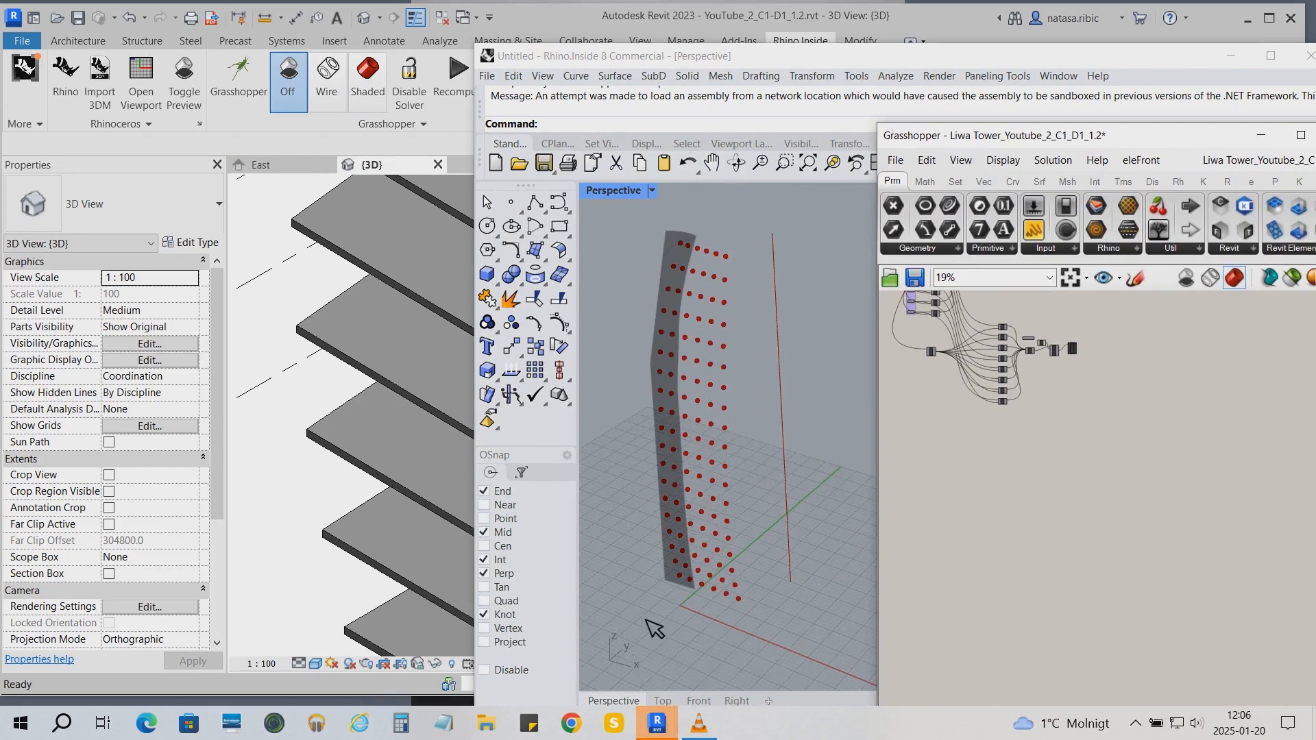
- Add a ptSubGrid component to the definition and feed its grid input from the existing ptSubGrid's grid output
{"action": "right_click_drag", "start_coordinate": [981, 469], "coordinate": [1111, 553]}
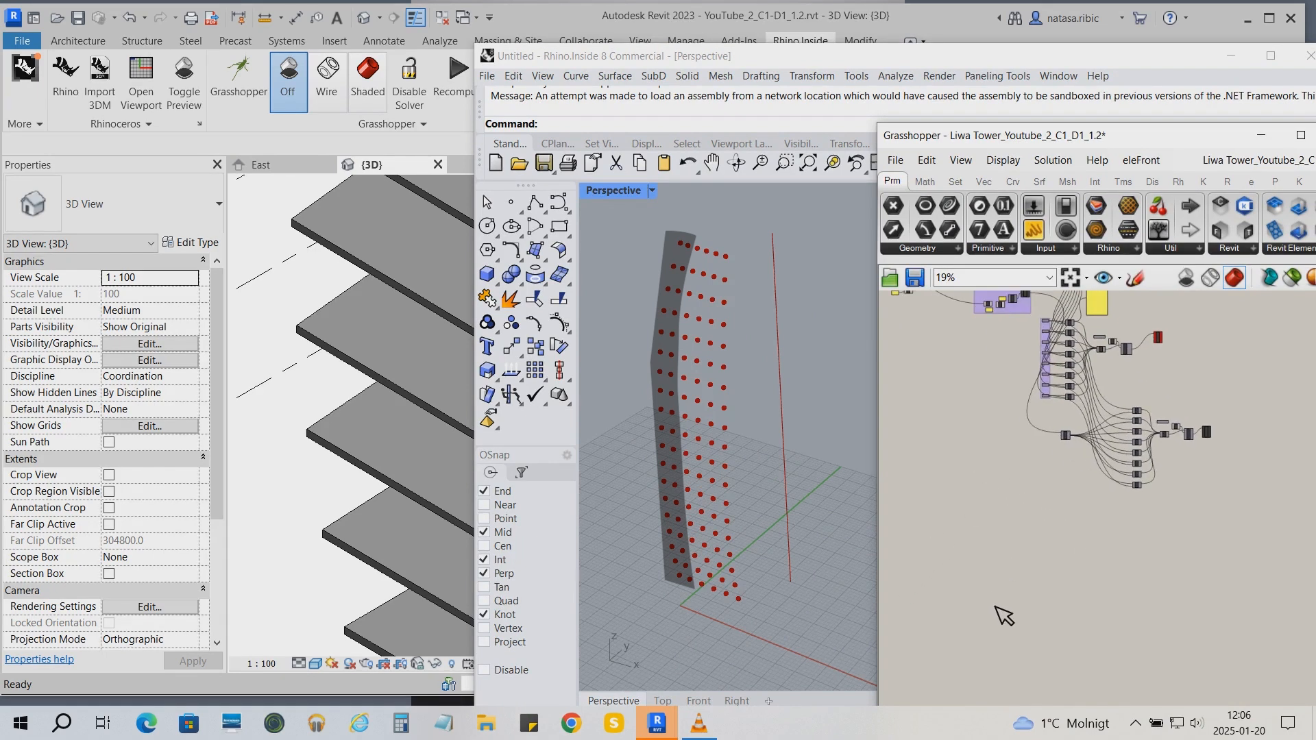
{"action": "right_click_drag", "start_coordinate": [1145, 575], "coordinate": [1237, 632]}
{"action": "right_click_drag", "start_coordinate": [980, 415], "coordinate": [1066, 444]}
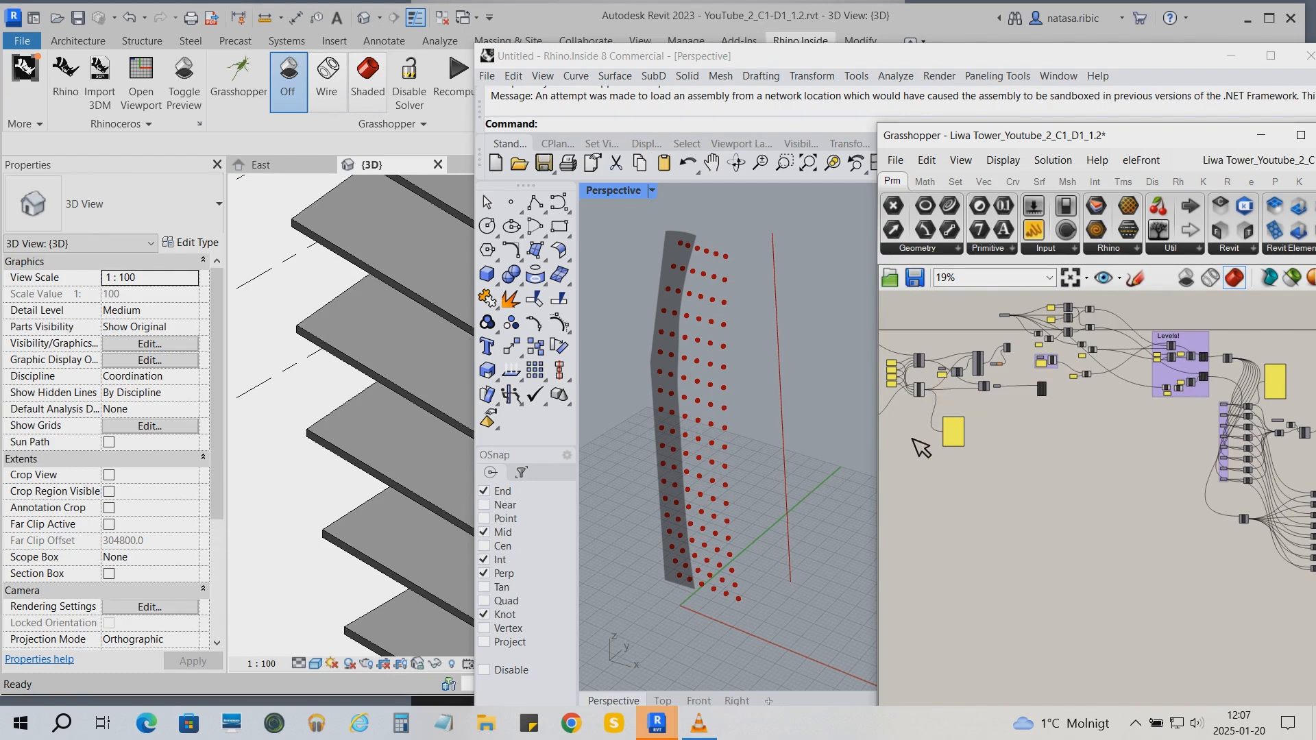
{"action": "scroll", "coordinate": [921, 447], "scroll_direction": "up", "scroll_amount": 3}
{"action": "left_click_drag", "start_coordinate": [1149, 136], "coordinate": [1049, 62]}
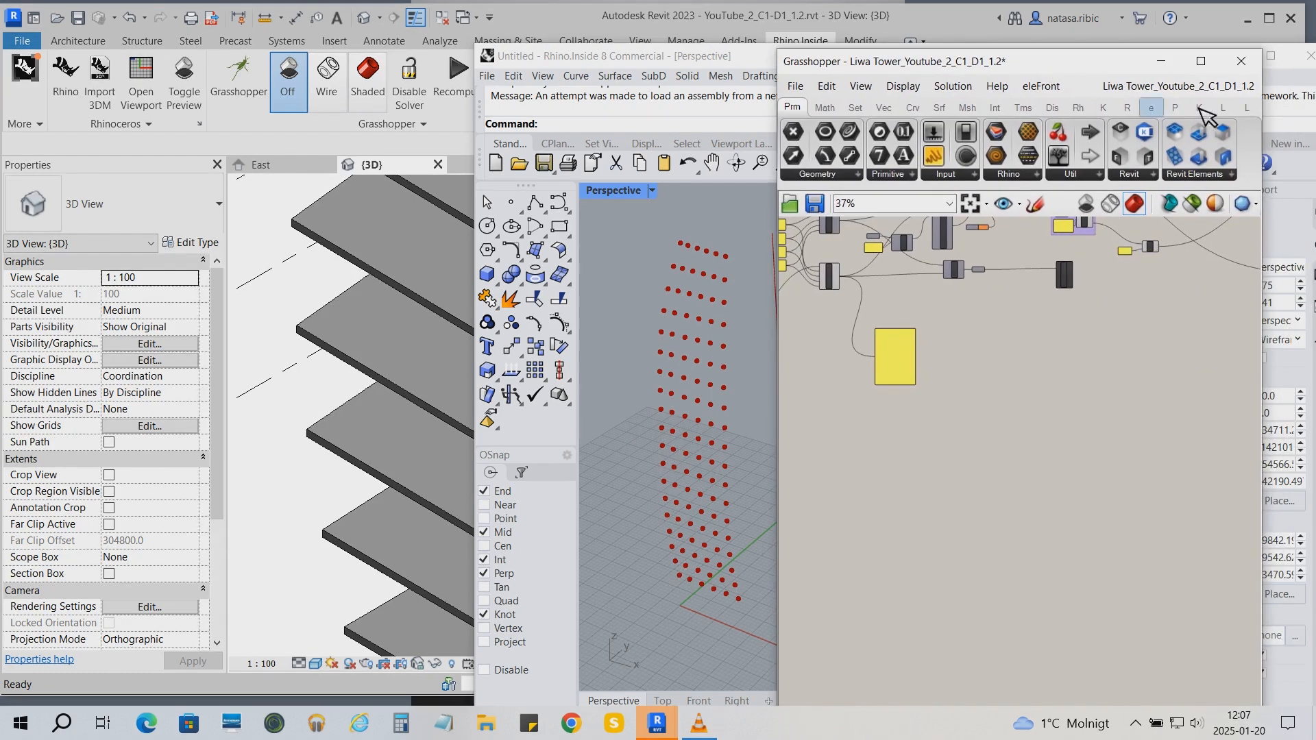
{"action": "left_click", "coordinate": [1175, 108]}
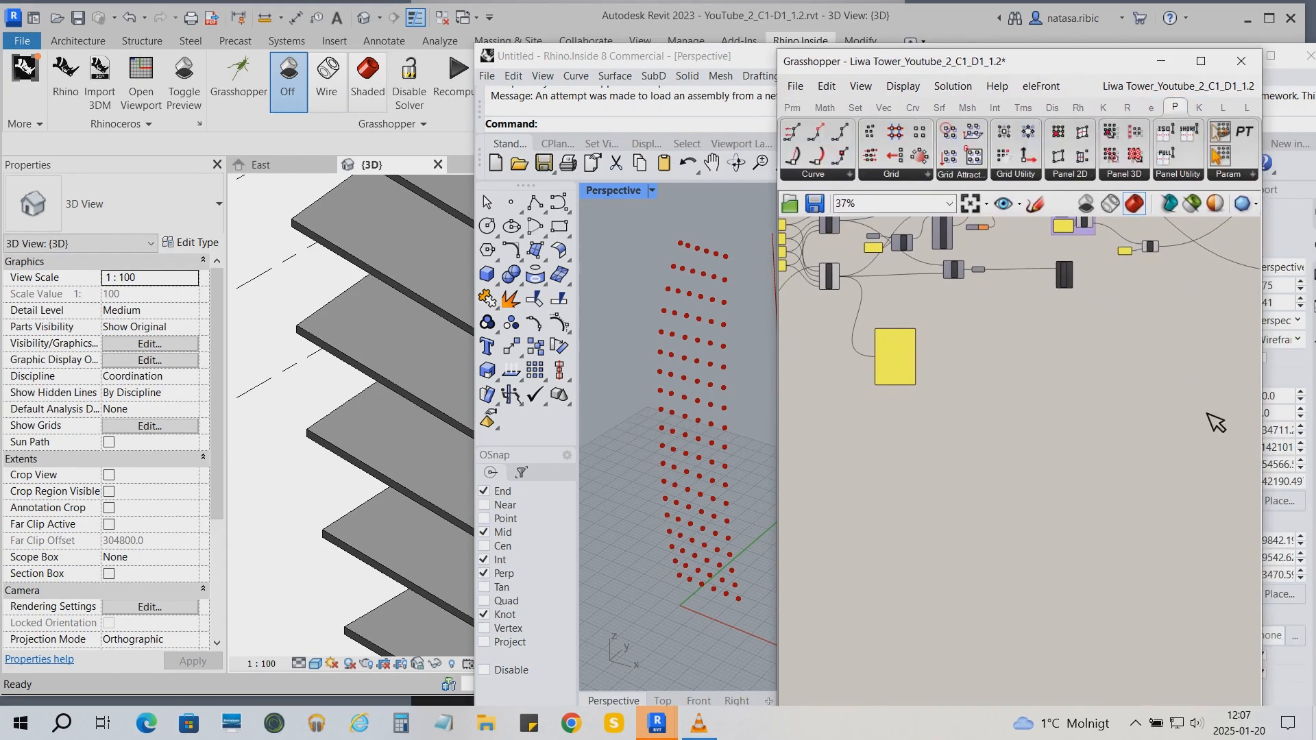
{"action": "left_click", "coordinate": [1024, 174]}
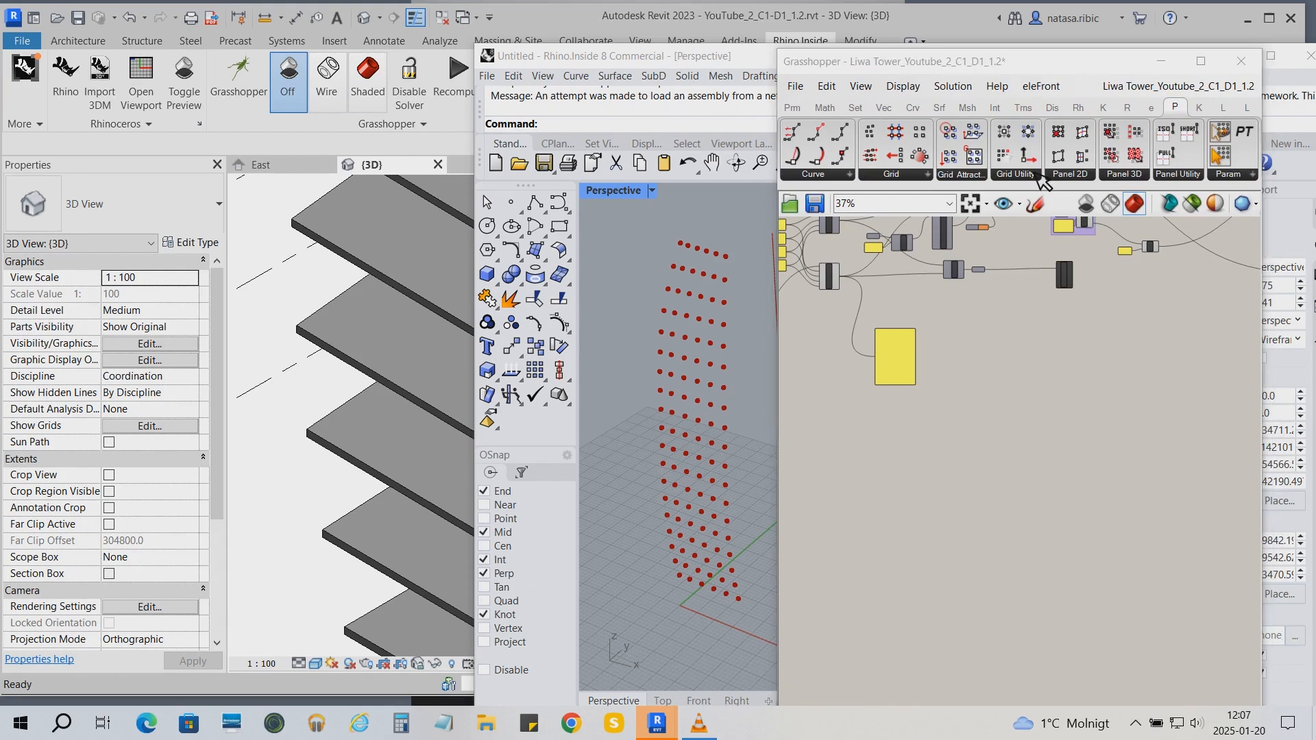
{"action": "left_click", "coordinate": [1037, 382]}
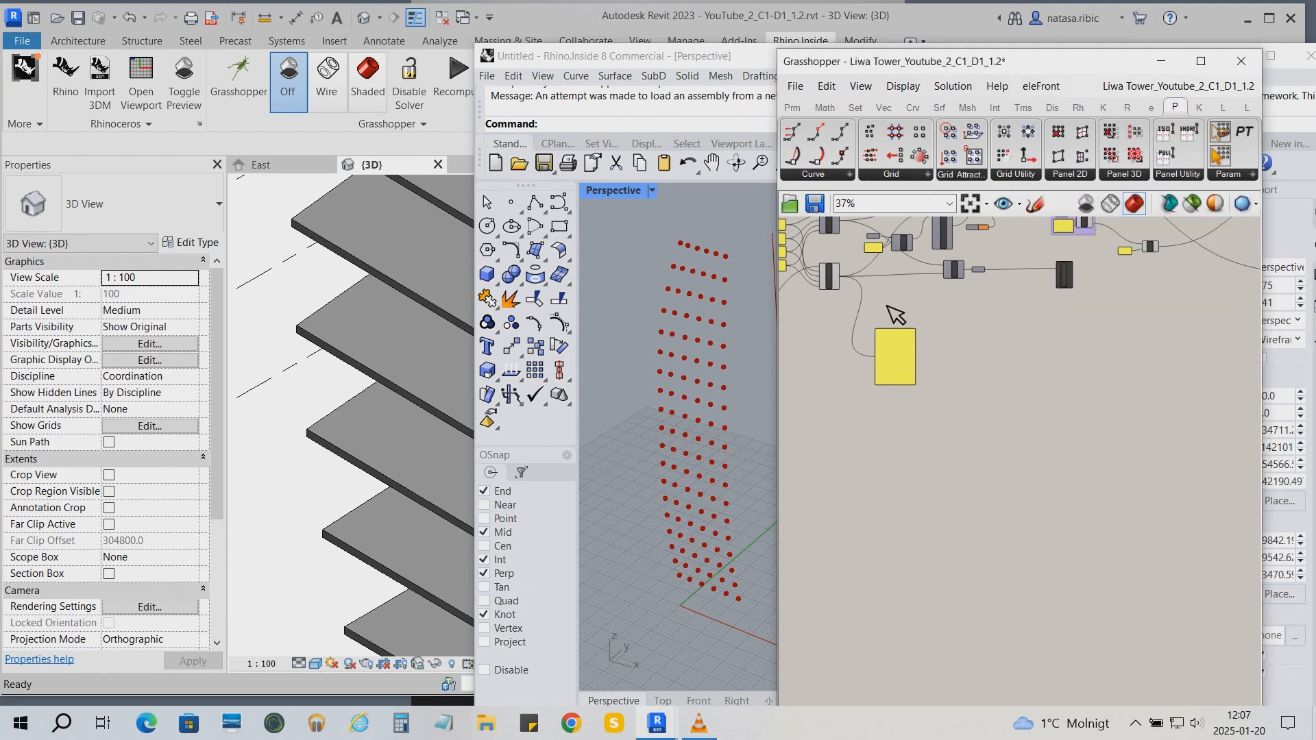
{"action": "scroll", "coordinate": [944, 434], "scroll_direction": "up", "scroll_amount": 5}
{"action": "scroll", "coordinate": [944, 434], "scroll_direction": "up", "scroll_amount": 3}
{"action": "left_click_drag", "start_coordinate": [871, 311], "coordinate": [1053, 371]}
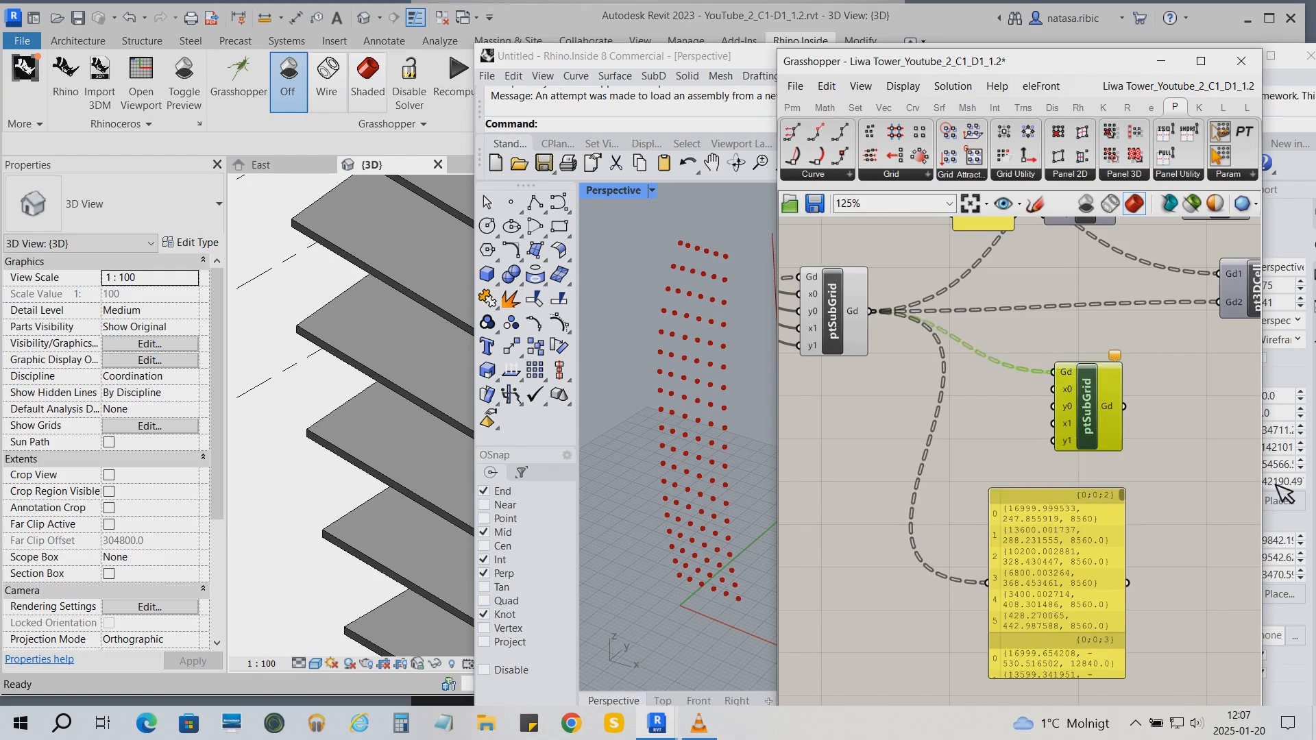
- Add panels with the values 4 and 0 and connect them to the new ptSubGrid's x0 and y0 inputs
{"action": "left_click", "coordinate": [792, 107]}
{"action": "left_click_drag", "start_coordinate": [939, 161], "coordinate": [953, 421]}
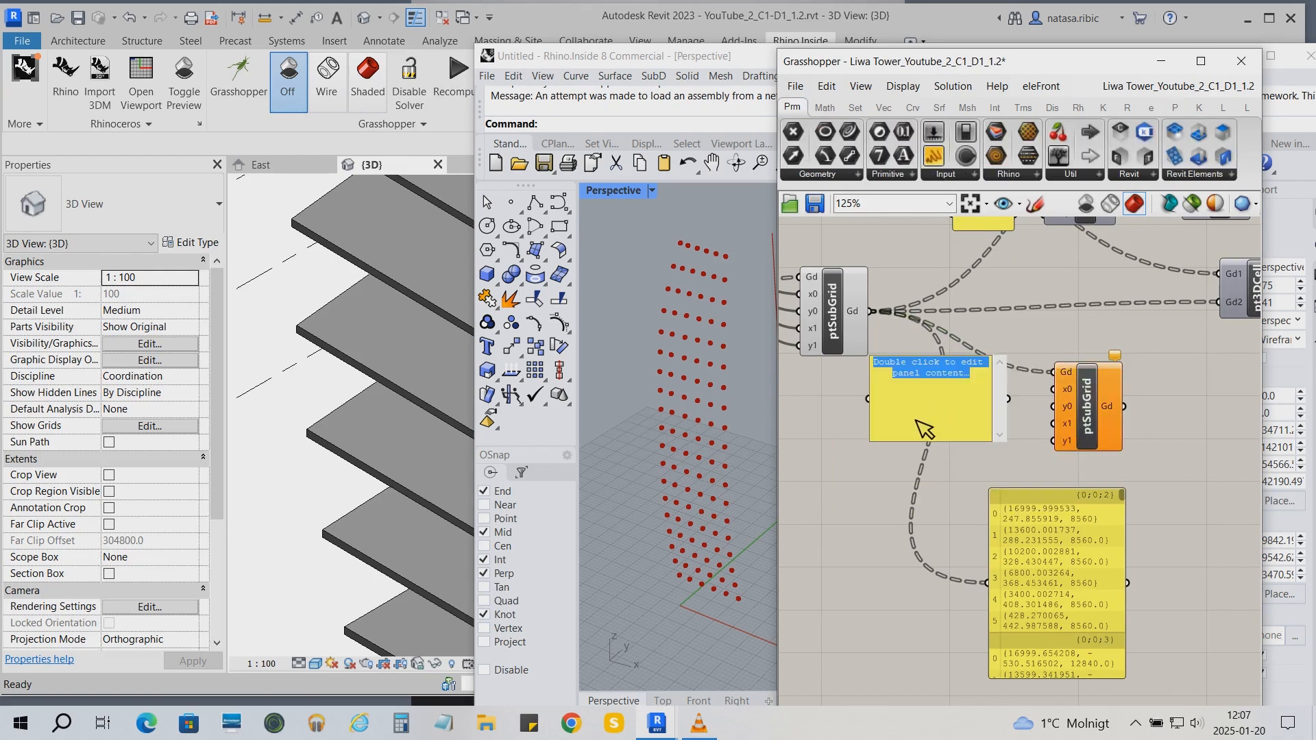
{"action": "type", "text": "4"}
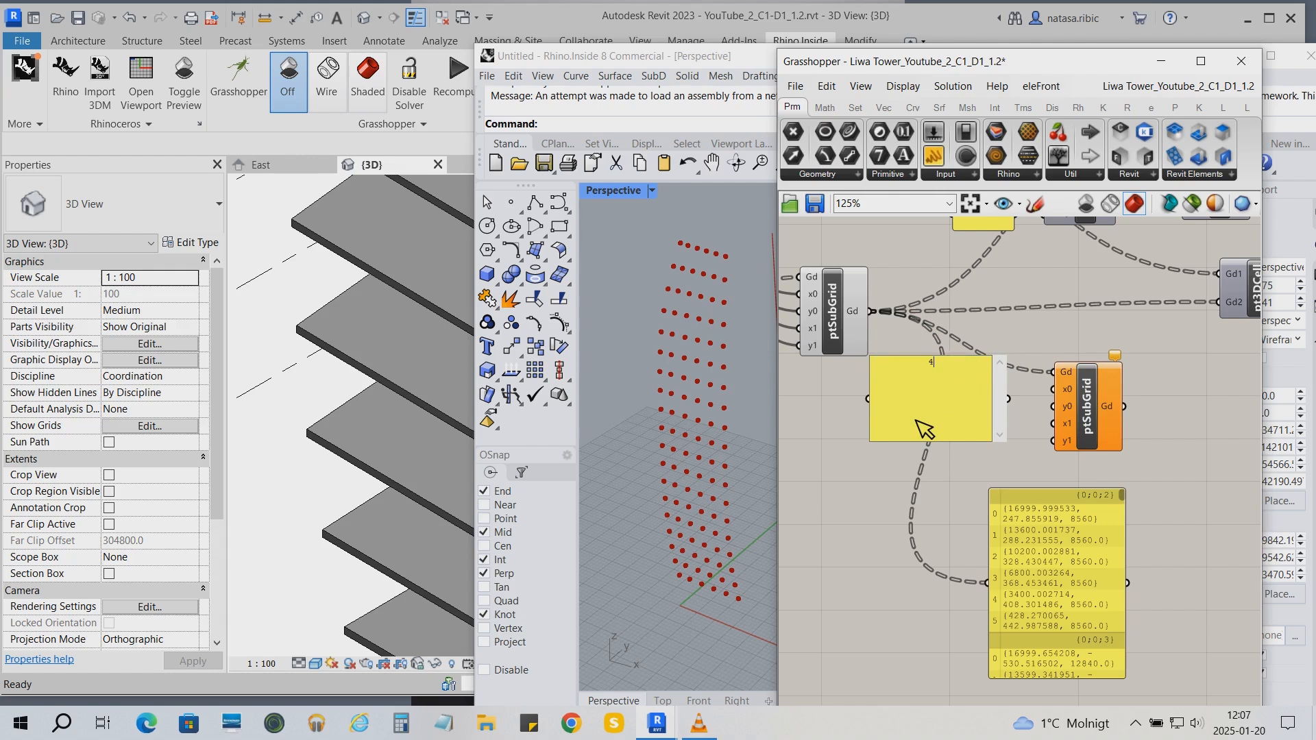
{"action": "left_click", "coordinate": [997, 420]}
{"action": "left_click_drag", "start_coordinate": [902, 363], "coordinate": [1054, 389]}
{"action": "key", "text": "ctrl+v"}
{"action": "double_click", "coordinate": [1006, 396]}
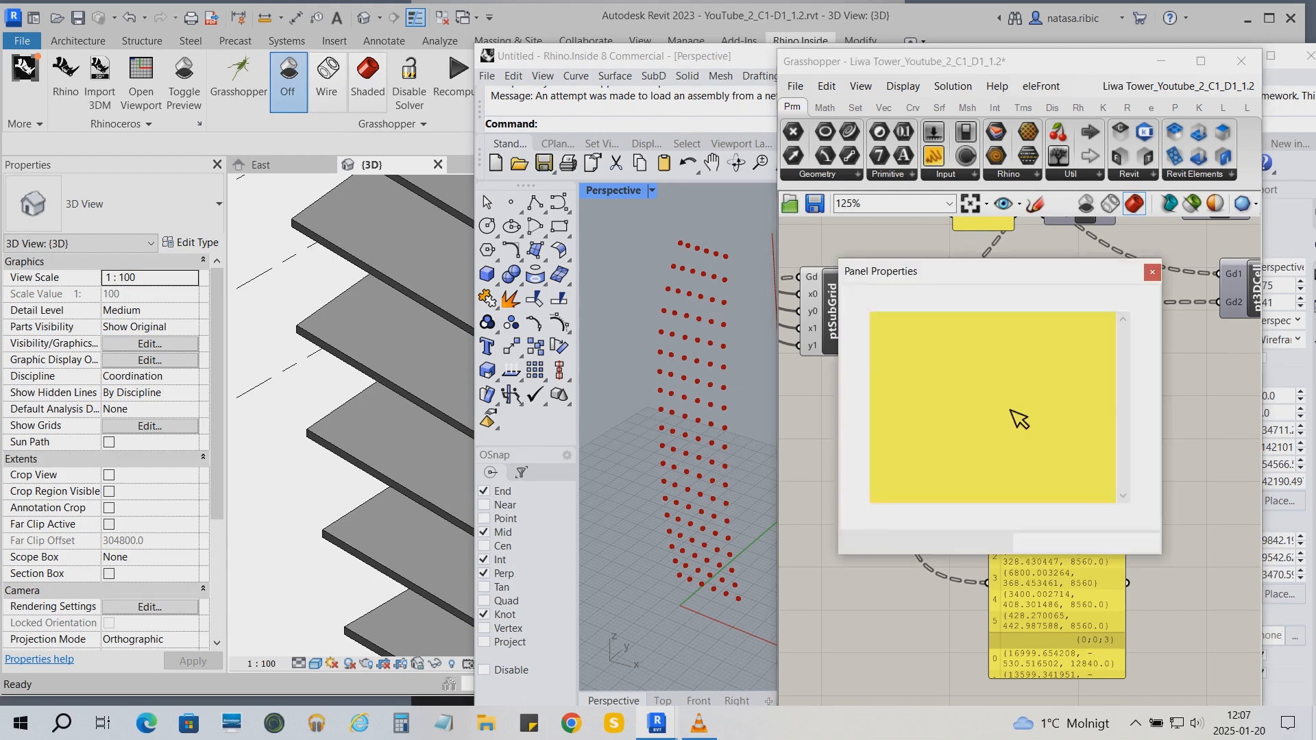
{"action": "left_click", "coordinate": [1049, 542]}
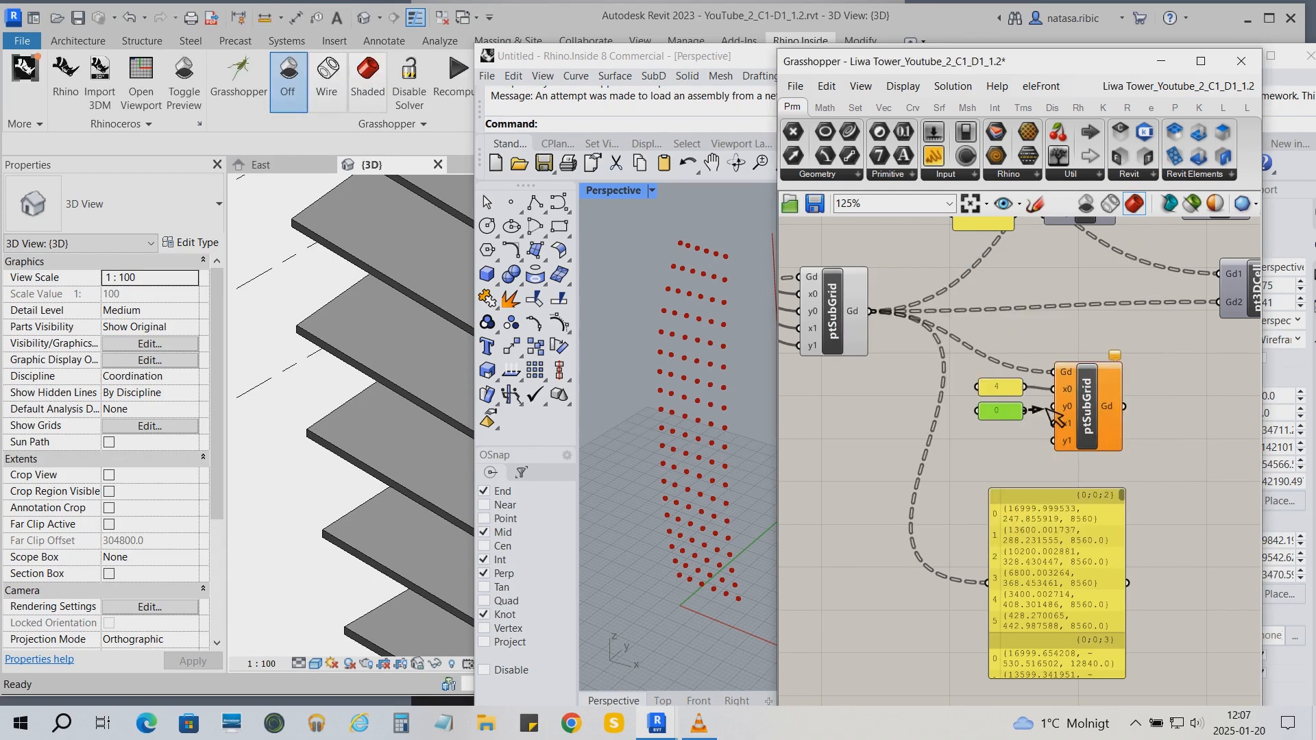
- Add panels with the values 5 and 19 and connect them to the new ptSubGrid's x1 and y1 inputs
{"action": "left_click_drag", "start_coordinate": [1031, 420], "coordinate": [1022, 436]}
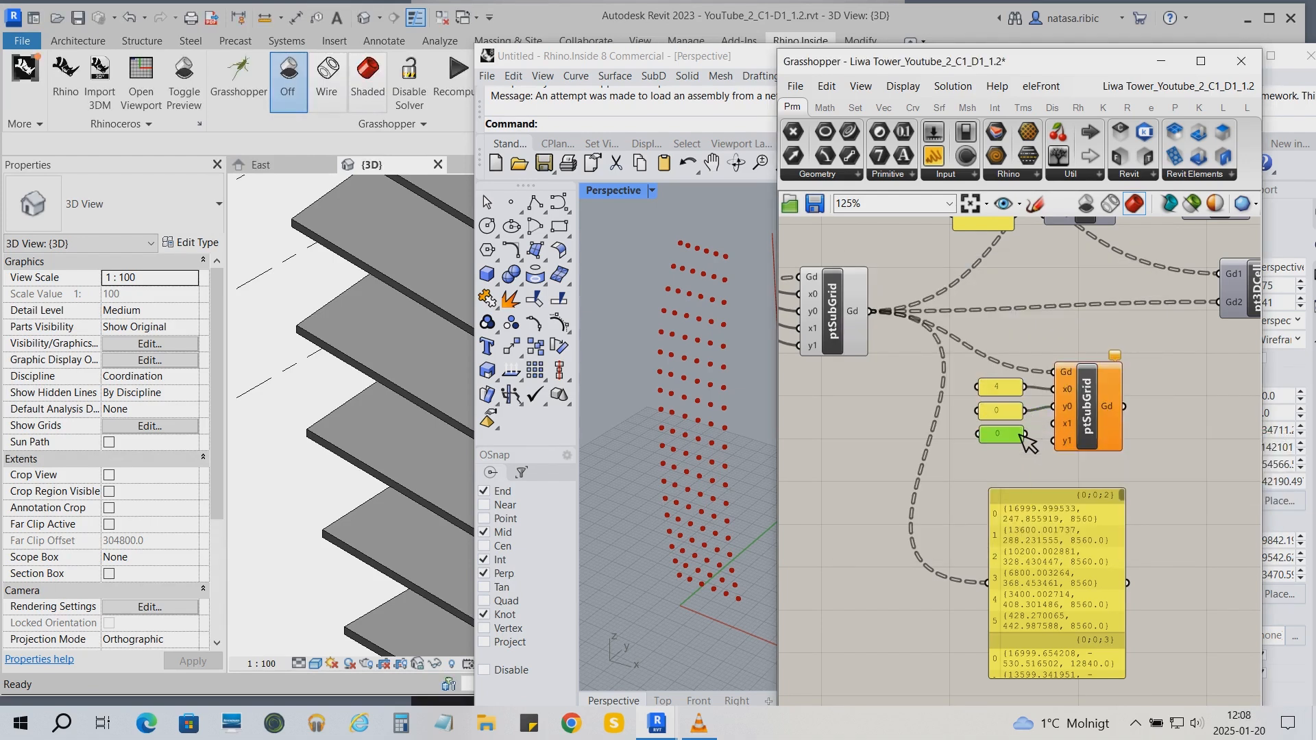
{"action": "double_click", "coordinate": [1014, 434]}
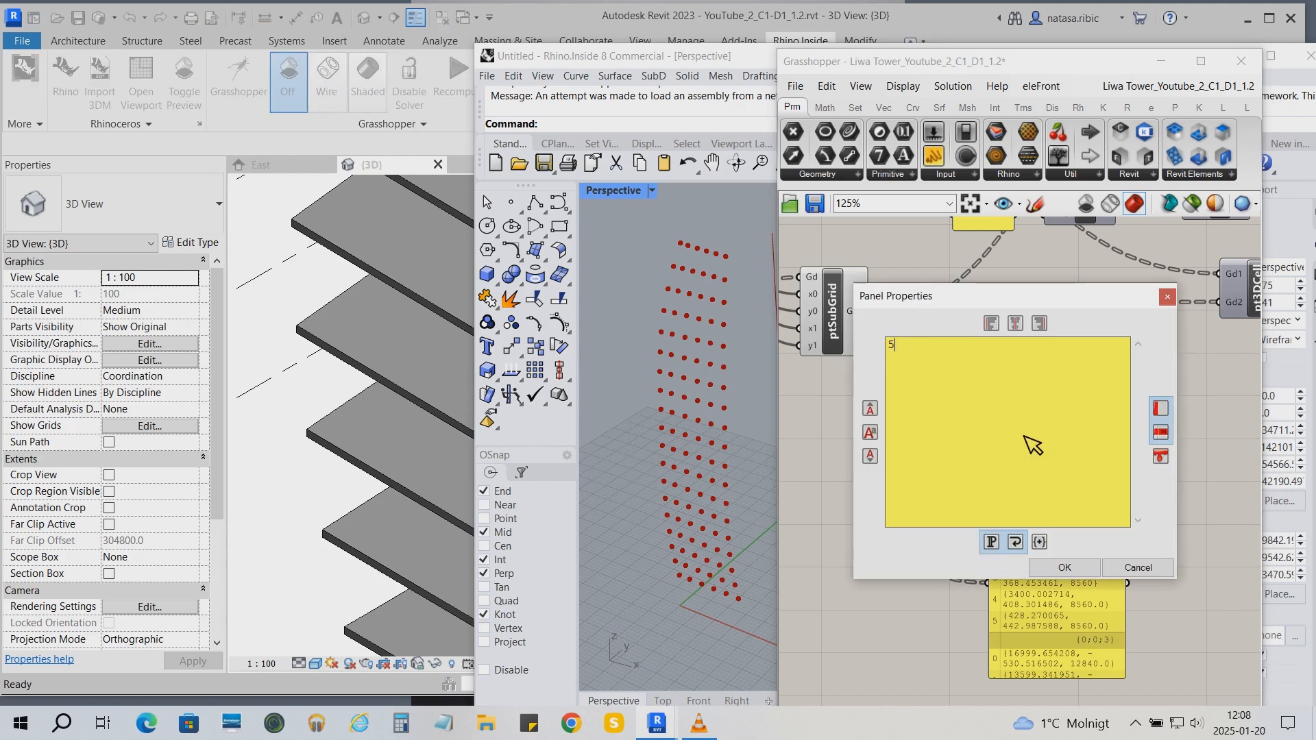
{"action": "left_click", "coordinate": [1053, 562]}
{"action": "mouse_move", "coordinate": [1026, 435]}
{"action": "left_mouse_down"}
{"action": "mouse_move", "coordinate": [1053, 424]}
{"action": "mouse_move", "coordinate": [1026, 455]}
{"action": "left_mouse_up"}
{"action": "key", "text": "ctrl+v"}
{"action": "double_click", "coordinate": [1015, 458]}
{"action": "type", "text": "19"}
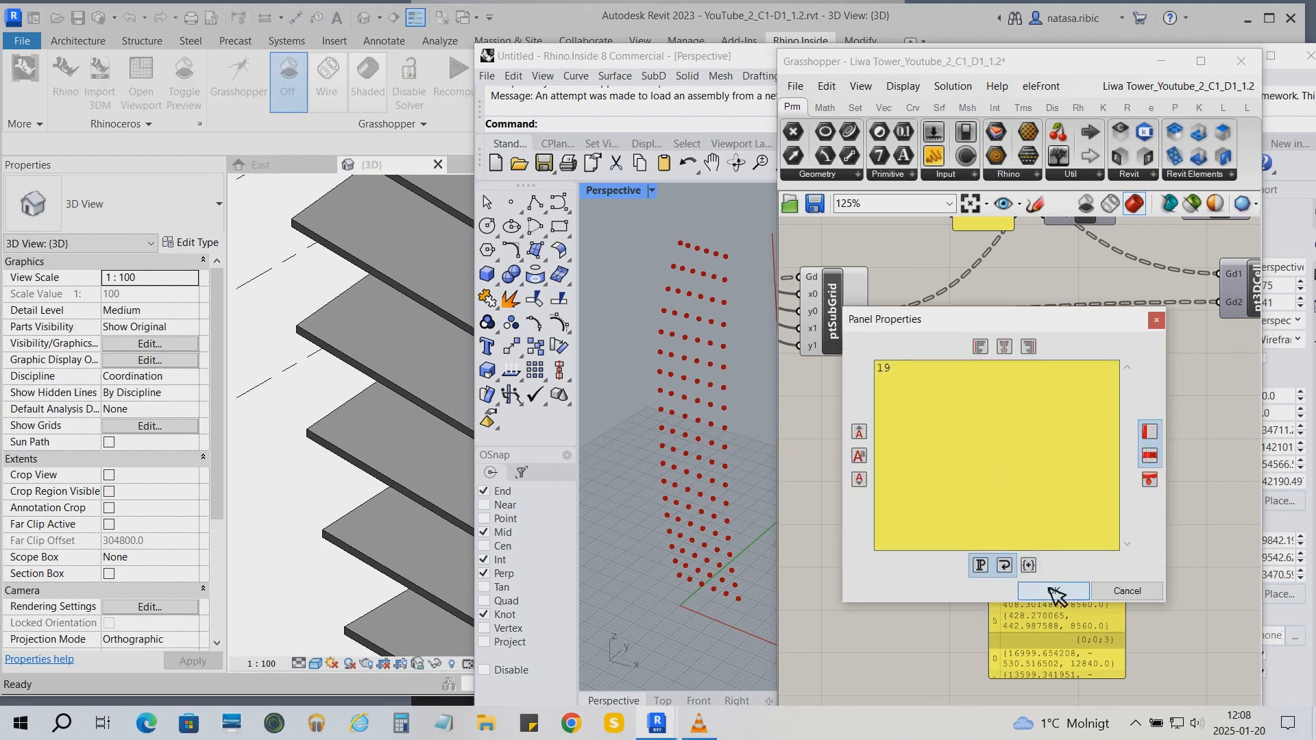
{"action": "left_click", "coordinate": [1054, 591]}
- Group the new ptSubGrid with its four value panels and move the group to an empty area of the canvas
{"action": "left_click_drag", "start_coordinate": [1152, 483], "coordinate": [994, 361]}
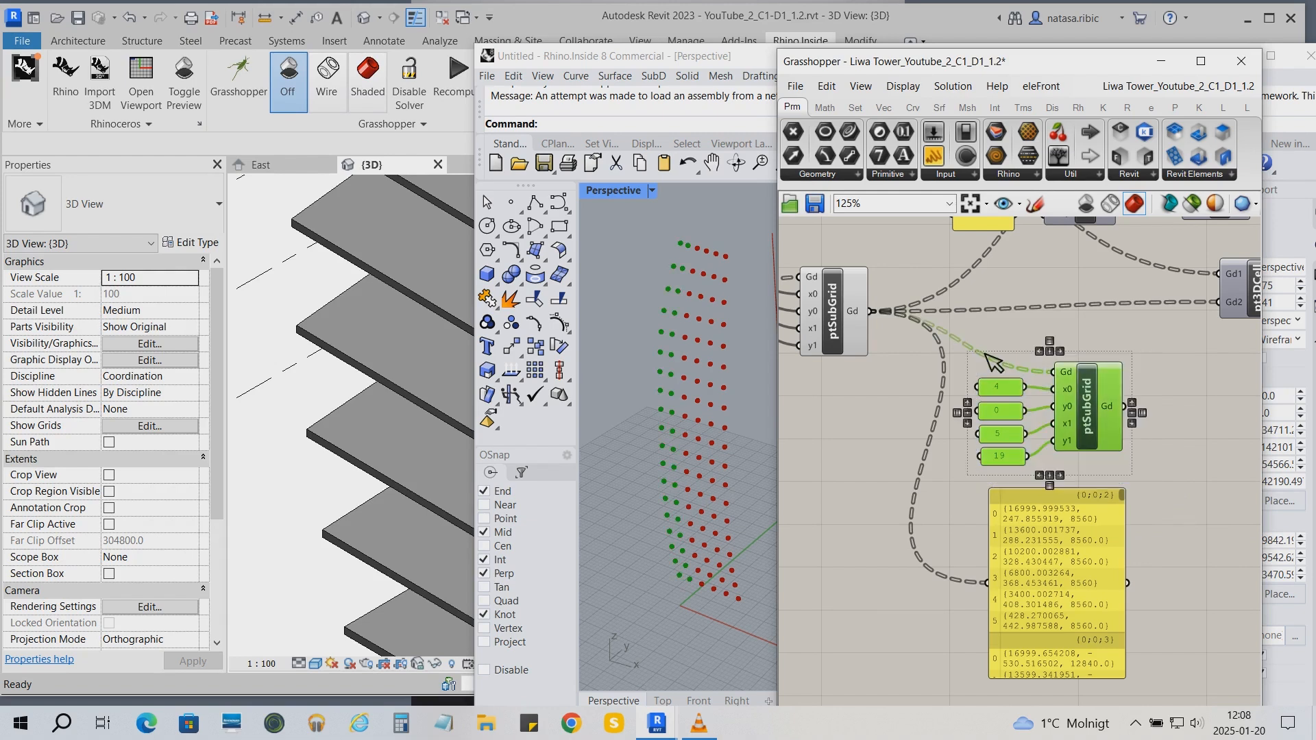
{"action": "key", "text": "ctrl+g"}
{"action": "scroll", "coordinate": [1042, 396], "scroll_direction": "down", "scroll_amount": 8}
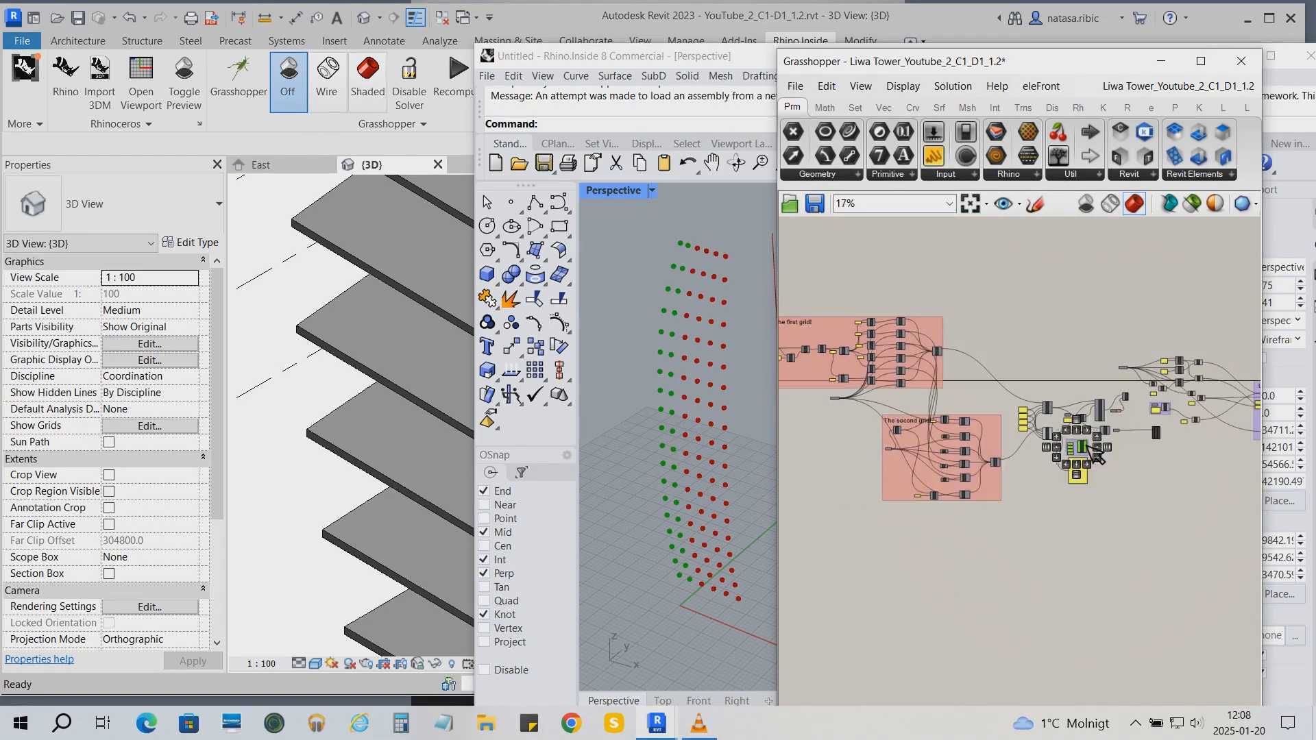
{"action": "left_click_drag", "start_coordinate": [1087, 449], "coordinate": [1226, 625]}
{"action": "right_click_drag", "start_coordinate": [1131, 627], "coordinate": [926, 490]}
{"action": "scroll", "coordinate": [1030, 504], "scroll_direction": "up", "scroll_amount": 8}
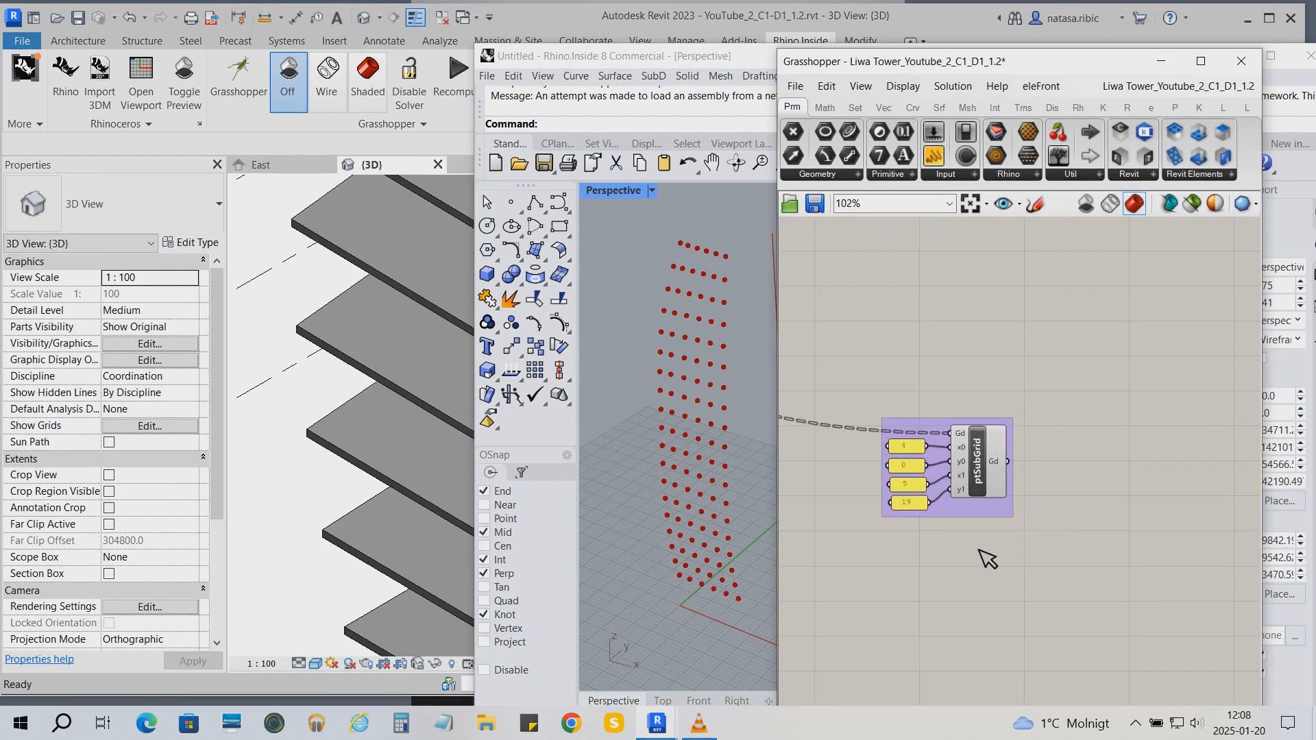
{"action": "scroll", "coordinate": [987, 499], "scroll_direction": "up", "scroll_amount": 1}
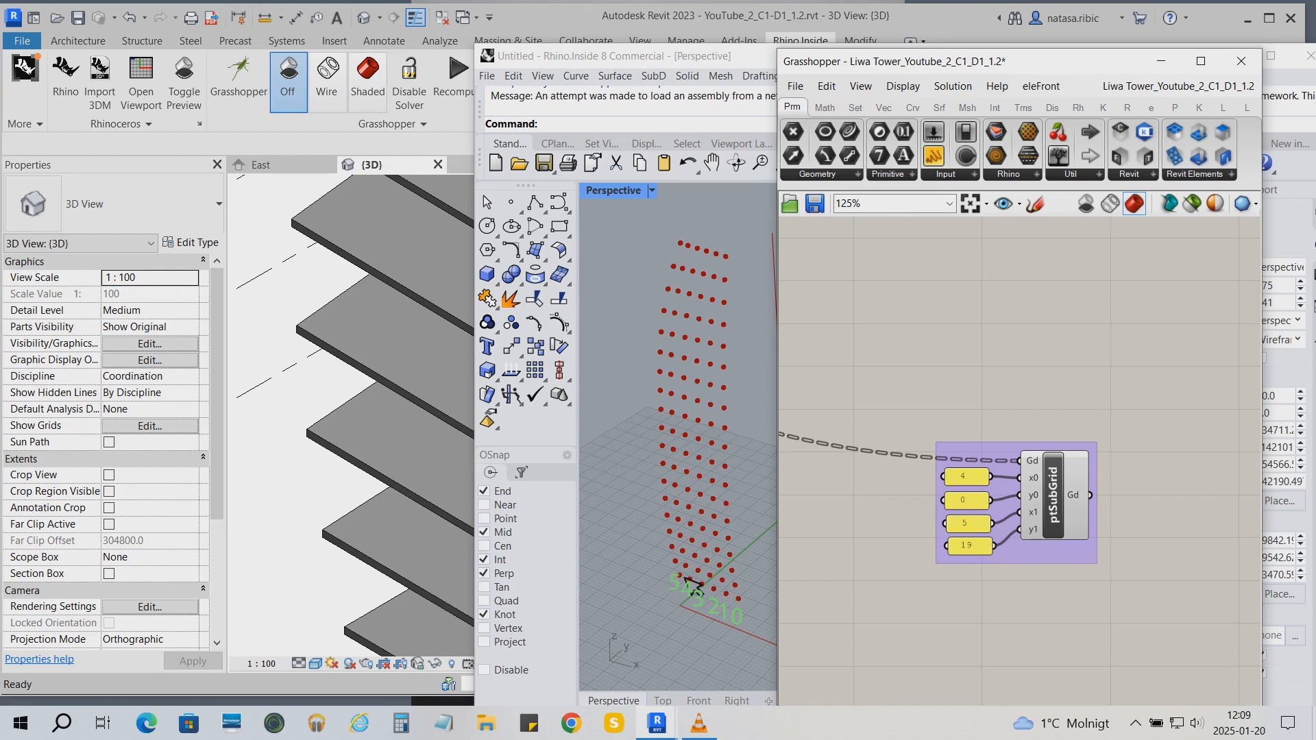
- Offset the x0 and x1 panels from the y0 and y1 panels inside the ptSubGrid group
{"action": "left_click_drag", "start_coordinate": [987, 484], "coordinate": [959, 480]}
{"action": "left_click_drag", "start_coordinate": [982, 525], "coordinate": [946, 525]}
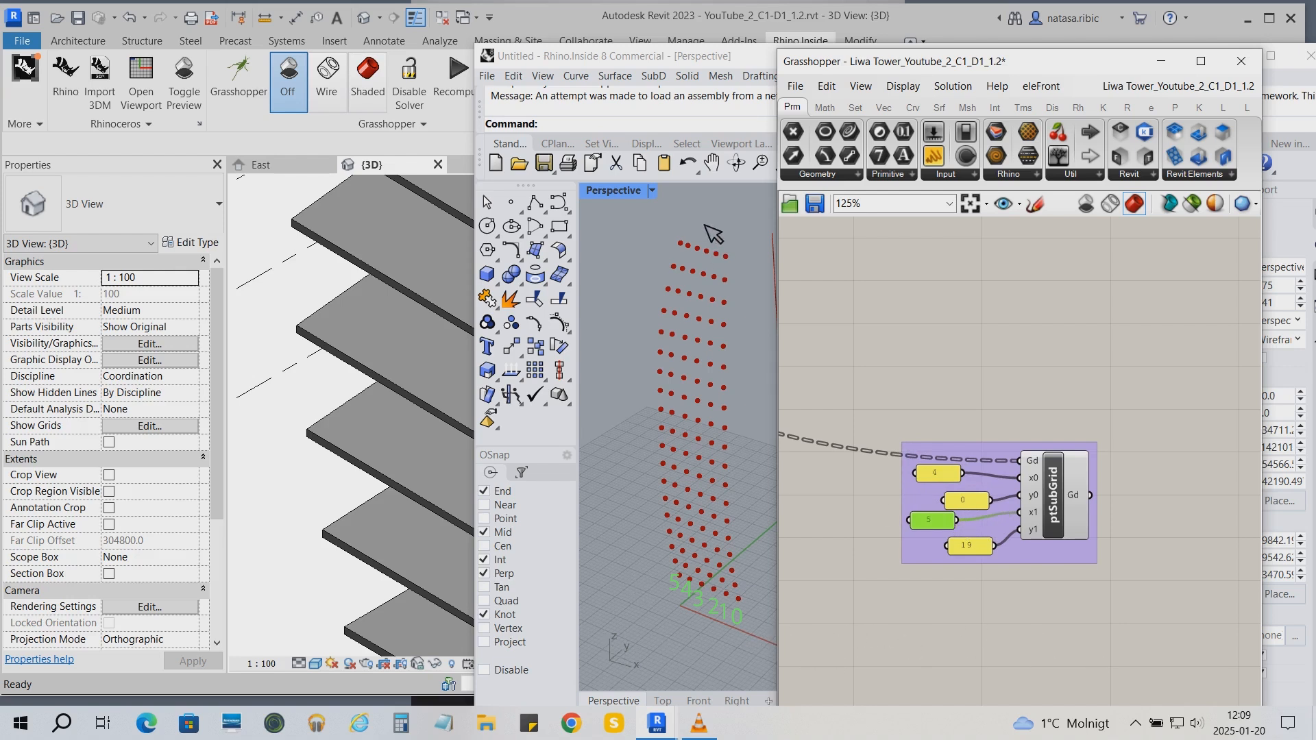
{"action": "right_click_drag", "start_coordinate": [1071, 635], "coordinate": [1049, 612]}
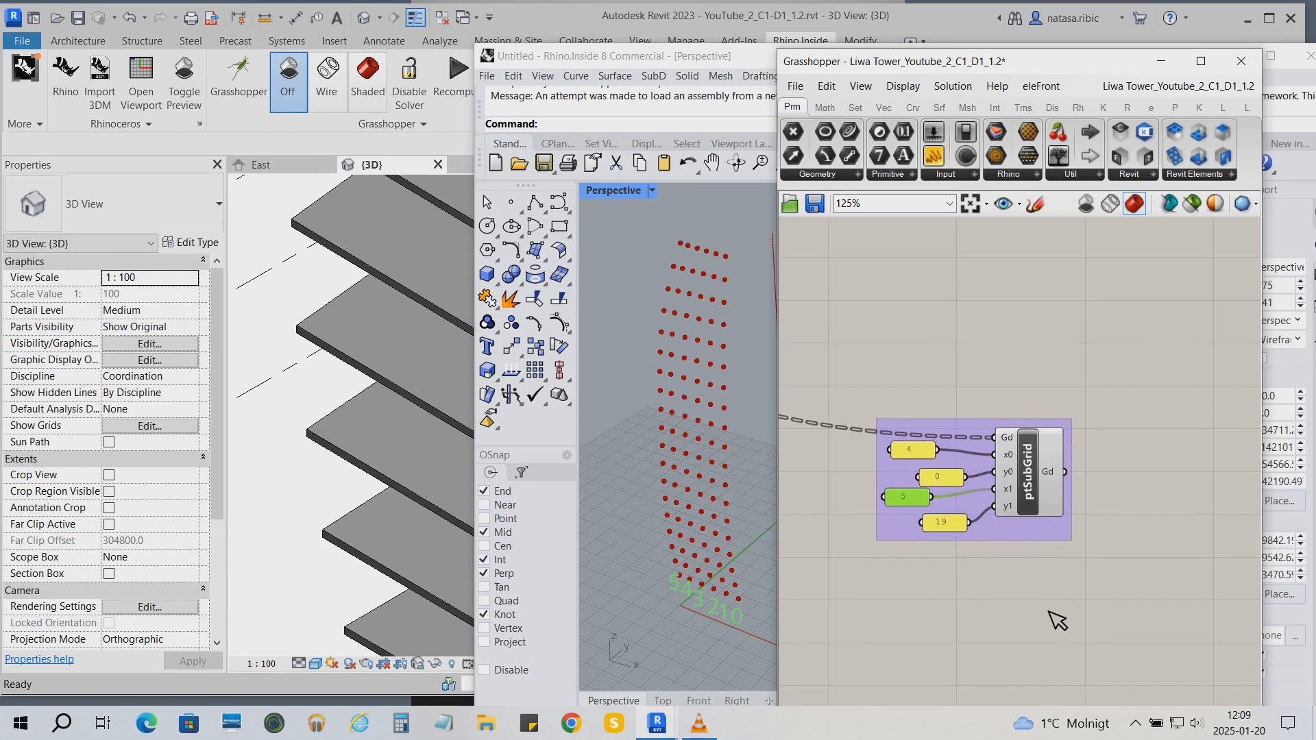
- Turn off the preview of the full source point grid, leaving only the new sub-grid's points displayed
{"action": "middle_click", "coordinate": [1052, 381]}
{"action": "scroll", "coordinate": [1052, 382], "scroll_direction": "down", "scroll_amount": 6}
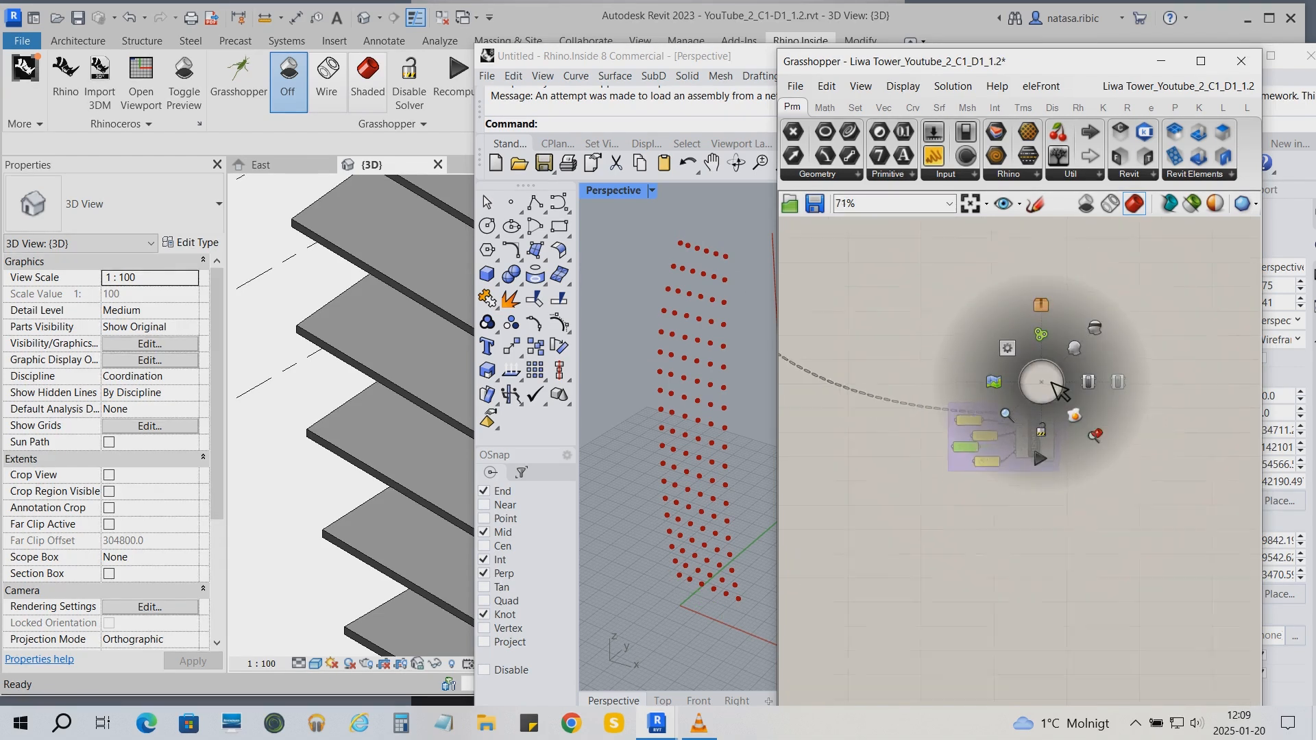
{"action": "right_click_drag", "start_coordinate": [1052, 381], "coordinate": [1131, 656]}
{"action": "left_click", "coordinate": [895, 401]}
{"action": "right_click", "coordinate": [890, 400]}
{"action": "left_click", "coordinate": [918, 430]}
{"action": "right_click_drag", "start_coordinate": [956, 583], "coordinate": [873, 352]}
{"action": "scroll", "coordinate": [1079, 447], "scroll_direction": "up", "scroll_amount": 1}
{"action": "scroll", "coordinate": [1088, 456], "scroll_direction": "up", "scroll_amount": 5}
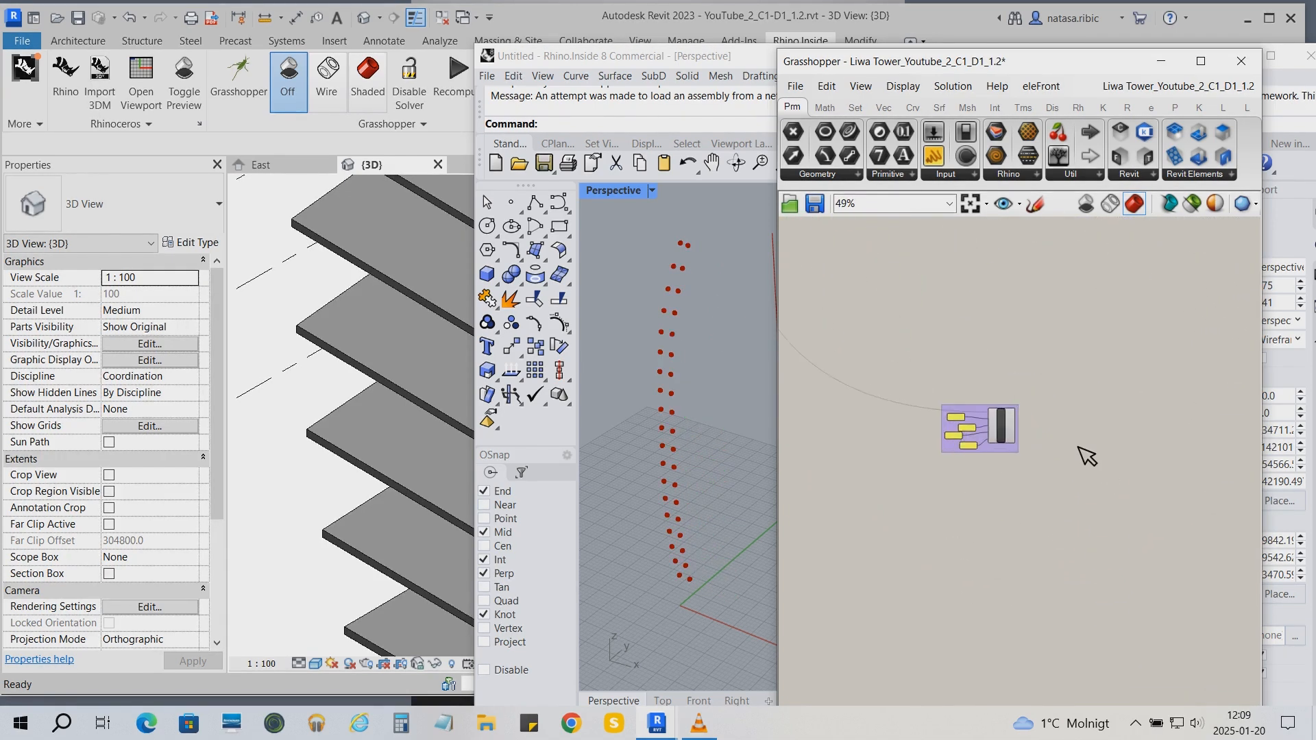
{"action": "scroll", "coordinate": [1056, 431], "scroll_direction": "up", "scroll_amount": 1}
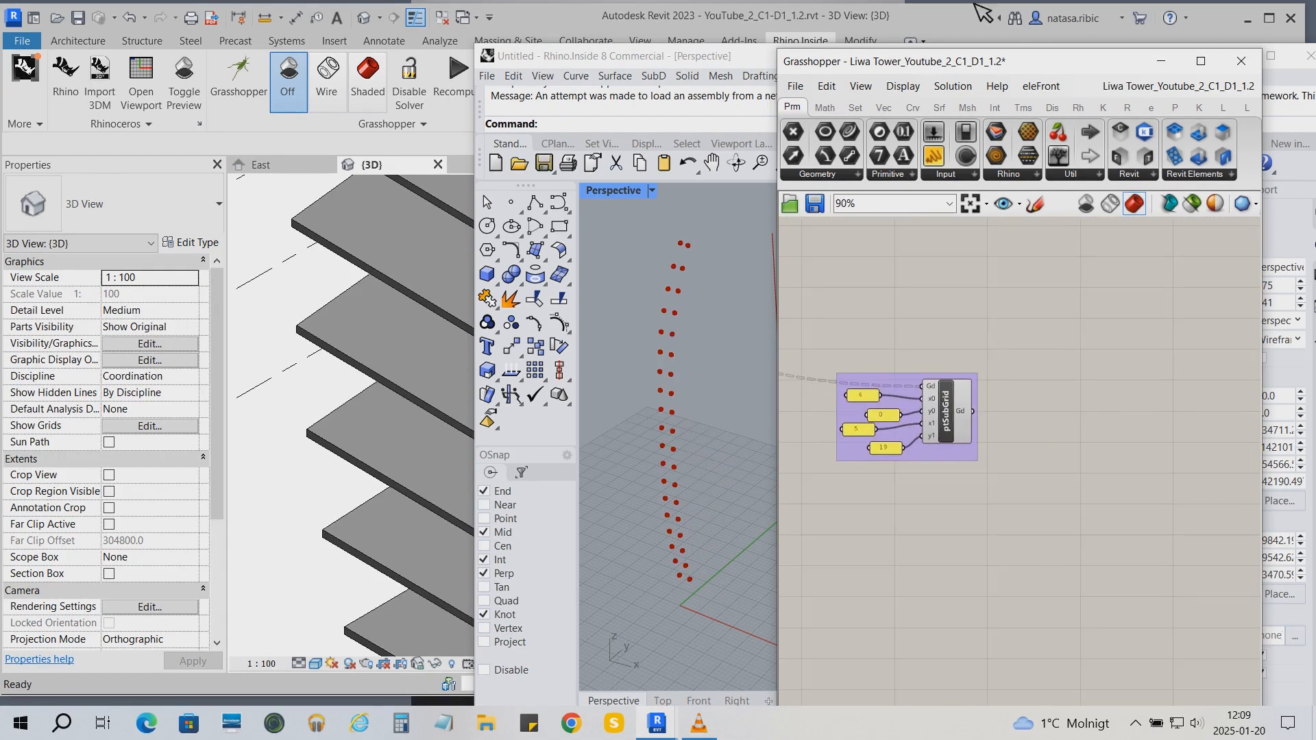
- Add three List Item components in a column and feed their list inputs from the grouped ptSubGrid's grid output
{"action": "left_click", "coordinate": [858, 107]}
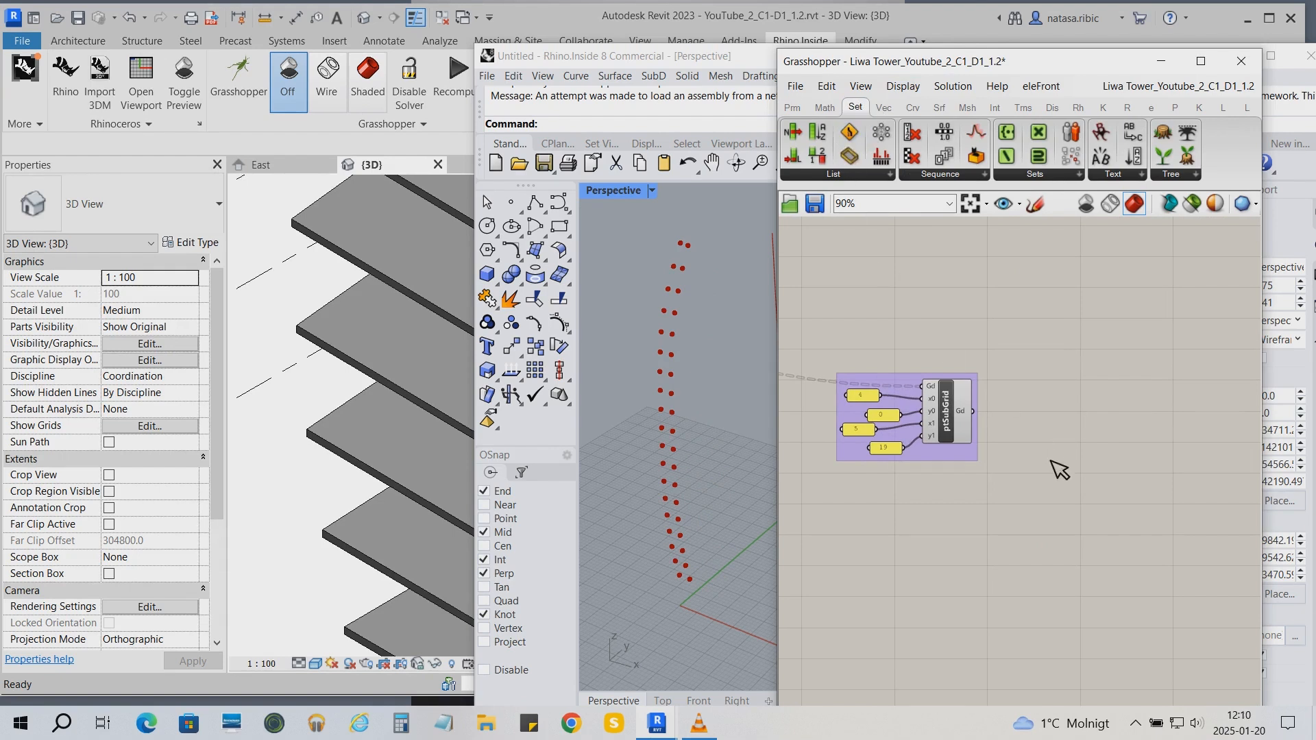
{"action": "left_click_drag", "start_coordinate": [973, 412], "coordinate": [1041, 381]}
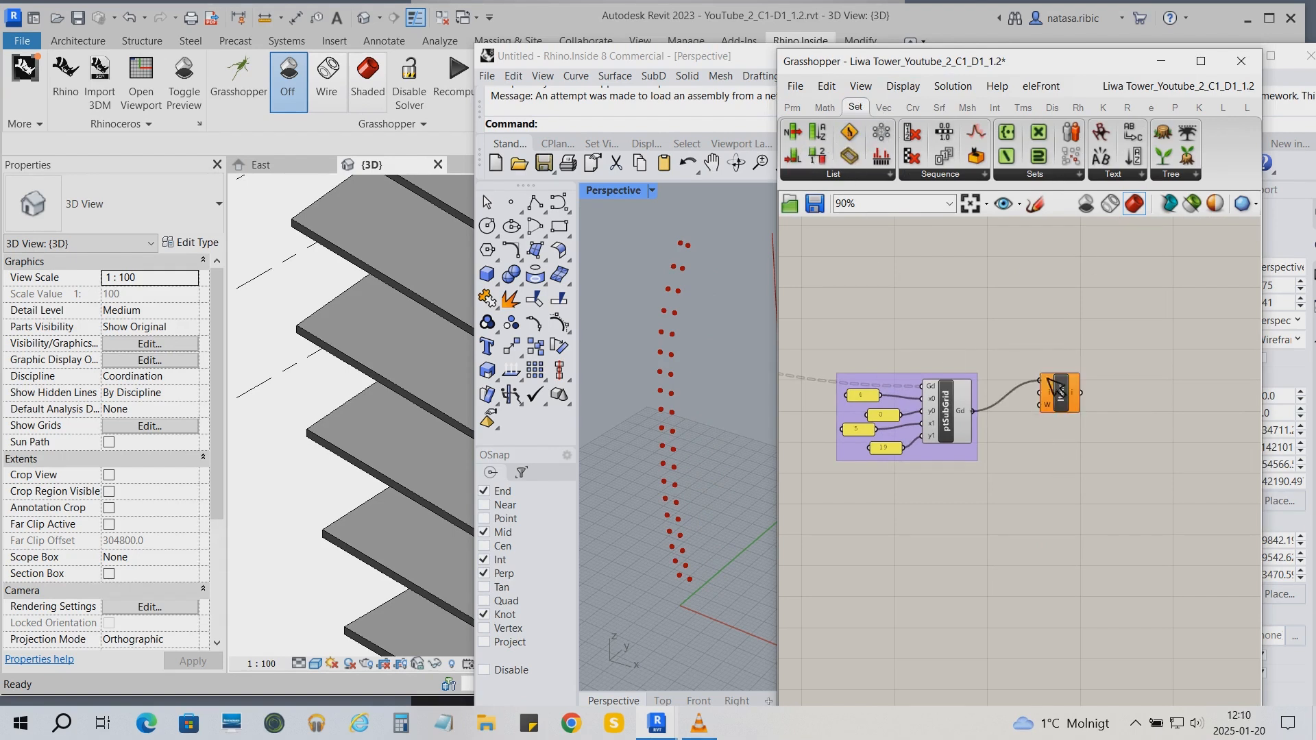
{"action": "left_click", "coordinate": [1064, 391]}
{"action": "key", "text": "ctrl+c"}
{"action": "key", "text": "ctrl+v"}
{"action": "left_click_drag", "start_coordinate": [1083, 412], "coordinate": [1079, 522]}
{"action": "key", "text": "ctrl+c"}
{"action": "key", "text": "ctrl+v"}
{"action": "left_click_drag", "start_coordinate": [1079, 396], "coordinate": [1079, 374]}
{"action": "left_click_drag", "start_coordinate": [1066, 453], "coordinate": [1069, 438]}
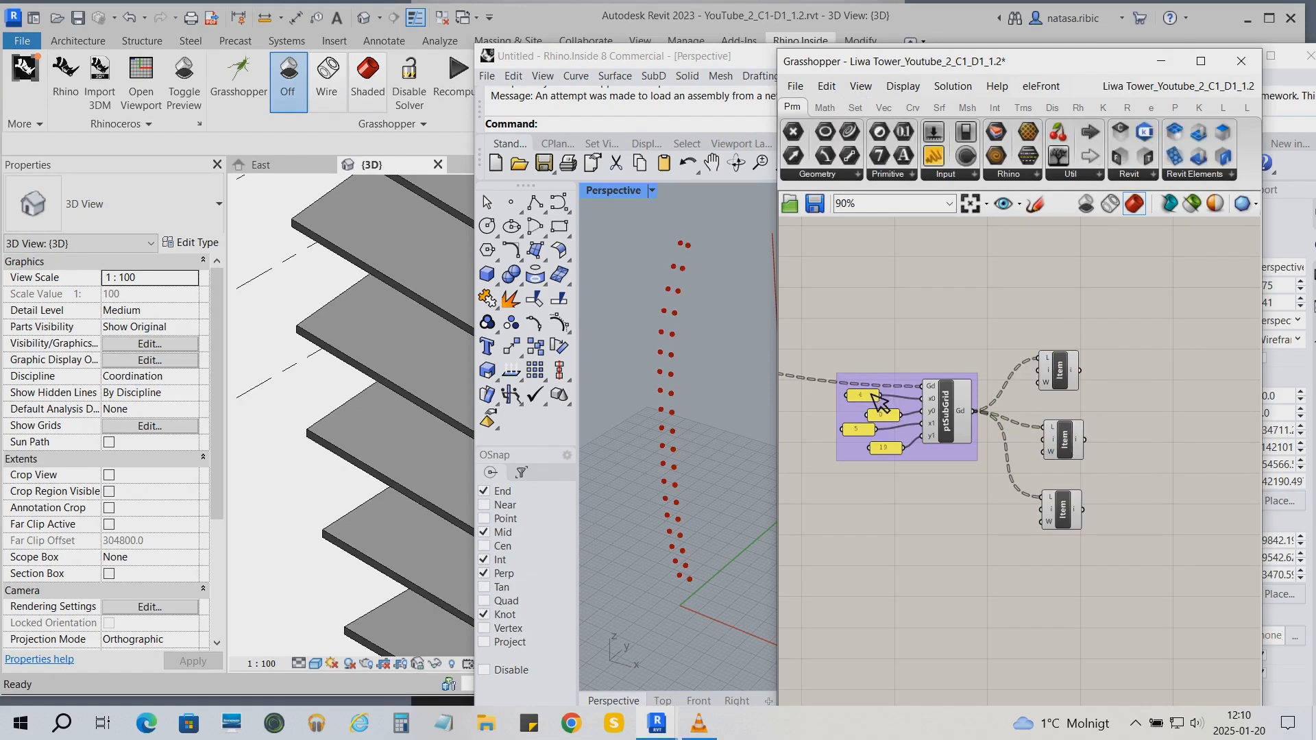
- Copy a value panel, set it to 0 and connect it to the first List Item's index input
{"action": "left_click", "coordinate": [871, 396]}
{"action": "left_click_drag", "start_coordinate": [871, 396], "coordinate": [1013, 373], "text": "alt"}
{"action": "left_click", "coordinate": [1046, 374]}
{"action": "scroll", "coordinate": [1023, 373], "scroll_direction": "up", "scroll_amount": 2}
{"action": "double_click", "coordinate": [1008, 370]}
{"action": "type", "text": "0"}
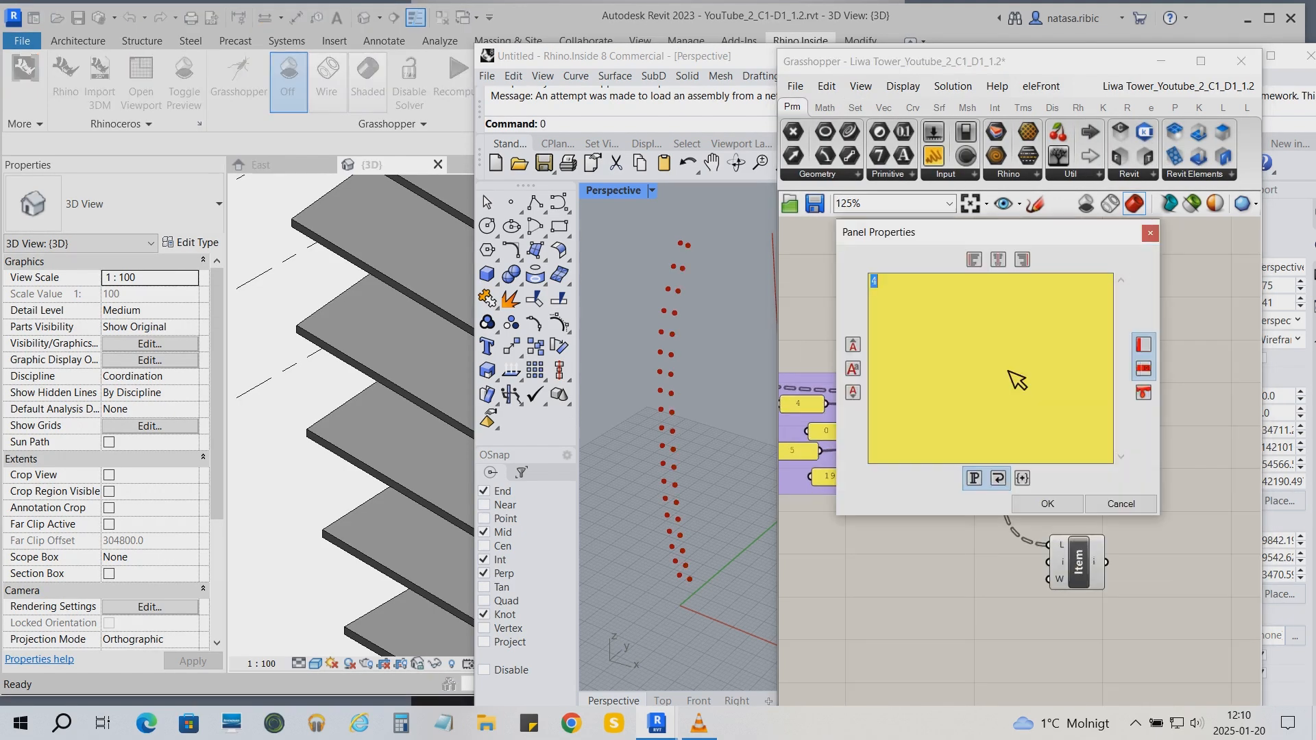
{"action": "left_click", "coordinate": [1048, 504]}
{"action": "left_click_drag", "start_coordinate": [1021, 371], "coordinate": [1044, 370]}
- Rearrange the List Items so the one with index 0 sits below the other two
{"action": "left_click_drag", "start_coordinate": [1103, 402], "coordinate": [978, 325]}
{"action": "left_click_drag", "start_coordinate": [1087, 374], "coordinate": [1096, 514]}
{"action": "left_click_drag", "start_coordinate": [1093, 560], "coordinate": [1095, 629]}
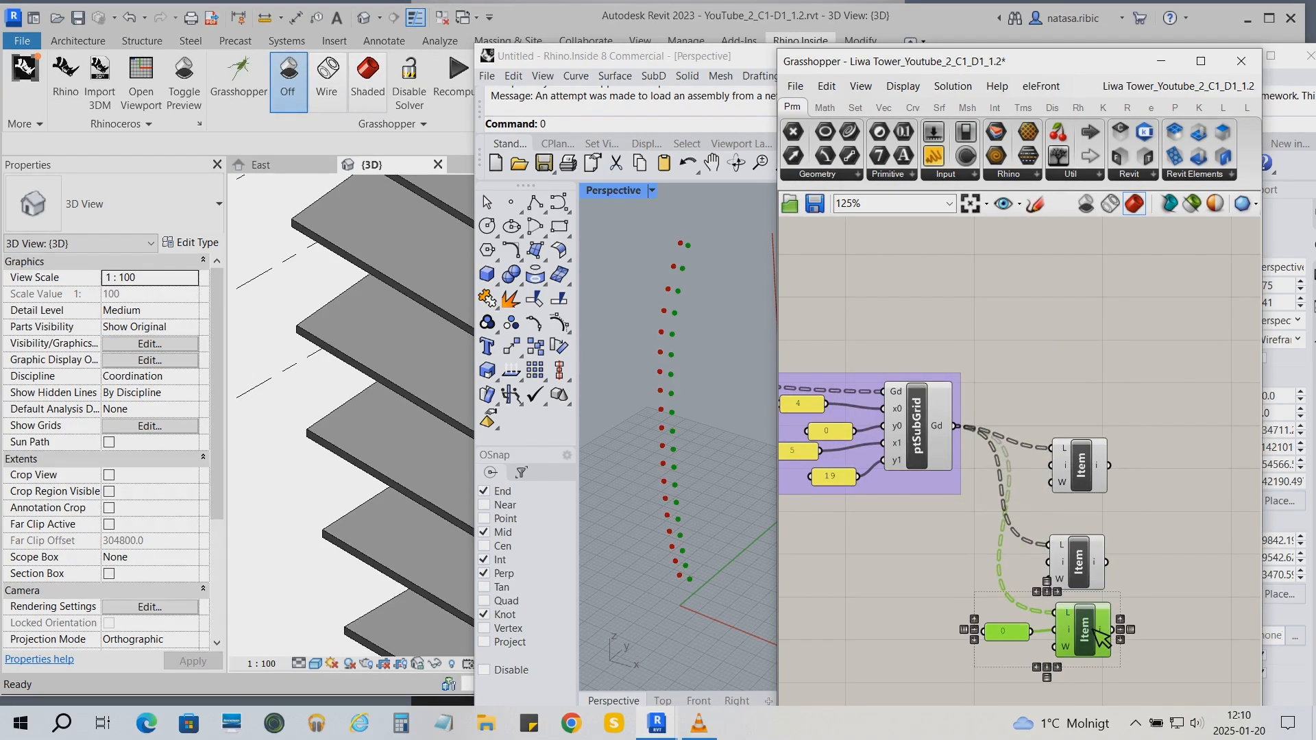
{"action": "left_click_drag", "start_coordinate": [1081, 466], "coordinate": [1084, 377]}
{"action": "left_click_drag", "start_coordinate": [1077, 562], "coordinate": [1076, 451]}
{"action": "left_click_drag", "start_coordinate": [1141, 669], "coordinate": [962, 588]}
{"action": "left_click_drag", "start_coordinate": [1093, 639], "coordinate": [1019, 382]}
- Duplicate the index panel, set the copy to 1 and connect it to the uppermost List Item's index input
{"action": "left_click", "coordinate": [1059, 604]}
{"action": "left_click", "coordinate": [1008, 563]}
{"action": "key", "text": "ctrl+c"}
{"action": "key", "text": "ctrl+v"}
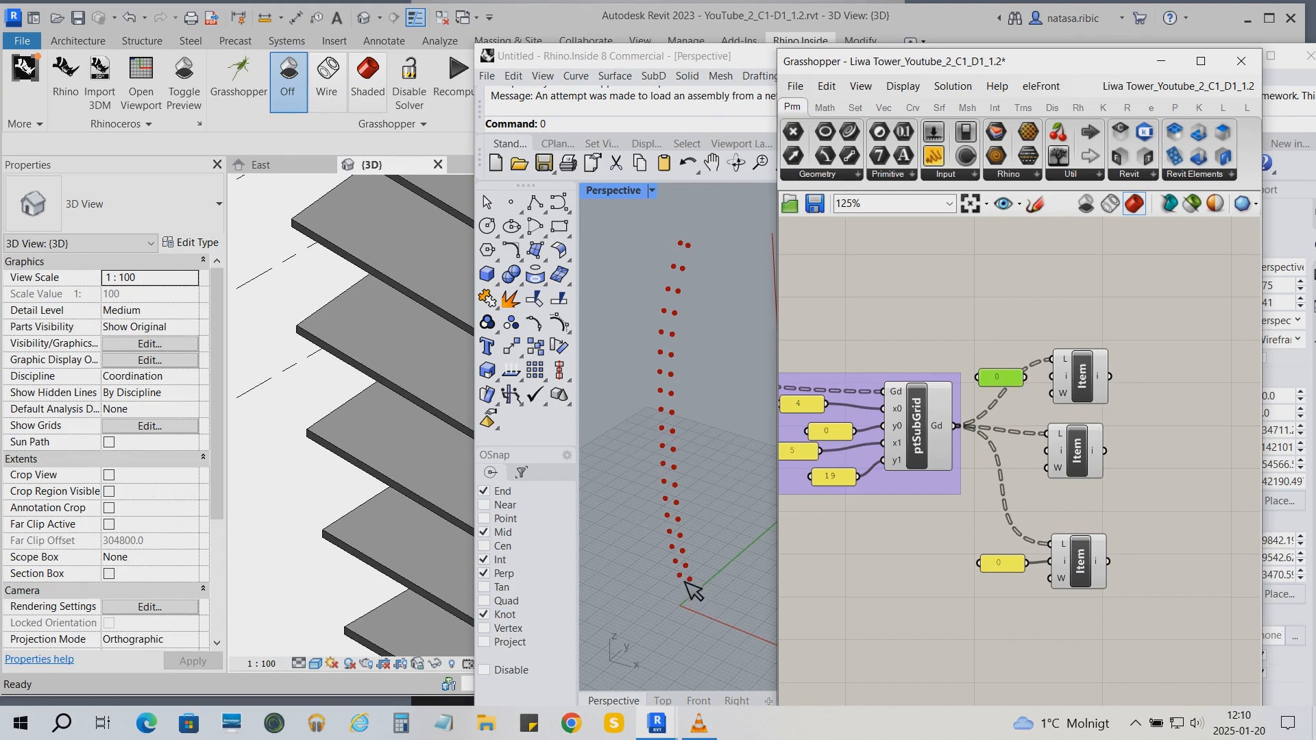
{"action": "double_click", "coordinate": [1008, 378]}
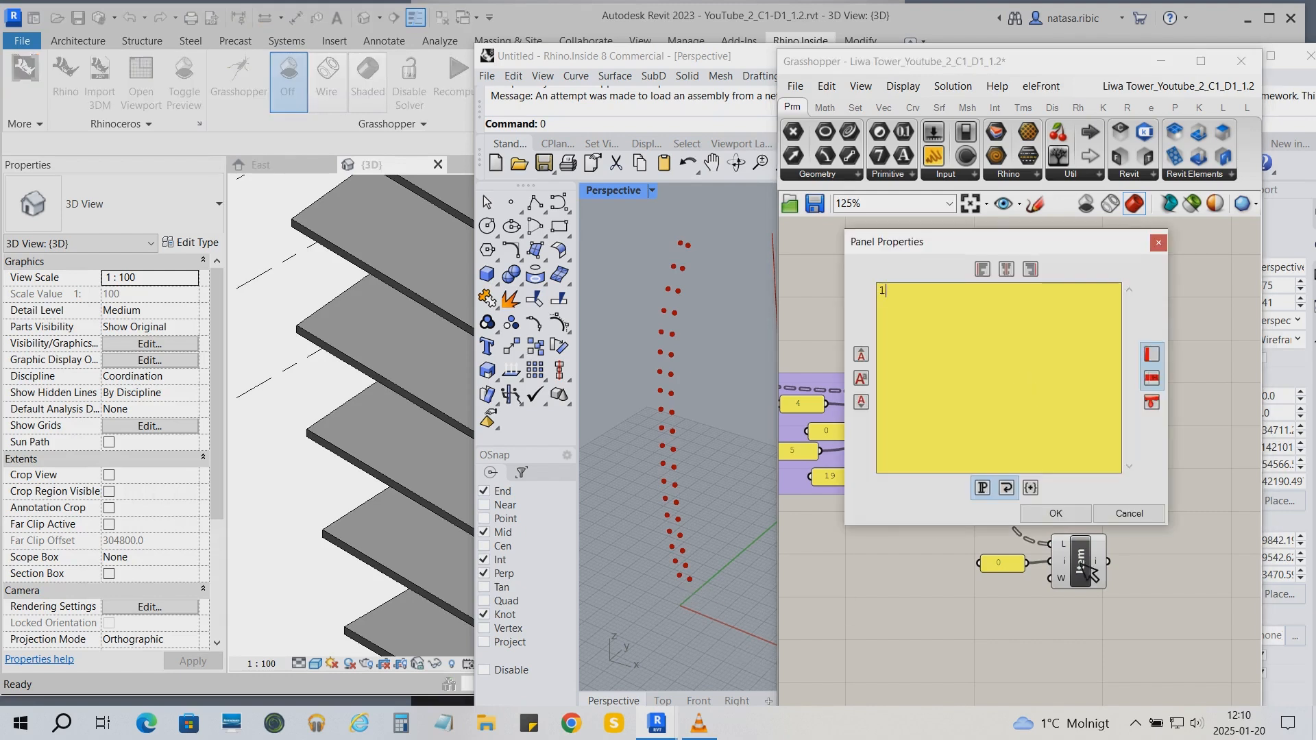
{"action": "type", "text": "1"}
{"action": "left_click", "coordinate": [1055, 514]}
- Duplicate the index panel for the middle List Item, trying the value 2 and setting it to 3
{"action": "left_click", "coordinate": [1095, 451]}
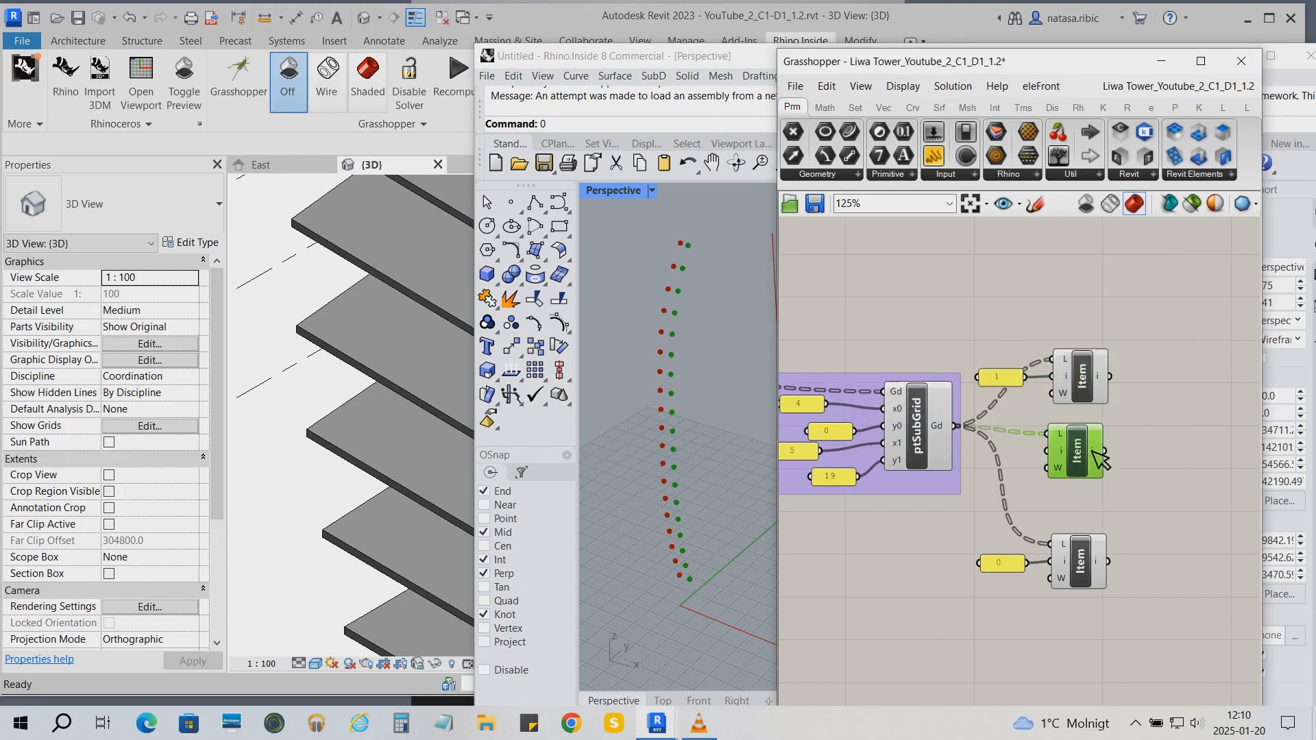
{"action": "left_click", "coordinate": [1014, 376]}
{"action": "key", "text": "ctrl+c"}
{"action": "key", "text": "ctrl+v"}
{"action": "left_click_drag", "start_coordinate": [1019, 386], "coordinate": [1046, 452]}
{"action": "double_click", "coordinate": [1010, 451]}
{"action": "type", "text": "2"}
{"action": "left_click", "coordinate": [1075, 587]}
{"action": "left_click", "coordinate": [1067, 462]}
{"action": "double_click", "coordinate": [1009, 456]}
{"action": "type", "text": "3"}
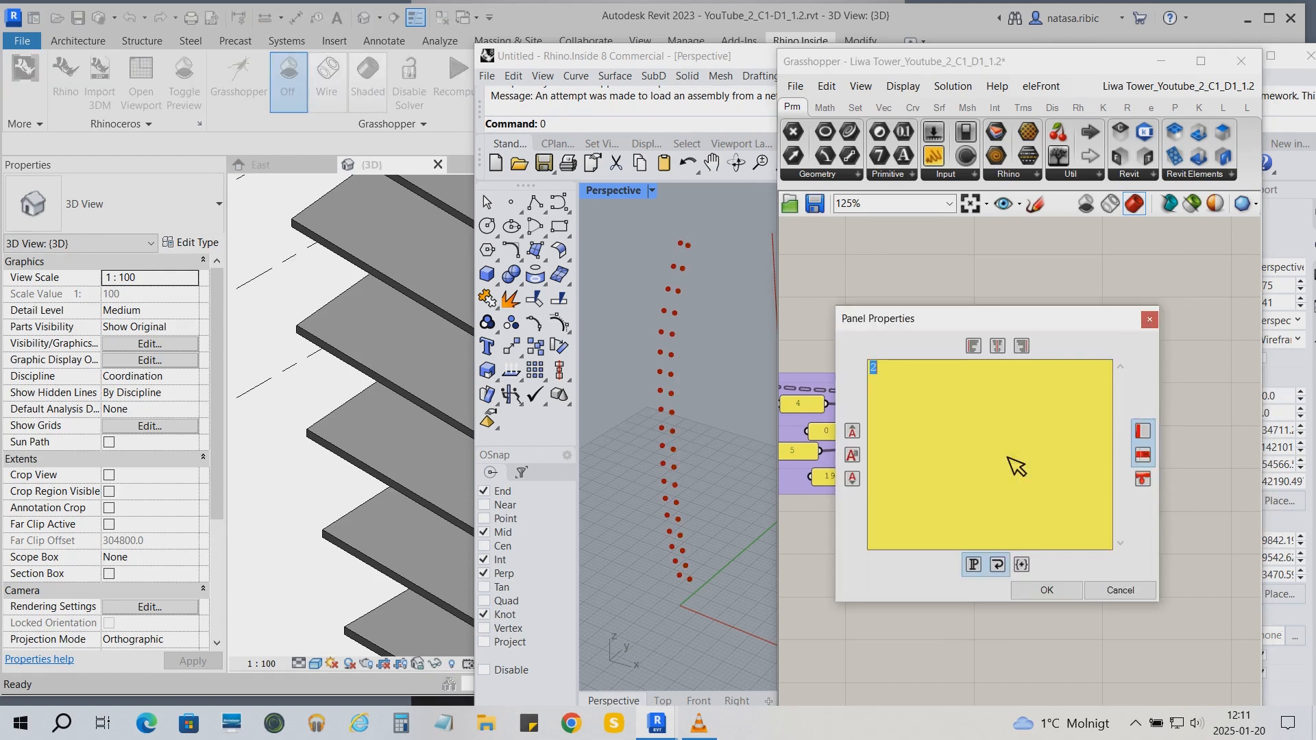
{"action": "left_click", "coordinate": [1049, 591]}
{"action": "left_click", "coordinate": [1081, 455]}
{"action": "right_click_drag", "start_coordinate": [1169, 518], "coordinate": [1089, 505]}
{"action": "left_click_drag", "start_coordinate": [992, 434], "coordinate": [989, 439]}
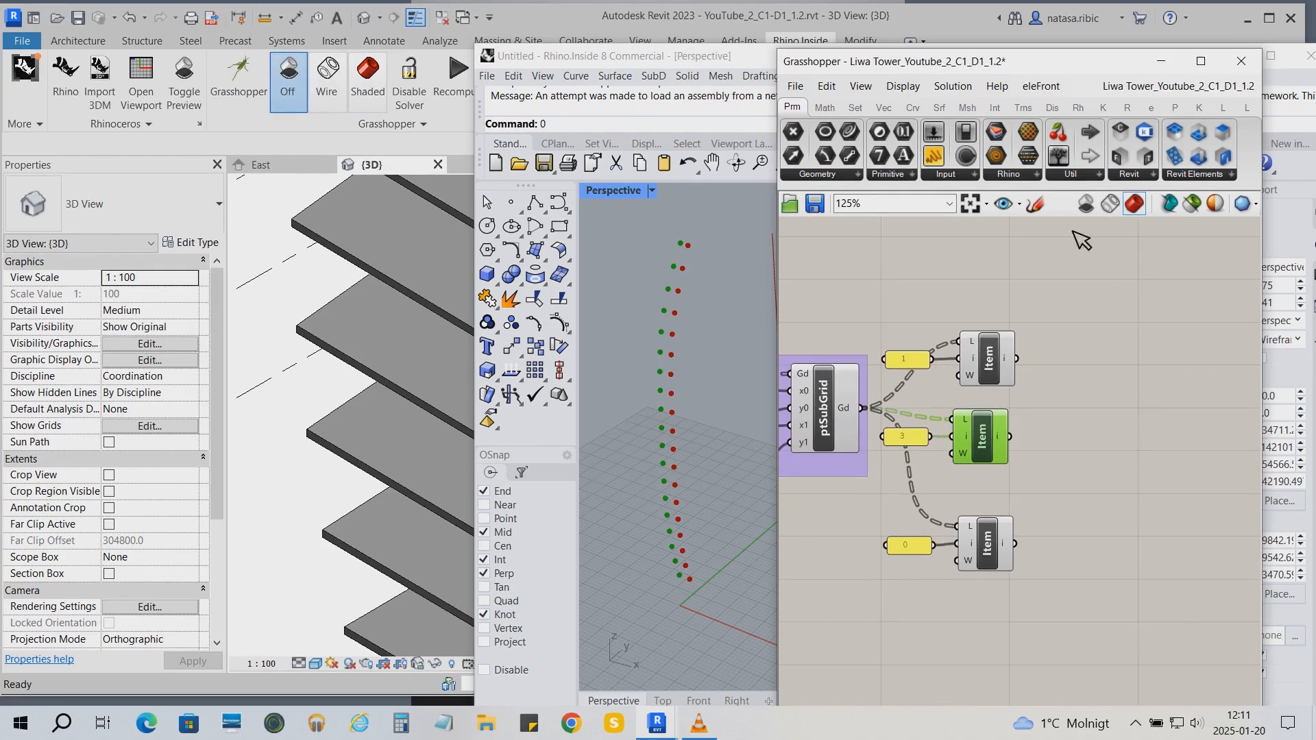
- Add a Line component between the index 1 and index 3 List Items, and duplicate it below
{"action": "left_click", "coordinate": [912, 108]}
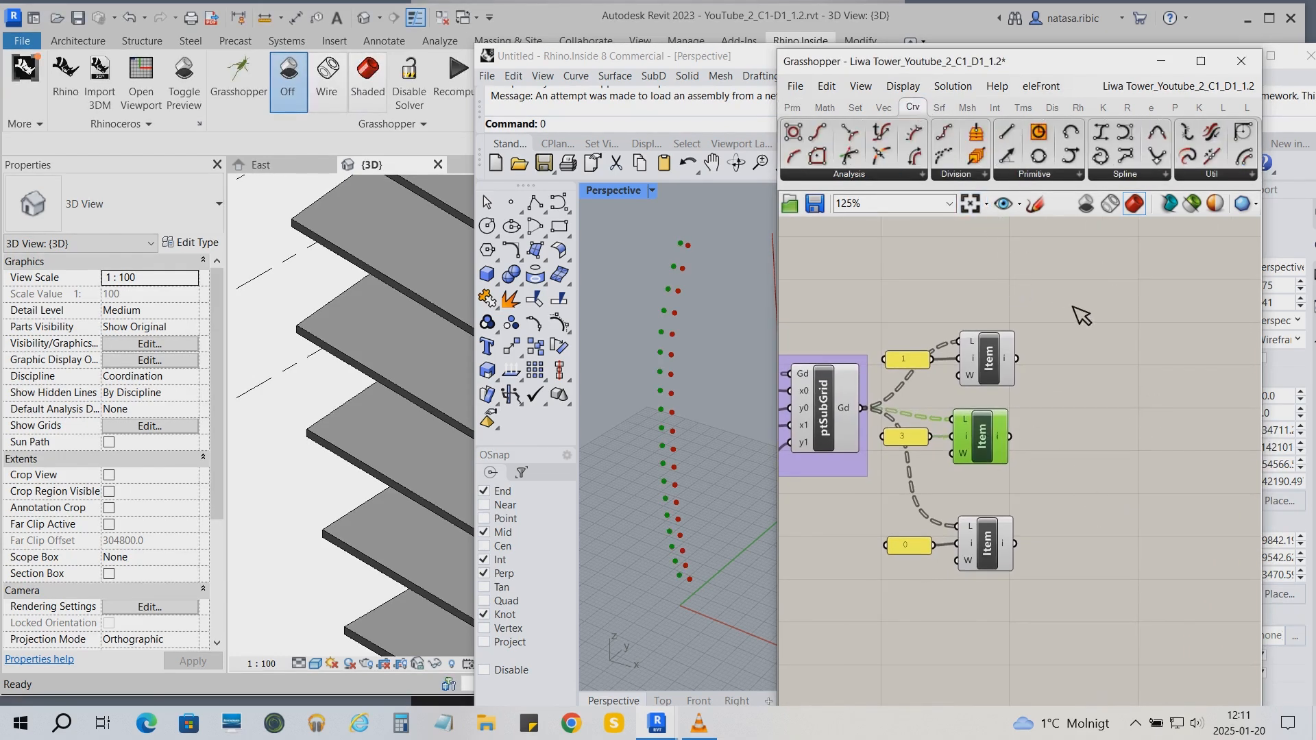
{"action": "left_click", "coordinate": [1118, 364]}
{"action": "left_click_drag", "start_coordinate": [1016, 357], "coordinate": [1089, 356]}
{"action": "left_click_drag", "start_coordinate": [1010, 436], "coordinate": [1138, 513]}
{"action": "left_click", "coordinate": [1131, 369]}
{"action": "key", "text": "ctrl+c"}
{"action": "key", "text": "ctrl+v"}
- Connect the duplicate Line's inputs A and B to the index 0 and index 3 List Items respectively
{"action": "left_click", "coordinate": [1001, 559]}
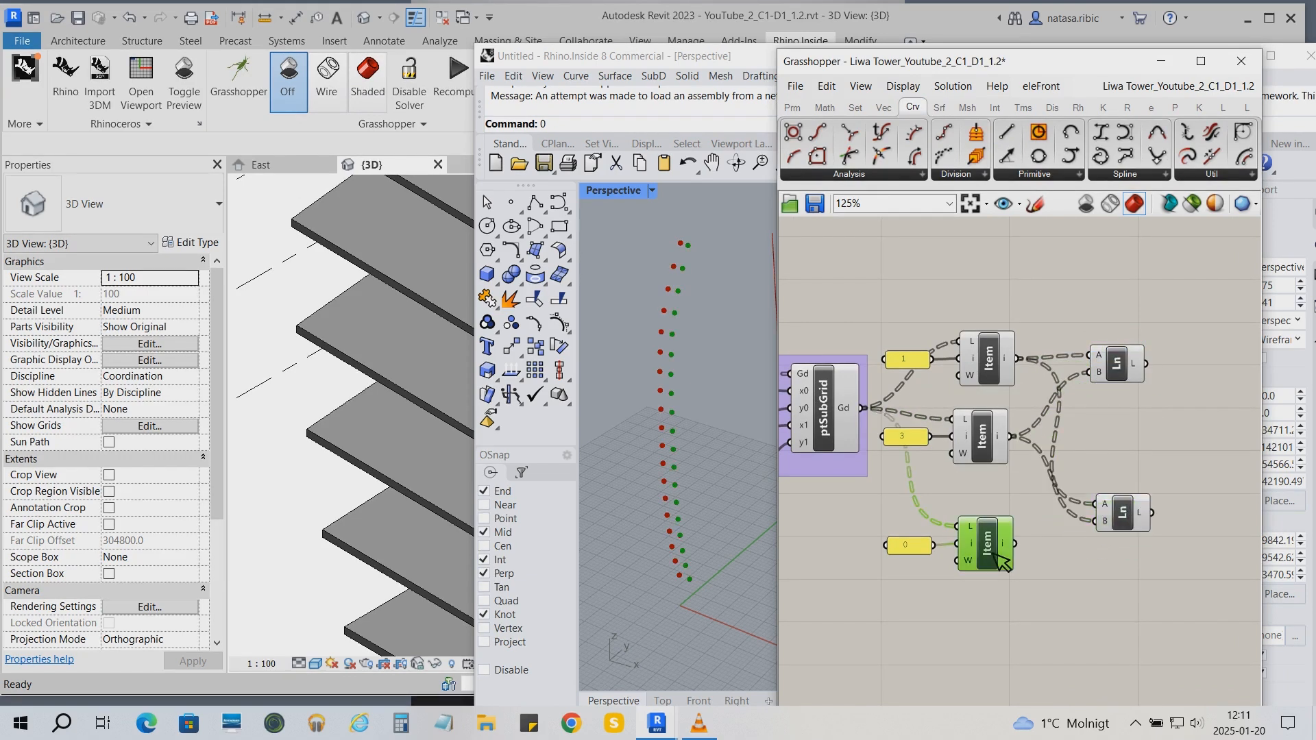
{"action": "left_click_drag", "start_coordinate": [1015, 544], "coordinate": [1095, 504]}
{"action": "left_click_drag", "start_coordinate": [1012, 436], "coordinate": [1106, 528]}
- Set the middle List Item's index panel to 2
{"action": "left_click", "coordinate": [982, 436]}
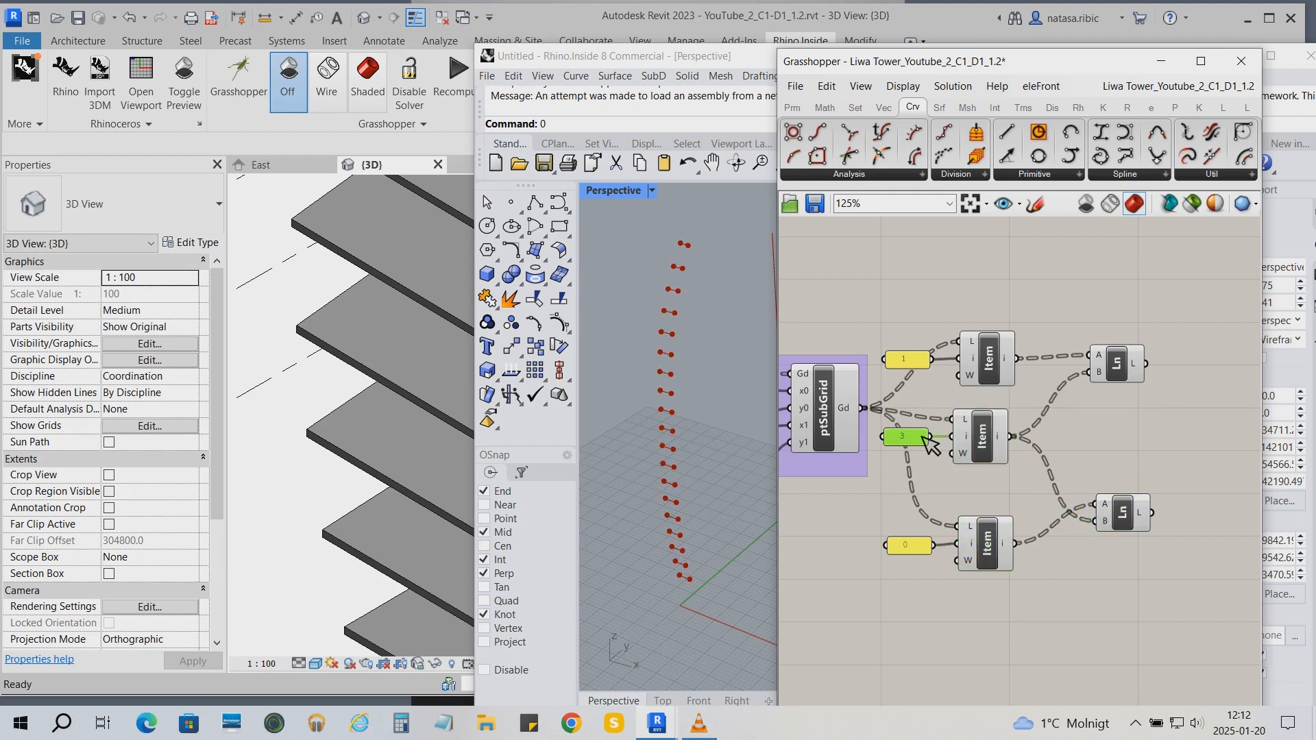
{"action": "double_click", "coordinate": [904, 436]}
{"action": "type", "text": "2"}
{"action": "key", "text": "Return"}
- Delete the three List Items, their index panels and both Line components from the definition
{"action": "left_click_drag", "start_coordinate": [1152, 607], "coordinate": [901, 301]}
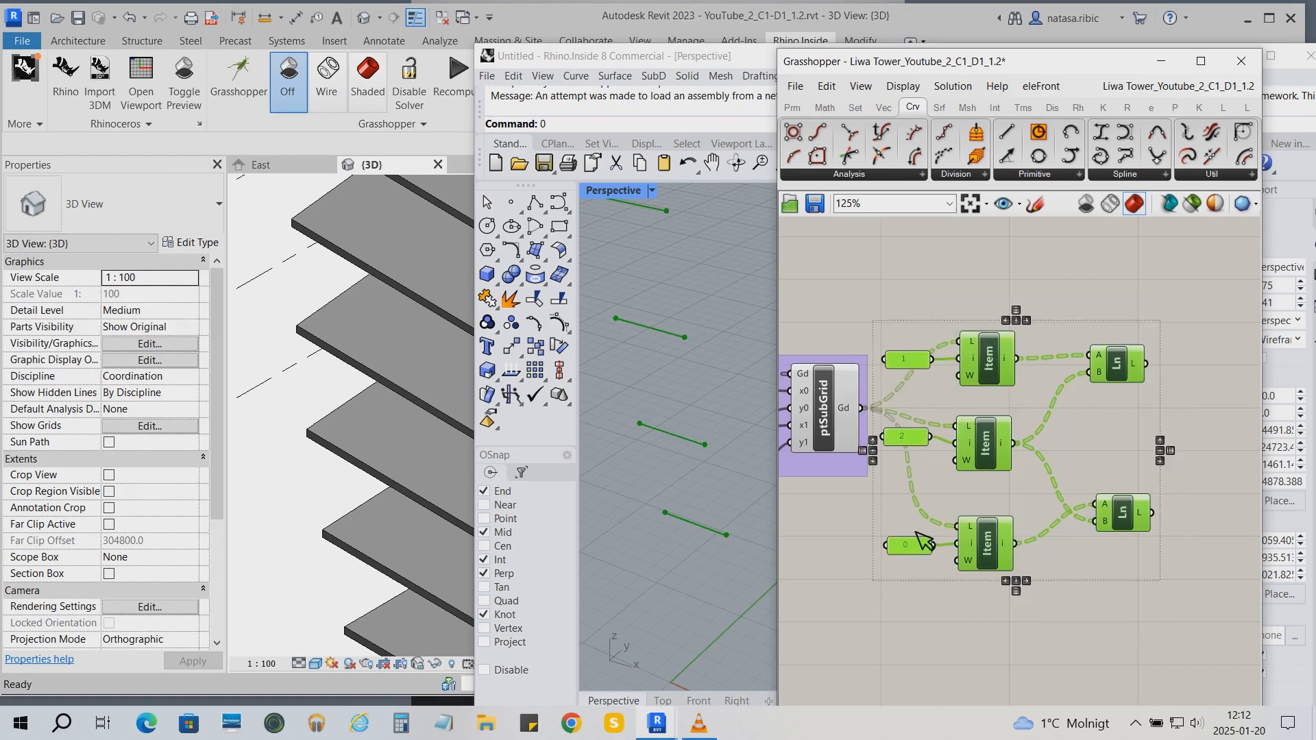
{"action": "key", "text": "Delete"}
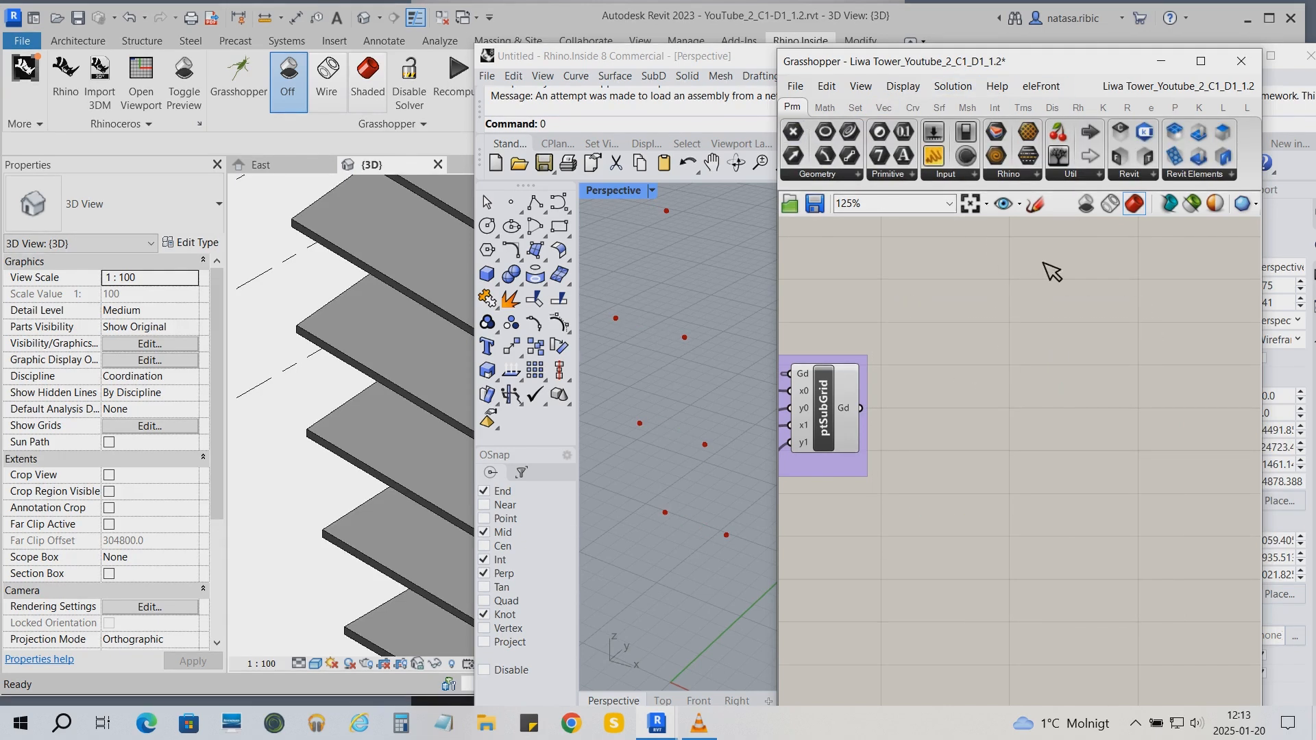
- Add a ptCell component and feed it from the grouped ptSubGrid's grid output
{"action": "left_click", "coordinate": [1177, 108]}
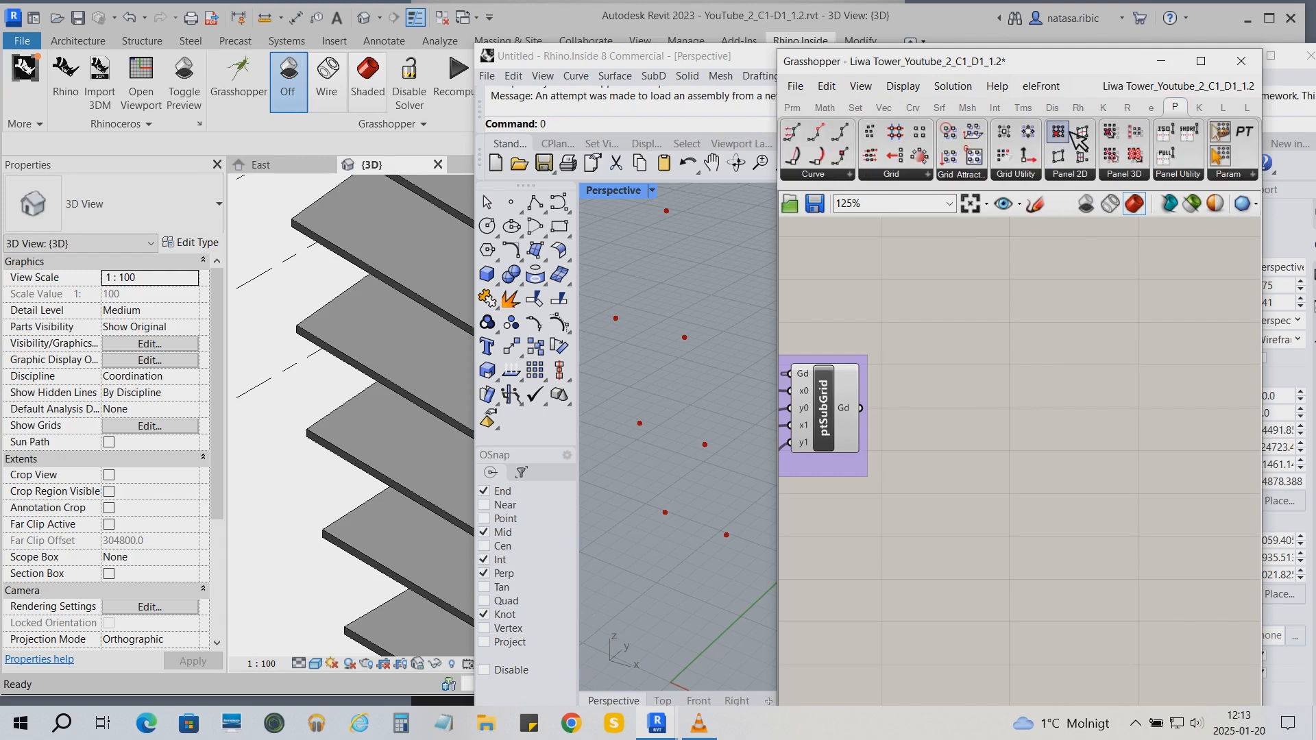
{"action": "left_click_drag", "start_coordinate": [1074, 131], "coordinate": [983, 387]}
{"action": "left_click_drag", "start_coordinate": [861, 408], "coordinate": [989, 419]}
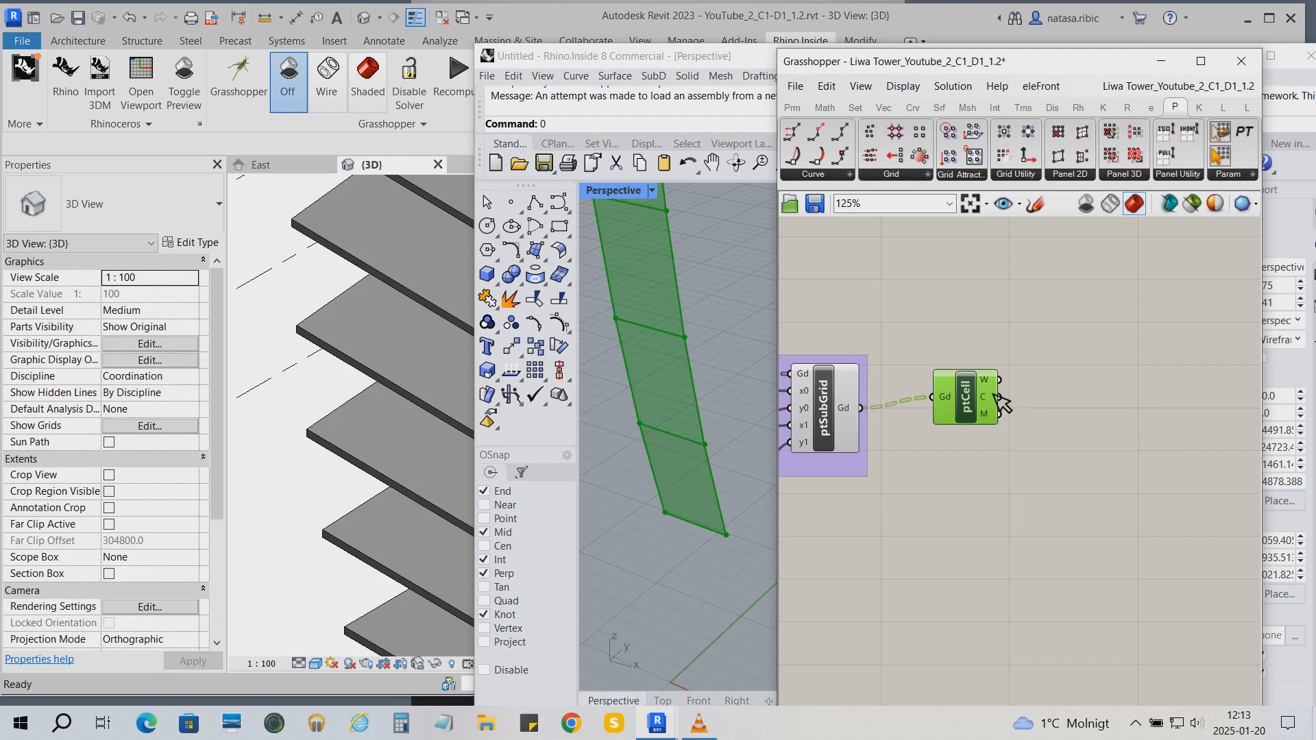
{"action": "left_click", "coordinate": [1126, 494]}
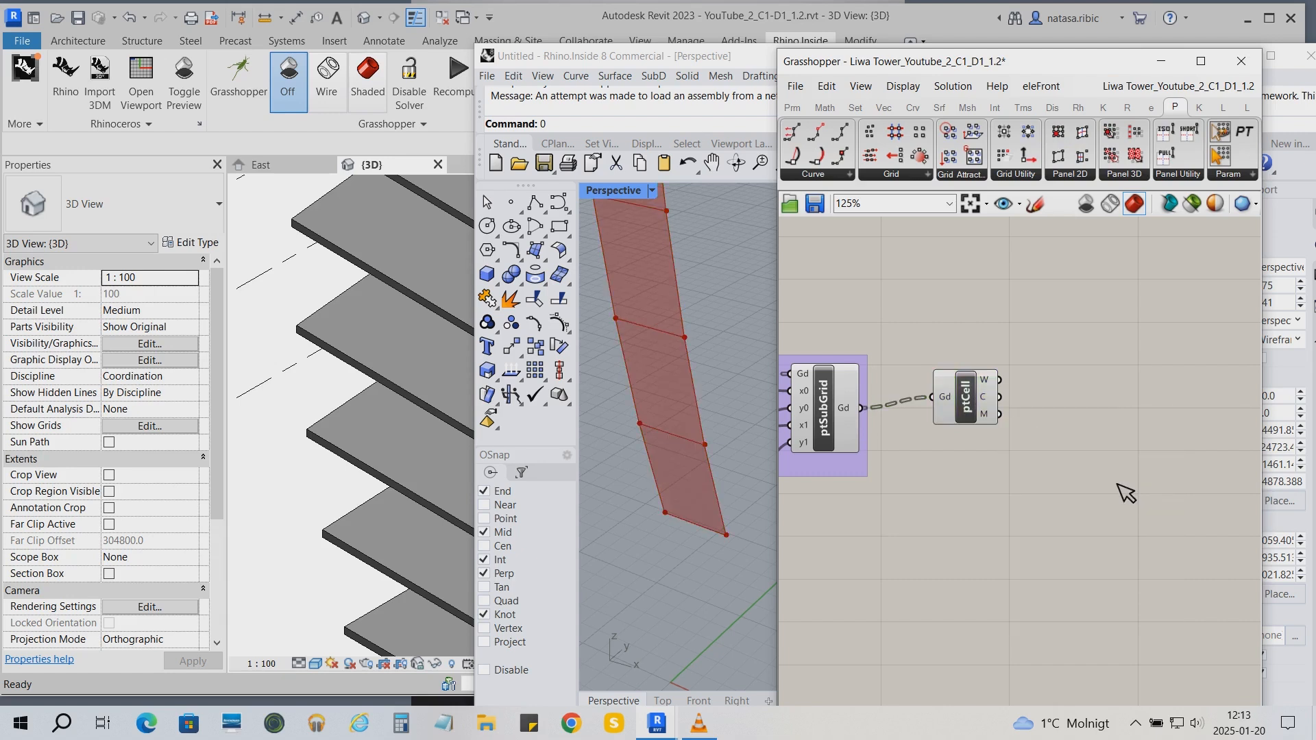
- Add a Deconstruct Mesh component, connect ptCell's M output to it and place it beside ptCell
{"action": "left_click", "coordinate": [967, 107]}
{"action": "left_click", "coordinate": [814, 176]}
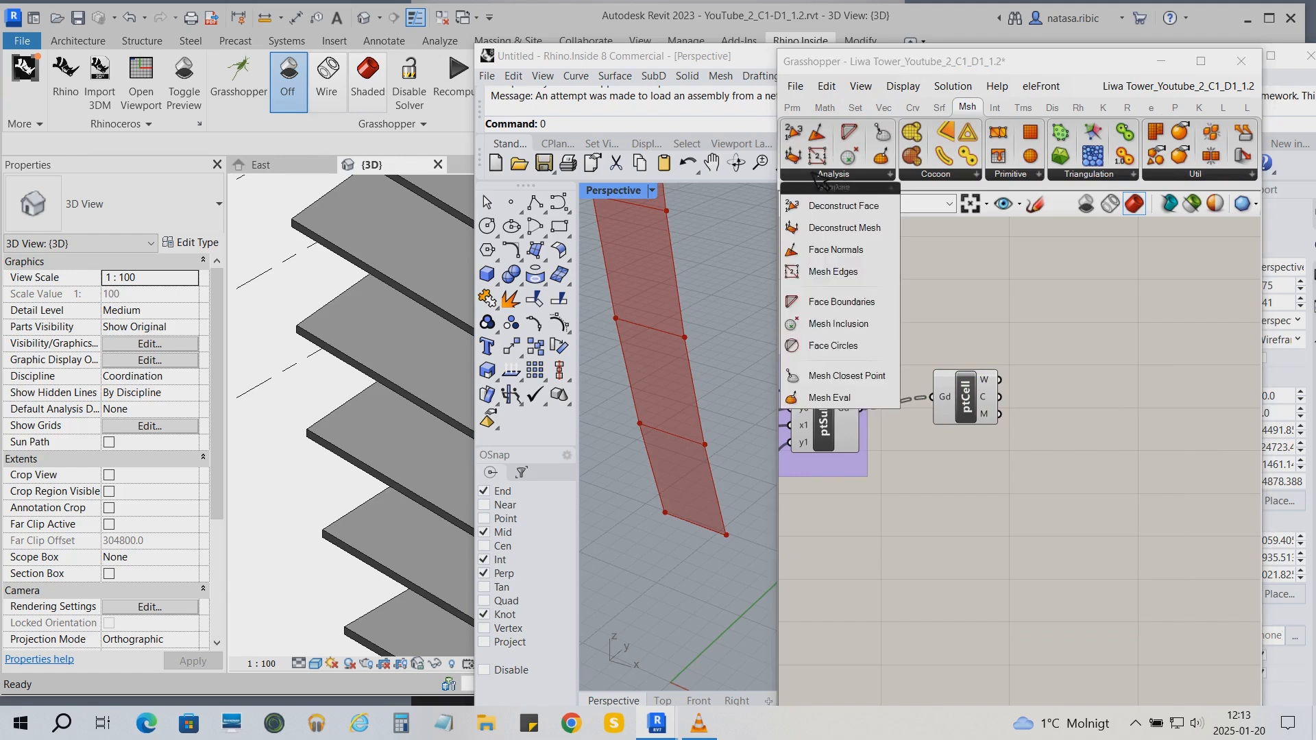
{"action": "left_click", "coordinate": [835, 230]}
{"action": "left_click", "coordinate": [1123, 405]}
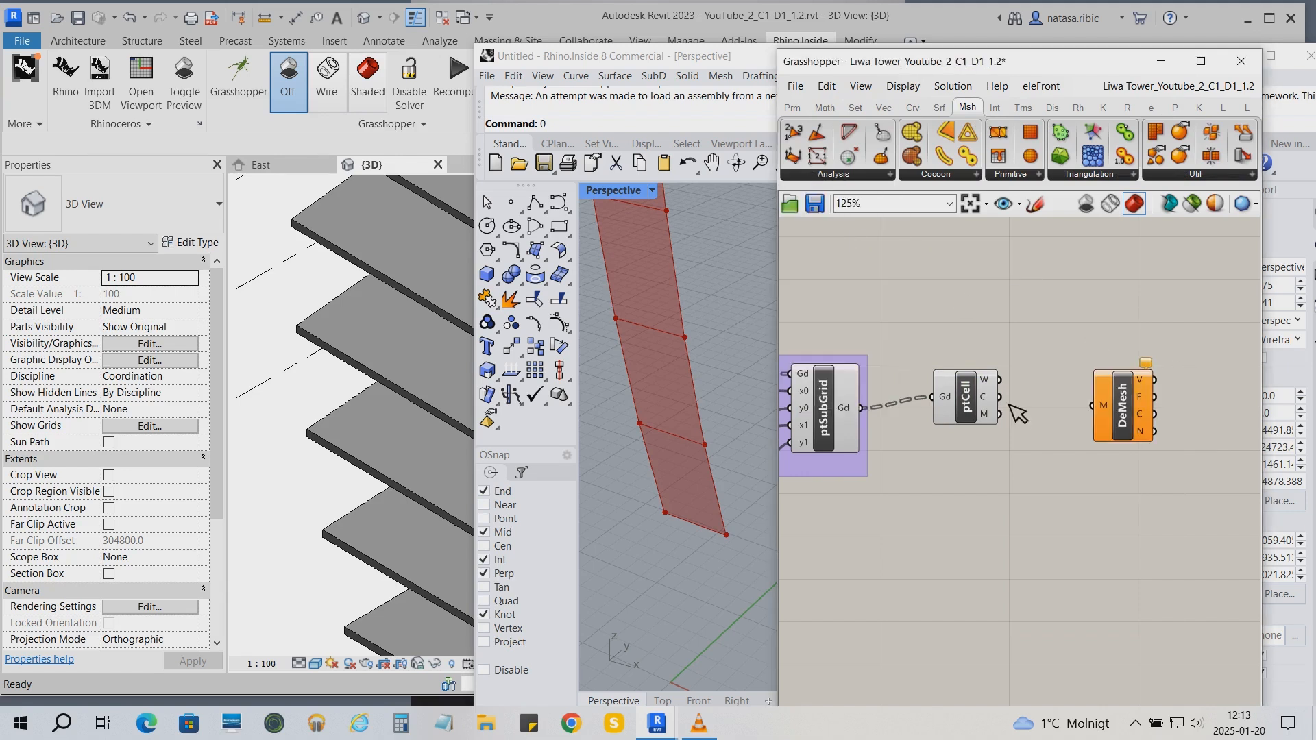
{"action": "left_click_drag", "start_coordinate": [999, 414], "coordinate": [1084, 436]}
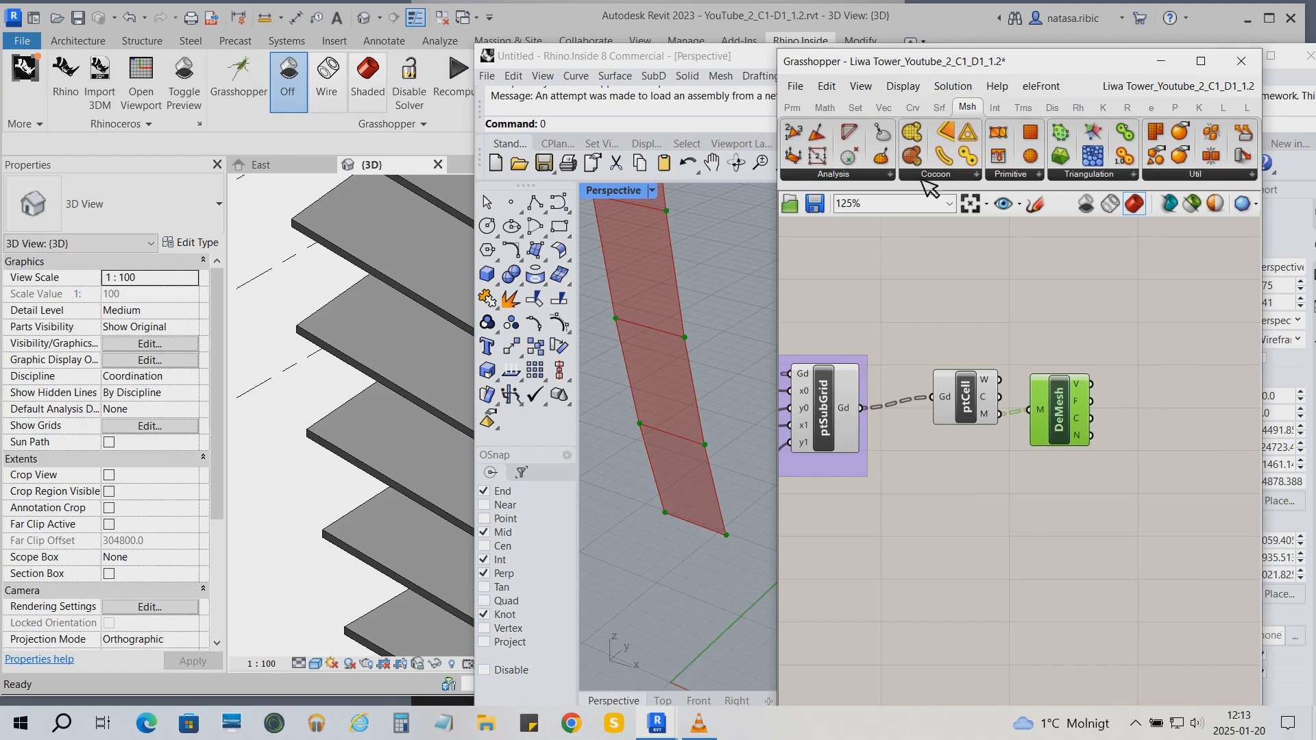
{"action": "left_click", "coordinate": [939, 108]}
{"action": "left_click_drag", "start_coordinate": [793, 156], "coordinate": [1069, 277]}
{"action": "key", "text": "ctrl+z"}
- Add three List Item components in a column and feed their list inputs from Deconstruct Mesh's vertices output
{"action": "scroll", "coordinate": [1135, 518], "scroll_direction": "down", "scroll_amount": 1}
{"action": "middle_click", "coordinate": [1111, 511]}
{"action": "scroll", "coordinate": [1110, 511], "scroll_direction": "down", "scroll_amount": 1}
{"action": "right_click_drag", "start_coordinate": [1033, 595], "coordinate": [972, 577]}
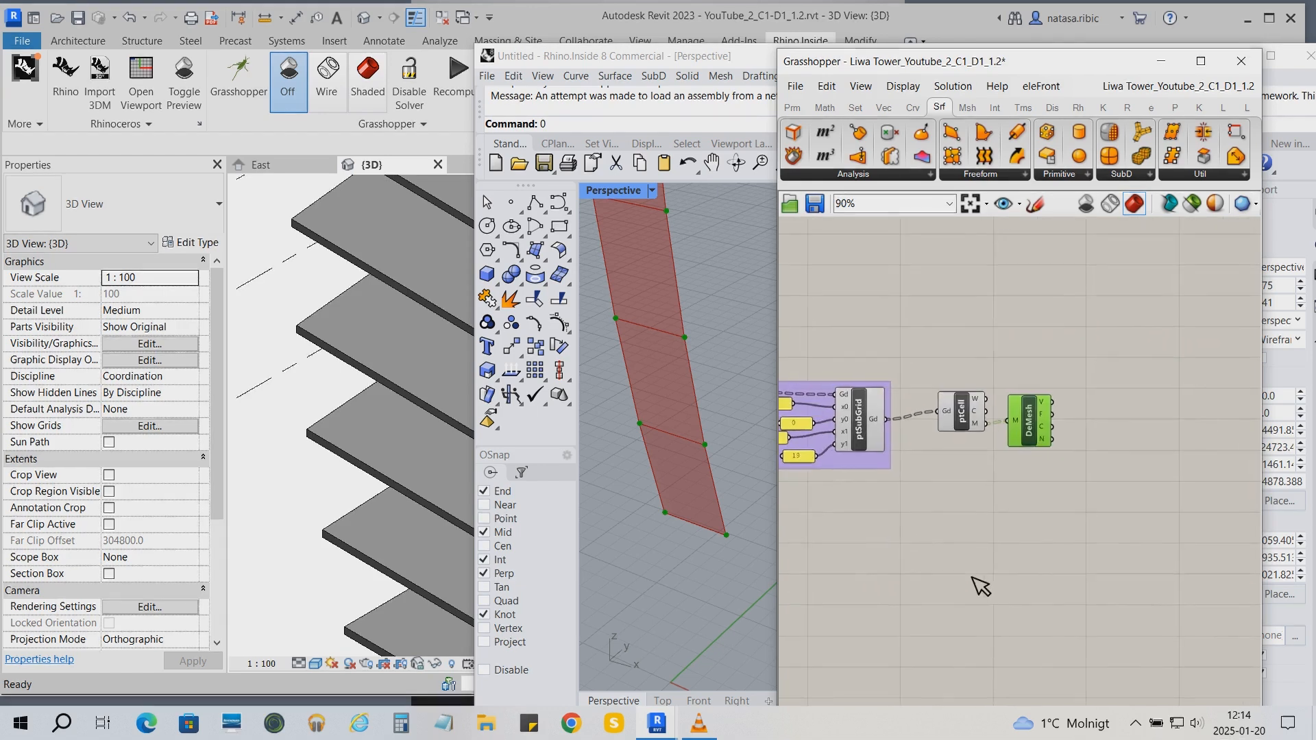
{"action": "left_click", "coordinate": [855, 107]}
{"action": "left_click_drag", "start_coordinate": [793, 131], "coordinate": [1111, 368]}
{"action": "left_click_drag", "start_coordinate": [1042, 399], "coordinate": [1130, 499]}
{"action": "left_click", "coordinate": [1126, 370]}
{"action": "key", "text": "ctrl+c"}
{"action": "key", "text": "ctrl+v"}
{"action": "key", "text": "ctrl+c"}
{"action": "key", "text": "ctrl+v"}
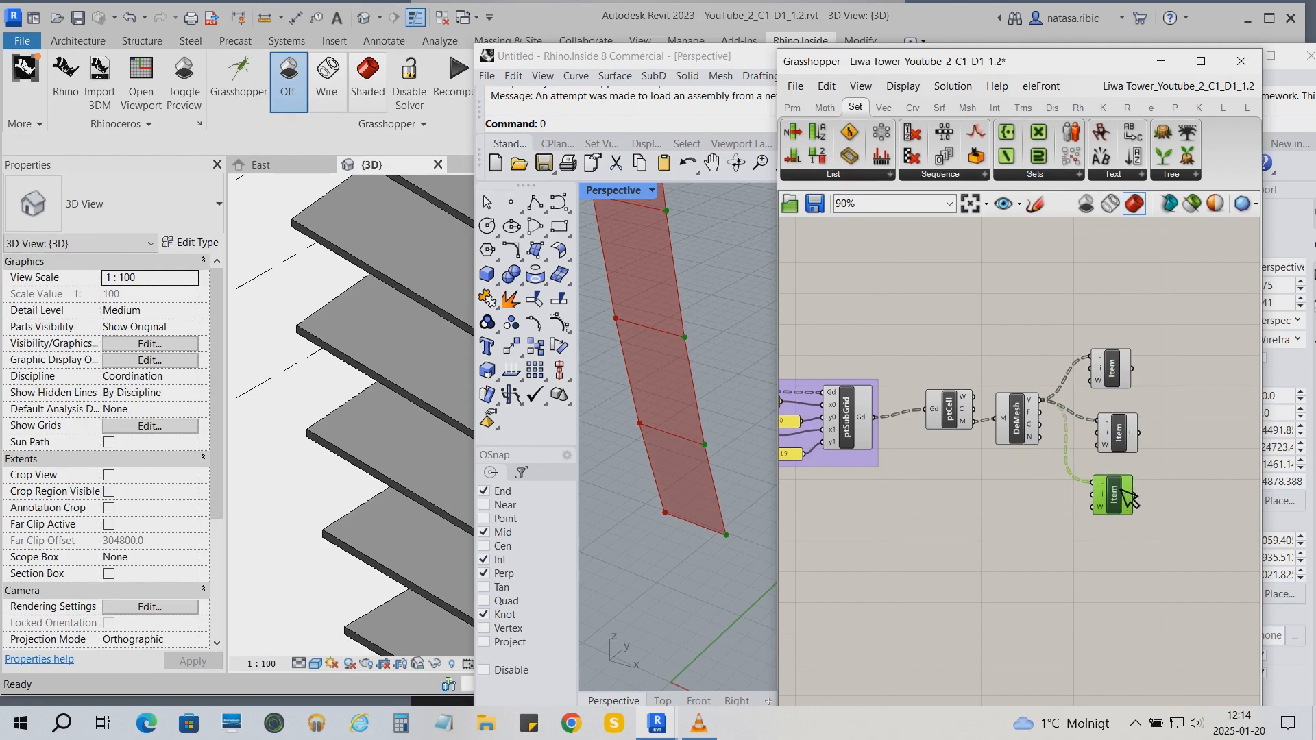
- Place a copied panel set to 0 beside the upper List Item and feed its index input
{"action": "left_click_drag", "start_coordinate": [1112, 371], "coordinate": [1124, 362]}
{"action": "left_click", "coordinate": [804, 461]}
{"action": "key", "text": "ctrl+c"}
{"action": "key", "text": "ctrl+v"}
{"action": "left_click_drag", "start_coordinate": [803, 460], "coordinate": [1095, 348]}
{"action": "double_click", "coordinate": [1059, 359]}
{"action": "type", "text": "0"}
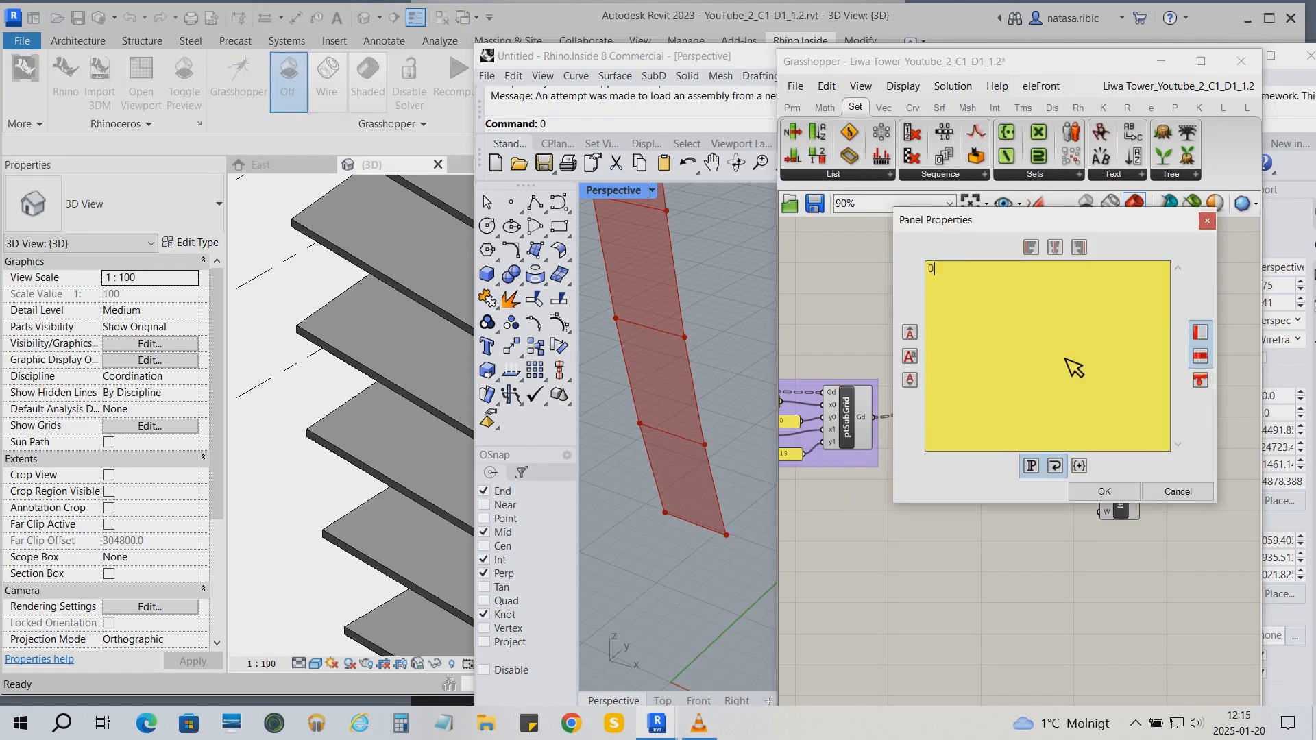
{"action": "left_click", "coordinate": [1105, 493]}
{"action": "left_click_drag", "start_coordinate": [1103, 363], "coordinate": [1108, 360]}
{"action": "left_click", "coordinate": [1128, 355]}
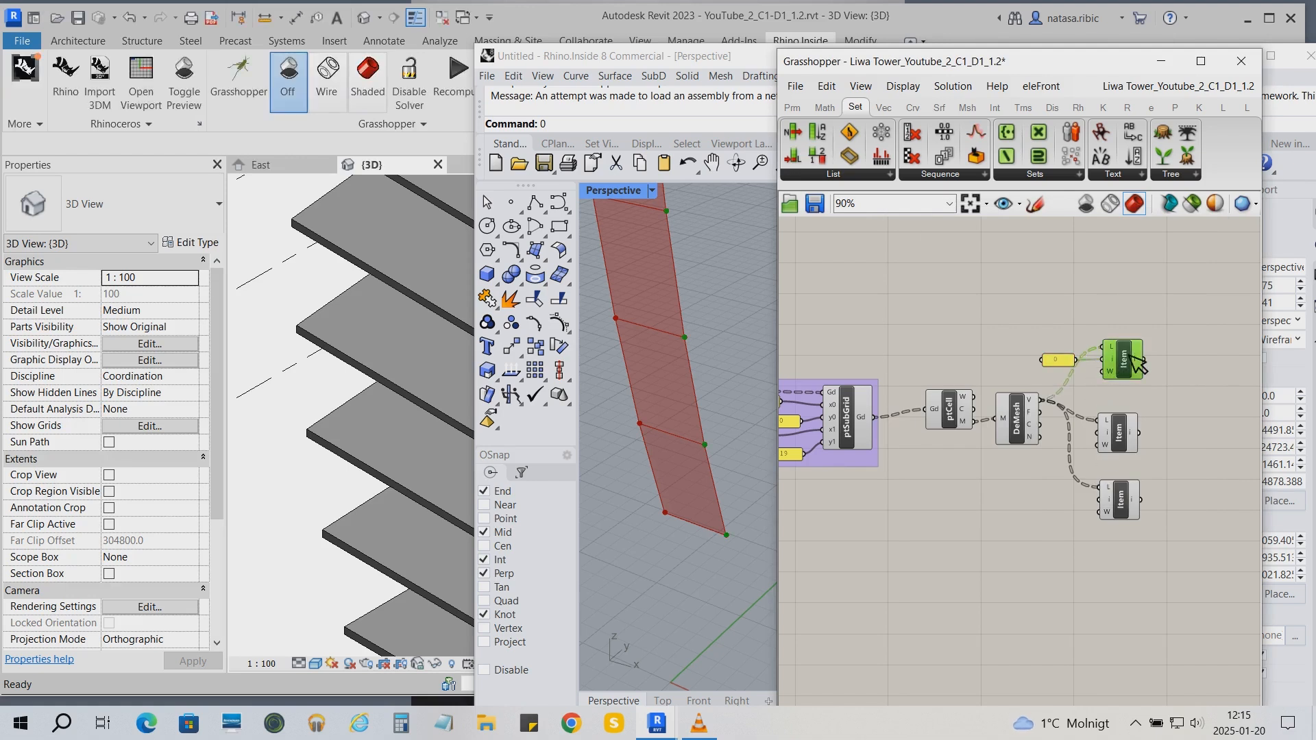
- Duplicate the index panel, set the copy to 2 and feed the middle List Item's index input
{"action": "left_click", "coordinate": [1072, 362]}
{"action": "key", "text": "ctrl+c"}
{"action": "key", "text": "ctrl+v"}
{"action": "left_click_drag", "start_coordinate": [1078, 367], "coordinate": [1099, 433]}
{"action": "double_click", "coordinate": [1066, 433]}
{"action": "type", "text": "2"}
{"action": "left_click", "coordinate": [1098, 563]}
{"action": "left_click", "coordinate": [1116, 436]}
{"action": "right_click_drag", "start_coordinate": [1031, 312], "coordinate": [946, 301]}
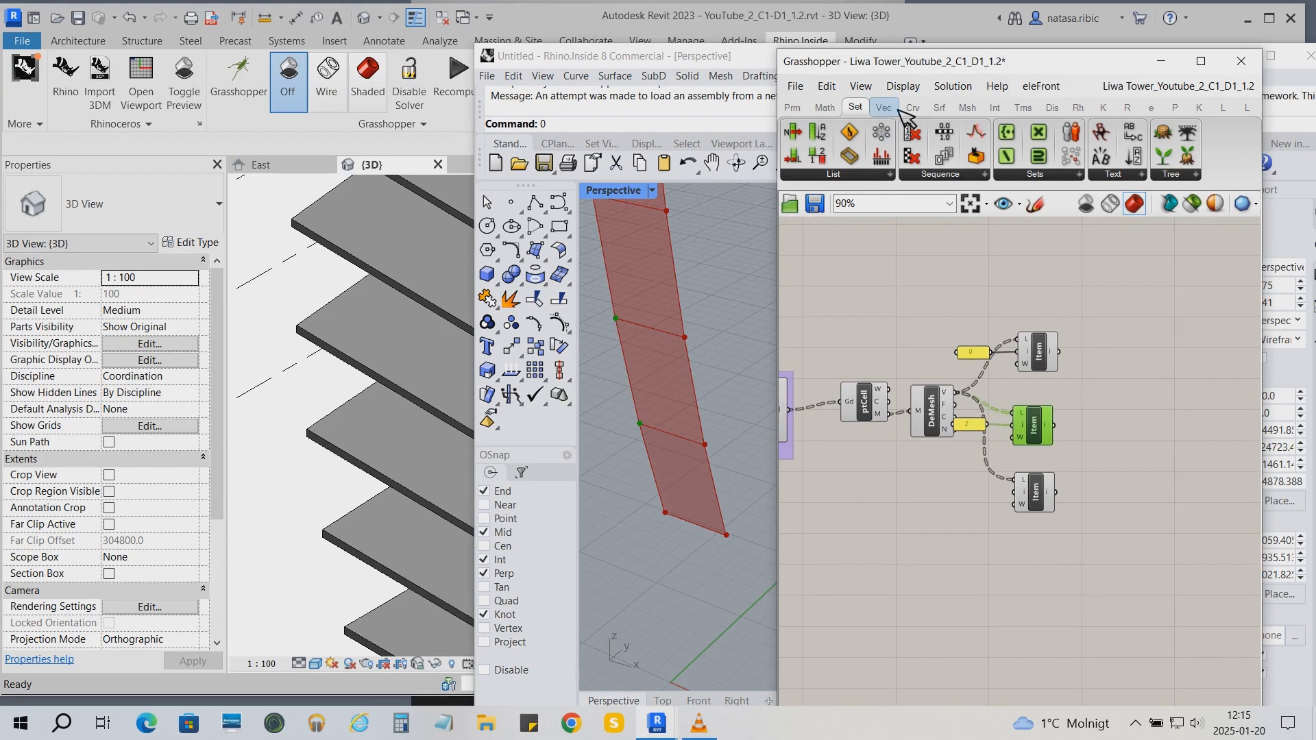
- Add a Line between the index 0 and index 2 items, then arrange this set below the remaining List Item
{"action": "left_click", "coordinate": [913, 108]}
{"action": "left_click", "coordinate": [1144, 371]}
{"action": "left_click_drag", "start_coordinate": [1059, 352], "coordinate": [1124, 368]}
{"action": "left_click_drag", "start_coordinate": [1054, 426], "coordinate": [1181, 438]}
{"action": "left_click_drag", "start_coordinate": [1100, 377], "coordinate": [976, 340]}
{"action": "left_click_drag", "start_coordinate": [1037, 429], "coordinate": [1058, 661]}
{"action": "left_click_drag", "start_coordinate": [1048, 487], "coordinate": [1076, 388]}
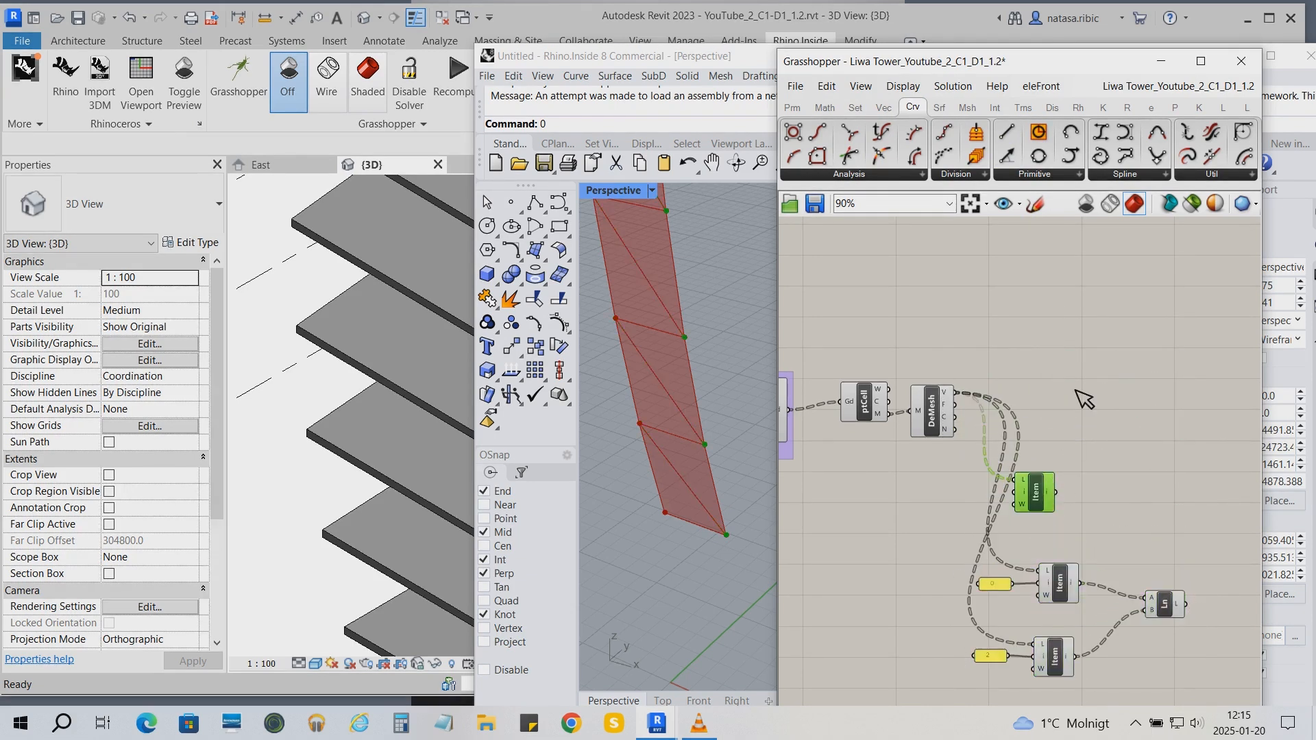
- Duplicate the index panel, set the copy to 1 and feed the remaining List Item's index input
{"action": "left_click", "coordinate": [1095, 417]}
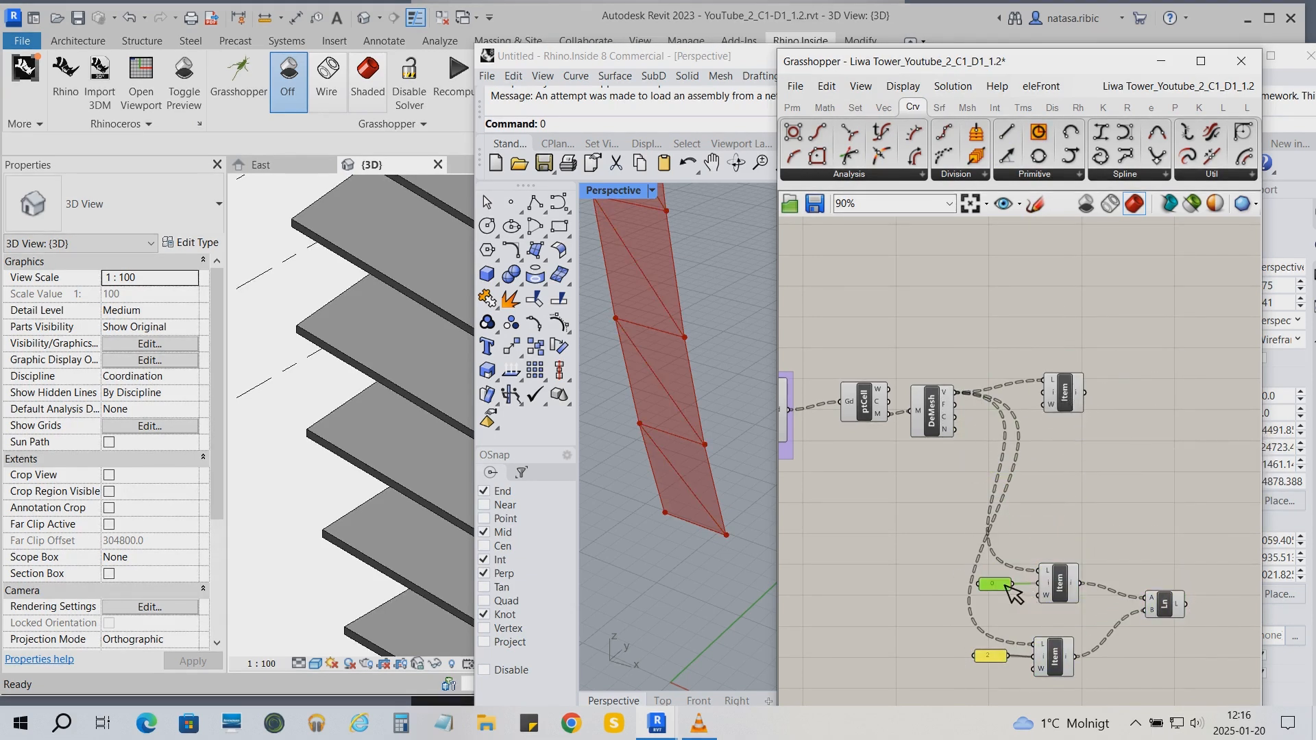
{"action": "double_click", "coordinate": [995, 584]}
{"action": "type", "text": "1"}
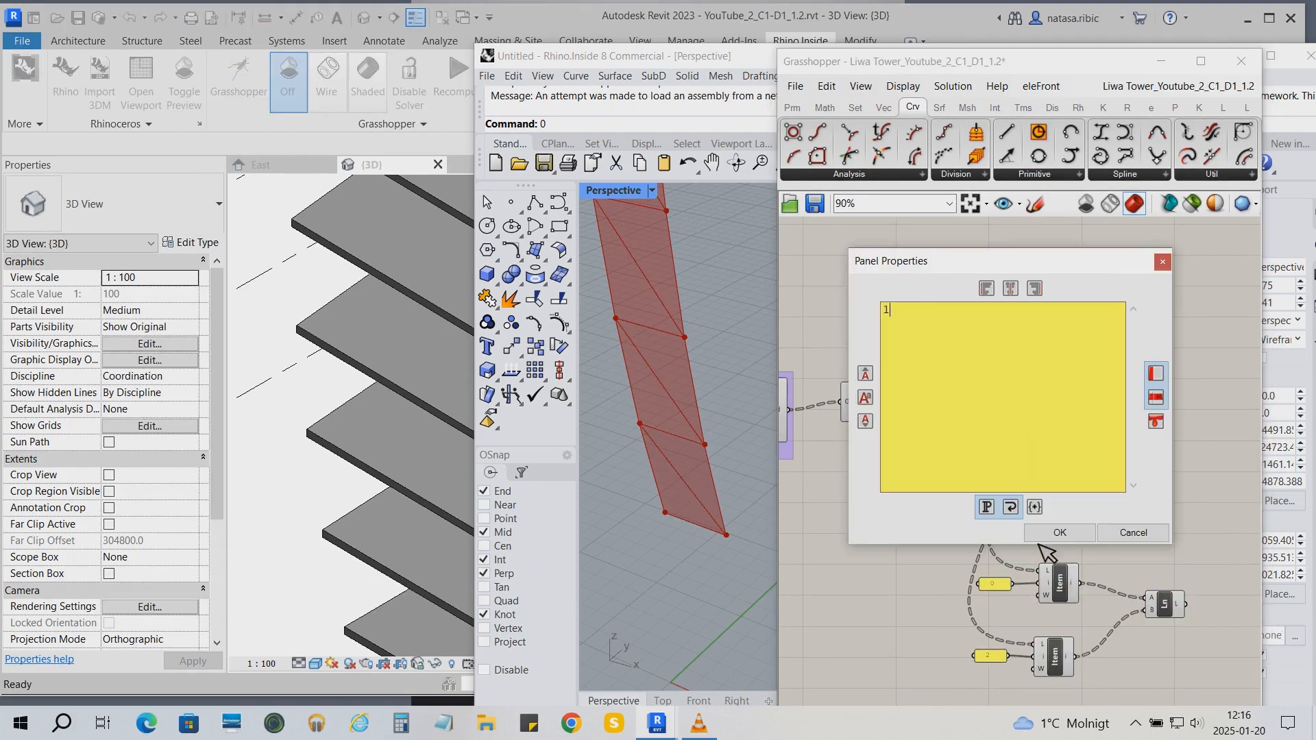
{"action": "left_click", "coordinate": [1049, 534]}
{"action": "left_click", "coordinate": [1061, 387]}
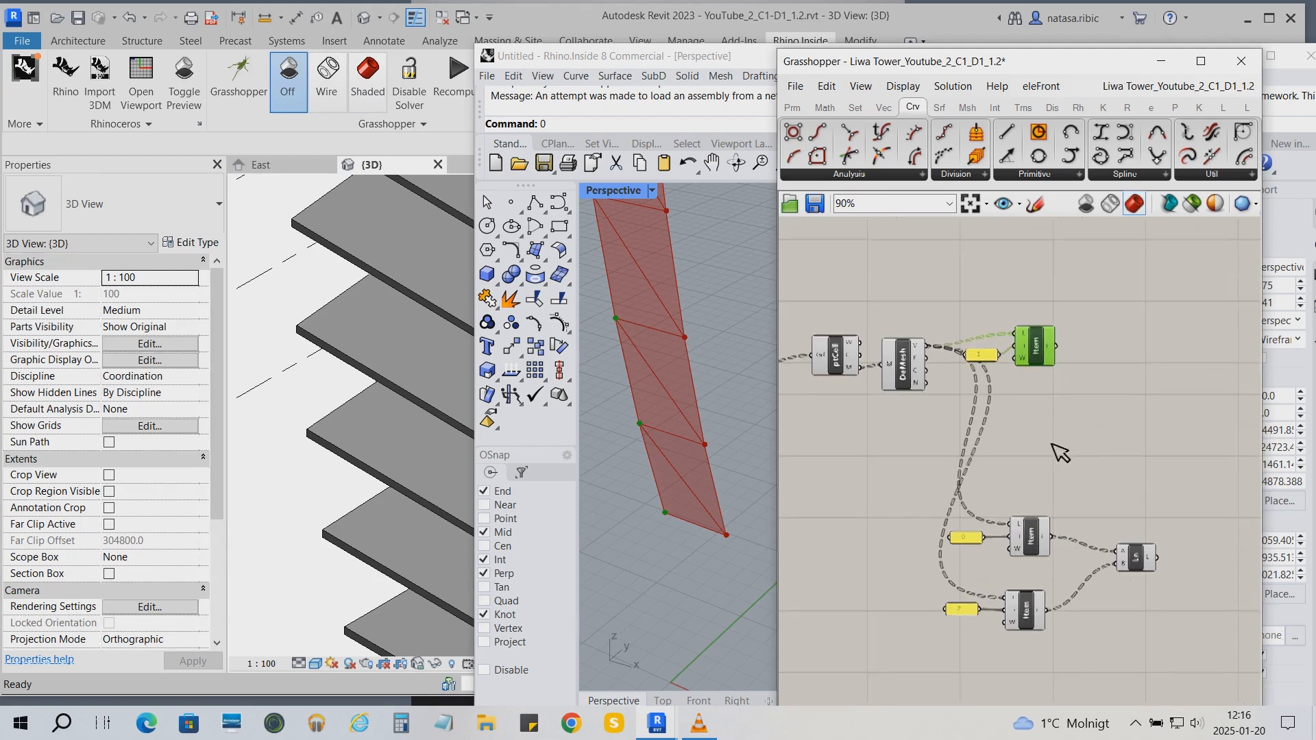
- Add a second Line component with the index 1 item as start point and the index 2 item as end point
{"action": "right_click_drag", "start_coordinate": [1051, 444], "coordinate": [1051, 444]}
{"action": "left_click", "coordinate": [1105, 343]}
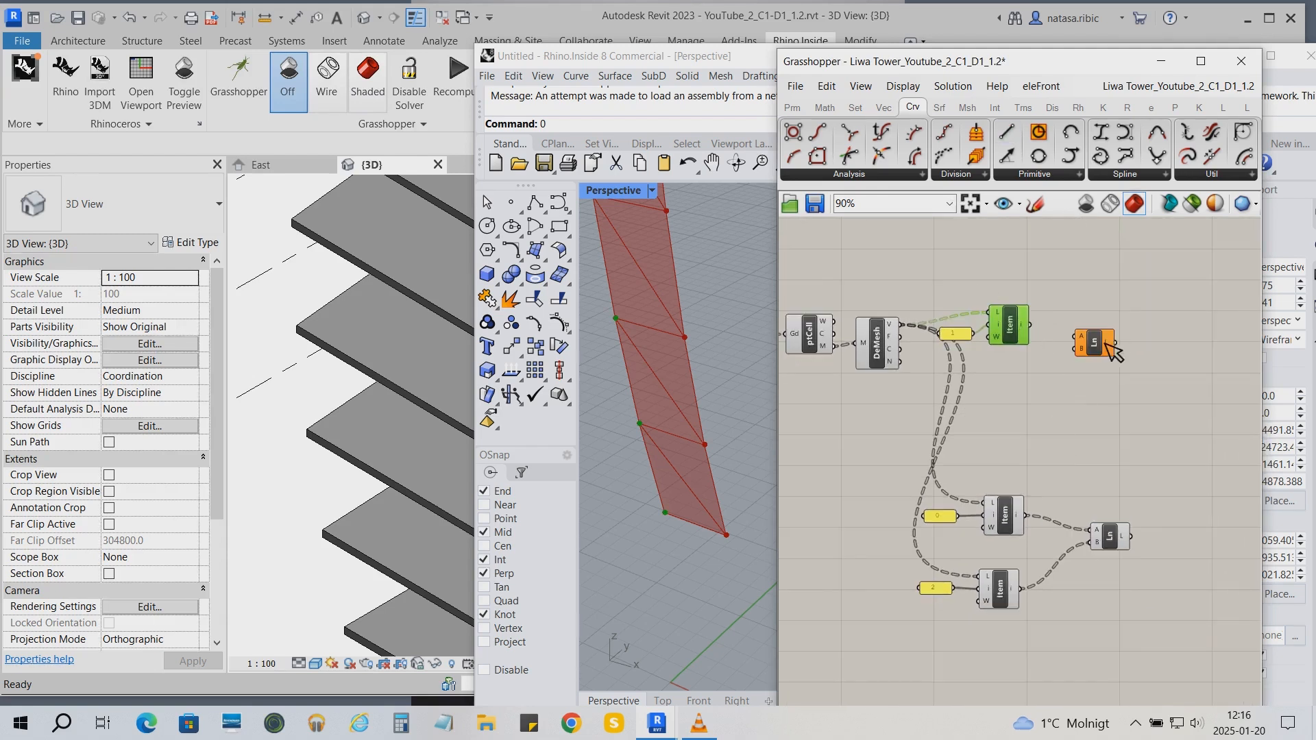
{"action": "left_click_drag", "start_coordinate": [1031, 323], "coordinate": [1076, 336]}
{"action": "left_click_drag", "start_coordinate": [1030, 588], "coordinate": [1102, 339]}
- Add a scribble reading "Verical Line!" above the upper Line component and group the two together
{"action": "double_click", "coordinate": [1155, 472]}
{"action": "type", "text": "scri"}
{"action": "key", "text": "Return"}
{"action": "double_click", "coordinate": [1146, 471]}
{"action": "type", "text": "Ver"}
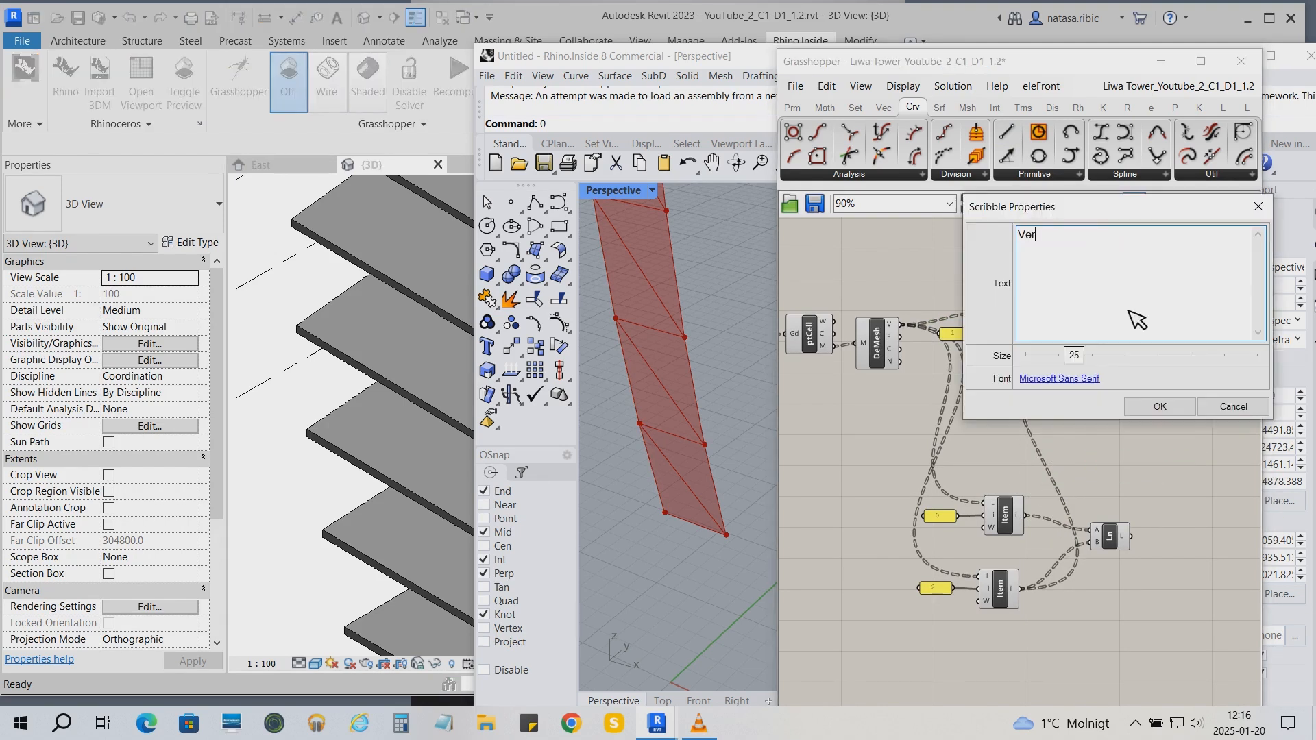
{"action": "type", "text": "ical Line!"}
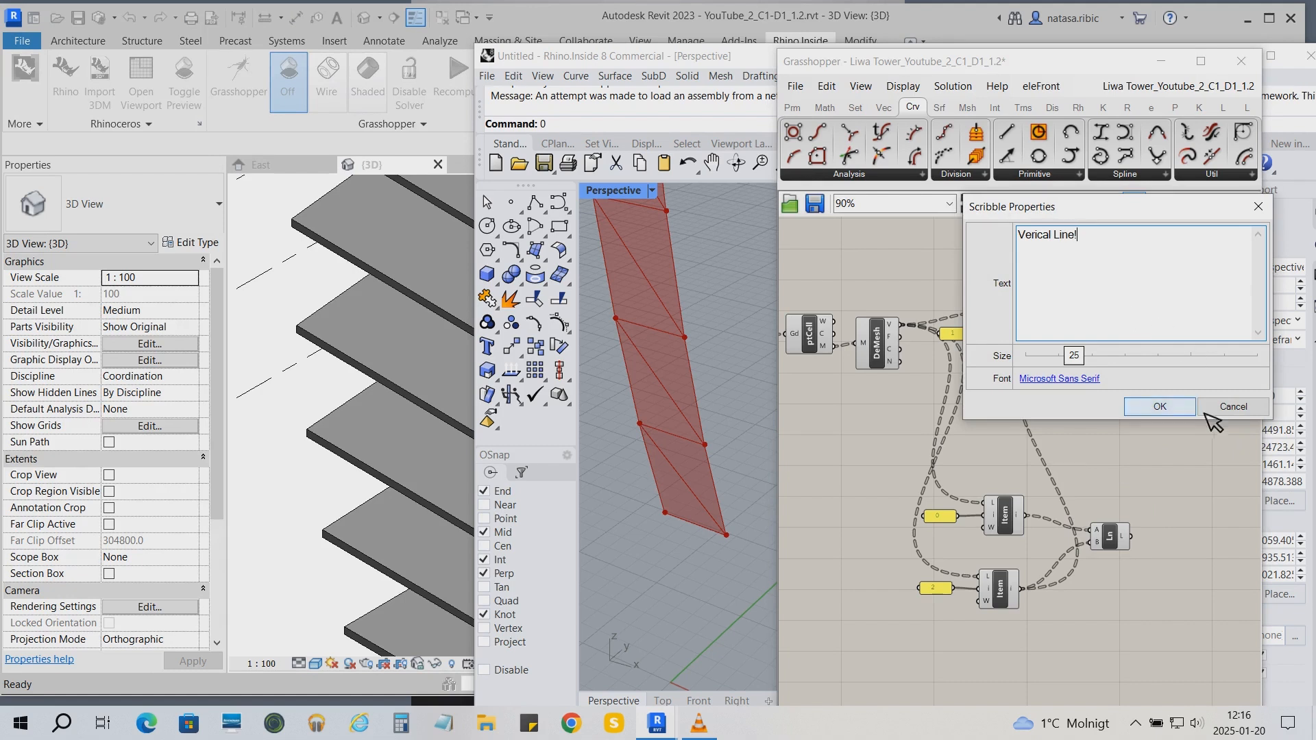
{"action": "left_click", "coordinate": [1160, 406]}
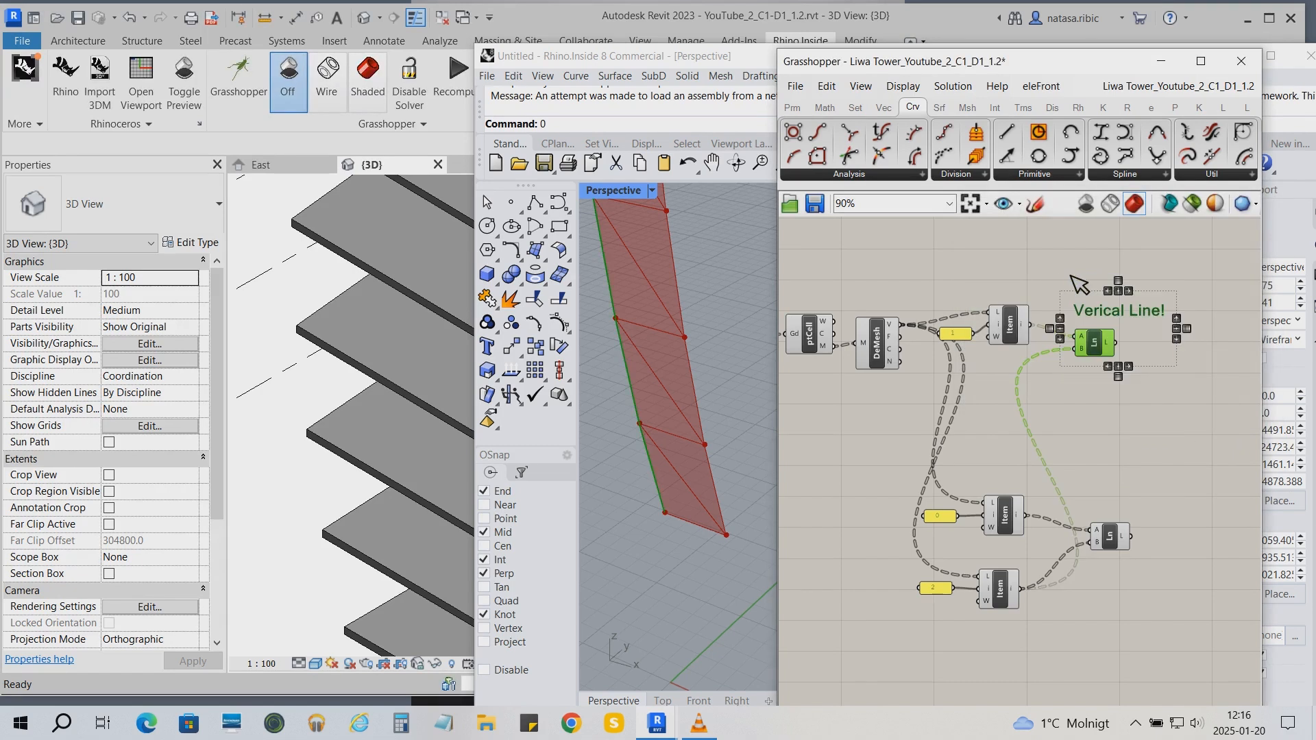
{"action": "key", "text": "ctrl+g"}
- Copy the scribble to the lower Line component, change its text to "Diagonal Line!" and group the two together
{"action": "left_click_drag", "start_coordinate": [1159, 320], "coordinate": [1161, 519], "text": "alt"}
{"action": "double_click", "coordinate": [1161, 519]}
{"action": "type", "text": "Diagonal Line!"}
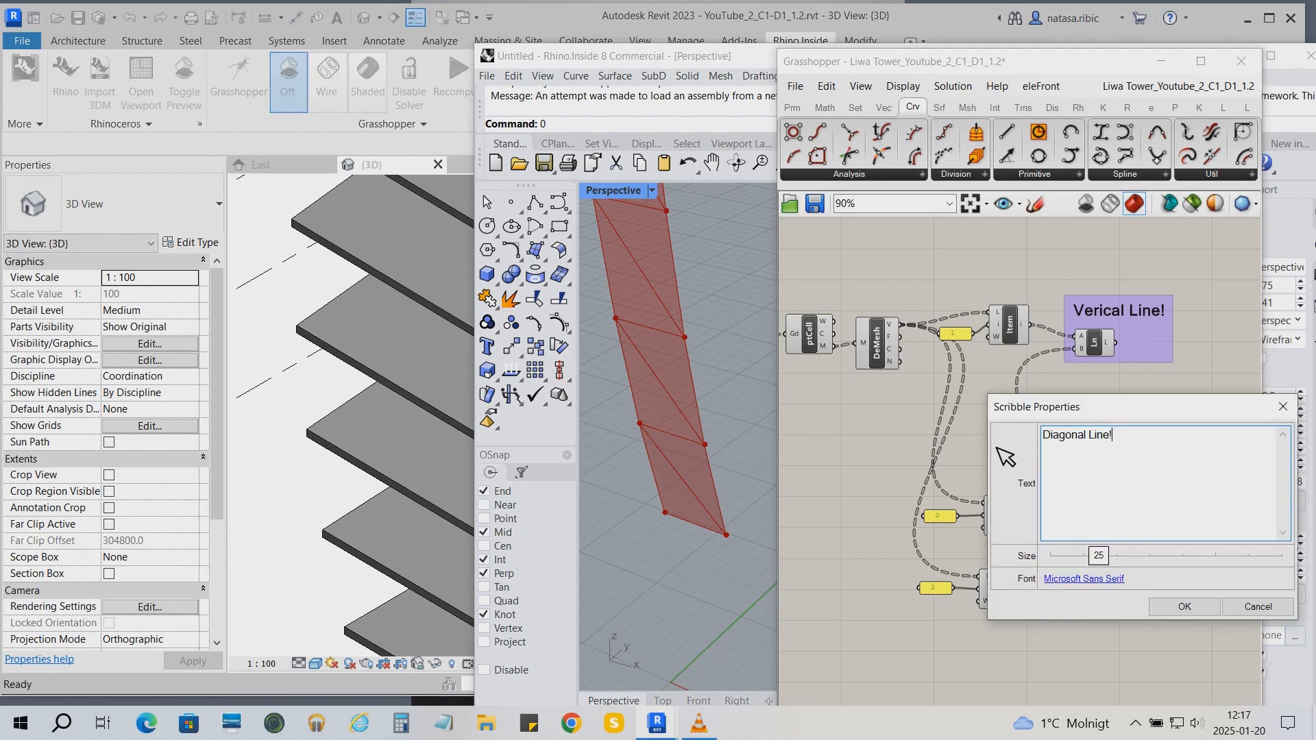
{"action": "left_click", "coordinate": [1185, 607]}
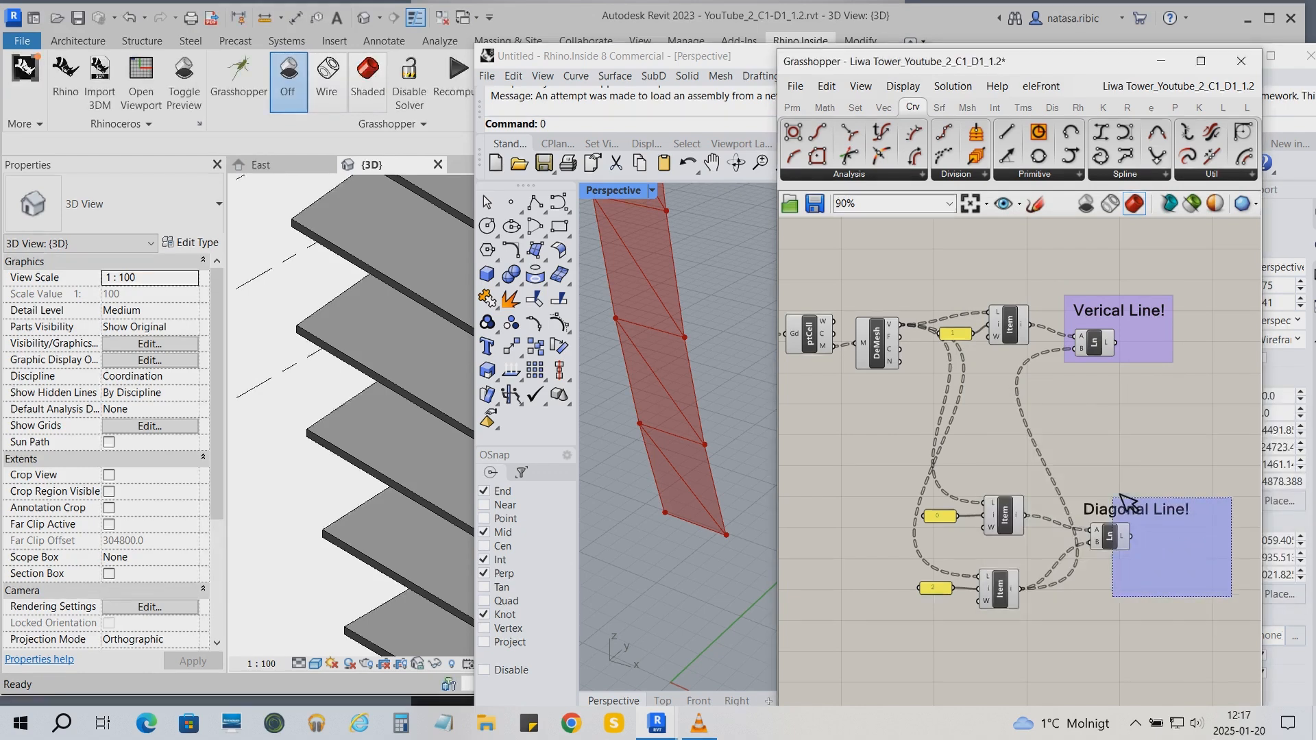
{"action": "scroll", "coordinate": [1125, 491], "scroll_direction": "down", "scroll_amount": 3}
{"action": "left_click_drag", "start_coordinate": [1059, 432], "coordinate": [1108, 454]}
{"action": "right_click_drag", "start_coordinate": [1145, 594], "coordinate": [1083, 549]}
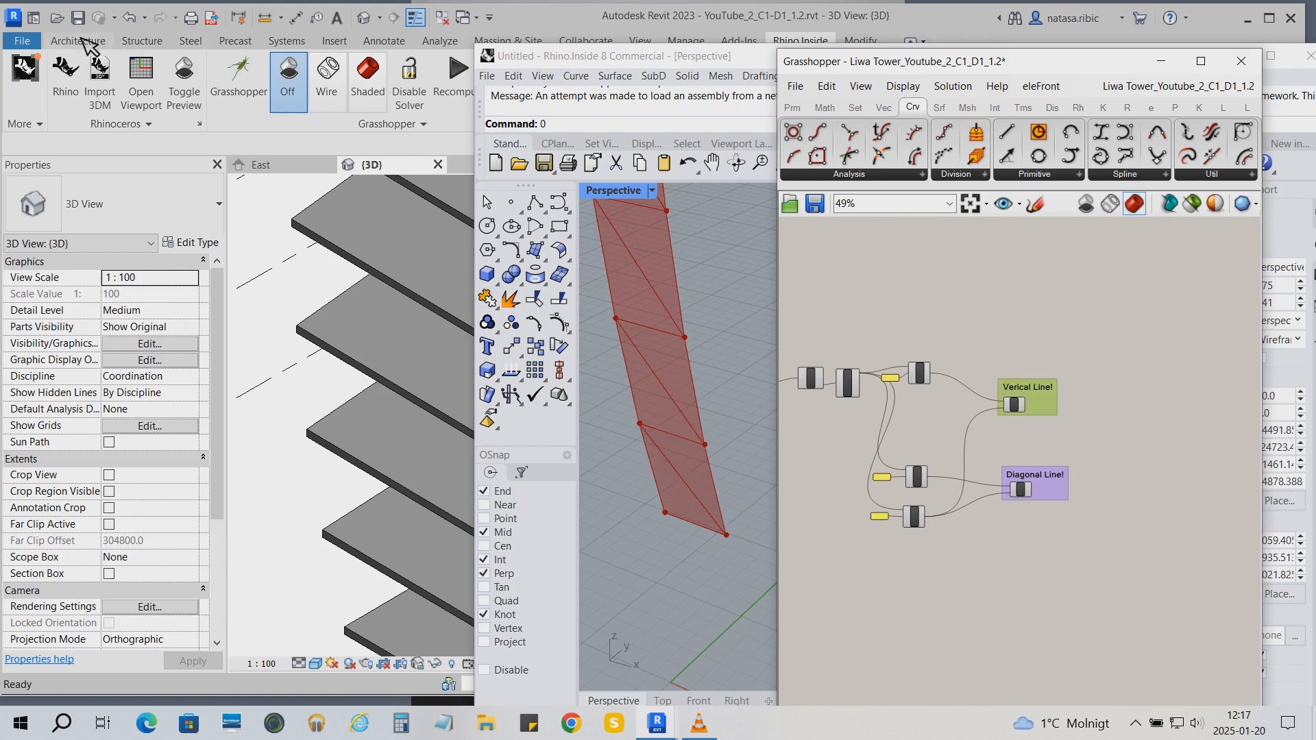
- Switch to Revit and create a new family from the English template Metric Structural Column.rft
{"action": "left_click", "coordinate": [28, 42]}
{"action": "mouse_move", "coordinate": [98, 119]}
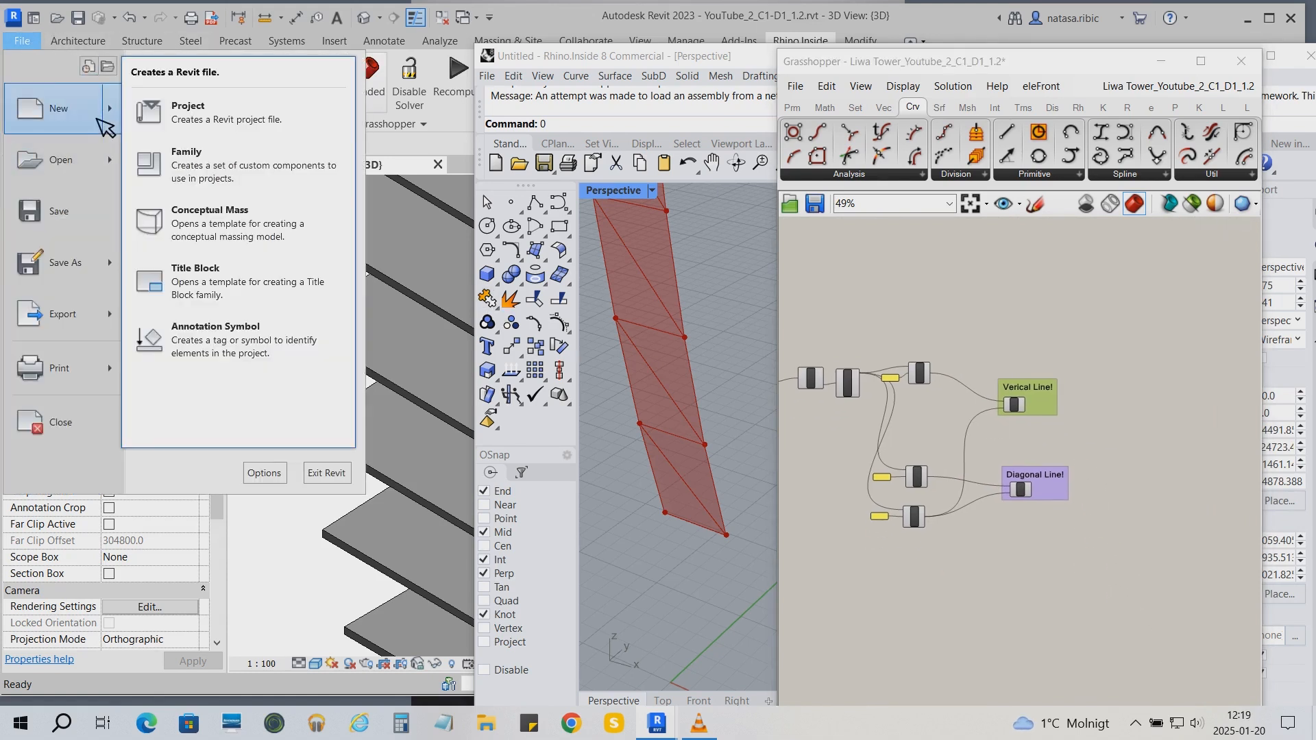
{"action": "left_click", "coordinate": [230, 173]}
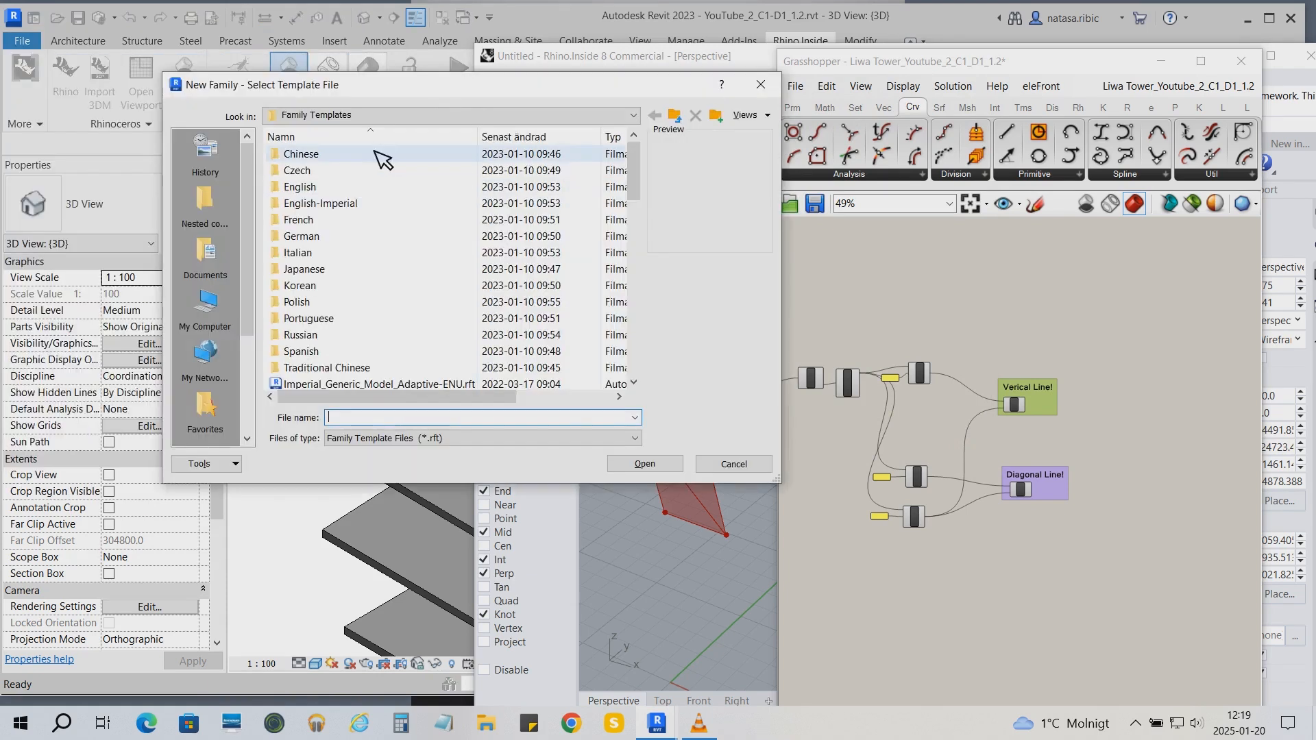
{"action": "double_click", "coordinate": [345, 181]}
{"action": "left_click_drag", "start_coordinate": [634, 159], "coordinate": [664, 329]}
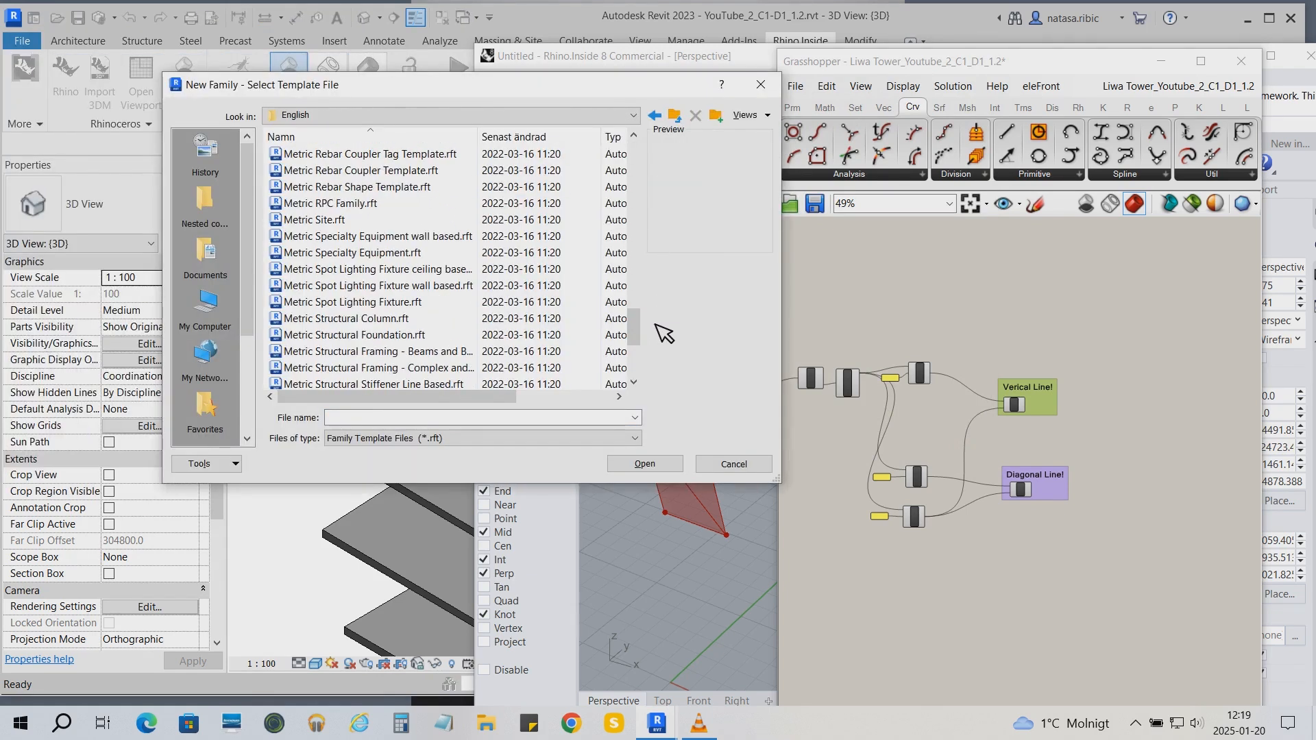
{"action": "left_click", "coordinate": [410, 318]}
{"action": "left_click", "coordinate": [644, 464]}
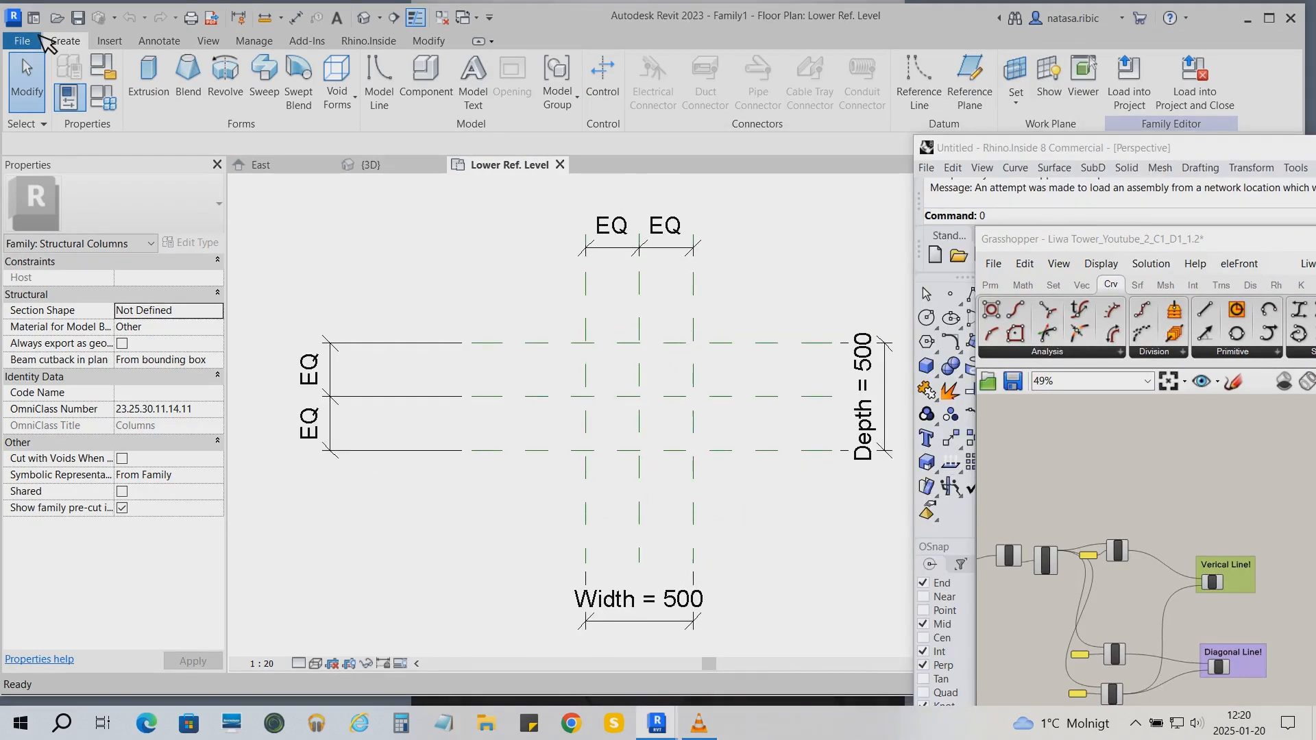
- Start an extrusion and sketch a circle of radius 140 centred on the reference plane intersection
{"action": "left_click", "coordinate": [163, 91]}
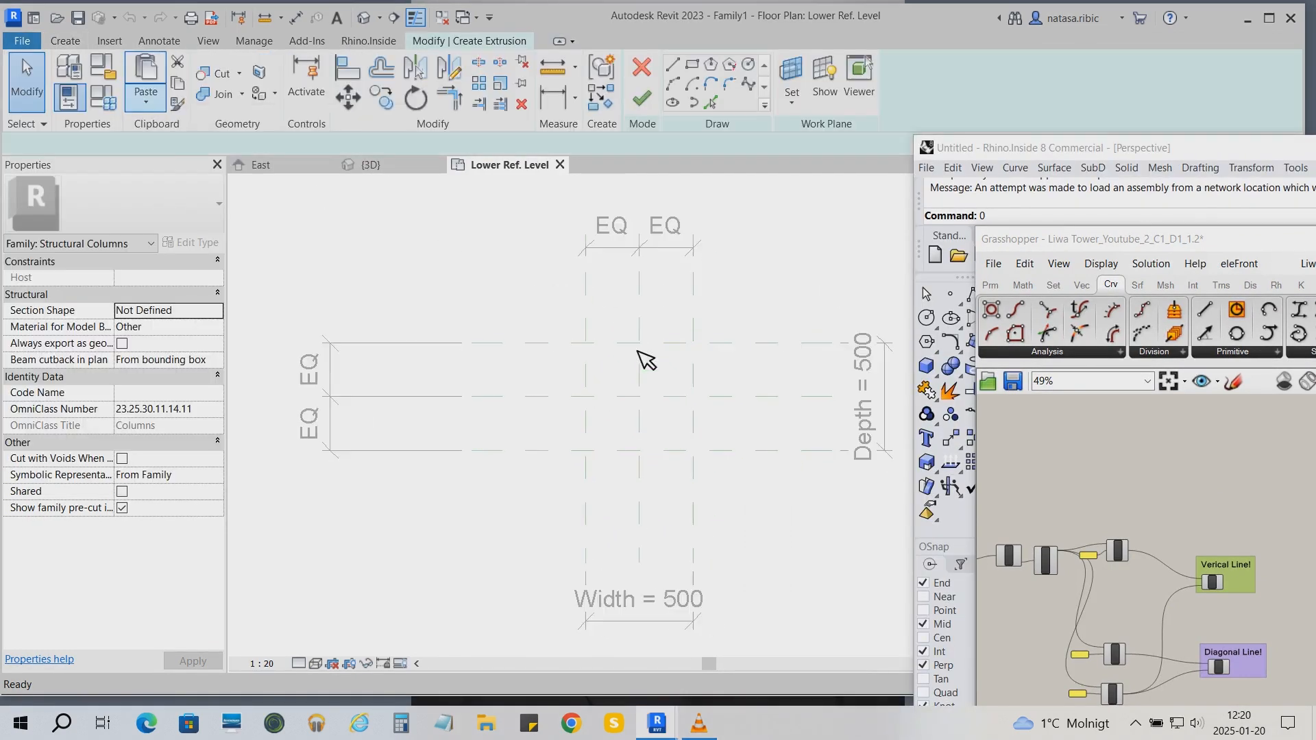
{"action": "left_click", "coordinate": [749, 64]}
{"action": "left_click", "coordinate": [640, 396]}
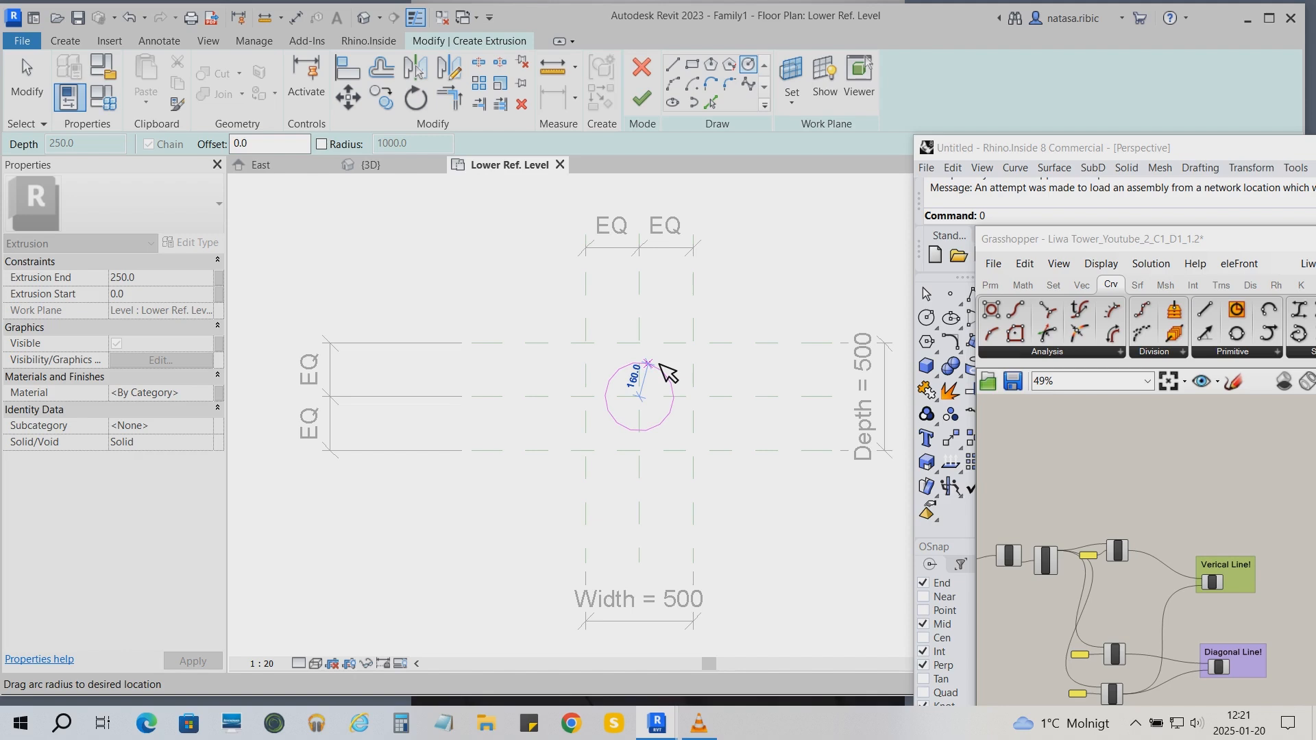
{"action": "type", "text": "140"}
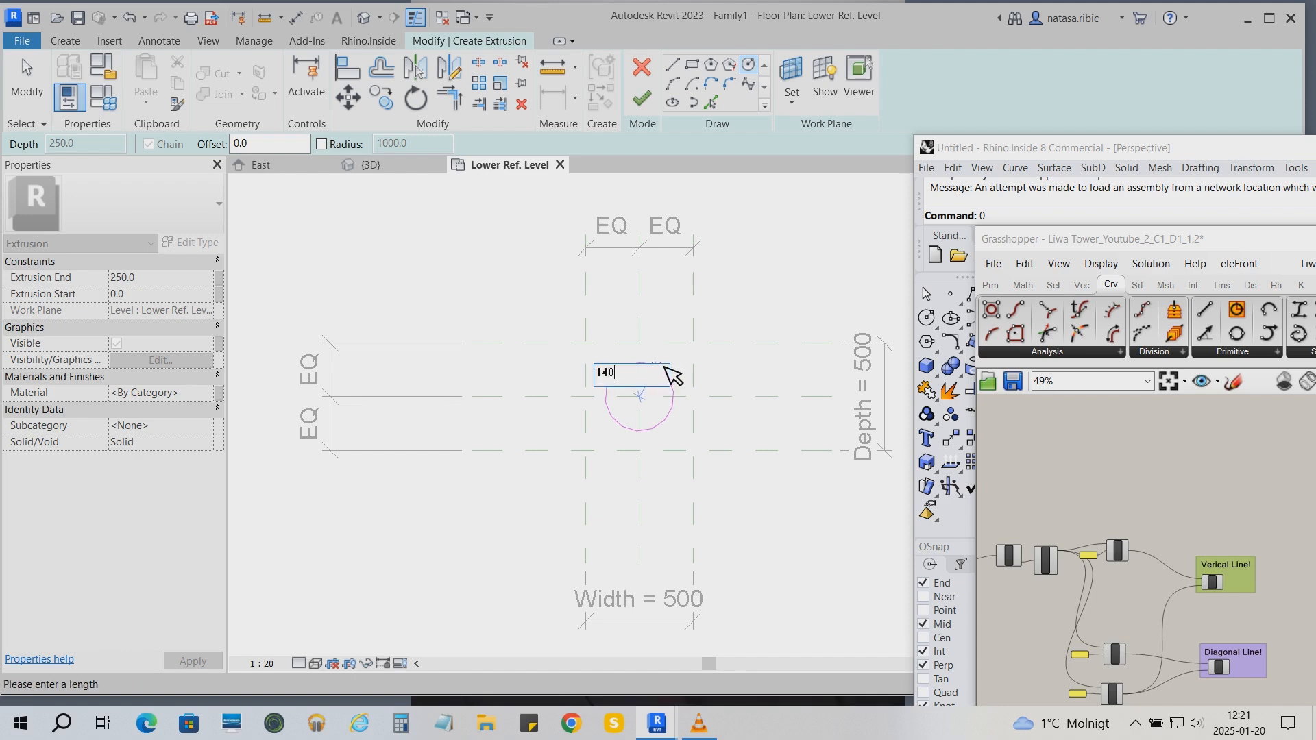
{"action": "key", "text": "Return"}
- Add a diameter dimension to the sketched circle
{"action": "left_click", "coordinate": [295, 17]}
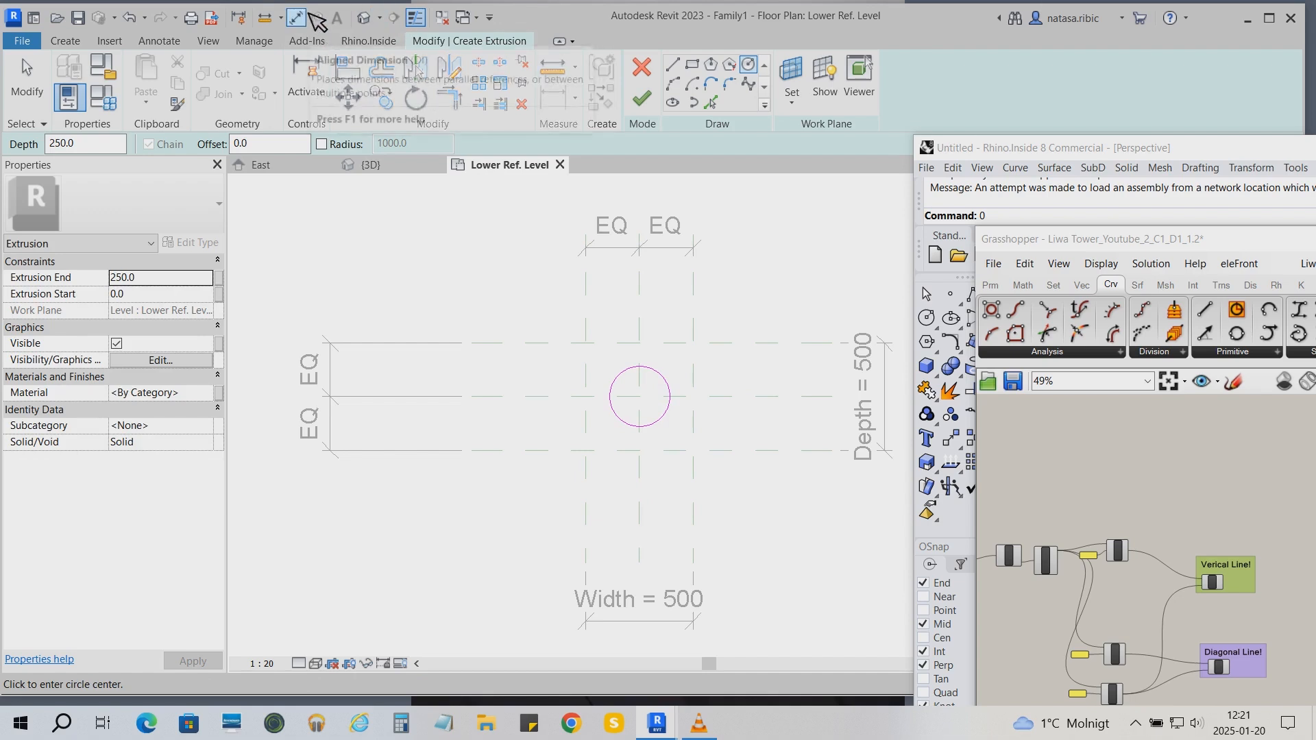
{"action": "left_click", "coordinate": [755, 92]}
{"action": "left_click", "coordinate": [661, 415]}
{"action": "left_click", "coordinate": [684, 431]}
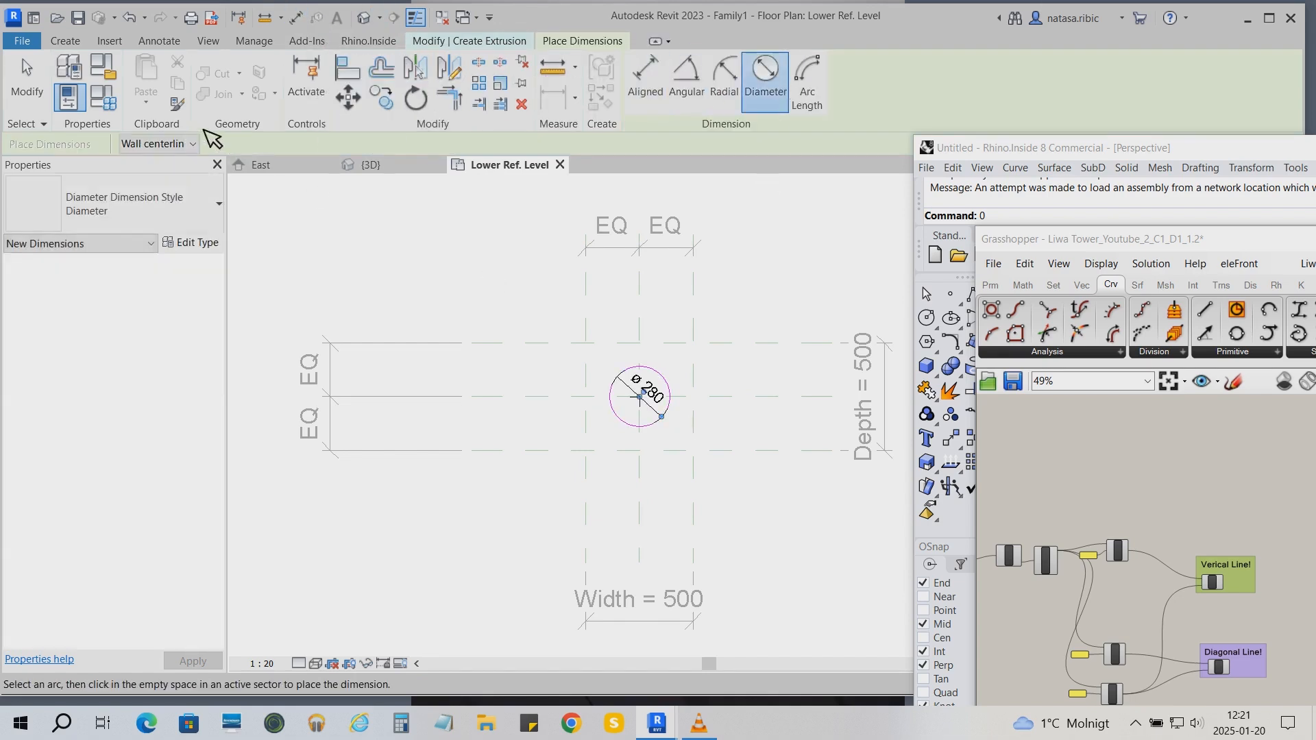
{"action": "left_click", "coordinate": [32, 70]}
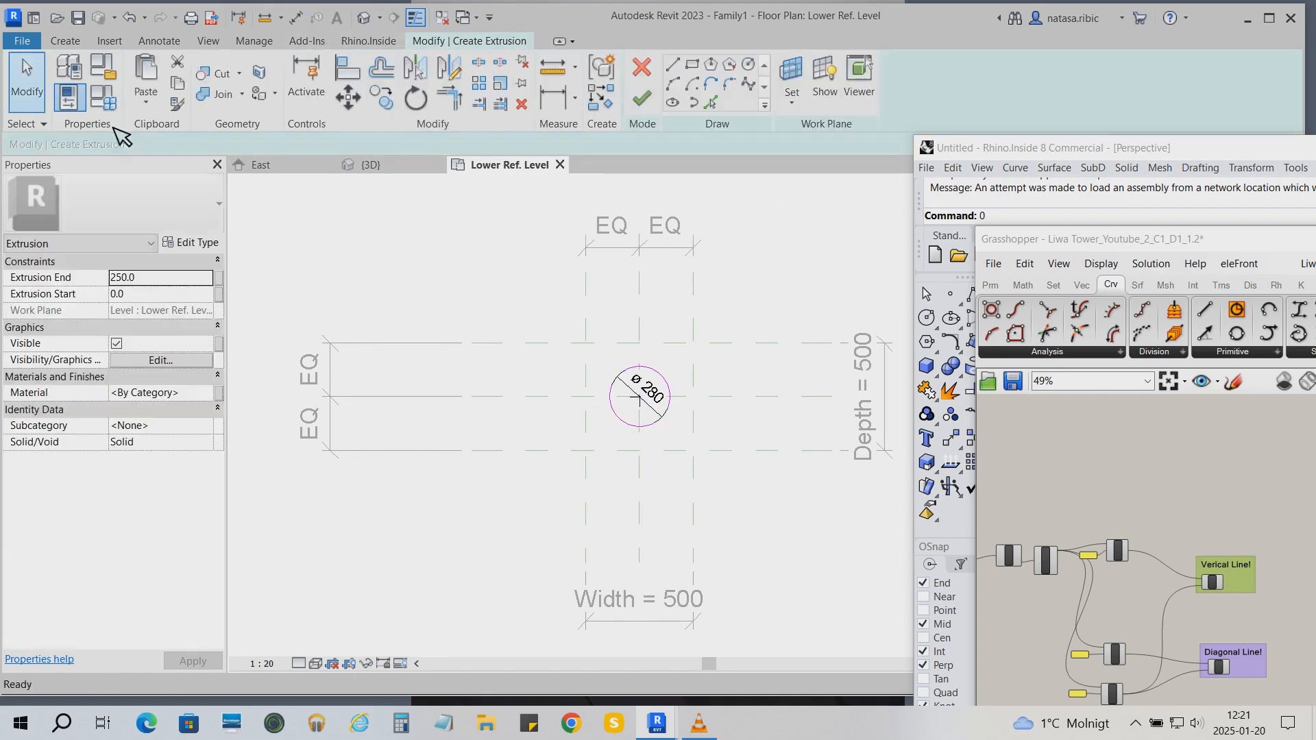
- Label the circle's diameter dimension with a new family type parameter named Diameter
{"action": "left_click", "coordinate": [665, 413]}
{"action": "left_click", "coordinate": [807, 79]}
{"action": "type", "text": "Diameter"}
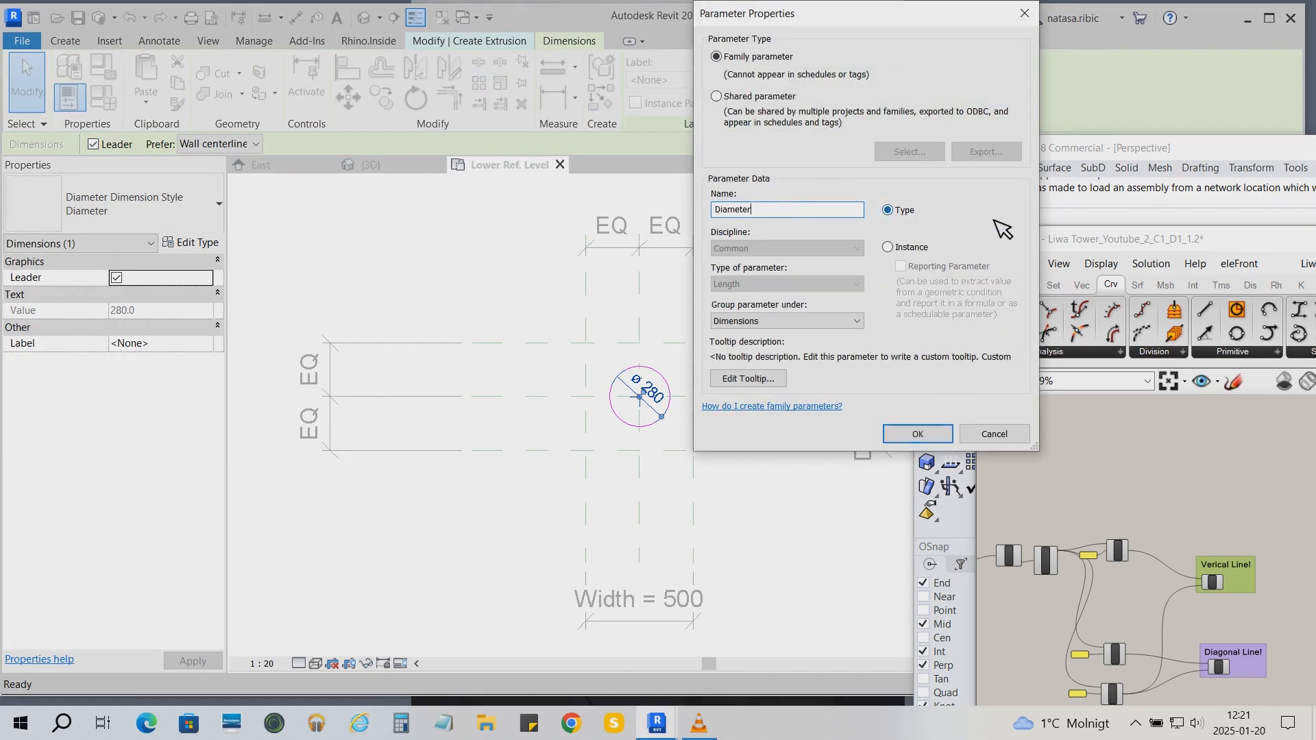
{"action": "left_click", "coordinate": [918, 434]}
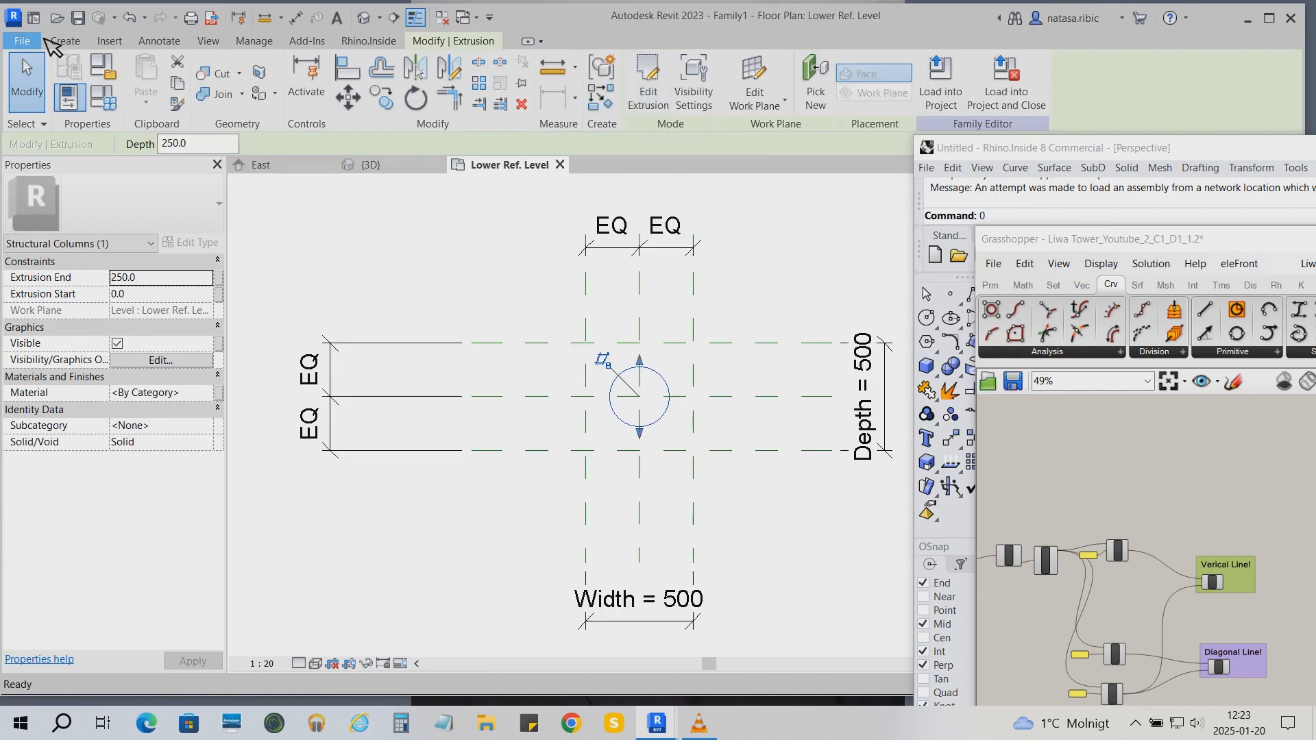
- Save the column family in the YouTube folder under the name C
{"action": "left_click", "coordinate": [24, 41]}
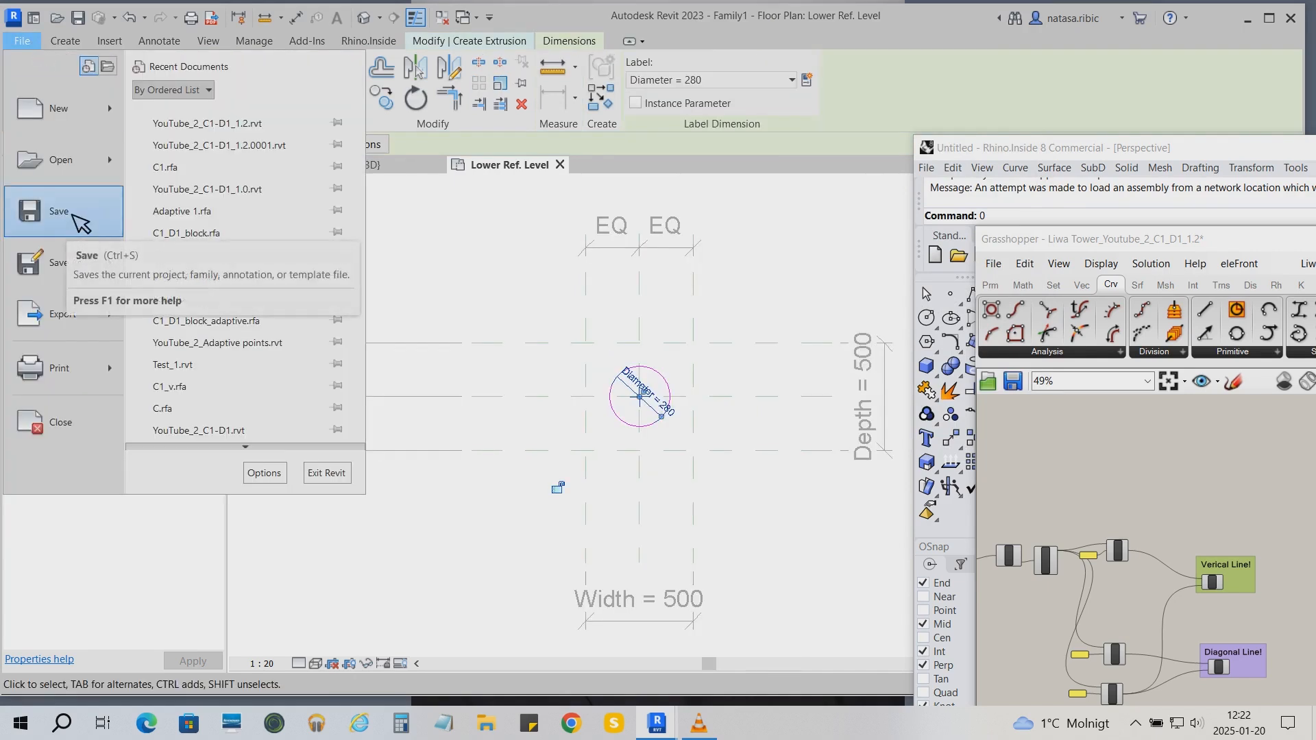
{"action": "left_click", "coordinate": [58, 212]}
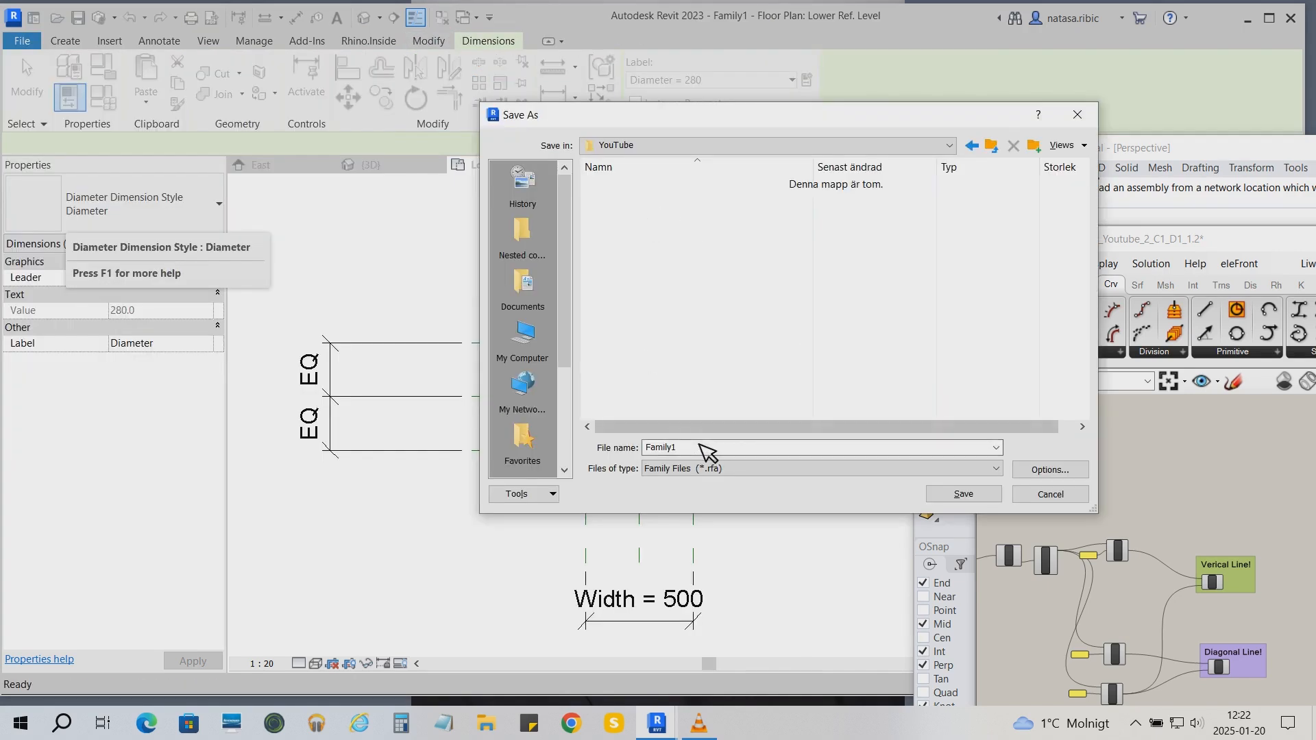
{"action": "type", "text": "C"}
{"action": "left_click", "coordinate": [963, 494]}
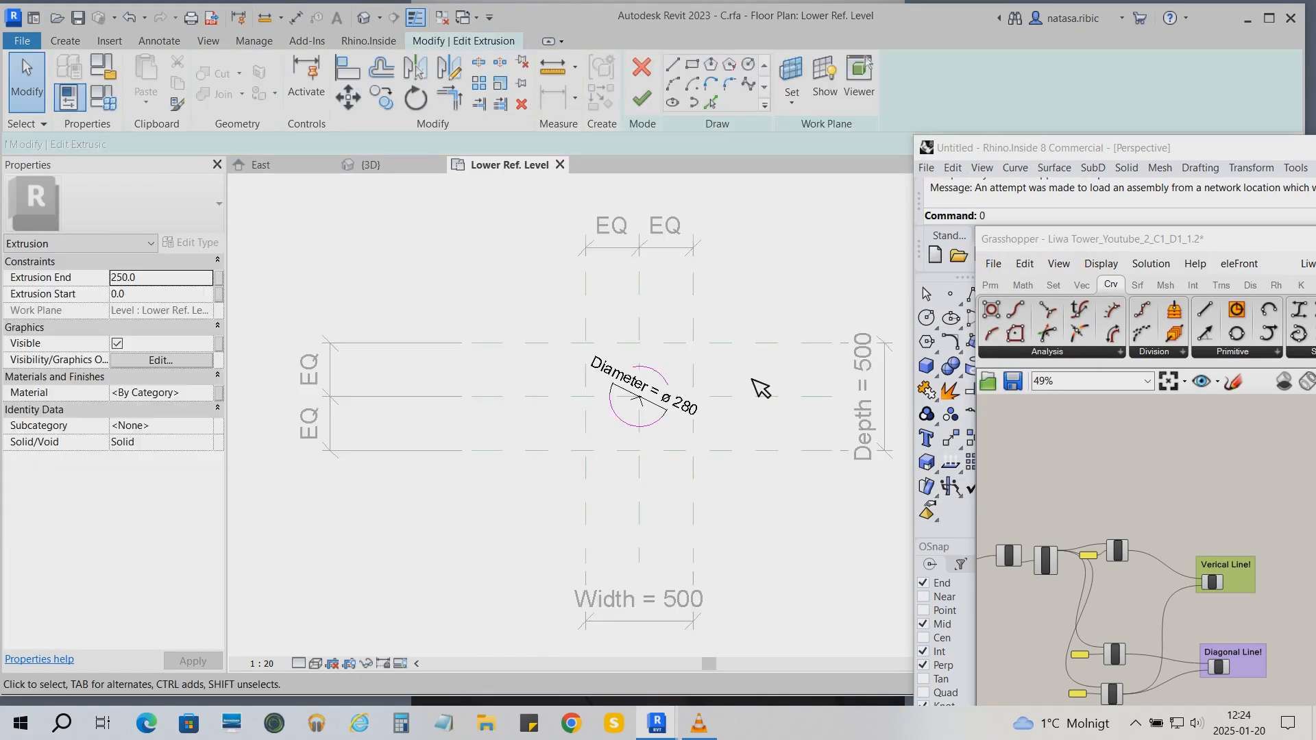
- Sketch a concentric inner circle with a radius of about 105 inside the extrusion's circular profile
{"action": "left_click", "coordinate": [749, 65]}
{"action": "scroll", "coordinate": [651, 402], "scroll_direction": "up", "scroll_amount": 7}
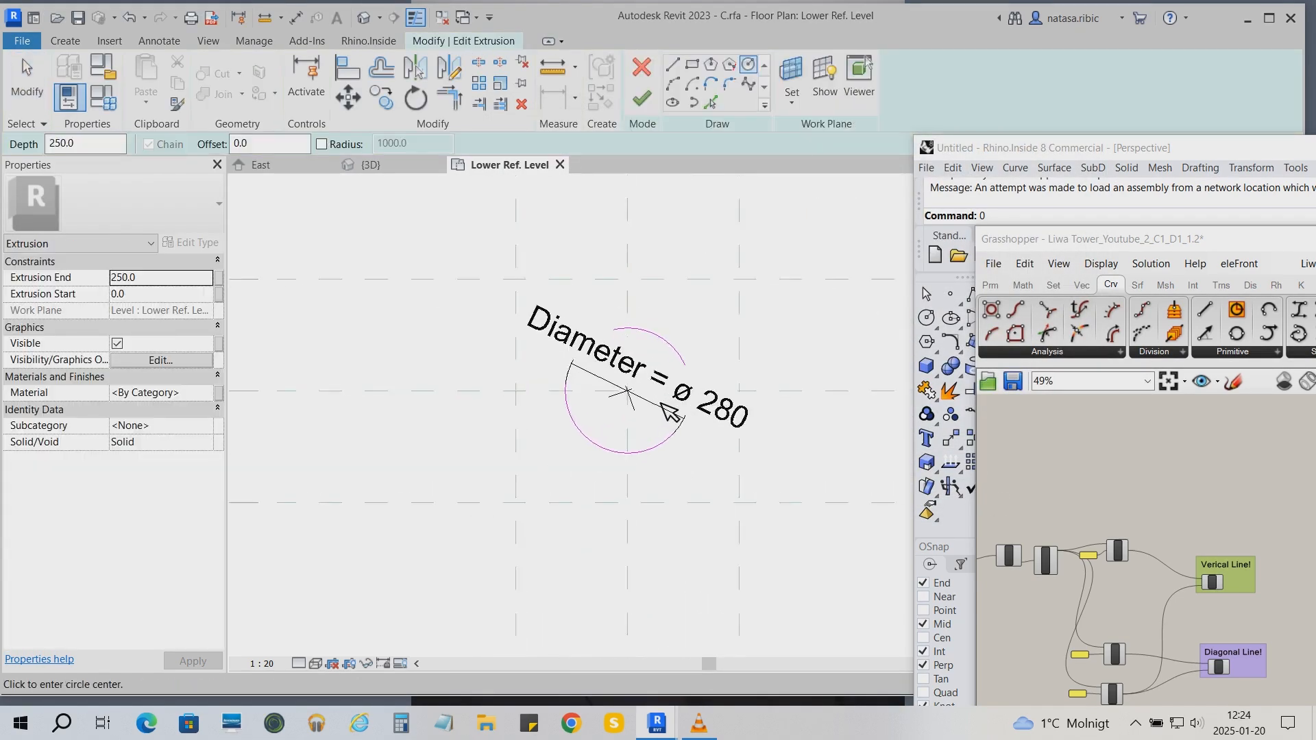
{"action": "left_click", "coordinate": [595, 375]}
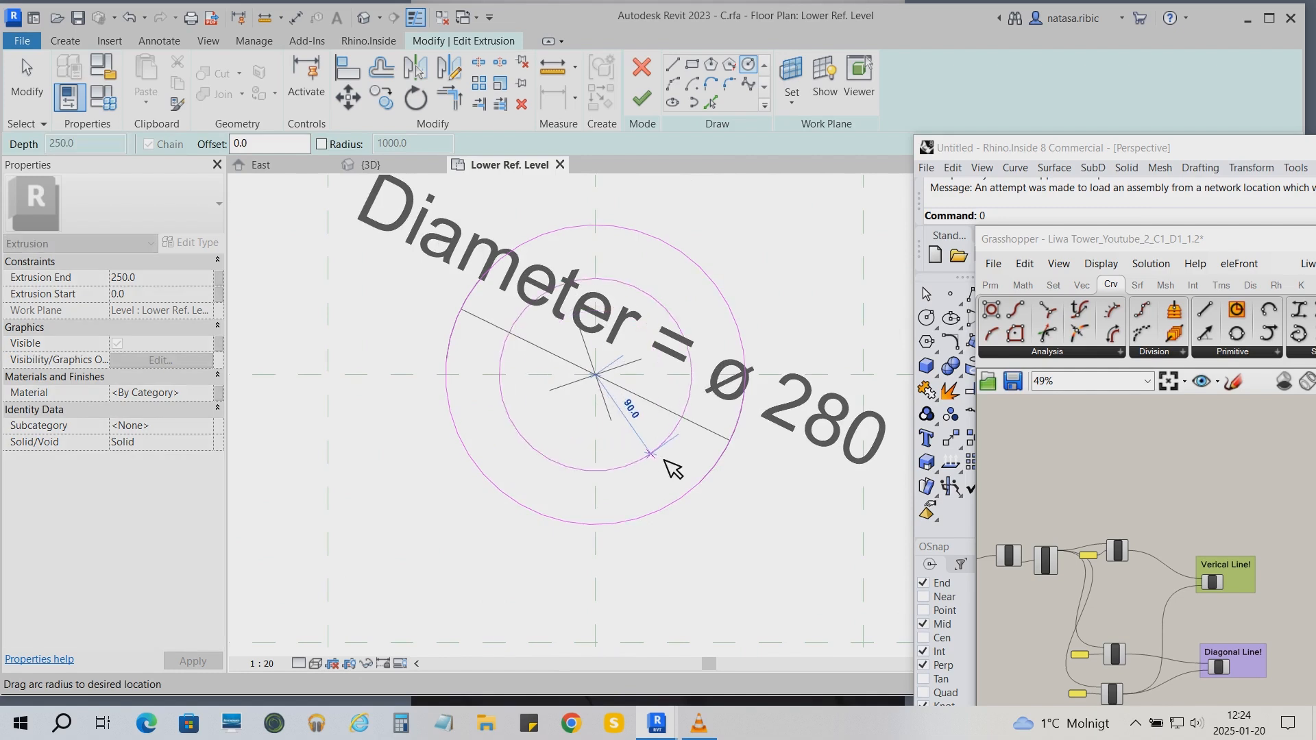
{"action": "left_click", "coordinate": [674, 476]}
- Add a diameter dimension to the inner circle
{"action": "left_click", "coordinate": [296, 17]}
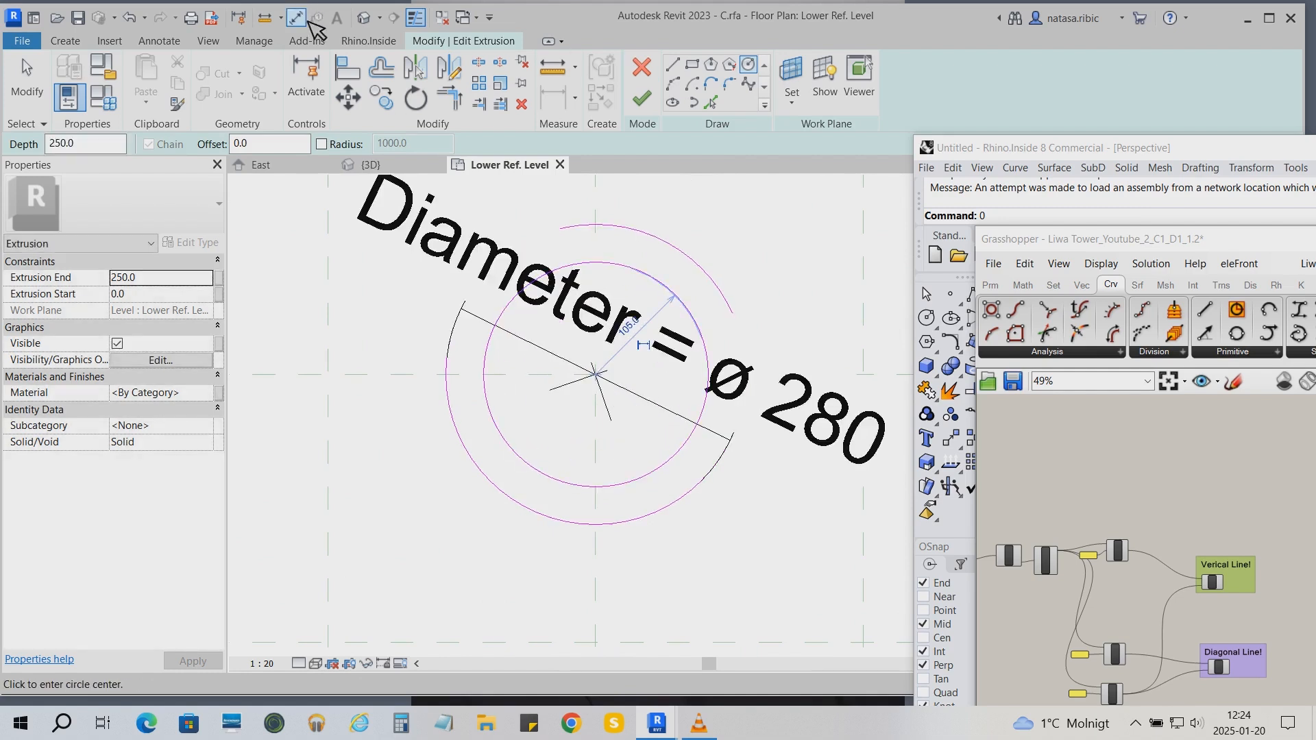
{"action": "left_click", "coordinate": [725, 69]}
{"action": "left_click", "coordinate": [766, 68]}
{"action": "left_click", "coordinate": [545, 474]}
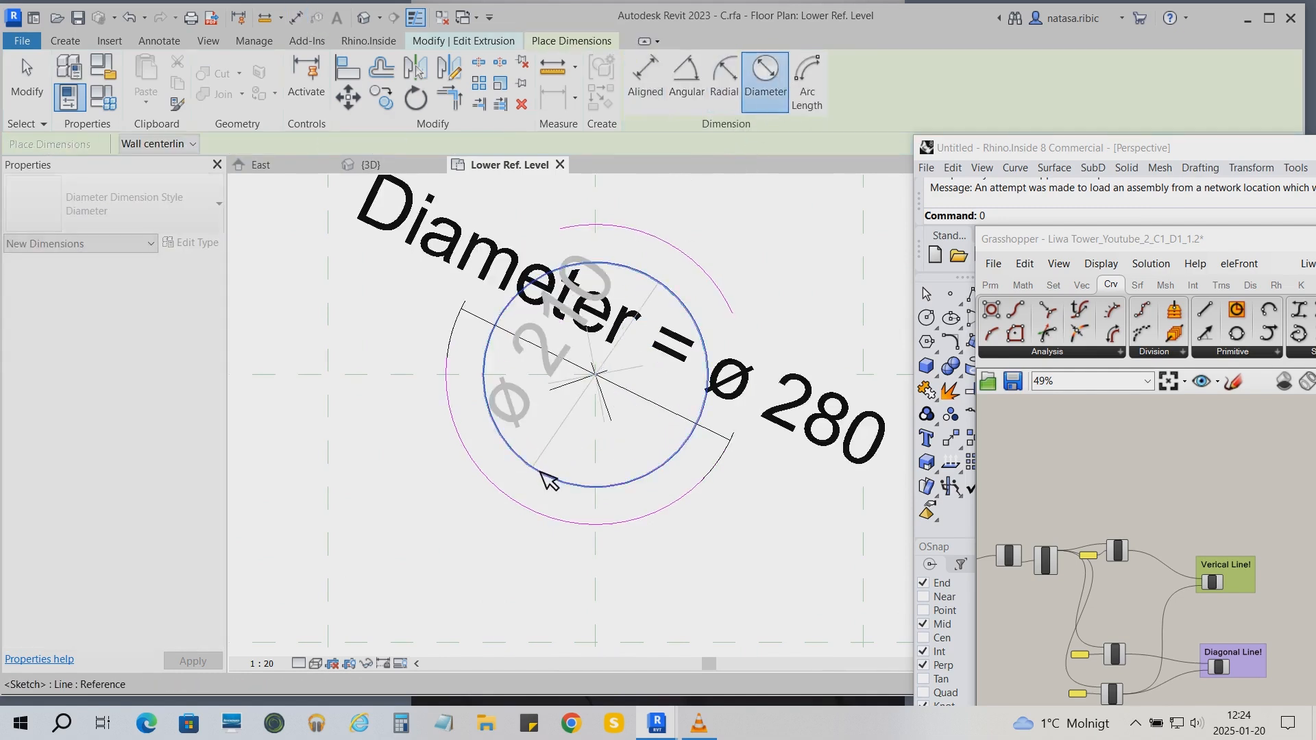
{"action": "left_click", "coordinate": [543, 472]}
{"action": "left_click", "coordinate": [41, 93]}
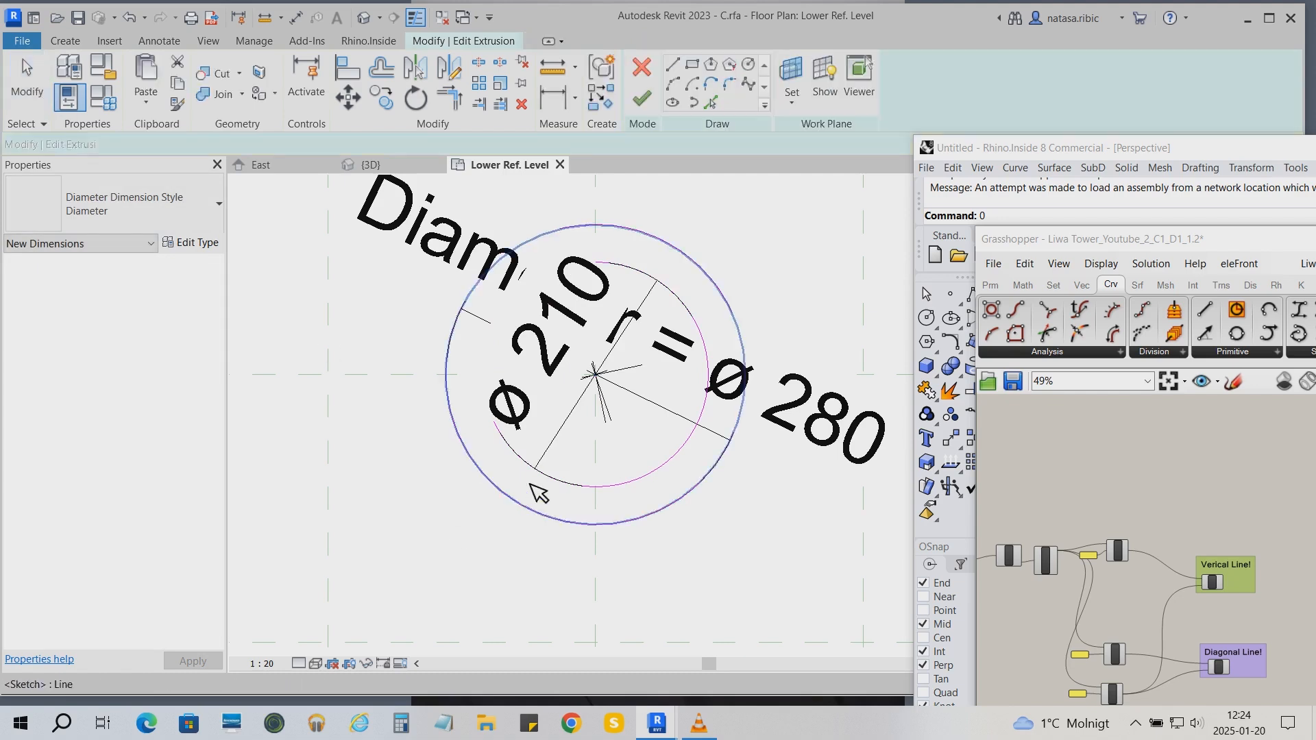
- Label the inner circle's diameter dimension with a new family type parameter named Diameter_1 and finish the extrusion sketch
{"action": "left_click", "coordinate": [563, 443]}
{"action": "left_click", "coordinate": [807, 79]}
{"action": "type", "text": "Dia"}
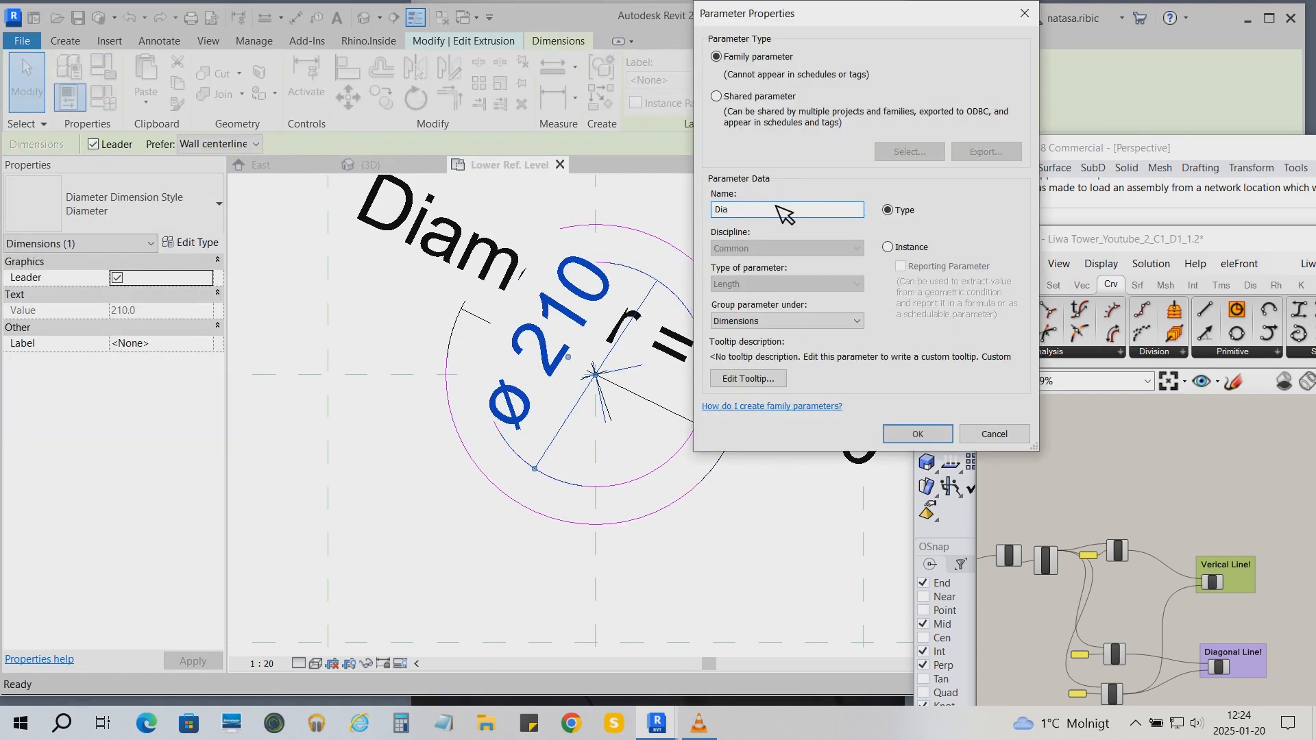
{"action": "type", "text": "meter_1"}
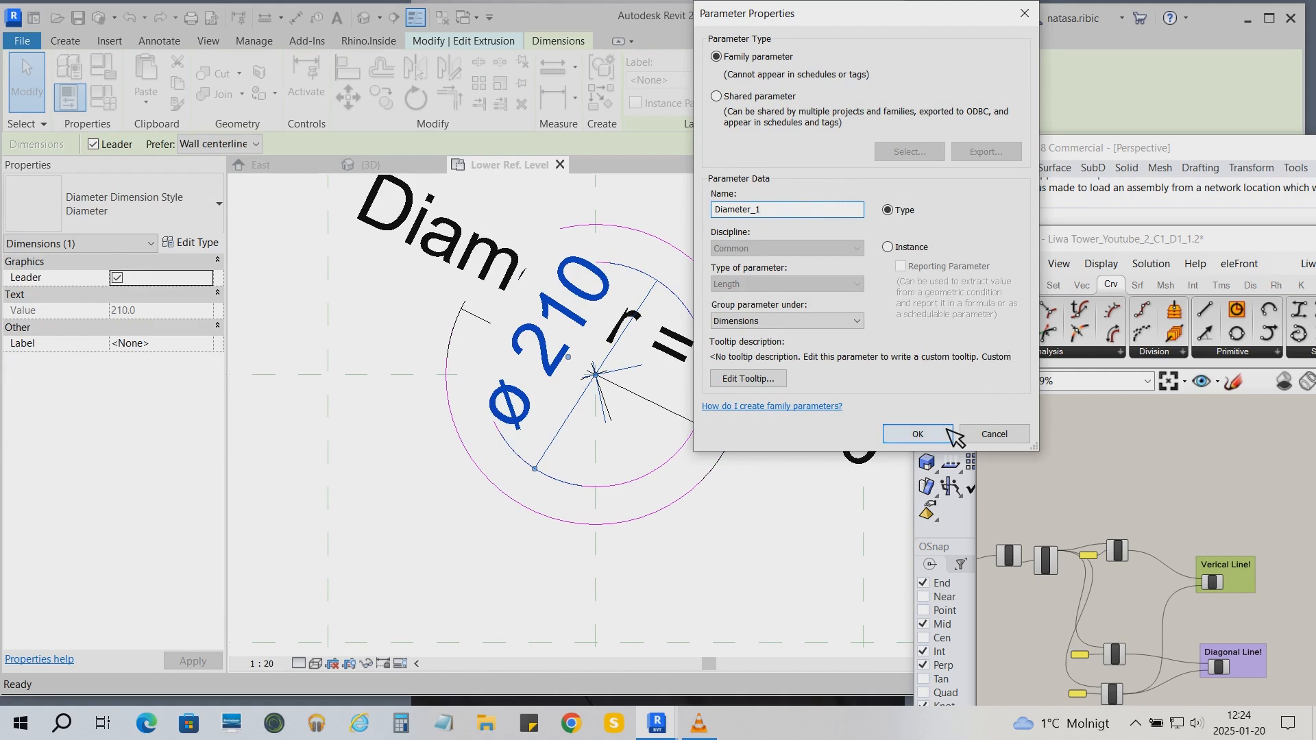
{"action": "left_click", "coordinate": [917, 433]}
{"action": "left_click", "coordinate": [683, 555]}
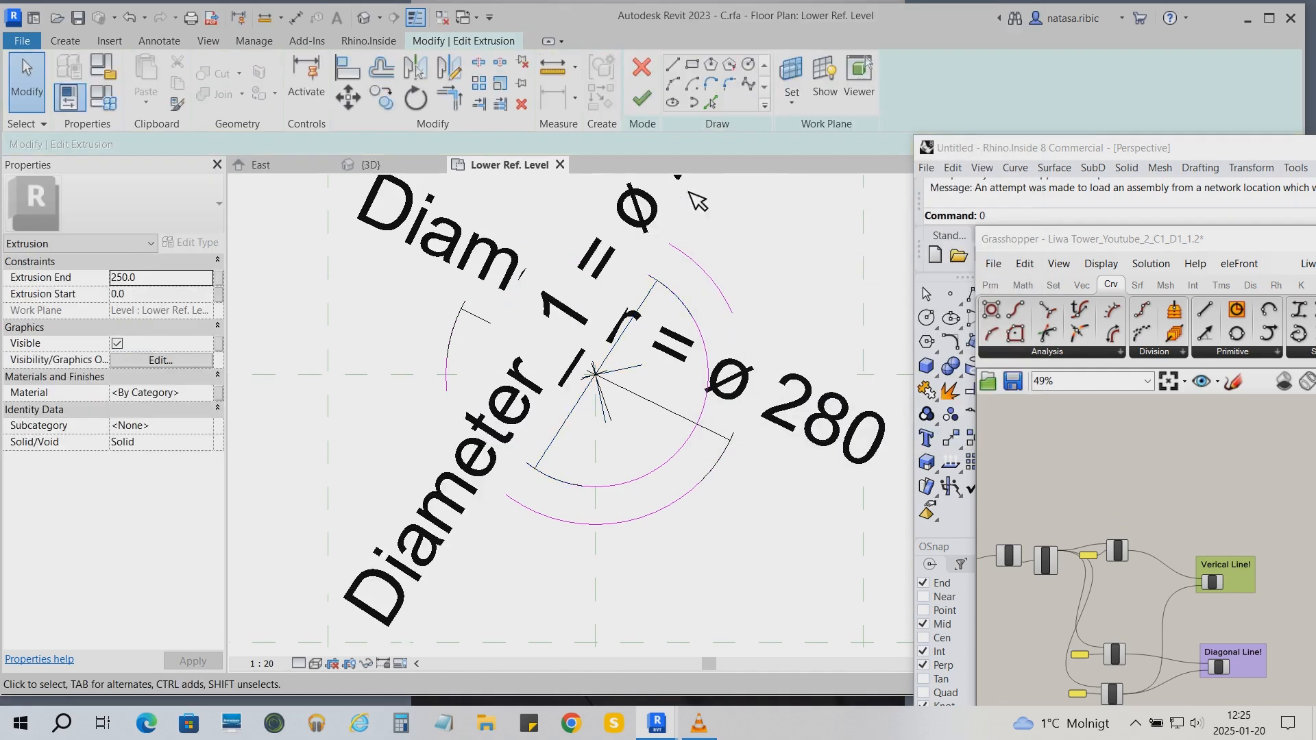
{"action": "left_click", "coordinate": [642, 99]}
{"action": "scroll", "coordinate": [537, 300], "scroll_direction": "down", "scroll_amount": 3}
{"action": "scroll", "coordinate": [527, 291], "scroll_direction": "down", "scroll_amount": 1}
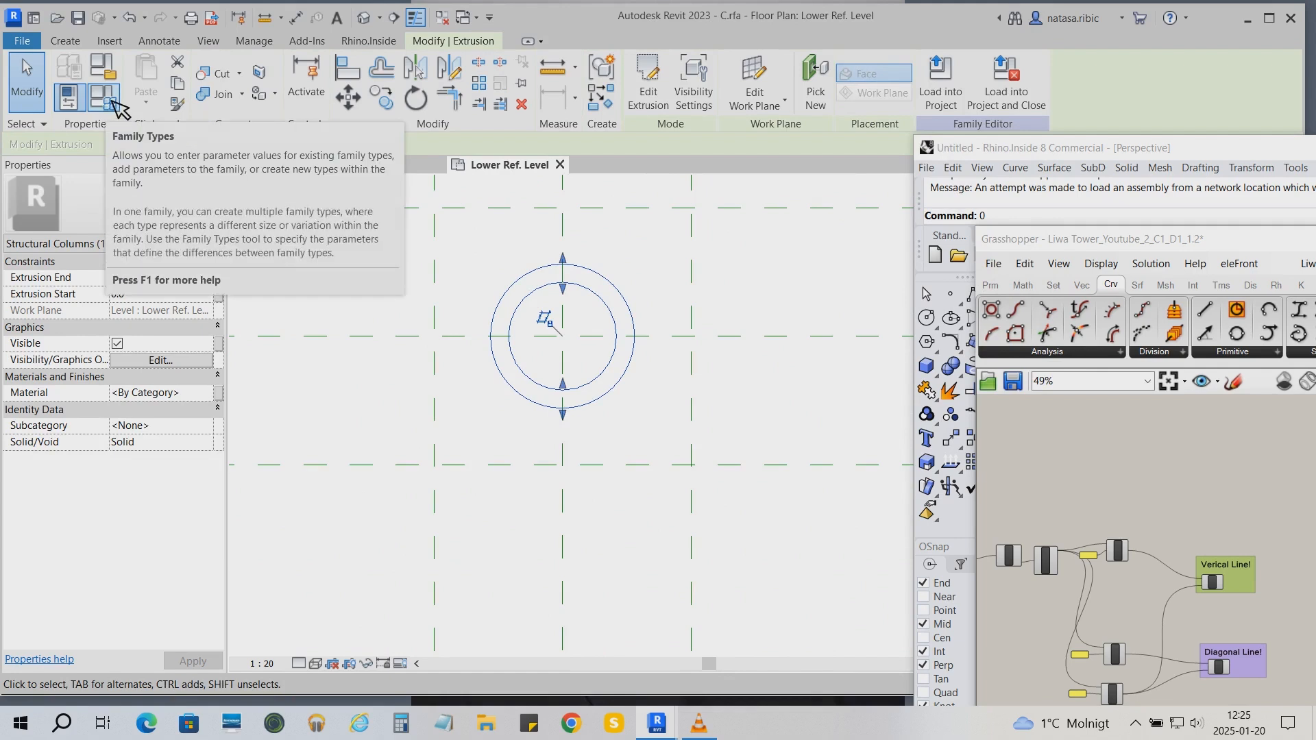
- Set the formulas of the family's Depth and Width parameters to Diameter
{"action": "left_click", "coordinate": [112, 102]}
{"action": "left_click", "coordinate": [707, 279]}
{"action": "type", "text": "Diameter"}
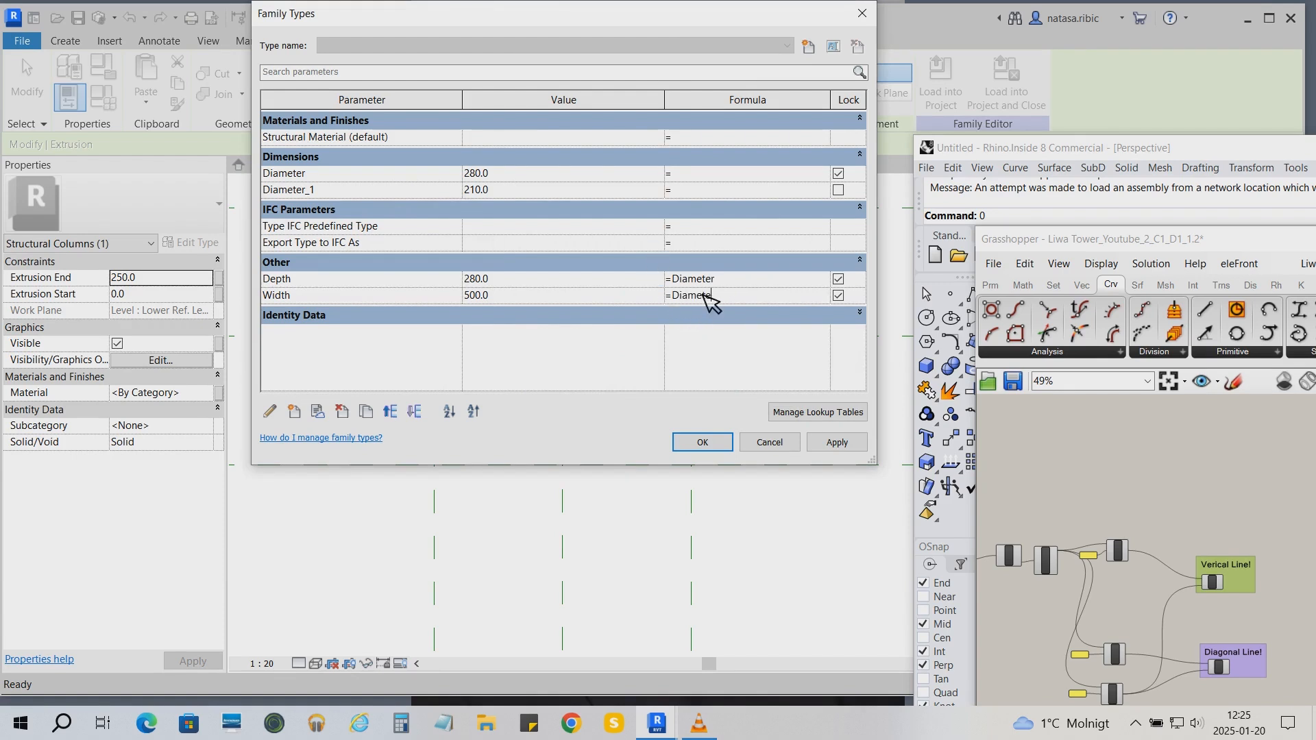
{"action": "key", "text": "Return"}
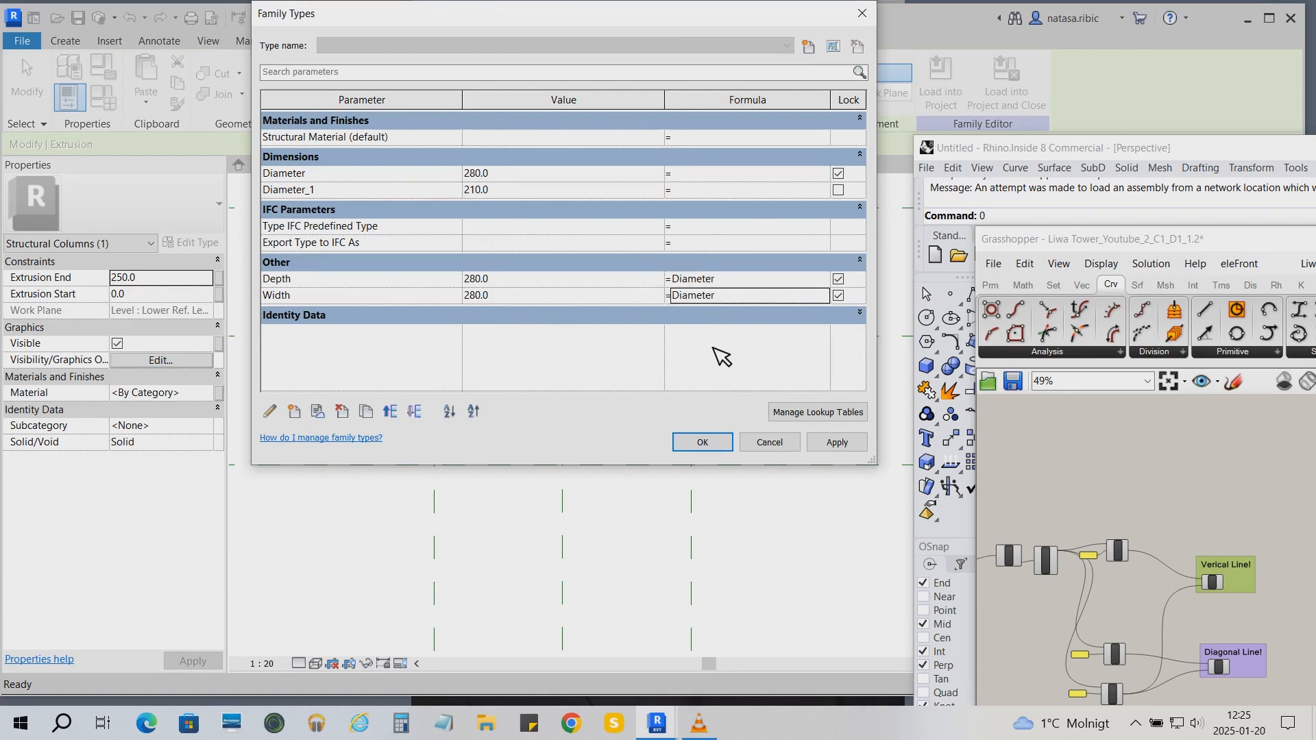
- Add a Length type parameter named Thickness to the family and set its value to 10
{"action": "left_click", "coordinate": [294, 412]}
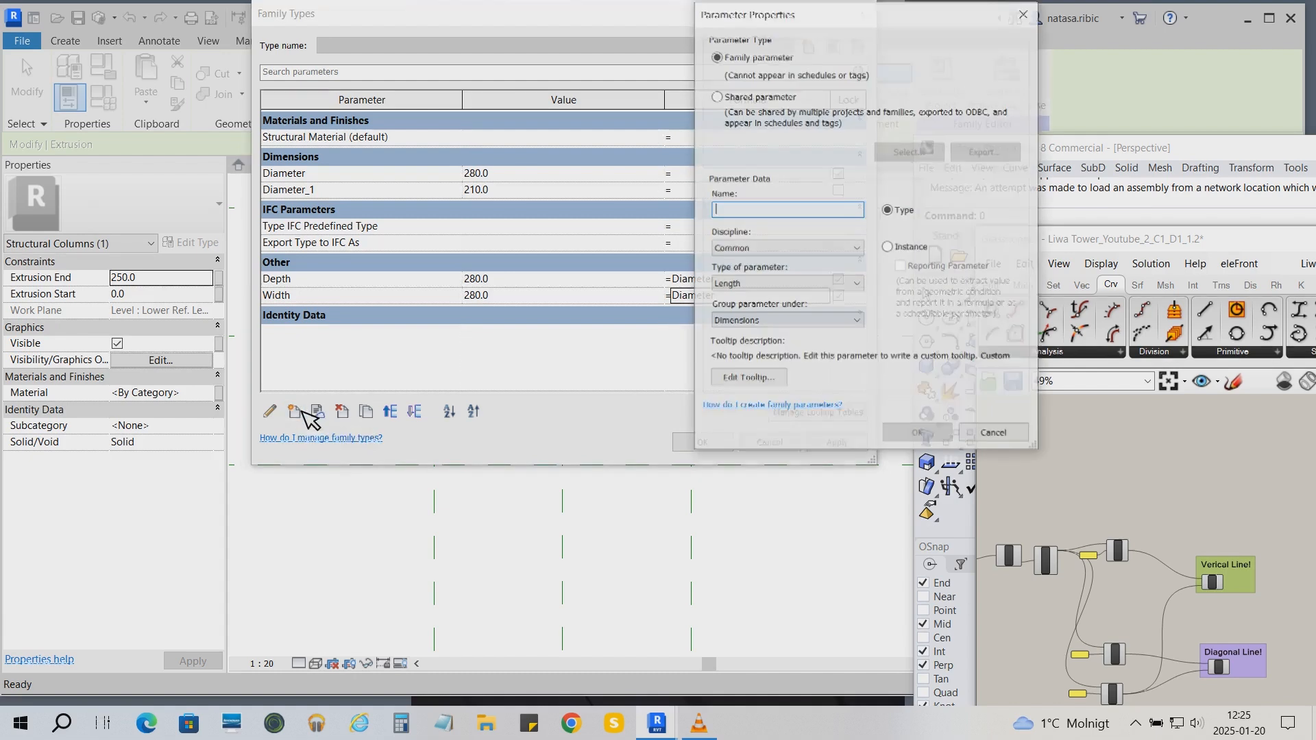
{"action": "type", "text": "Thickness"}
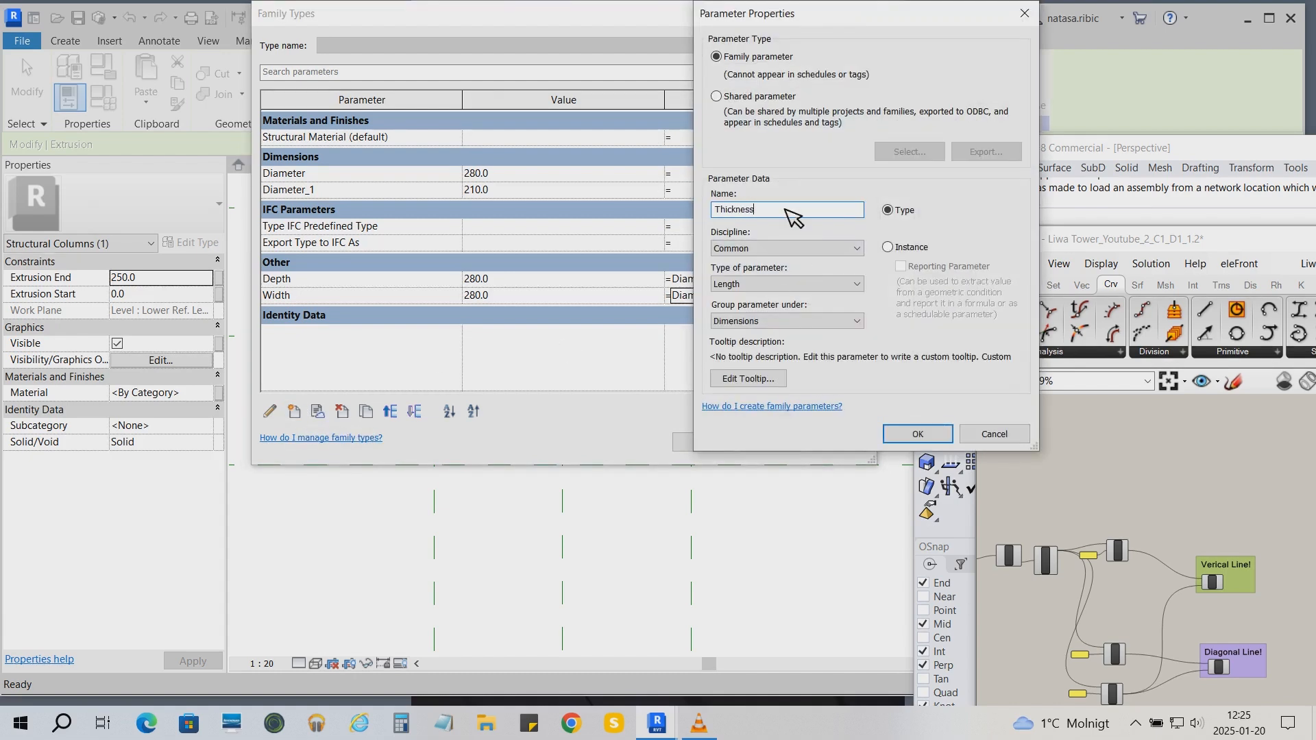
{"action": "left_click", "coordinate": [917, 434]}
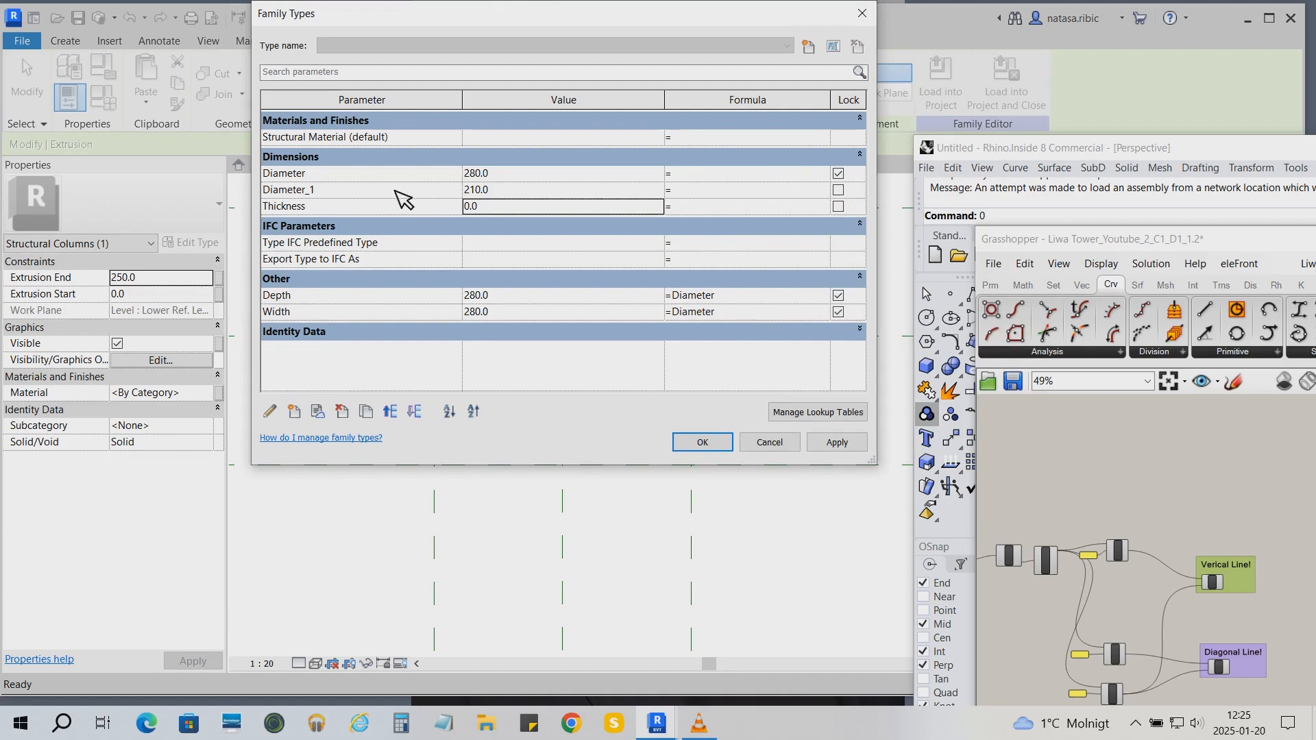
{"action": "left_click", "coordinate": [538, 205]}
{"action": "type", "text": "10"}
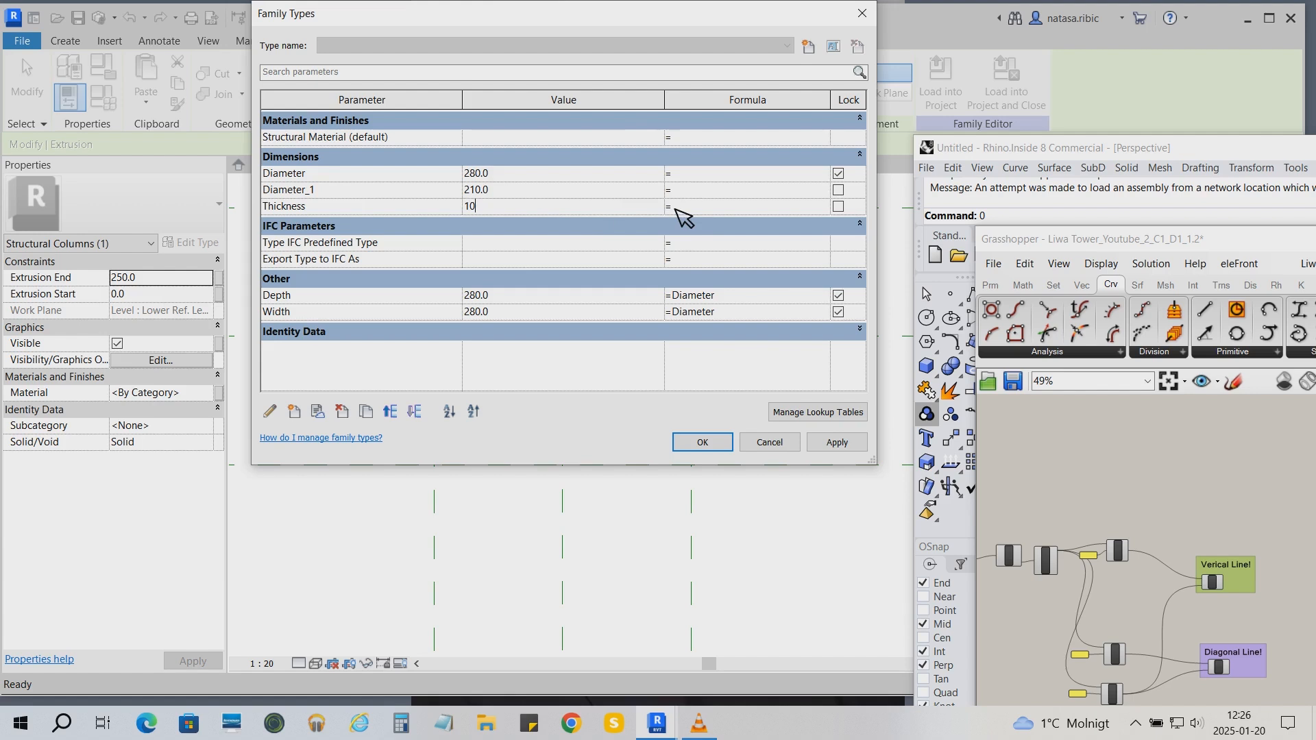
- Set the formula of Diameter_1 to Diameter - Thickness and apply it to the family
{"action": "left_click", "coordinate": [737, 192]}
{"action": "type", "text": "ckness"}
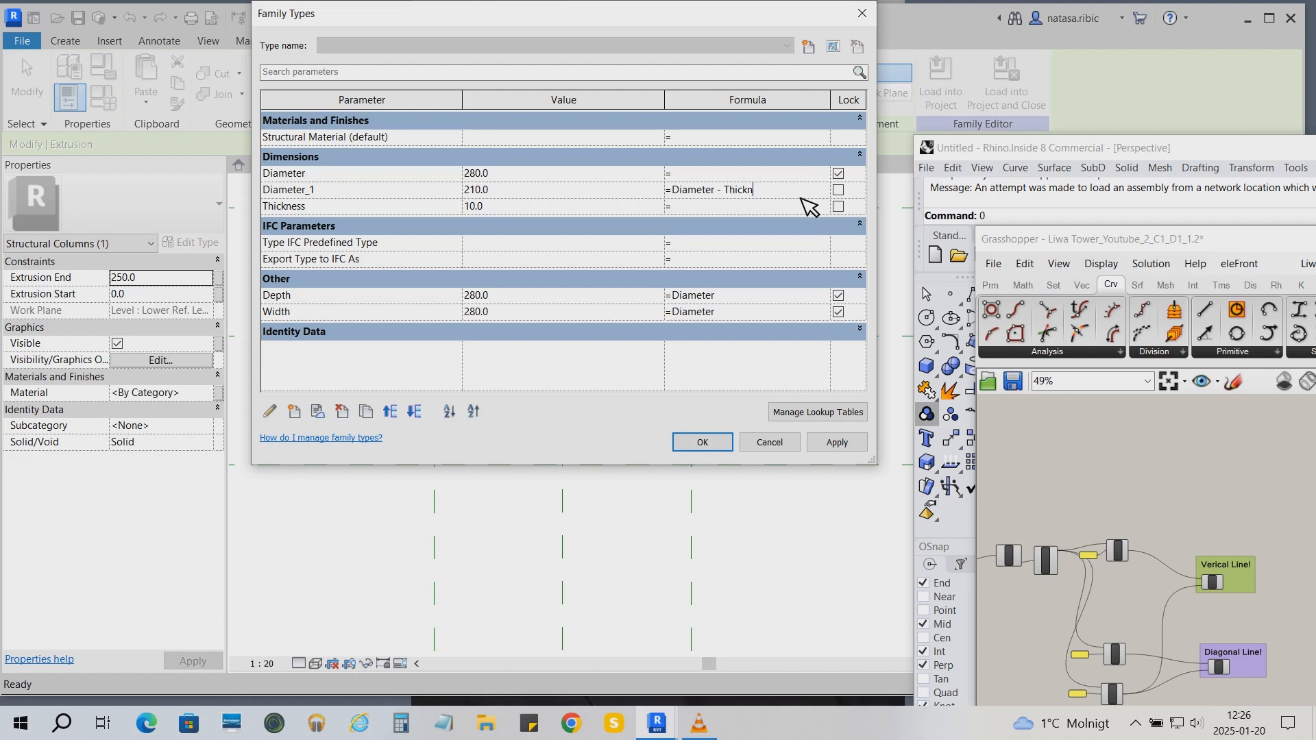
{"action": "left_click", "coordinate": [723, 444]}
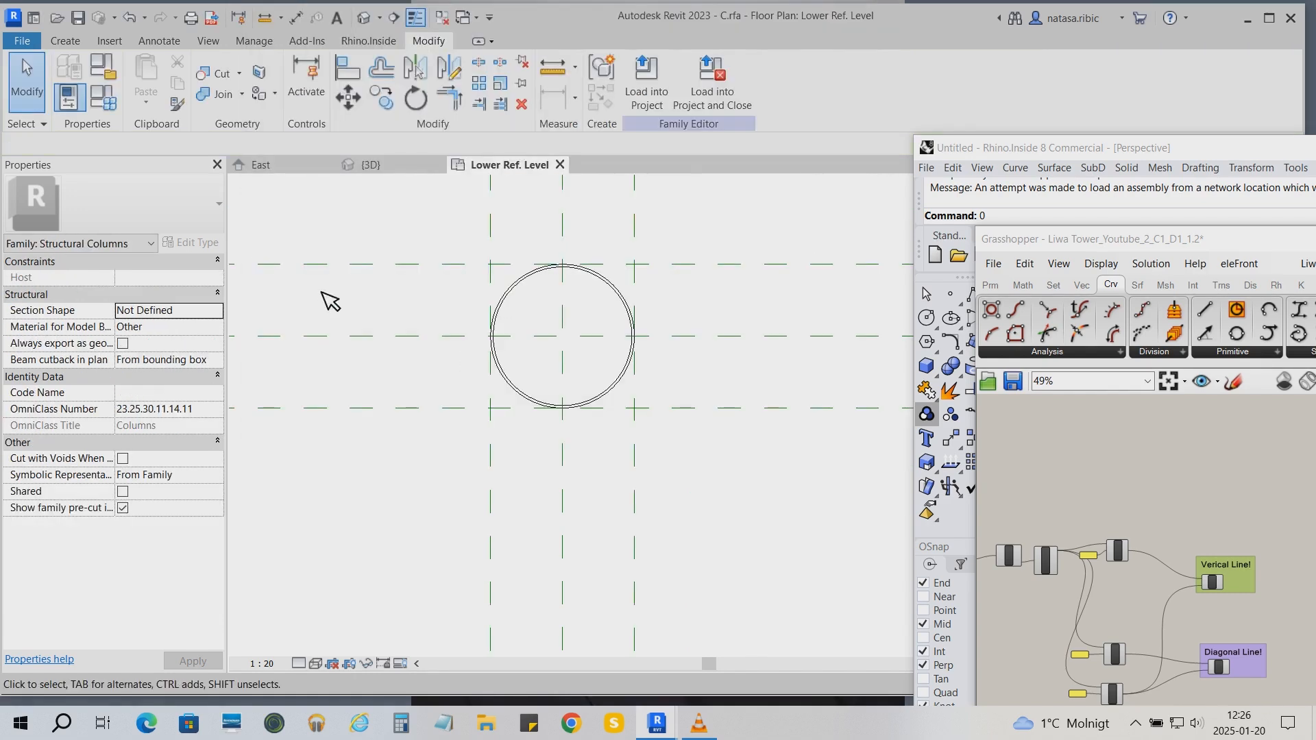
{"action": "left_click", "coordinate": [103, 98]}
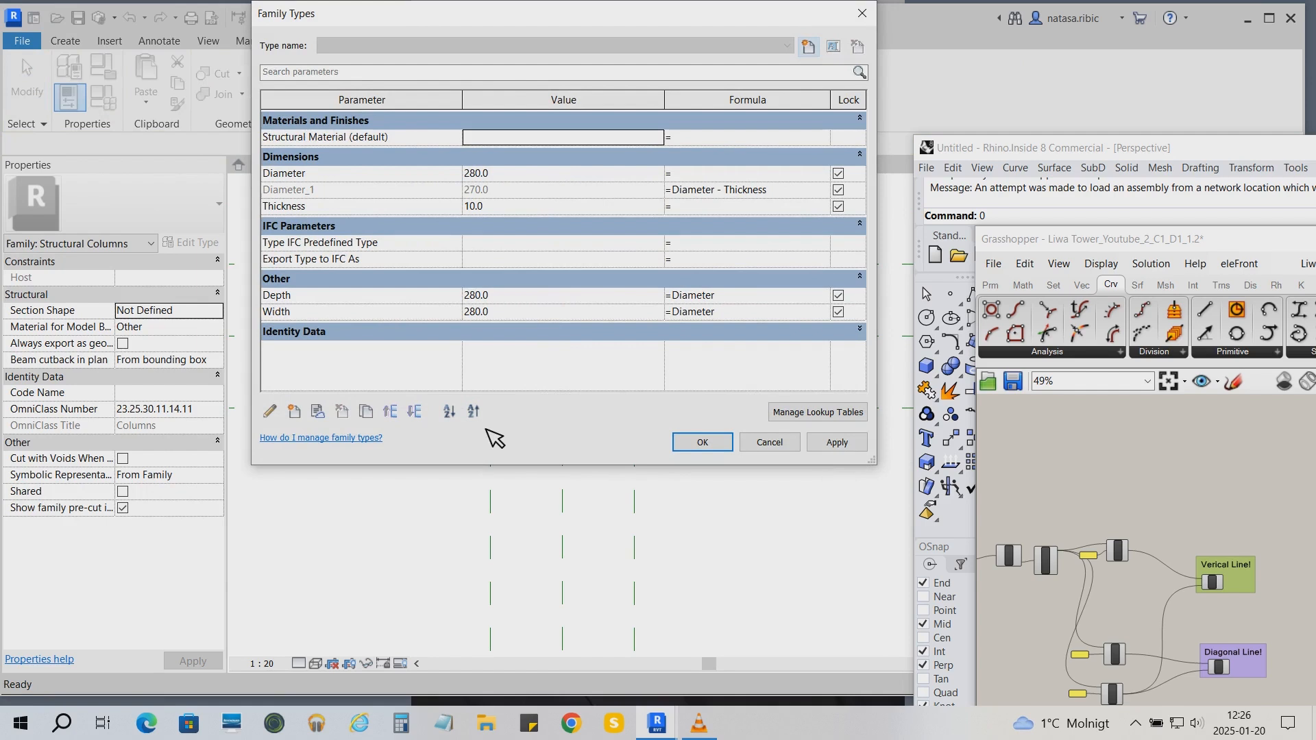
{"action": "left_click", "coordinate": [703, 443]}
- Stretch the hollow column extrusion upward to about 3477 high in the Front elevation
{"action": "left_click_drag", "start_coordinate": [1181, 240], "coordinate": [1138, 474]}
{"action": "left_click_drag", "start_coordinate": [1125, 148], "coordinate": [1124, 373]}
{"action": "left_click_drag", "start_coordinate": [1129, 477], "coordinate": [1131, 535]}
{"action": "left_click_drag", "start_coordinate": [1127, 374], "coordinate": [1121, 453]}
{"action": "double_click", "coordinate": [1107, 317]}
{"action": "scroll", "coordinate": [556, 624], "scroll_direction": "up", "scroll_amount": 5}
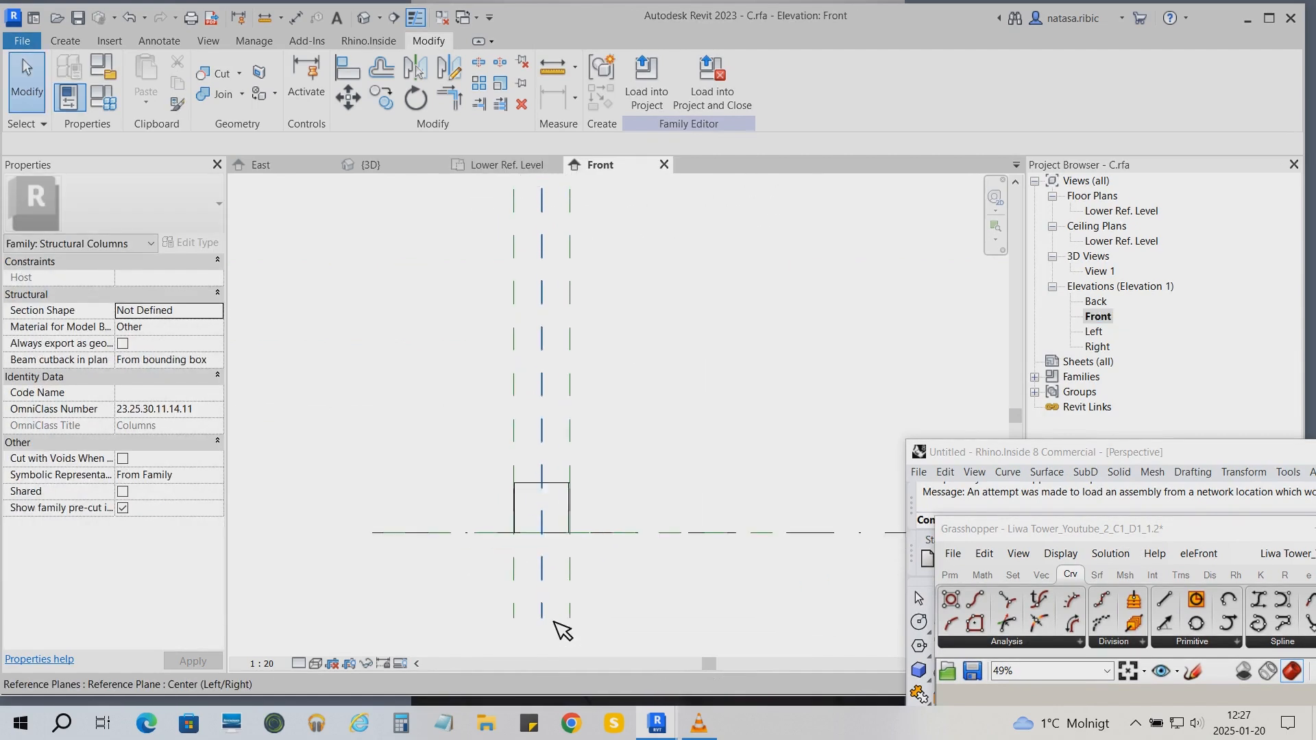
{"action": "left_click", "coordinate": [557, 468]}
{"action": "left_click_drag", "start_coordinate": [542, 431], "coordinate": [568, 220]}
{"action": "scroll", "coordinate": [587, 535], "scroll_direction": "down", "scroll_amount": 4}
{"action": "scroll", "coordinate": [591, 534], "scroll_direction": "down", "scroll_amount": 1}
{"action": "left_click_drag", "start_coordinate": [562, 430], "coordinate": [564, 223]}
- Associate the extrusion's end with a new instance parameter named C_centerline_length
{"action": "left_click", "coordinate": [220, 278]}
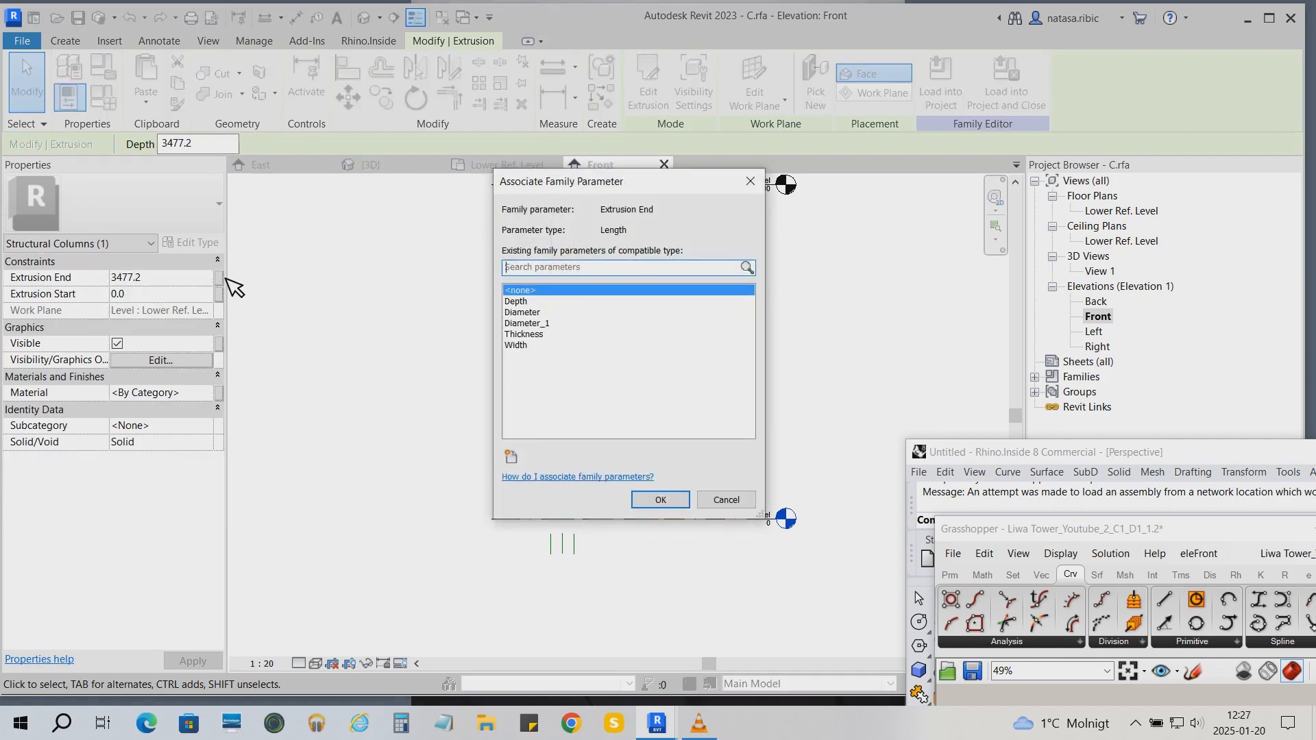
{"action": "left_click", "coordinate": [510, 455]}
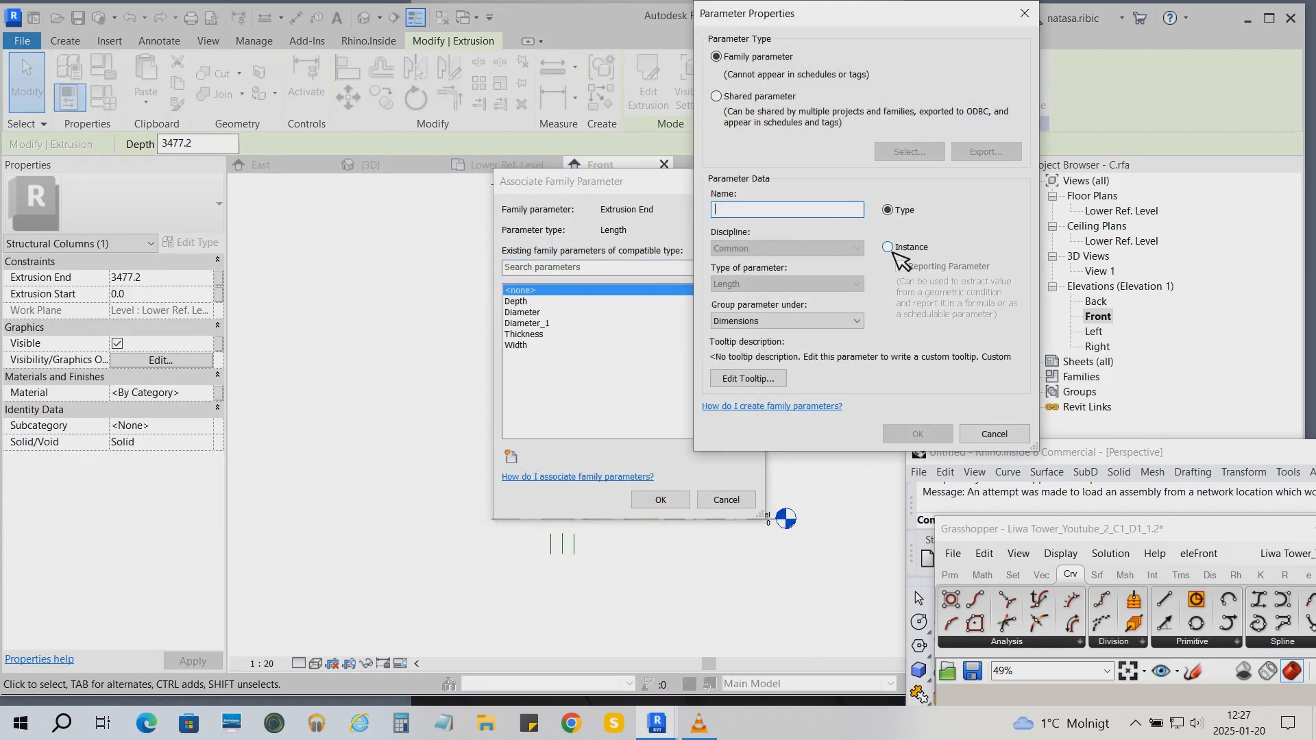
{"action": "left_click", "coordinate": [890, 247]}
{"action": "type", "text": "C_cent"}
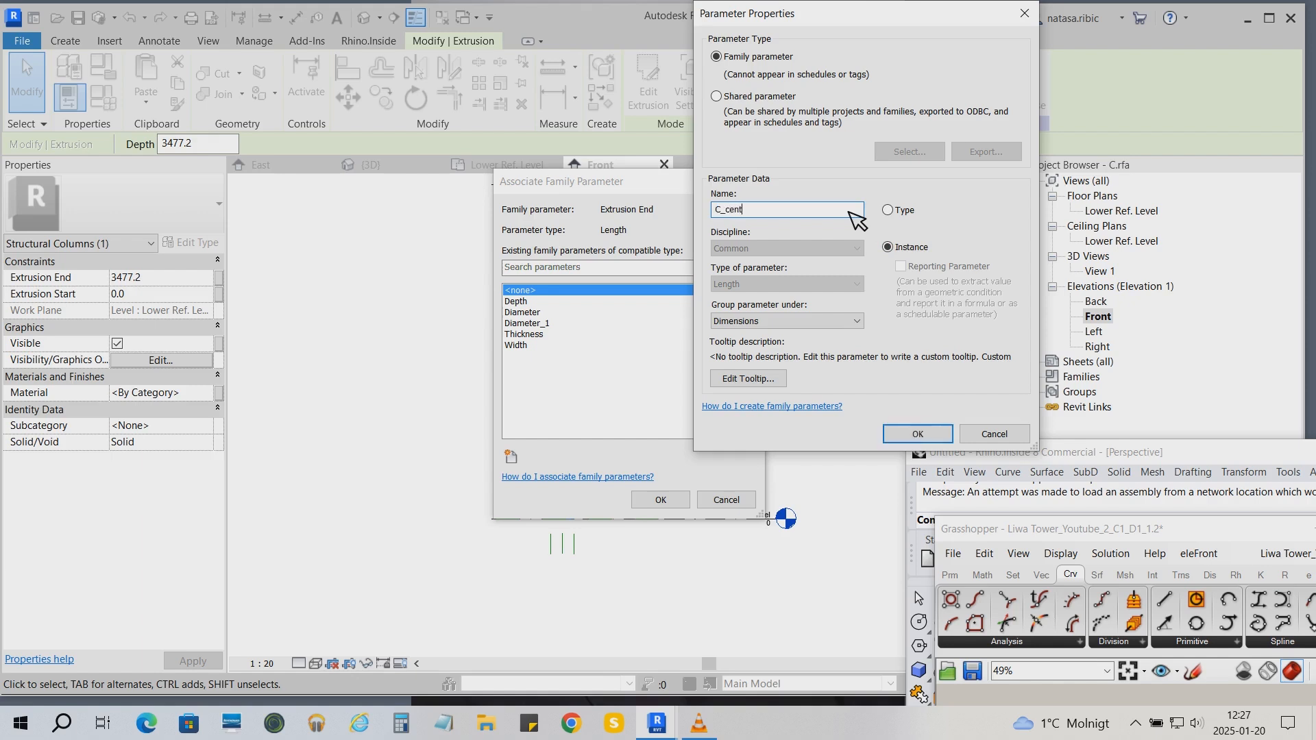
{"action": "type", "text": "erline_length"}
{"action": "left_click", "coordinate": [917, 434]}
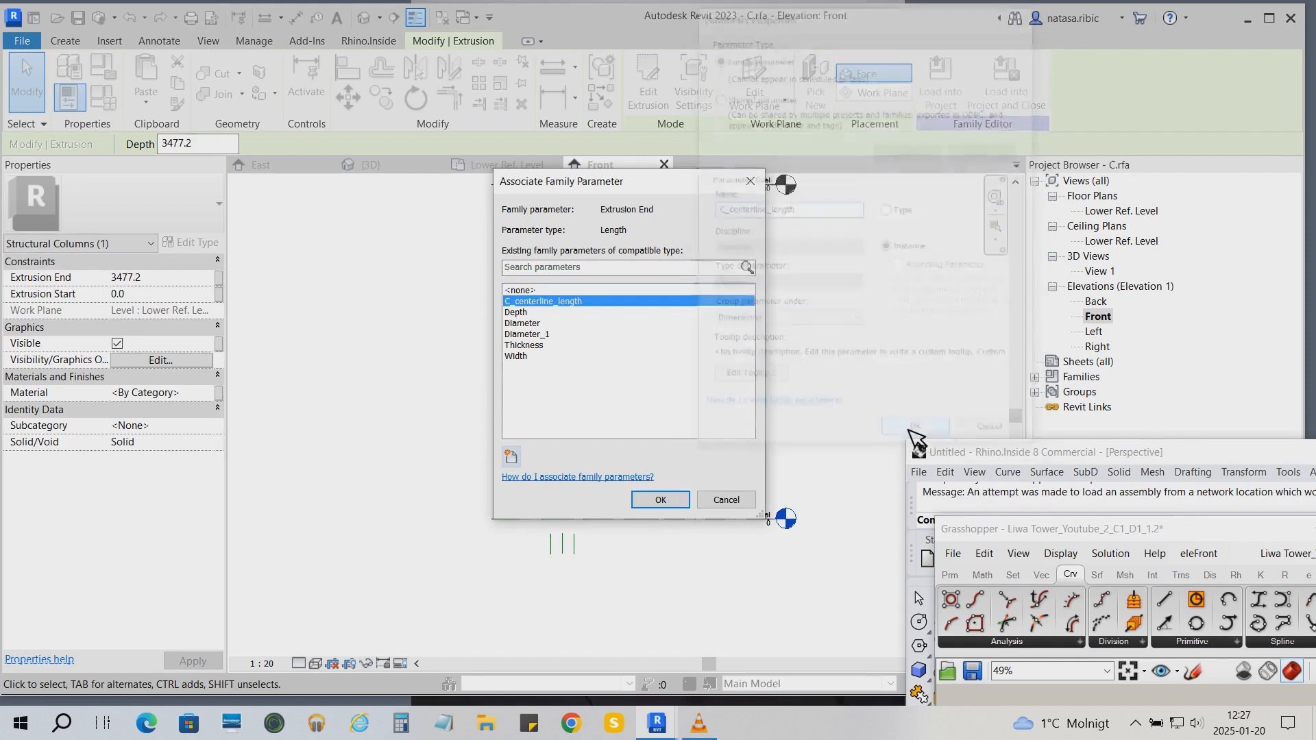
{"action": "left_click", "coordinate": [676, 506]}
- Rearrange the Rhino and Grasshopper windows to uncover the family editor's commands, and save the column family
{"action": "left_click_drag", "start_coordinate": [1048, 452], "coordinate": [706, 117]}
{"action": "left_click_drag", "start_coordinate": [963, 384], "coordinate": [885, 92]}
{"action": "scroll", "coordinate": [728, 370], "scroll_direction": "down", "scroll_amount": 5}
{"action": "left_click_drag", "start_coordinate": [696, 122], "coordinate": [752, 120]}
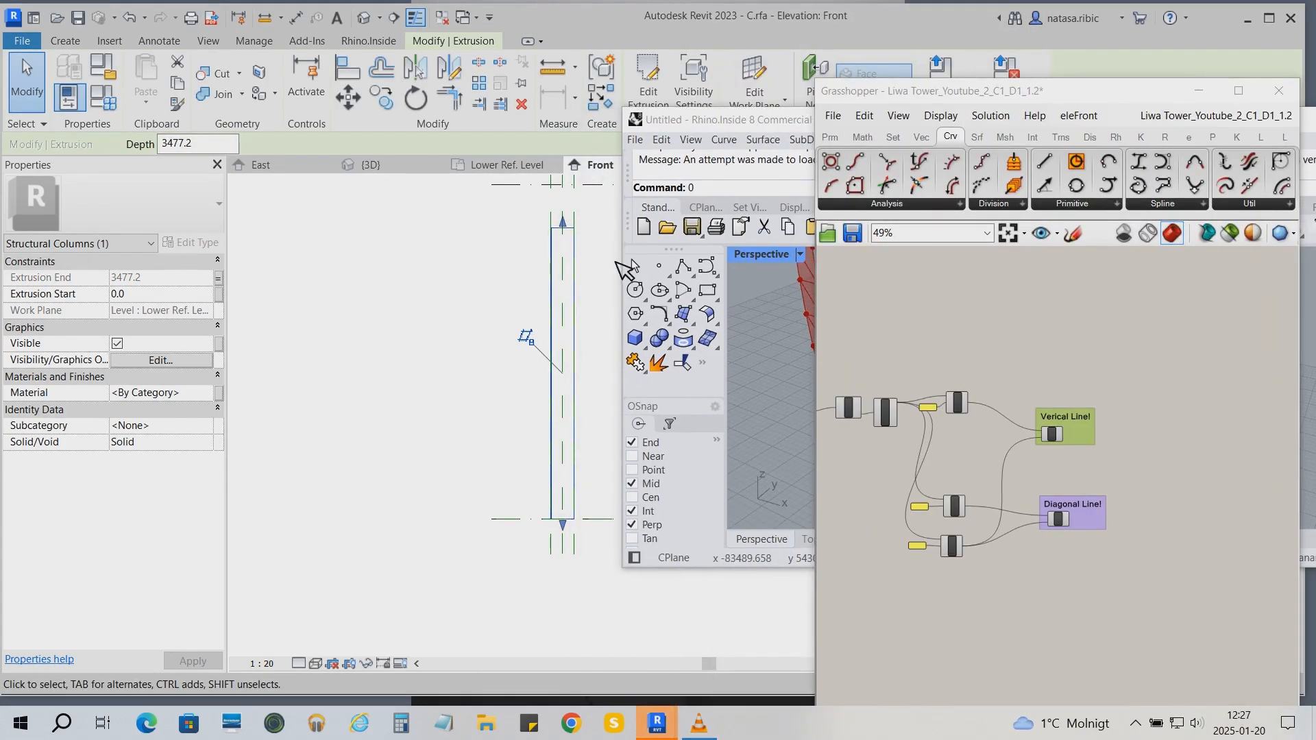
{"action": "left_click_drag", "start_coordinate": [905, 103], "coordinate": [914, 208]}
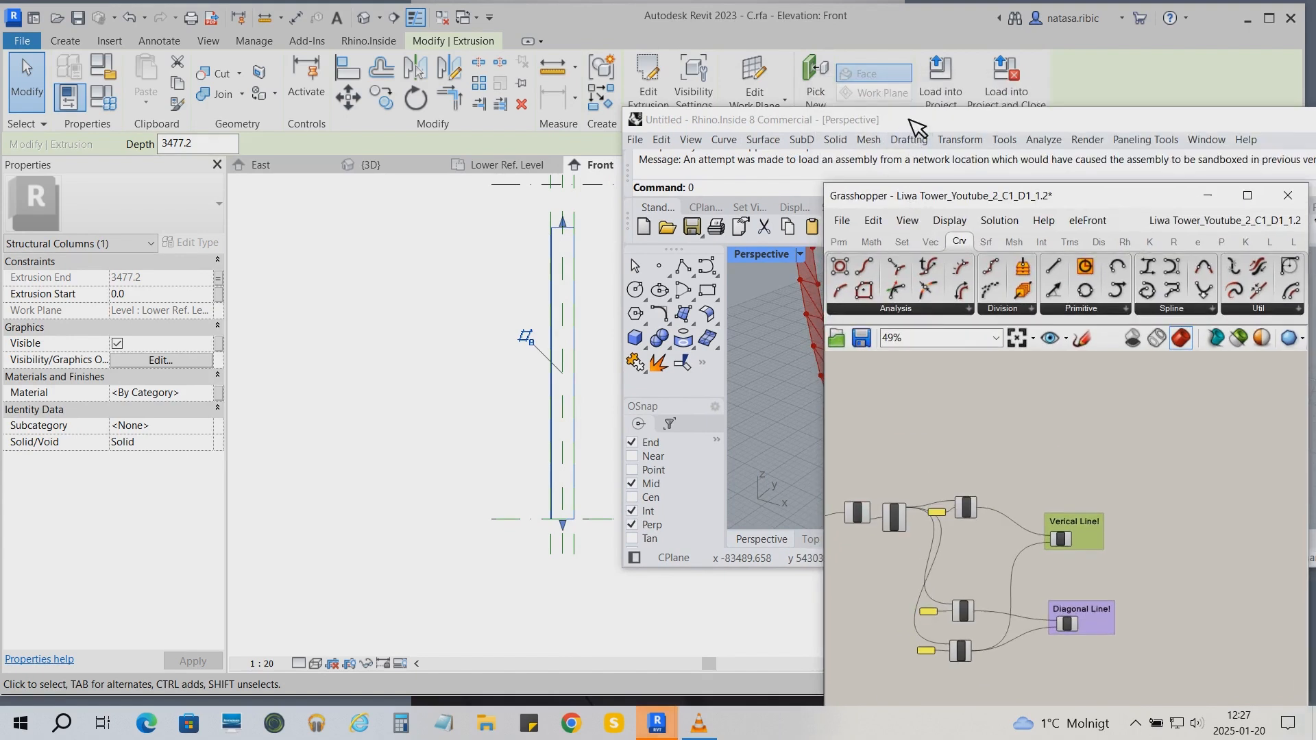
{"action": "left_click_drag", "start_coordinate": [913, 122], "coordinate": [930, 155]}
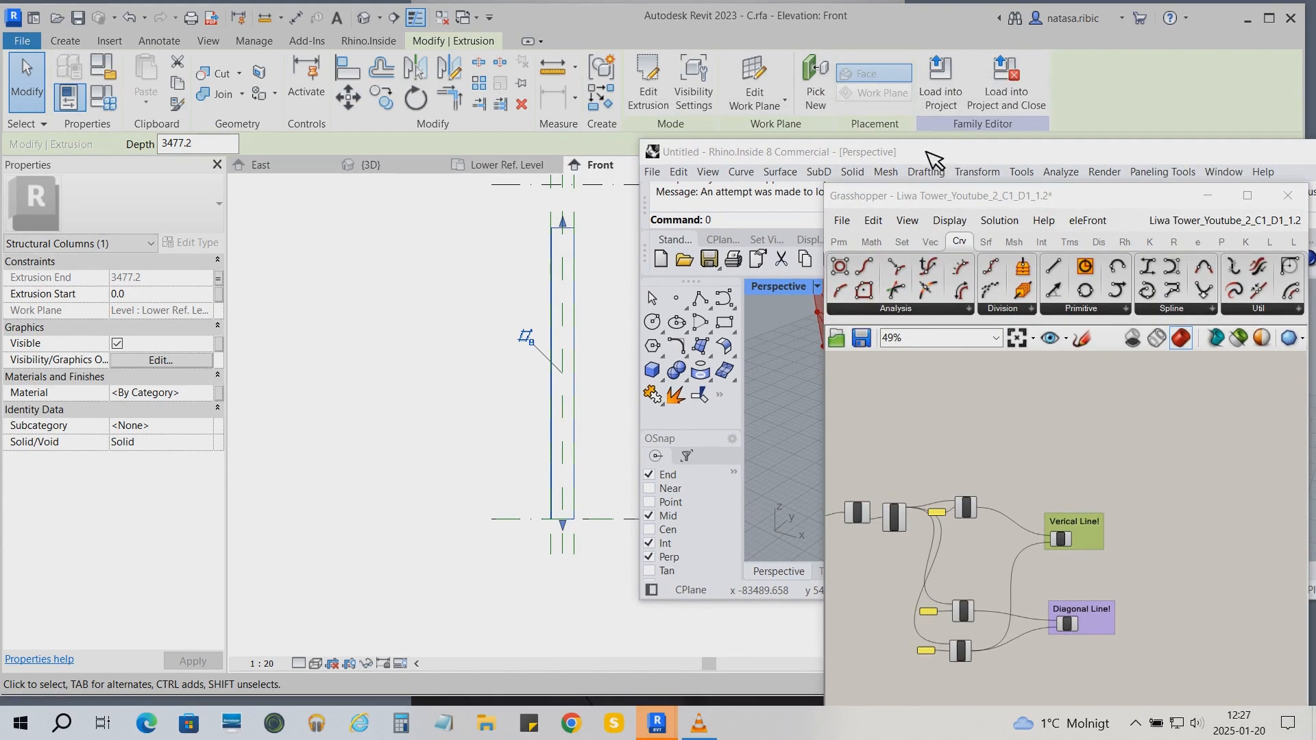
{"action": "left_click", "coordinate": [81, 18]}
{"action": "key", "text": "Escape"}
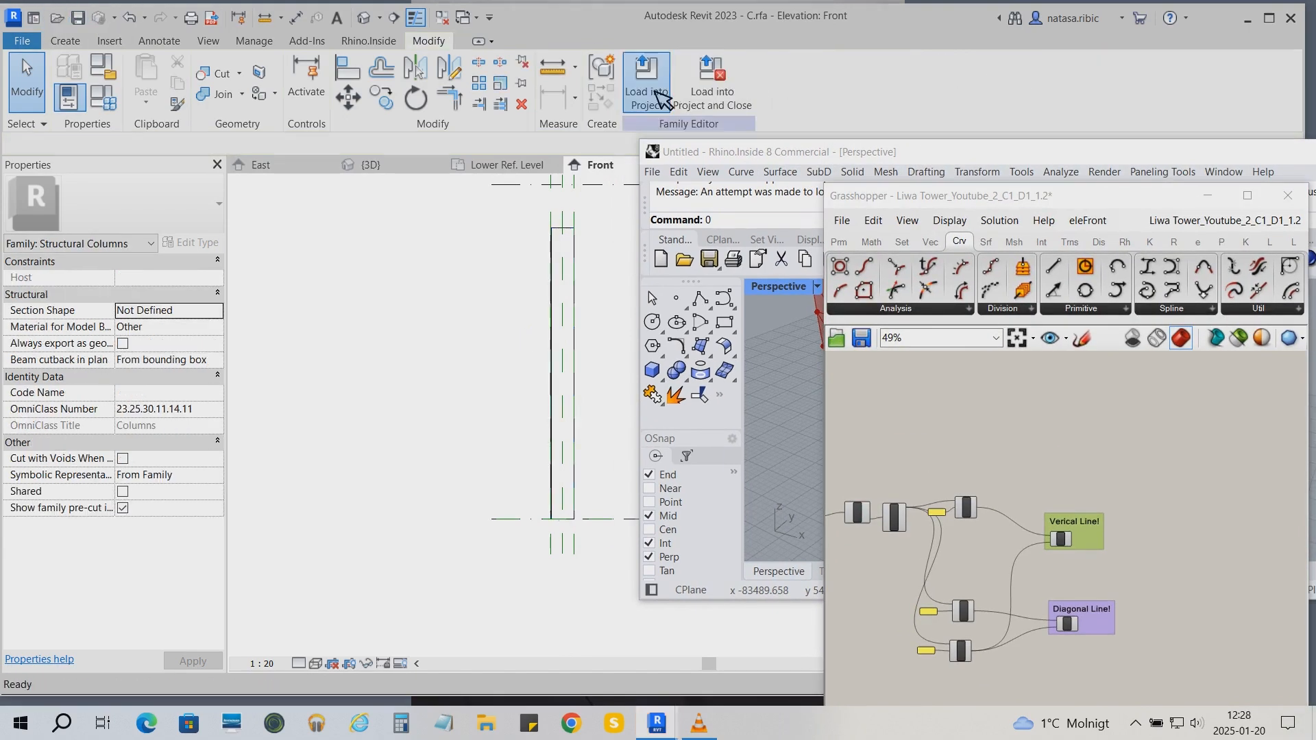
- Load the column family into the YouTube_2_C1-D1_1.2 project, open the {3D} view and cancel the manual column placement
{"action": "left_click", "coordinate": [647, 82]}
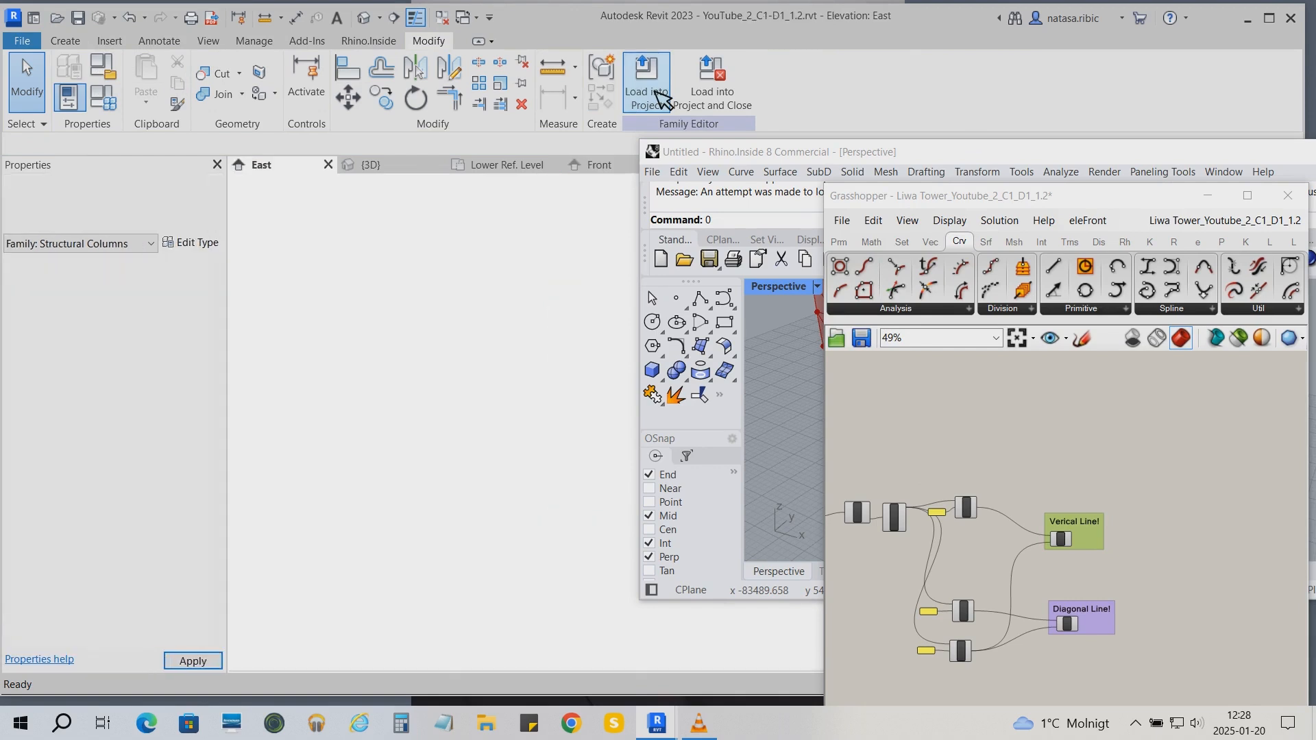
{"action": "left_click", "coordinate": [1062, 385]}
{"action": "left_click", "coordinate": [1004, 412]}
{"action": "left_click", "coordinate": [1015, 484]}
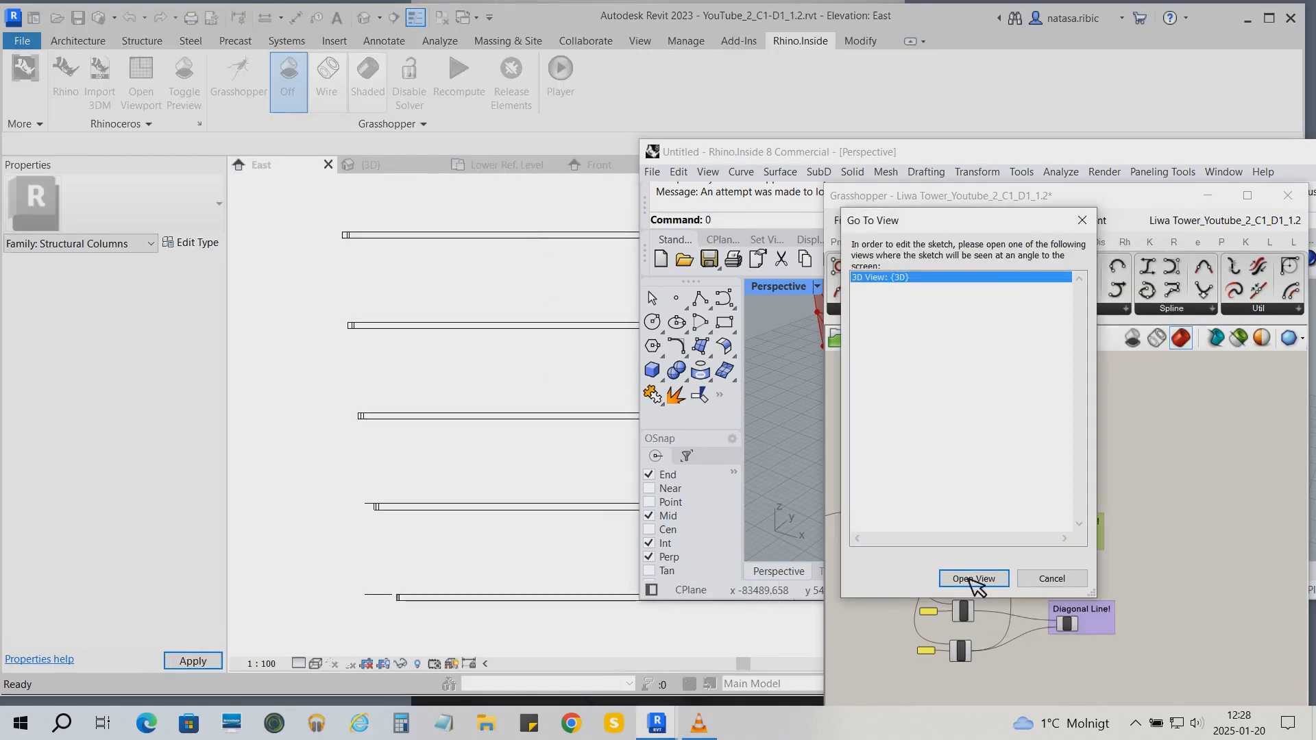
{"action": "left_click", "coordinate": [975, 579]}
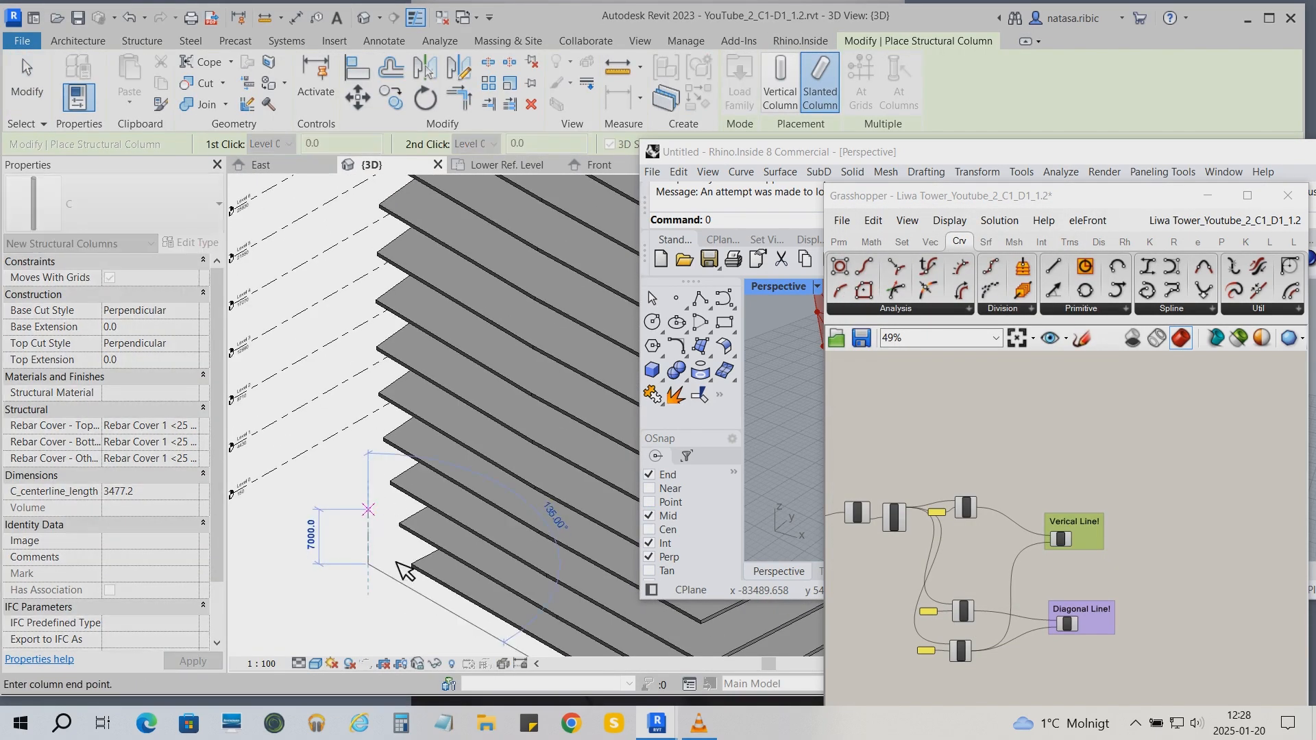
{"action": "left_click", "coordinate": [1250, 667]}
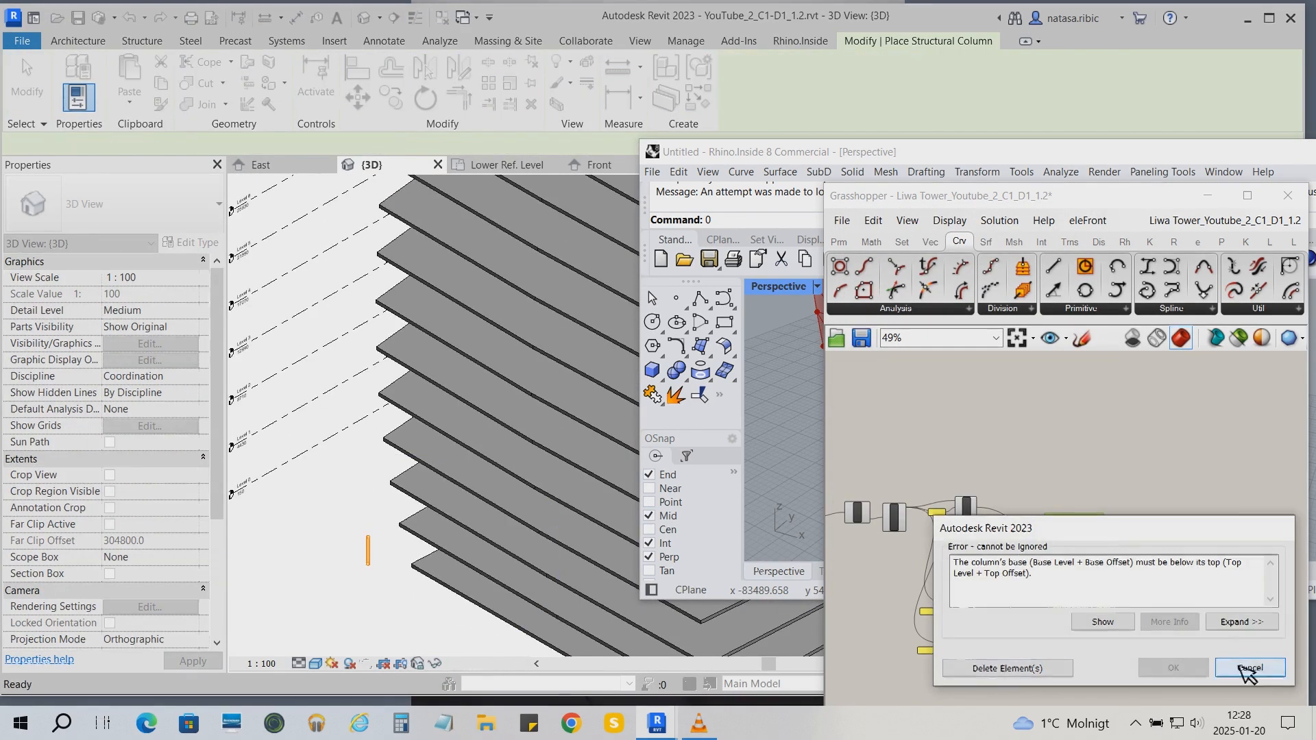
- In Grasshopper, place an Add Structural Column component beside the vertical line group
{"action": "left_click_drag", "start_coordinate": [1130, 197], "coordinate": [1007, 147]}
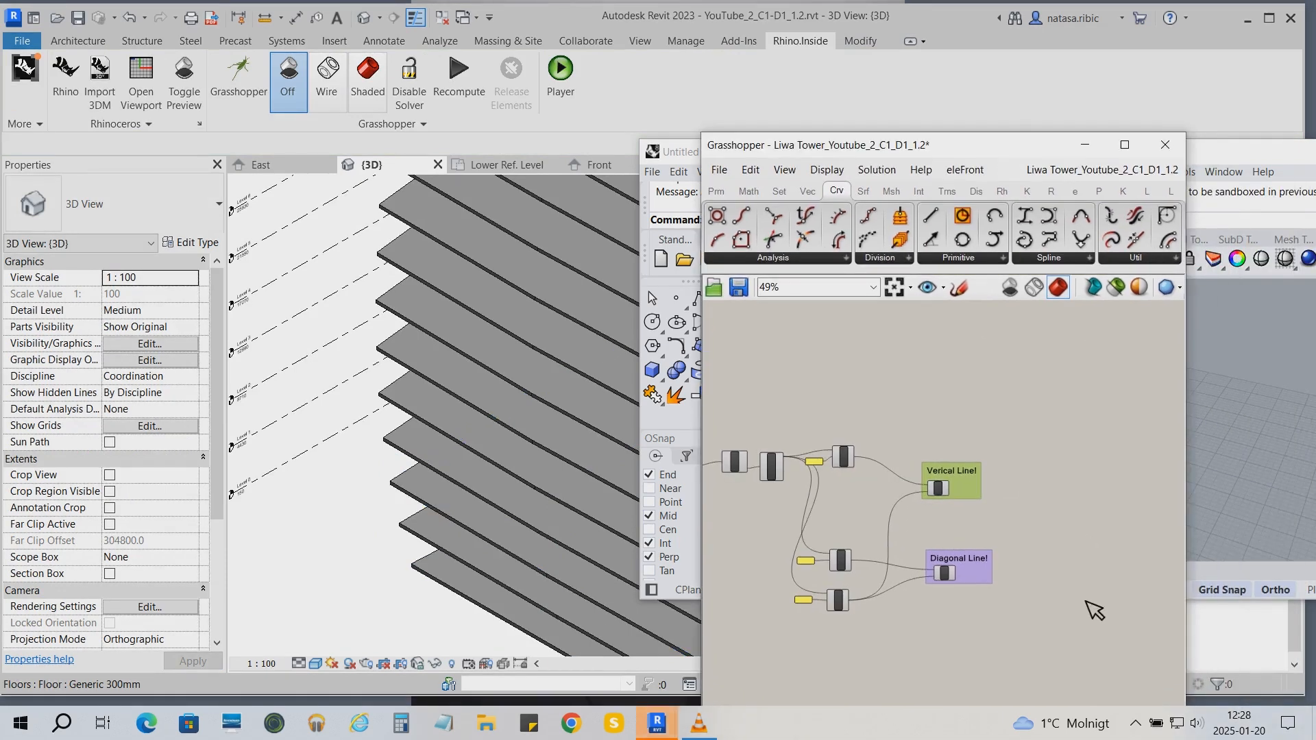
{"action": "left_click", "coordinate": [1051, 191]}
{"action": "left_click", "coordinate": [1124, 261]}
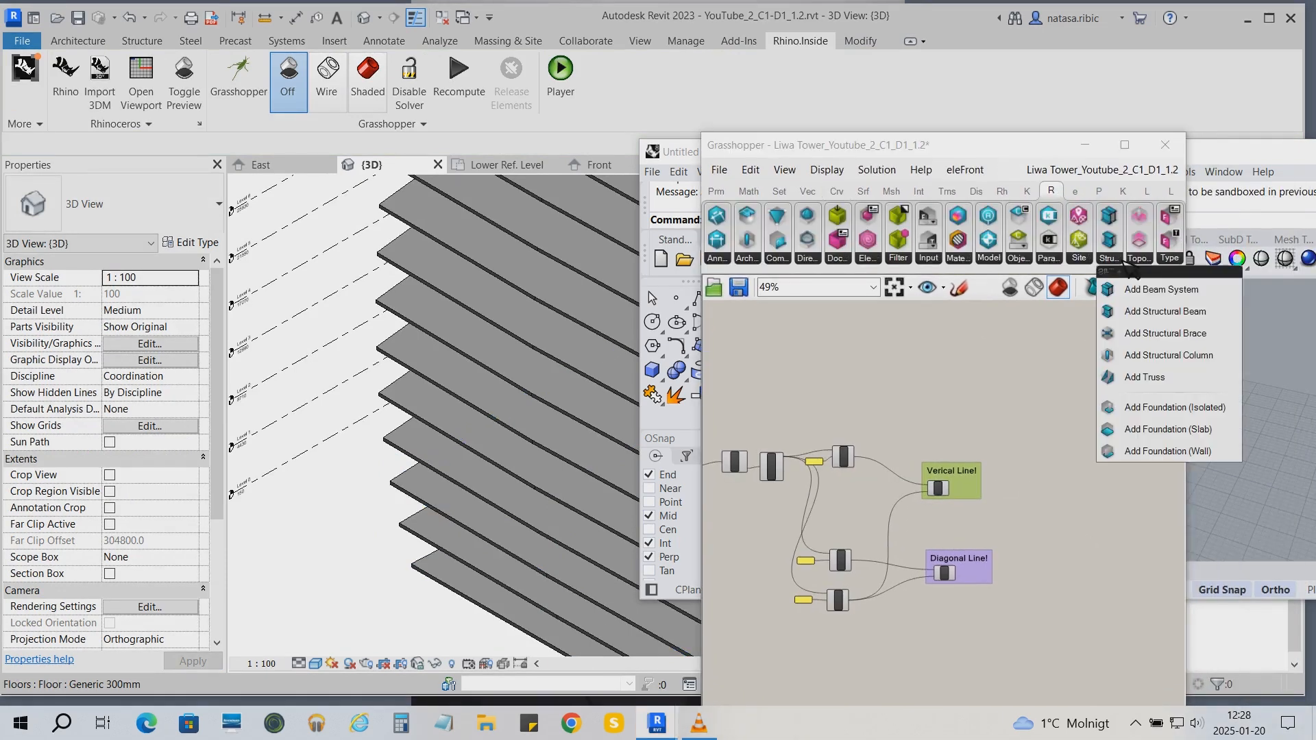
{"action": "left_click", "coordinate": [1174, 355]}
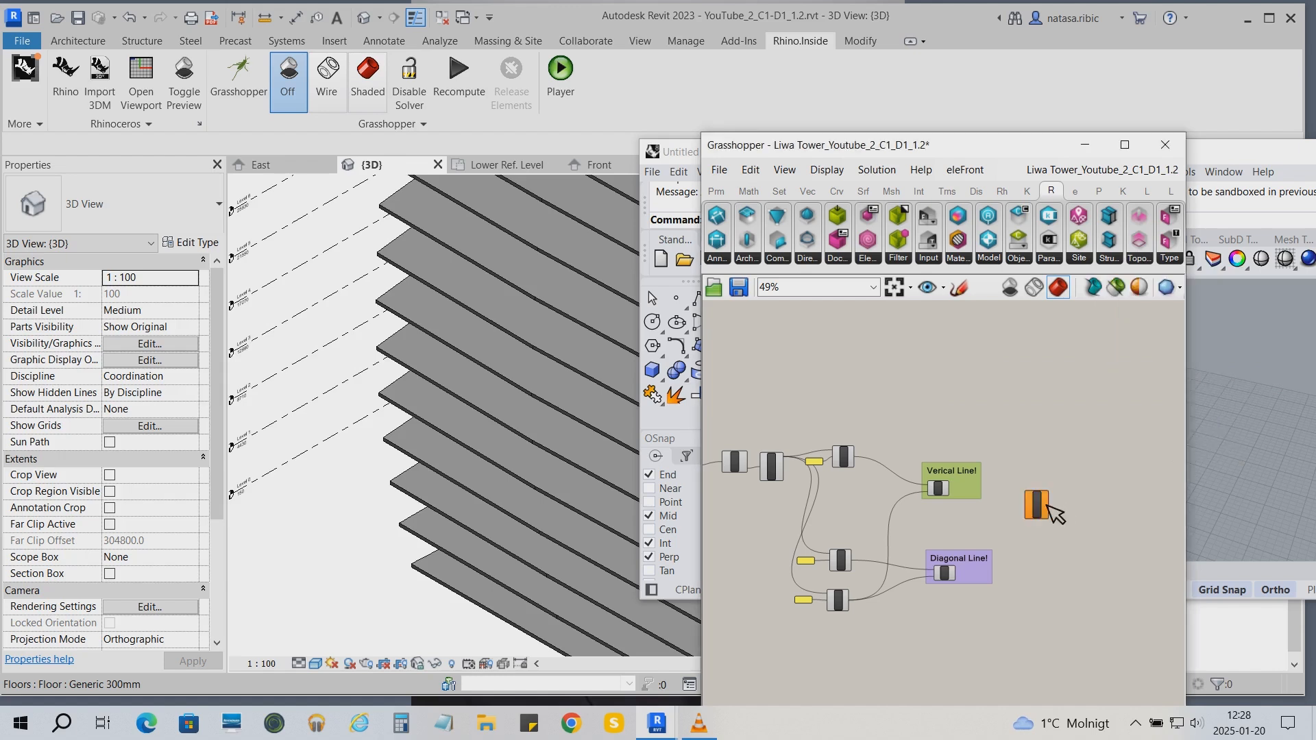
{"action": "left_click", "coordinate": [1031, 506]}
{"action": "scroll", "coordinate": [1035, 549], "scroll_direction": "up", "scroll_amount": 4}
{"action": "left_click_drag", "start_coordinate": [1081, 438], "coordinate": [1085, 447]}
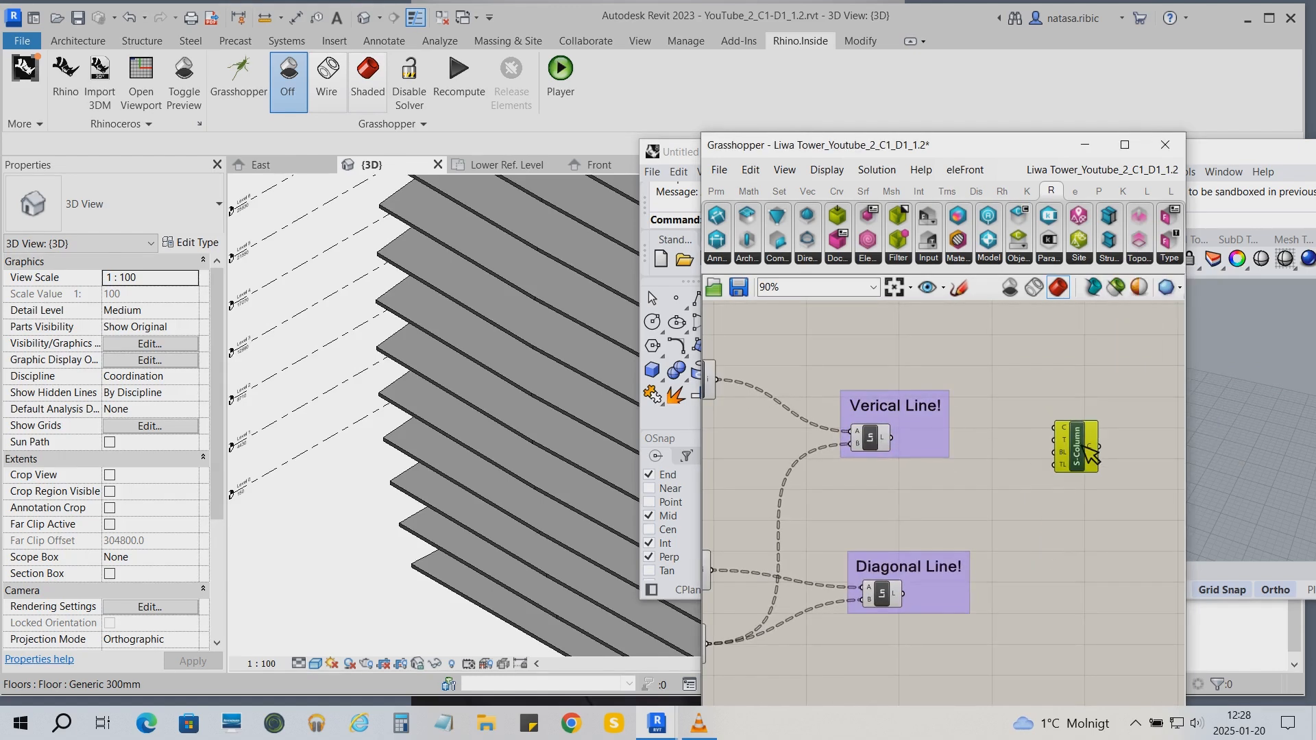
- Connect the vertical Line output to the structural column component's curve input to generate the columns in Revit
{"action": "left_click", "coordinate": [876, 438]}
{"action": "left_click_drag", "start_coordinate": [935, 145], "coordinate": [1104, 162]}
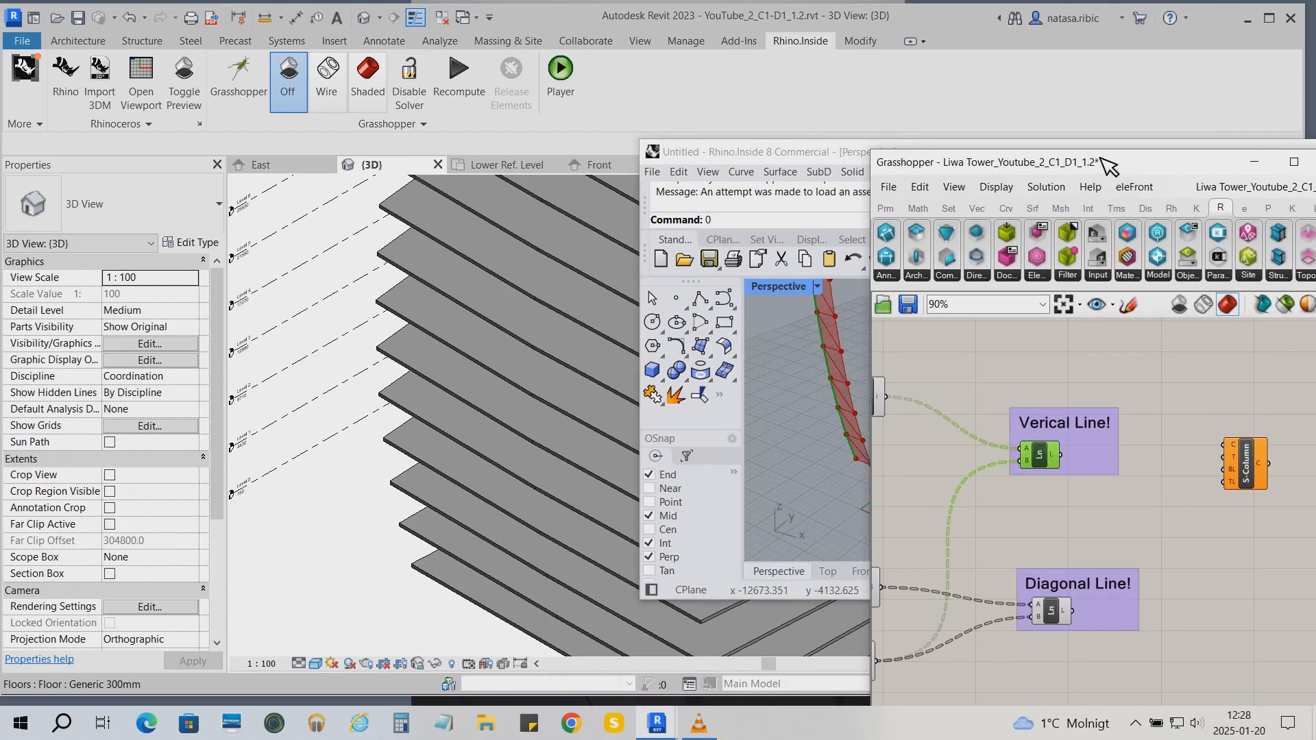
{"action": "left_click_drag", "start_coordinate": [816, 151], "coordinate": [731, 110]}
{"action": "left_click_drag", "start_coordinate": [1061, 455], "coordinate": [1224, 446]}
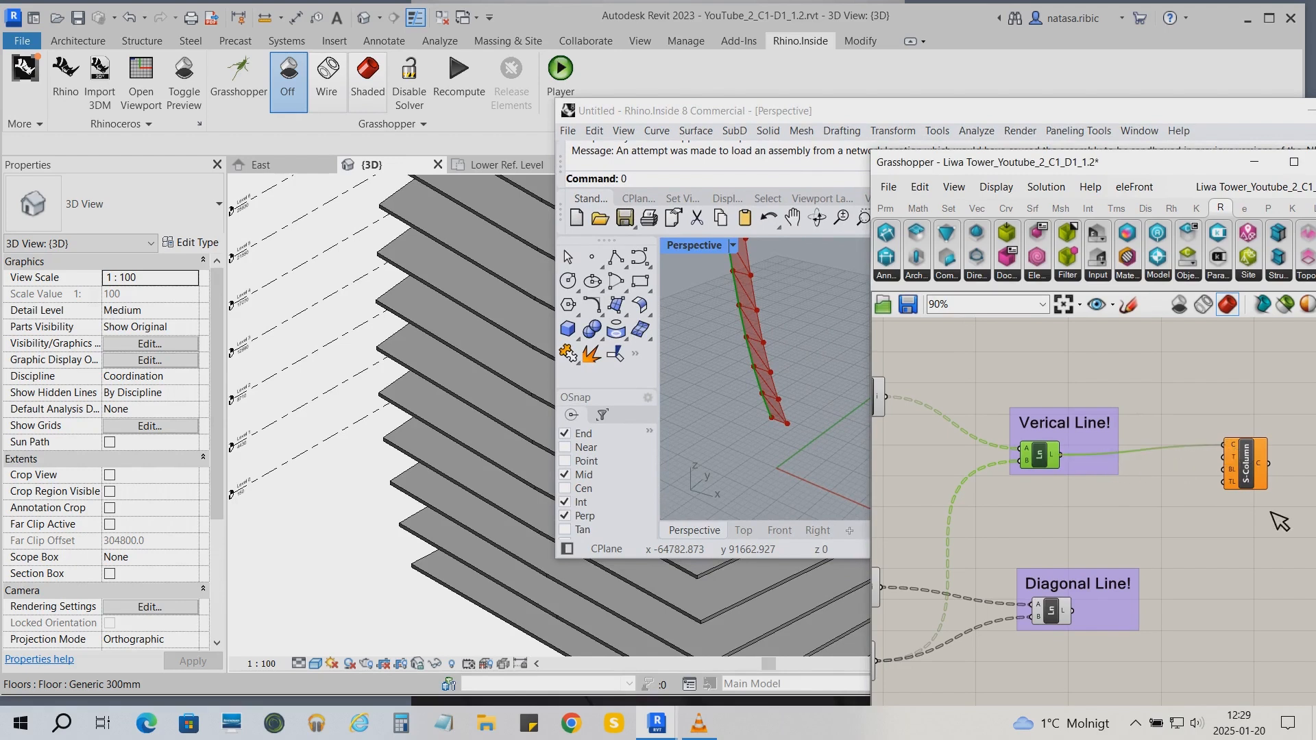
{"action": "right_click", "coordinate": [1243, 456]}
{"action": "left_click", "coordinate": [1069, 513]}
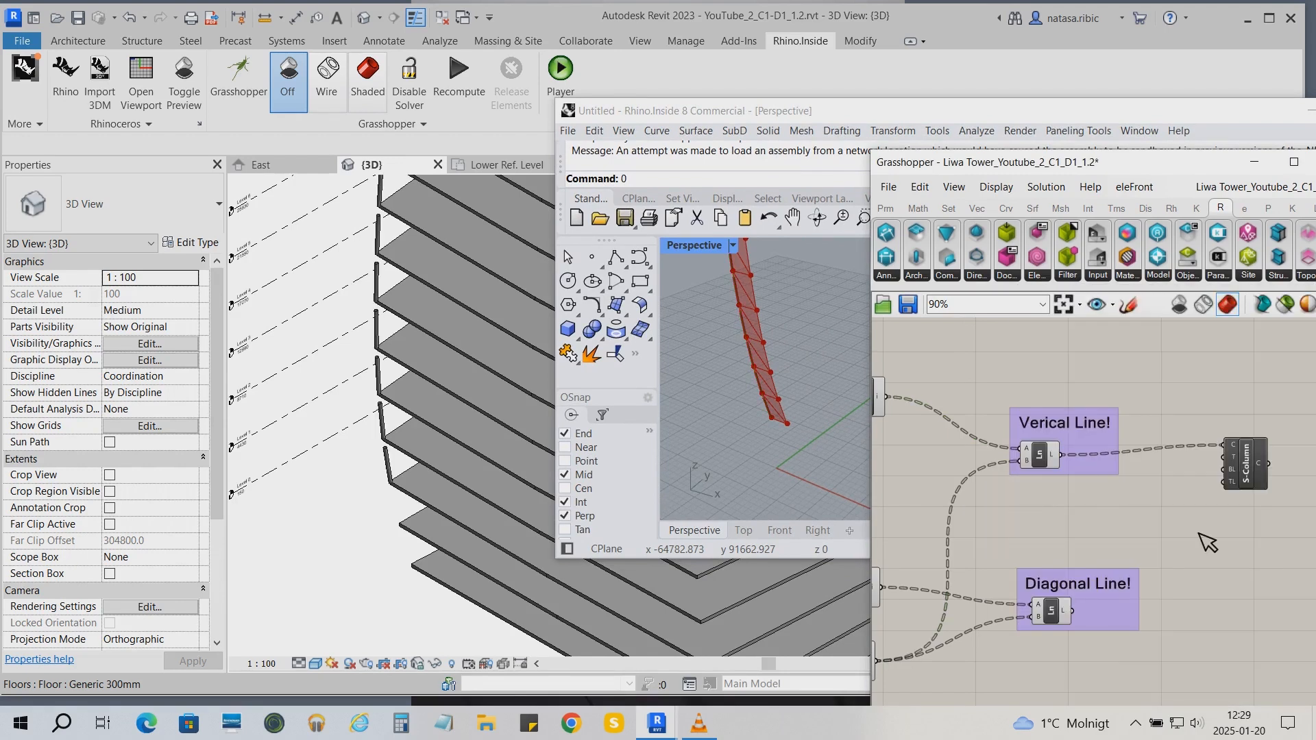
- Place an Element Parameter component beside the structural column component
{"action": "left_click_drag", "start_coordinate": [1118, 463], "coordinate": [1107, 459]}
{"action": "right_click_drag", "start_coordinate": [1202, 520], "coordinate": [1154, 489]}
{"action": "left_click", "coordinate": [1052, 276]}
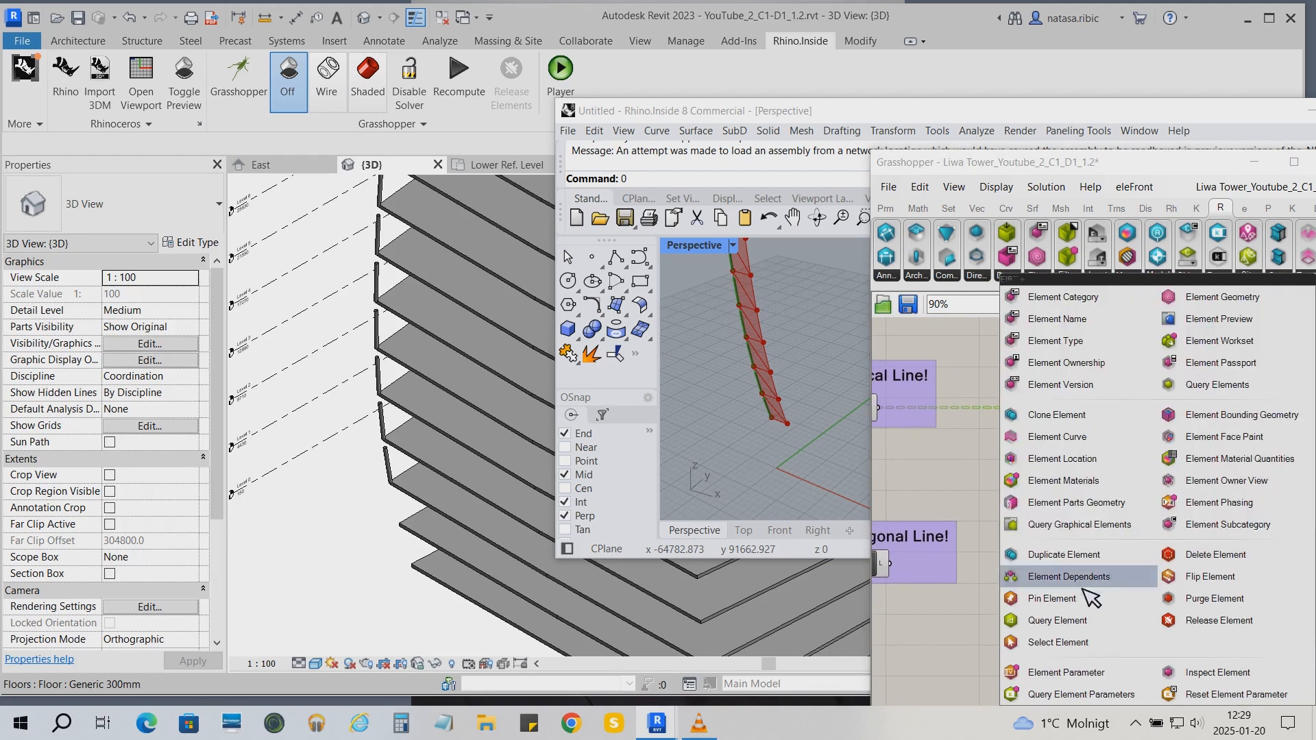
{"action": "left_click_drag", "start_coordinate": [1109, 679], "coordinate": [1201, 449]}
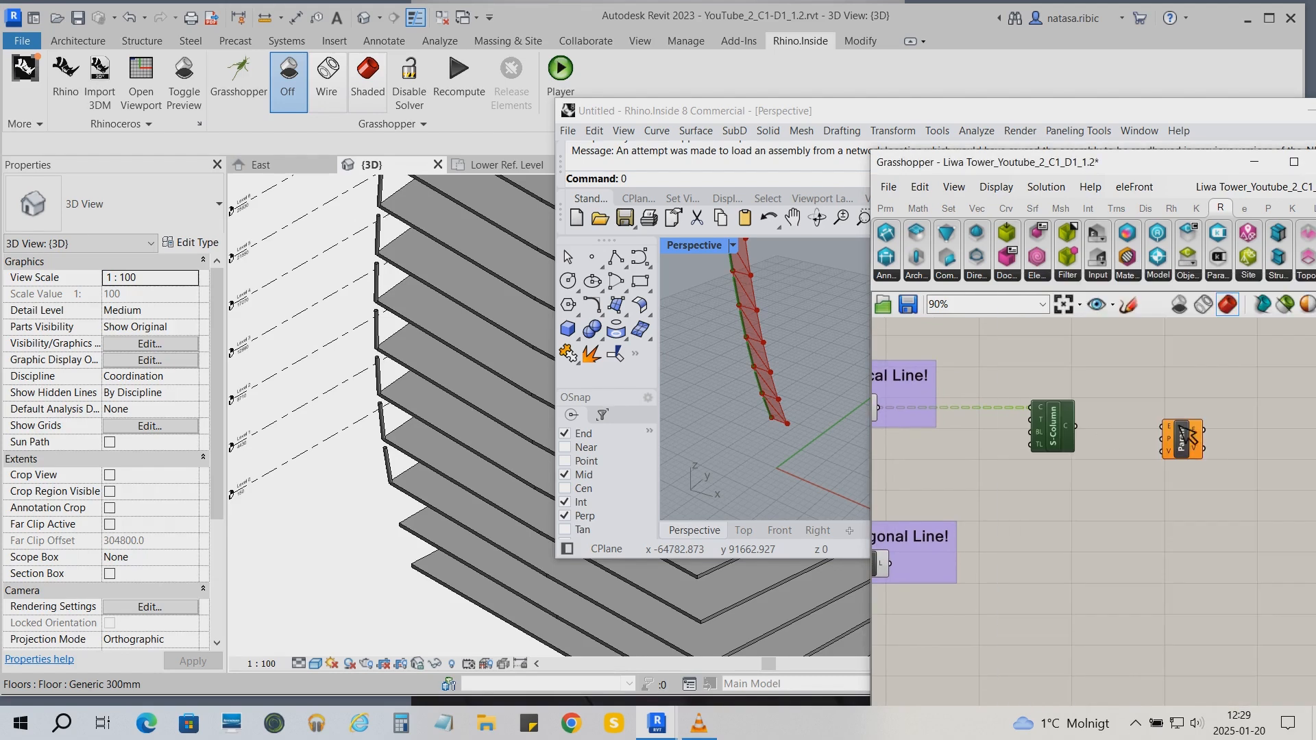
- Connect the structural column output to the Element Parameter component and feed its parameter name from a panel reading C_centerline_length
{"action": "left_click_drag", "start_coordinate": [1075, 426], "coordinate": [1165, 426]}
{"action": "scroll", "coordinate": [1196, 497], "scroll_direction": "up", "scroll_amount": 1}
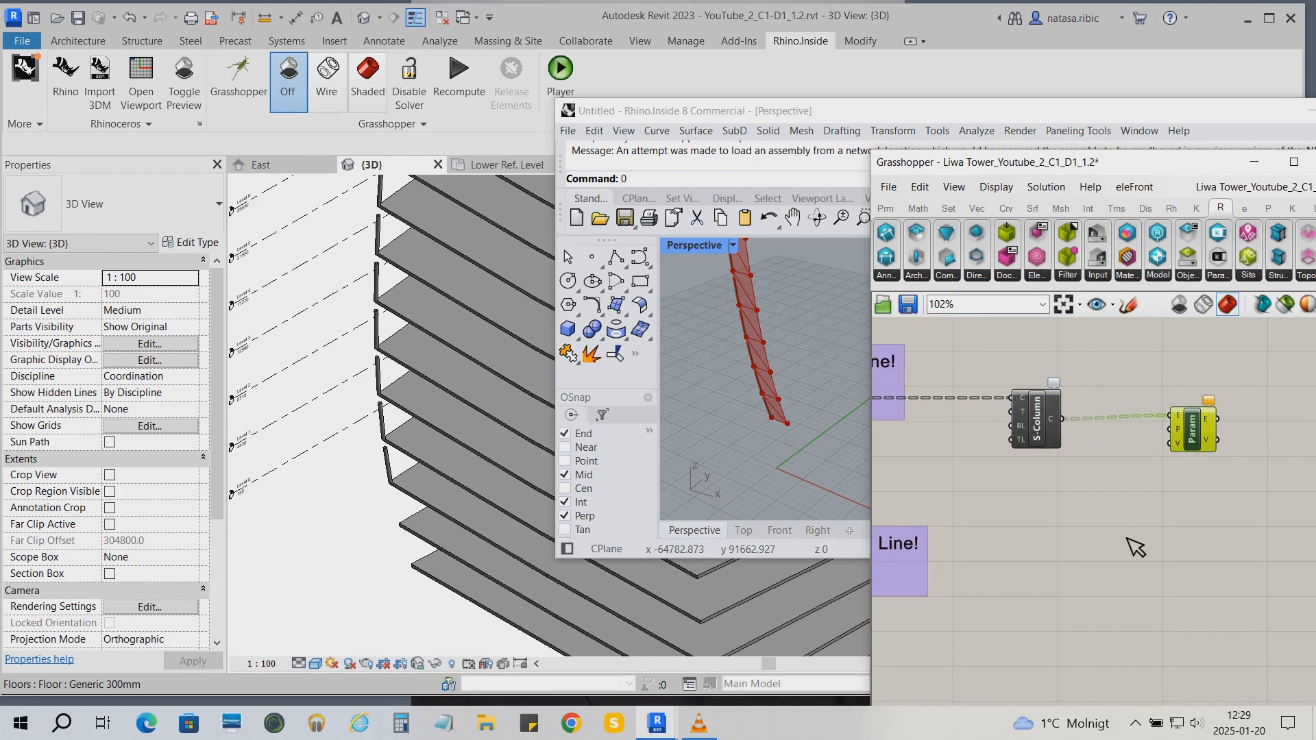
{"action": "left_click", "coordinate": [886, 208]}
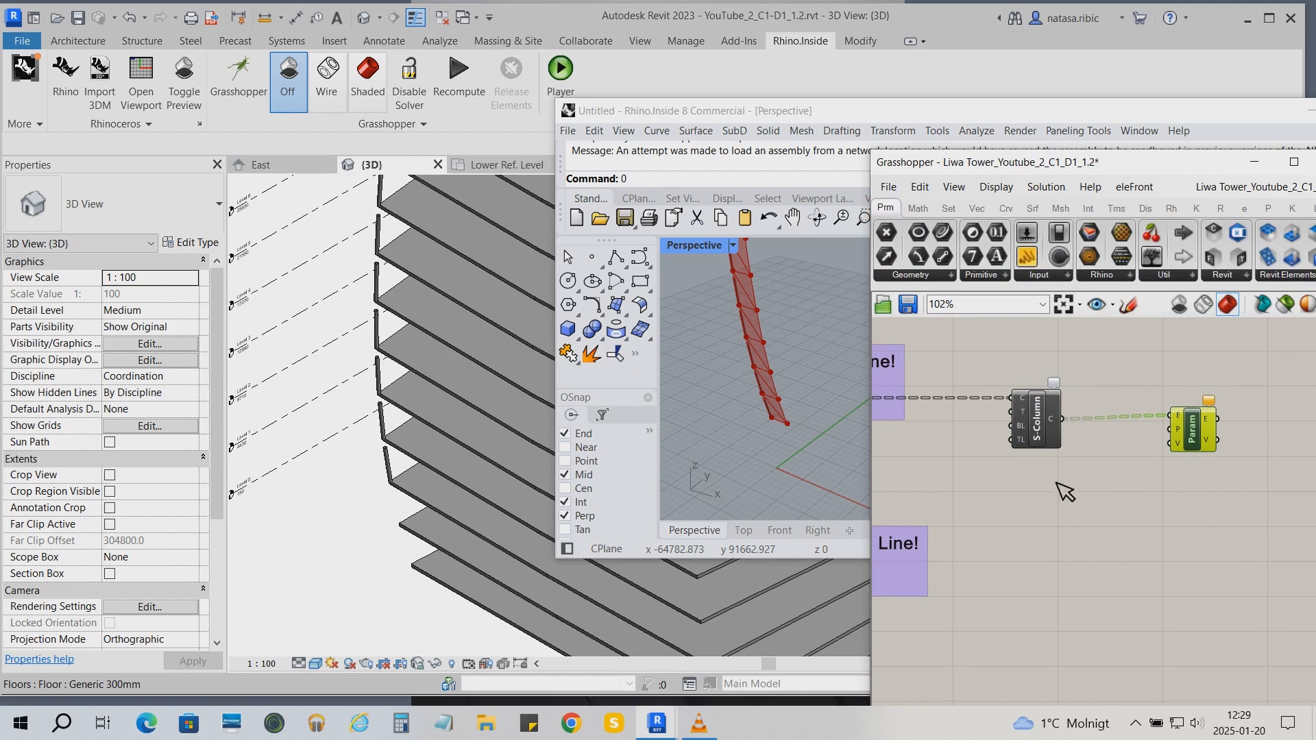
{"action": "left_click", "coordinate": [1065, 491]}
{"action": "type", "text": "C_cen"}
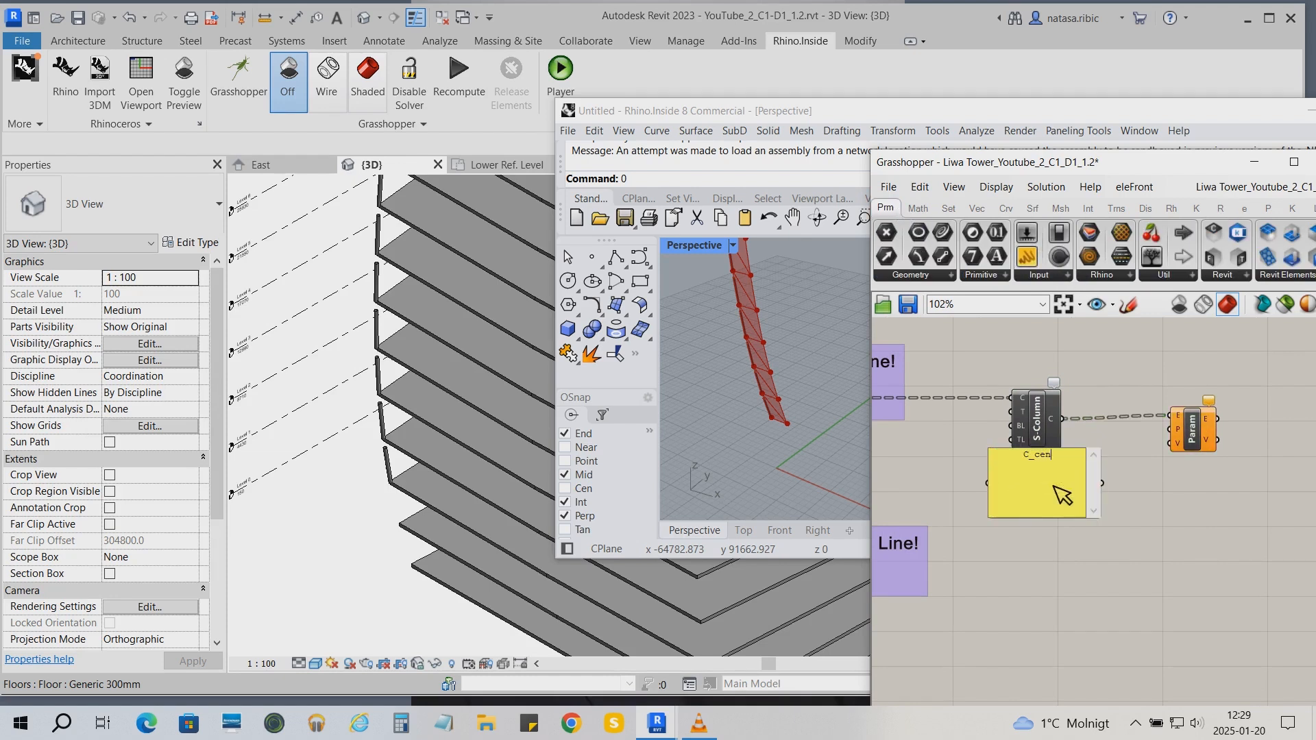
{"action": "type", "text": "terline_length"}
{"action": "left_click", "coordinate": [1126, 491]}
{"action": "left_click_drag", "start_coordinate": [1103, 483], "coordinate": [1247, 436]}
{"action": "left_click_drag", "start_coordinate": [1053, 480], "coordinate": [1150, 461]}
{"action": "left_click_drag", "start_coordinate": [1202, 497], "coordinate": [1173, 437]}
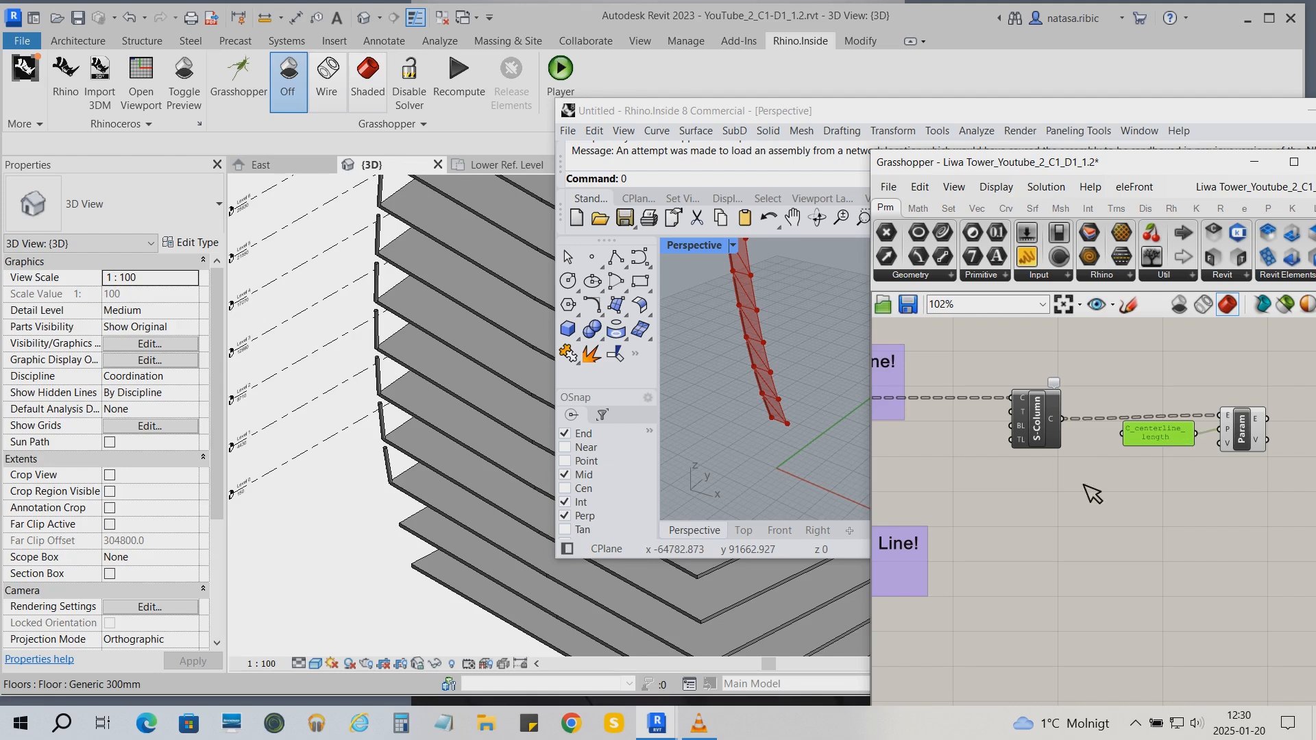
- Add a curve Length component that measures the vertical lines and feeds the Element Parameter component's Value input
{"action": "right_click_drag", "start_coordinate": [967, 369], "coordinate": [1047, 399]}
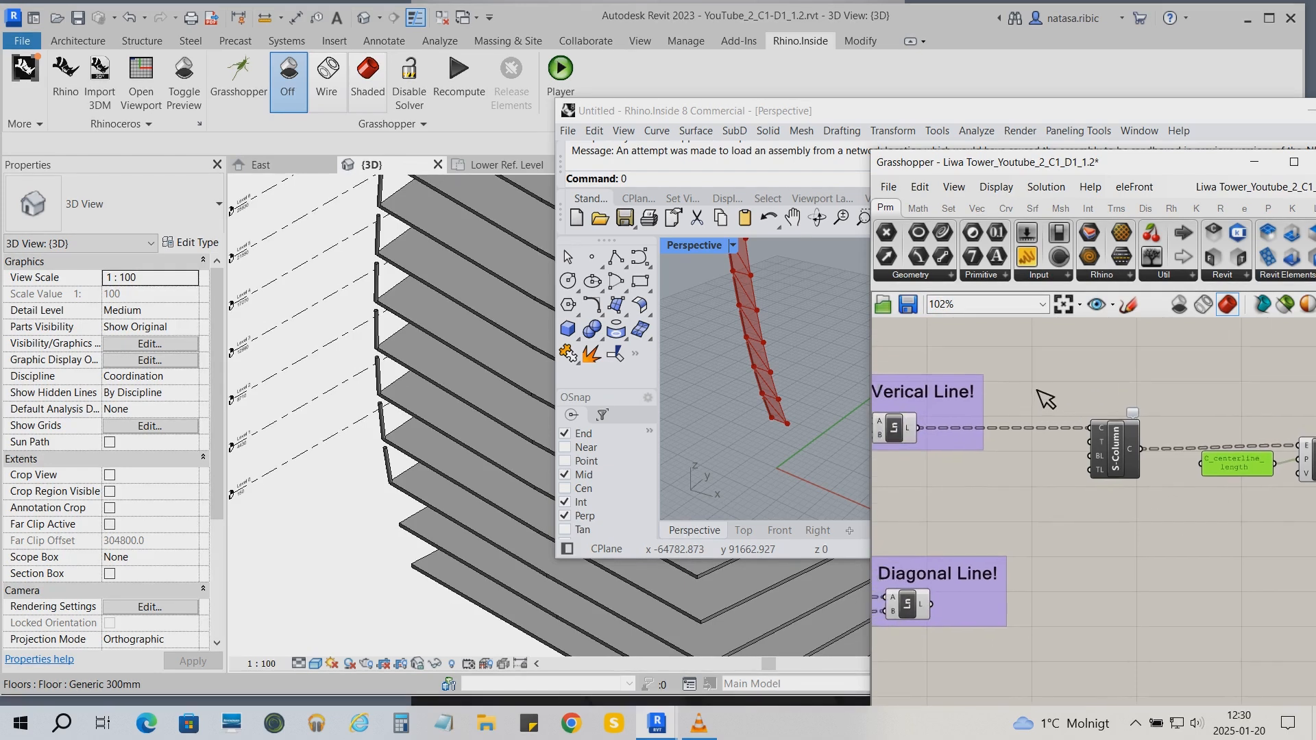
{"action": "scroll", "coordinate": [1045, 398], "scroll_direction": "down", "scroll_amount": 1}
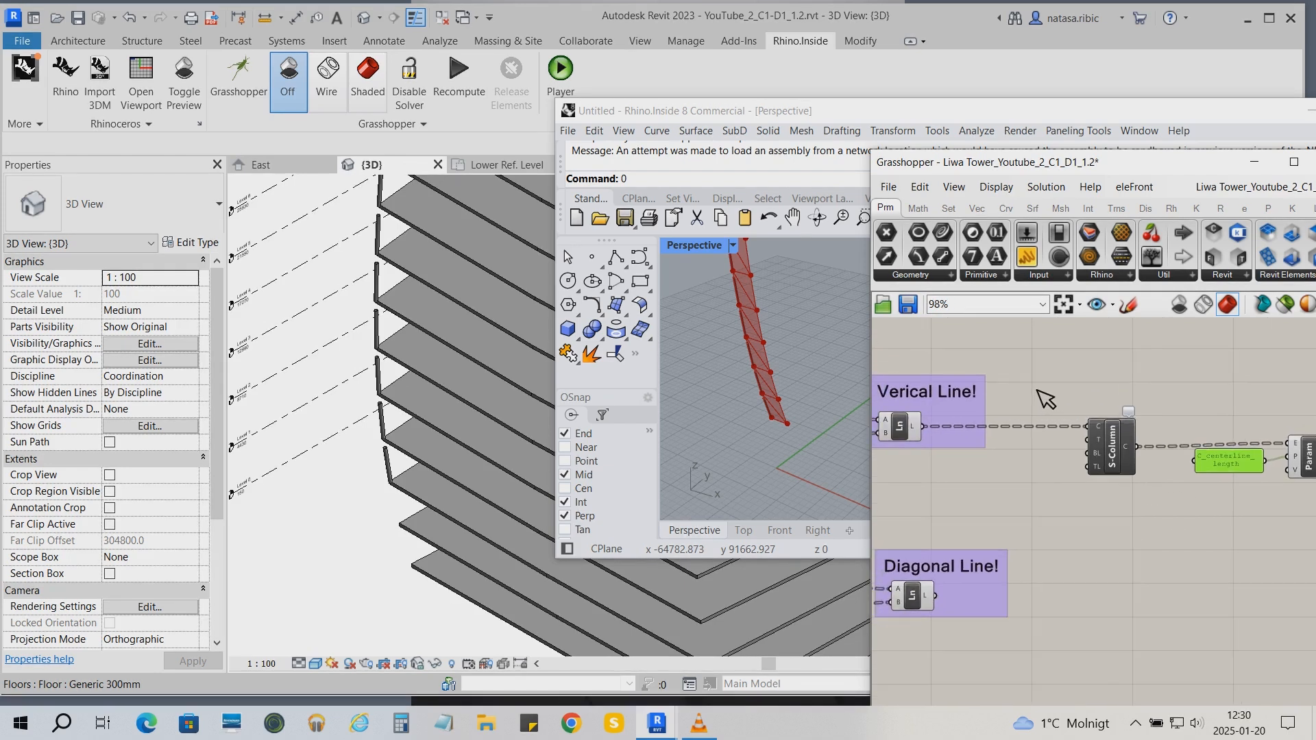
{"action": "left_click", "coordinate": [1007, 209]}
{"action": "left_click", "coordinate": [943, 275]}
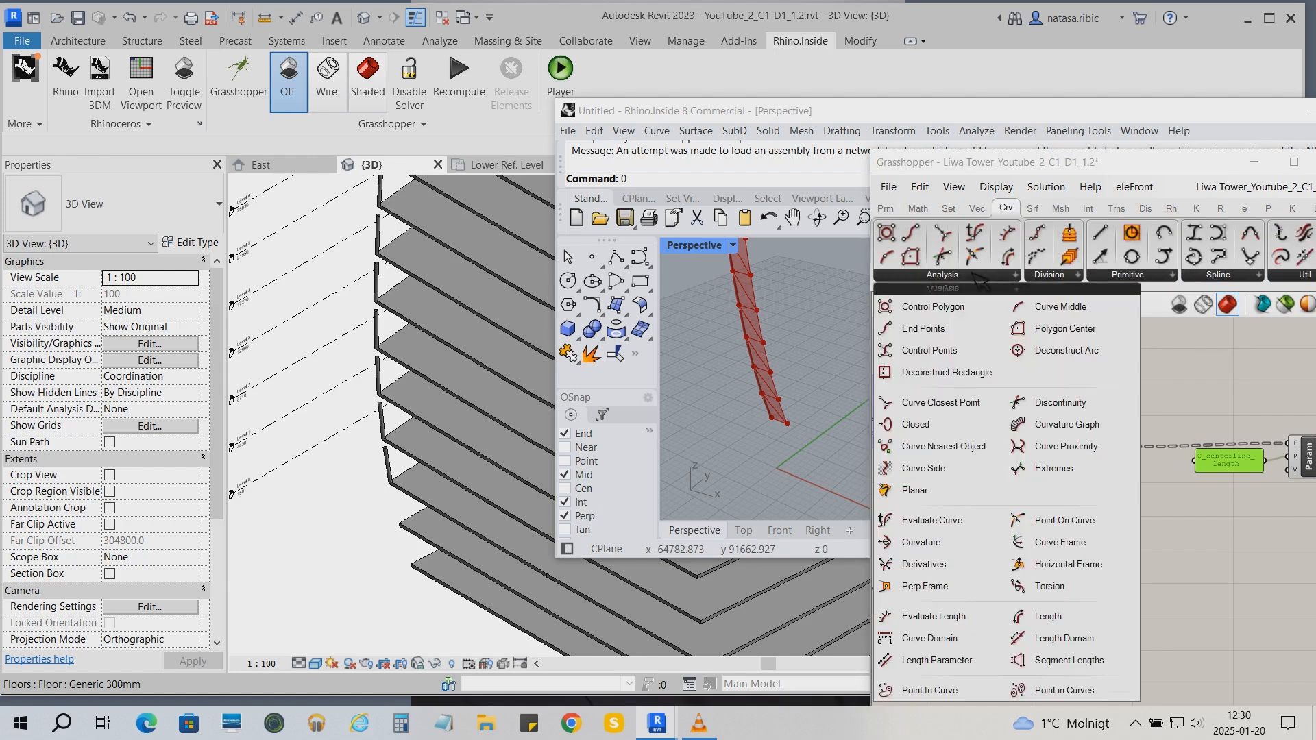
{"action": "left_click", "coordinate": [1135, 620]}
{"action": "left_click_drag", "start_coordinate": [988, 489], "coordinate": [1260, 472]}
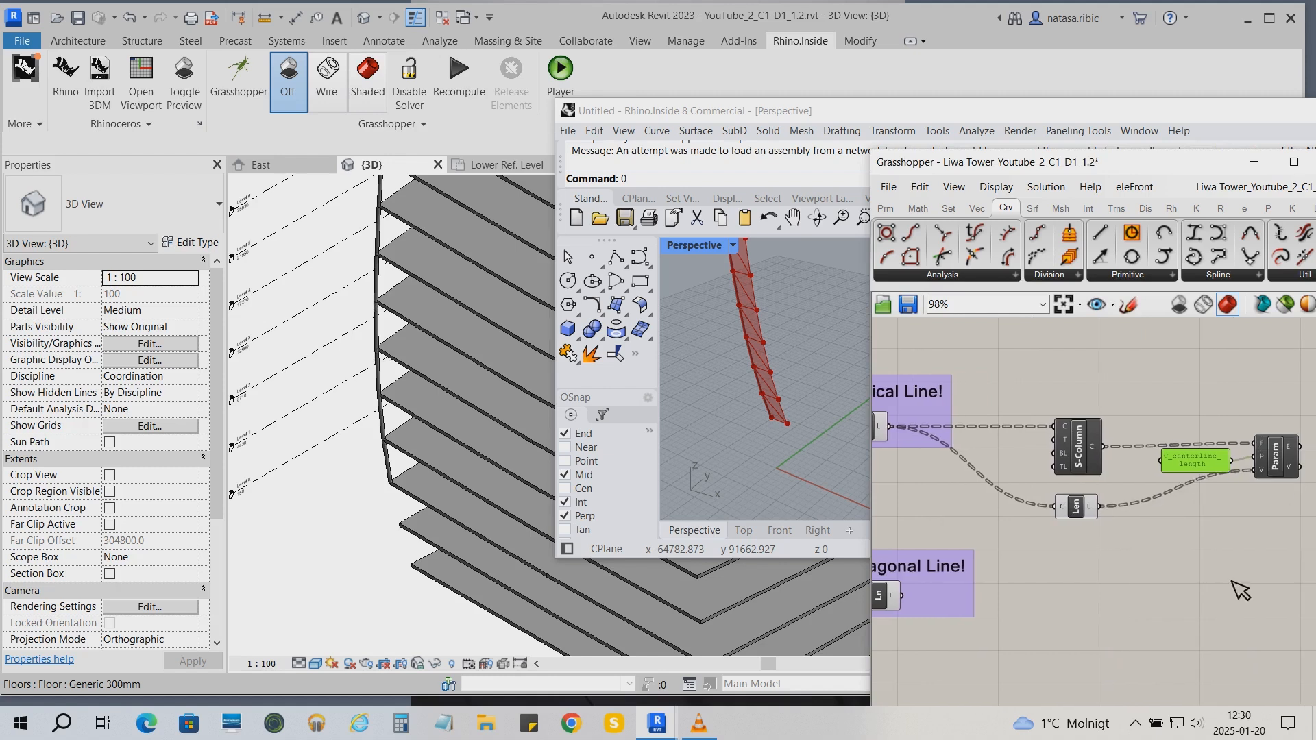
- Switch to Revit and select the slanted column between Level 2 and Level 3 in the 3D view to check its C_centerline_length
{"action": "scroll", "coordinate": [334, 452], "scroll_direction": "up", "scroll_amount": 5}
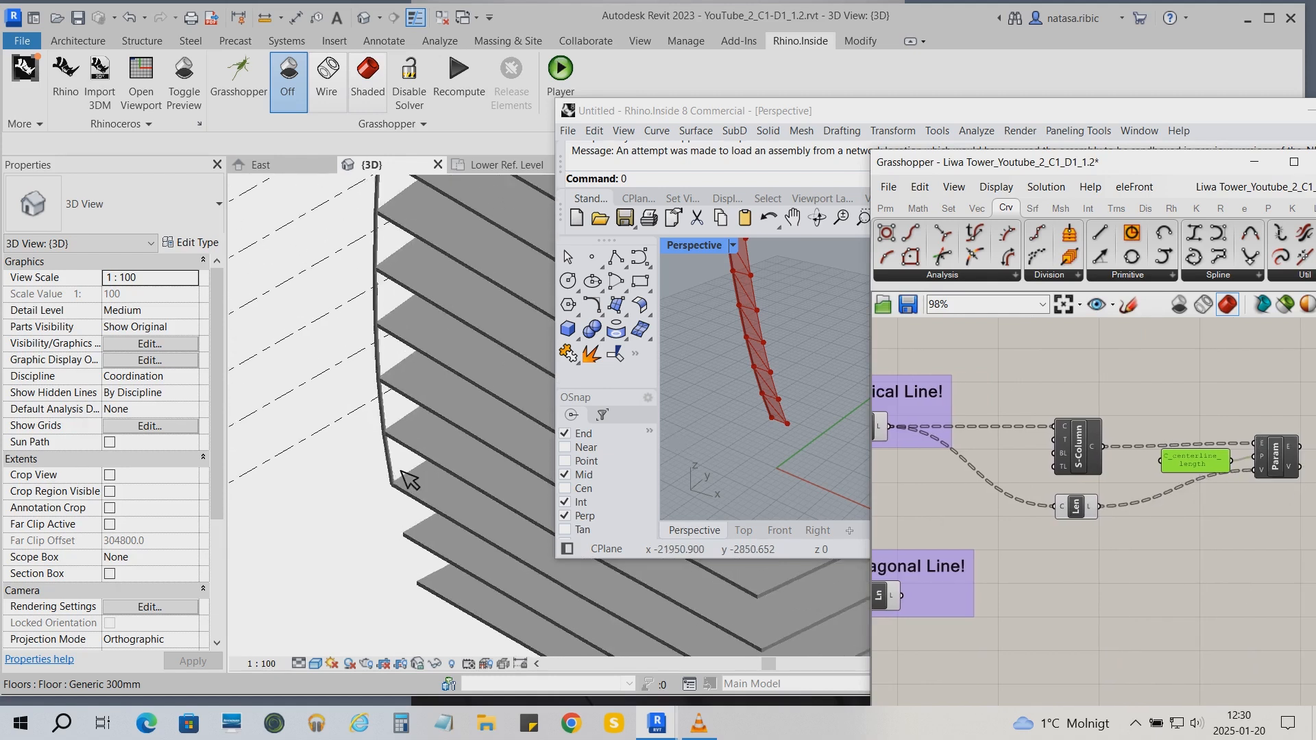
{"action": "scroll", "coordinate": [410, 450], "scroll_direction": "up", "scroll_amount": 2}
{"action": "left_click", "coordinate": [364, 450]}
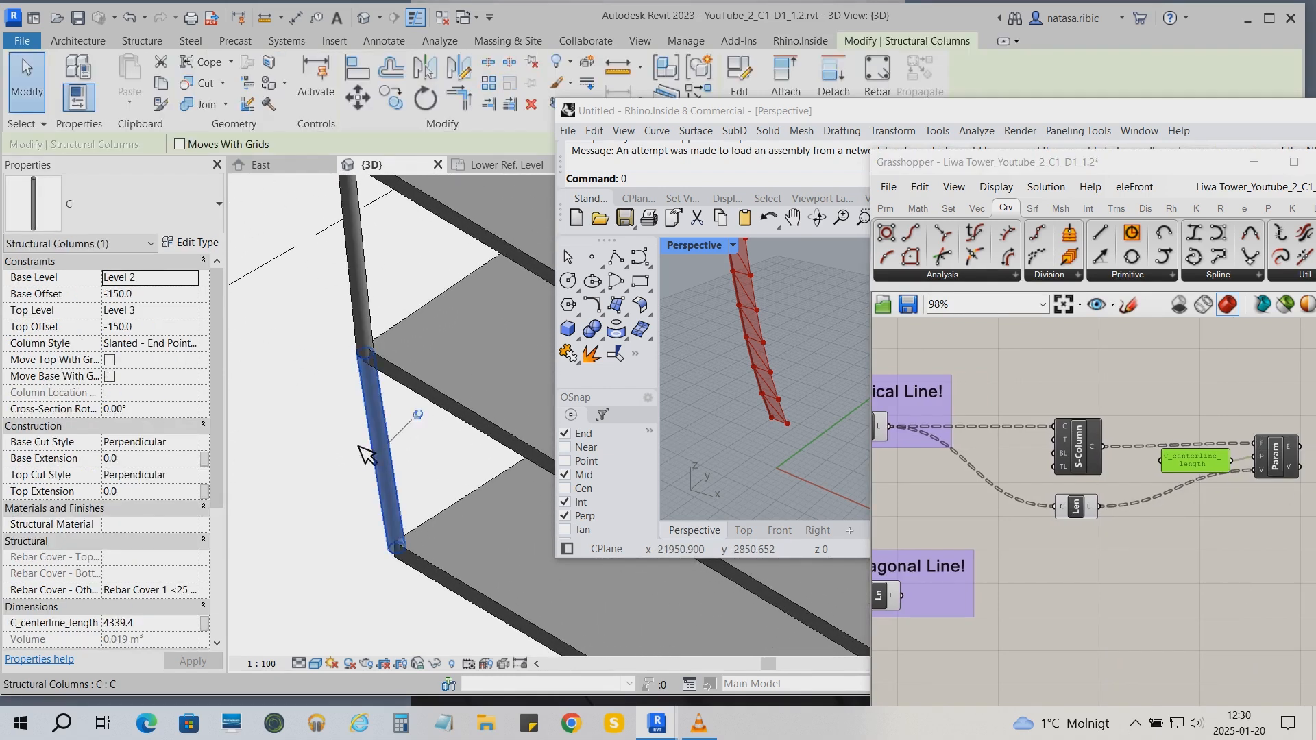
{"action": "scroll", "coordinate": [363, 411], "scroll_direction": "up", "scroll_amount": 3}
{"action": "scroll", "coordinate": [360, 404], "scroll_direction": "up", "scroll_amount": 1}
- Open the East elevation and examine how the selected slanted column's ends meet the floor slabs
{"action": "left_click_drag", "start_coordinate": [1021, 162], "coordinate": [1019, 314]}
{"action": "left_click_drag", "start_coordinate": [997, 111], "coordinate": [896, 419]}
{"action": "left_click_drag", "start_coordinate": [1065, 319], "coordinate": [1030, 512]}
{"action": "scroll", "coordinate": [1131, 288], "scroll_direction": "up", "scroll_amount": 10}
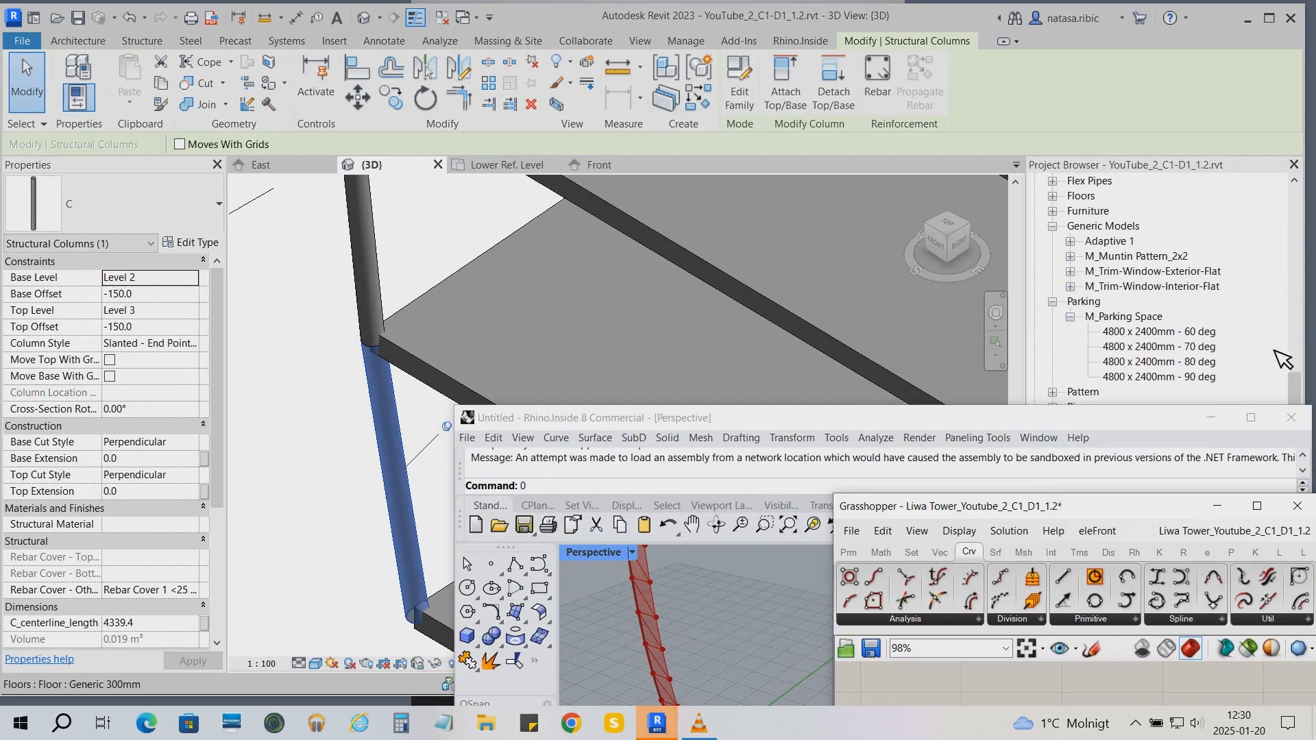
{"action": "left_click", "coordinate": [1086, 180]}
{"action": "double_click", "coordinate": [1108, 241]}
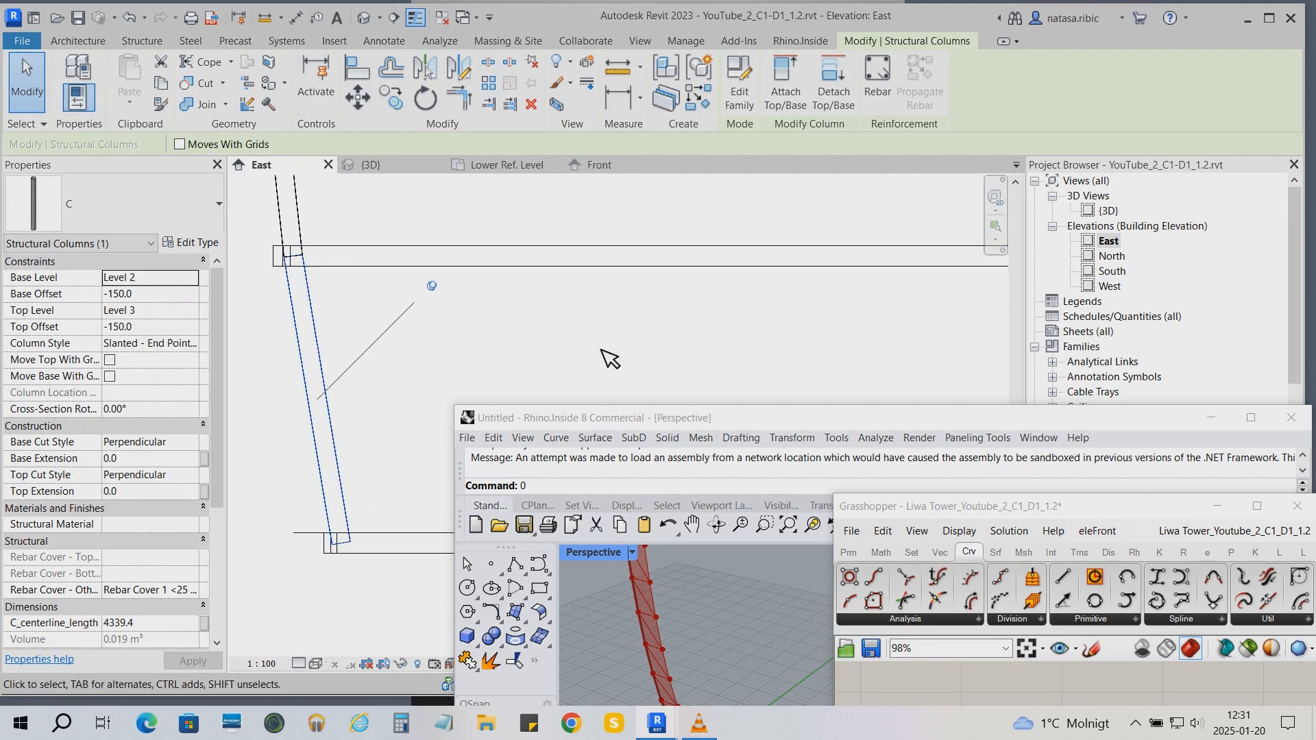
{"action": "scroll", "coordinate": [332, 567], "scroll_direction": "up", "scroll_amount": 2}
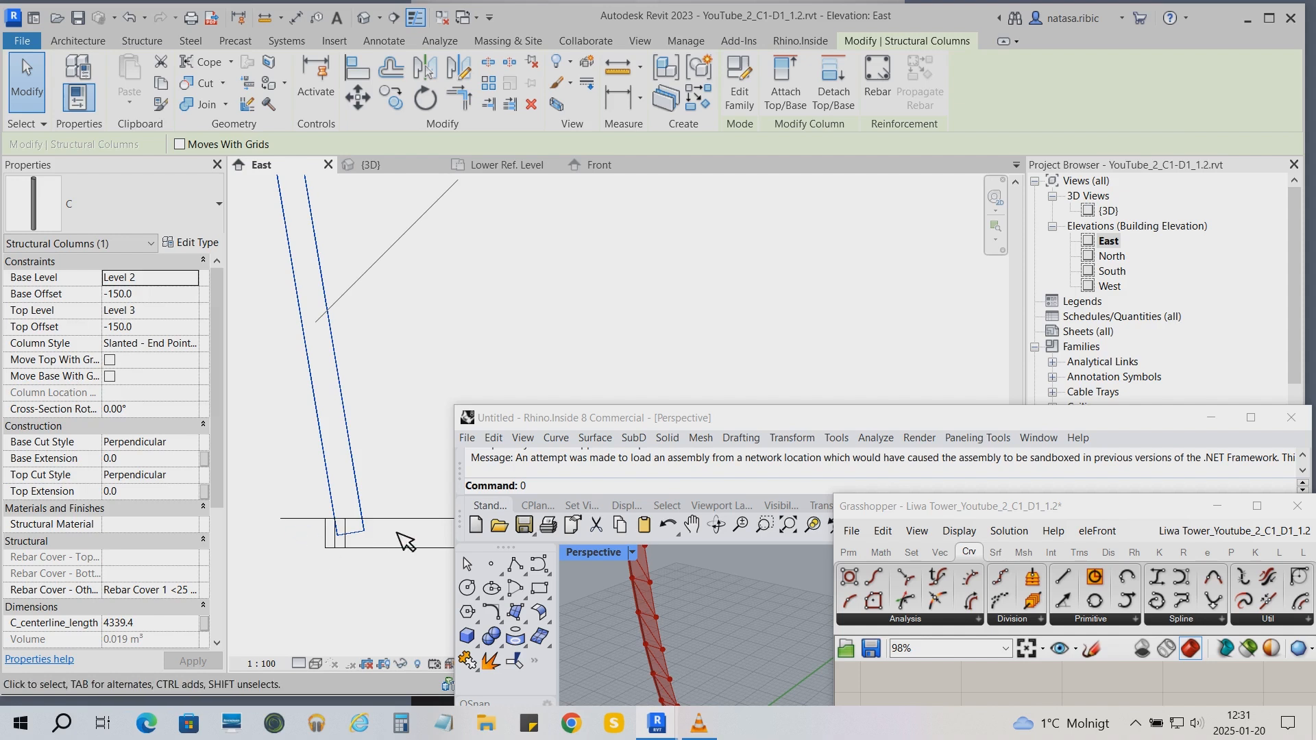
{"action": "scroll", "coordinate": [310, 587], "scroll_direction": "down", "scroll_amount": 2}
{"action": "left_click_drag", "start_coordinate": [707, 415], "coordinate": [679, 181]}
{"action": "left_click_drag", "start_coordinate": [964, 500], "coordinate": [914, 344]}
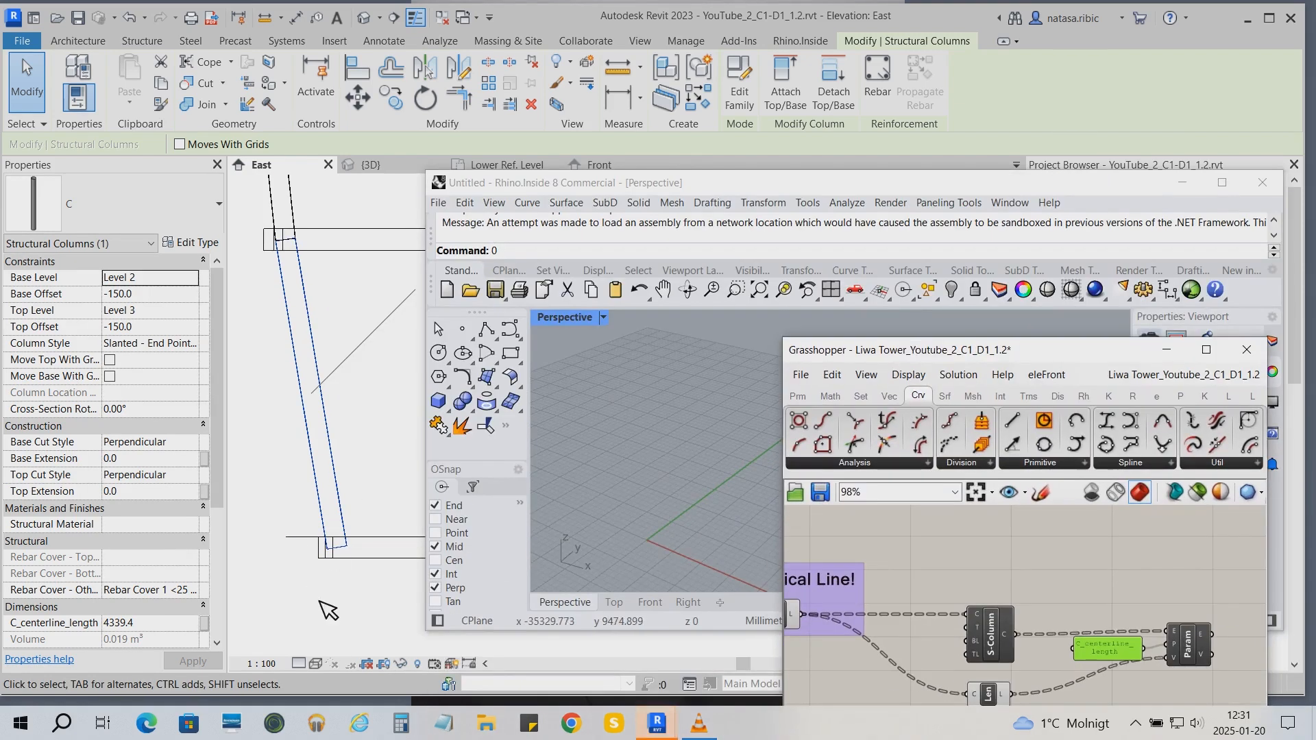
{"action": "scroll", "coordinate": [328, 611], "scroll_direction": "up", "scroll_amount": 2}
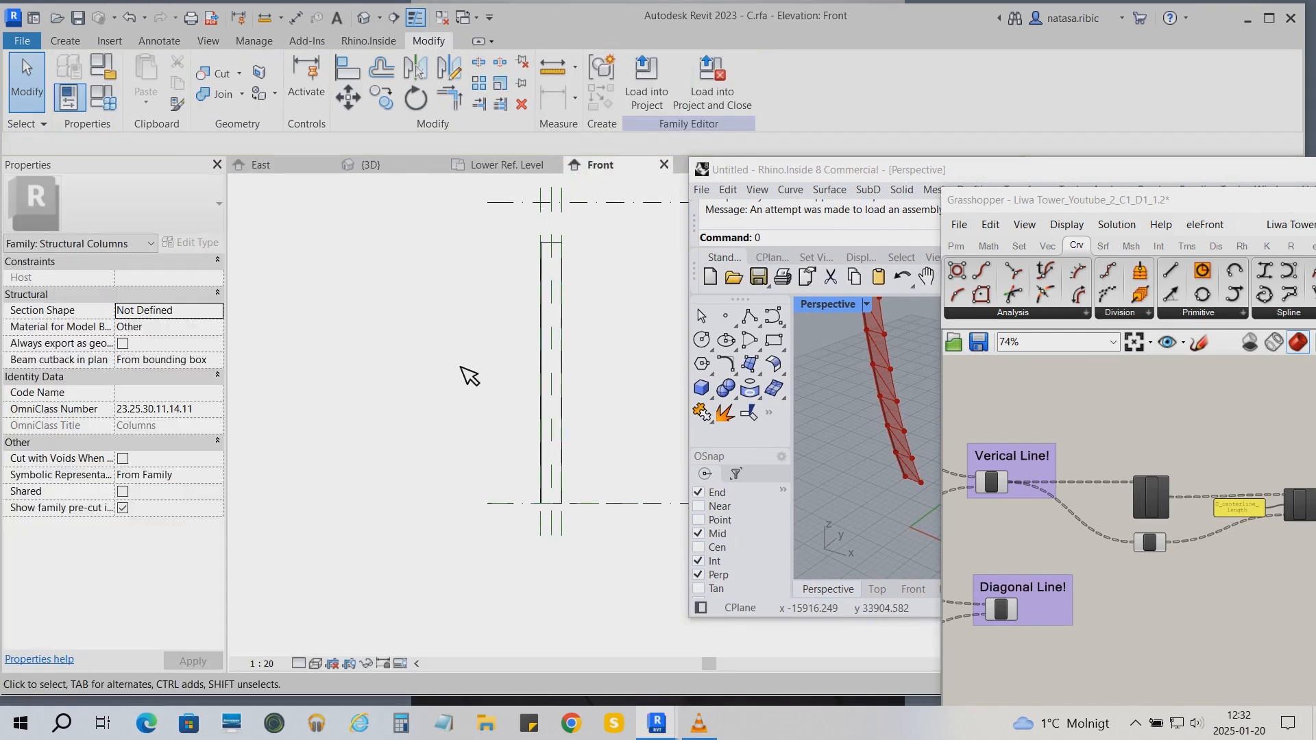
- Open the Left elevation view of the column family C.rfa
{"action": "left_click_drag", "start_coordinate": [940, 170], "coordinate": [985, 338]}
{"action": "left_click_drag", "start_coordinate": [1066, 212], "coordinate": [1112, 448]}
{"action": "left_click_drag", "start_coordinate": [1090, 335], "coordinate": [1078, 425]}
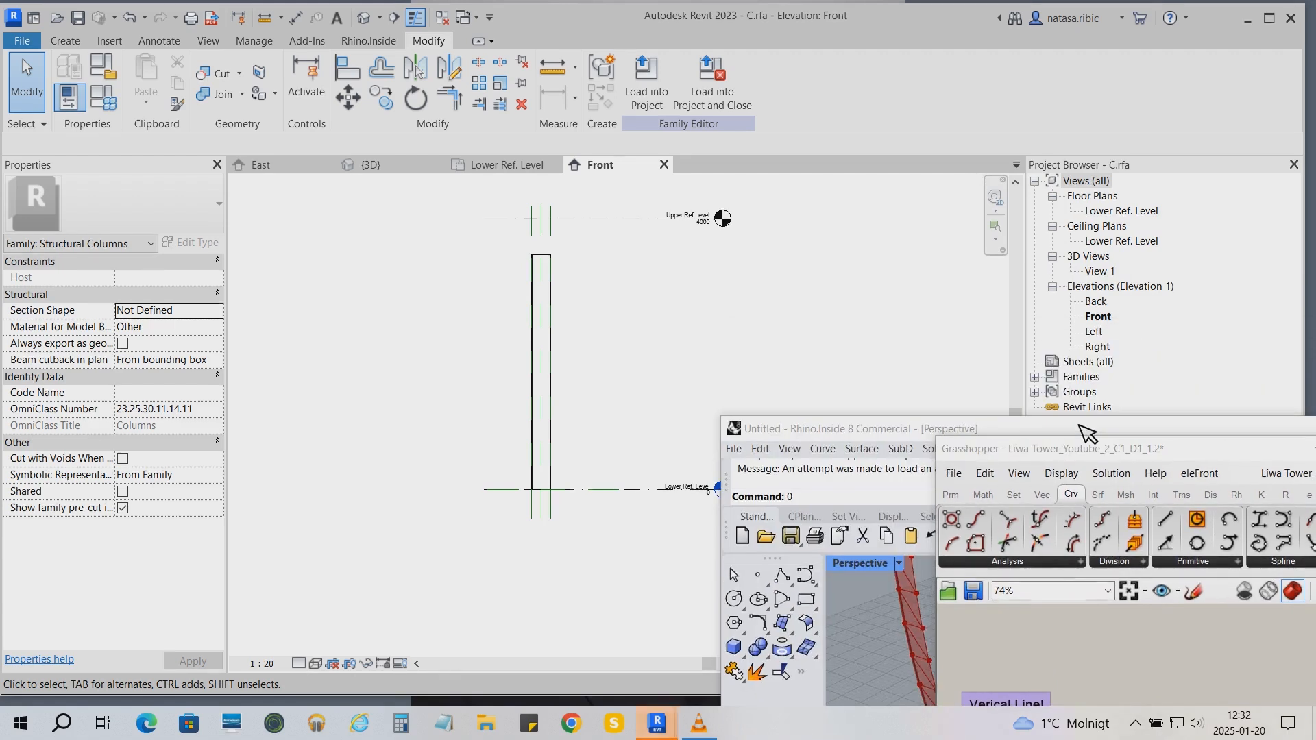
{"action": "double_click", "coordinate": [1105, 331]}
- Start an extrusion and sketch a closed right triangle across the column's top end, 280 mm wide and about 162 mm high
{"action": "left_click", "coordinate": [69, 41]}
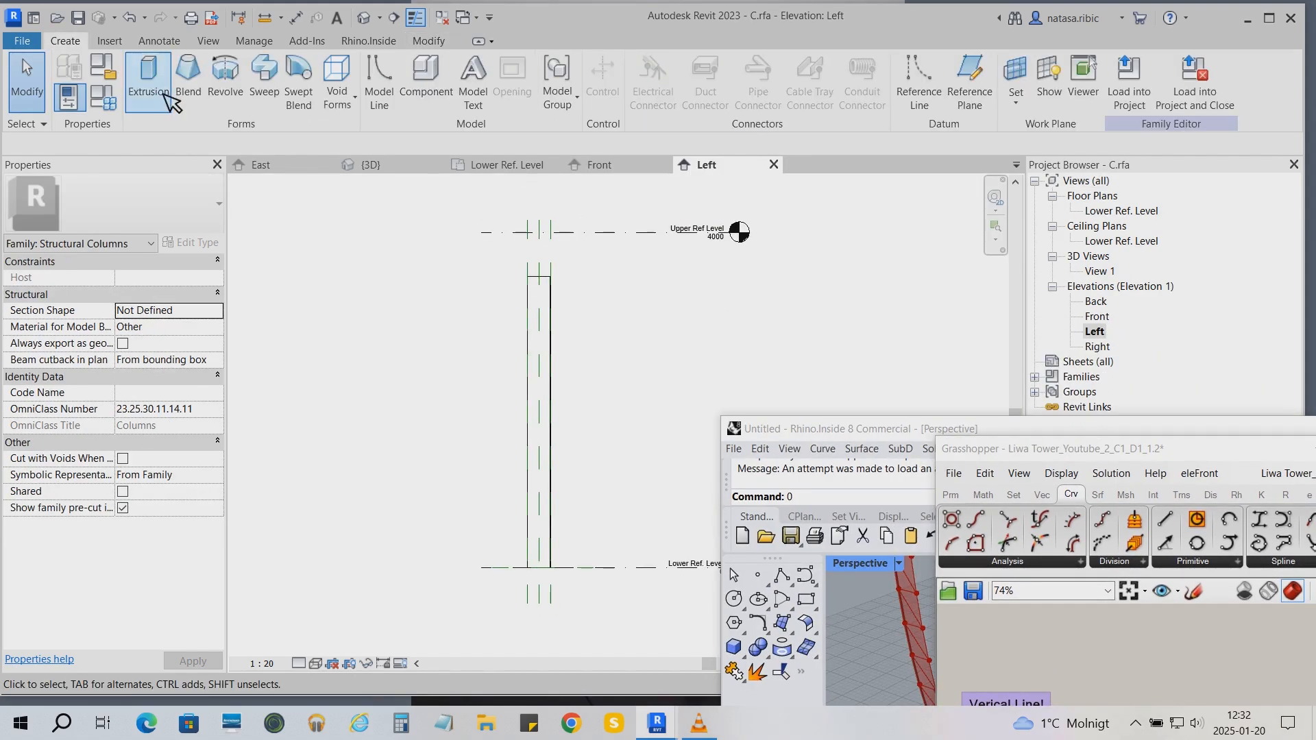
{"action": "left_click", "coordinate": [151, 79]}
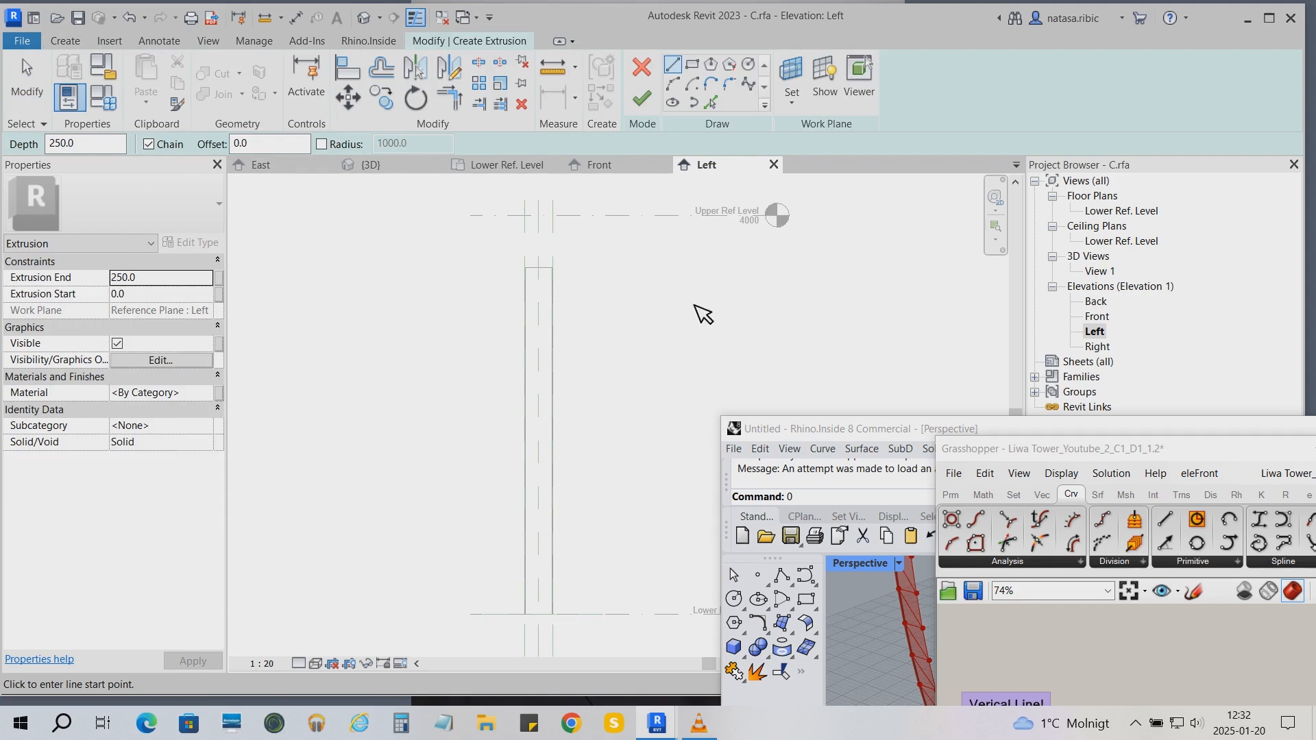
{"action": "scroll", "coordinate": [623, 313], "scroll_direction": "up", "scroll_amount": 2}
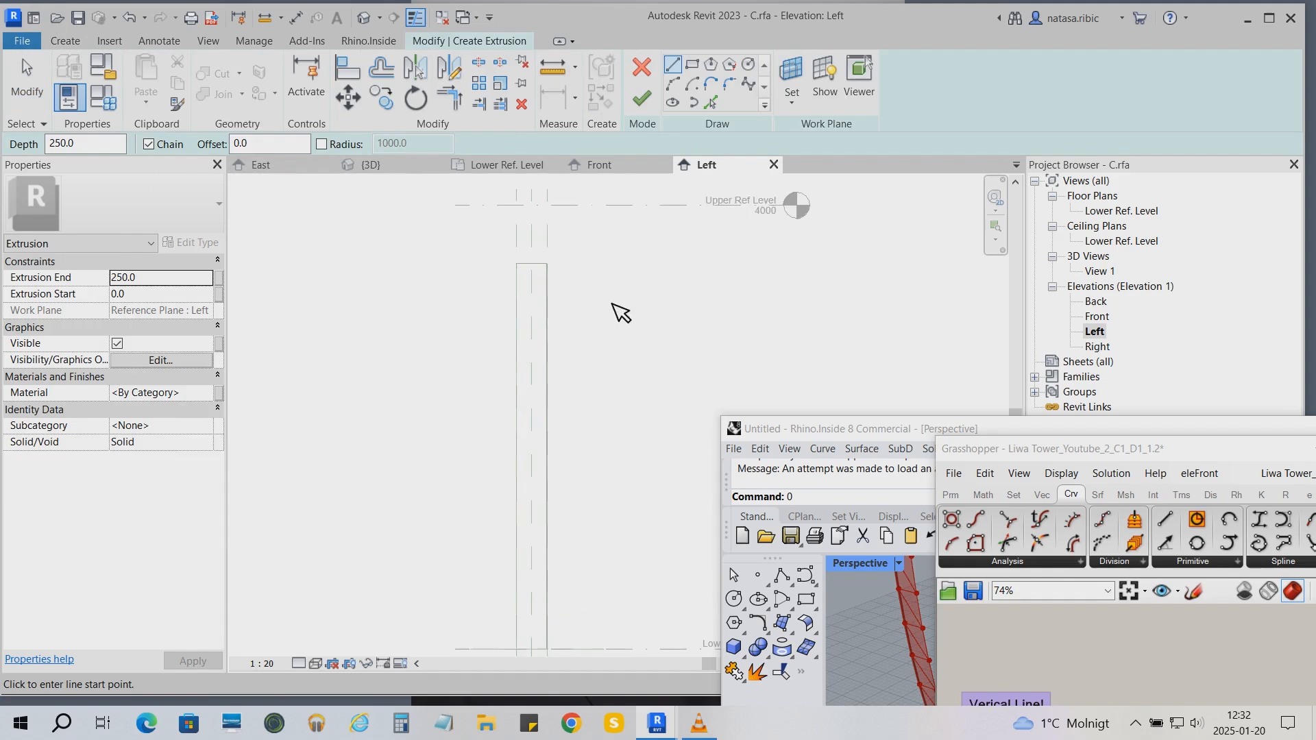
{"action": "left_click", "coordinate": [543, 256]}
{"action": "scroll", "coordinate": [509, 285], "scroll_direction": "up", "scroll_amount": 2}
{"action": "scroll", "coordinate": [497, 253], "scroll_direction": "up", "scroll_amount": 2}
{"action": "left_click", "coordinate": [511, 256]}
{"action": "left_click", "coordinate": [652, 256]}
{"action": "scroll", "coordinate": [414, 267], "scroll_direction": "down", "scroll_amount": 4}
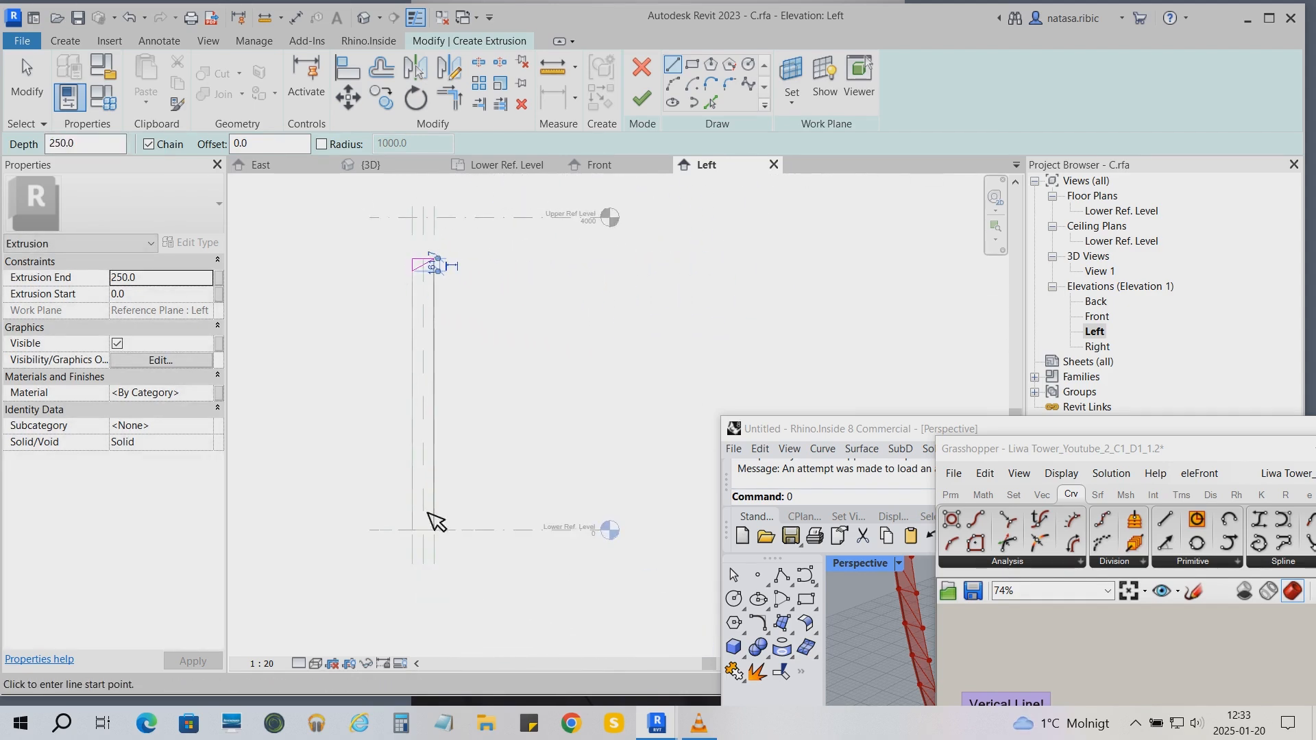
- Sketch a second right triangle on the Lower Ref. Level across the column's base, 280 mm wide and about 131 mm high
{"action": "scroll", "coordinate": [382, 552], "scroll_direction": "up", "scroll_amount": 2}
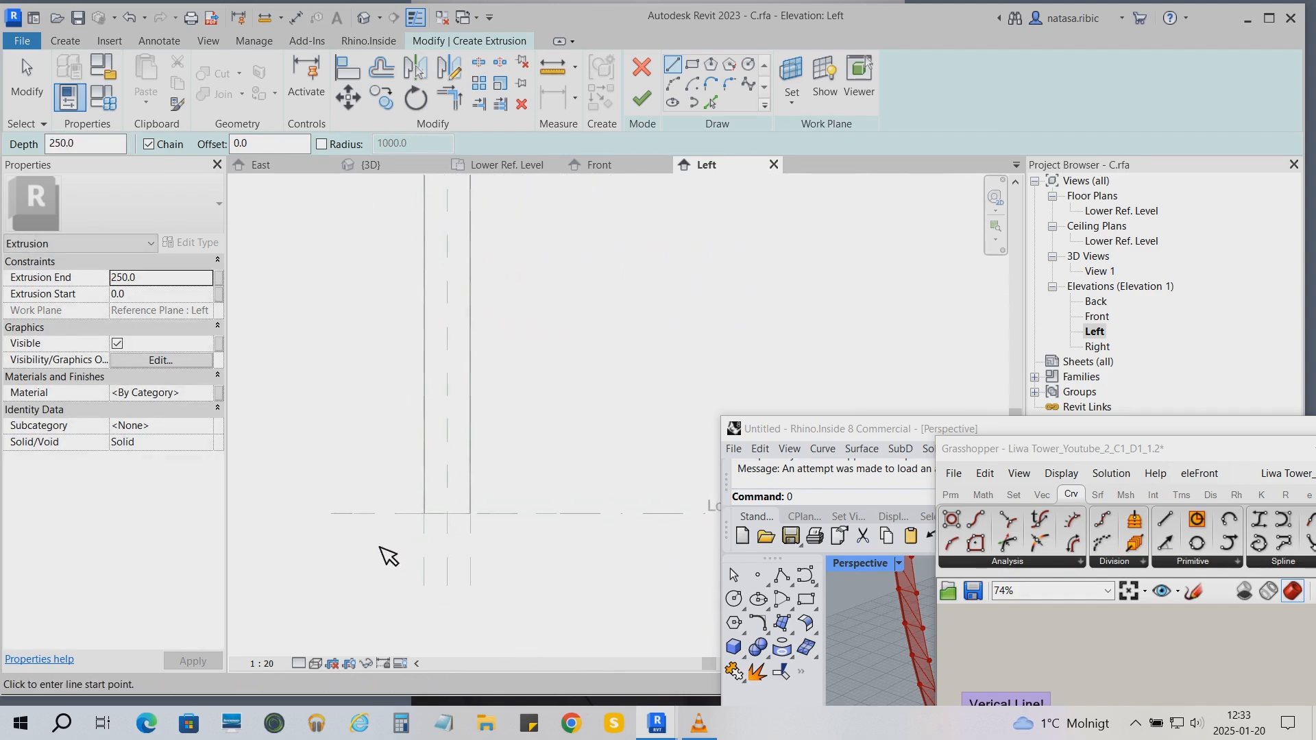
{"action": "scroll", "coordinate": [405, 556], "scroll_direction": "down", "scroll_amount": 1}
{"action": "left_click", "coordinate": [408, 529]}
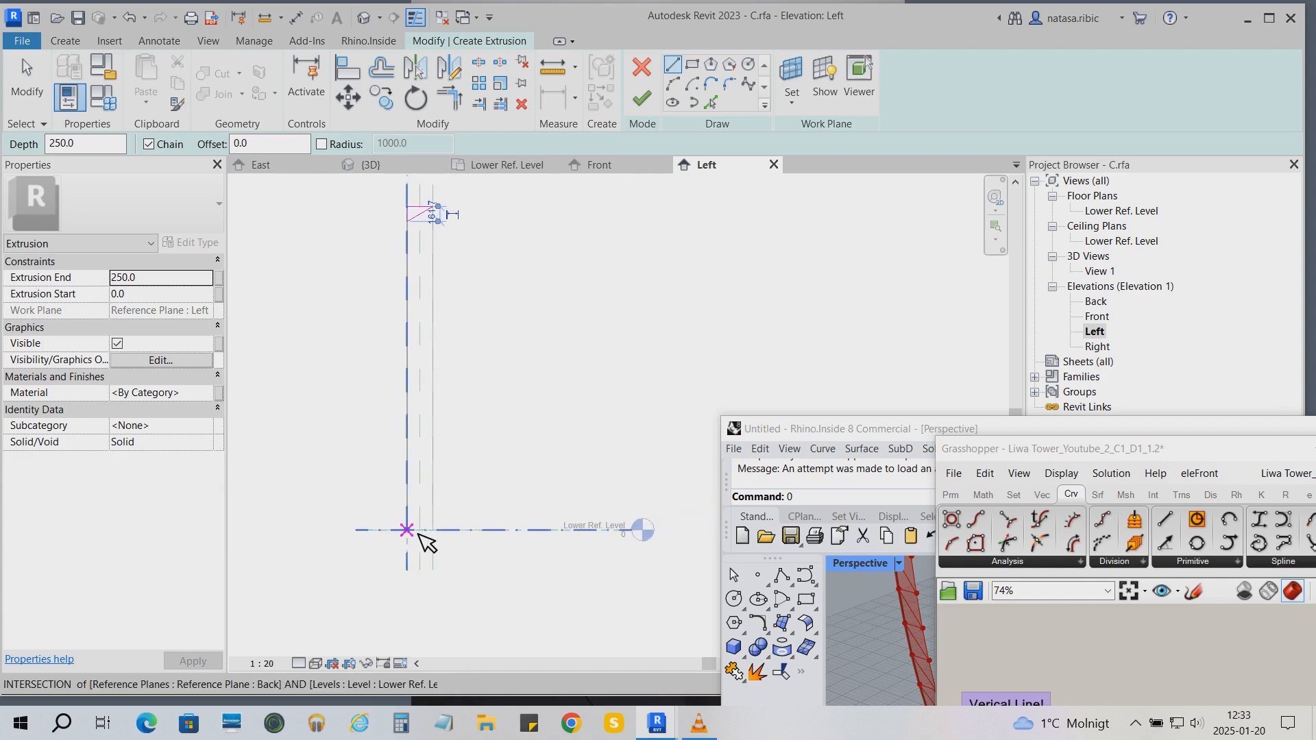
{"action": "left_click", "coordinate": [433, 513]}
{"action": "scroll", "coordinate": [450, 512], "scroll_direction": "up", "scroll_amount": 4}
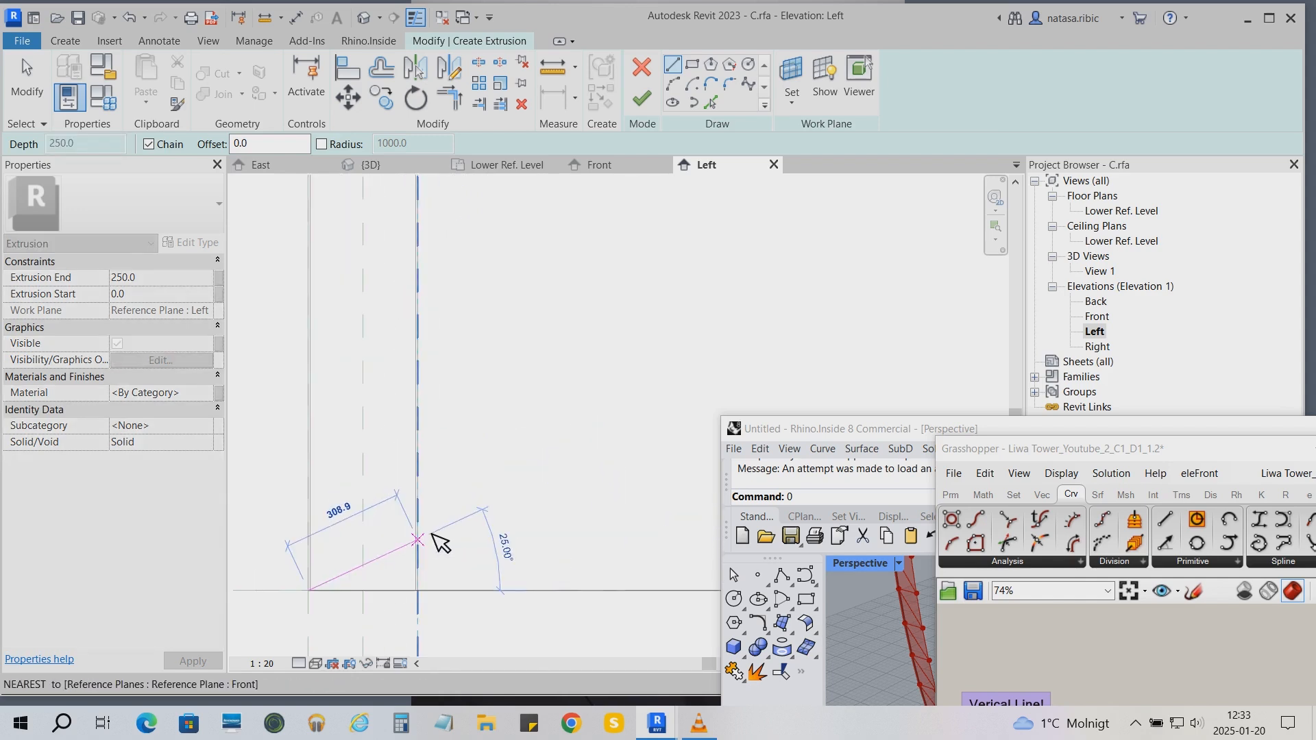
{"action": "left_click", "coordinate": [444, 608]}
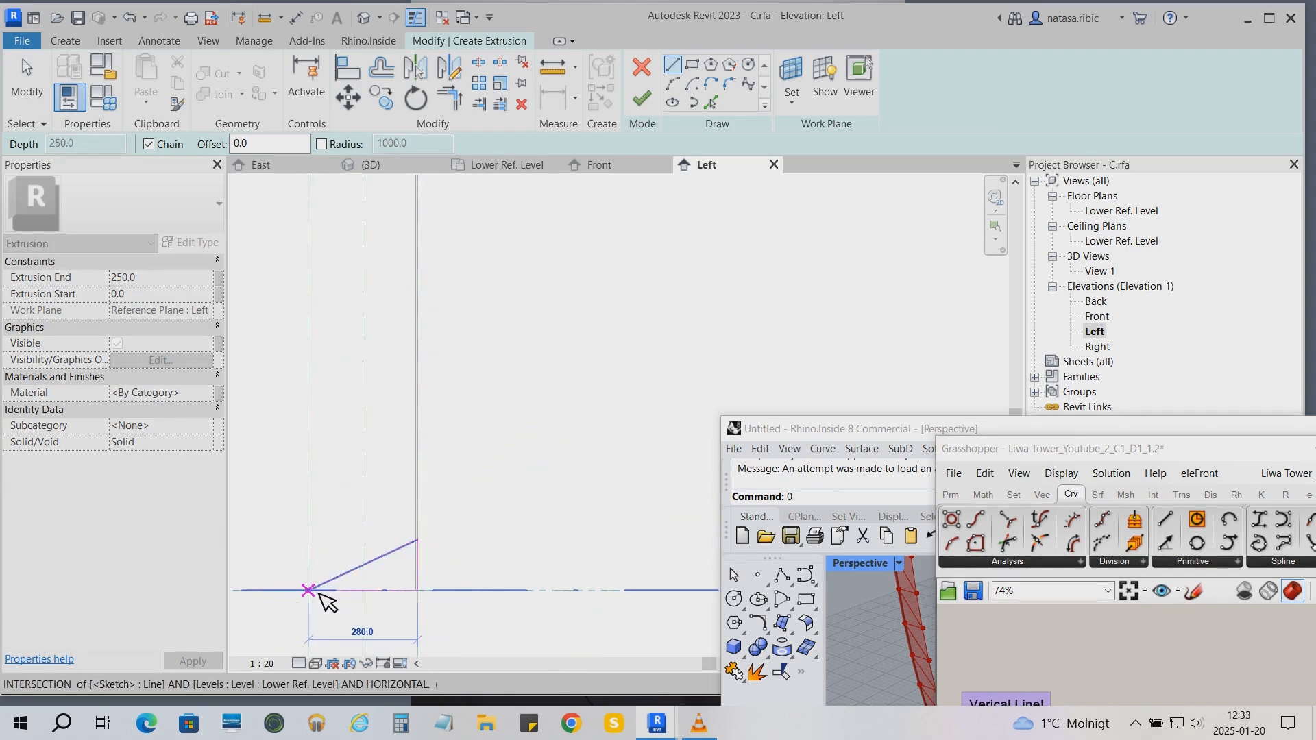
{"action": "left_click", "coordinate": [314, 590]}
{"action": "scroll", "coordinate": [556, 394], "scroll_direction": "down", "scroll_amount": 4}
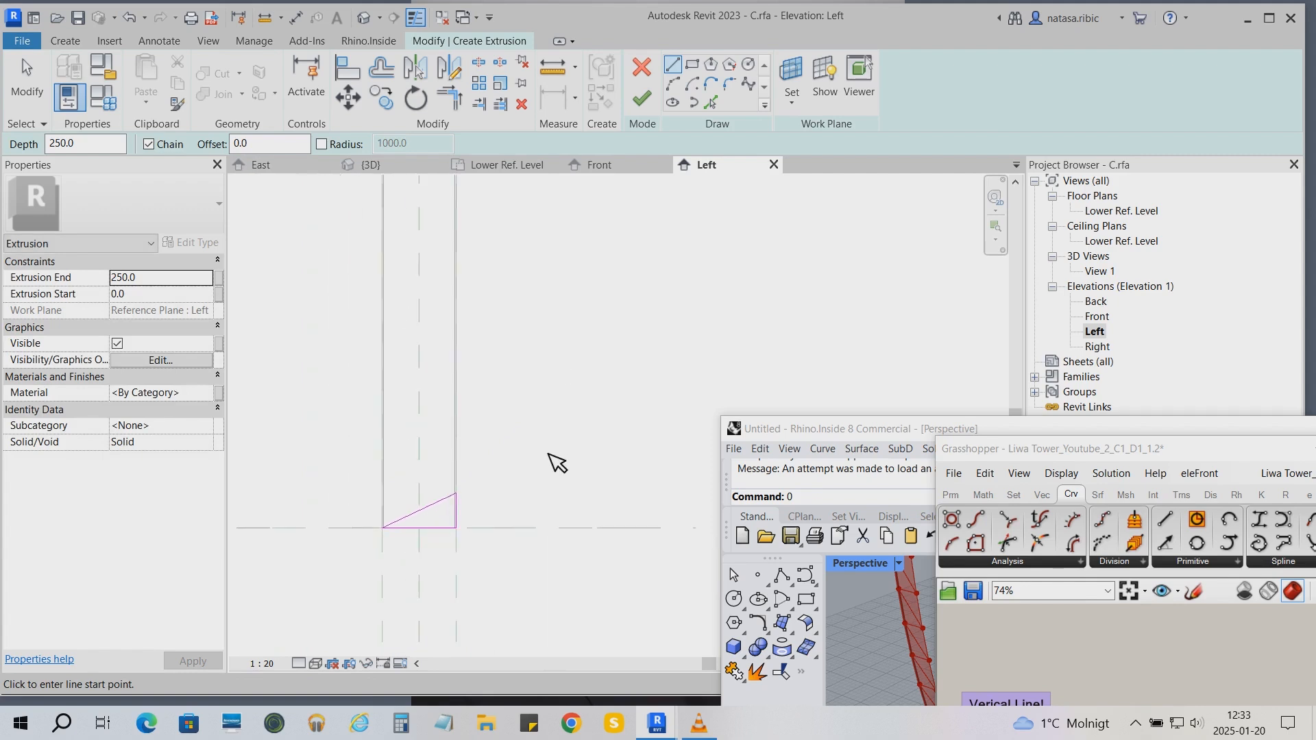
{"action": "scroll", "coordinate": [557, 275], "scroll_direction": "down", "scroll_amount": 2}
{"action": "middle_click_drag", "start_coordinate": [558, 264], "coordinate": [532, 419]}
{"action": "scroll", "coordinate": [533, 420], "scroll_direction": "down", "scroll_amount": 1}
- Dimension the column's full height from the Lower Ref. Level to its top edge, placed to the right of the column
{"action": "key", "text": "d"}
{"action": "key", "text": "i"}
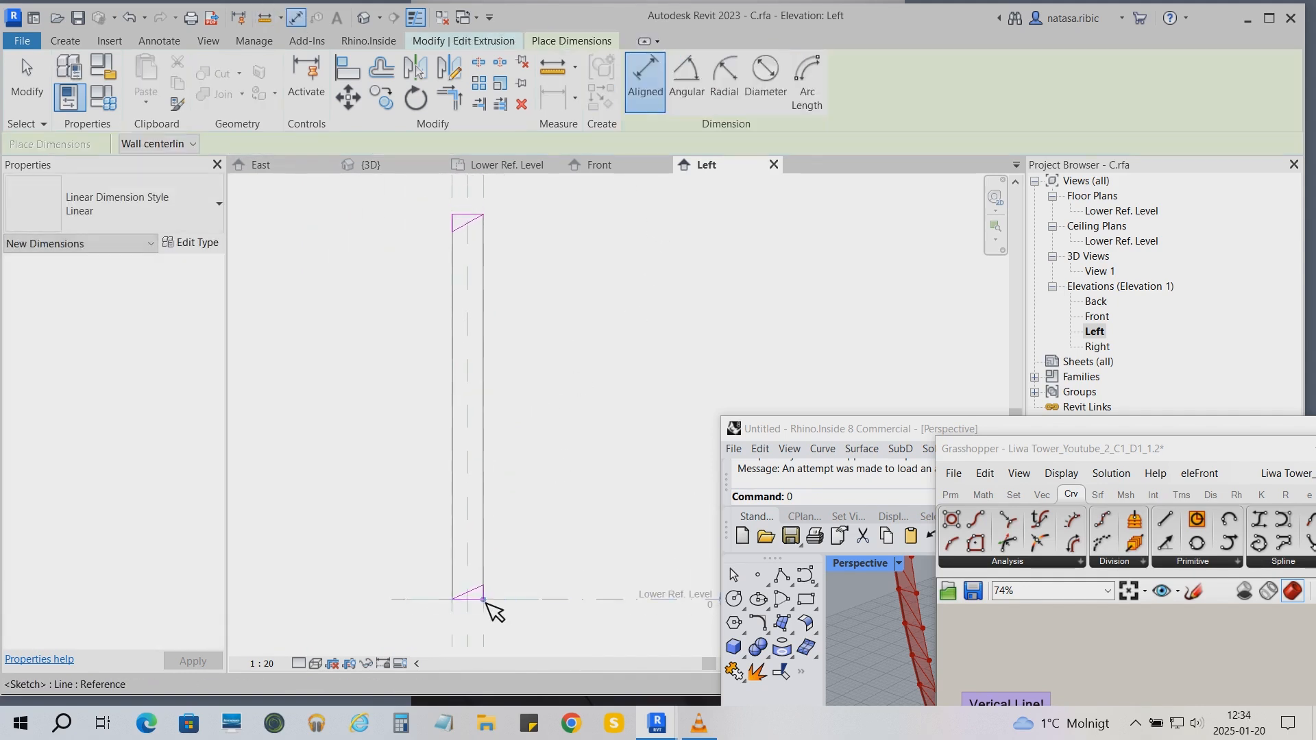
{"action": "left_click", "coordinate": [479, 219]}
{"action": "left_click", "coordinate": [568, 230]}
{"action": "left_click", "coordinate": [30, 81]}
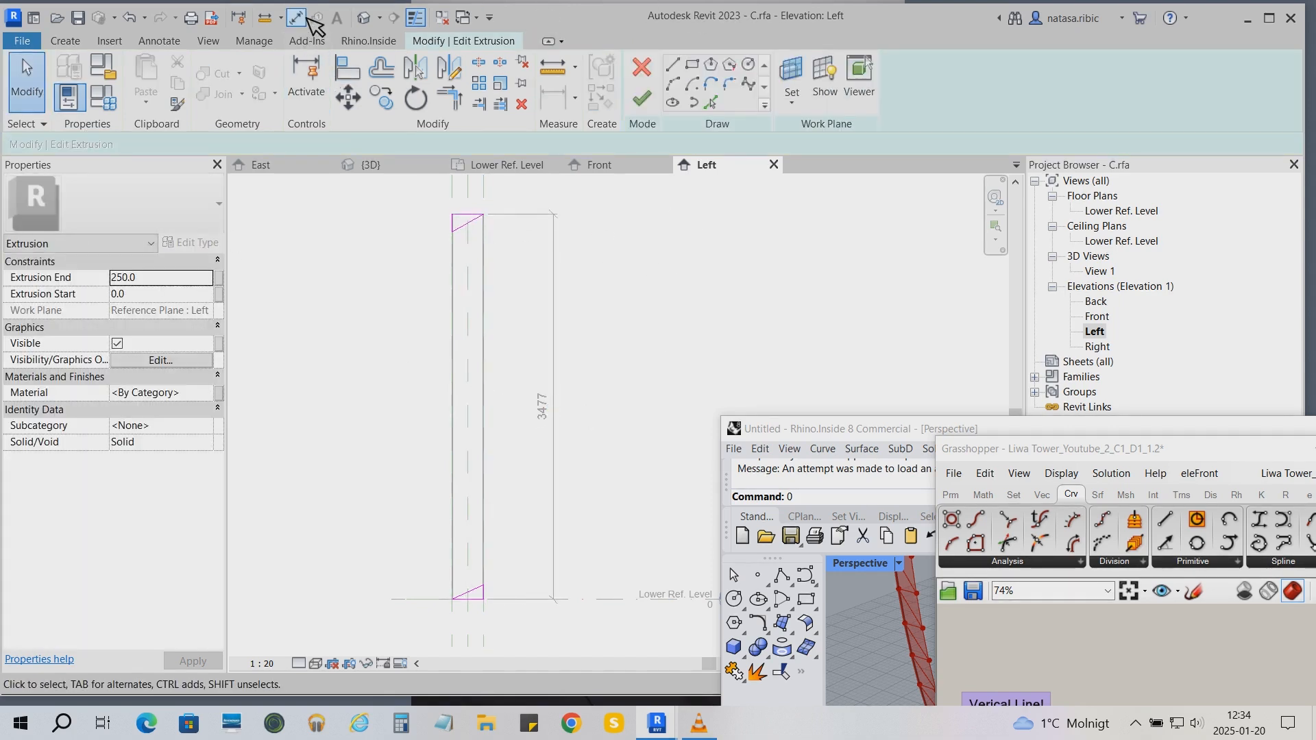
- Add an angular dimension between the top triangle's slanted edge and the column's centre reference plane
{"action": "left_click", "coordinate": [308, 18]}
{"action": "left_click", "coordinate": [686, 81]}
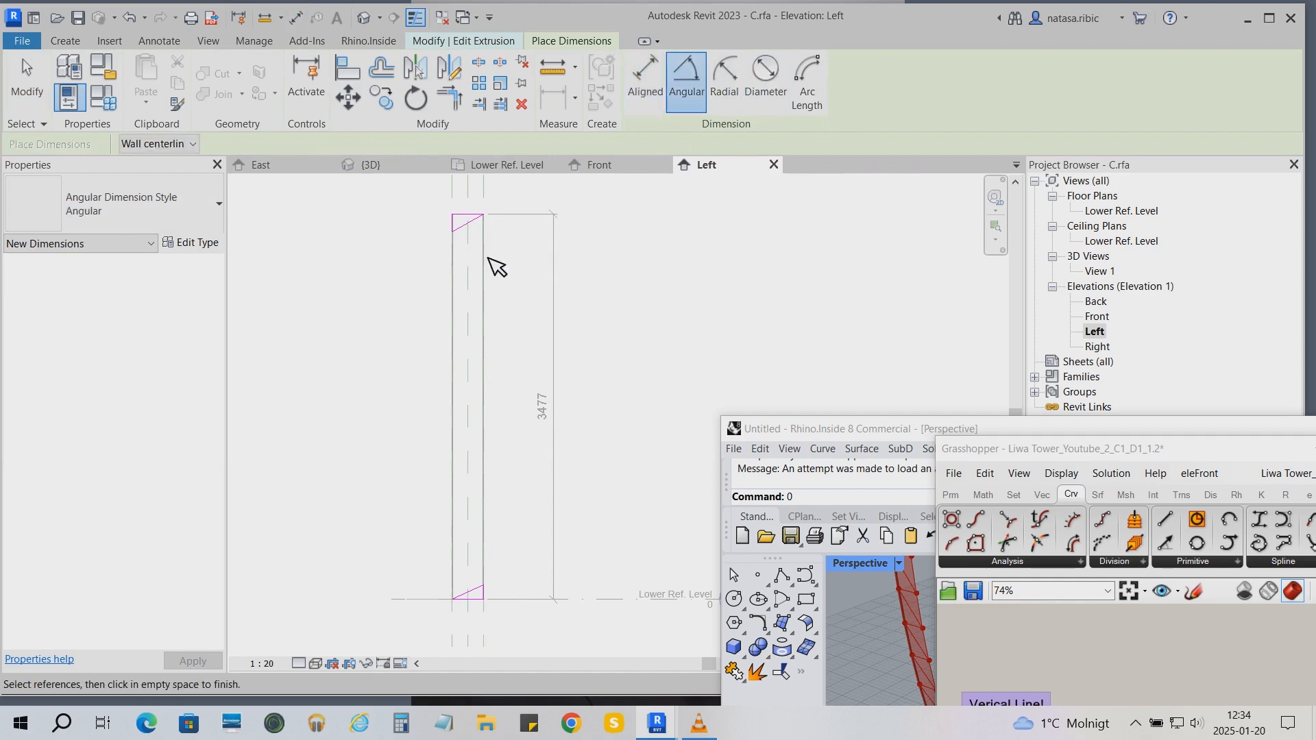
{"action": "left_click", "coordinate": [473, 224]}
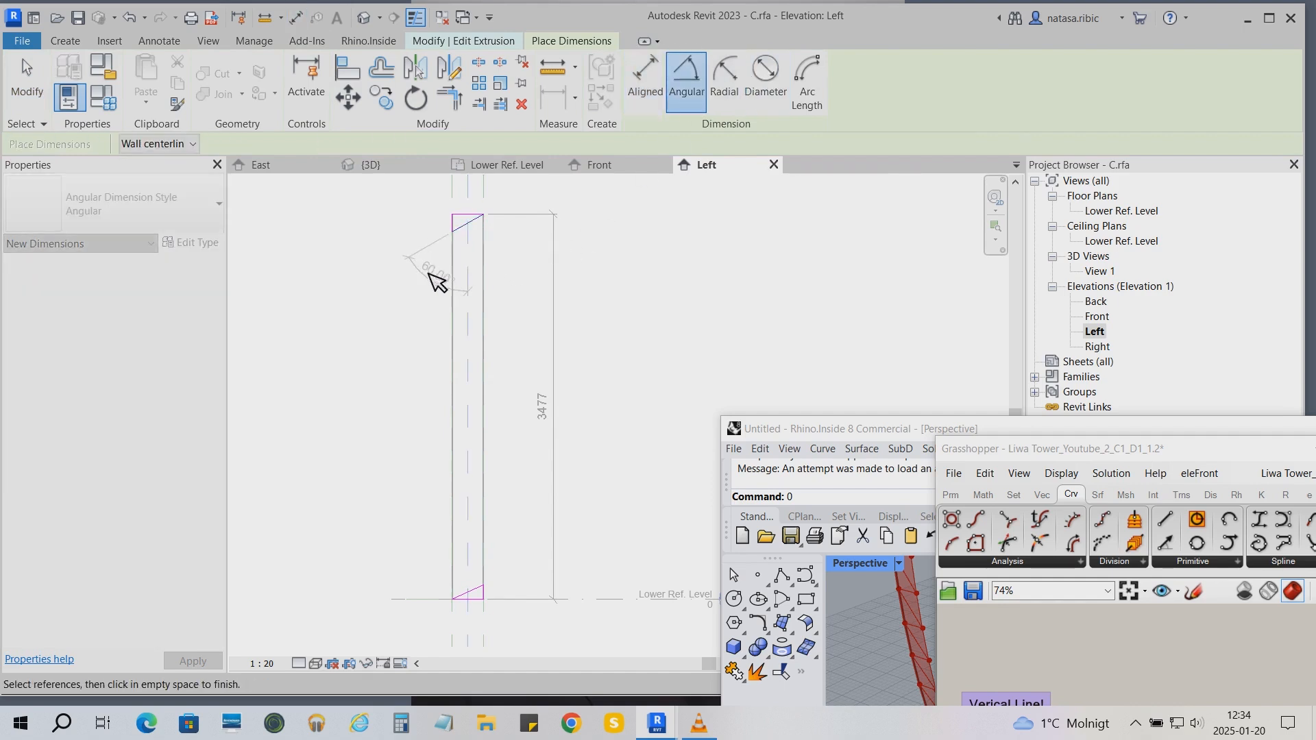
{"action": "left_click", "coordinate": [402, 290]}
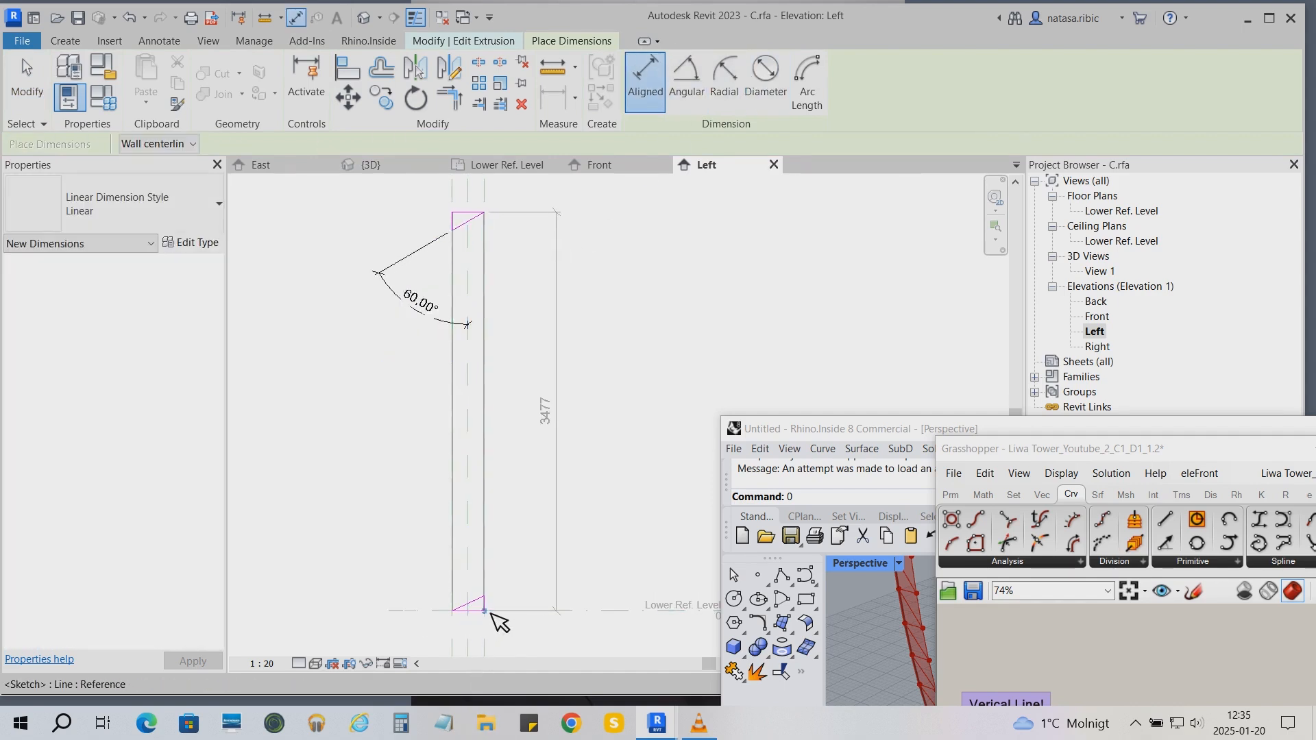
- Dimension the vertical distance between the horizontal edges of the bottom and top triangles, placed to the left of the column
{"action": "left_click", "coordinate": [472, 613]}
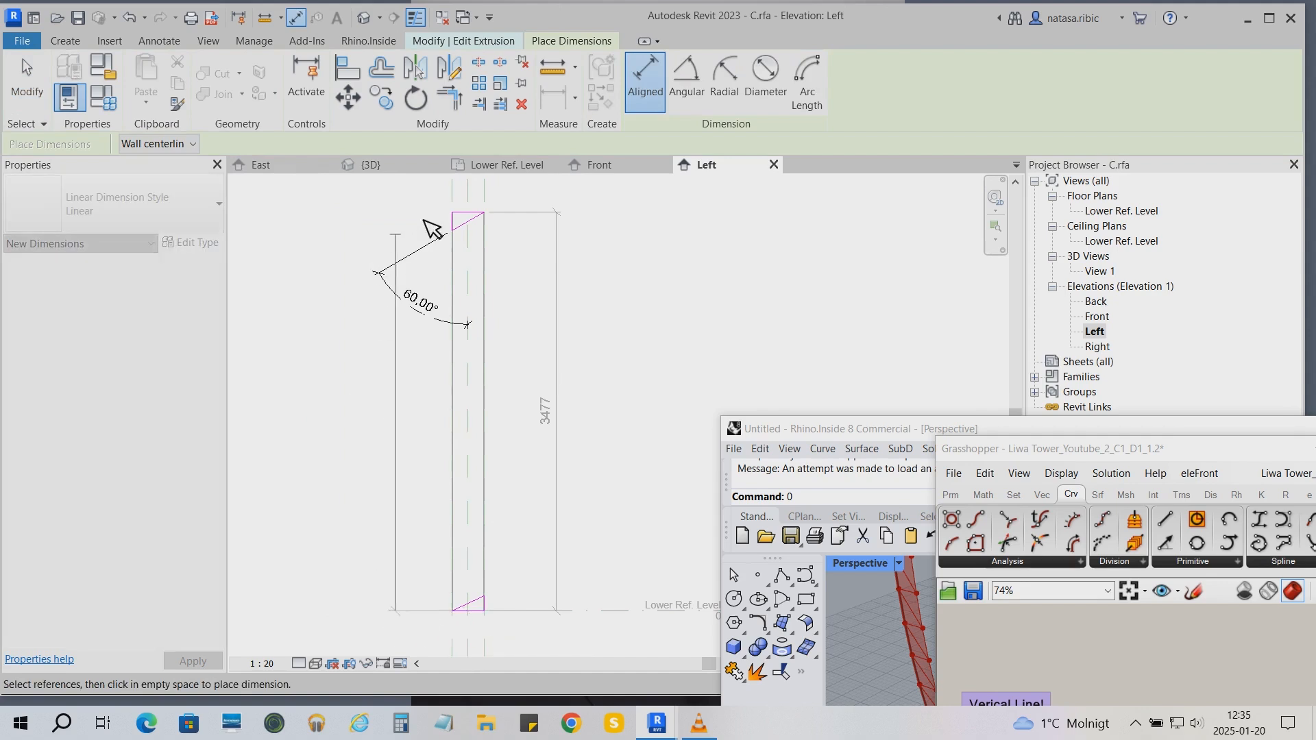
{"action": "left_click", "coordinate": [456, 213]}
{"action": "left_click", "coordinate": [354, 213]}
{"action": "key", "text": "Escape"}
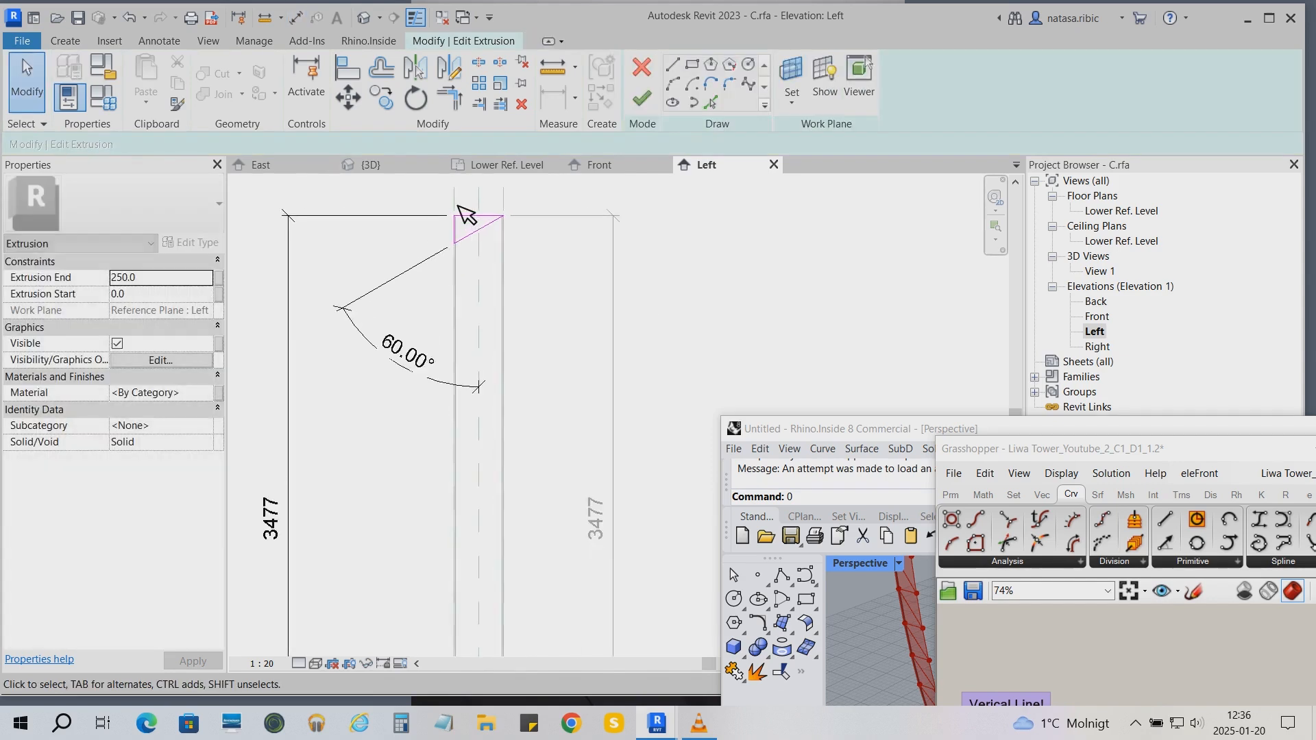
- Dimension the height of the top triangle along its vertical edge
{"action": "scroll", "coordinate": [459, 212], "scroll_direction": "up", "scroll_amount": 6}
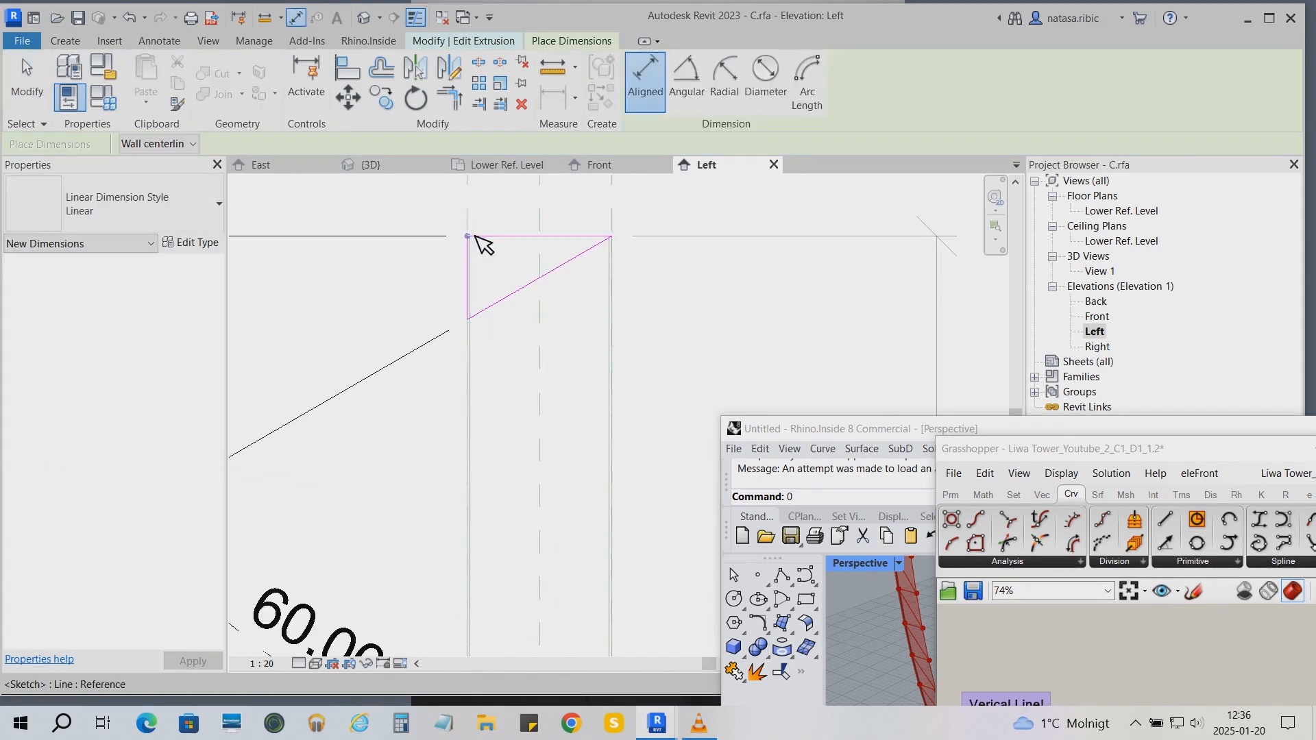
{"action": "left_click", "coordinate": [469, 236]}
{"action": "left_click", "coordinate": [469, 320]}
{"action": "scroll", "coordinate": [531, 325], "scroll_direction": "down", "scroll_amount": 3}
{"action": "left_click", "coordinate": [436, 286]}
{"action": "scroll", "coordinate": [428, 277], "scroll_direction": "down", "scroll_amount": 3}
- Dimension the height of the bottom triangle along its vertical edge
{"action": "scroll", "coordinate": [477, 573], "scroll_direction": "up", "scroll_amount": 3}
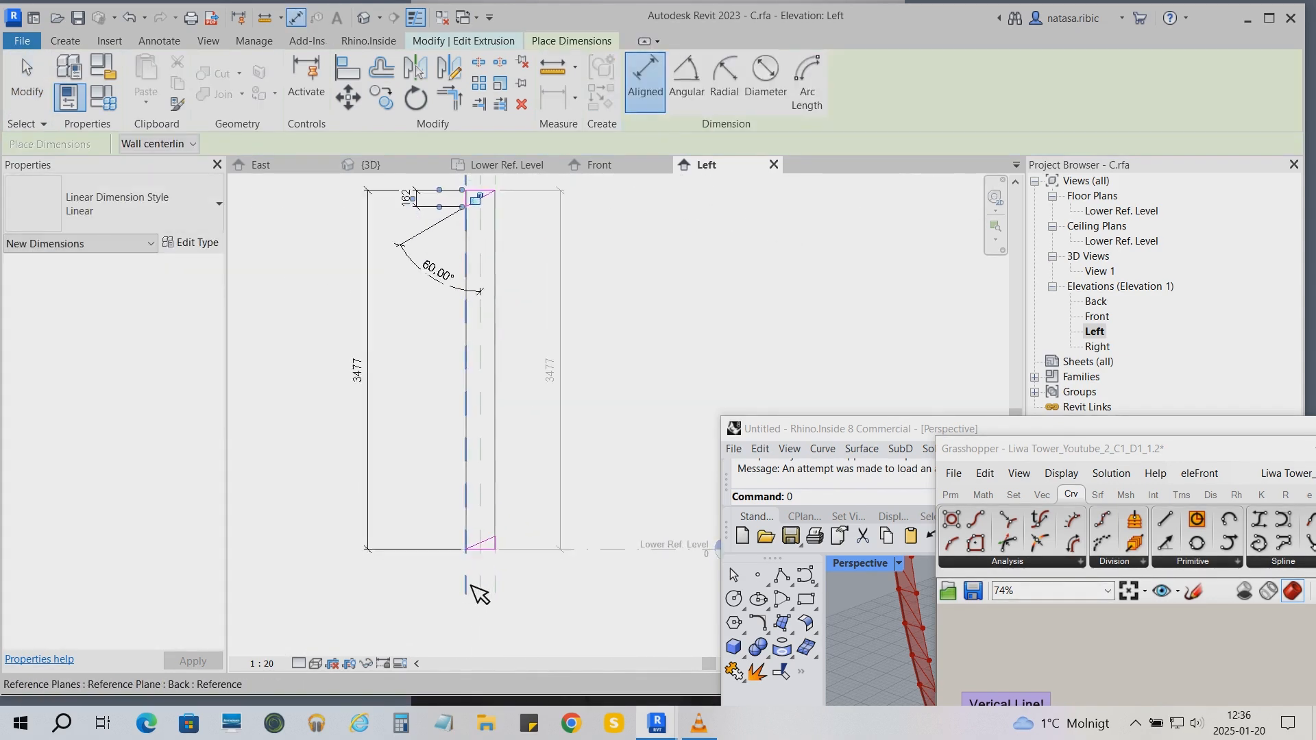
{"action": "left_click", "coordinate": [497, 537]}
{"action": "left_click", "coordinate": [498, 518]}
{"action": "left_click", "coordinate": [536, 552]}
{"action": "scroll", "coordinate": [568, 621], "scroll_direction": "down", "scroll_amount": 2}
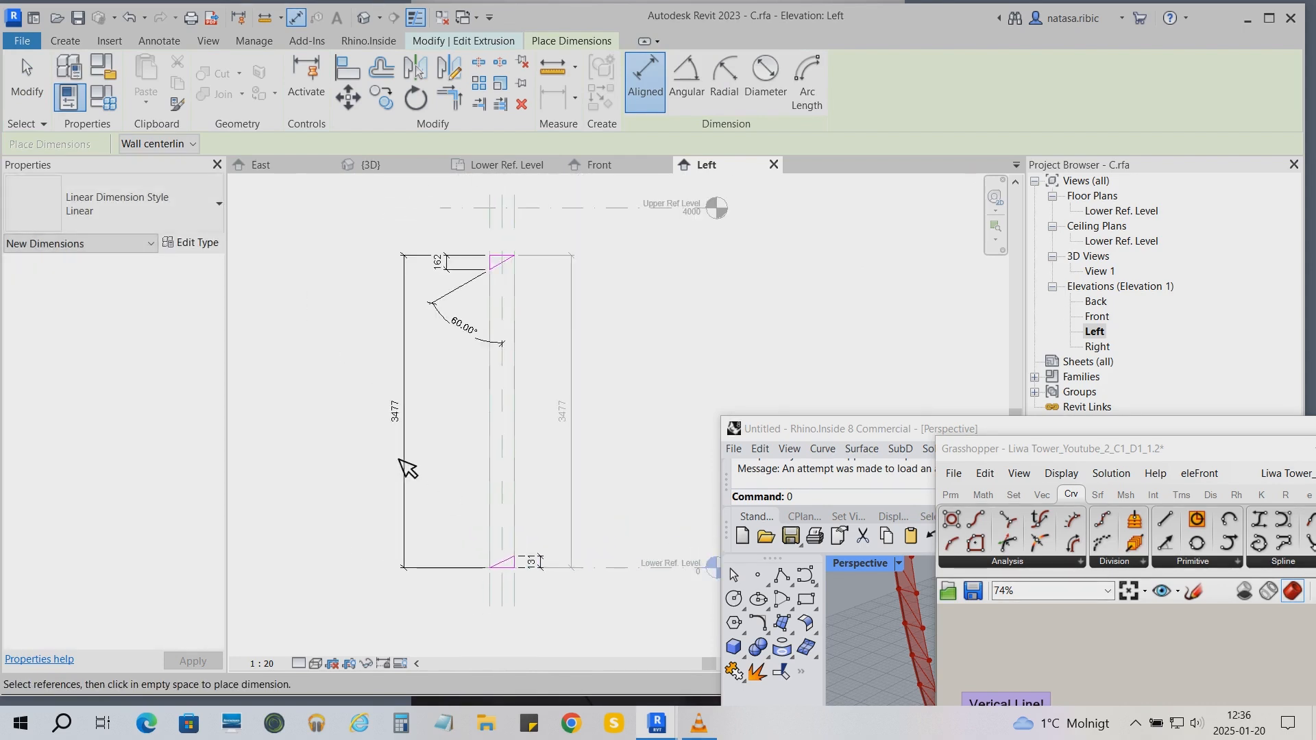
- Label the top triangle's angular dimension with a new instance family parameter named C_void_angle
{"action": "left_click", "coordinate": [27, 82]}
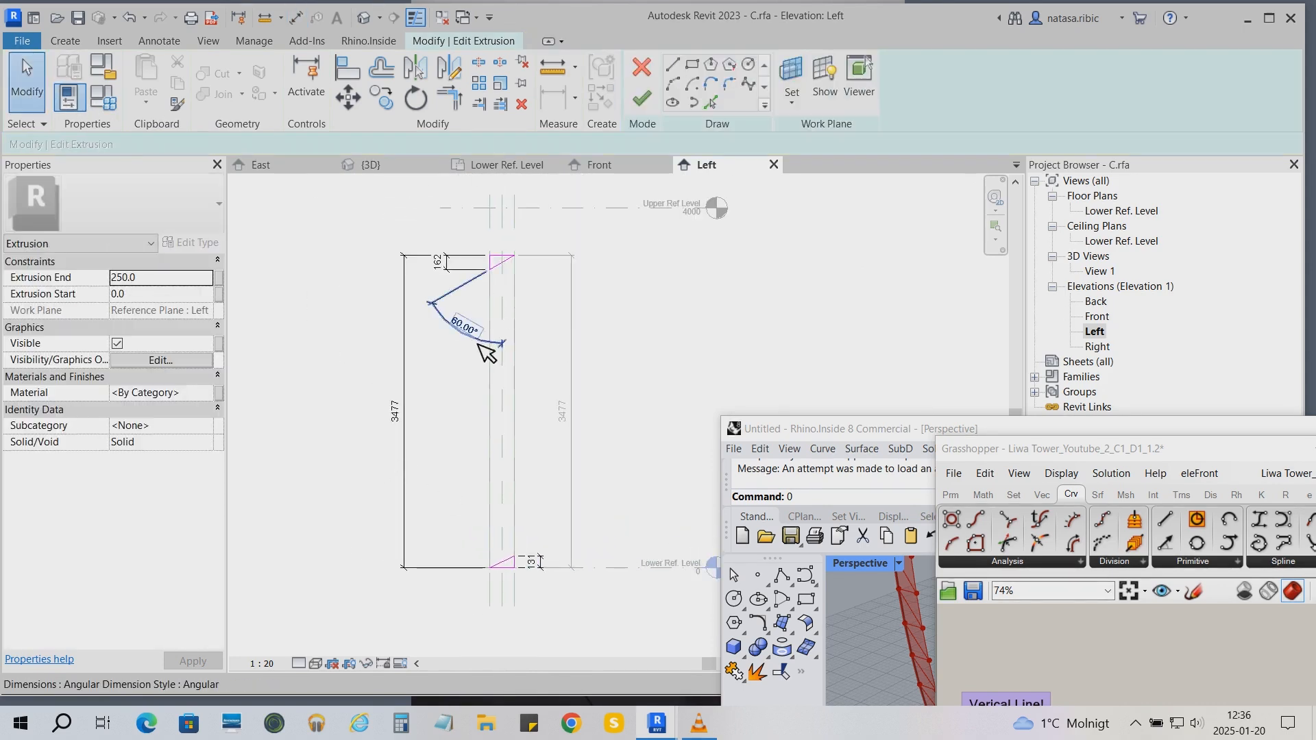
{"action": "left_click", "coordinate": [484, 342]}
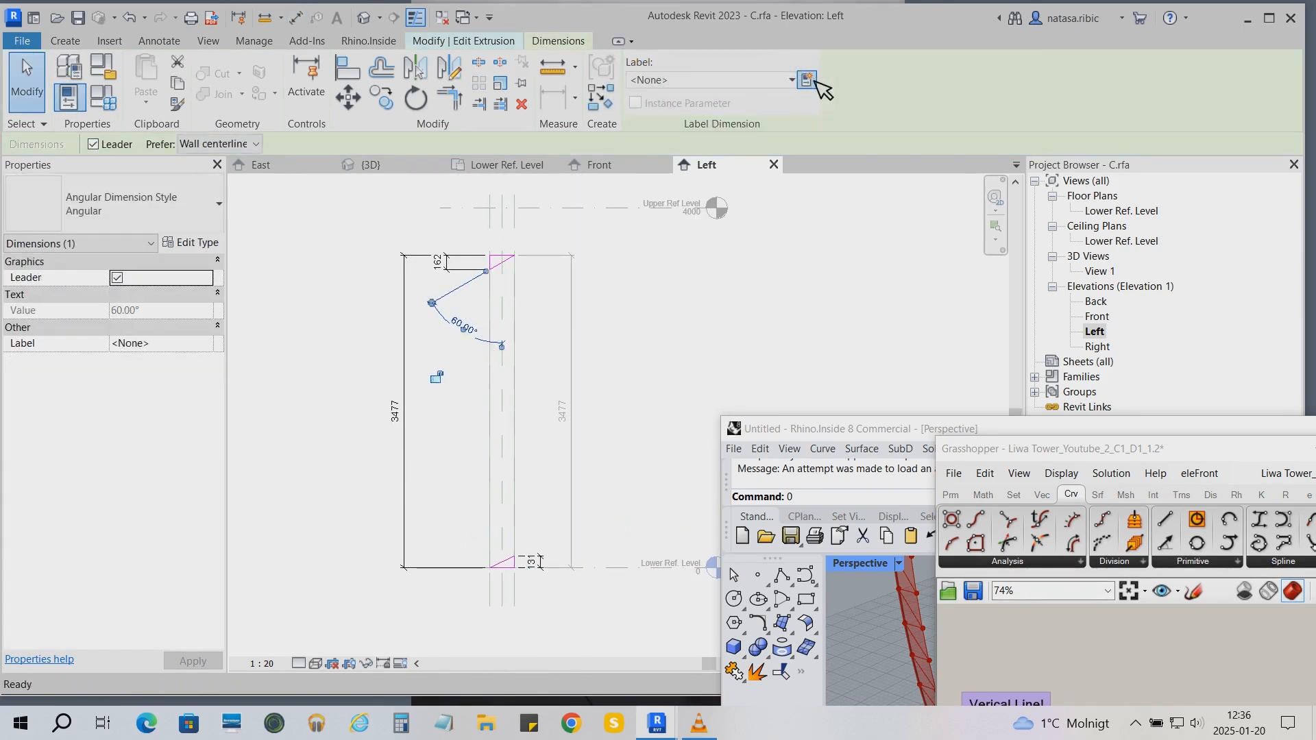
{"action": "left_click", "coordinate": [819, 82]}
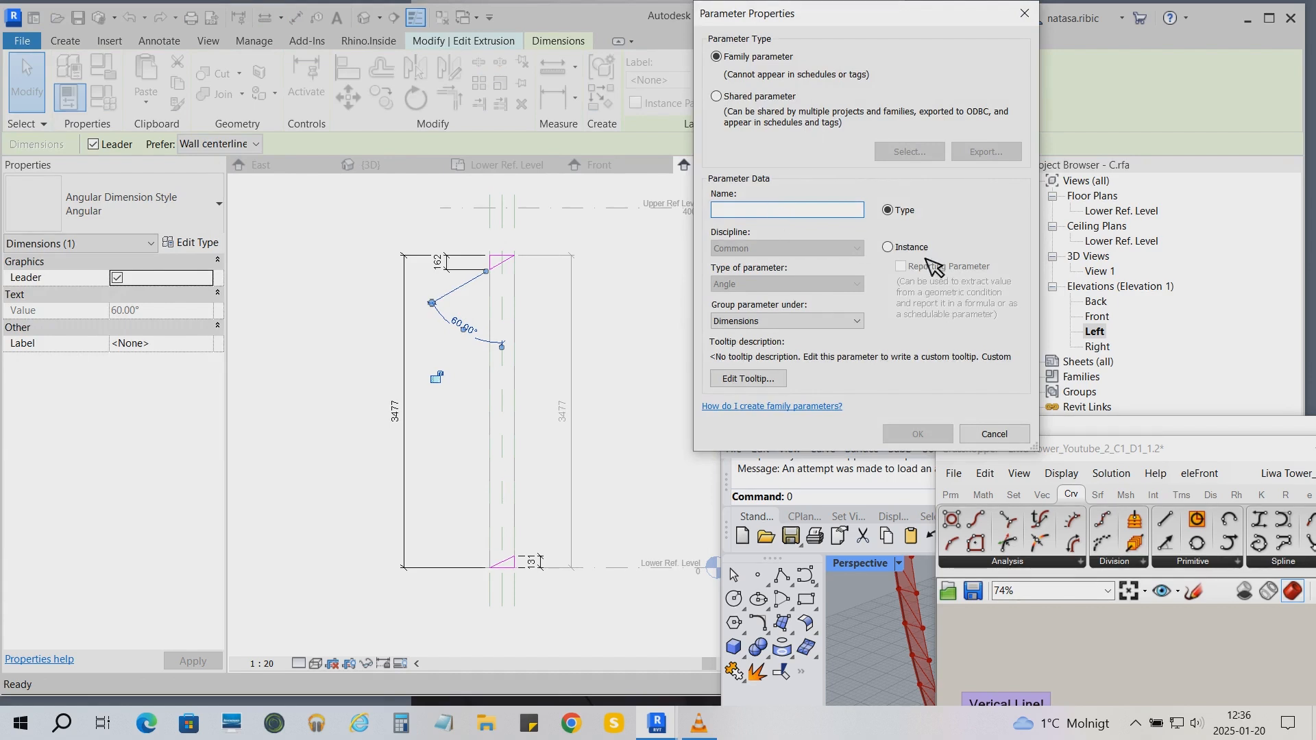
{"action": "left_click", "coordinate": [901, 248]}
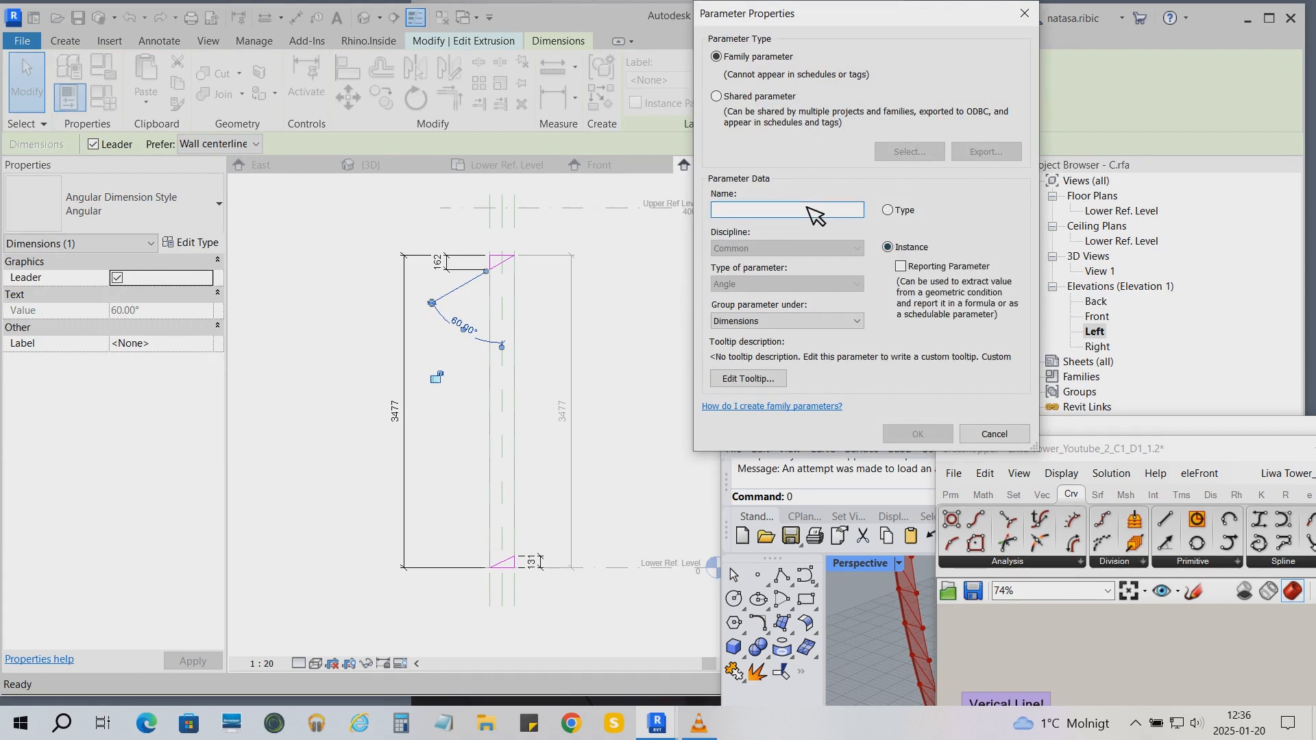
{"action": "type", "text": "CVoid_a"}
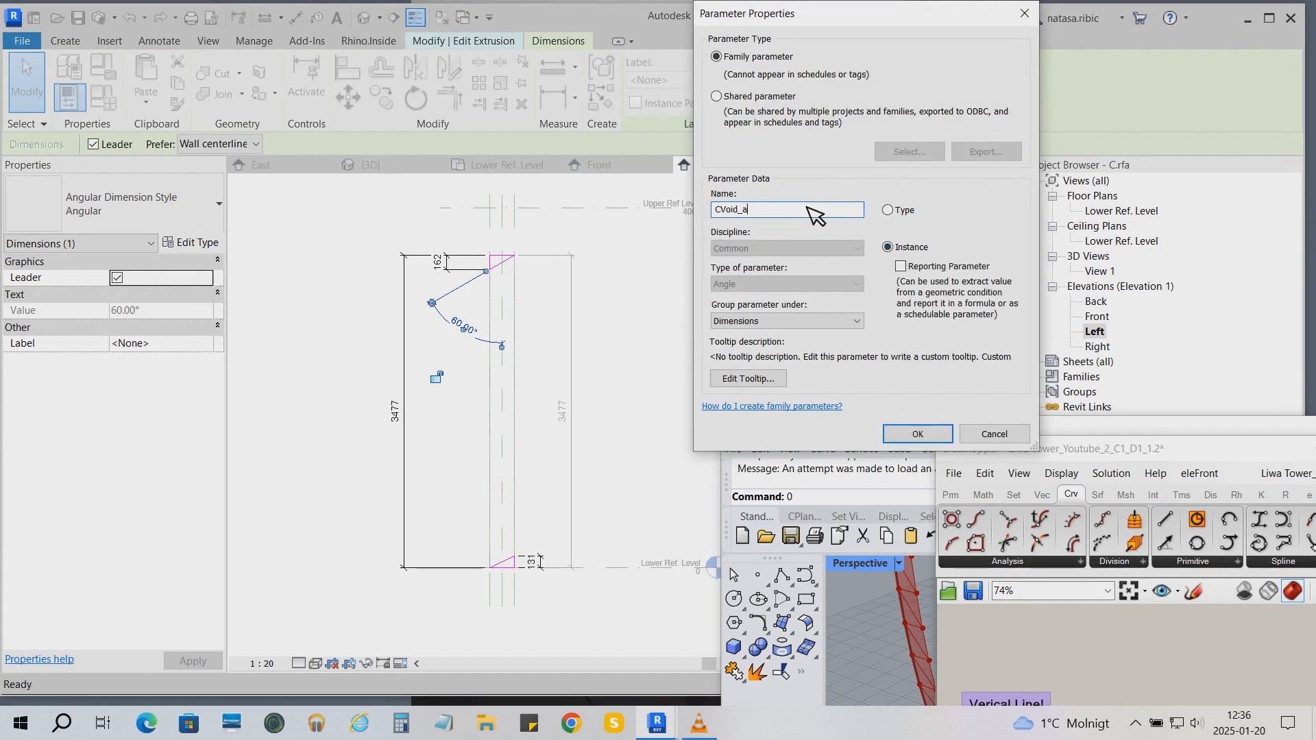
{"action": "key", "text": "Return"}
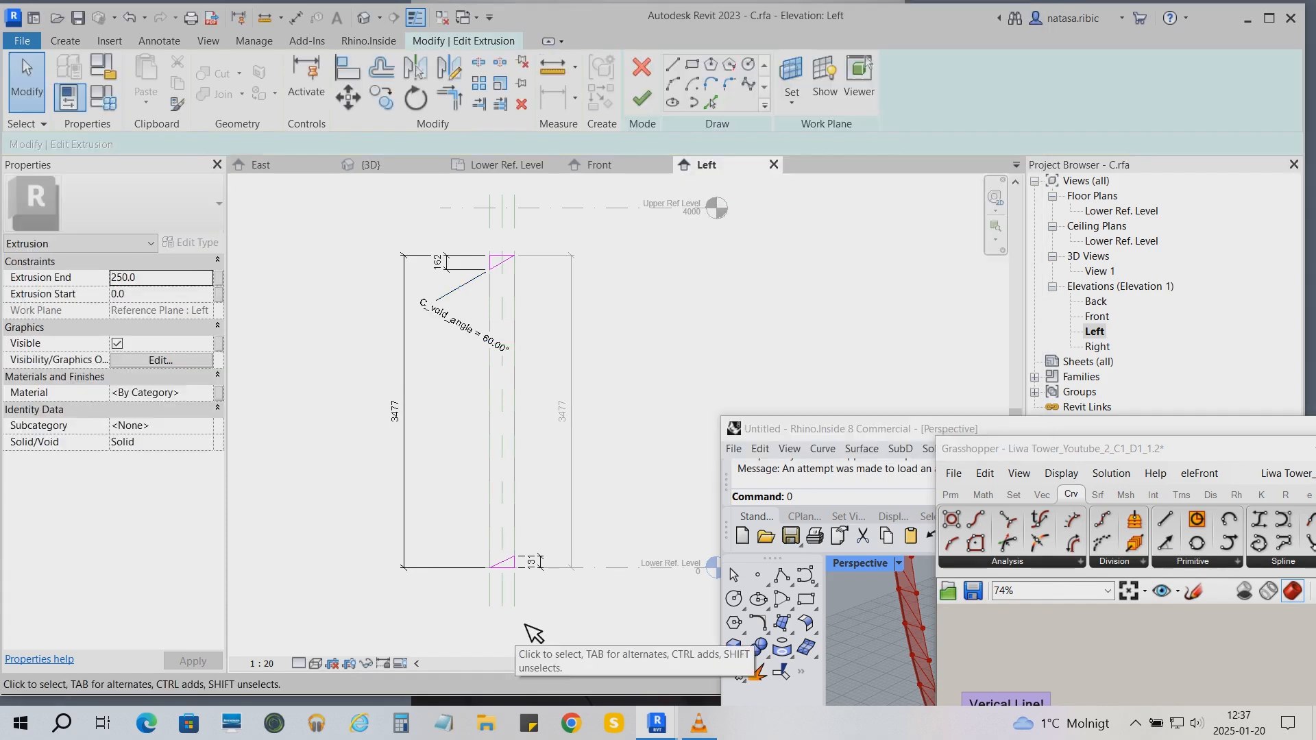
- Add an angular dimension between the bottom triangle's slanted edge and the reference plane along the column's left edge
{"action": "left_click", "coordinate": [296, 17]}
{"action": "left_click", "coordinate": [699, 76]}
{"action": "scroll", "coordinate": [533, 559], "scroll_direction": "up", "scroll_amount": 5}
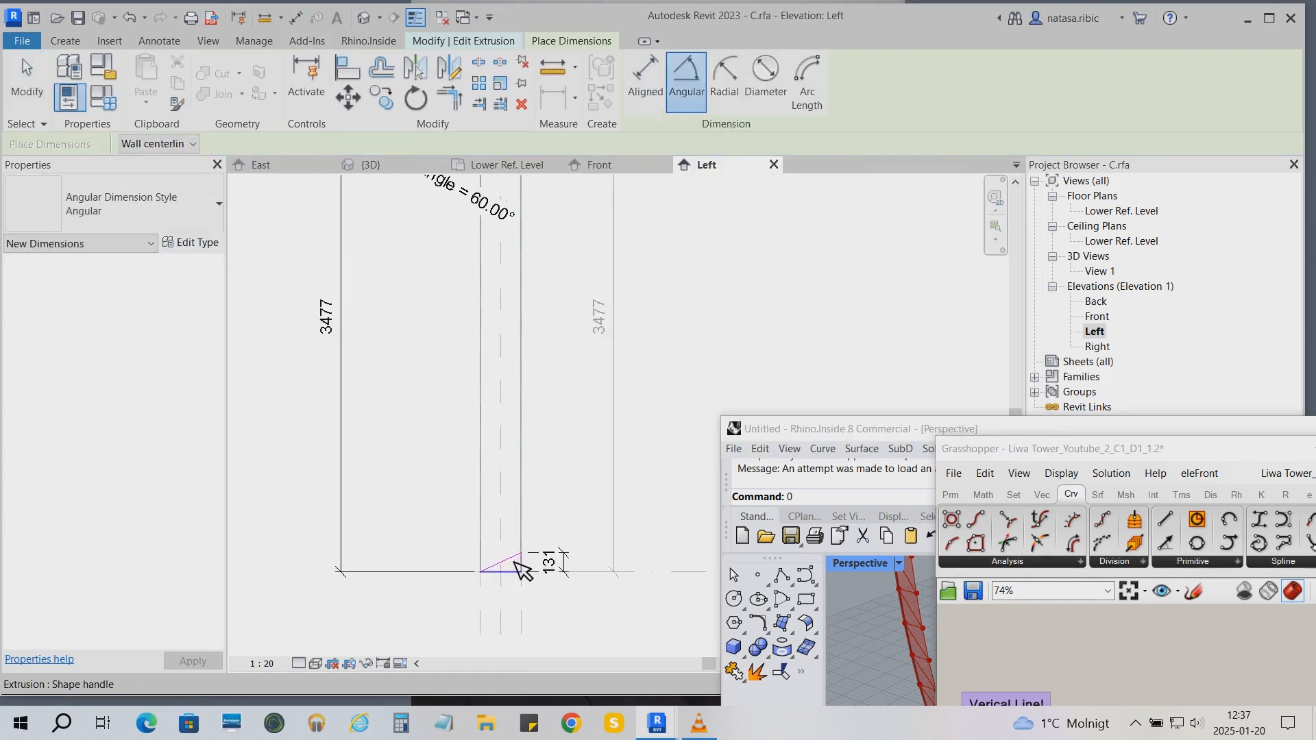
{"action": "left_click", "coordinate": [528, 559]}
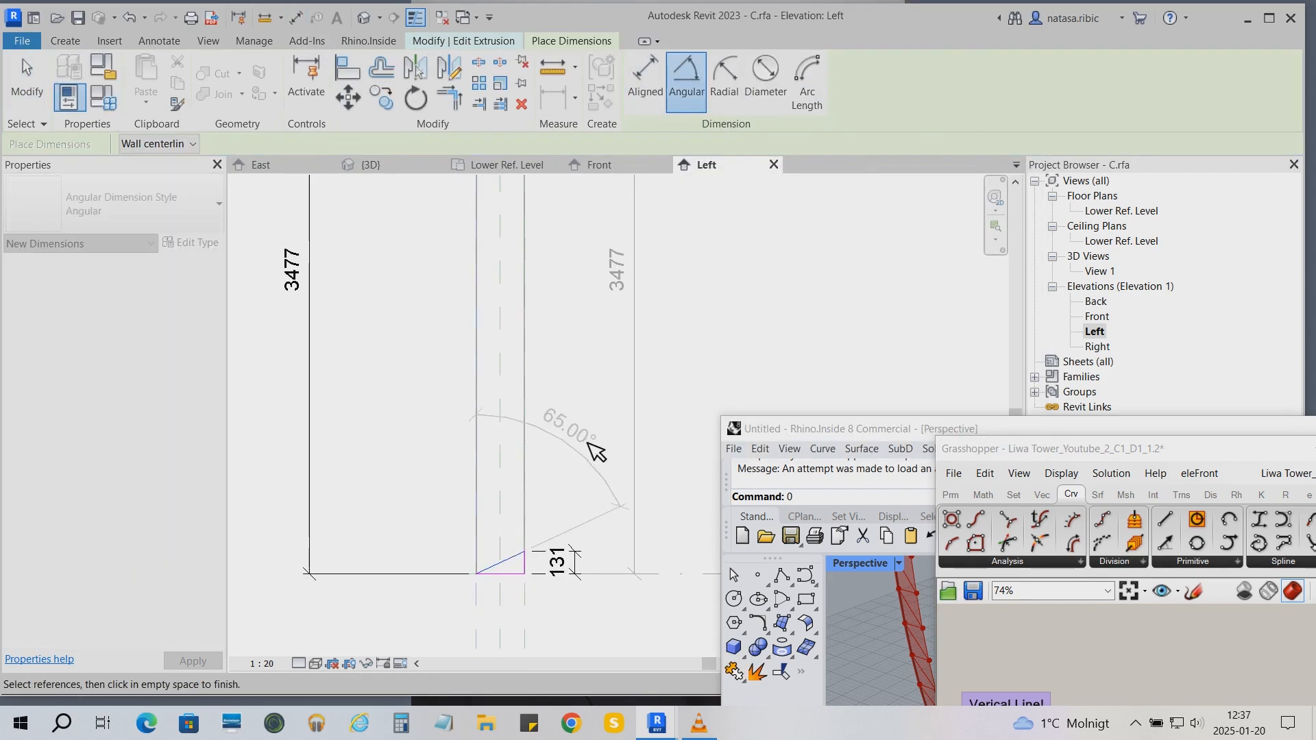
{"action": "left_click", "coordinate": [588, 446]}
- Label the bottom triangle's angular dimension with the existing C_void_angle parameter
{"action": "left_click", "coordinate": [790, 81]}
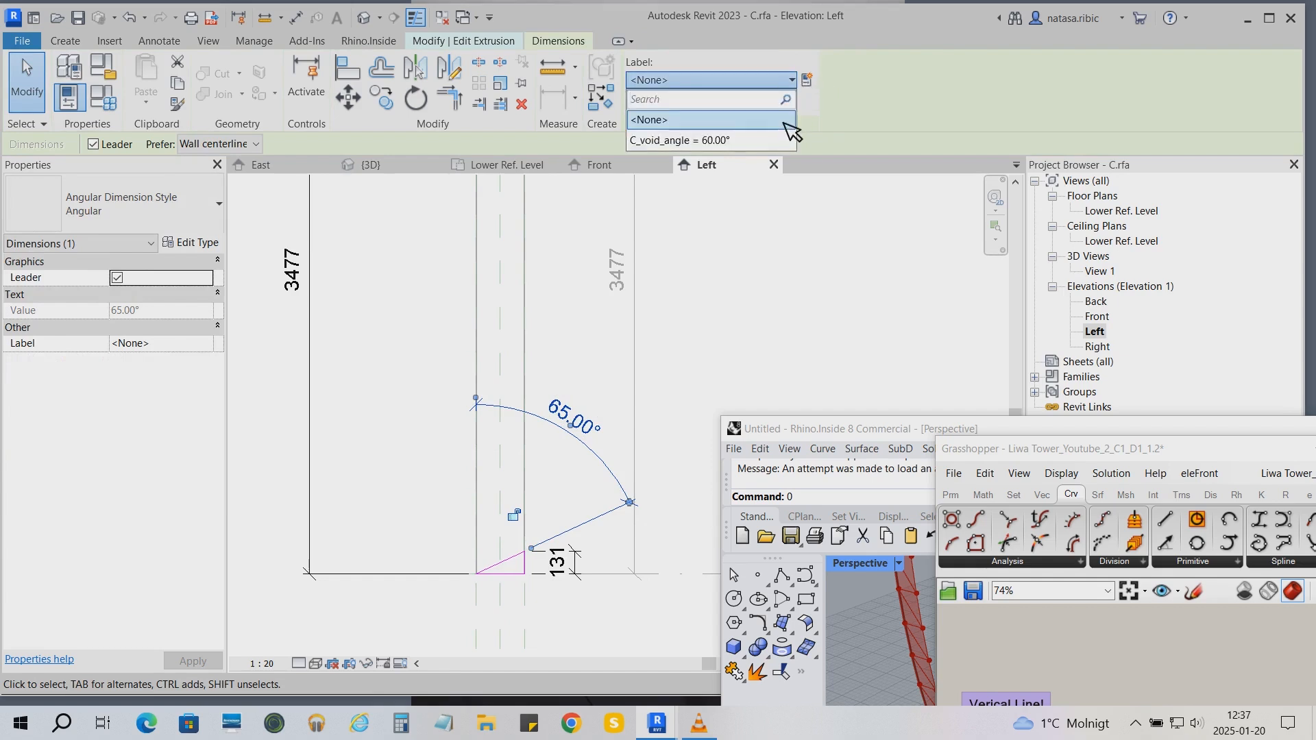
{"action": "left_click", "coordinate": [746, 288]}
{"action": "scroll", "coordinate": [734, 338], "scroll_direction": "down", "scroll_amount": 2}
{"action": "middle_click_drag", "start_coordinate": [597, 542], "coordinate": [610, 465]}
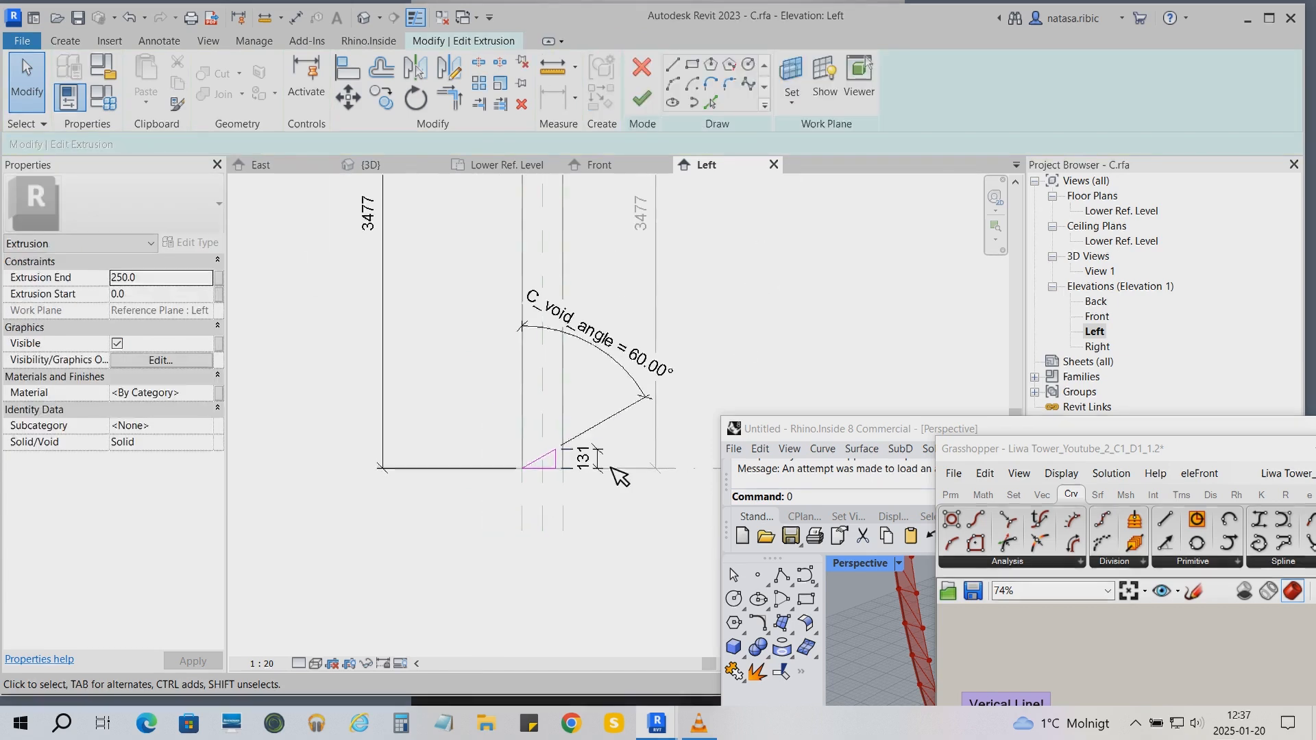
- Set the temporary dimension of the bottom triangle's sloped sketch line to 162 mm
{"action": "left_click", "coordinate": [599, 456]}
{"action": "scroll", "coordinate": [610, 574], "scroll_direction": "down", "scroll_amount": 4}
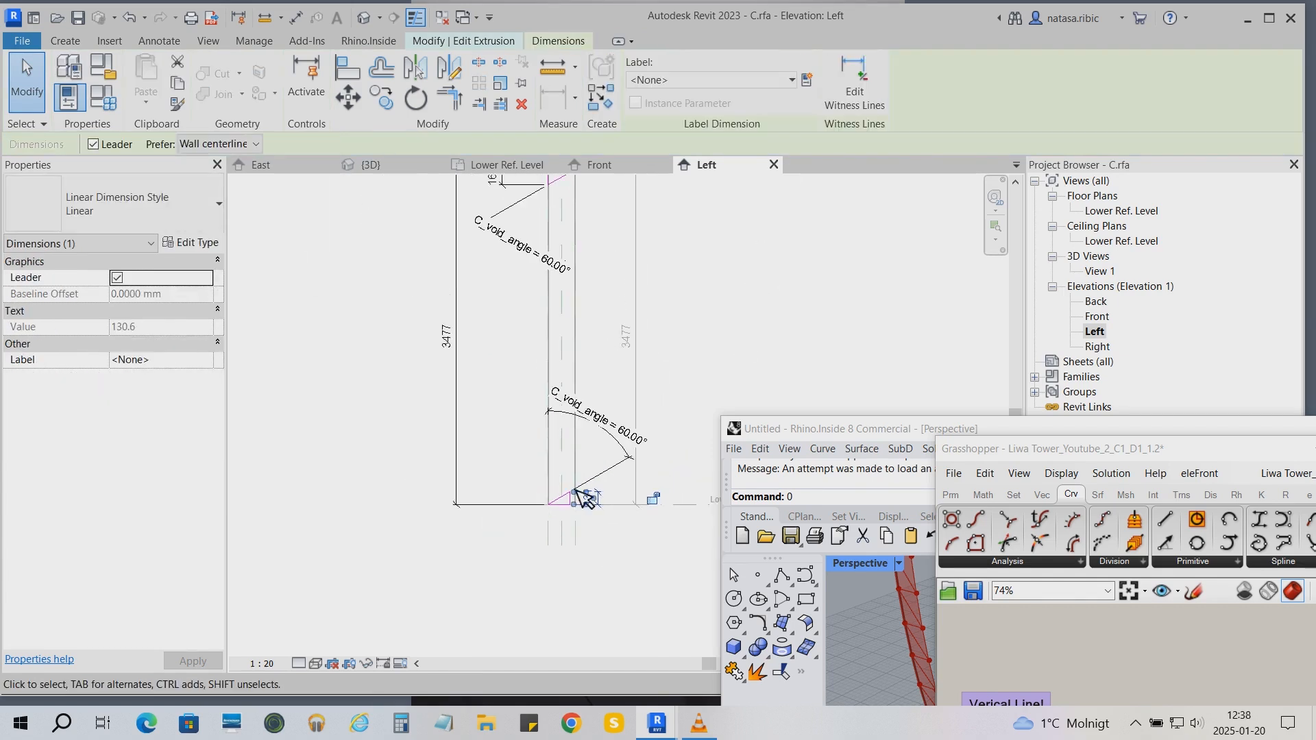
{"action": "left_click", "coordinate": [462, 281]}
{"action": "scroll", "coordinate": [599, 537], "scroll_direction": "up", "scroll_amount": 2}
{"action": "scroll", "coordinate": [597, 537], "scroll_direction": "up", "scroll_amount": 2}
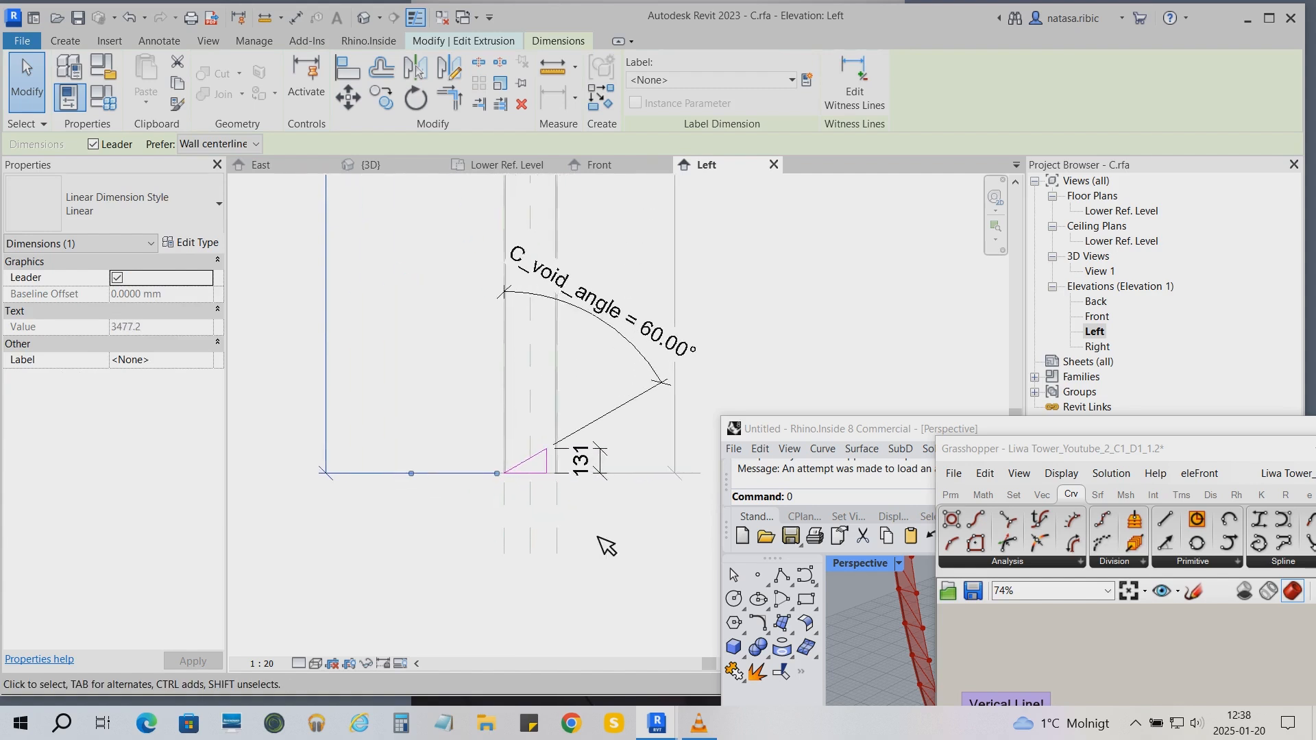
{"action": "left_click", "coordinate": [534, 457]}
{"action": "left_click", "coordinate": [609, 435]}
{"action": "type", "text": "162"}
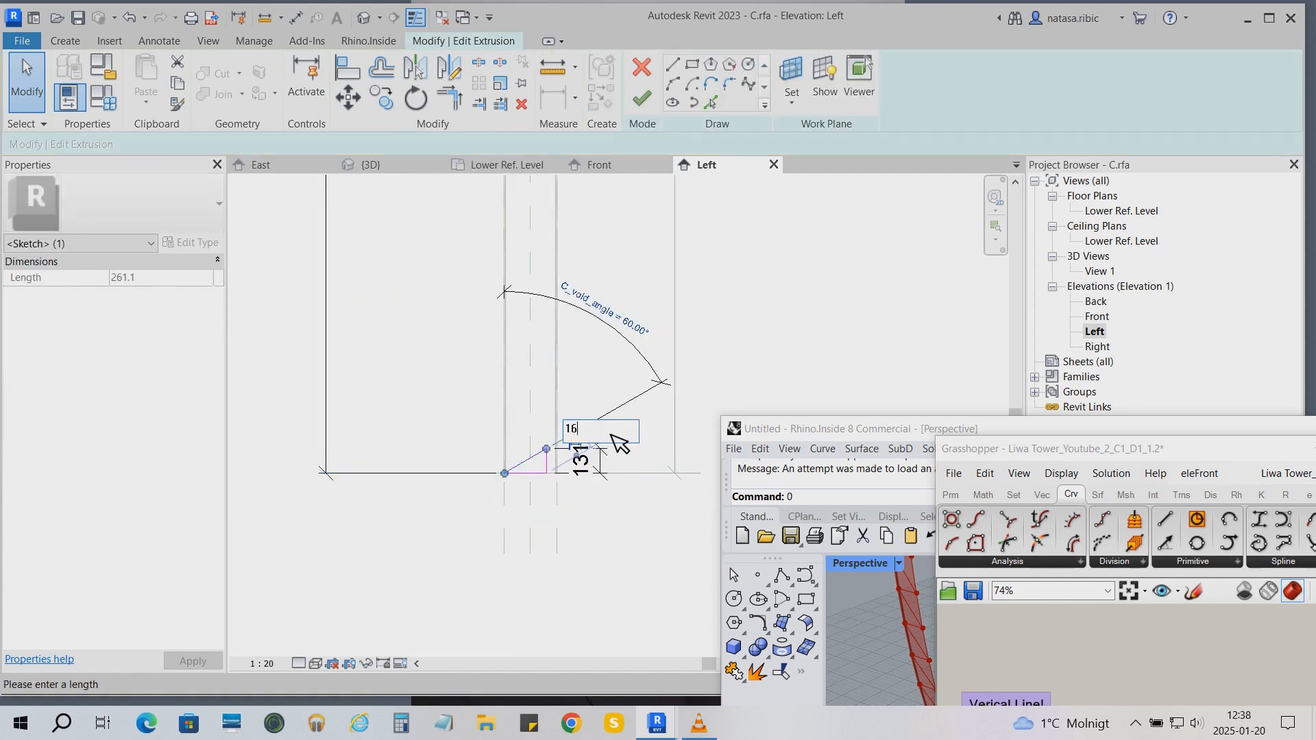
{"action": "key", "text": "Return"}
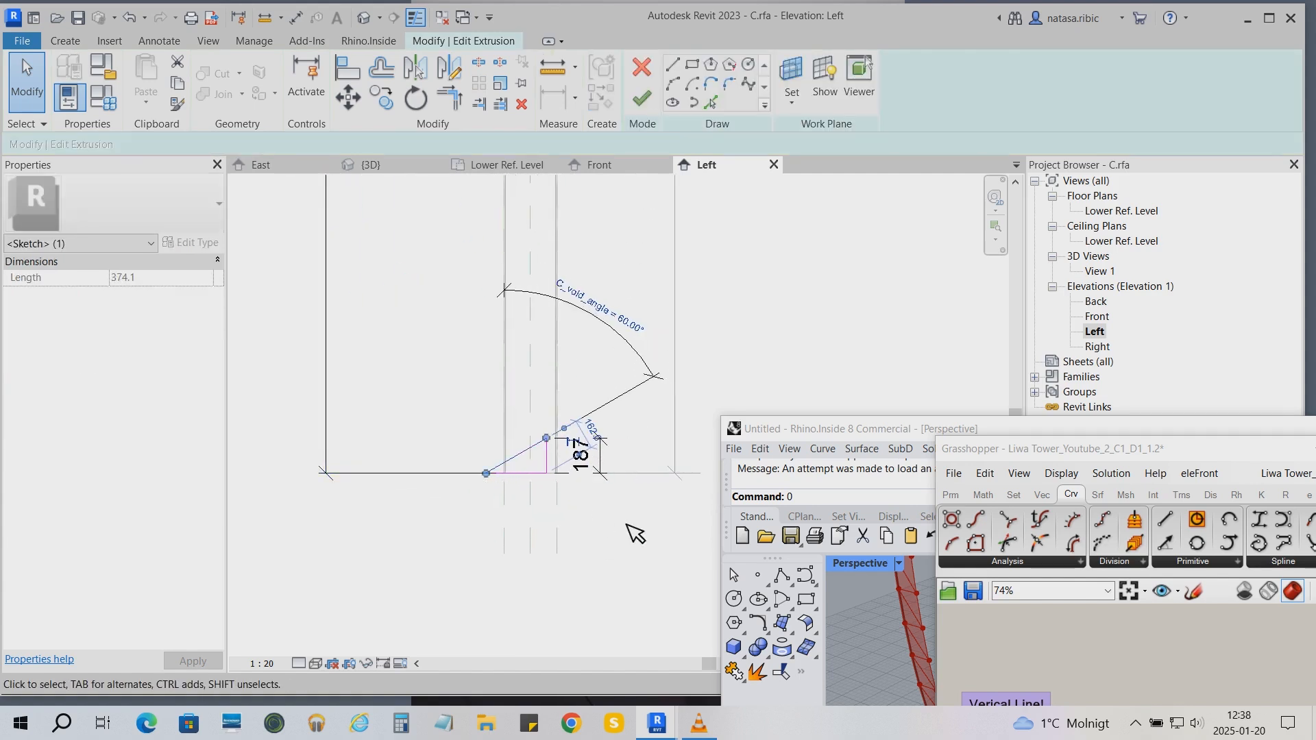
- Move the bottom triangle sketch so its right-angle corner sits where the column's right edge meets the Lower Ref. Level
{"action": "scroll", "coordinate": [552, 473], "scroll_direction": "up", "scroll_amount": 1}
{"action": "key", "text": "m"}
{"action": "key", "text": "v"}
{"action": "left_click", "coordinate": [567, 471]}
{"action": "scroll", "coordinate": [571, 476], "scroll_direction": "up", "scroll_amount": 2}
{"action": "left_click", "coordinate": [571, 466]}
{"action": "scroll", "coordinate": [578, 525], "scroll_direction": "up", "scroll_amount": 2}
{"action": "key", "text": "m"}
{"action": "key", "text": "v"}
{"action": "left_click", "coordinate": [516, 519]}
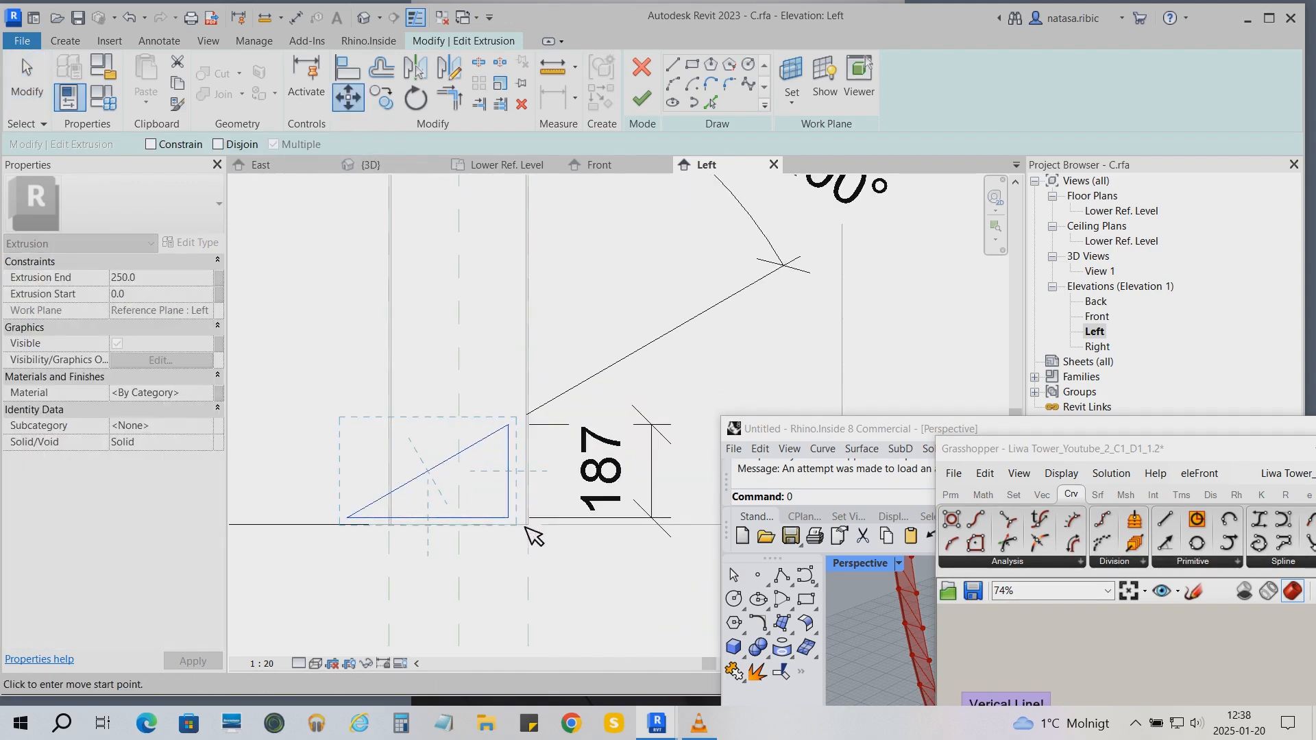
{"action": "left_click", "coordinate": [532, 527]}
{"action": "scroll", "coordinate": [534, 528], "scroll_direction": "up", "scroll_amount": 2}
{"action": "scroll", "coordinate": [552, 565], "scroll_direction": "down", "scroll_amount": 3}
{"action": "scroll", "coordinate": [552, 566], "scroll_direction": "down", "scroll_amount": 4}
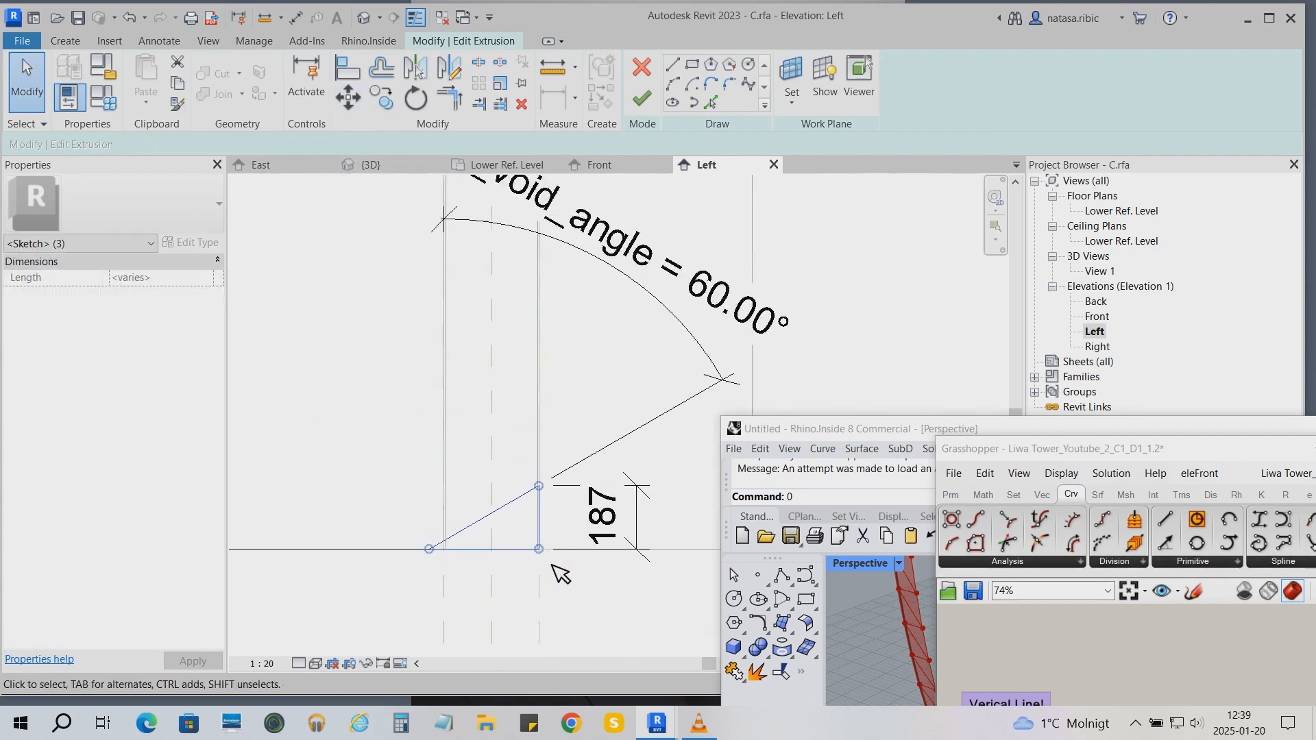
- Delete the three sketch lines of the bottom triangle, starting with the sloped one
{"action": "left_click", "coordinate": [610, 487]}
{"action": "scroll", "coordinate": [610, 487], "scroll_direction": "up", "scroll_amount": 5}
{"action": "left_click", "coordinate": [439, 569]}
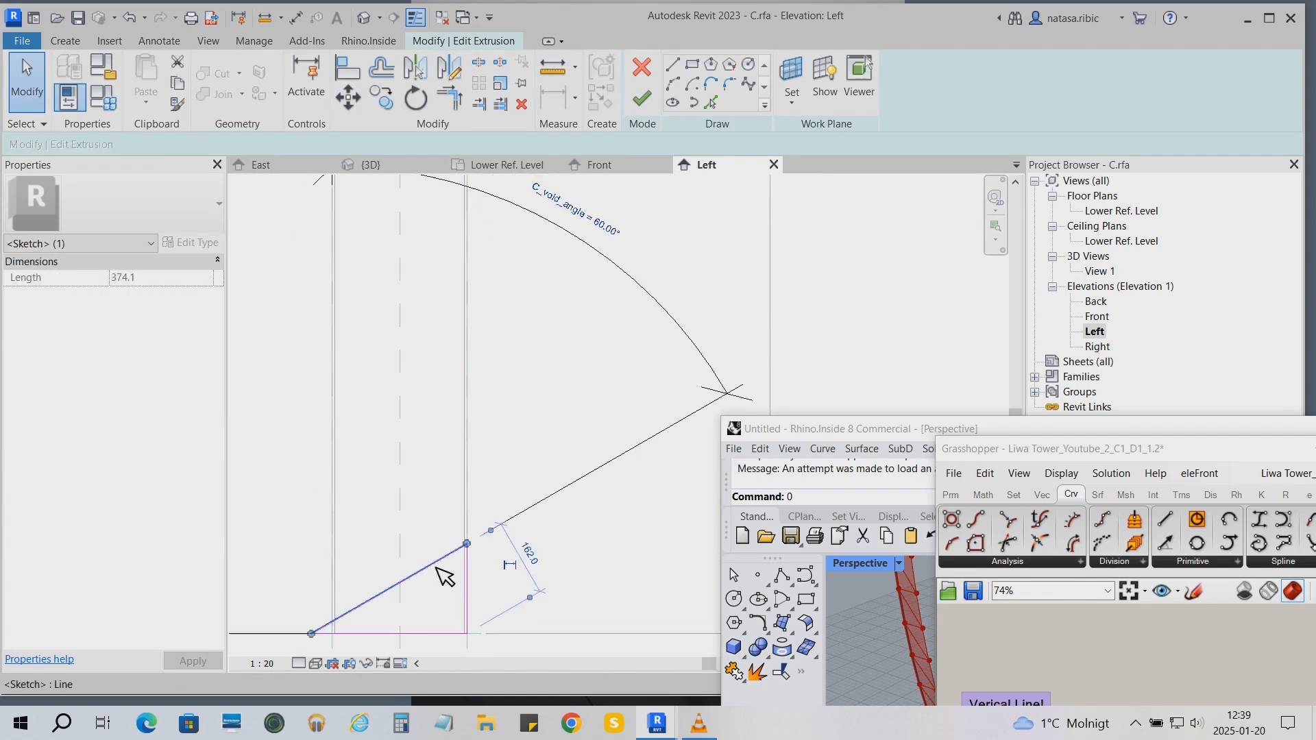
{"action": "key", "text": "Delete"}
{"action": "scroll", "coordinate": [536, 564], "scroll_direction": "down", "scroll_amount": 1}
{"action": "scroll", "coordinate": [357, 634], "scroll_direction": "up", "scroll_amount": 1}
{"action": "left_click", "coordinate": [404, 603]}
{"action": "key", "text": "Delete"}
{"action": "left_click", "coordinate": [529, 577]}
{"action": "key", "text": "Delete"}
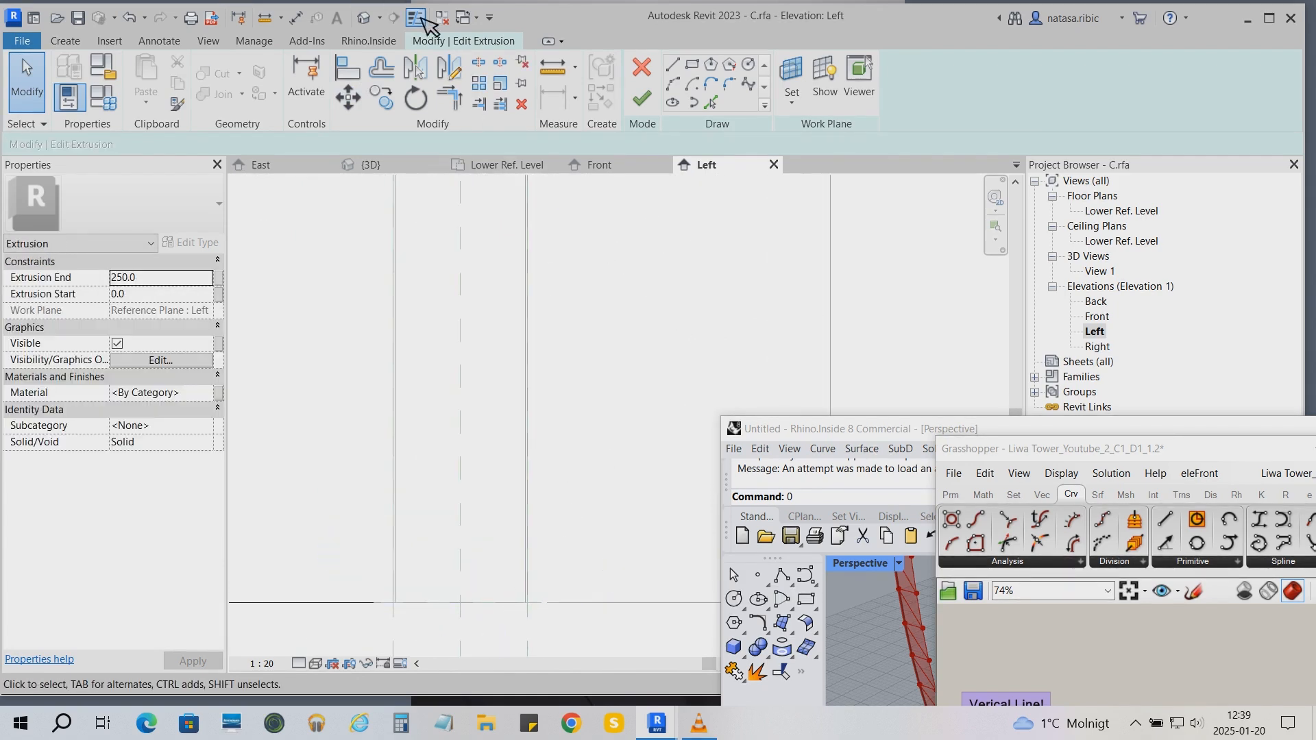
- Redraw the bottom triangle with chained lines along the Lower Ref. Level, up the right reference plane and back to the left plane's intersection
{"action": "left_click", "coordinate": [679, 65]}
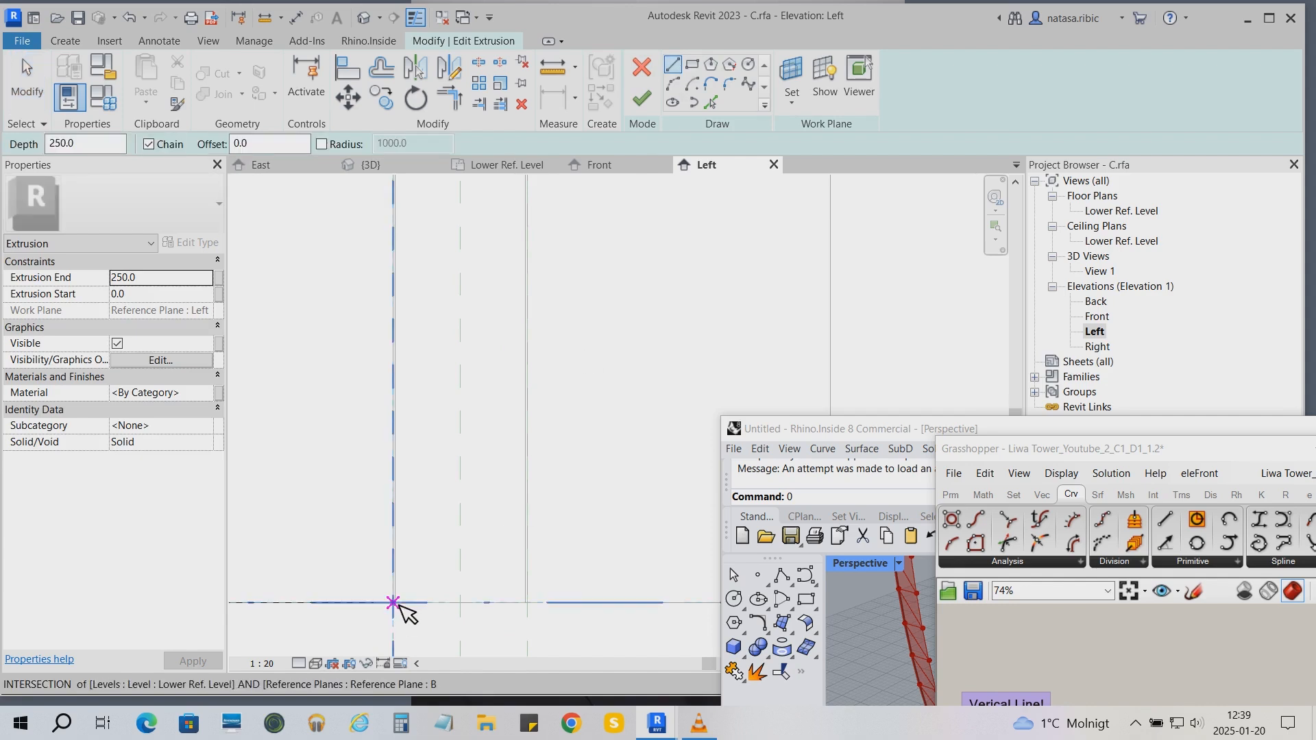
{"action": "left_click", "coordinate": [394, 603]}
{"action": "left_click", "coordinate": [529, 604]}
{"action": "left_click", "coordinate": [528, 527]}
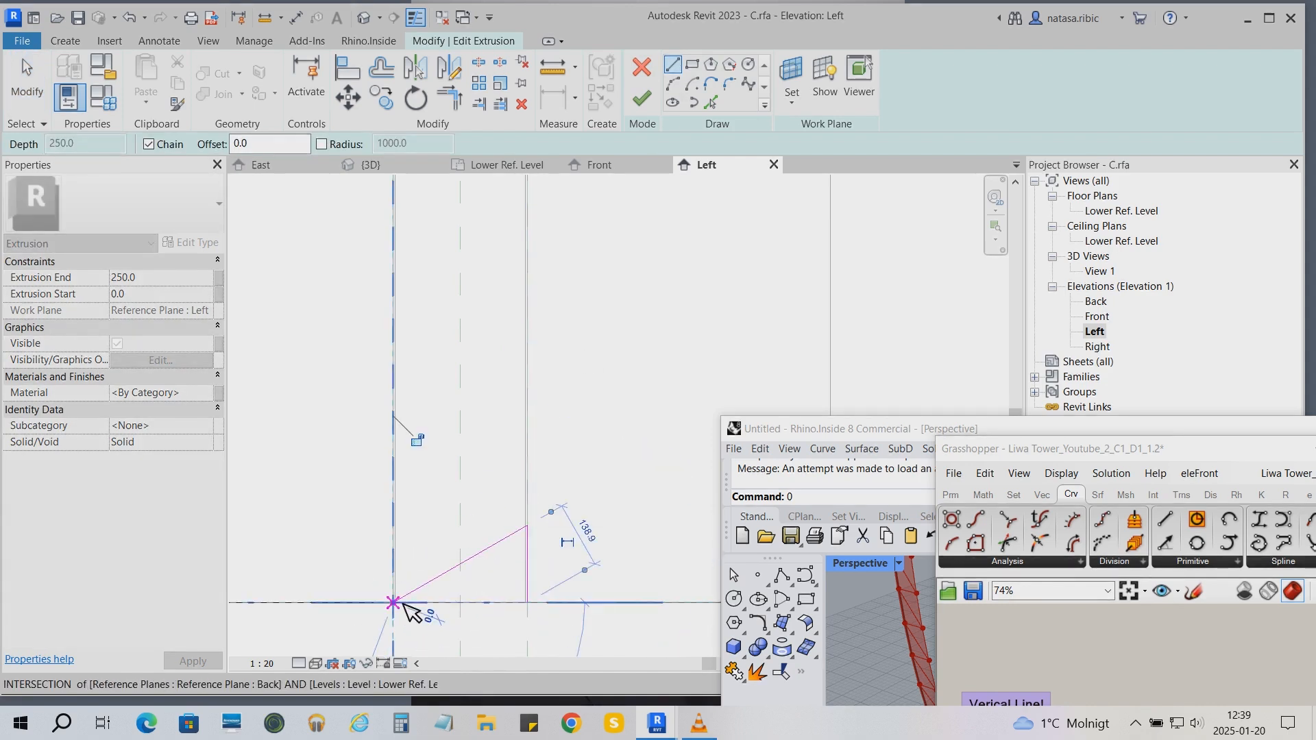
{"action": "left_click", "coordinate": [394, 603]}
{"action": "key", "text": "Delete"}
{"action": "scroll", "coordinate": [607, 491], "scroll_direction": "down", "scroll_amount": 2}
{"action": "scroll", "coordinate": [615, 492], "scroll_direction": "down", "scroll_amount": 1}
{"action": "left_click", "coordinate": [300, 20]}
{"action": "scroll", "coordinate": [422, 461], "scroll_direction": "down", "scroll_amount": 1}
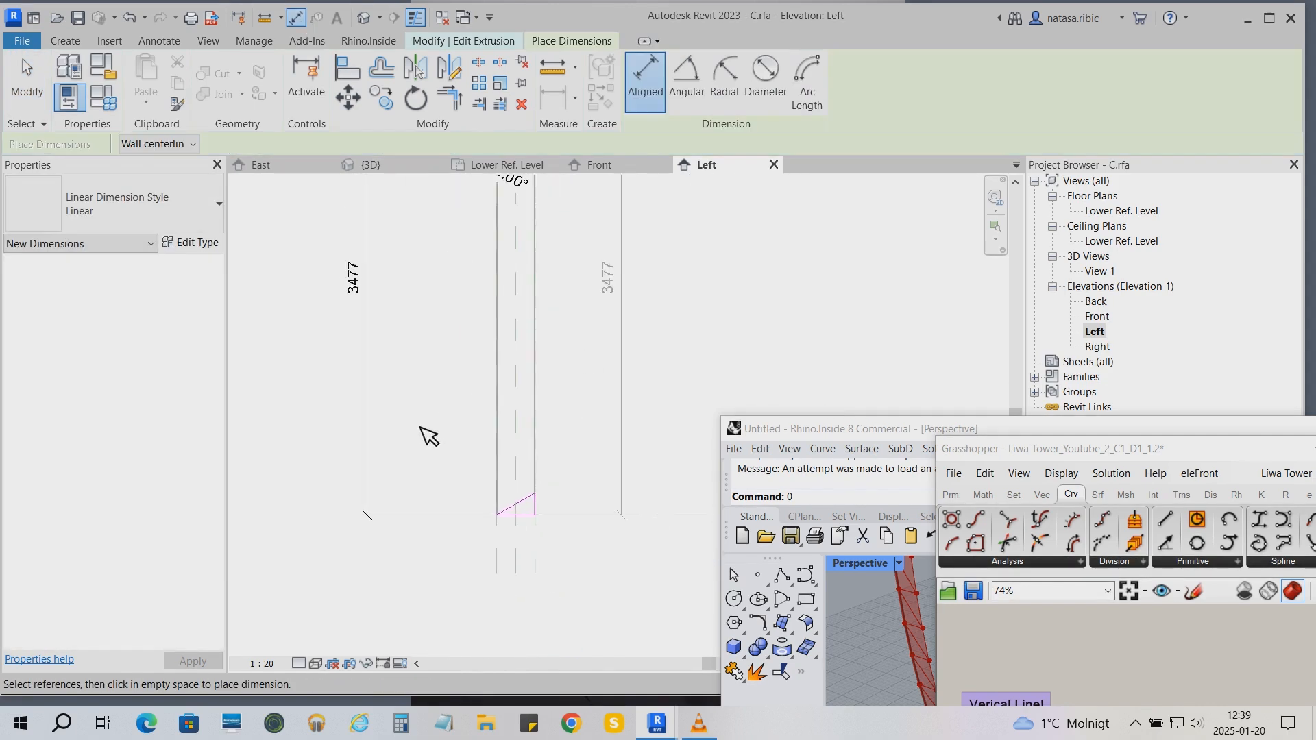
{"action": "key", "text": "Escape"}
- Rename the family parameter C_void_angle to C_void_angle_top
{"action": "middle_click_drag", "start_coordinate": [579, 361], "coordinate": [558, 490]}
{"action": "scroll", "coordinate": [555, 491], "scroll_direction": "down", "scroll_amount": 1}
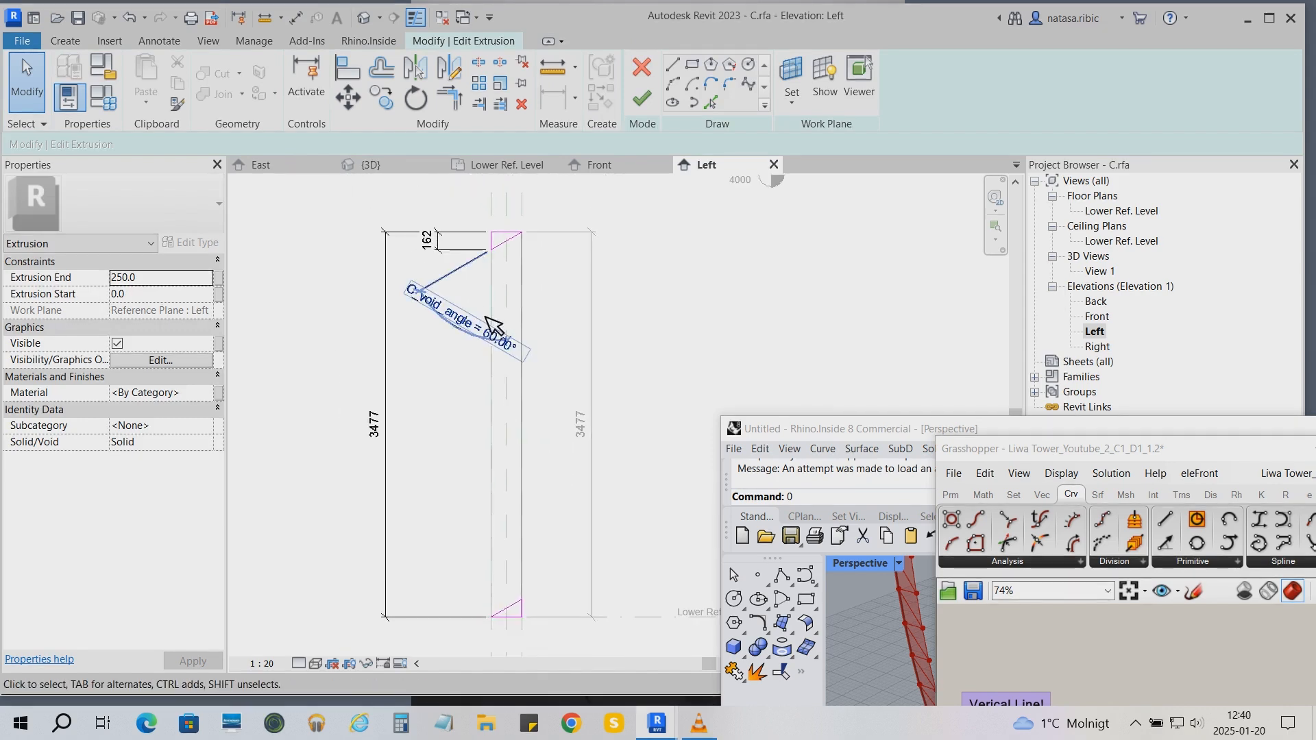
{"action": "left_click", "coordinate": [118, 99]}
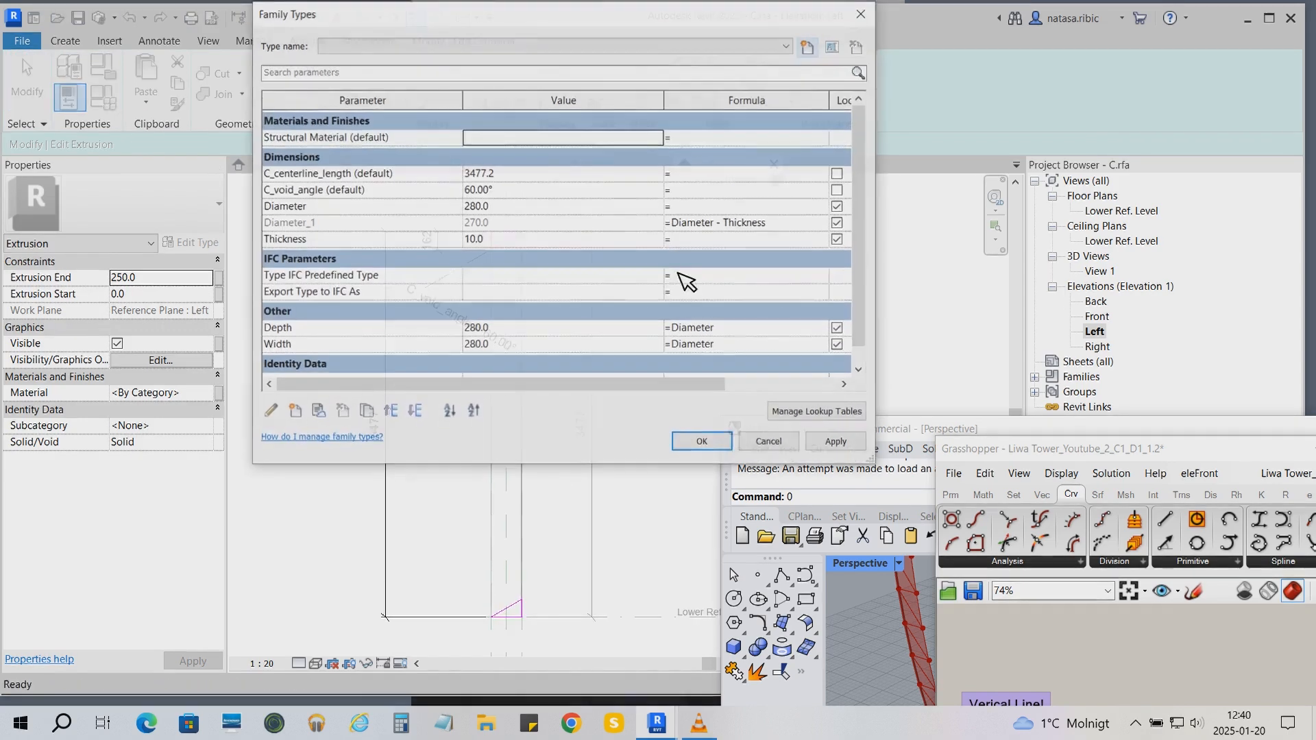
{"action": "left_click", "coordinate": [441, 190]}
{"action": "left_click", "coordinate": [274, 412]}
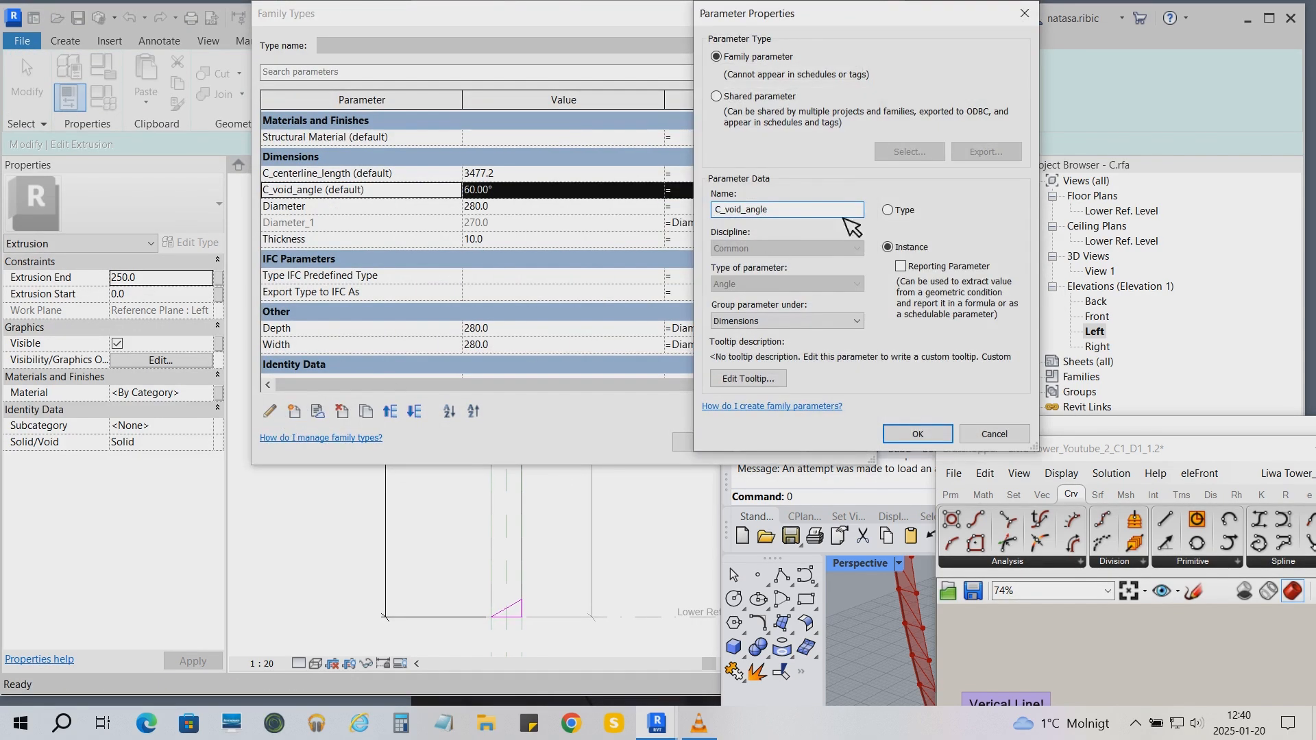
{"action": "type", "text": "_top"}
{"action": "left_click", "coordinate": [922, 435]}
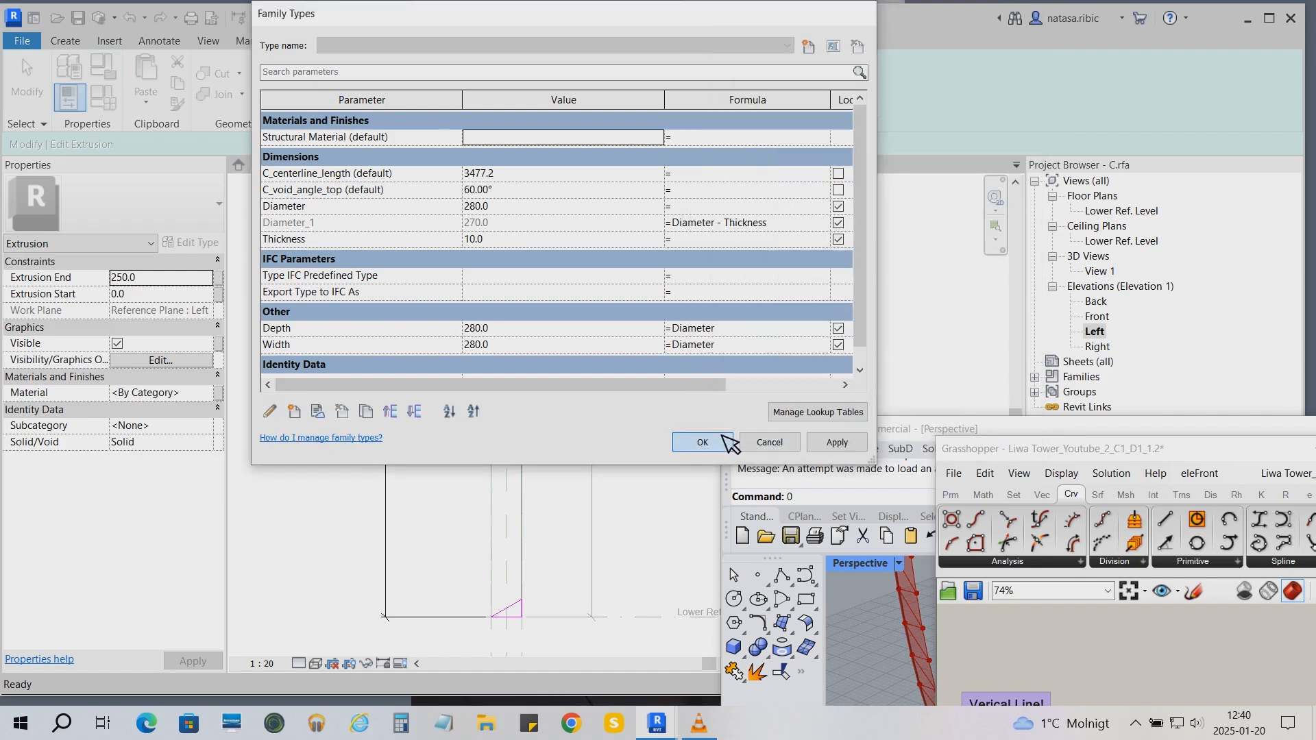
{"action": "left_click", "coordinate": [722, 436]}
- Add an angular dimension between the column's left reference plane and the sloped line of the bottom triangle
{"action": "left_click", "coordinate": [295, 17]}
{"action": "left_click", "coordinate": [700, 76]}
{"action": "scroll", "coordinate": [529, 588], "scroll_direction": "up", "scroll_amount": 1}
{"action": "left_click", "coordinate": [525, 608]}
{"action": "left_click", "coordinate": [588, 519]}
{"action": "left_click", "coordinate": [29, 81]}
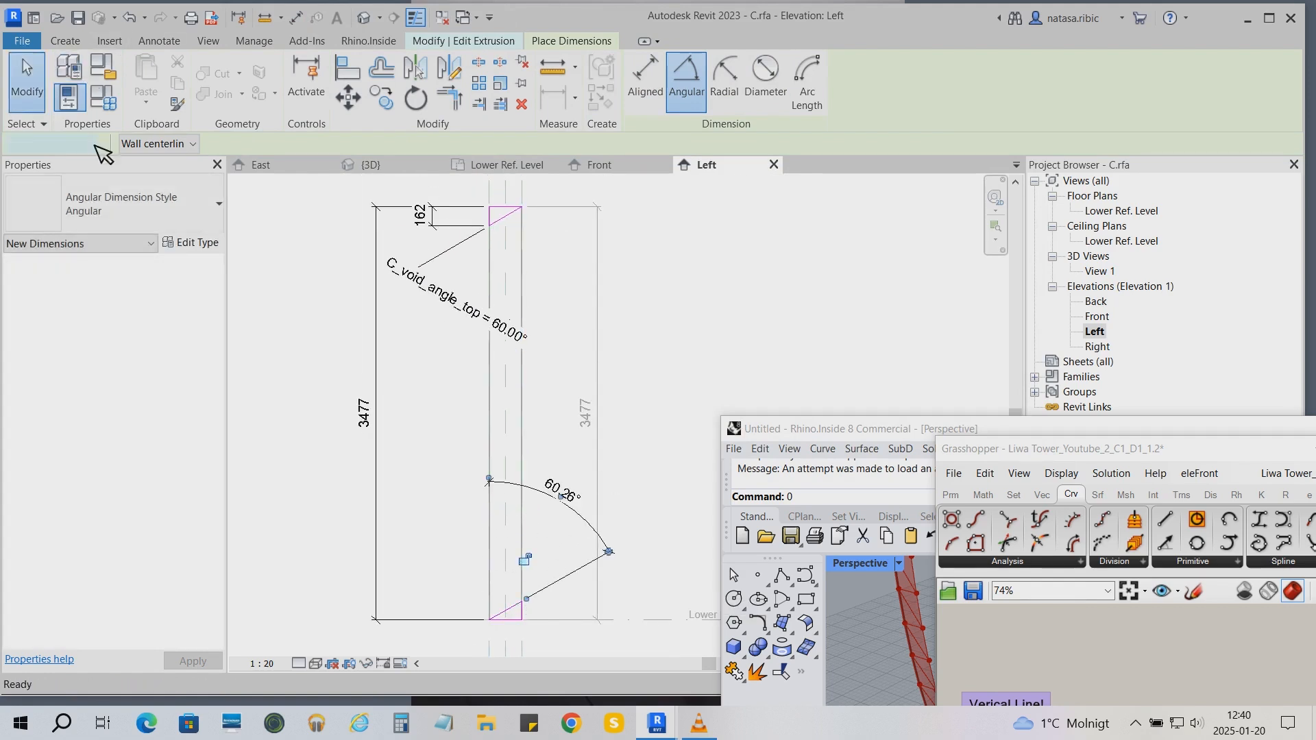
- Label the bottom angular dimension with a new instance parameter C_void_angle_bottom and finish the extrusion sketch
{"action": "left_click", "coordinate": [603, 556]}
{"action": "left_click", "coordinate": [813, 80]}
{"action": "left_click", "coordinate": [902, 250]}
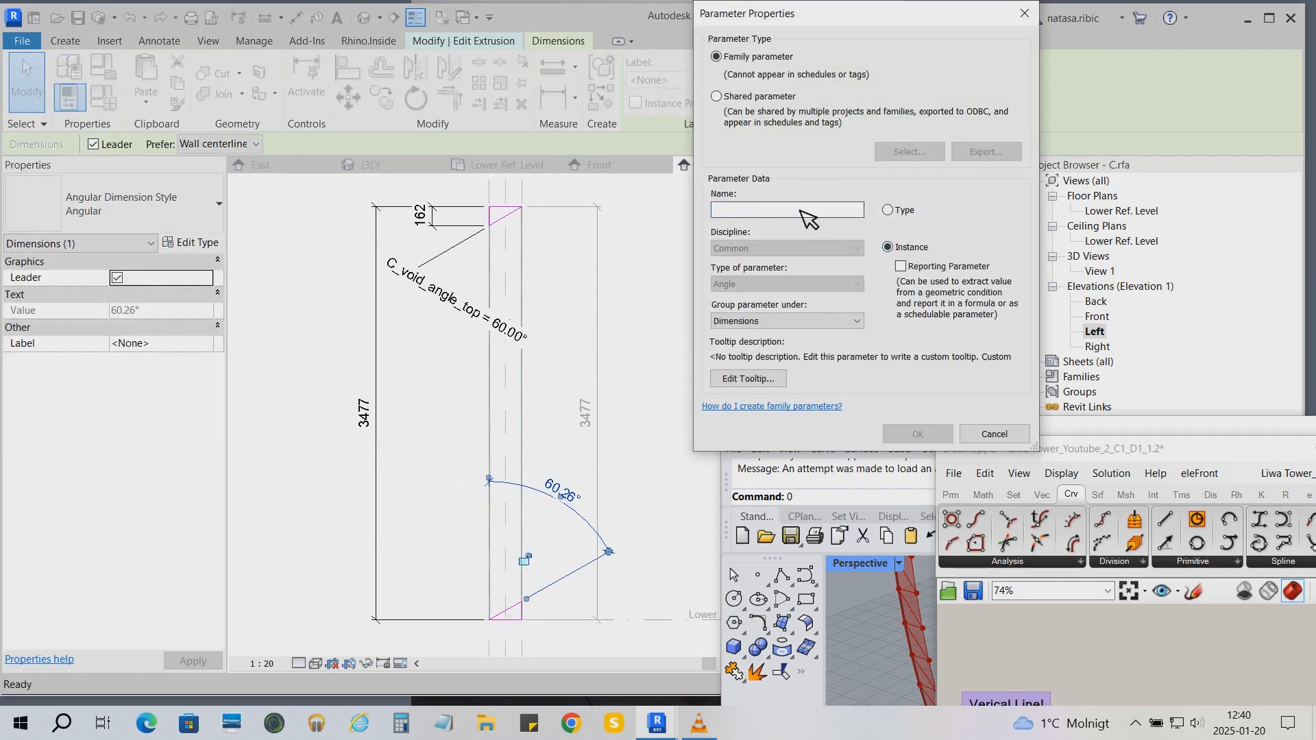
{"action": "type", "text": "C_void_an"}
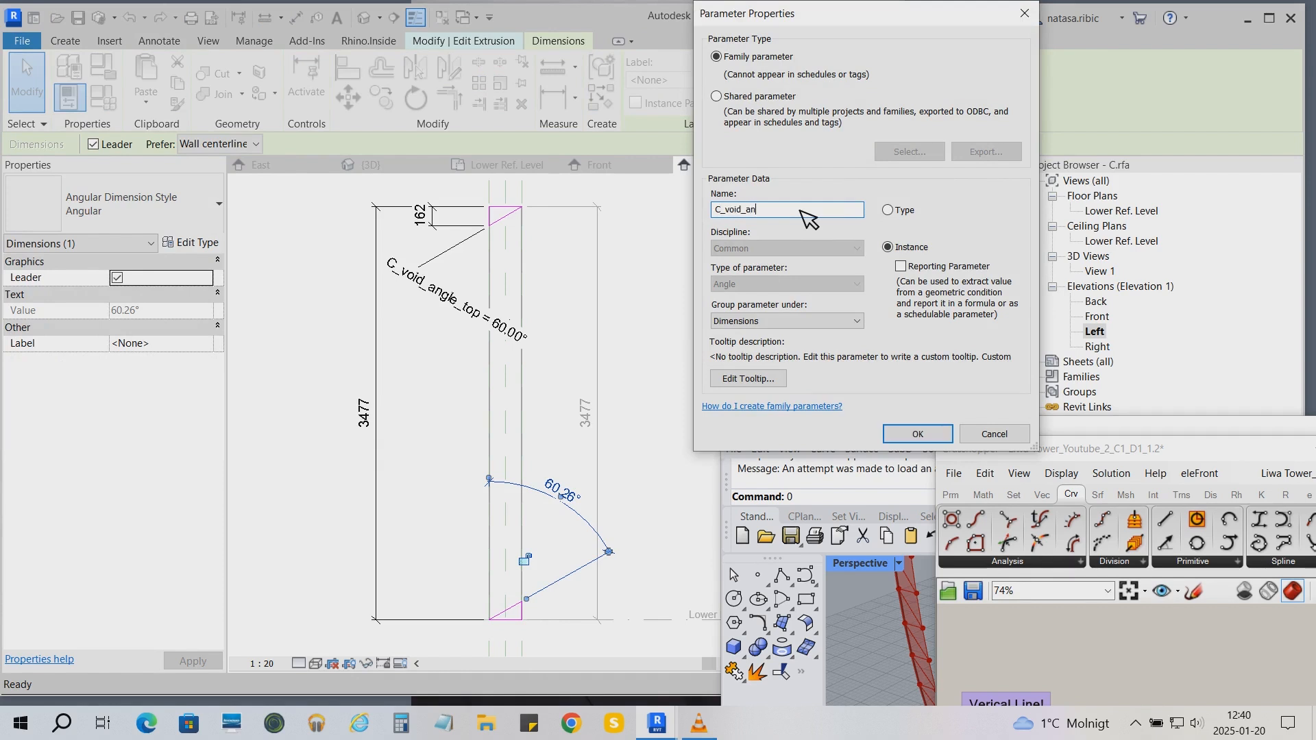
{"action": "type", "text": "gle_bottom"}
{"action": "left_click", "coordinate": [918, 434]}
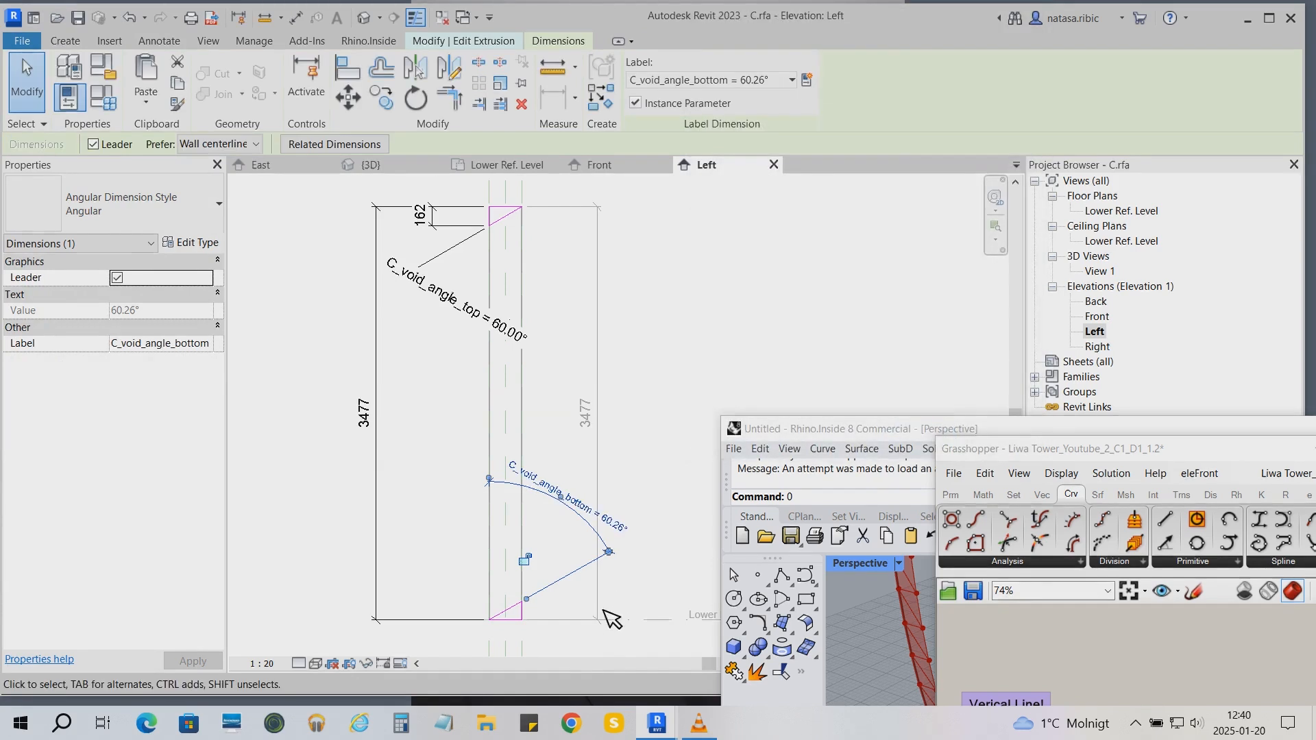
{"action": "left_click", "coordinate": [617, 610]}
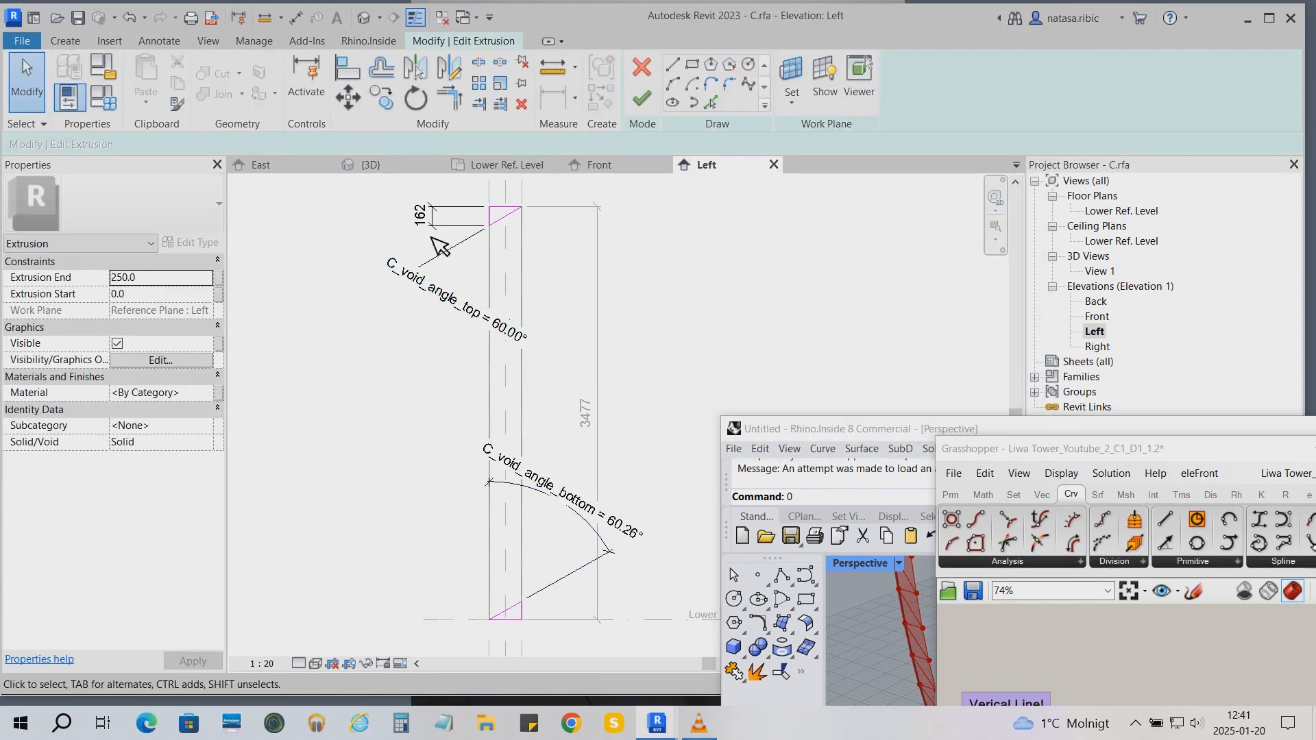
{"action": "left_click", "coordinate": [641, 100]}
{"action": "scroll", "coordinate": [367, 403], "scroll_direction": "down", "scroll_amount": 1}
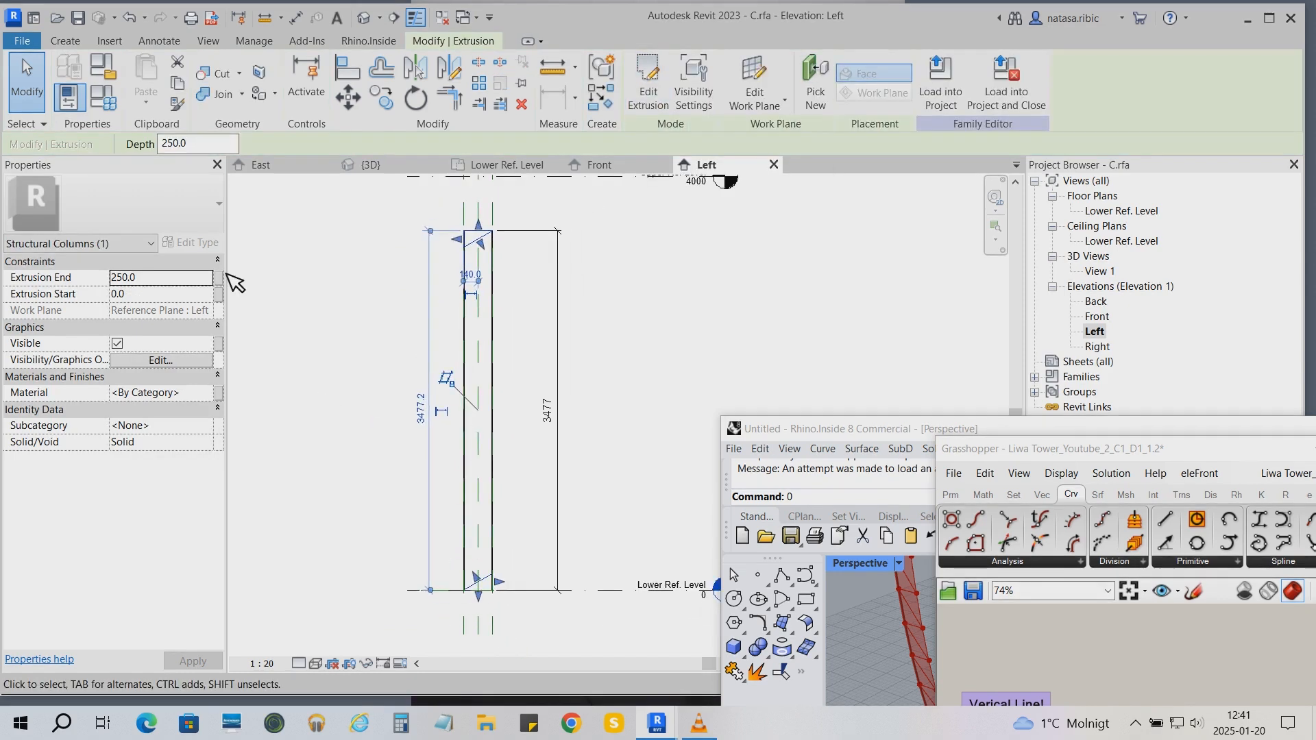
- In the Front elevation, stretch the triangular extrusion past both sides of the column to a depth of about 491 mm
{"action": "left_click", "coordinate": [1096, 316]}
{"action": "double_click", "coordinate": [1097, 316]}
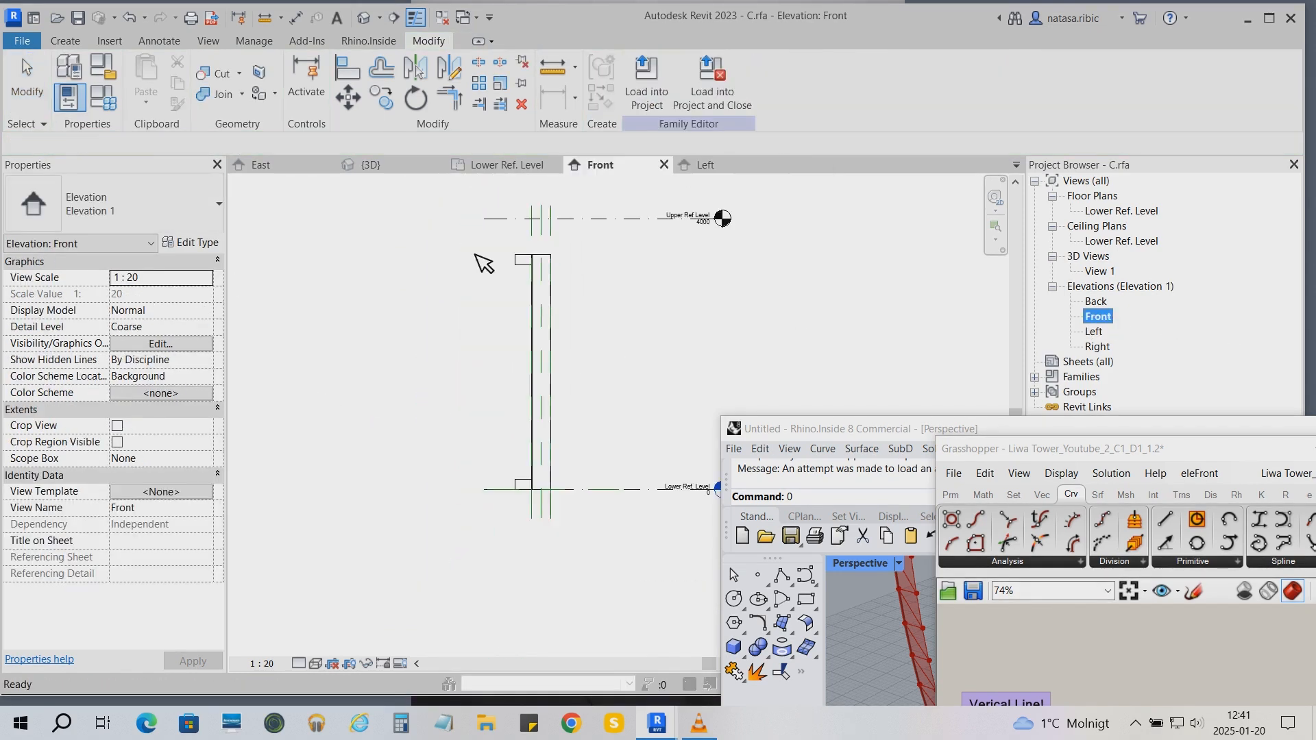
{"action": "left_click", "coordinate": [531, 263]}
{"action": "mouse_move", "coordinate": [558, 360]}
{"action": "left_mouse_down"}
{"action": "mouse_move", "coordinate": [573, 362]}
{"action": "mouse_move", "coordinate": [521, 364]}
{"action": "mouse_move", "coordinate": [565, 363]}
{"action": "left_mouse_up"}
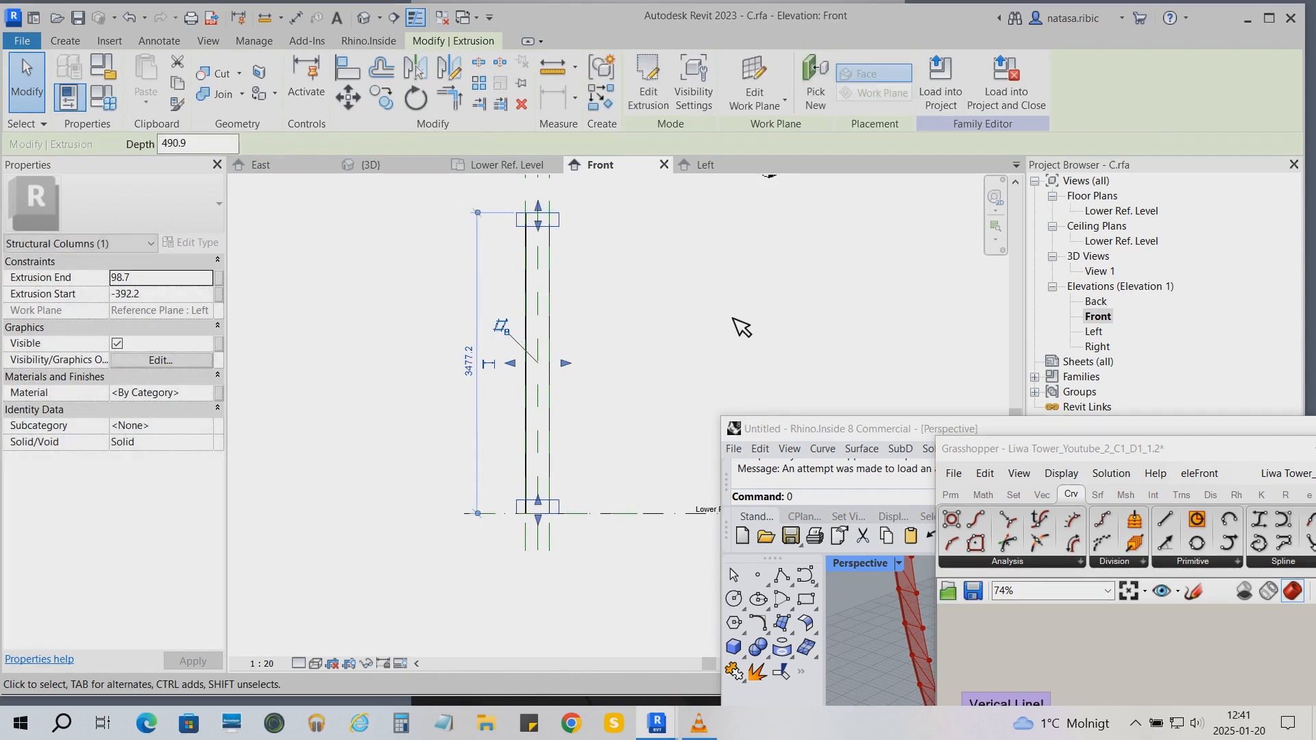
{"action": "left_click", "coordinate": [798, 301]}
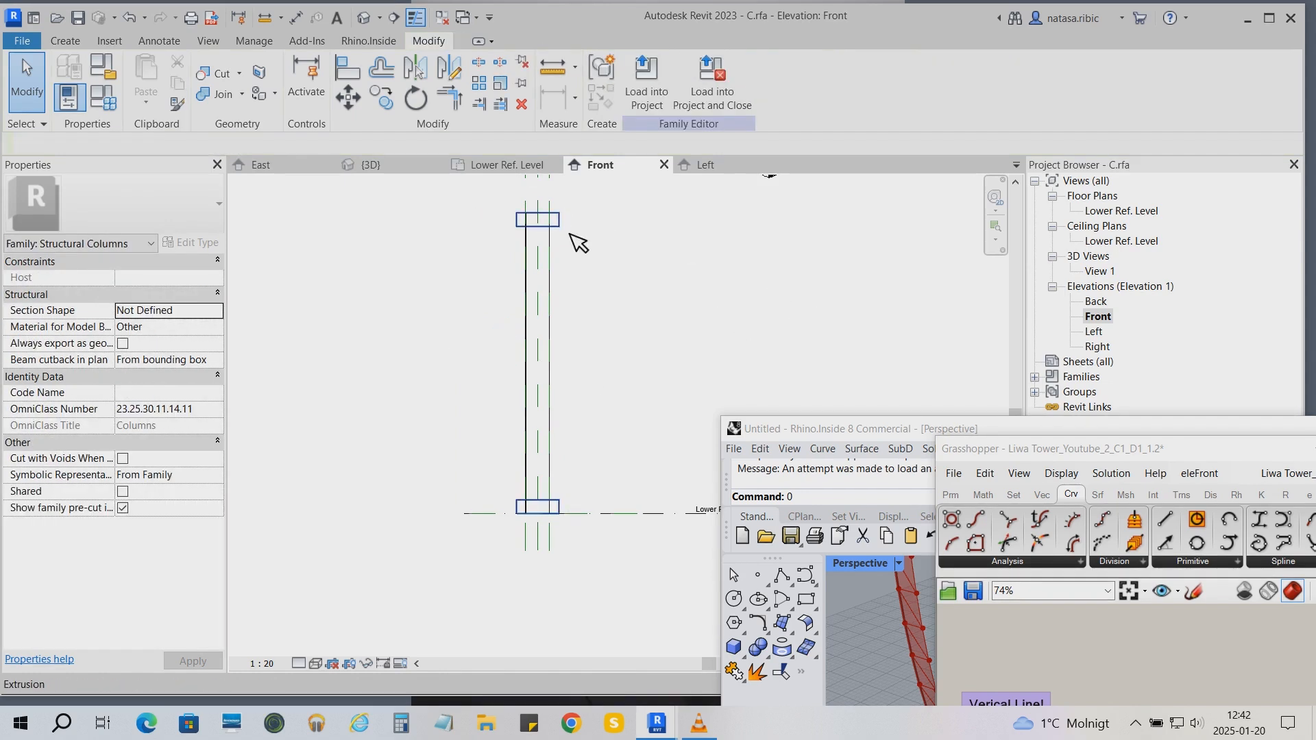
- Change the triangular extrusion from Solid to Void
{"action": "left_click", "coordinate": [568, 228]}
{"action": "left_click", "coordinate": [206, 442]}
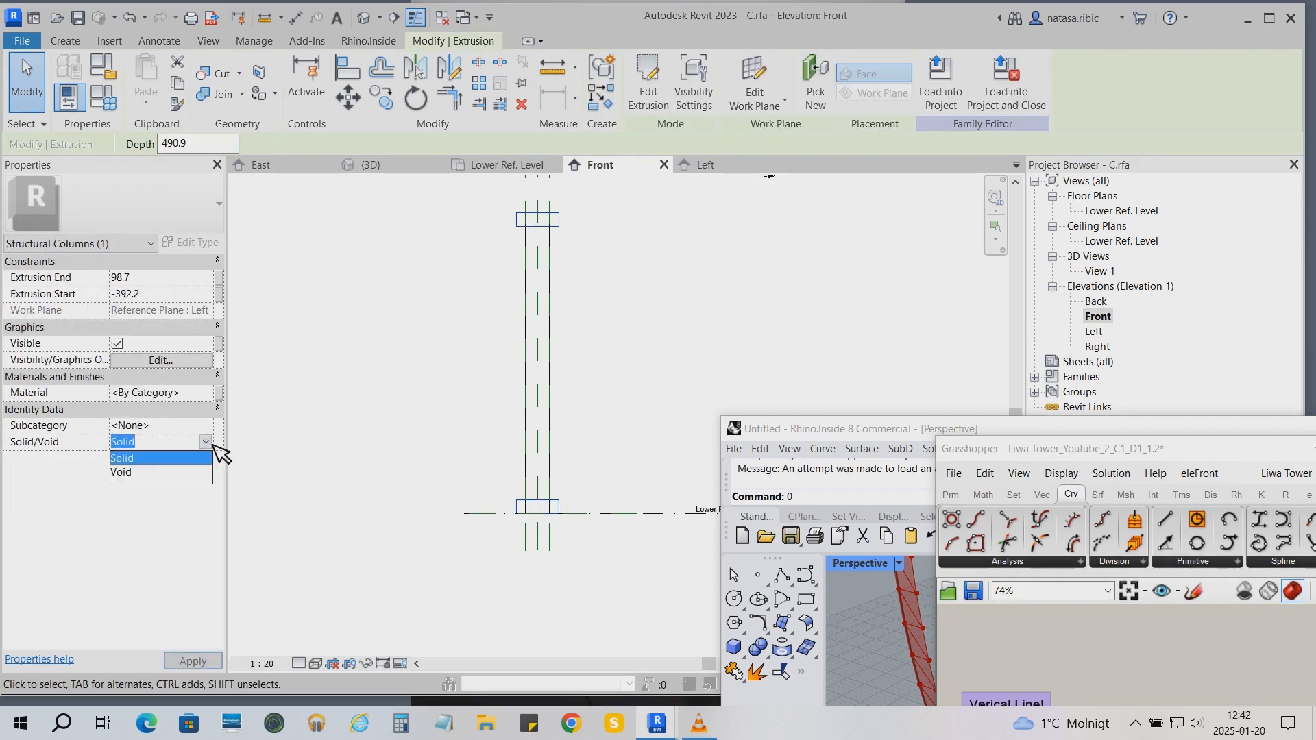
{"action": "left_click", "coordinate": [205, 471]}
{"action": "left_click", "coordinate": [335, 452]}
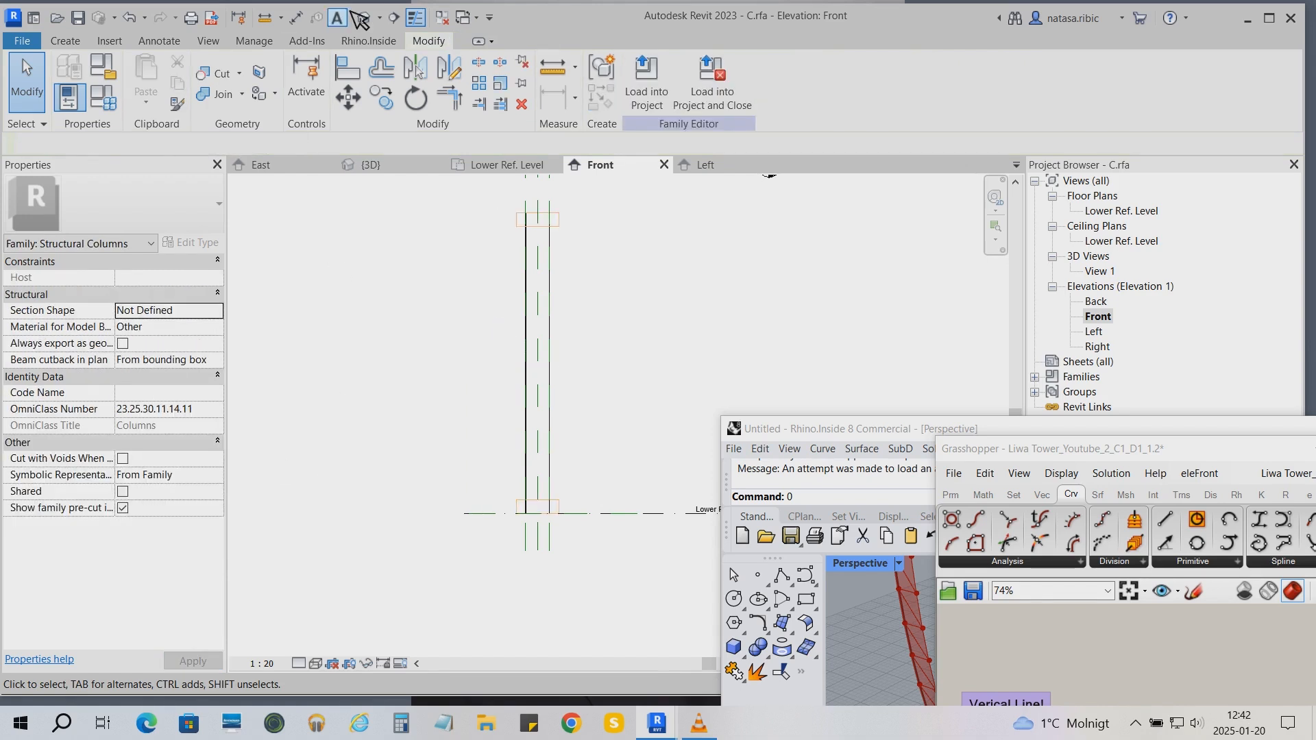
- Cut the column's solid geometry with the triangular void extrusion
{"action": "left_click", "coordinate": [222, 75]}
{"action": "left_click", "coordinate": [561, 405]}
{"action": "left_click", "coordinate": [570, 231]}
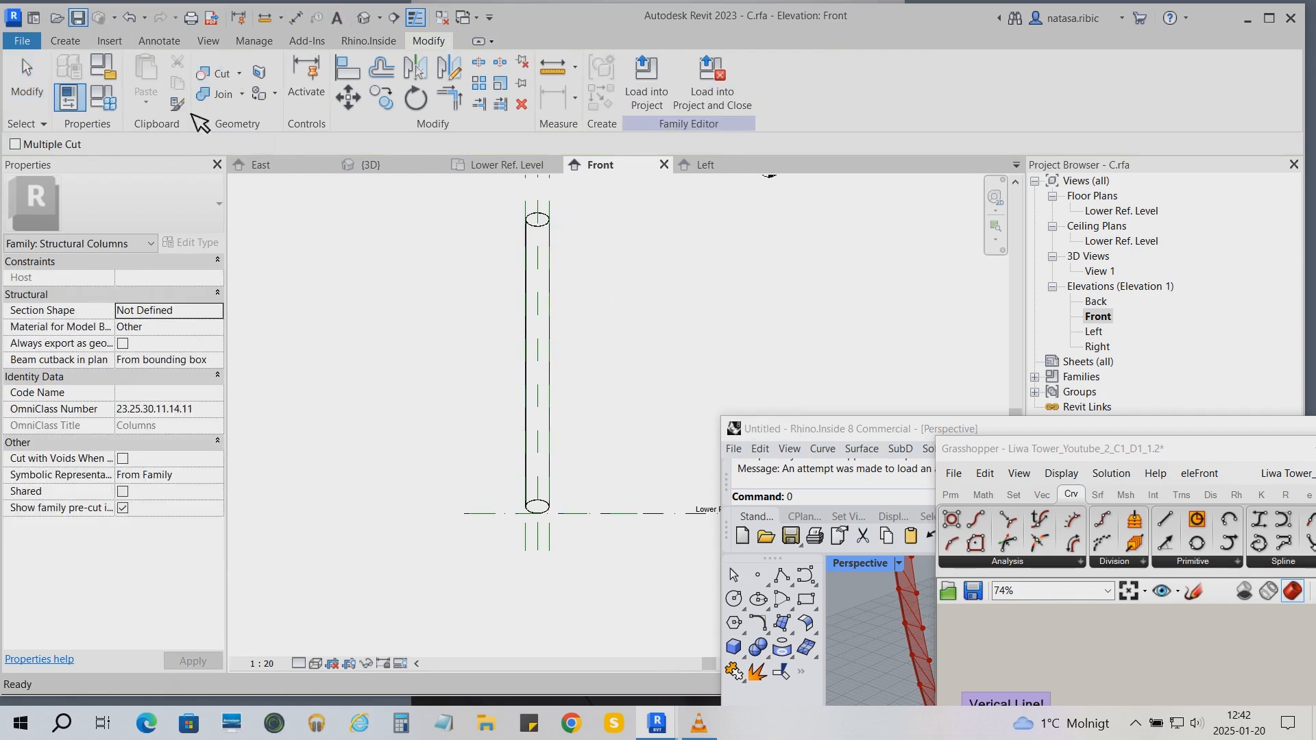
- Load the column family into YouTube_2_C1_D1_1.2.rvt and select the slanted column above Level 2 in the East elevation
{"action": "left_click", "coordinate": [663, 81]}
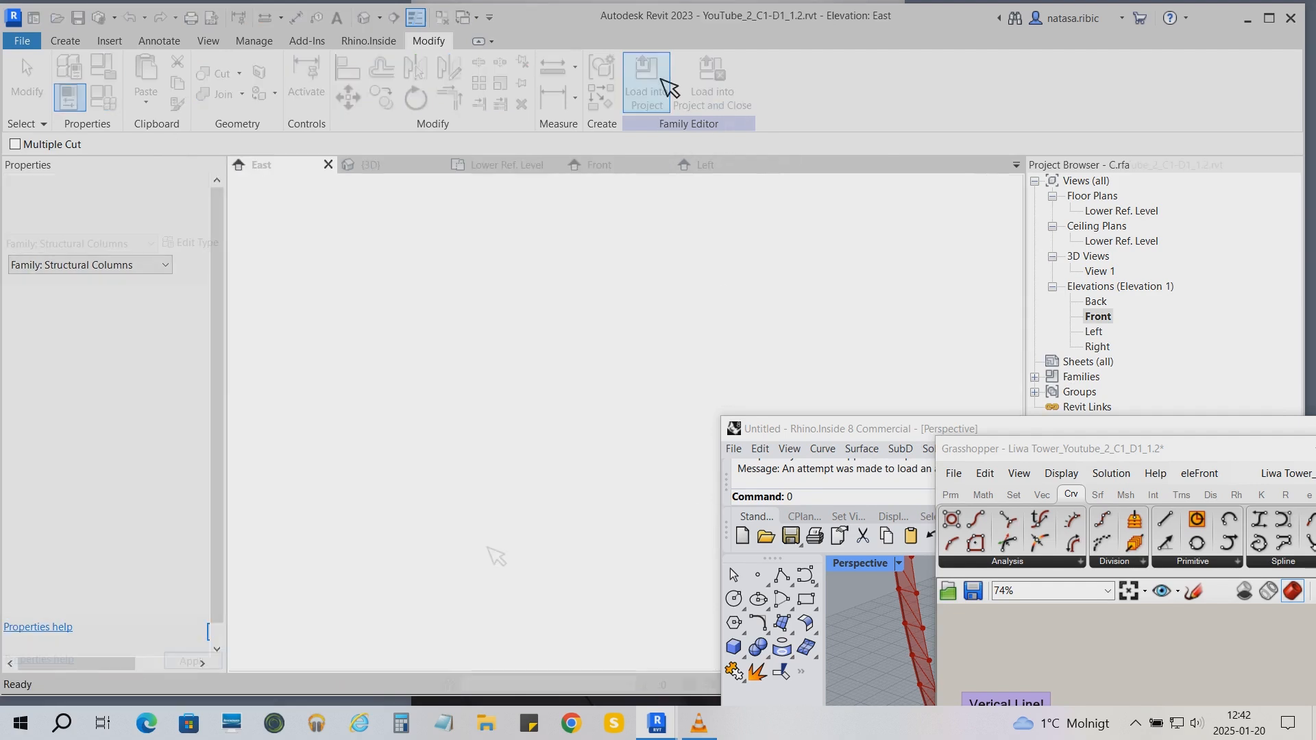
{"action": "left_click", "coordinate": [665, 312]}
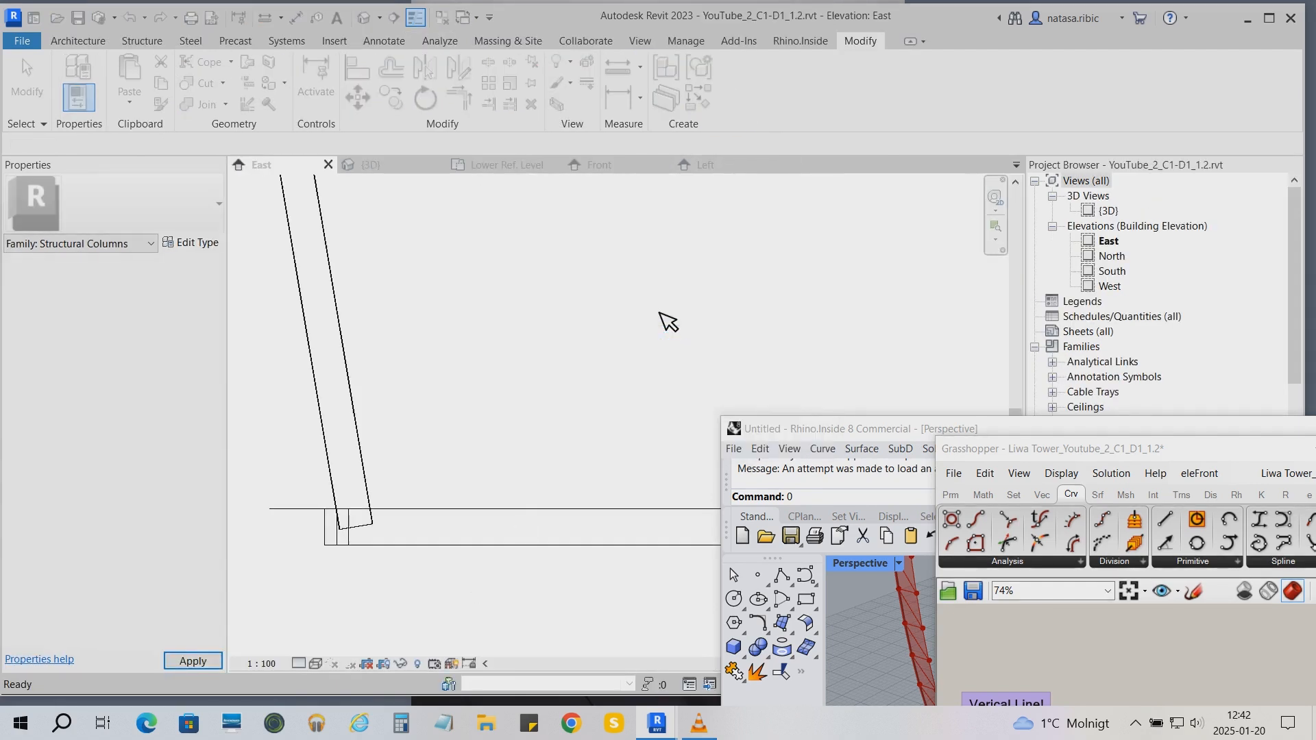
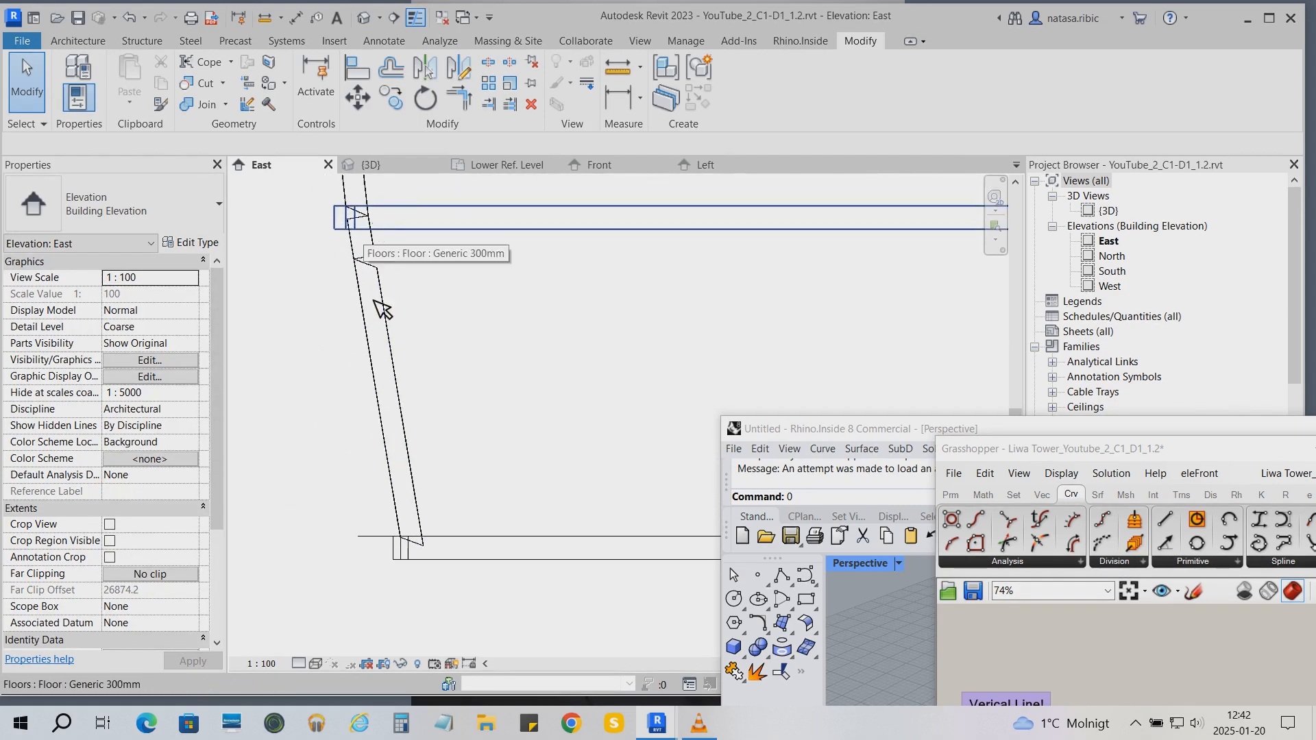
{"action": "left_click", "coordinate": [380, 288]}
{"action": "scroll", "coordinate": [391, 295], "scroll_direction": "up", "scroll_amount": 2}
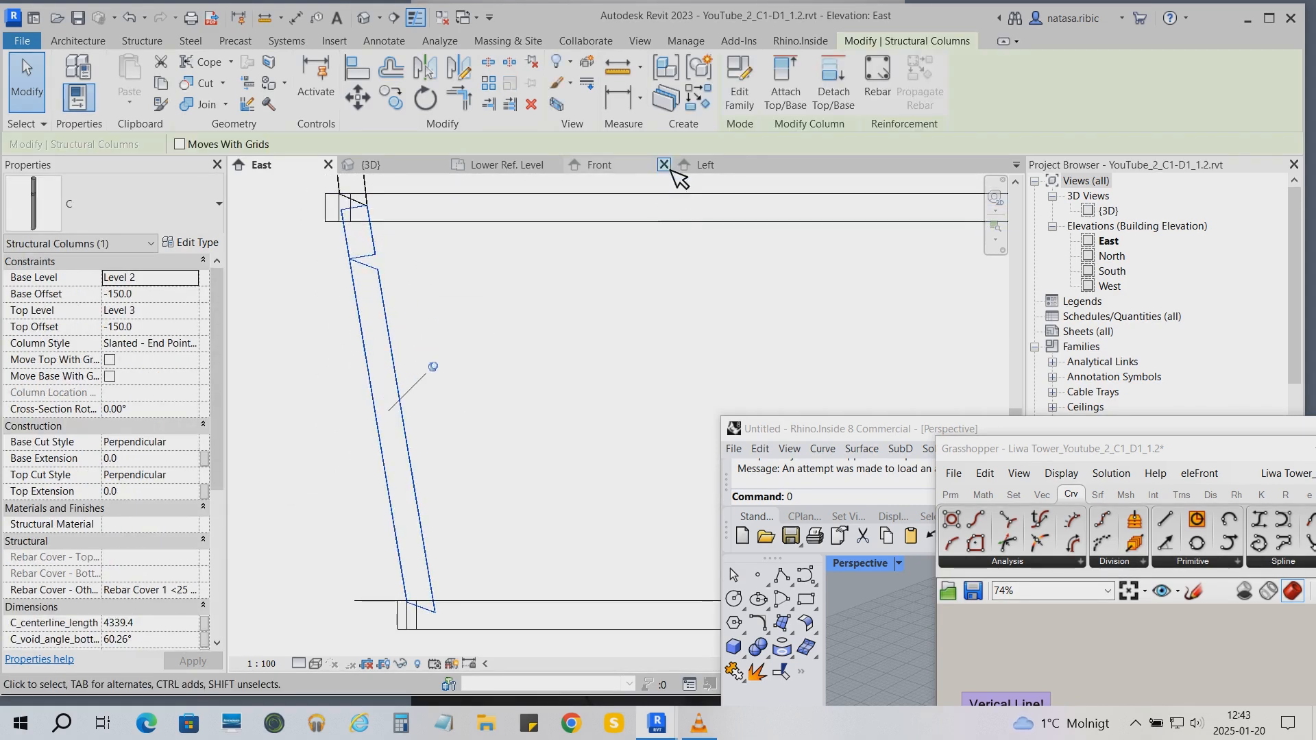
- Return to the column family's Left elevation and uncut the void extrusion from the column's solid geometry
{"action": "left_click", "coordinate": [706, 165]}
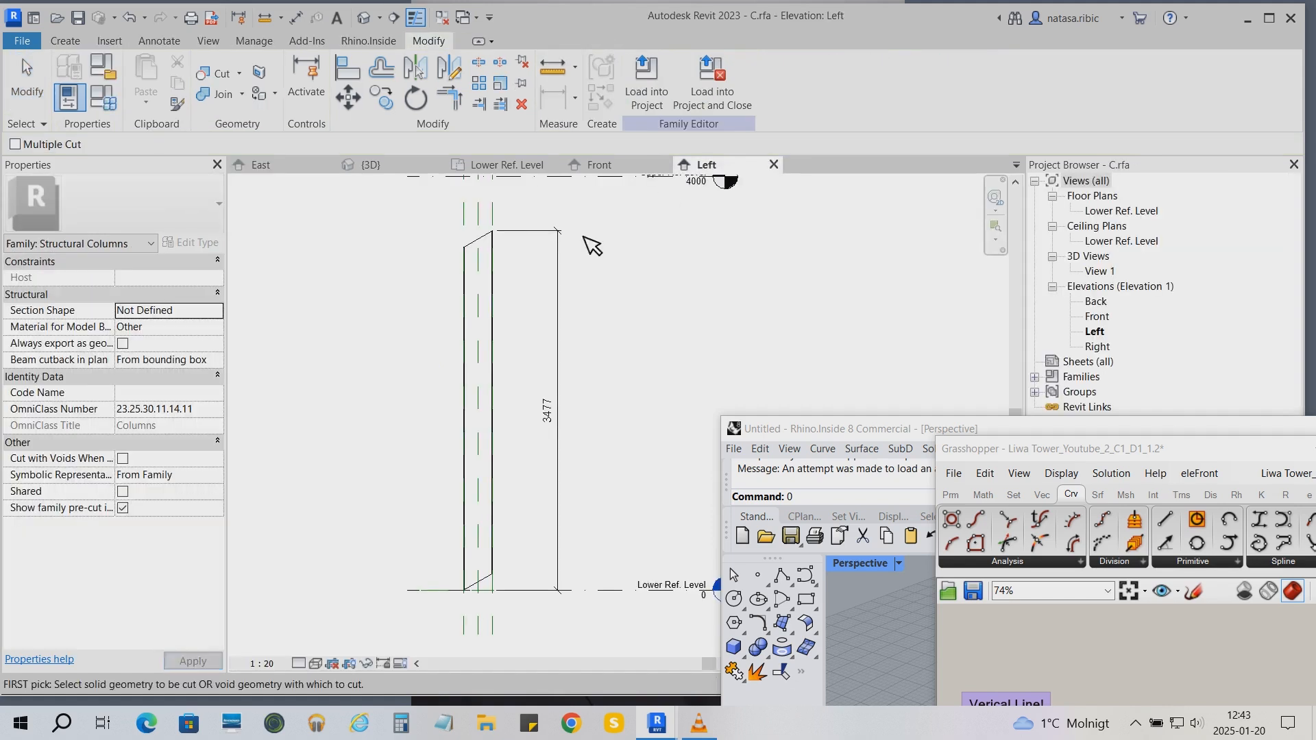
{"action": "left_click", "coordinate": [478, 243]}
{"action": "left_click", "coordinate": [239, 73]}
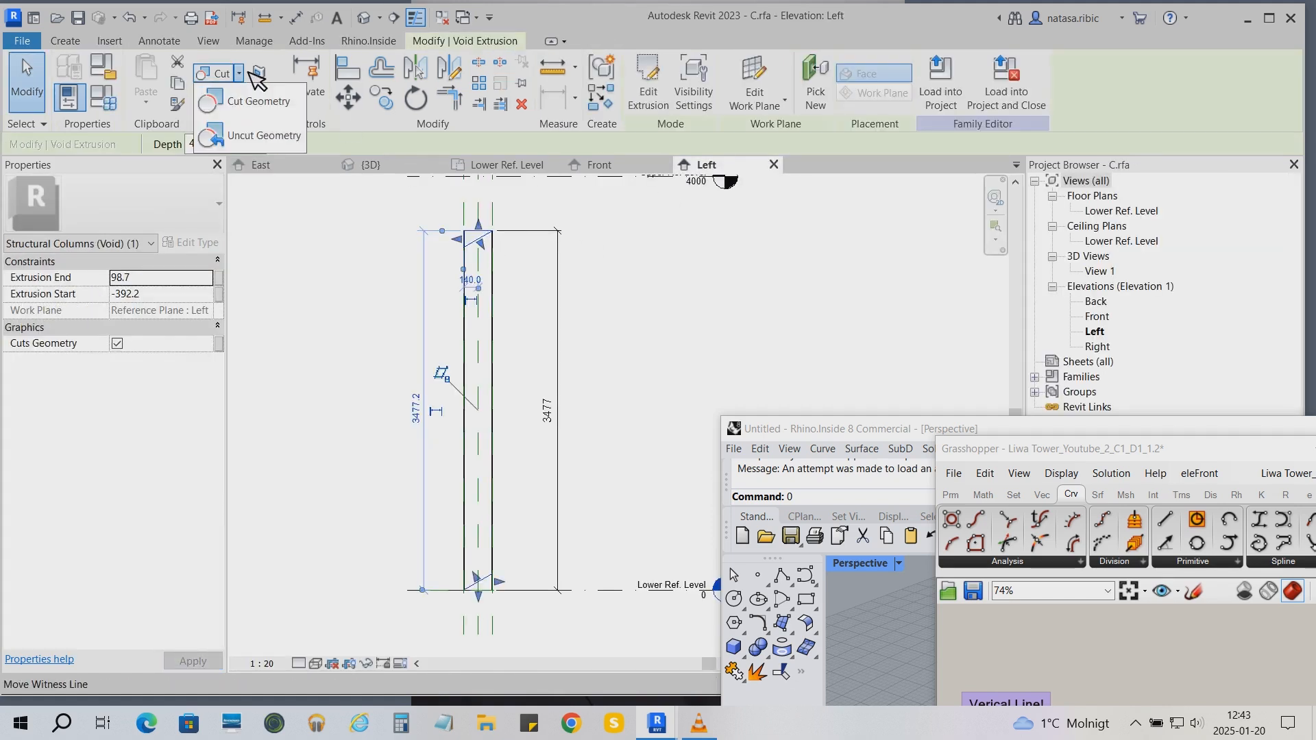
{"action": "left_click", "coordinate": [255, 139]}
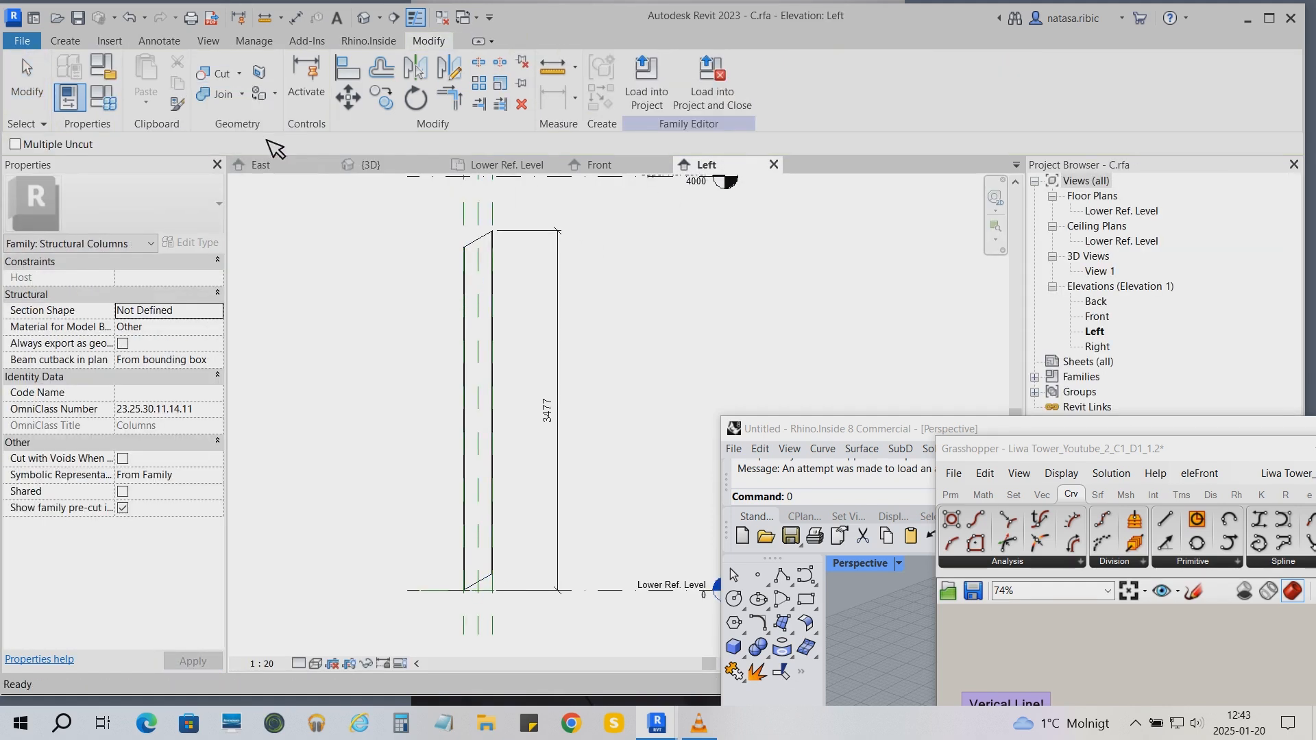
{"action": "left_click", "coordinate": [482, 244]}
{"action": "left_click", "coordinate": [493, 260]}
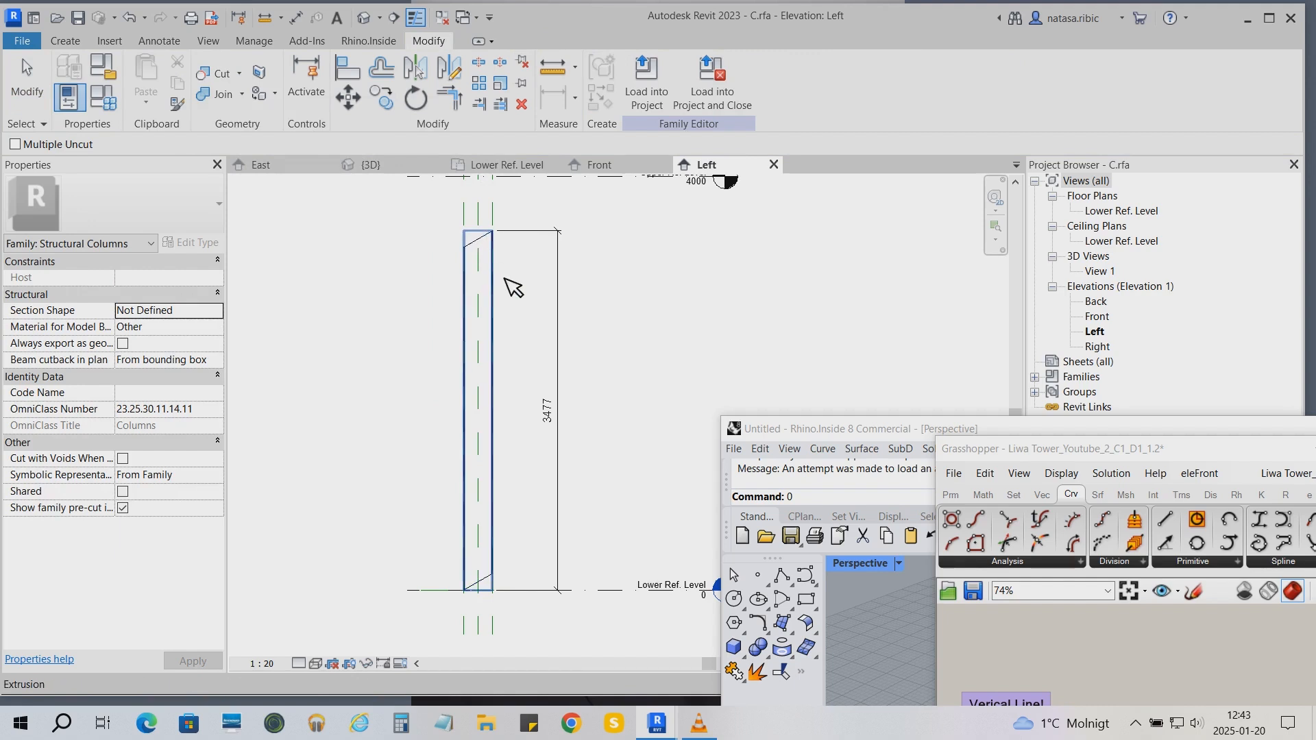
- Change the triangular void extrusion from Void to Solid in the column family
{"action": "key", "text": "Escape"}
{"action": "left_click", "coordinate": [486, 236]}
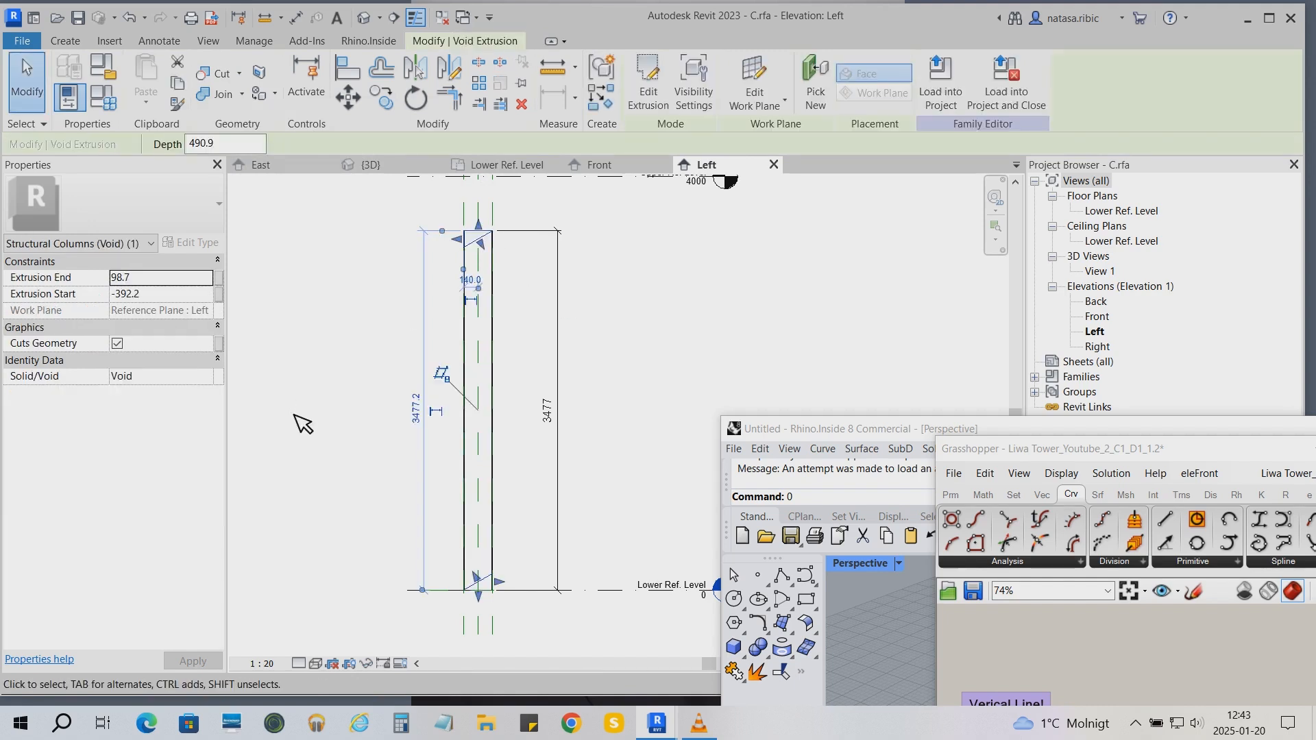
{"action": "left_click", "coordinate": [216, 376]}
{"action": "left_click", "coordinate": [209, 398]}
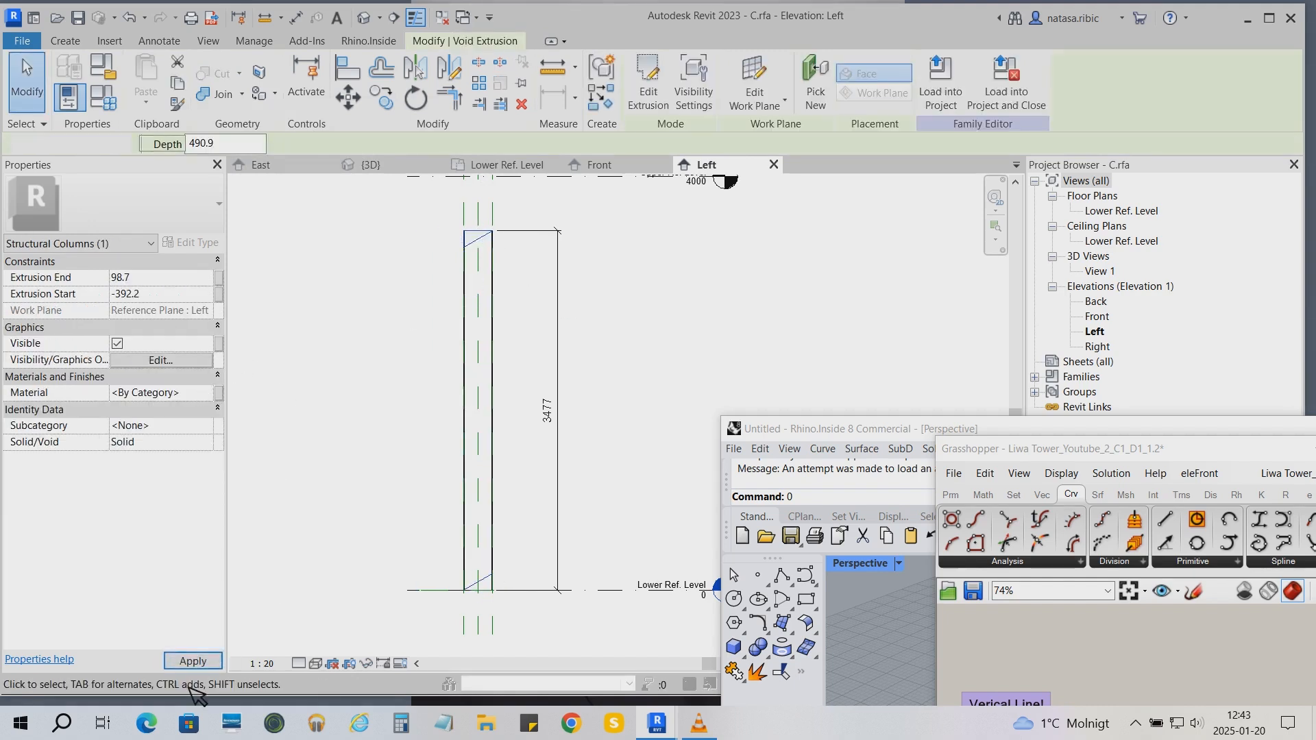
{"action": "left_click", "coordinate": [323, 567]}
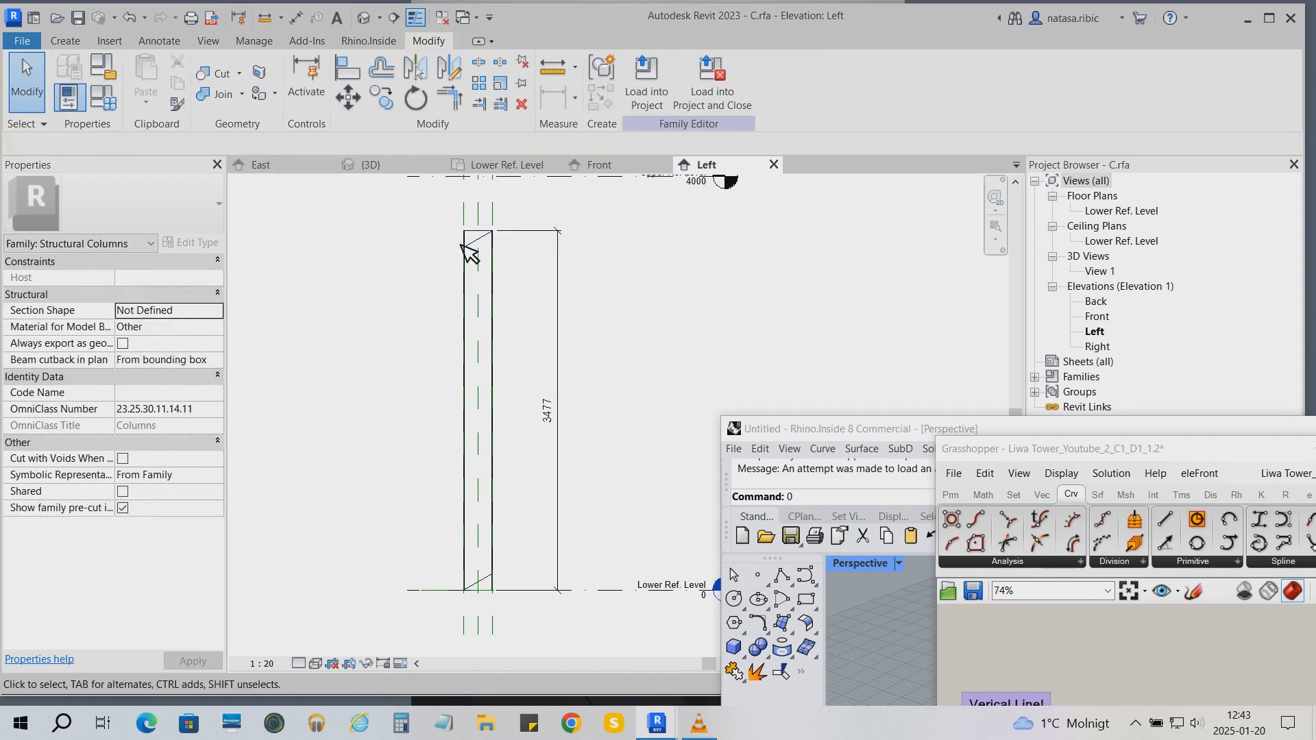
- Edit the triangular extrusion's sketch and dimension the vertical distance between its bottom edge and its top edge
{"action": "left_click", "coordinate": [468, 248]}
{"action": "left_click", "coordinate": [653, 89]}
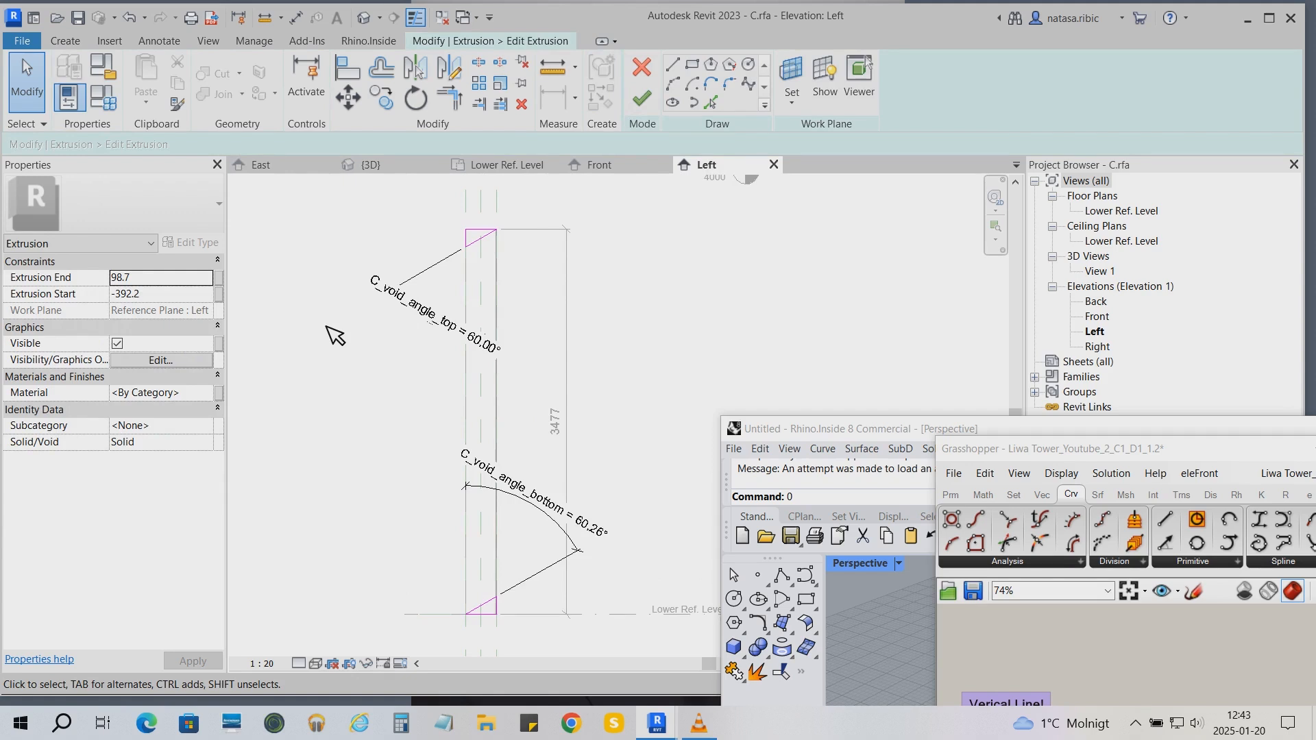
{"action": "left_click", "coordinate": [296, 17]}
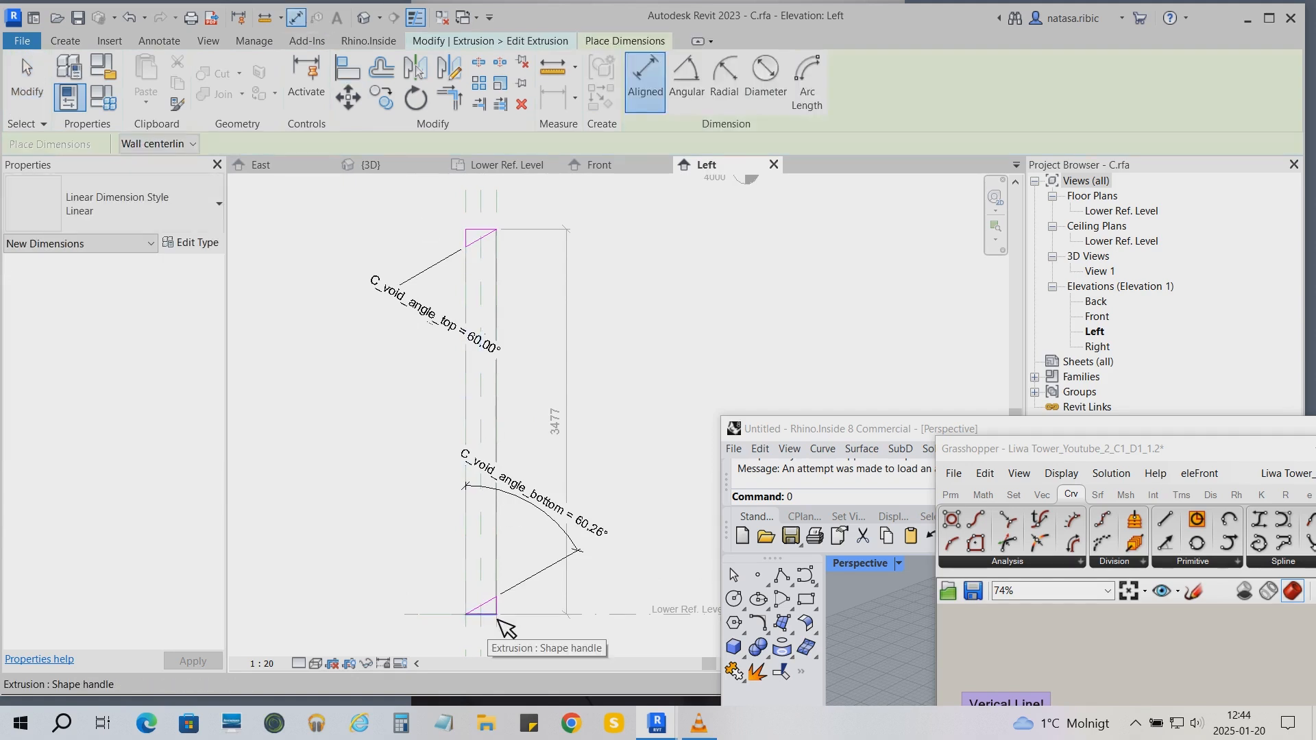
{"action": "left_click", "coordinate": [498, 620]}
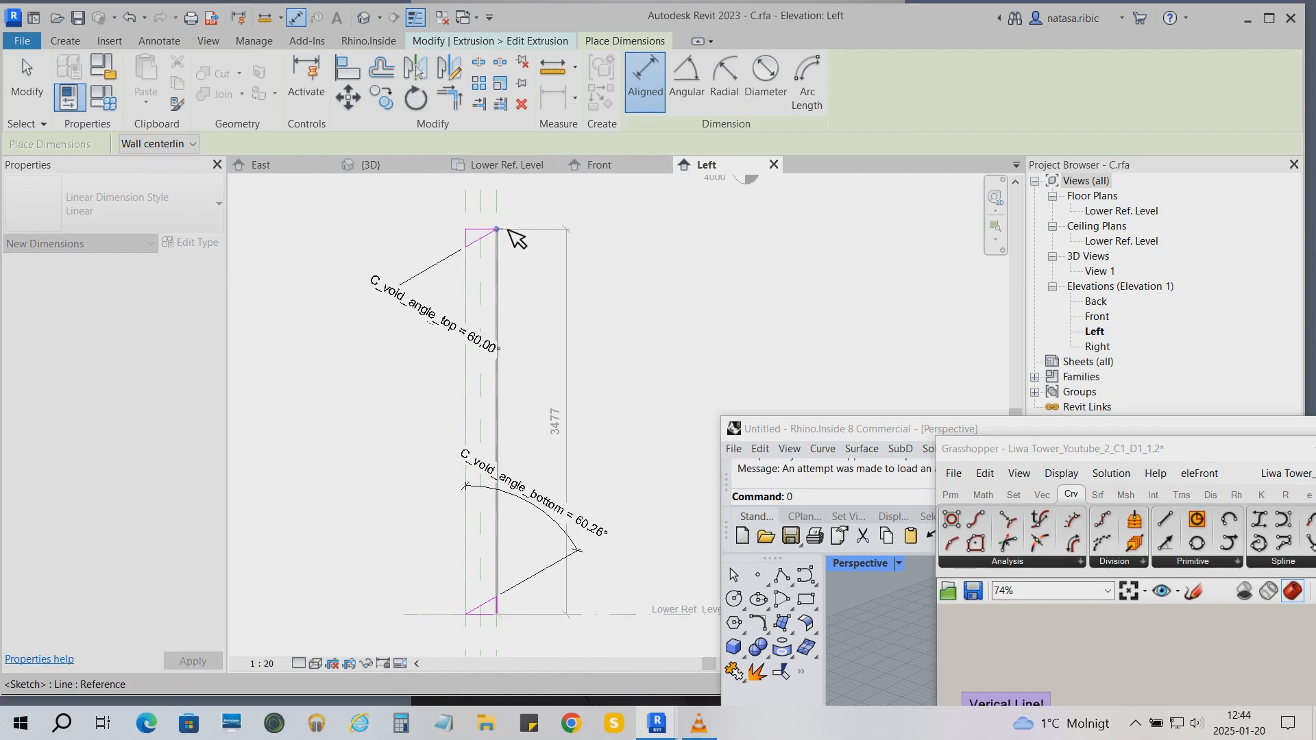
{"action": "left_click", "coordinate": [508, 230]}
{"action": "left_click", "coordinate": [638, 248]}
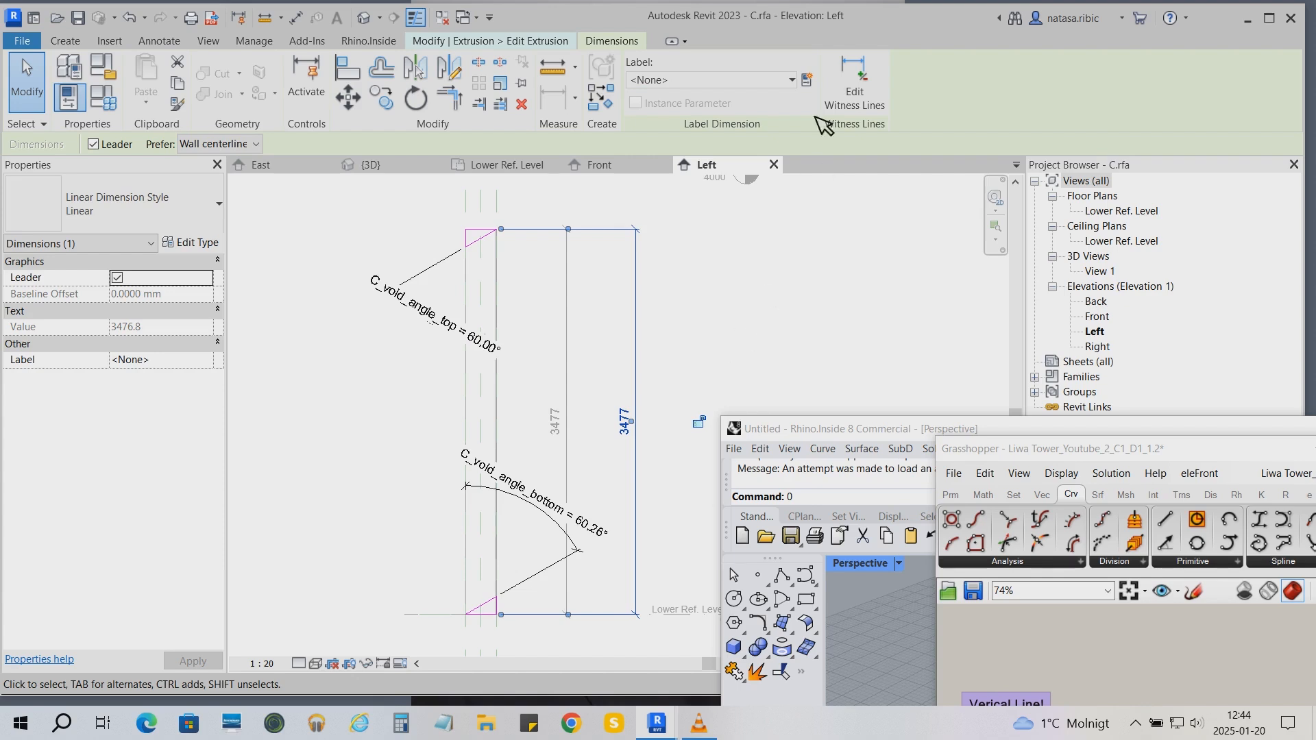
- Label the new vertical dimension with the C_centerline_length parameter and finish the extrusion sketch
{"action": "left_click", "coordinate": [799, 78]}
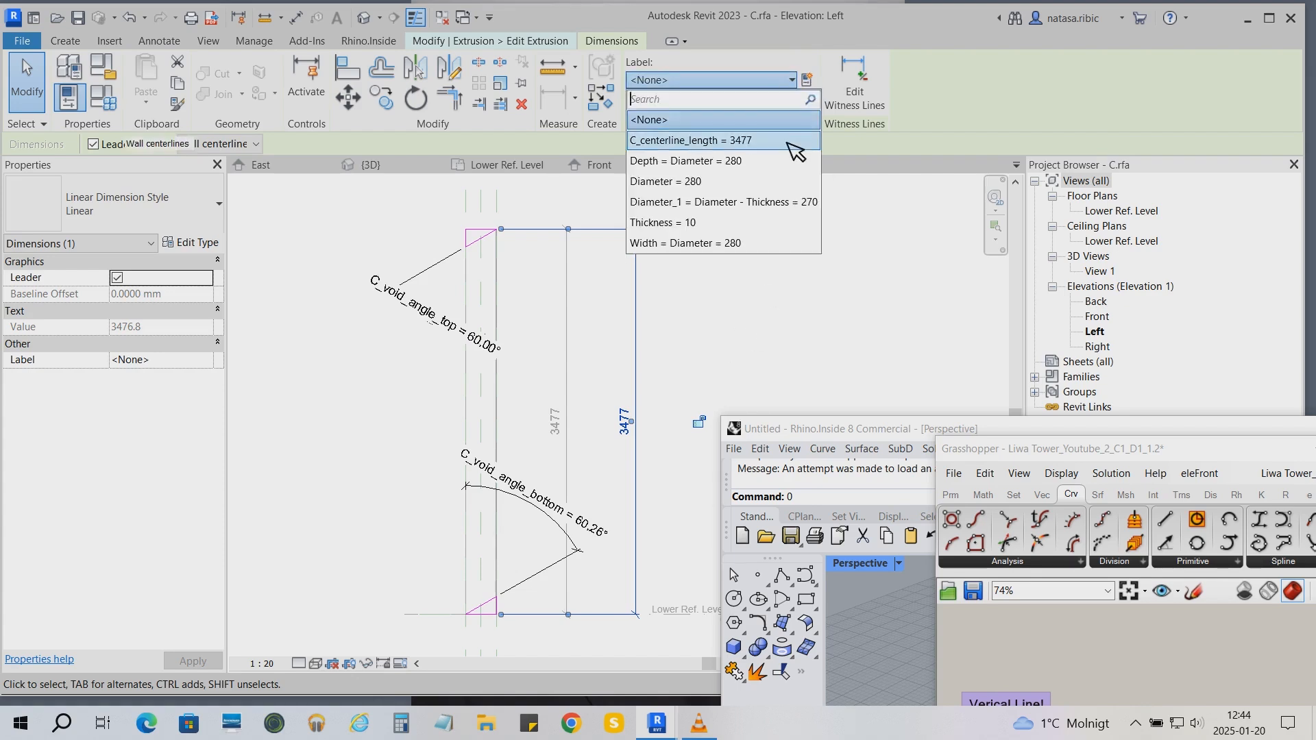
{"action": "left_click", "coordinate": [788, 146]}
{"action": "key", "text": "Escape"}
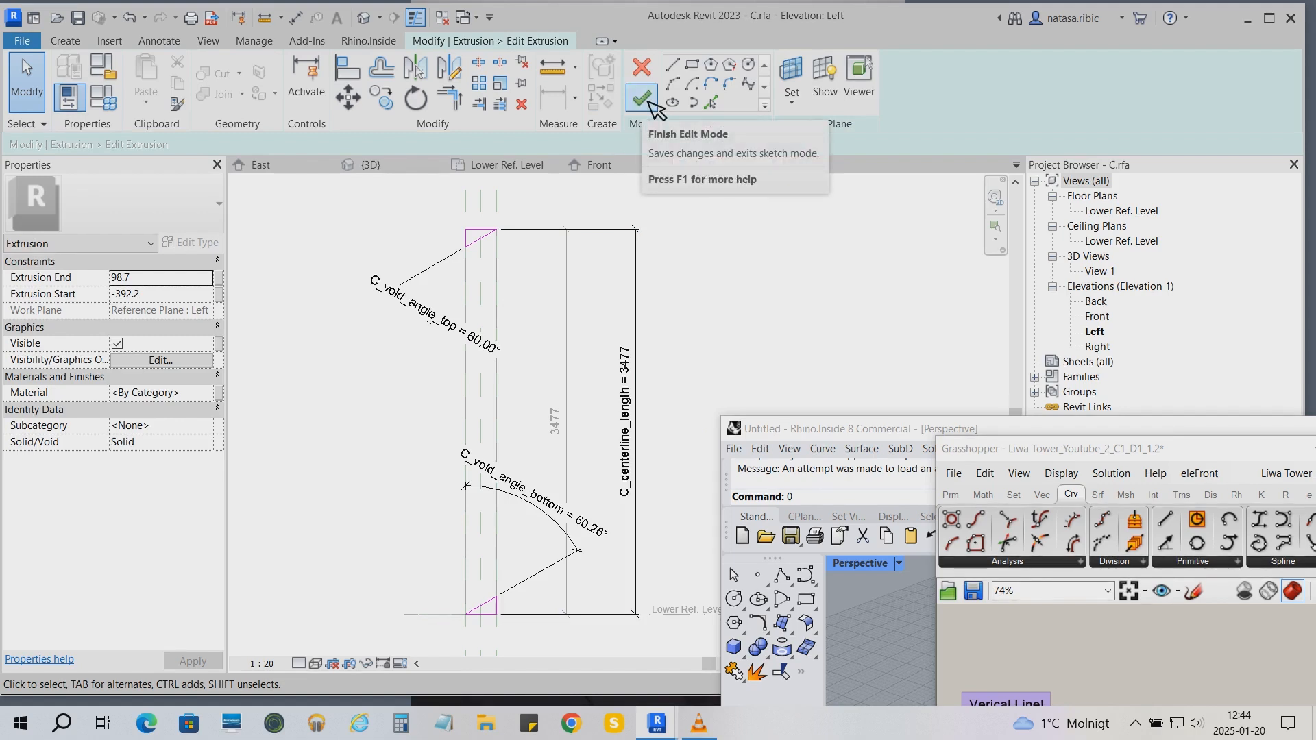
{"action": "left_click", "coordinate": [649, 101]}
- Turn the edited triangular extrusion back into a Void
{"action": "left_click", "coordinate": [208, 443]}
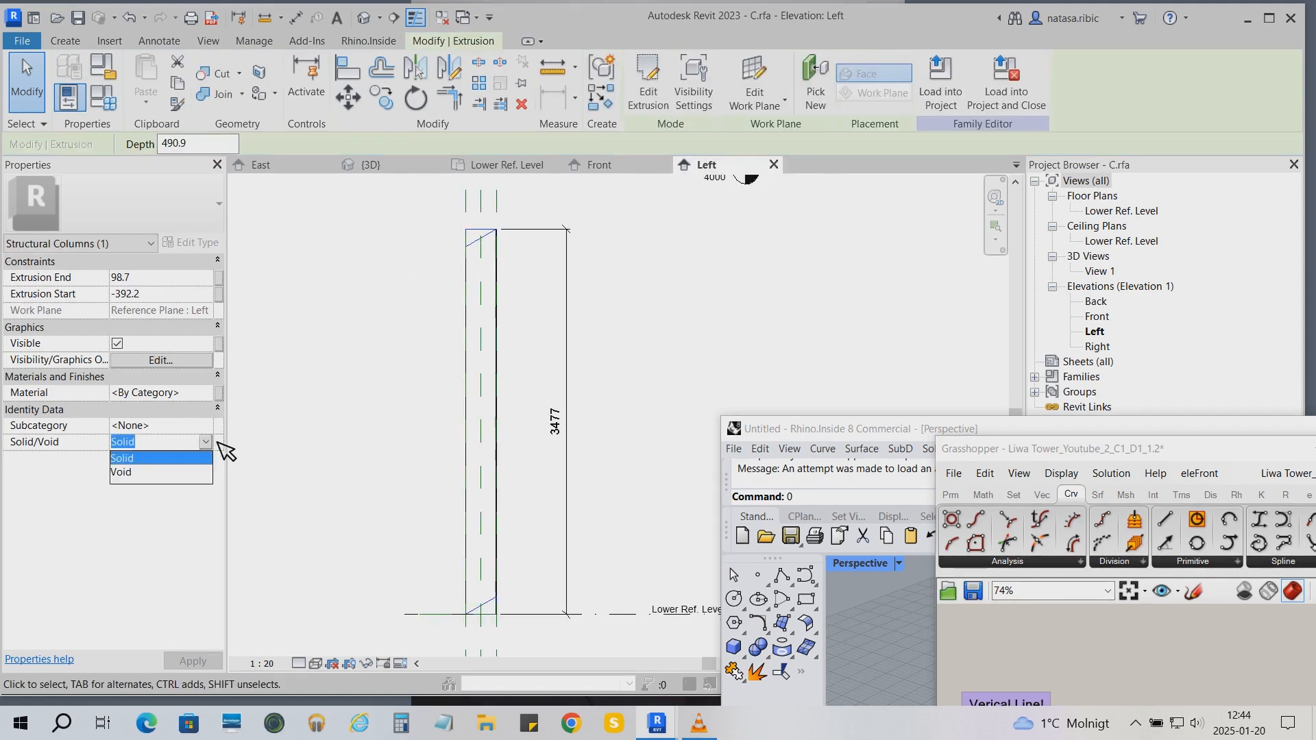
{"action": "left_click", "coordinate": [207, 472]}
{"action": "left_click", "coordinate": [305, 542]}
- Cut the column's solid with the void extrusion and load the family into the project, overwriting the existing version
{"action": "left_click", "coordinate": [225, 74]}
{"action": "left_click", "coordinate": [241, 74]}
{"action": "left_click", "coordinate": [259, 98]}
{"action": "left_click", "coordinate": [487, 246]}
{"action": "left_click", "coordinate": [490, 274]}
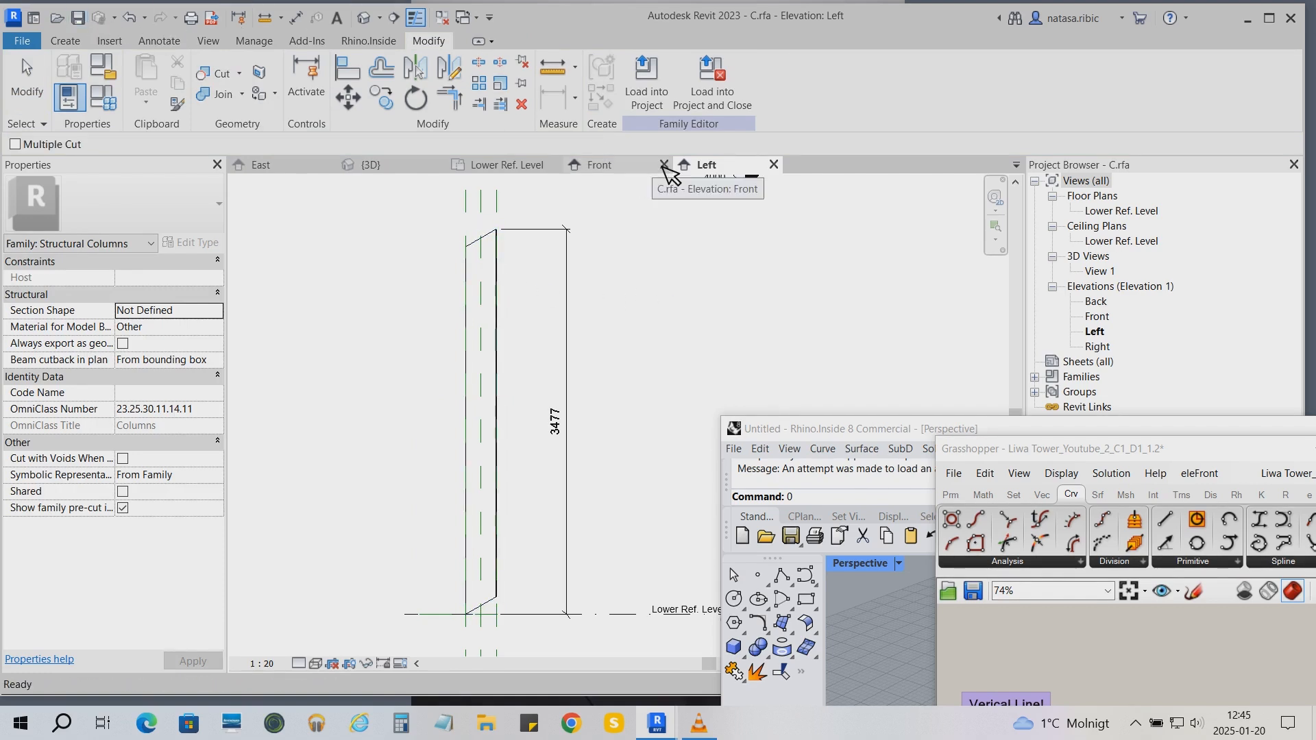
{"action": "left_click", "coordinate": [668, 102]}
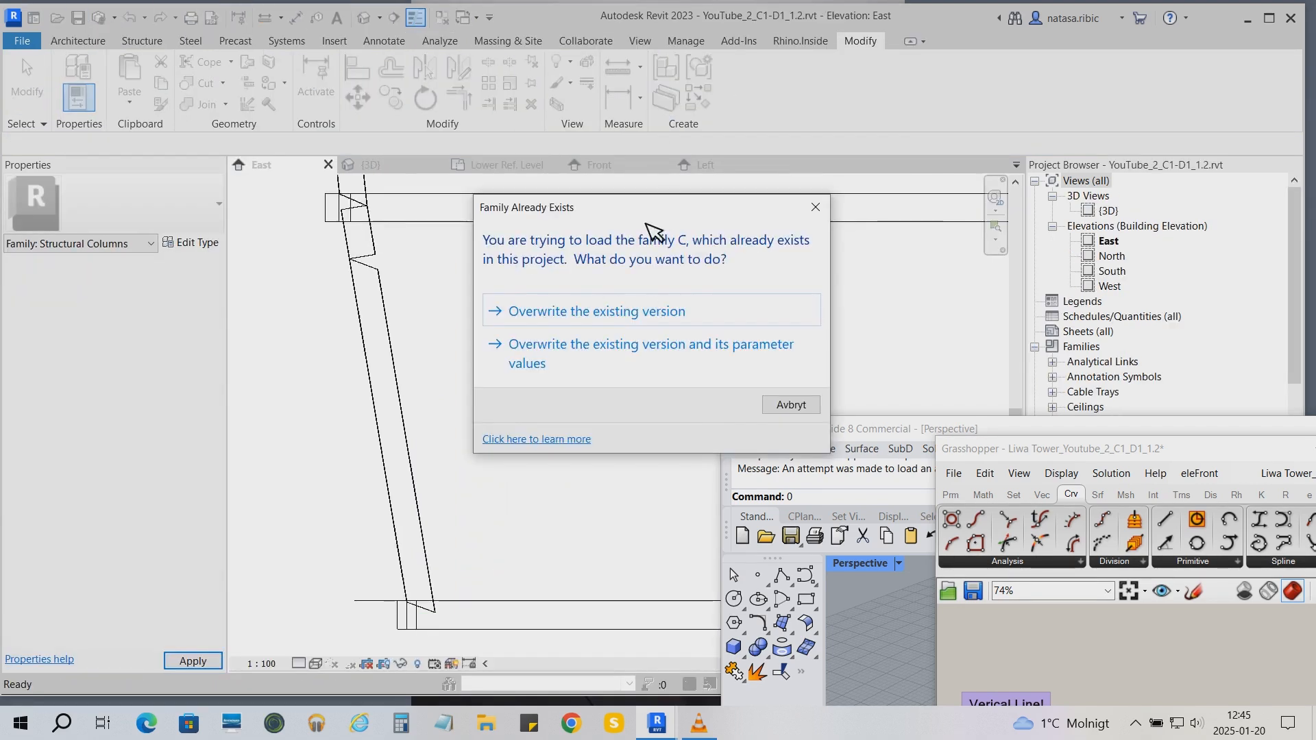
{"action": "left_click", "coordinate": [641, 313]}
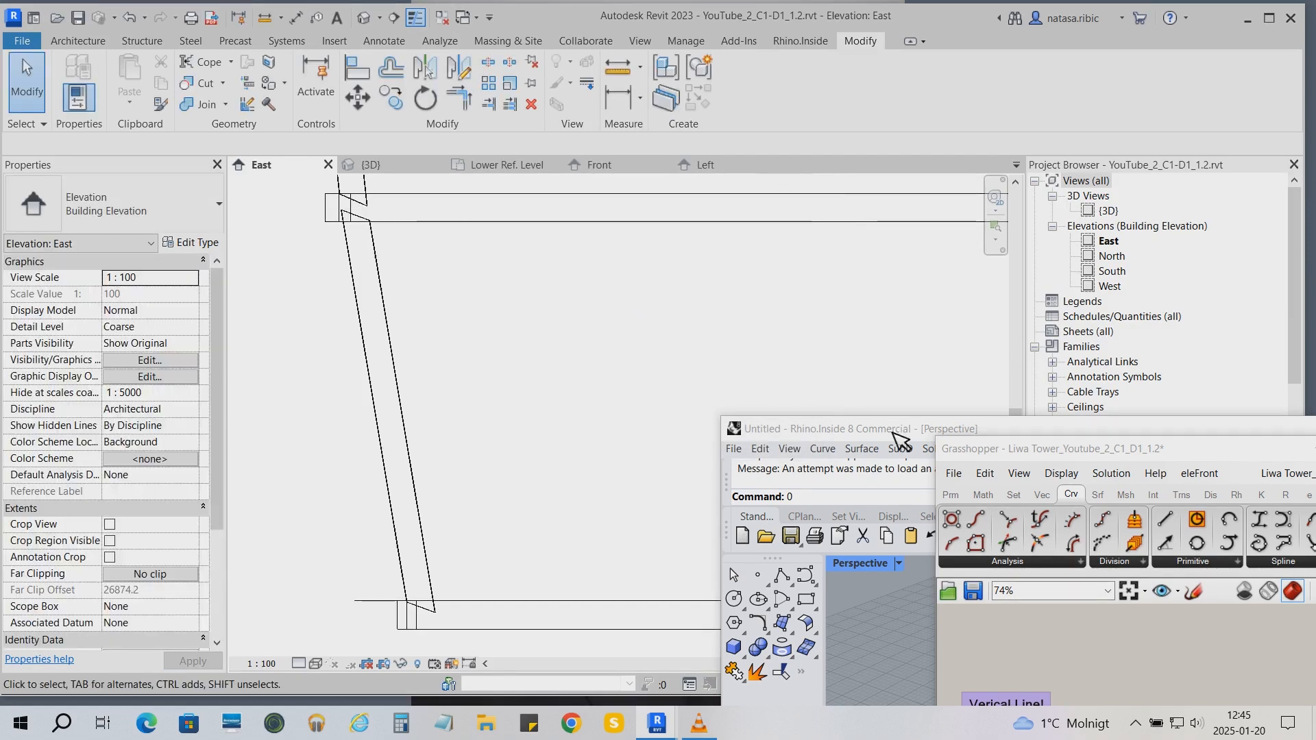
- Switch to Rhino and Grasshopper, arranging their windows so the 3D preview and the Verical Line! components are both visible
{"action": "left_click_drag", "start_coordinate": [893, 430], "coordinate": [767, 171]}
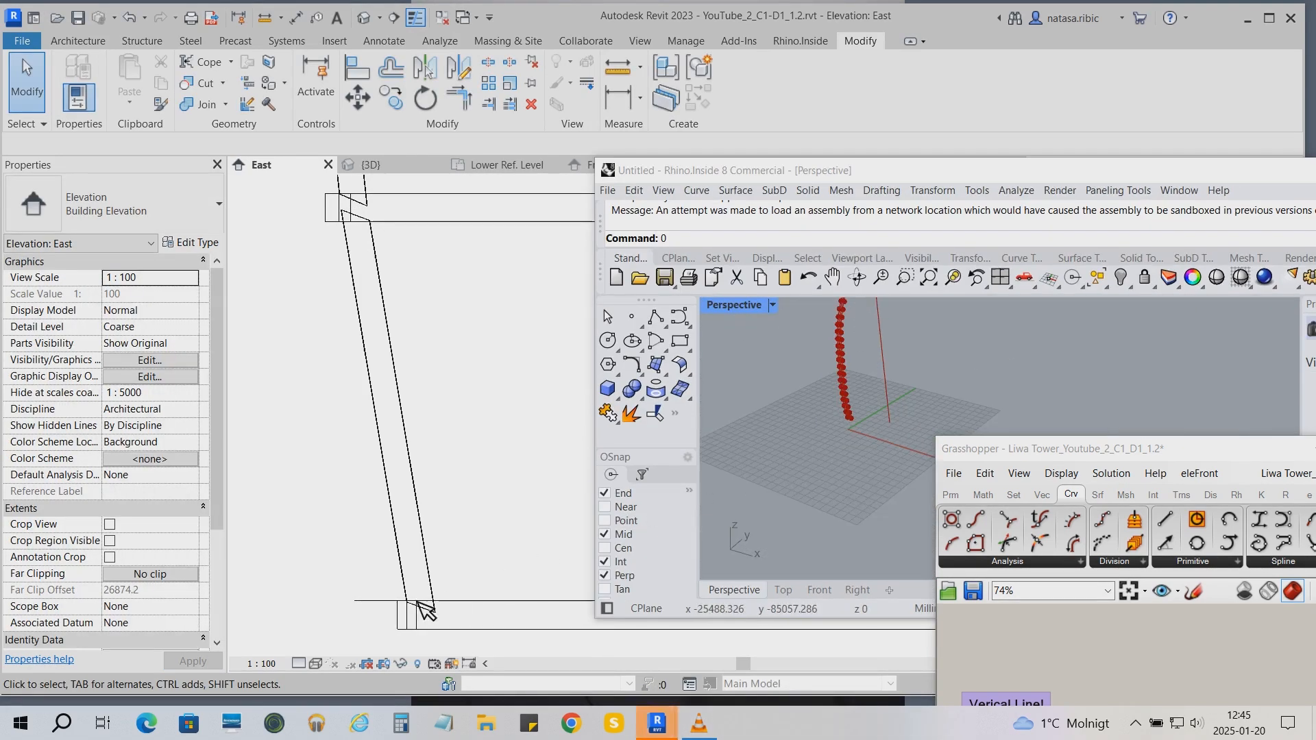
{"action": "scroll", "coordinate": [845, 363], "scroll_direction": "up", "scroll_amount": 5}
{"action": "left_click_drag", "start_coordinate": [1070, 442], "coordinate": [1019, 171]}
{"action": "scroll", "coordinate": [1105, 436], "scroll_direction": "down", "scroll_amount": 1}
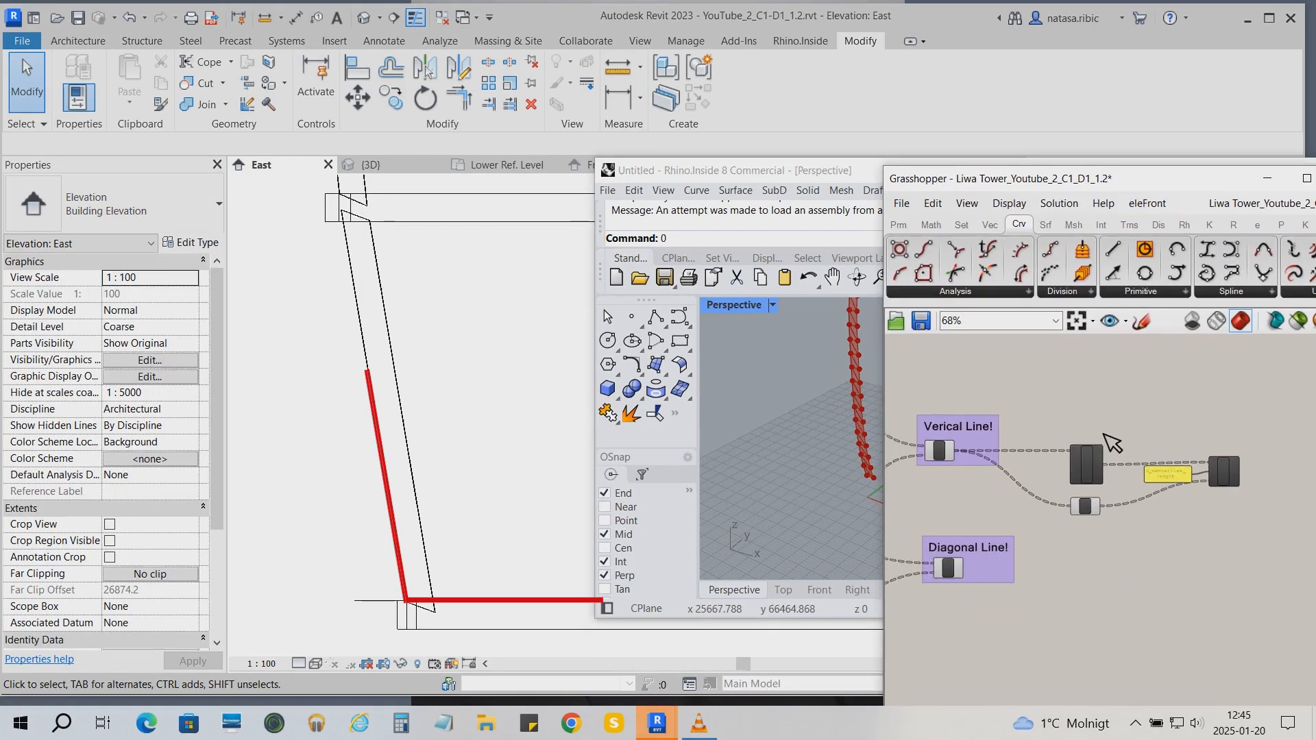
{"action": "left_click_drag", "start_coordinate": [768, 173], "coordinate": [701, 141]}
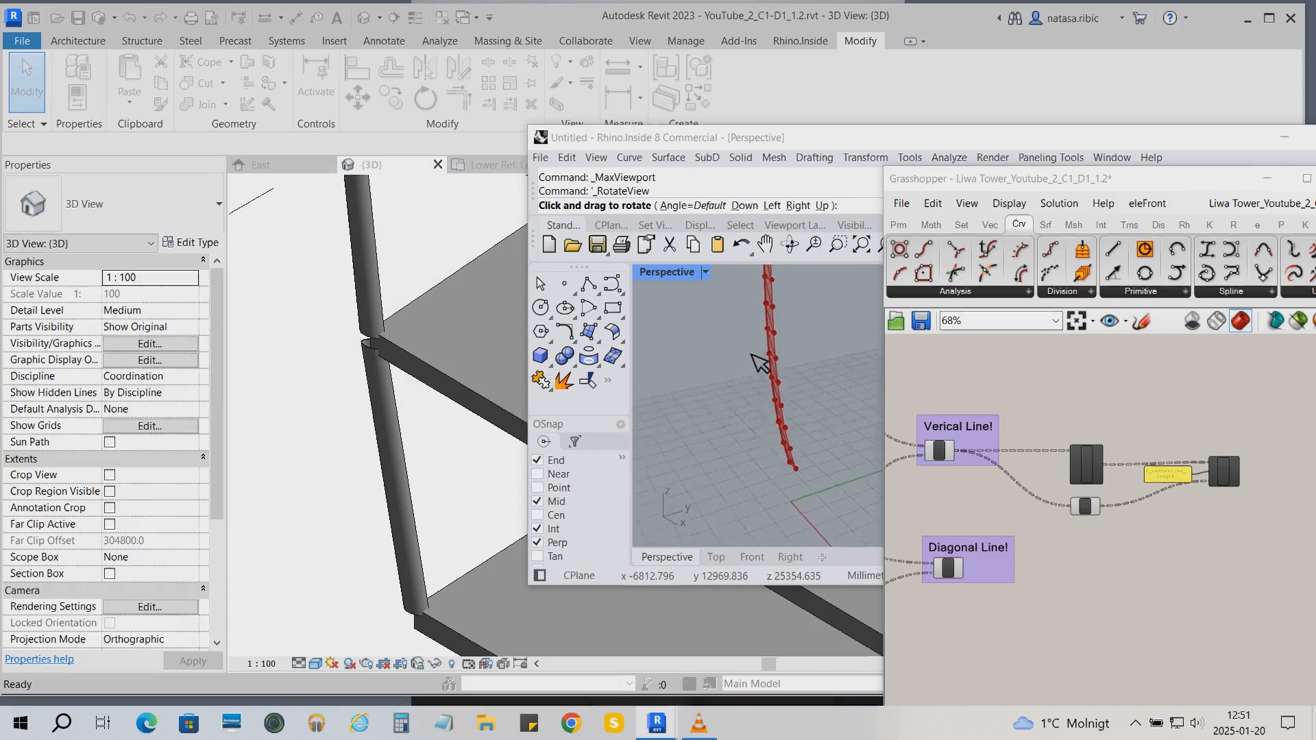
{"action": "right_click_drag", "start_coordinate": [832, 454], "coordinate": [832, 470]}
{"action": "scroll", "coordinate": [820, 439], "scroll_direction": "up", "scroll_amount": 4}
{"action": "right_click_drag", "start_coordinate": [816, 405], "coordinate": [809, 375], "text": "shift"}
{"action": "right_click_drag", "start_coordinate": [809, 376], "coordinate": [849, 379]}
- Add an End Points component and wire the Verical Line! output into it
{"action": "left_click", "coordinate": [947, 446]}
{"action": "left_click", "coordinate": [1054, 385]}
{"action": "left_click", "coordinate": [930, 258]}
{"action": "left_click", "coordinate": [1059, 358]}
{"action": "left_click_drag", "start_coordinate": [957, 450], "coordinate": [1045, 359]}
- Add a Horizontal Frames component, wire the Verical Line! output into its curve input, and delete the End Points component
{"action": "left_click", "coordinate": [1062, 292]}
{"action": "left_click", "coordinate": [1102, 487]}
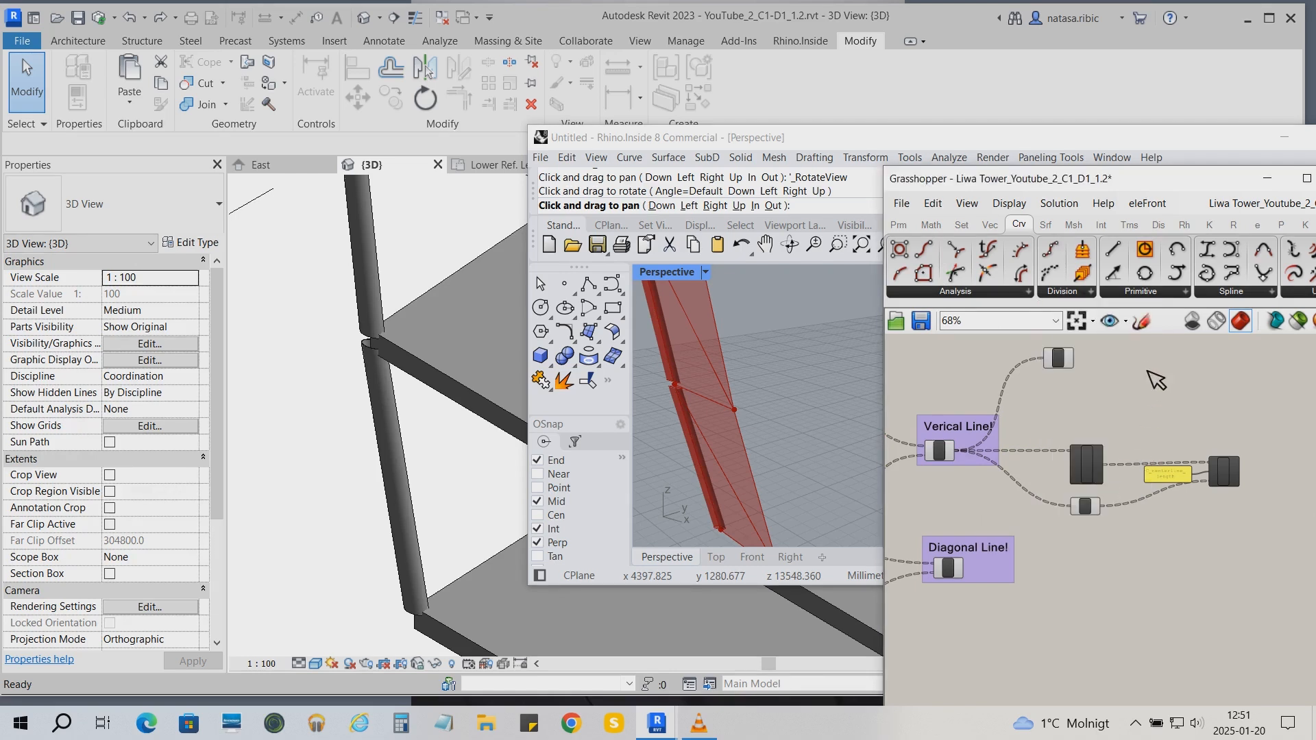
{"action": "left_click", "coordinate": [1137, 364]}
{"action": "scroll", "coordinate": [1139, 363], "scroll_direction": "up", "scroll_amount": 1}
{"action": "scroll", "coordinate": [1138, 364], "scroll_direction": "up", "scroll_amount": 2}
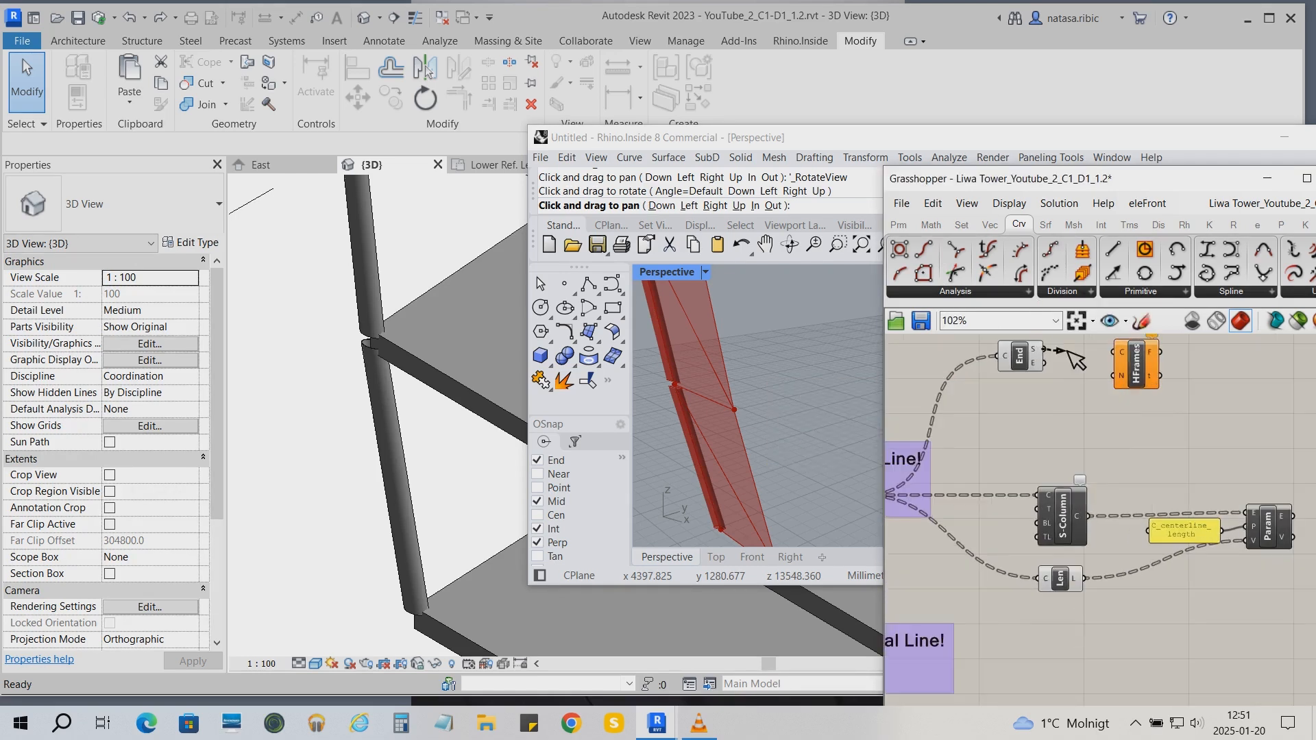
{"action": "left_click_drag", "start_coordinate": [1123, 346], "coordinate": [1122, 348]}
{"action": "right_click_drag", "start_coordinate": [1065, 447], "coordinate": [1109, 448]}
{"action": "left_click_drag", "start_coordinate": [911, 495], "coordinate": [1138, 374]}
{"action": "left_click", "coordinate": [1080, 362]}
{"action": "key", "text": "Delete"}
- Set the Horizontal Frames component's N input to the integer 1
{"action": "right_click", "coordinate": [1132, 380]}
{"action": "mouse_move", "coordinate": [1152, 528]}
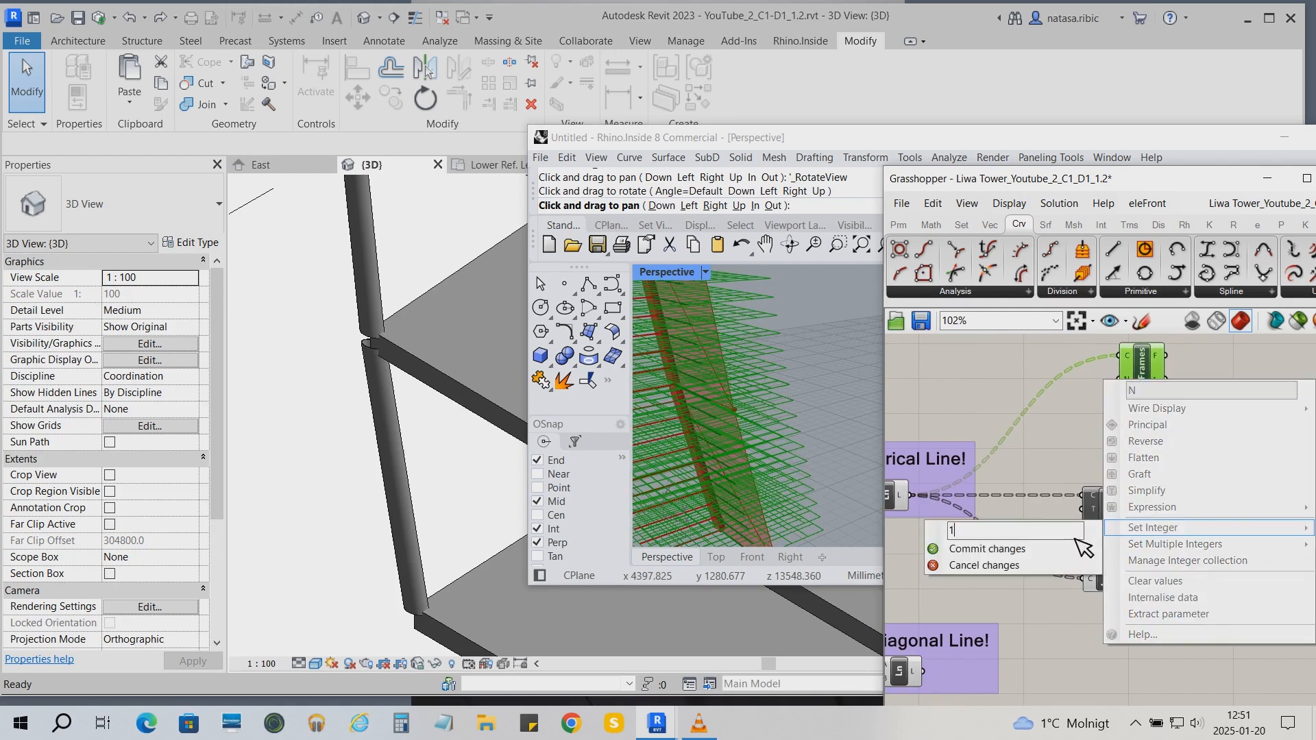
{"action": "left_click", "coordinate": [973, 549]}
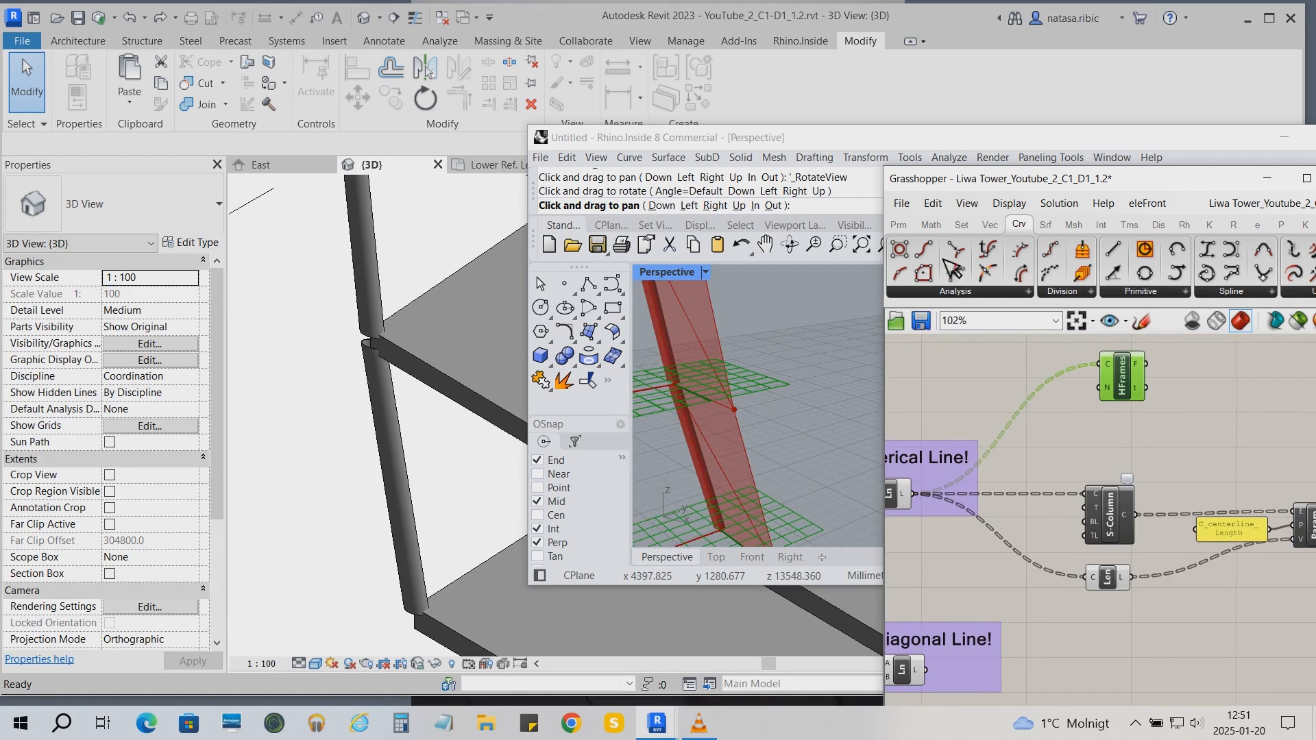
- Add a List Item component and wire the frames output of Horizontal Frames into its list input
{"action": "left_click", "coordinate": [962, 224]}
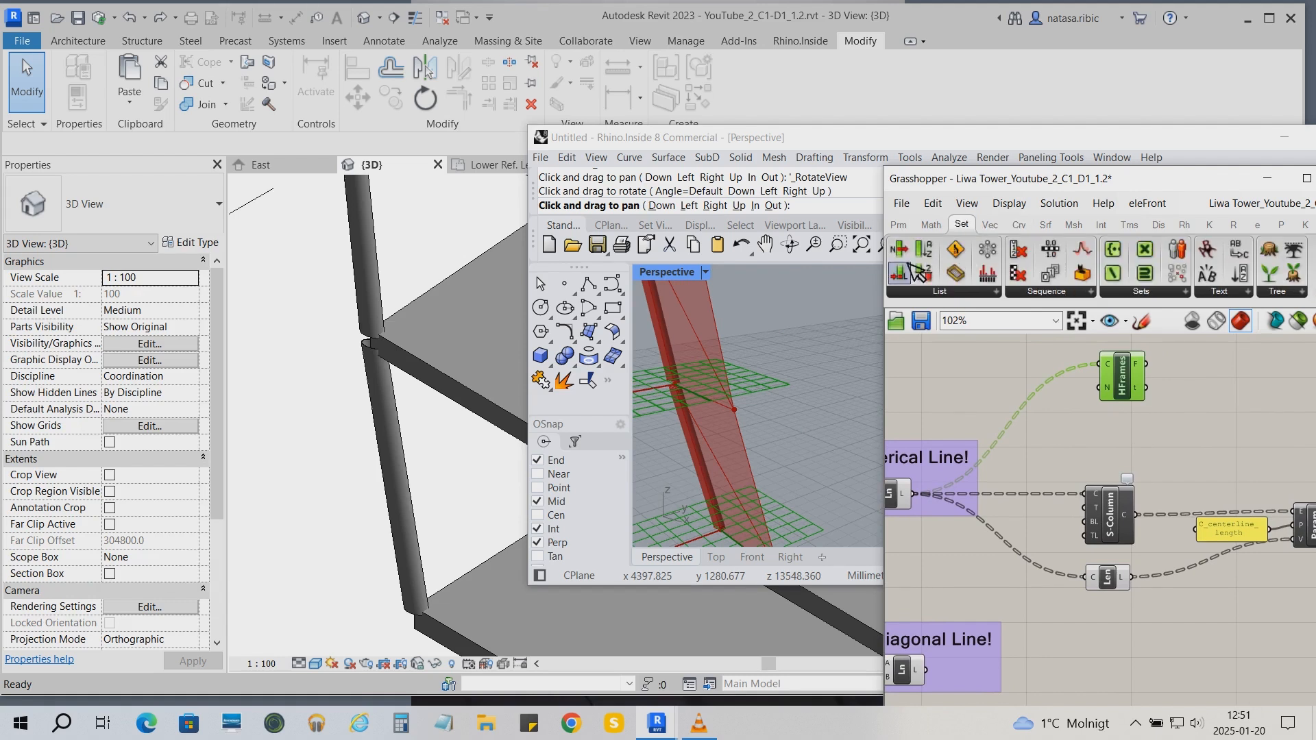
{"action": "left_click", "coordinate": [1243, 382]}
{"action": "left_click_drag", "start_coordinate": [1147, 364], "coordinate": [1222, 381]}
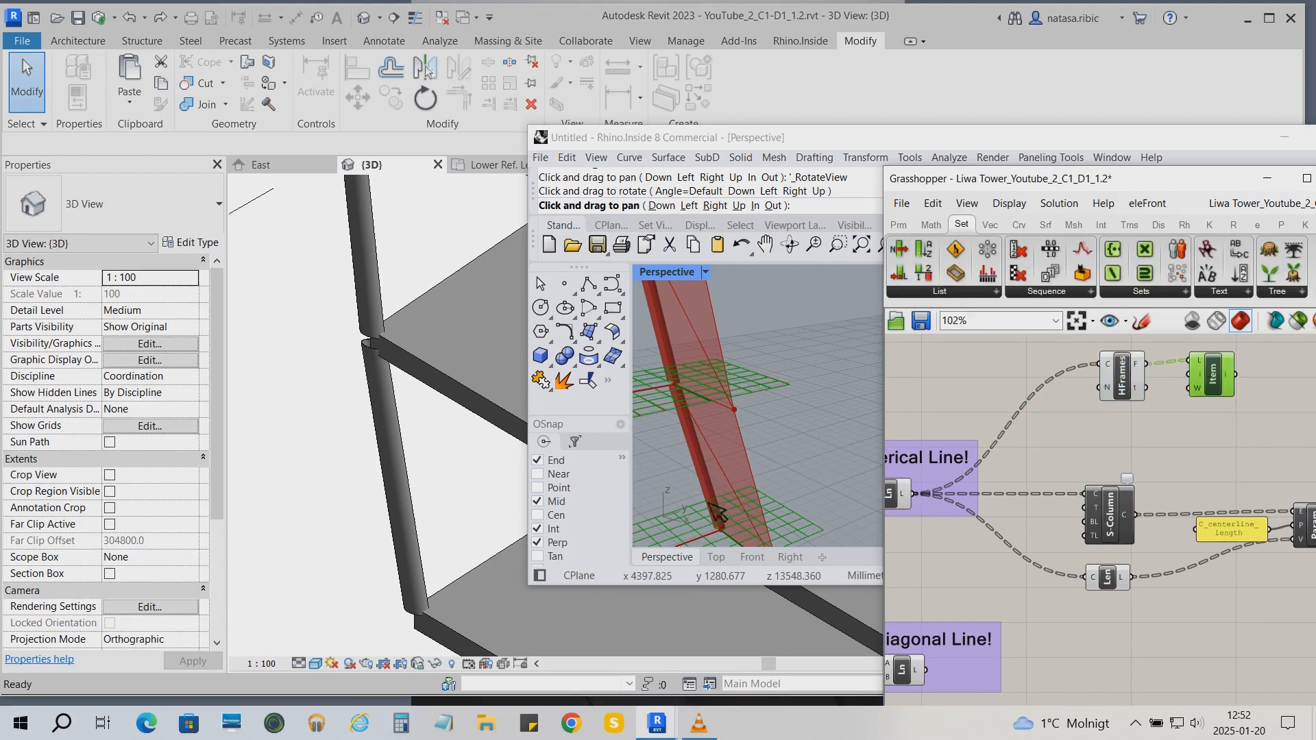
- Add a vector Angle component and wire the Verical Line! output into its A input
{"action": "right_click_drag", "start_coordinate": [705, 519], "coordinate": [780, 422], "text": "shift"}
{"action": "scroll", "coordinate": [777, 457], "scroll_direction": "up", "scroll_amount": 5}
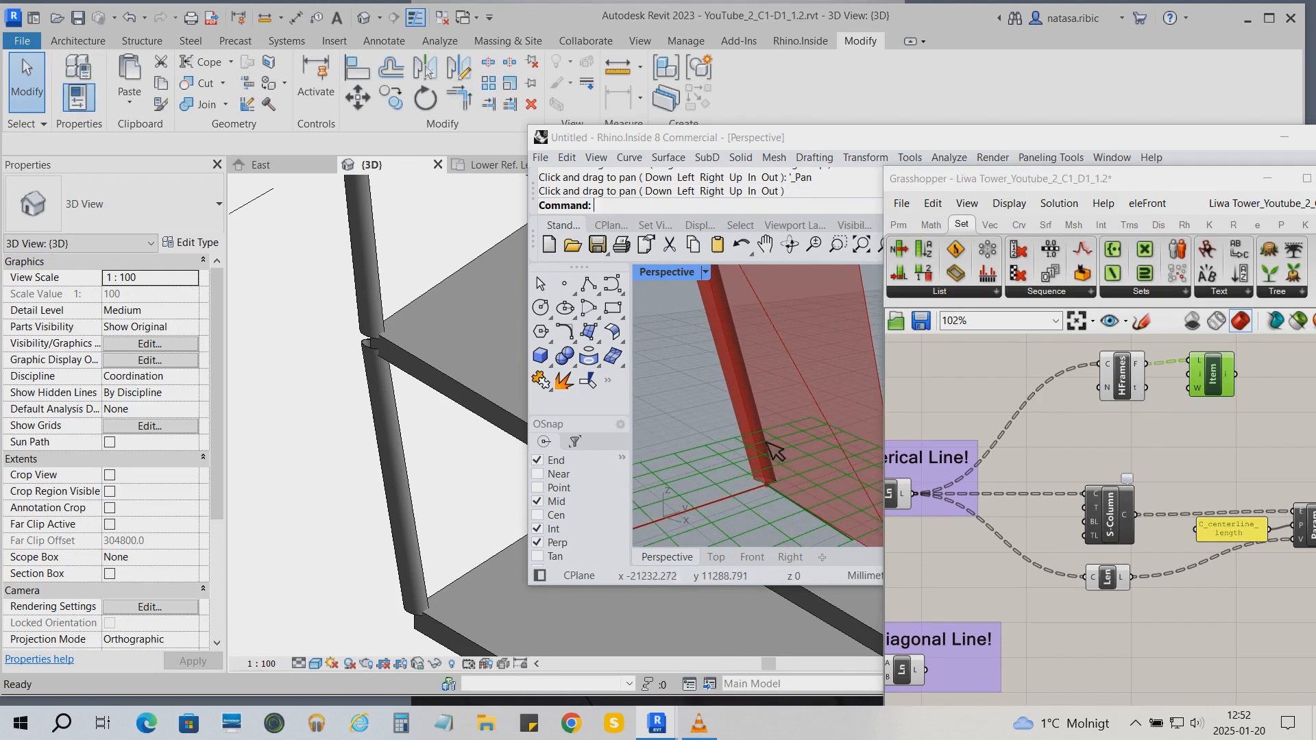
{"action": "scroll", "coordinate": [977, 445], "scroll_direction": "down", "scroll_amount": 2}
{"action": "right_click_drag", "start_coordinate": [1191, 436], "coordinate": [1133, 437]}
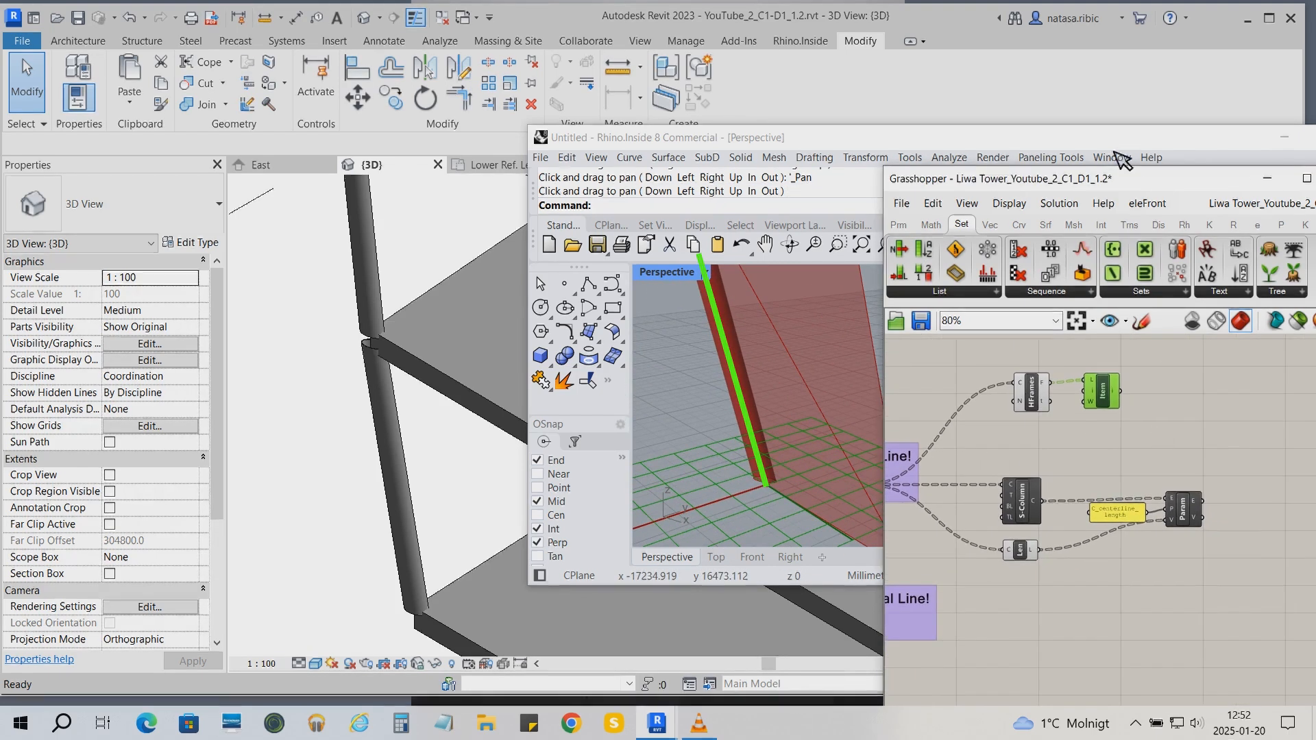
{"action": "left_click", "coordinate": [990, 225]}
{"action": "left_click_drag", "start_coordinate": [1248, 180], "coordinate": [1182, 174]}
{"action": "left_click", "coordinate": [1244, 286]}
{"action": "left_click", "coordinate": [1261, 534]}
{"action": "left_click", "coordinate": [1105, 434]}
{"action": "right_click_drag", "start_coordinate": [1120, 452], "coordinate": [1198, 446]}
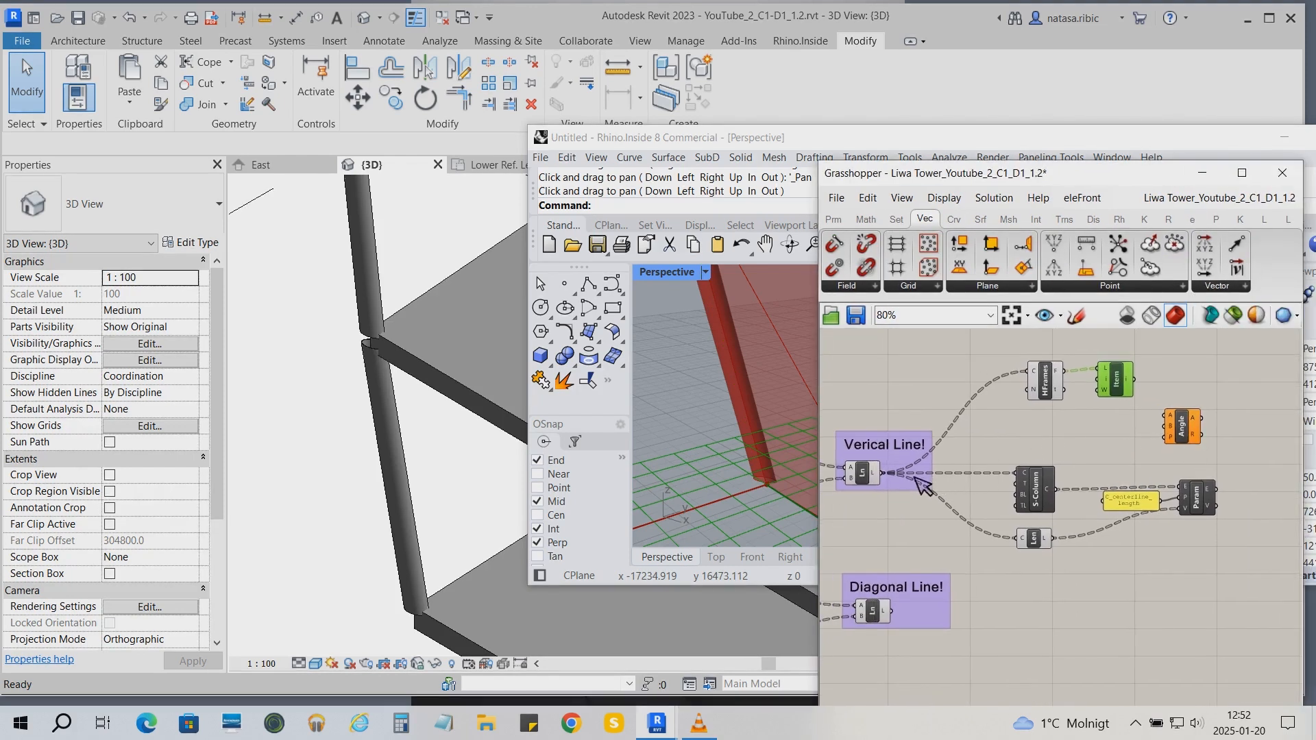
{"action": "left_click_drag", "start_coordinate": [1001, 472], "coordinate": [1165, 389]}
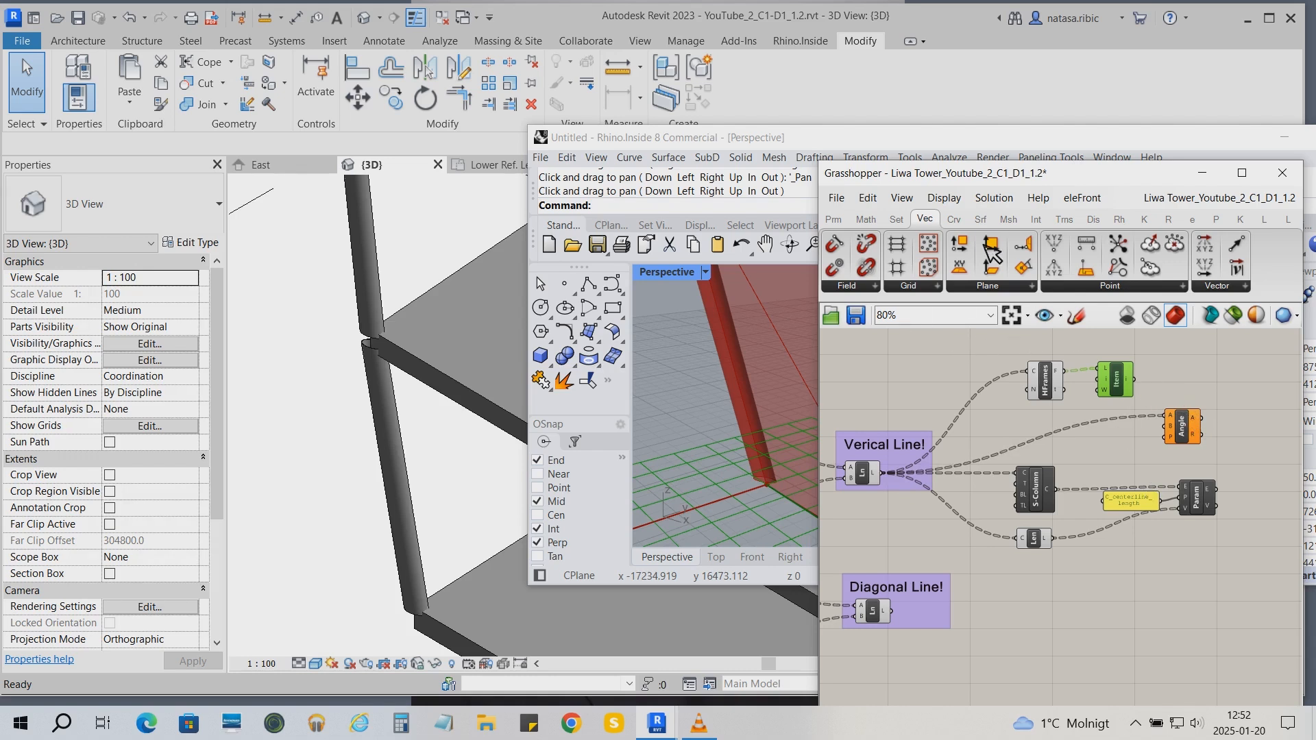
- Add a Deconstruct Plane component fed by List Item and wire one of its axis outputs into the Angle component
{"action": "left_click", "coordinate": [1209, 380]}
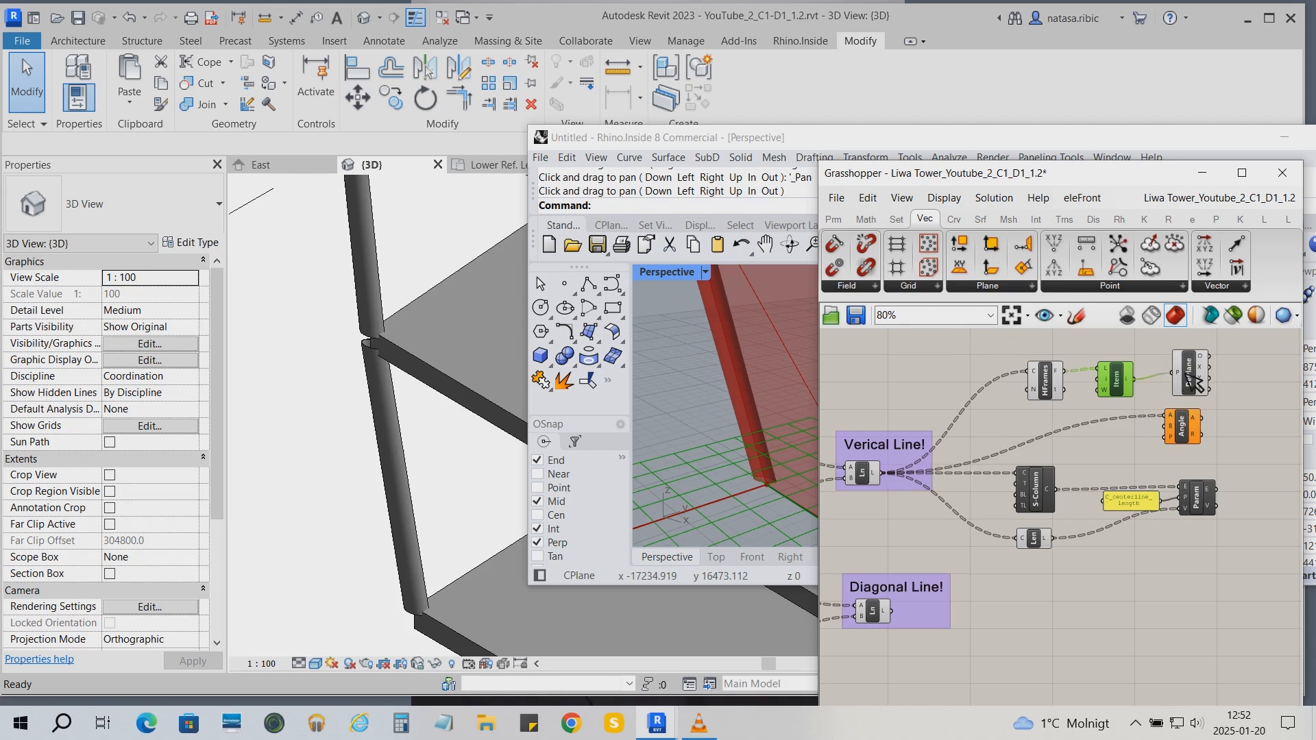
{"action": "left_click_drag", "start_coordinate": [1127, 376], "coordinate": [1117, 351]}
{"action": "left_click_drag", "start_coordinate": [1057, 380], "coordinate": [1085, 363]}
{"action": "left_click_drag", "start_coordinate": [1198, 374], "coordinate": [1133, 355]}
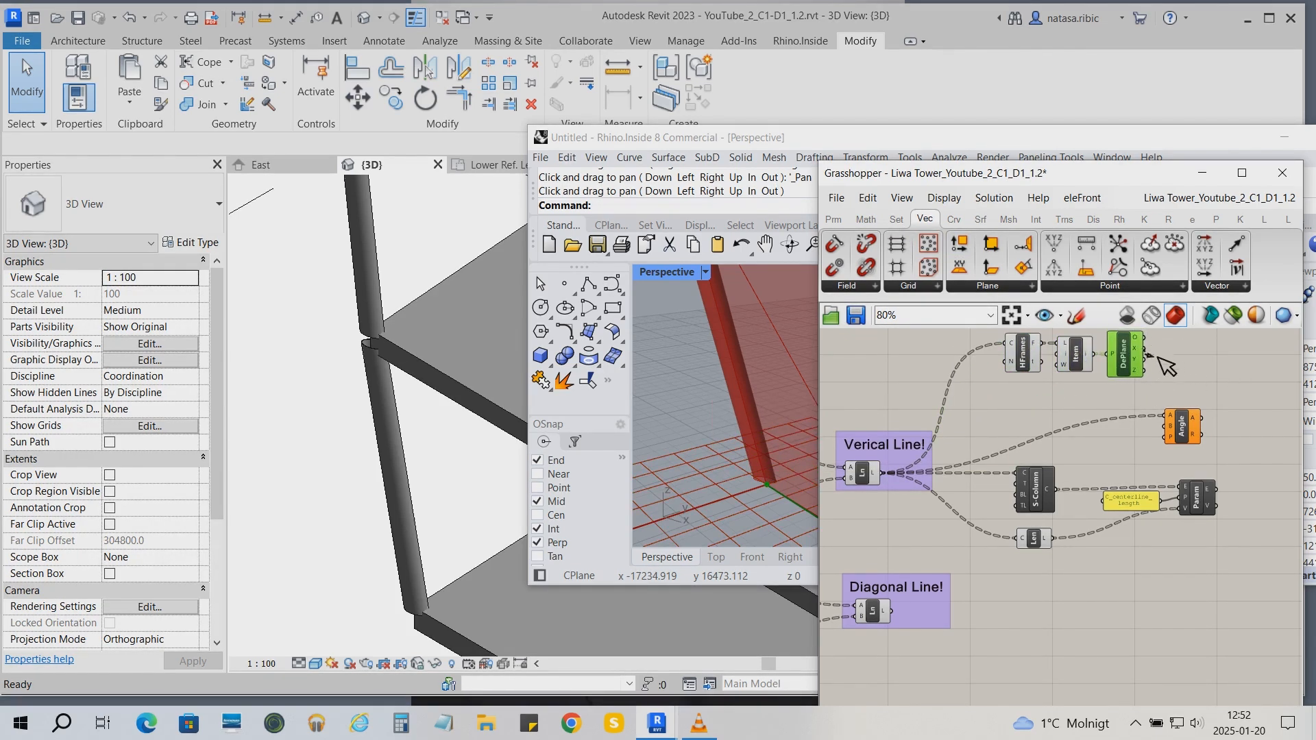
{"action": "left_click_drag", "start_coordinate": [1142, 348], "coordinate": [1165, 415]}
- Move the Horizontal Frames, List Item, Deconstruct Plane and Angle components below the Length component and line them up
{"action": "right_click_drag", "start_coordinate": [1246, 460], "coordinate": [1207, 477]}
{"action": "mouse_move", "coordinate": [1158, 407]}
{"action": "left_click_drag", "start_coordinate": [1186, 476], "coordinate": [953, 350]}
{"action": "left_click_drag", "start_coordinate": [1074, 379], "coordinate": [1086, 602]}
{"action": "scroll", "coordinate": [1180, 509], "scroll_direction": "down", "scroll_amount": 1}
{"action": "right_click_drag", "start_coordinate": [1180, 509], "coordinate": [1188, 492]}
{"action": "left_click", "coordinate": [1046, 622]}
{"action": "left_click_drag", "start_coordinate": [1012, 560], "coordinate": [990, 570]}
{"action": "left_click_drag", "start_coordinate": [1061, 568], "coordinate": [1028, 577]}
{"action": "left_click_drag", "start_coordinate": [1093, 557], "coordinate": [1068, 576]}
{"action": "left_click_drag", "start_coordinate": [1166, 631], "coordinate": [1130, 614]}
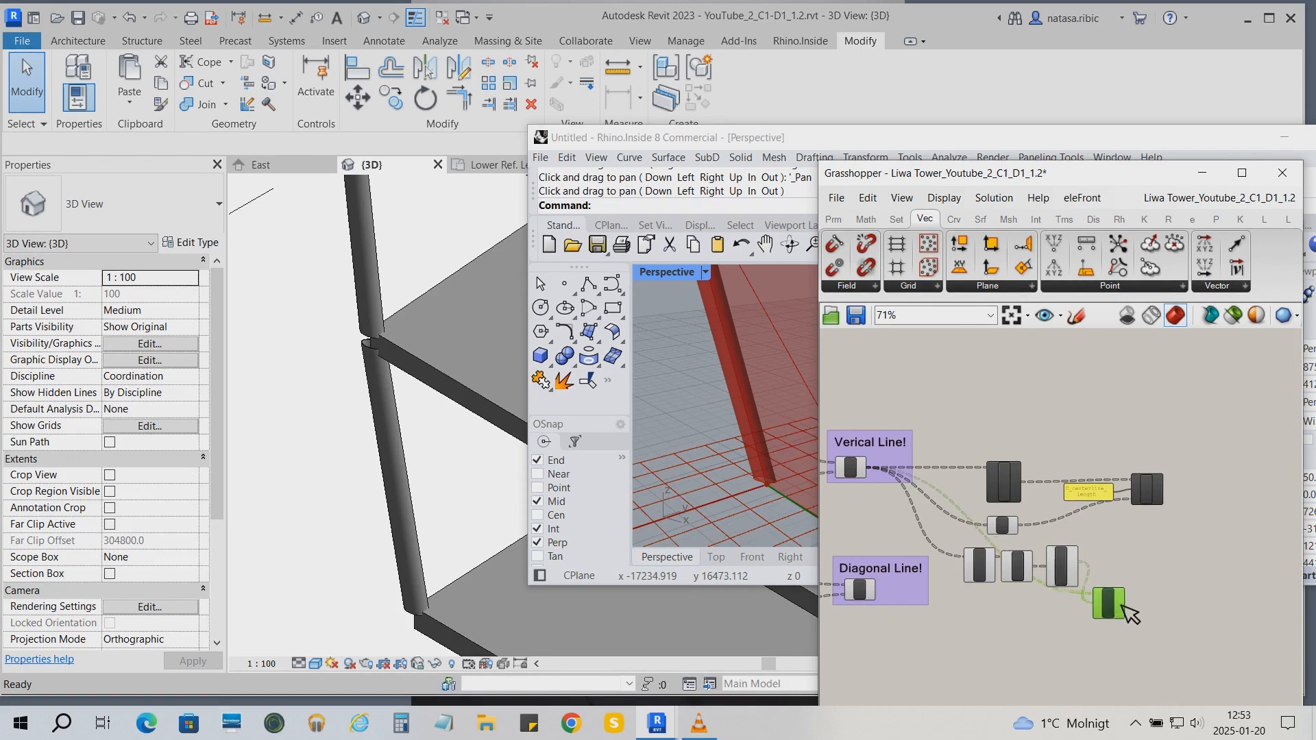
- Add an Element Parameter component beside Angle and wire the S-Column output into its element input
{"action": "scroll", "coordinate": [1173, 645], "scroll_direction": "up", "scroll_amount": 2}
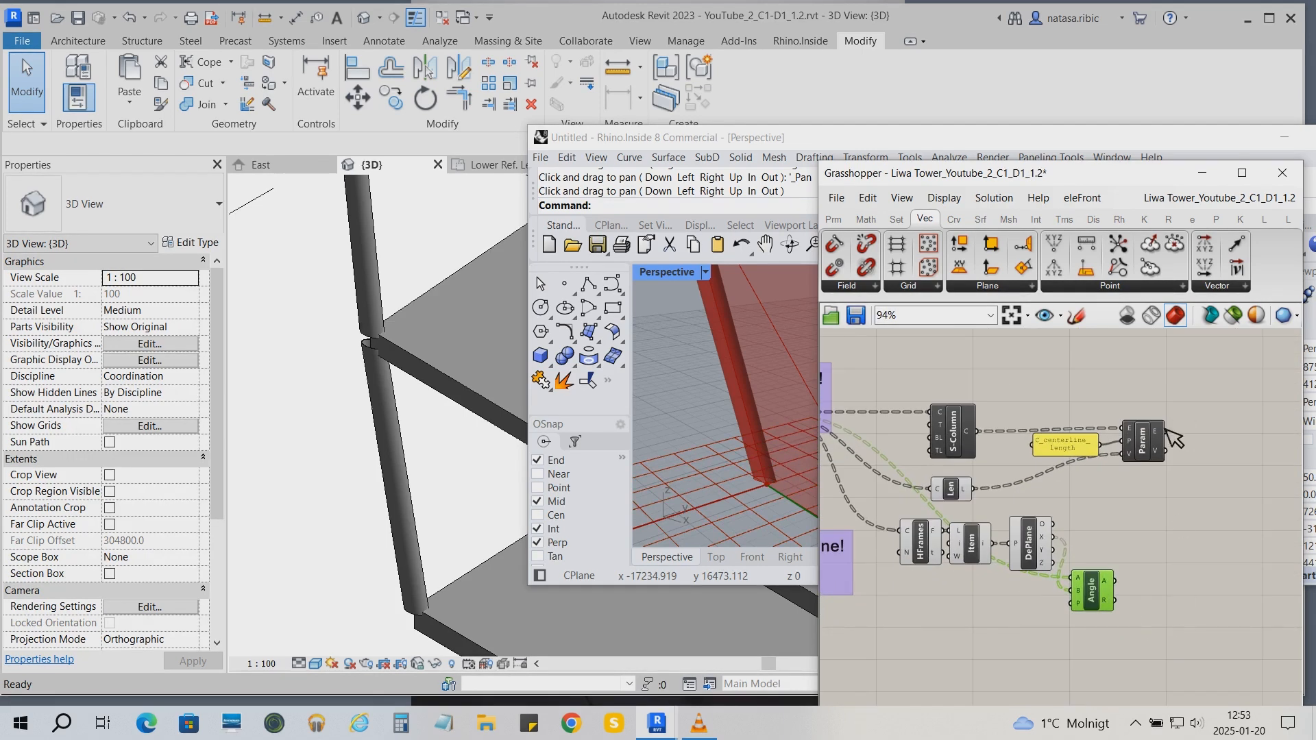
{"action": "left_click", "coordinate": [1176, 220]}
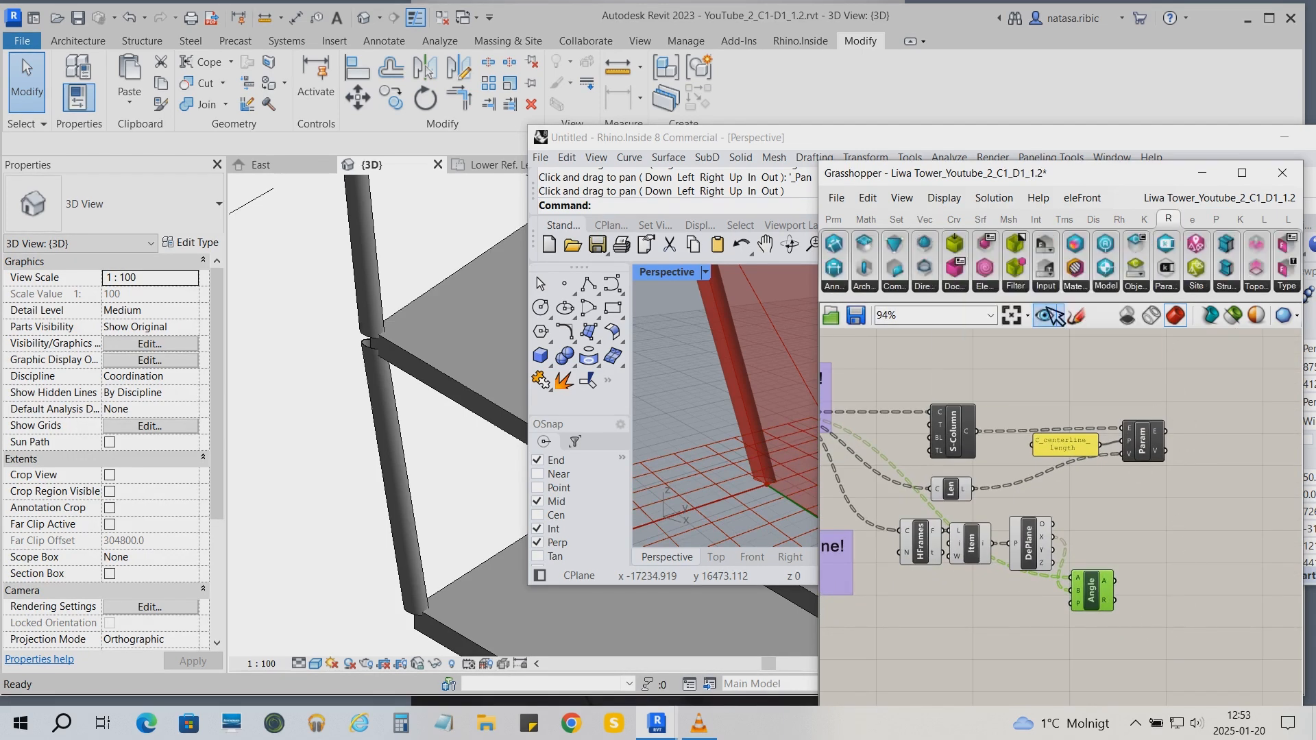
{"action": "left_click", "coordinate": [998, 290]}
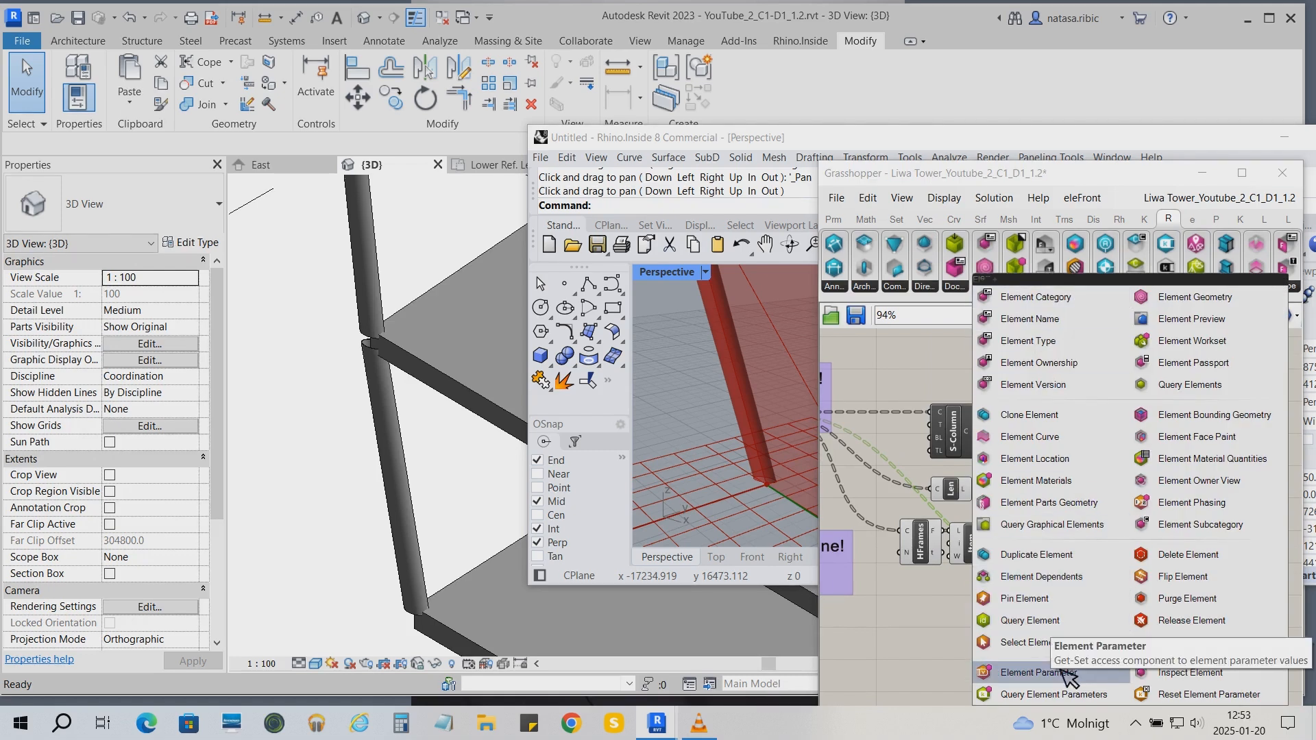
{"action": "left_click_drag", "start_coordinate": [999, 682], "coordinate": [1178, 582]}
{"action": "left_click_drag", "start_coordinate": [987, 431], "coordinate": [1184, 604]}
{"action": "left_click", "coordinate": [1166, 662]}
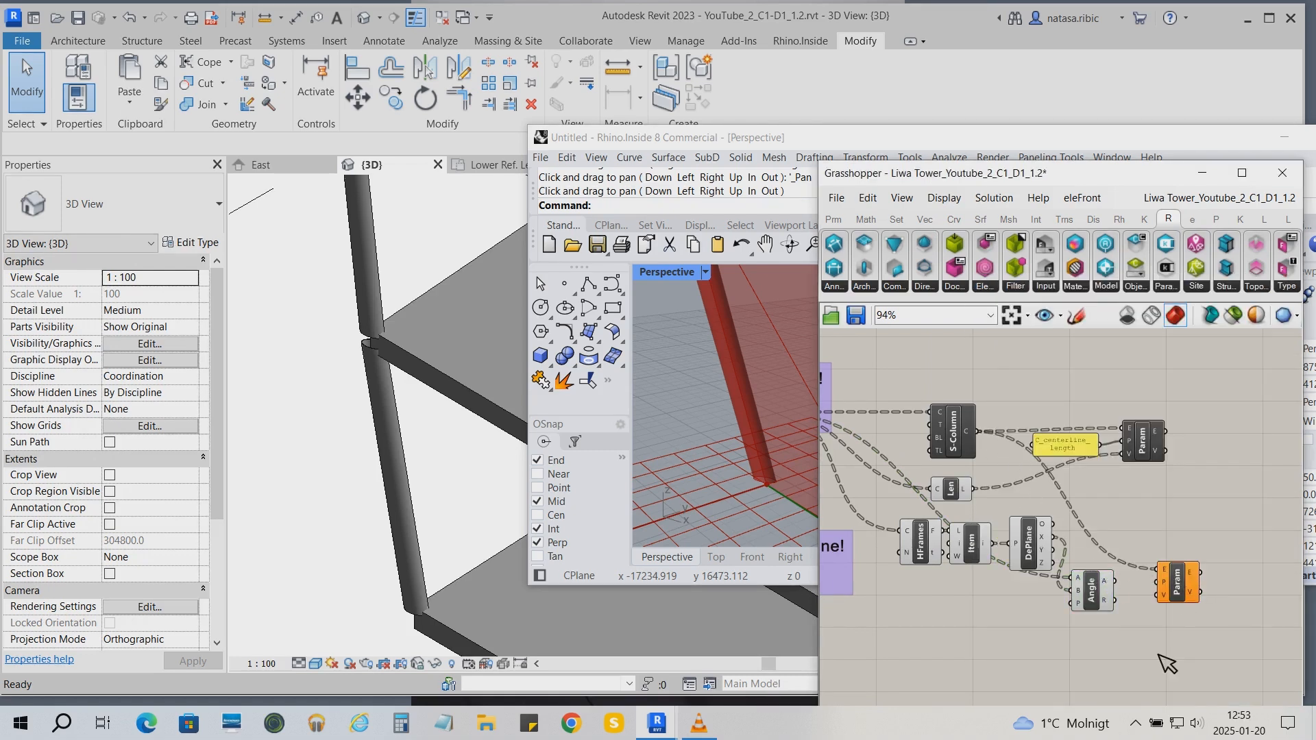
- Check the column family's parameter names, then create a copy of the C_centerline_length panel reading C_void_angle_top
{"action": "double_click", "coordinate": [384, 291]}
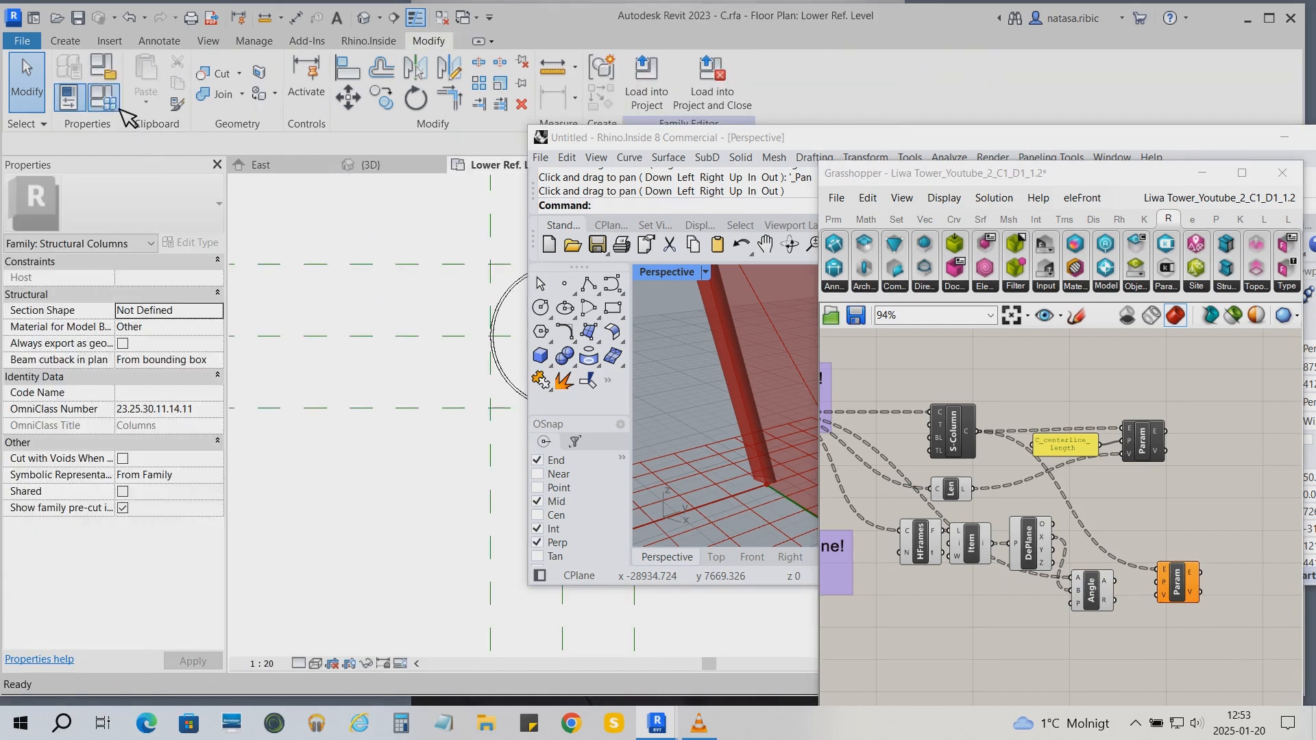
{"action": "left_click", "coordinate": [121, 109]}
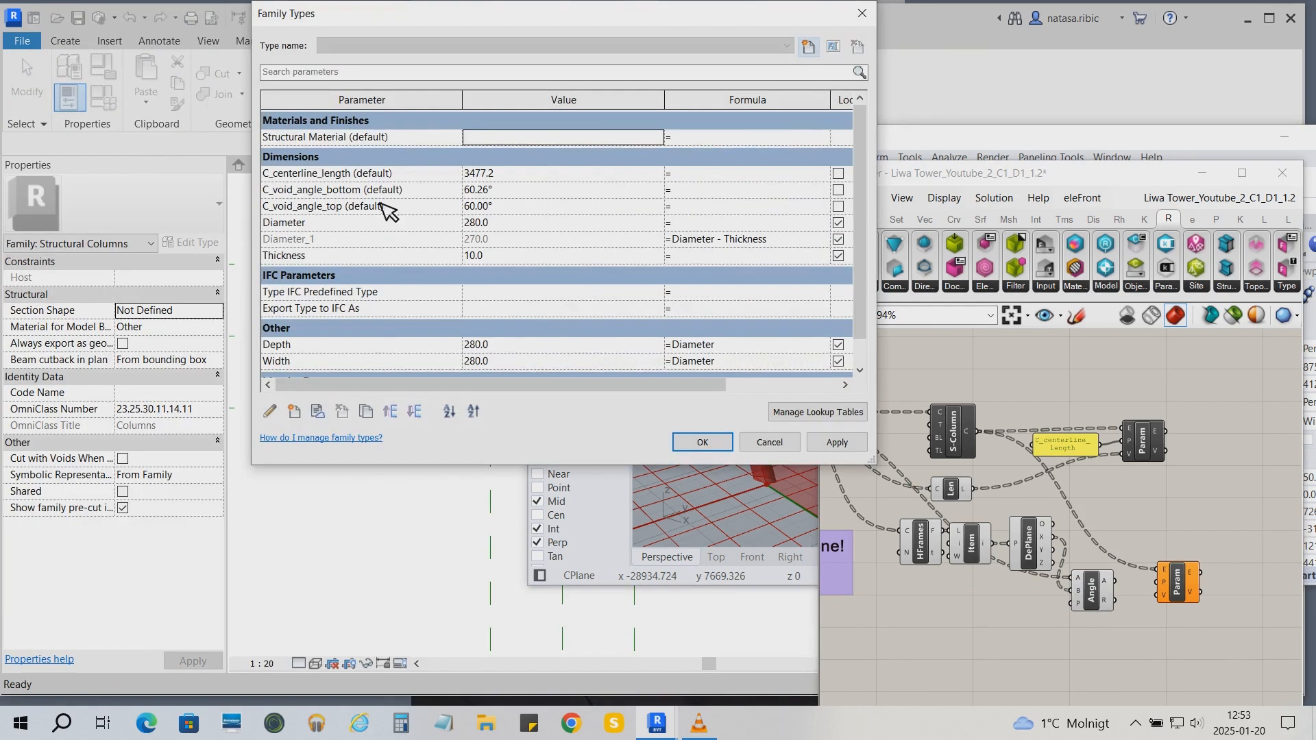
{"action": "left_click", "coordinate": [1069, 445]}
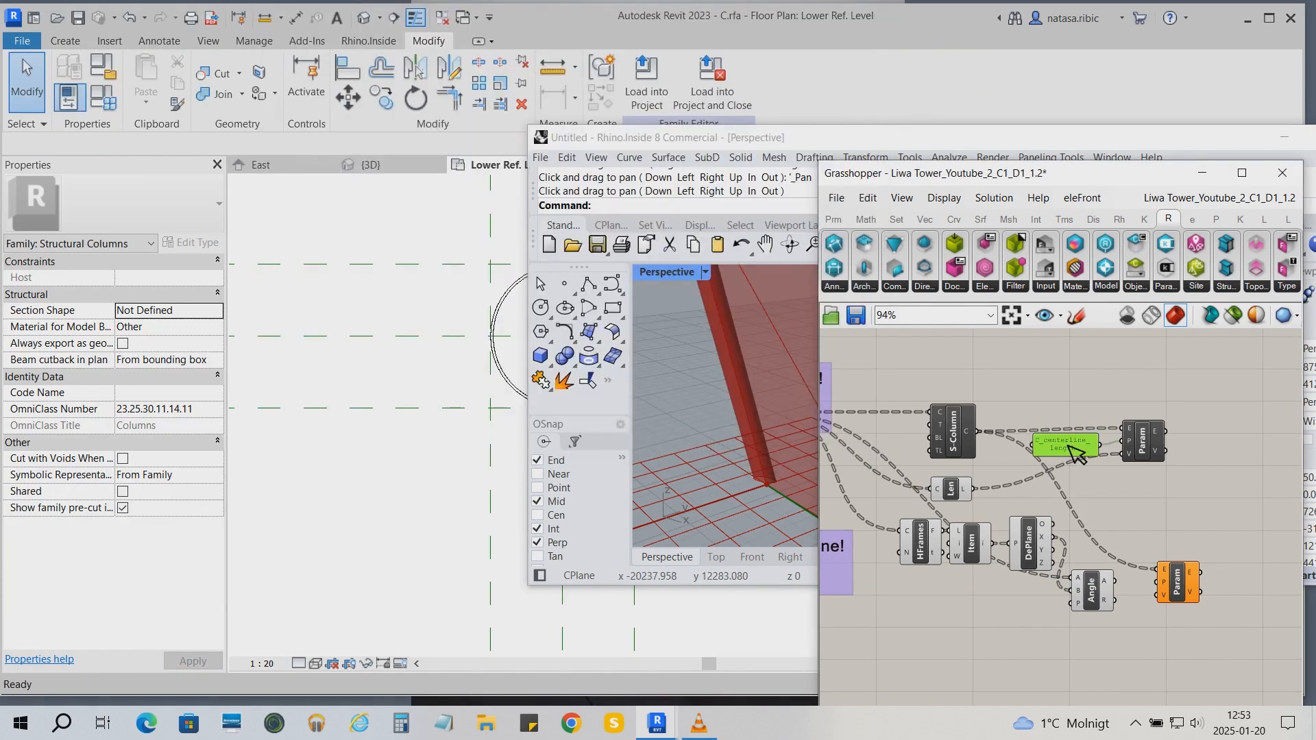
{"action": "double_click", "coordinate": [1079, 454]}
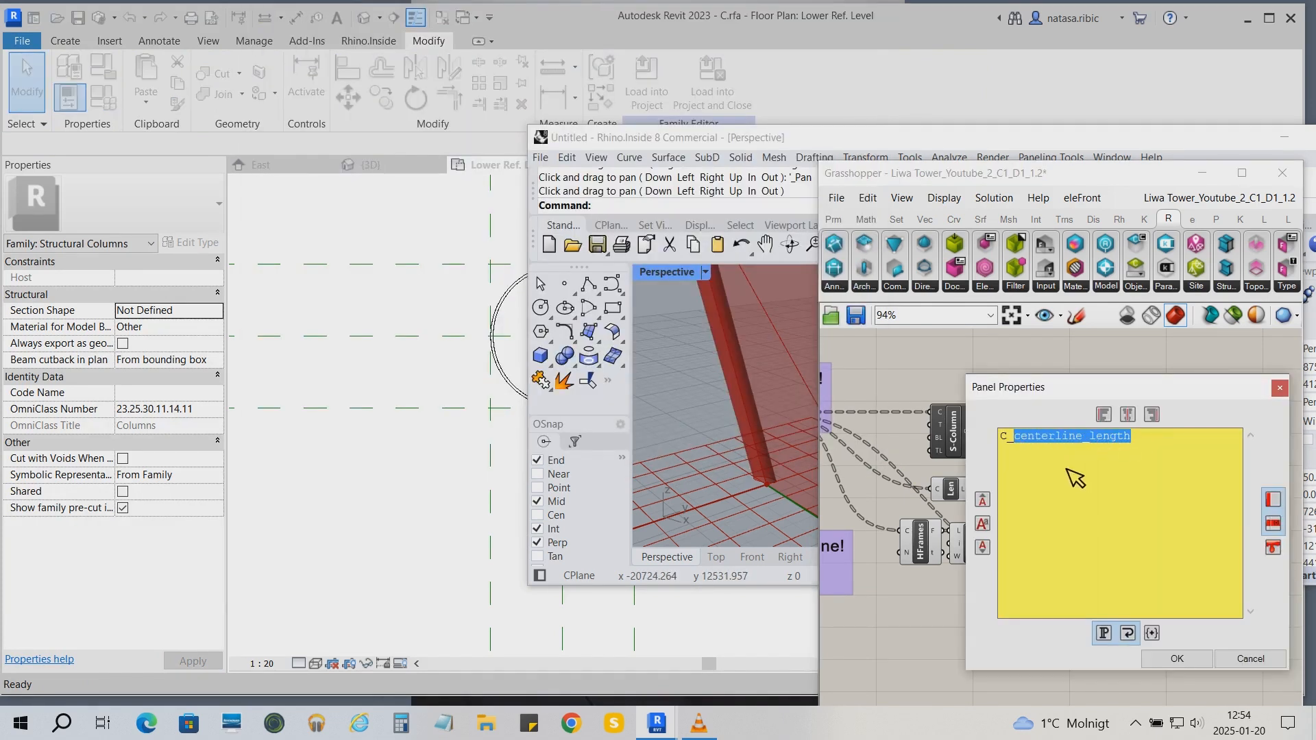
{"action": "type", "text": "void_angle_top"}
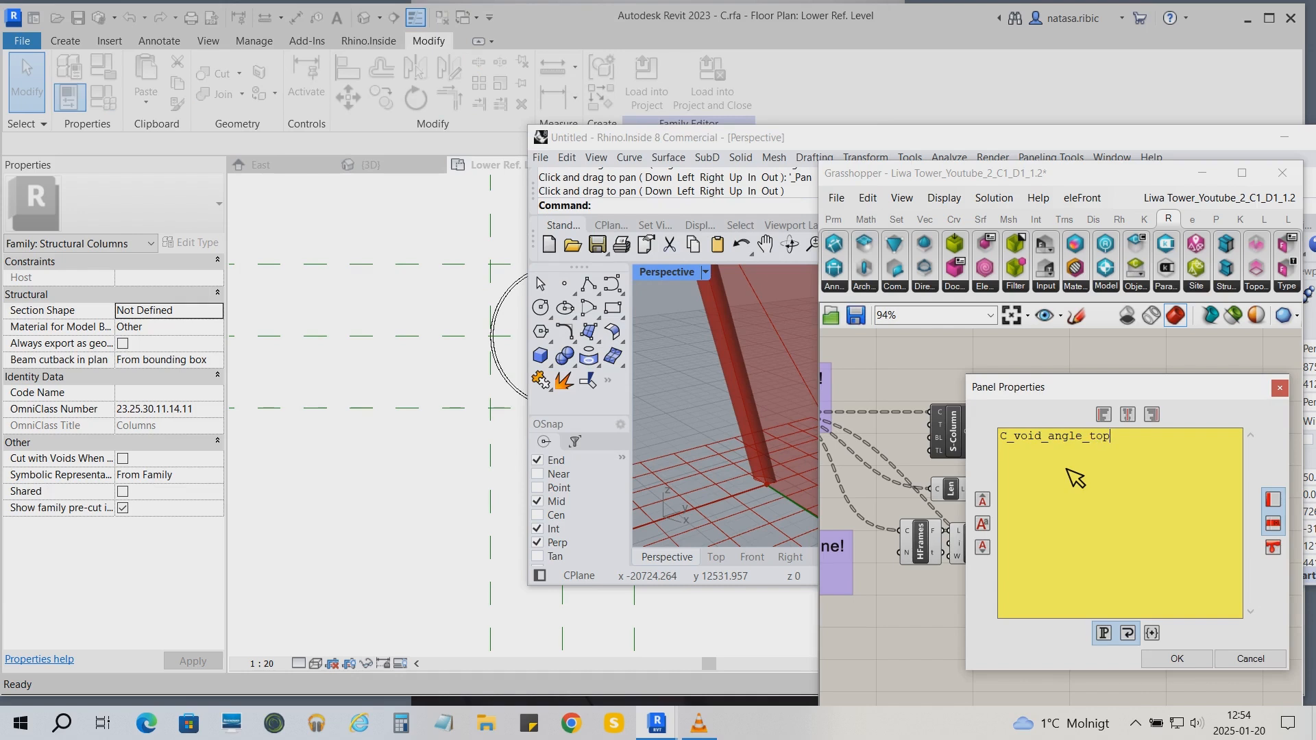
{"action": "left_click", "coordinate": [1177, 659]}
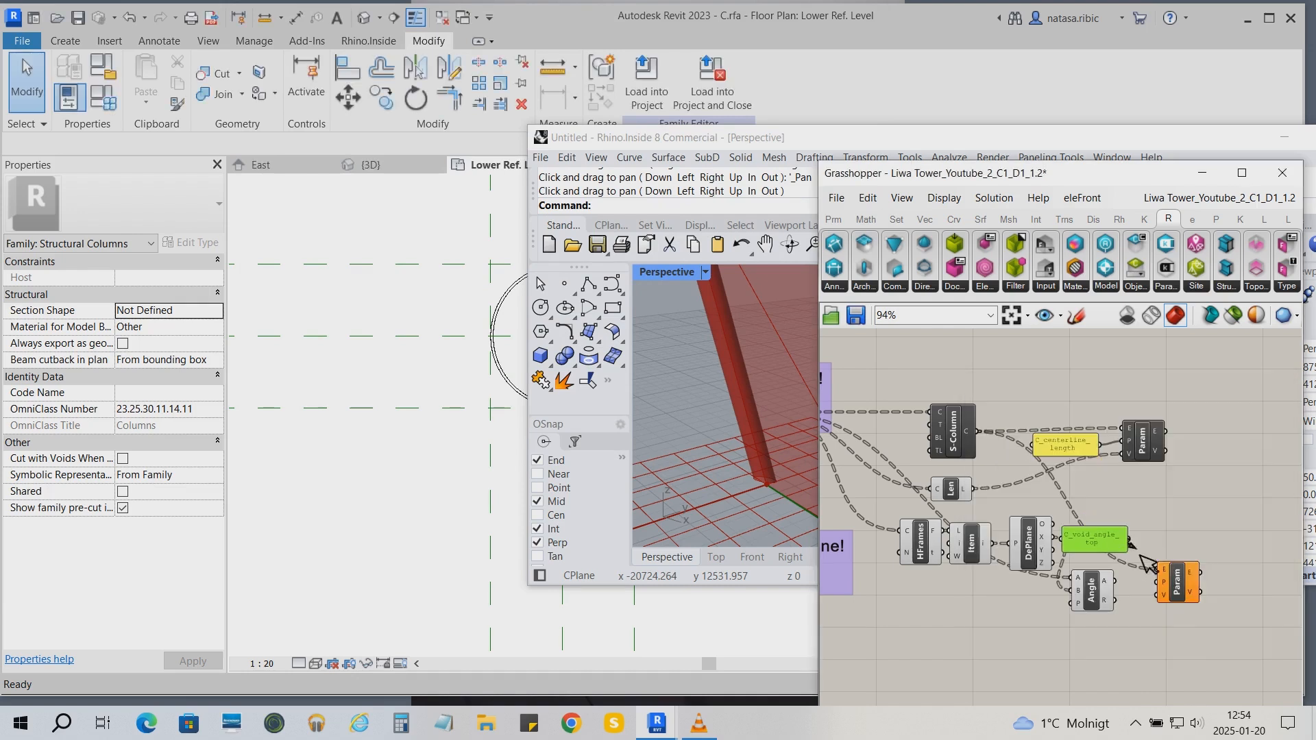
- Wire the C_void_angle_top panel and the Angle output into the new Element Parameter component and space the components out
{"action": "left_click_drag", "start_coordinate": [1174, 583], "coordinate": [1127, 562]}
{"action": "left_click_drag", "start_coordinate": [1184, 479], "coordinate": [1149, 439]}
{"action": "left_click_drag", "start_coordinate": [1099, 602], "coordinate": [1113, 617]}
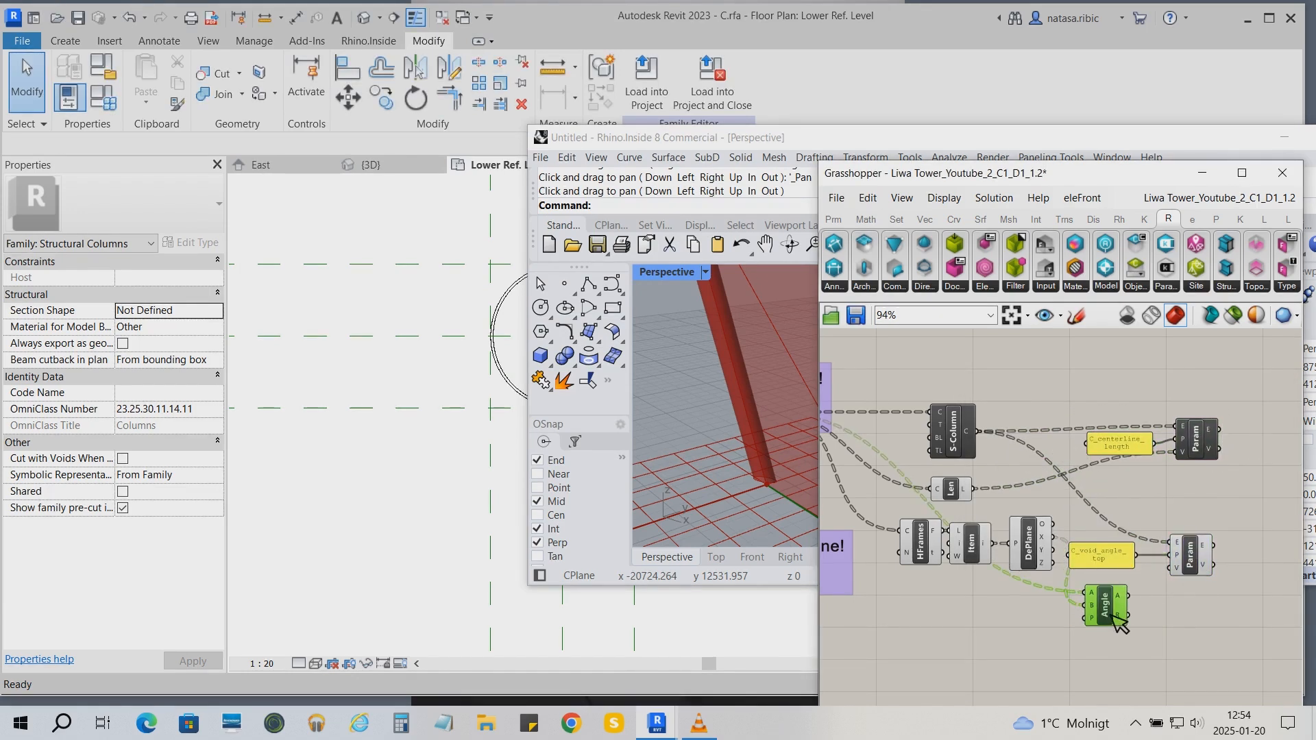
{"action": "scroll", "coordinate": [1158, 614], "scroll_direction": "up", "scroll_amount": 2}
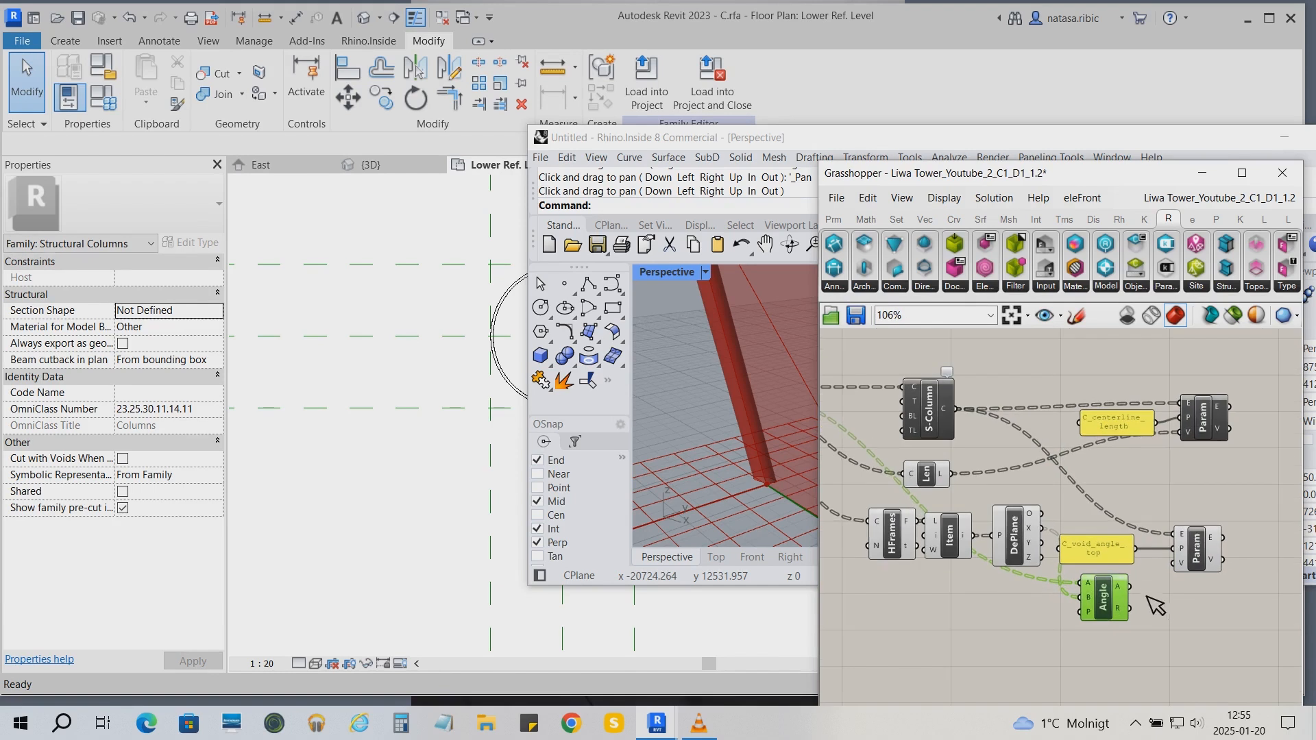
{"action": "left_click", "coordinate": [1194, 568]}
- Examine a slanted column in the East elevation and read the warnings on the new Element Parameter component
{"action": "left_click", "coordinate": [275, 168]}
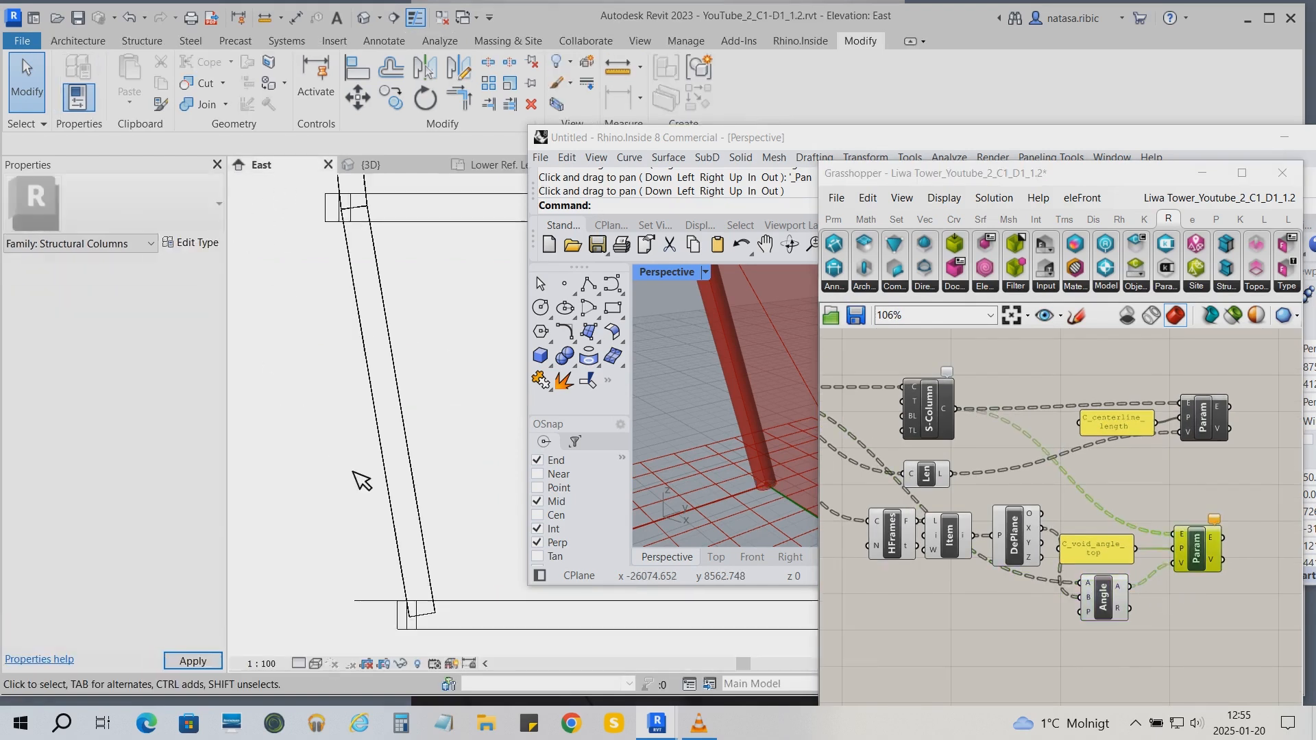
{"action": "left_click", "coordinate": [410, 414]}
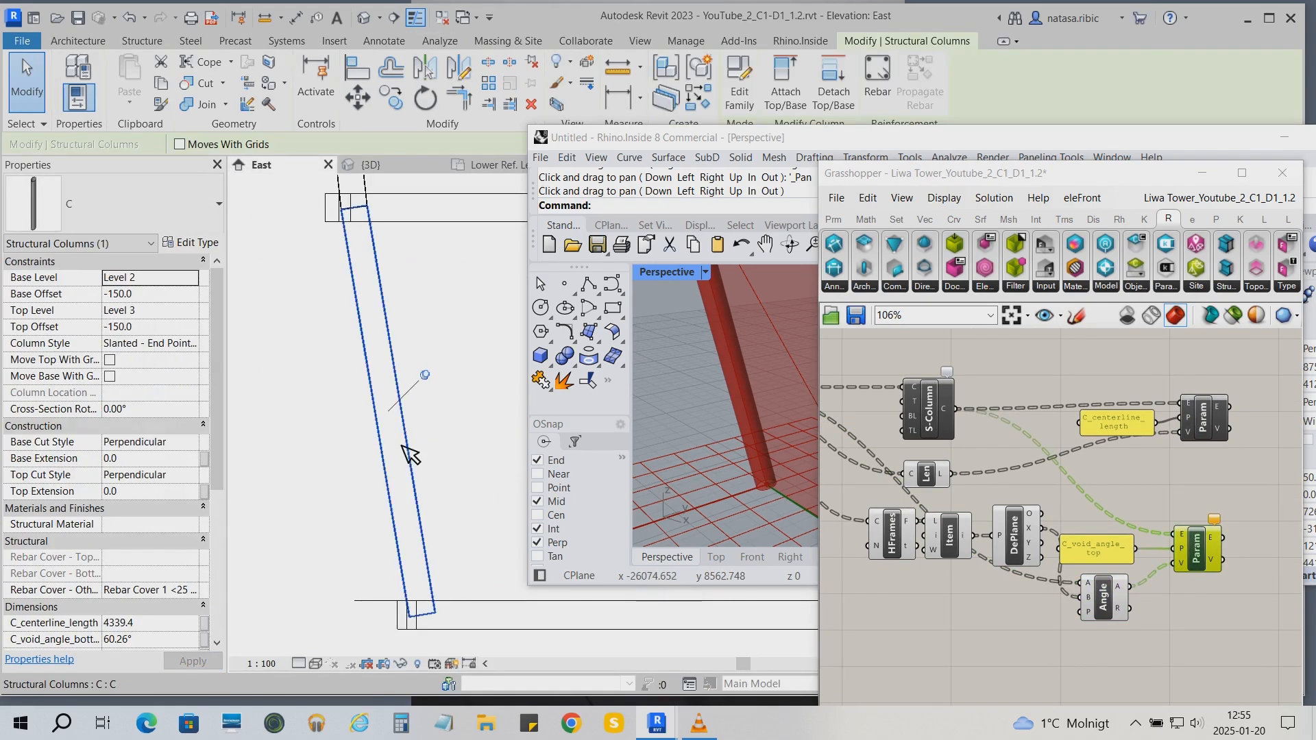
{"action": "left_click", "coordinate": [1218, 522]}
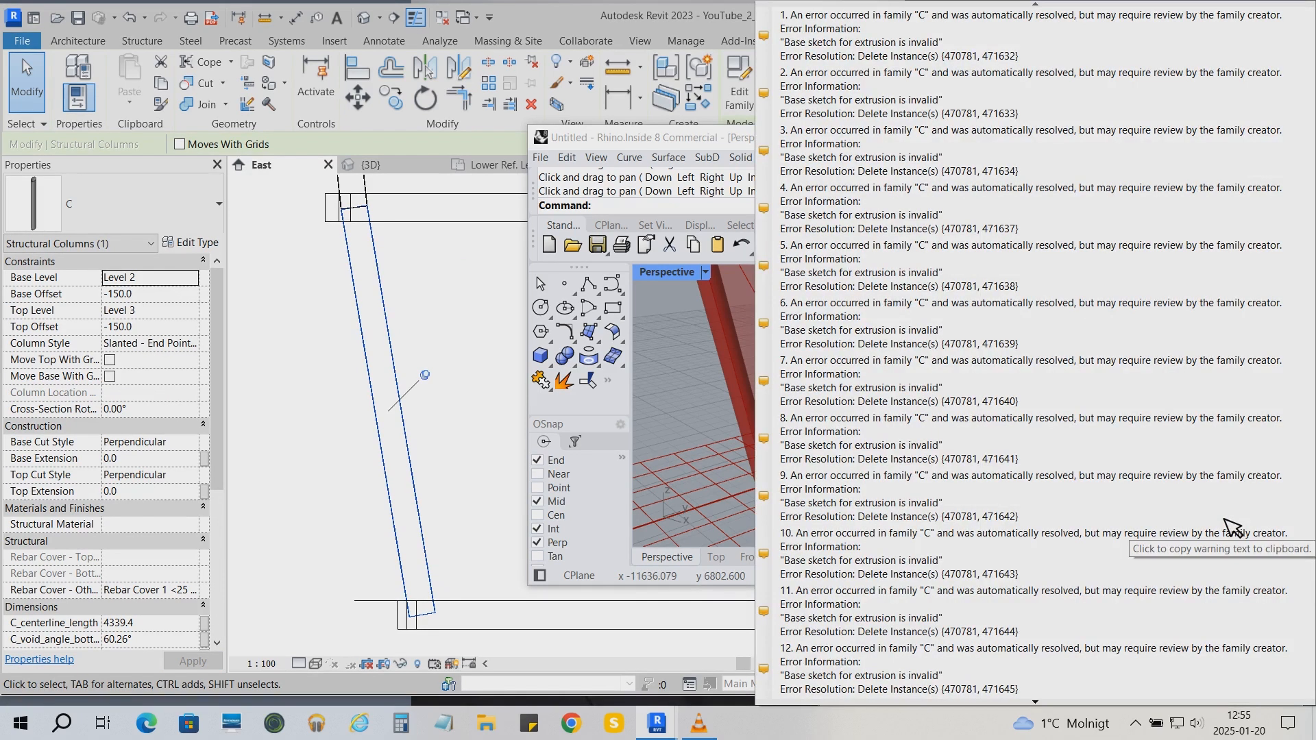
- Clear the Rhino window away and delete the existing void extrusion in the column family's Left elevation
{"action": "left_click_drag", "start_coordinate": [677, 142], "coordinate": [950, 173]}
{"action": "left_click_drag", "start_coordinate": [910, 182], "coordinate": [1075, 222]}
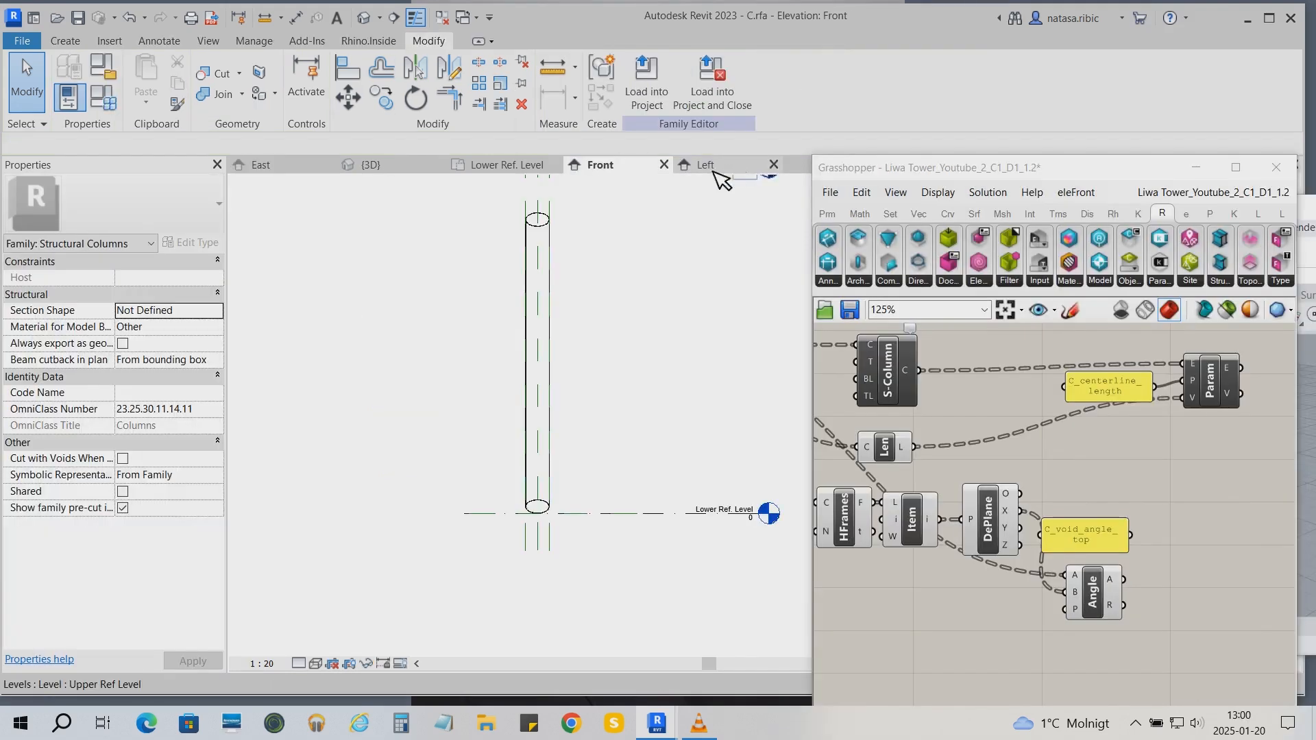
{"action": "left_click", "coordinate": [730, 165]}
{"action": "left_click", "coordinate": [426, 270]}
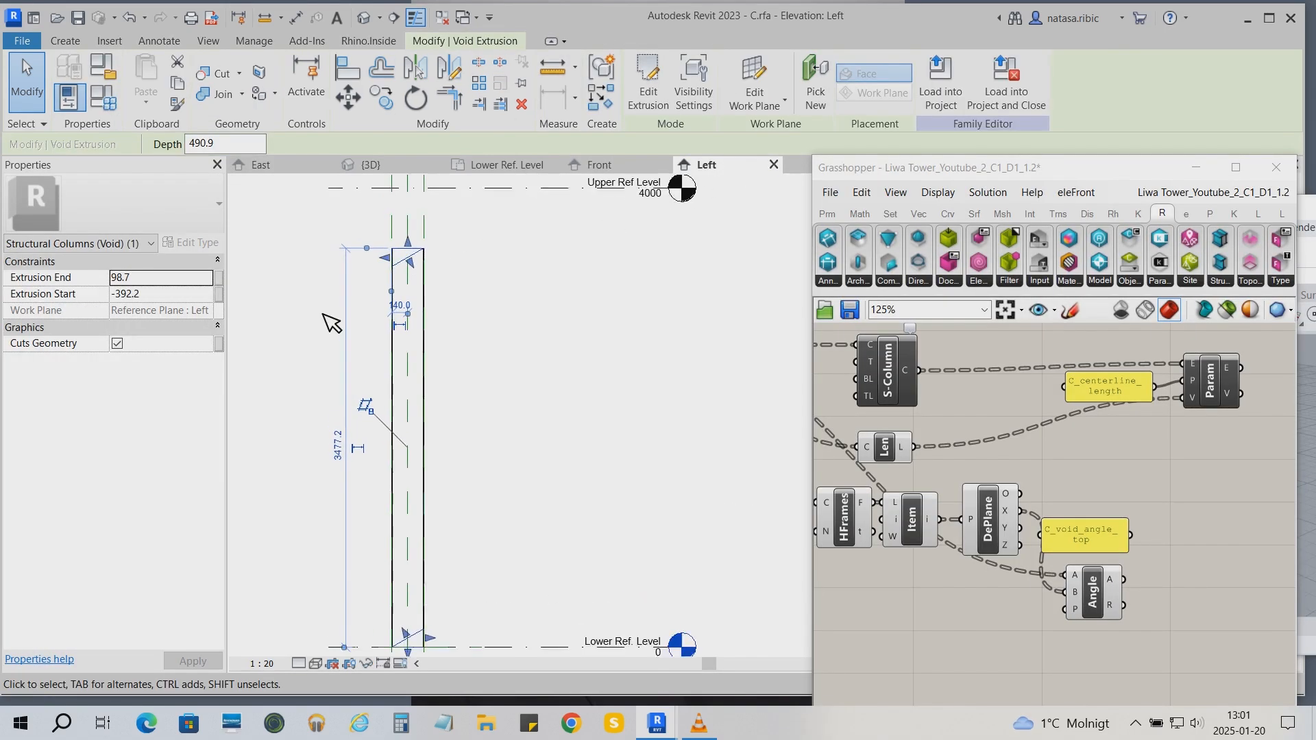
{"action": "left_click", "coordinate": [332, 324]}
{"action": "scroll", "coordinate": [412, 256], "scroll_direction": "down", "scroll_amount": 4}
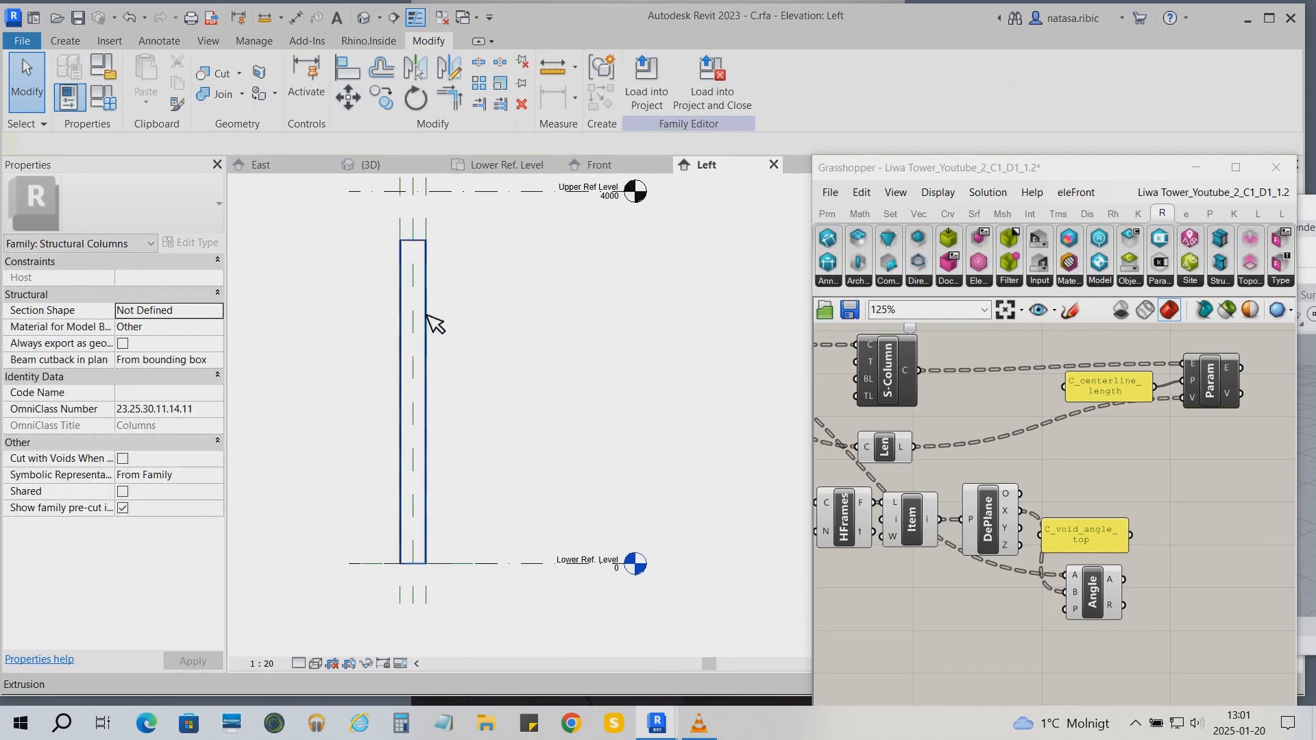
- Start an extrusion and sketch a closed triangular profile across the column's top end, about 140 mm high on one side
{"action": "left_click", "coordinate": [76, 43]}
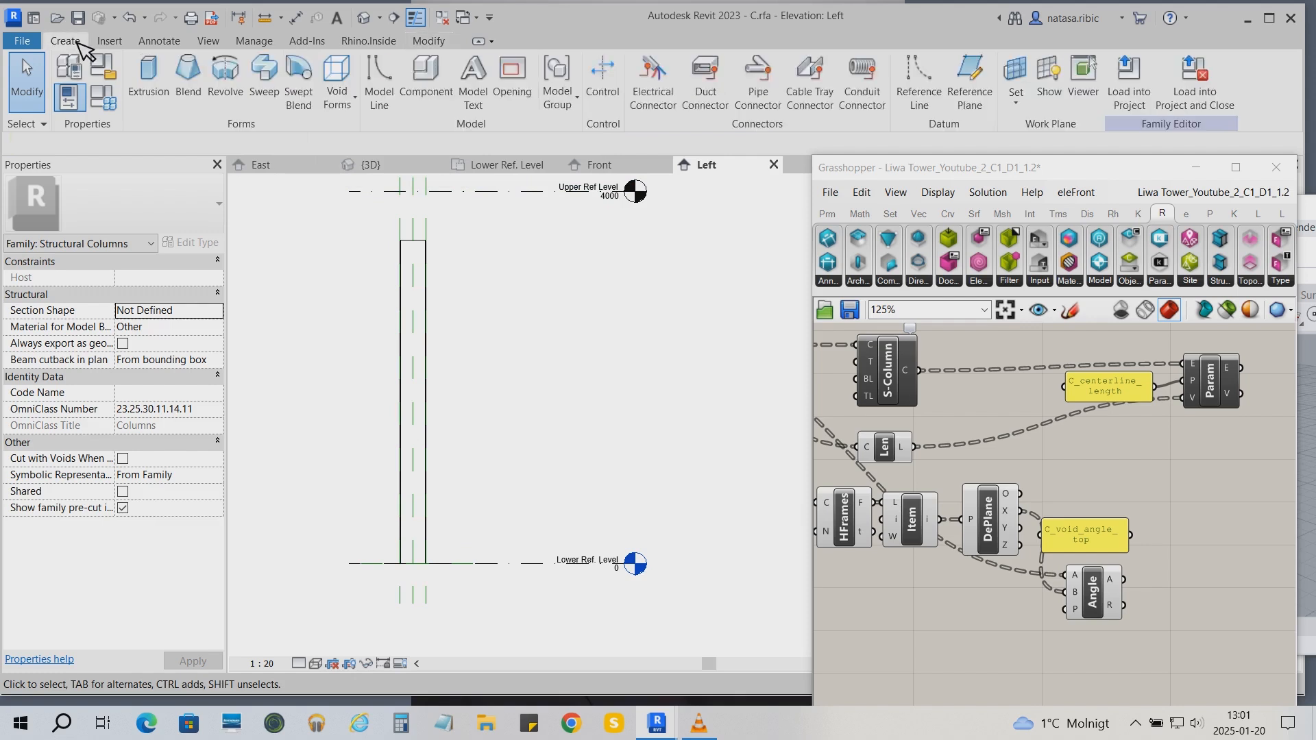
{"action": "left_click", "coordinate": [170, 96]}
{"action": "scroll", "coordinate": [396, 270], "scroll_direction": "up", "scroll_amount": 5}
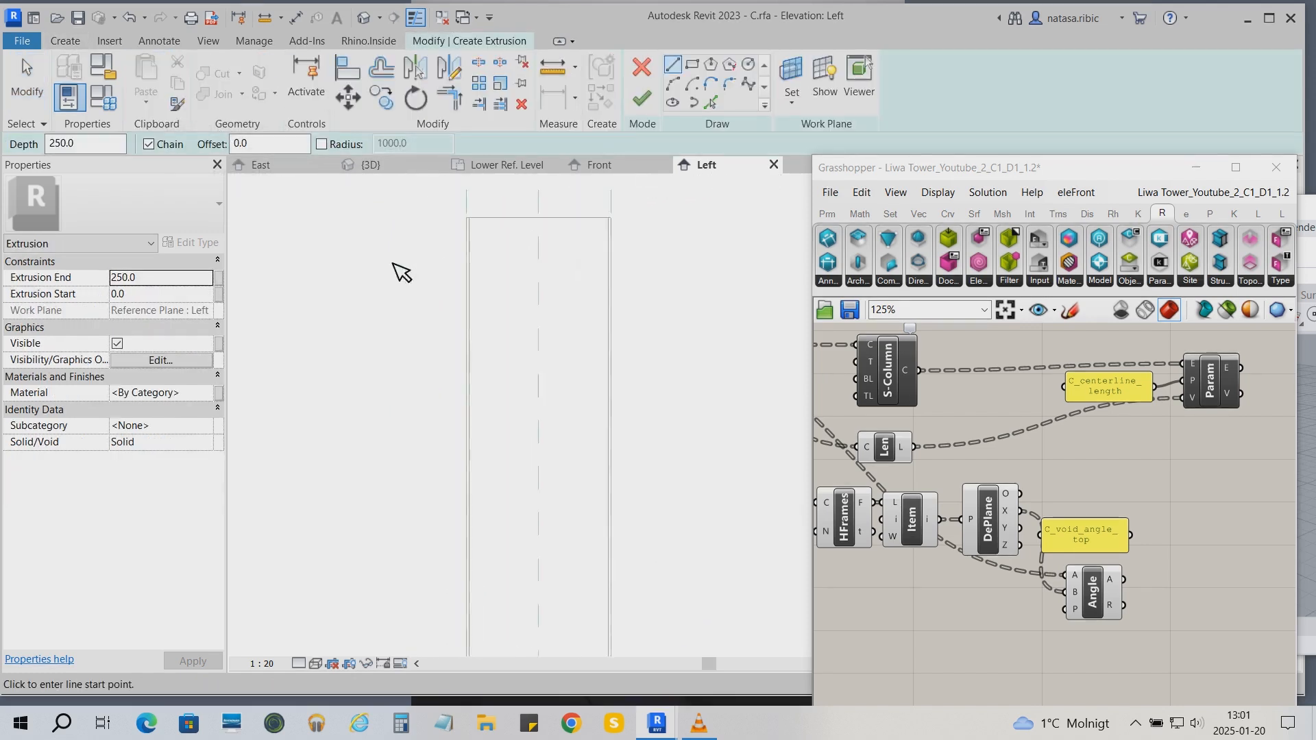
{"action": "left_click", "coordinate": [617, 216]}
{"action": "left_click", "coordinate": [471, 216]}
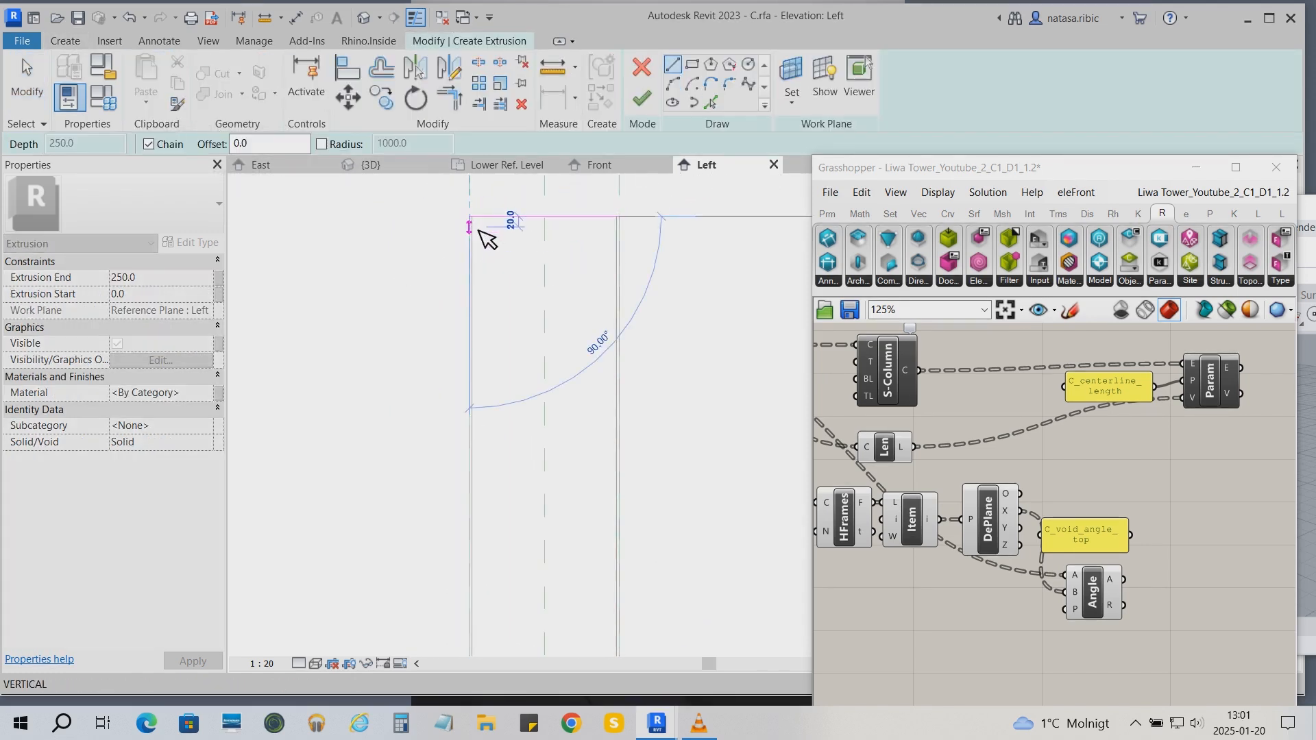
{"action": "left_click", "coordinate": [479, 294]}
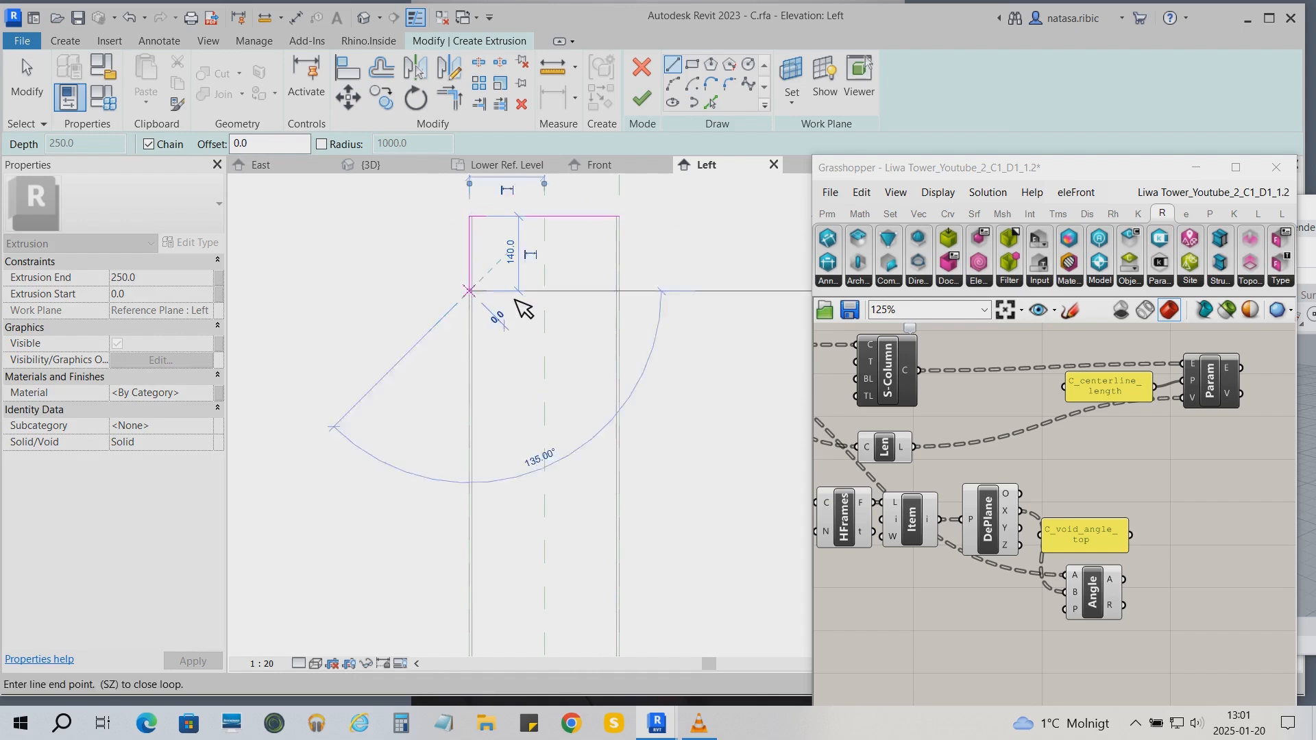
{"action": "left_click", "coordinate": [619, 216]}
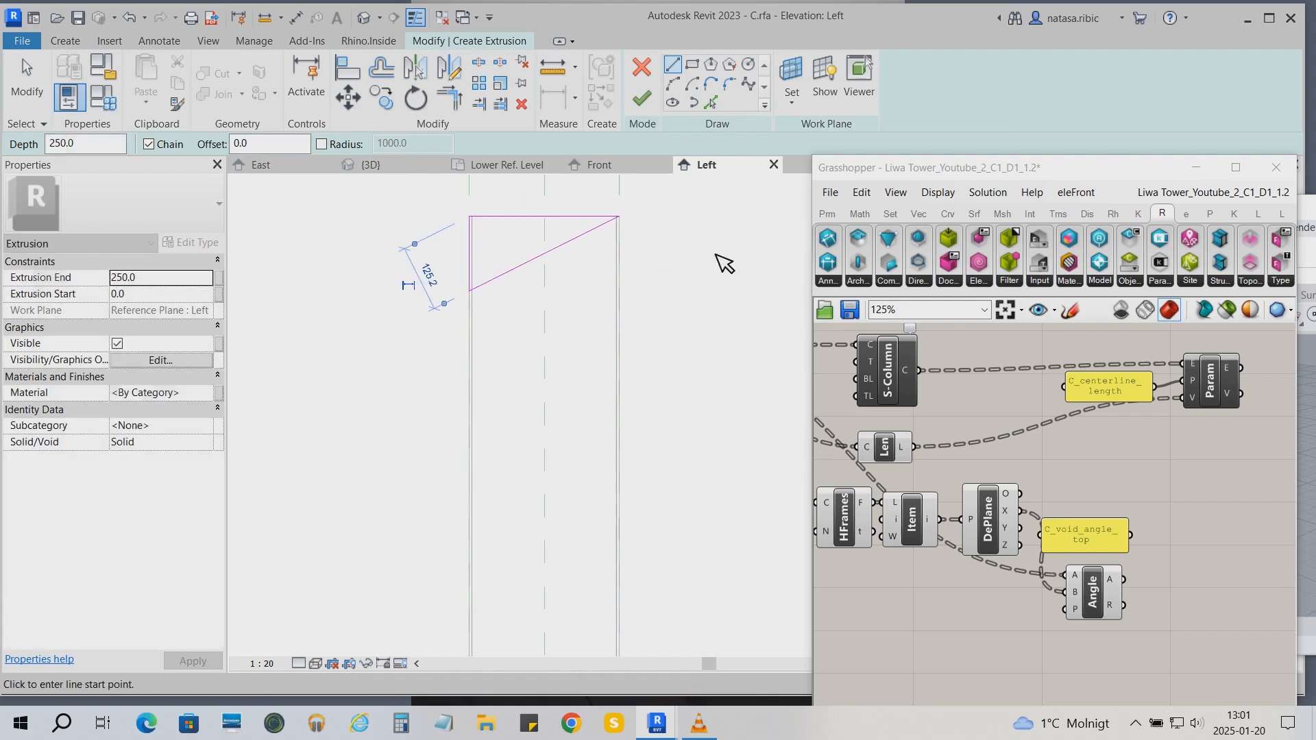
- Add an angular dimension between the triangle's sloping line and the column's vertical edge
{"action": "left_click", "coordinate": [297, 17]}
{"action": "left_click", "coordinate": [687, 75]}
{"action": "left_click", "coordinate": [577, 240]}
{"action": "left_click", "coordinate": [618, 322]}
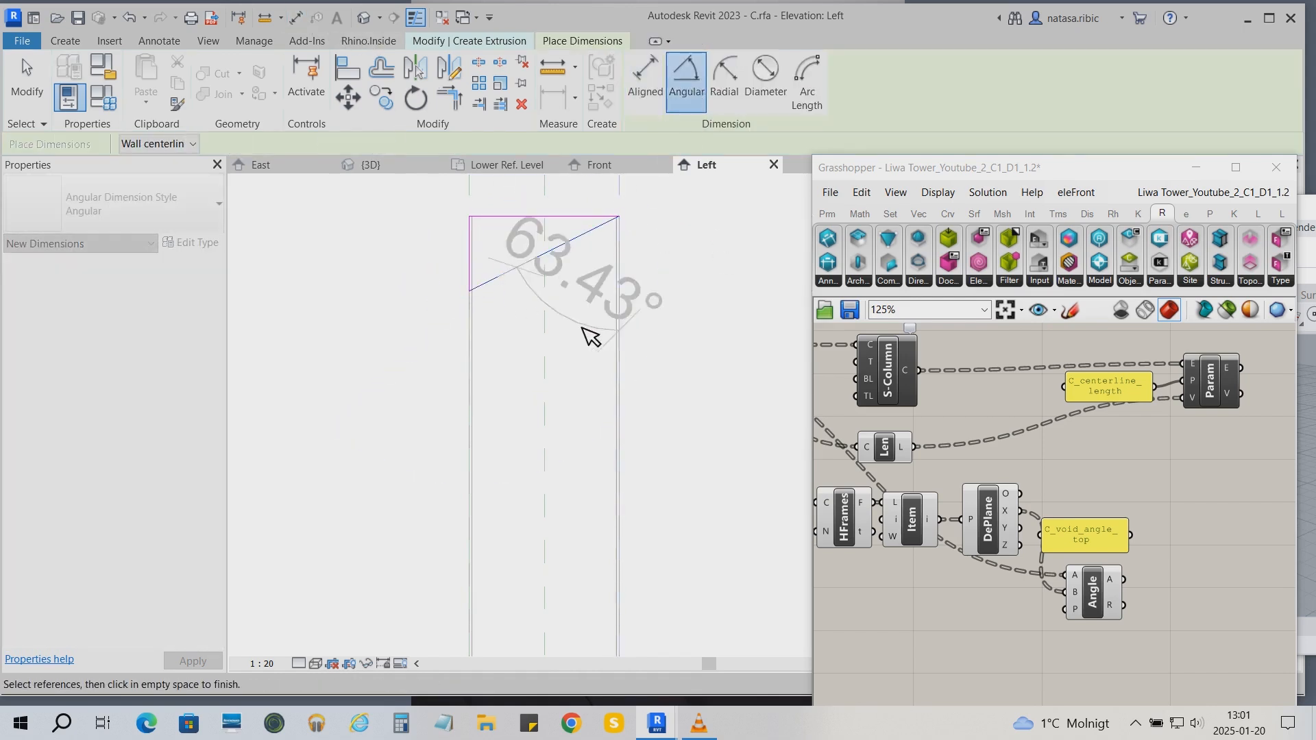
{"action": "left_click", "coordinate": [382, 472]}
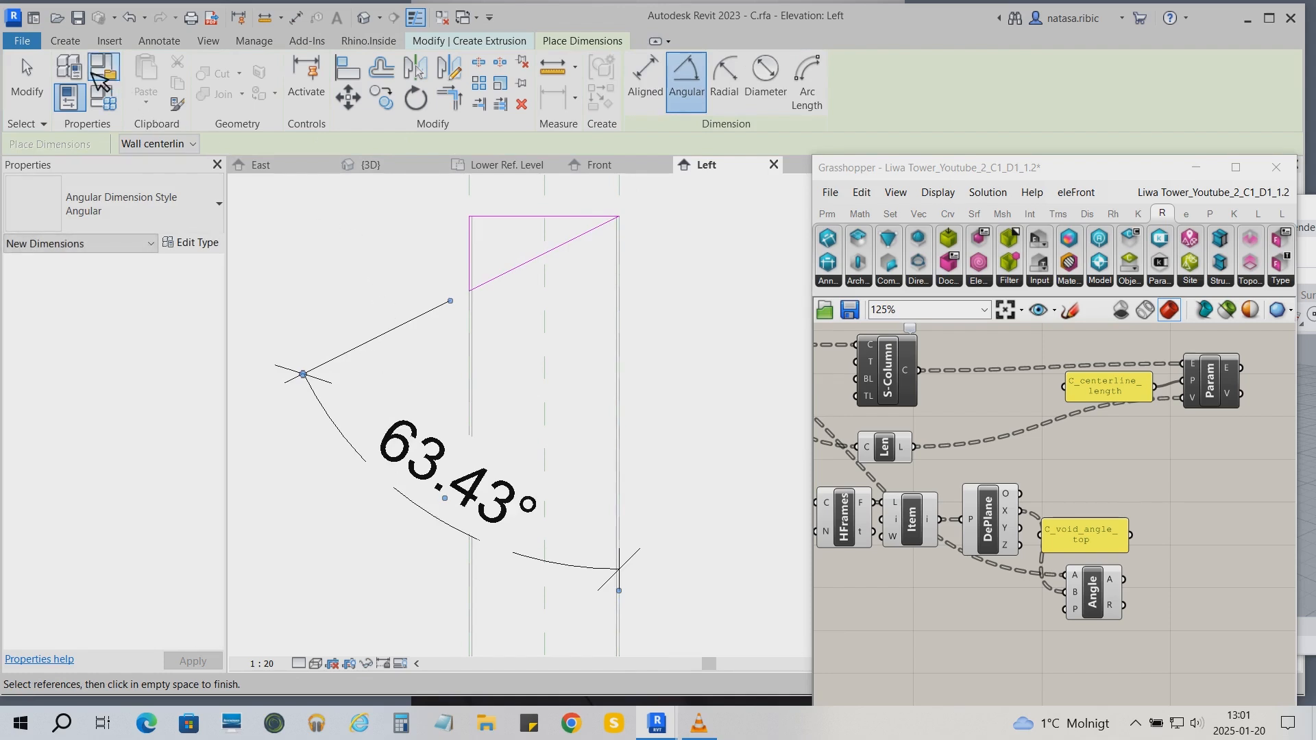
{"action": "left_click", "coordinate": [27, 82]}
- Label the angular dimension with the C_void_angle_top parameter
{"action": "left_click", "coordinate": [617, 559]}
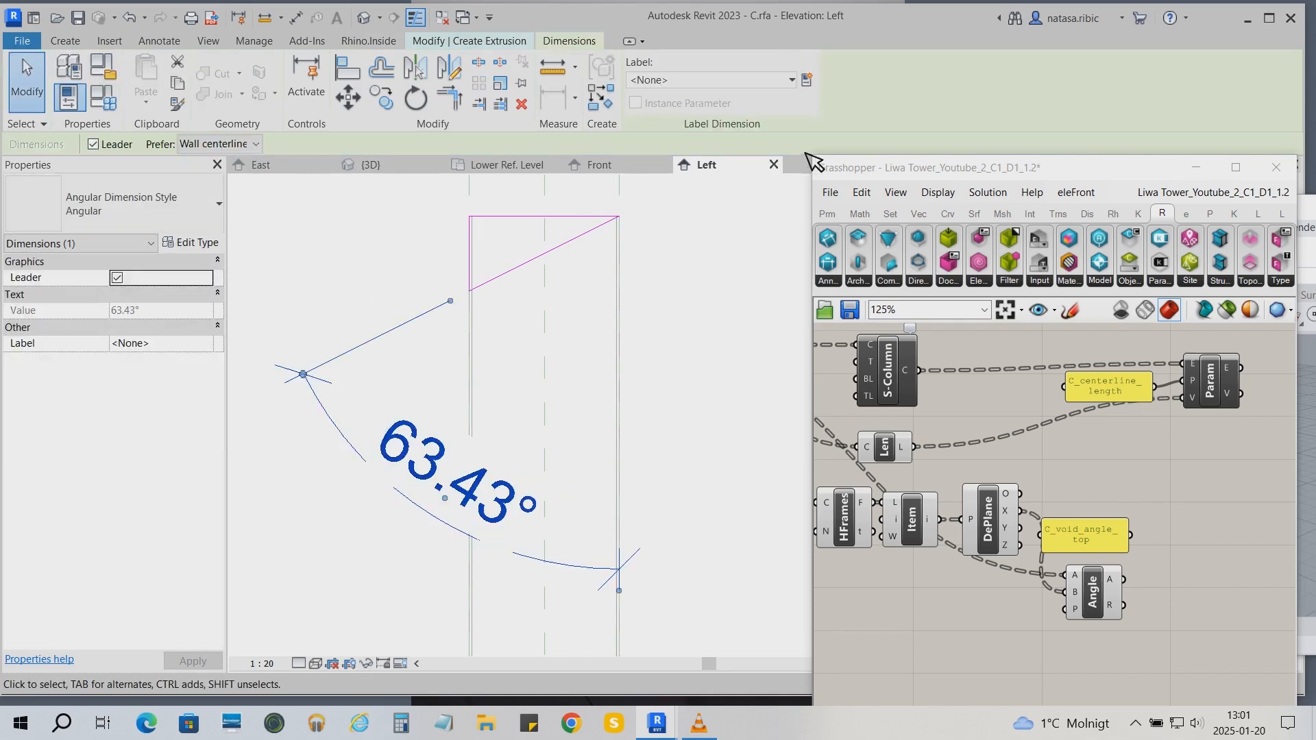
{"action": "left_click", "coordinate": [792, 79]}
{"action": "left_click", "coordinate": [785, 165]}
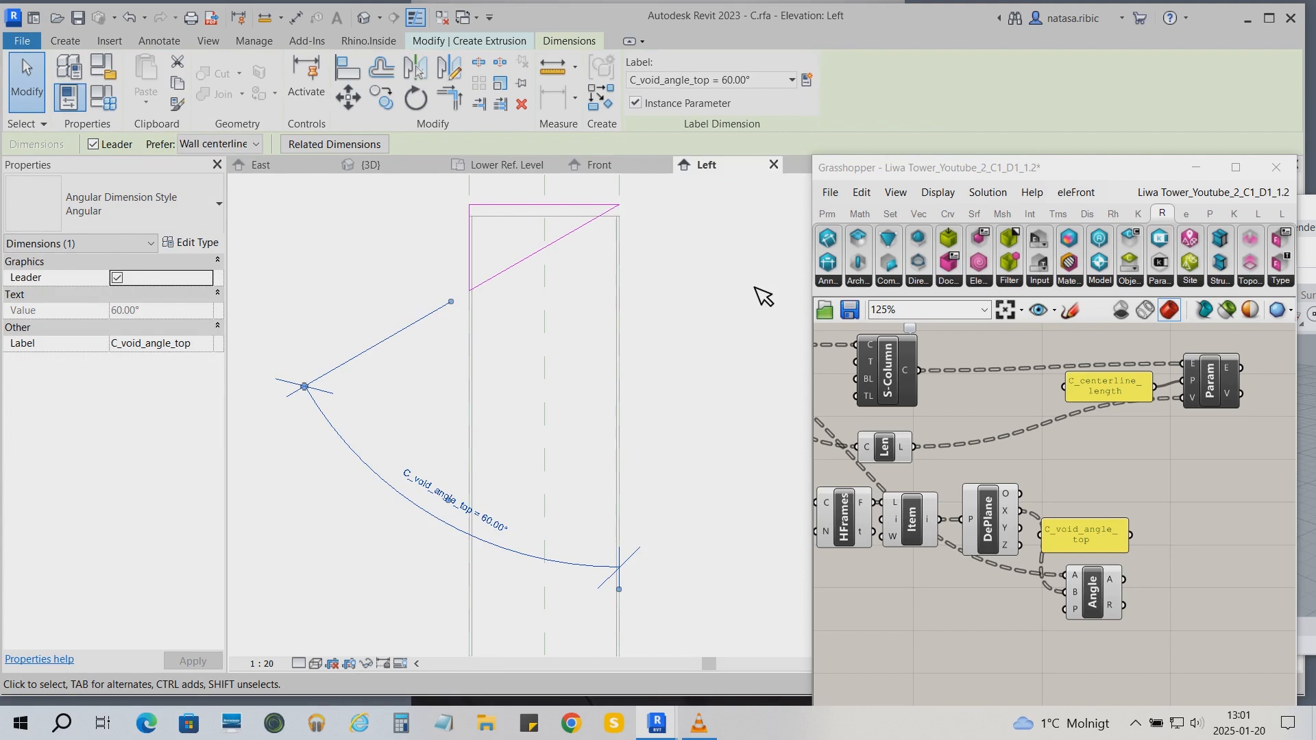
{"action": "scroll", "coordinate": [435, 198], "scroll_direction": "down", "scroll_amount": 2}
{"action": "left_click", "coordinate": [603, 308]}
- Add an aligned dimension from the Lower Ref. Level to the top line of the triangular sketch
{"action": "scroll", "coordinate": [597, 304], "scroll_direction": "down", "scroll_amount": 2}
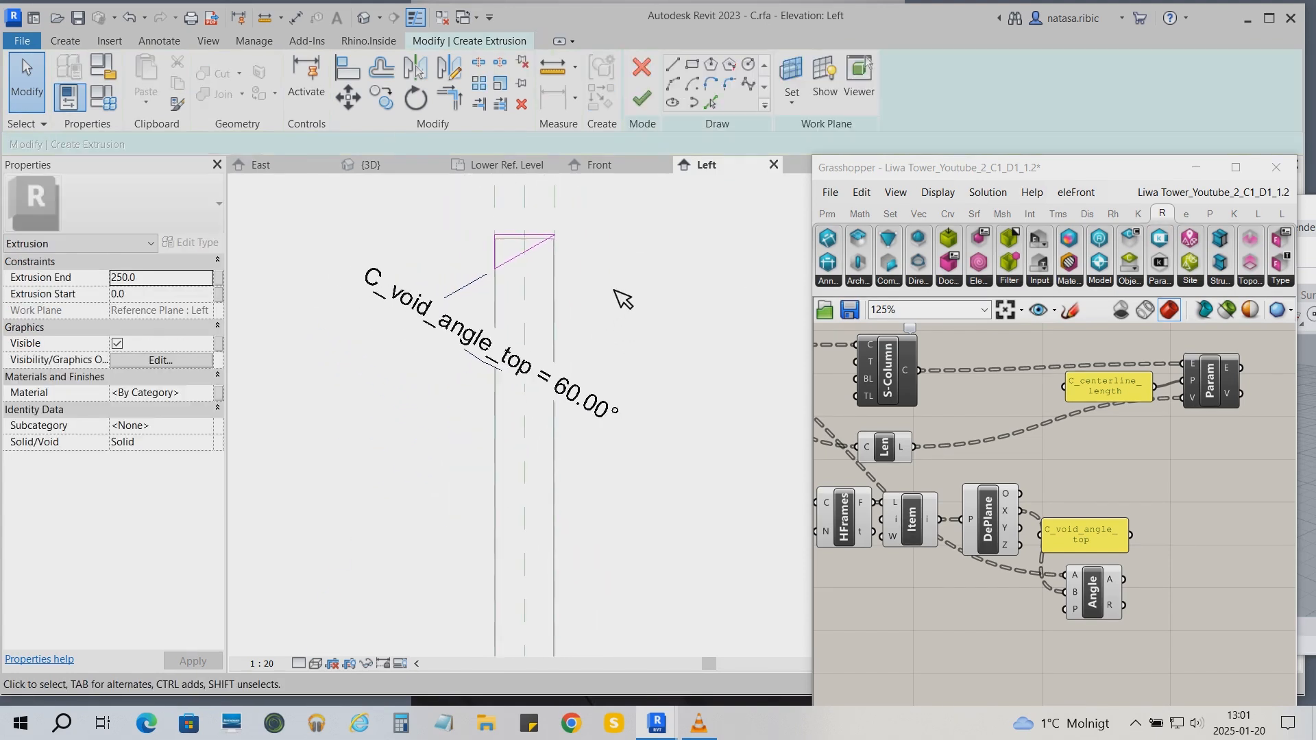
{"action": "scroll", "coordinate": [452, 220], "scroll_direction": "down", "scroll_amount": 2}
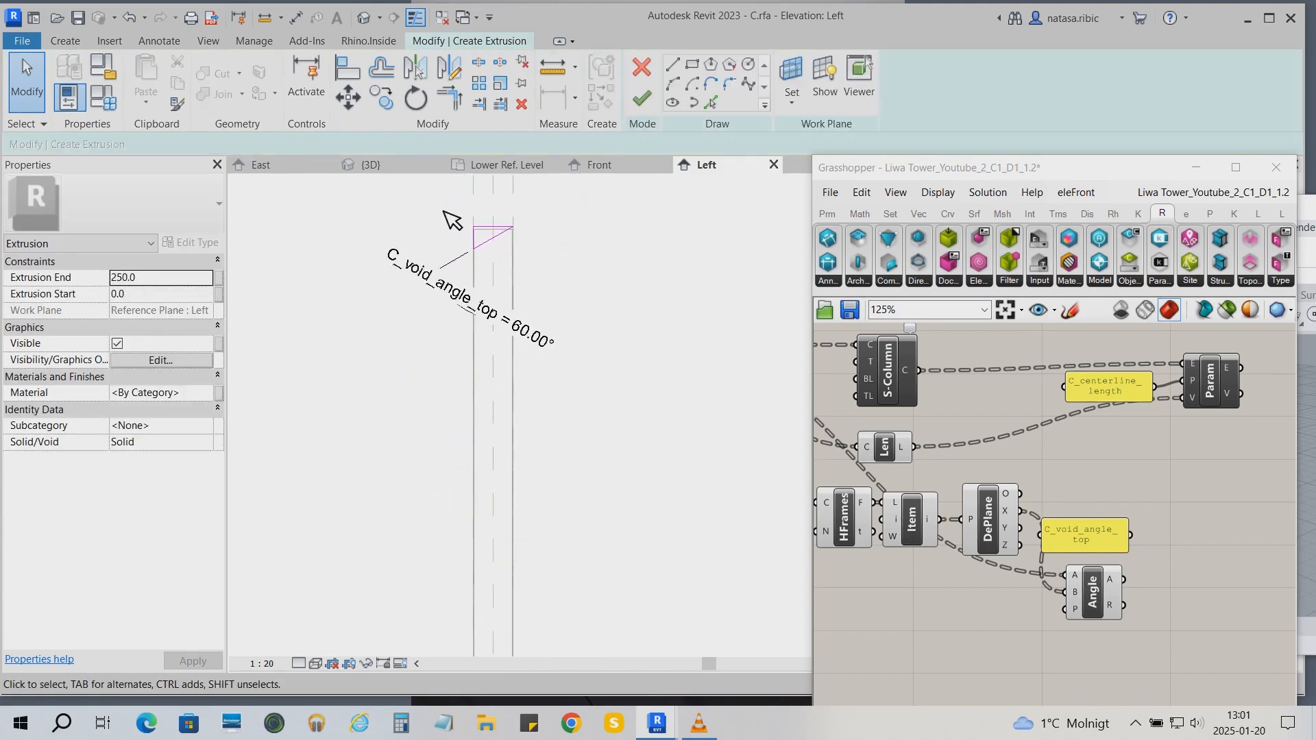
{"action": "scroll", "coordinate": [539, 235], "scroll_direction": "down", "scroll_amount": 1}
{"action": "key", "text": "d"}
{"action": "key", "text": "i"}
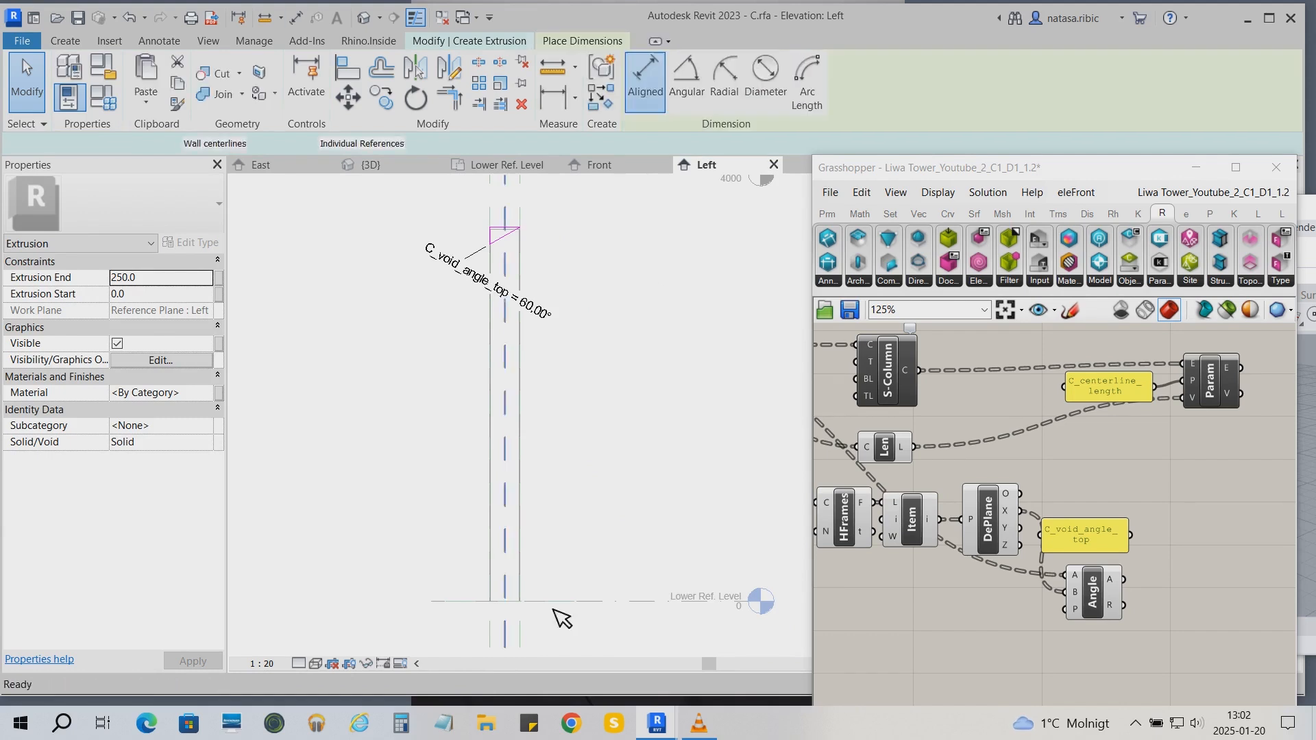
{"action": "left_click", "coordinate": [510, 603]}
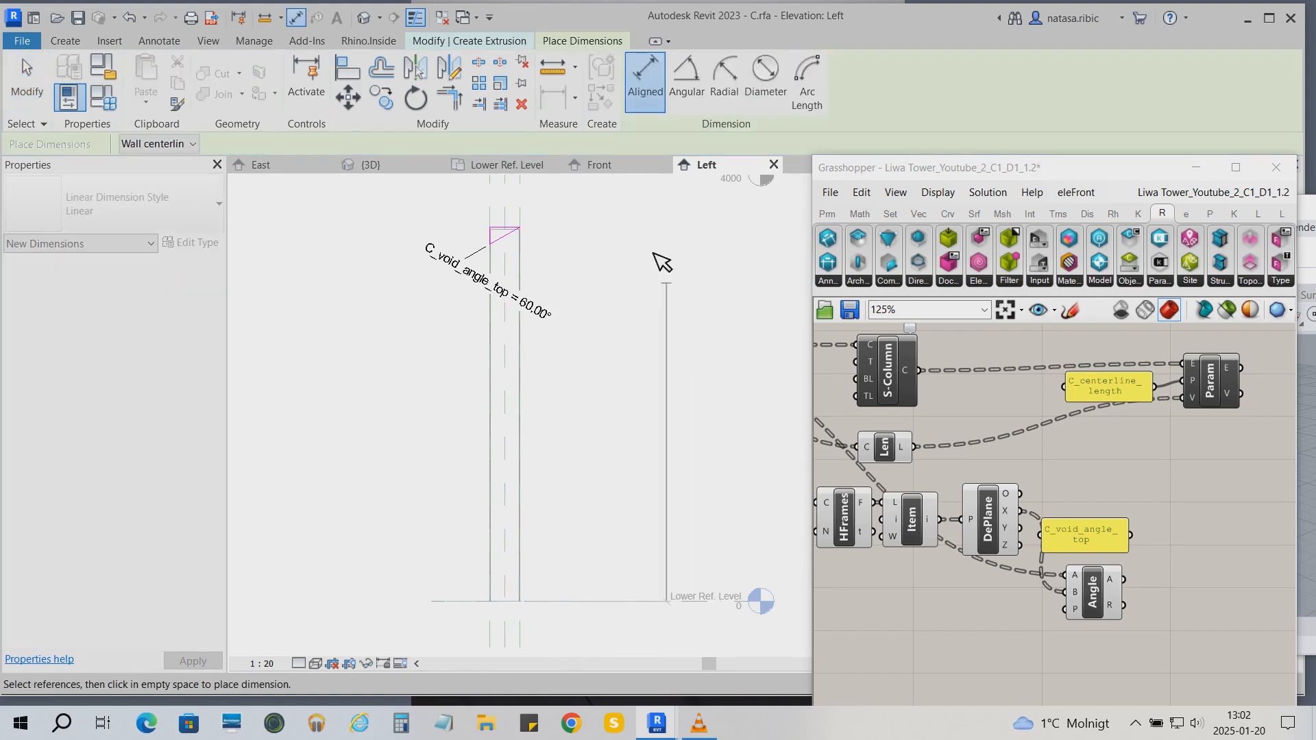
{"action": "left_click", "coordinate": [532, 227]}
{"action": "left_click", "coordinate": [624, 343]}
{"action": "key", "text": "Escape"}
{"action": "key", "text": "Escape"}
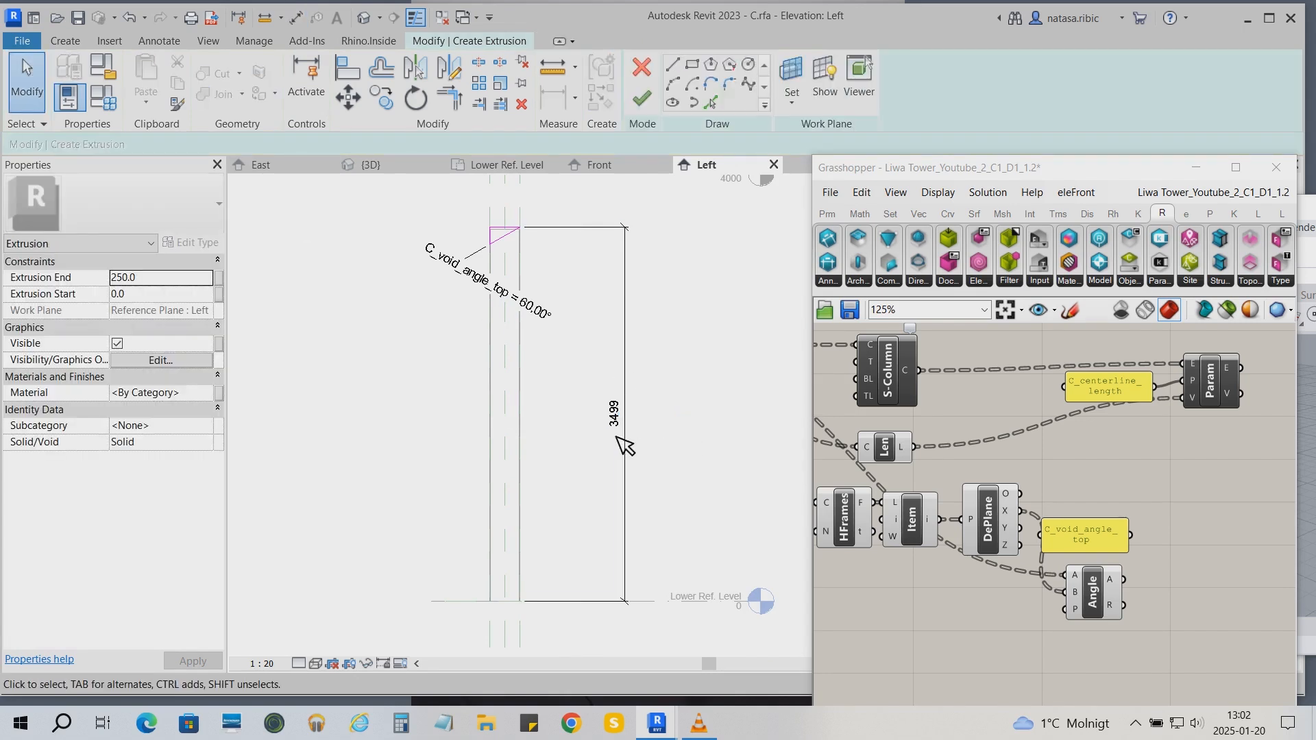
- Label the vertical dimension with the C_centerline_length parameter
{"action": "left_click", "coordinate": [617, 437]}
{"action": "left_click", "coordinate": [709, 80]}
{"action": "left_click", "coordinate": [743, 138]}
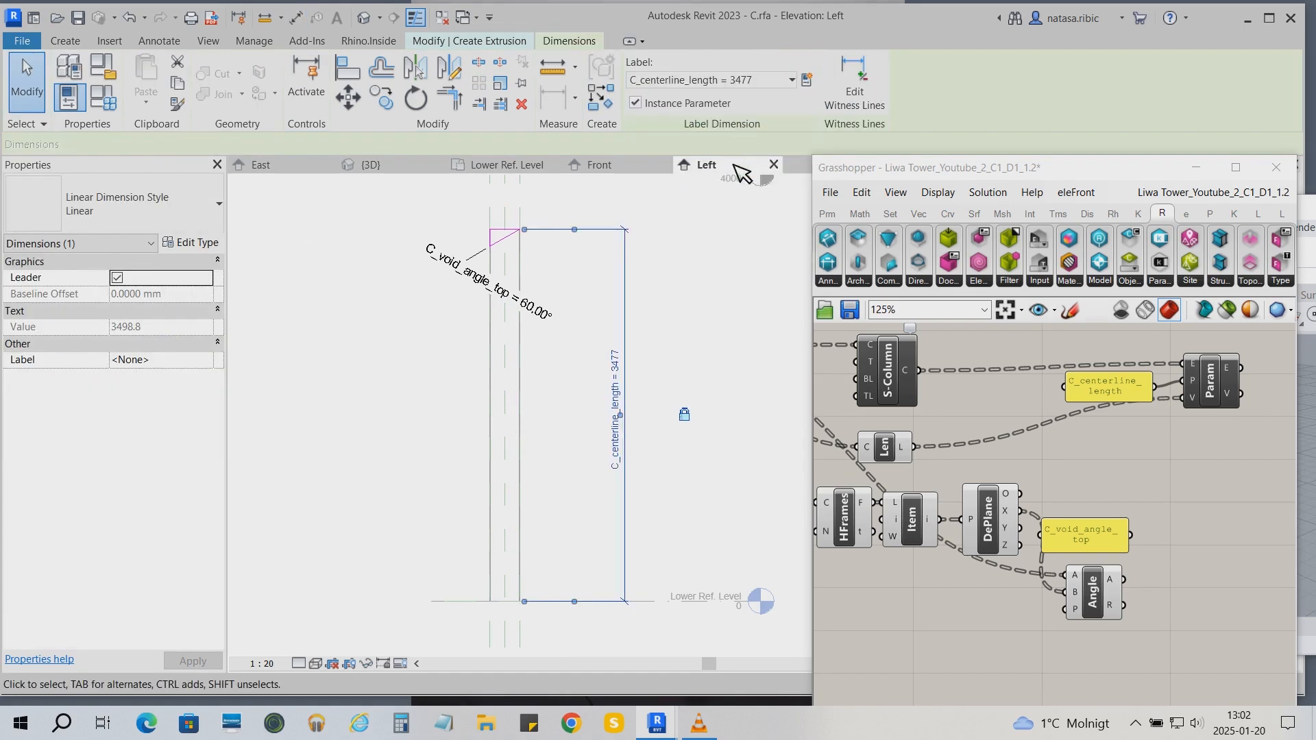
{"action": "left_click", "coordinate": [726, 297]}
- Finish the triangular extrusion and load the updated column family into the project
{"action": "left_click", "coordinate": [640, 102]}
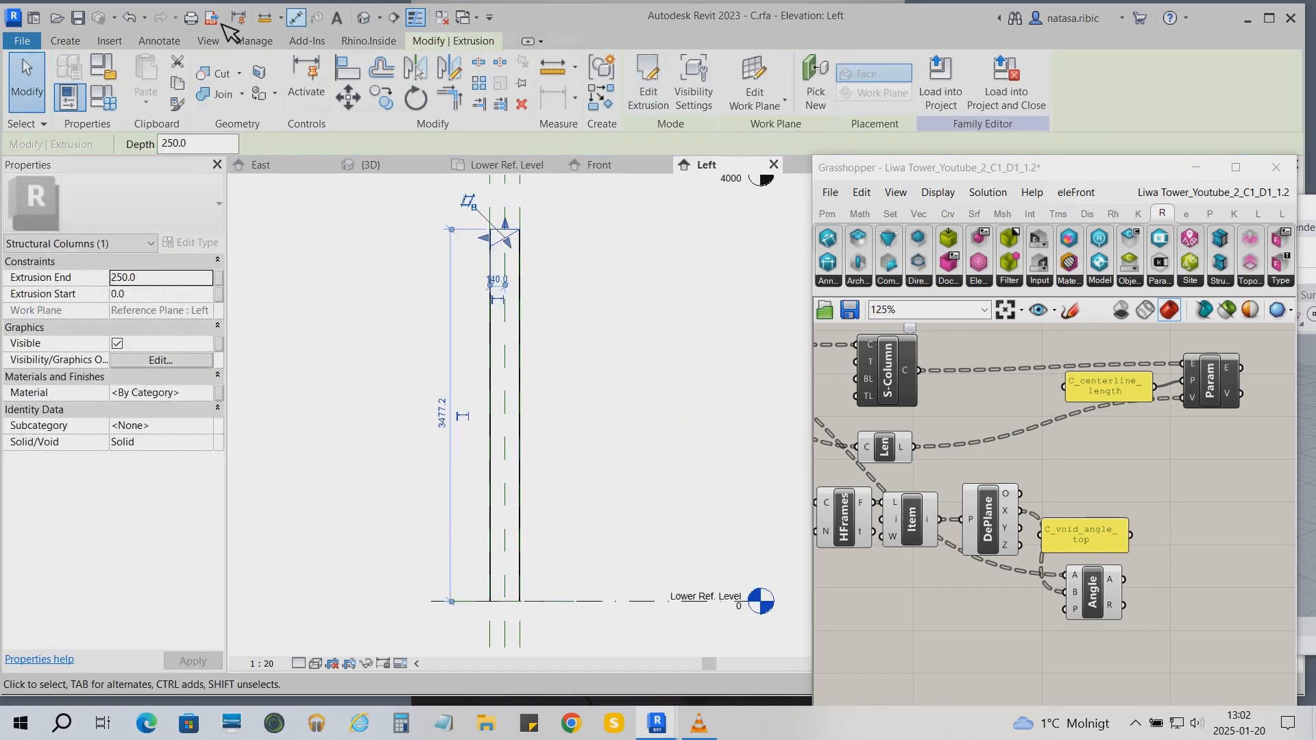
{"action": "key", "text": "Escape"}
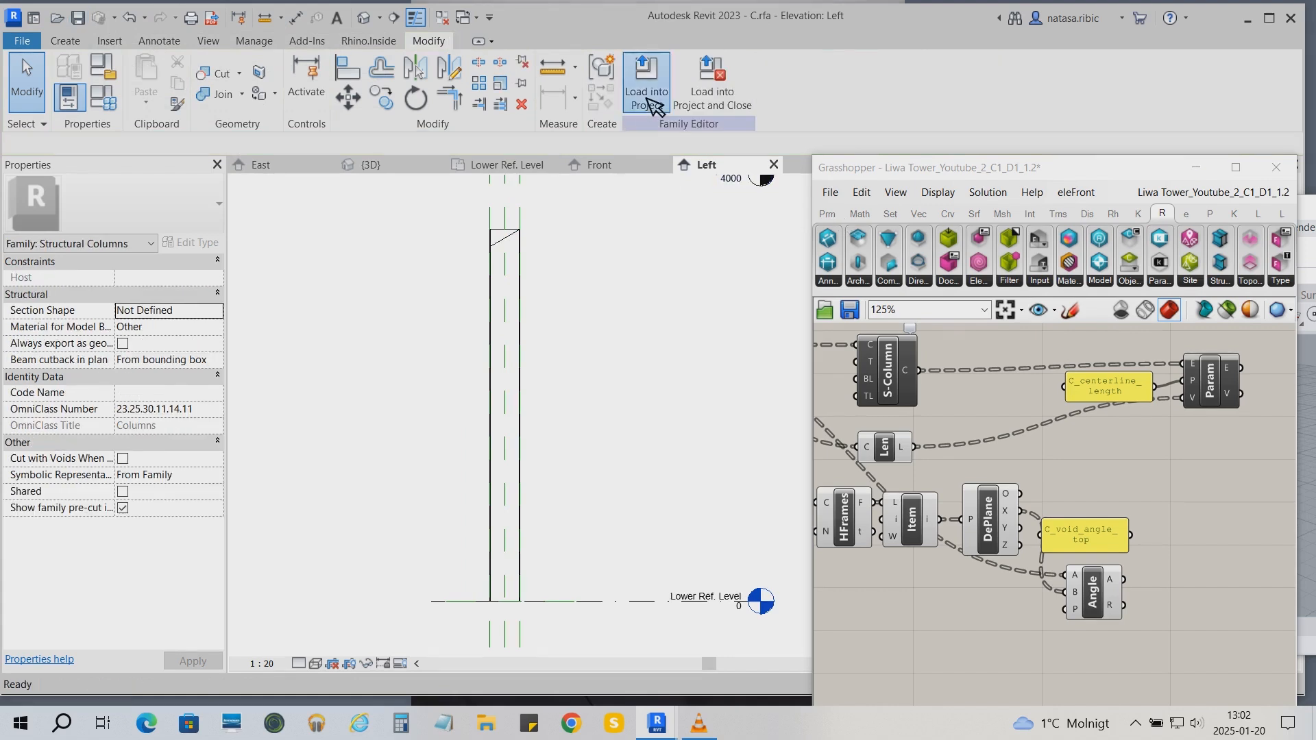
{"action": "left_click", "coordinate": [648, 96]}
{"action": "left_click", "coordinate": [578, 308]}
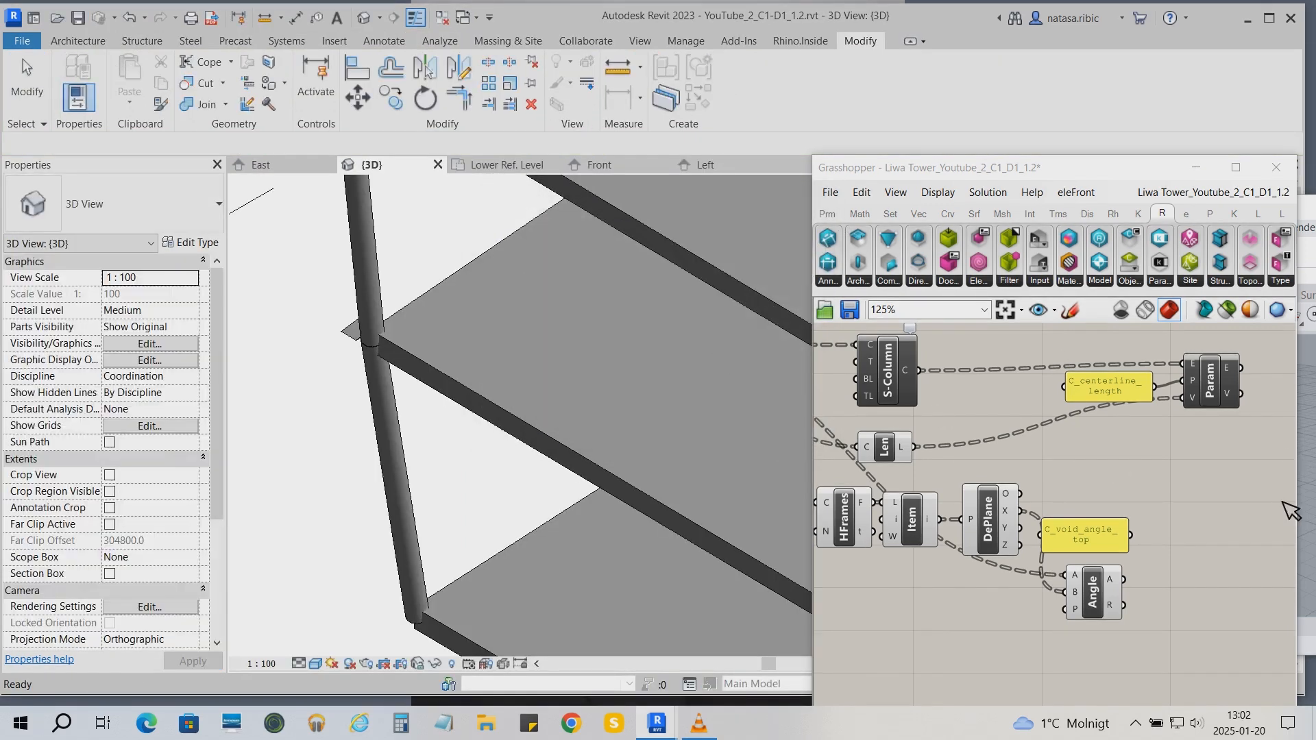
- Add an Element Parameter component and wire the S-Column output, C_void_angle_top panel and Angle output into its inputs
{"action": "left_click", "coordinate": [998, 282]}
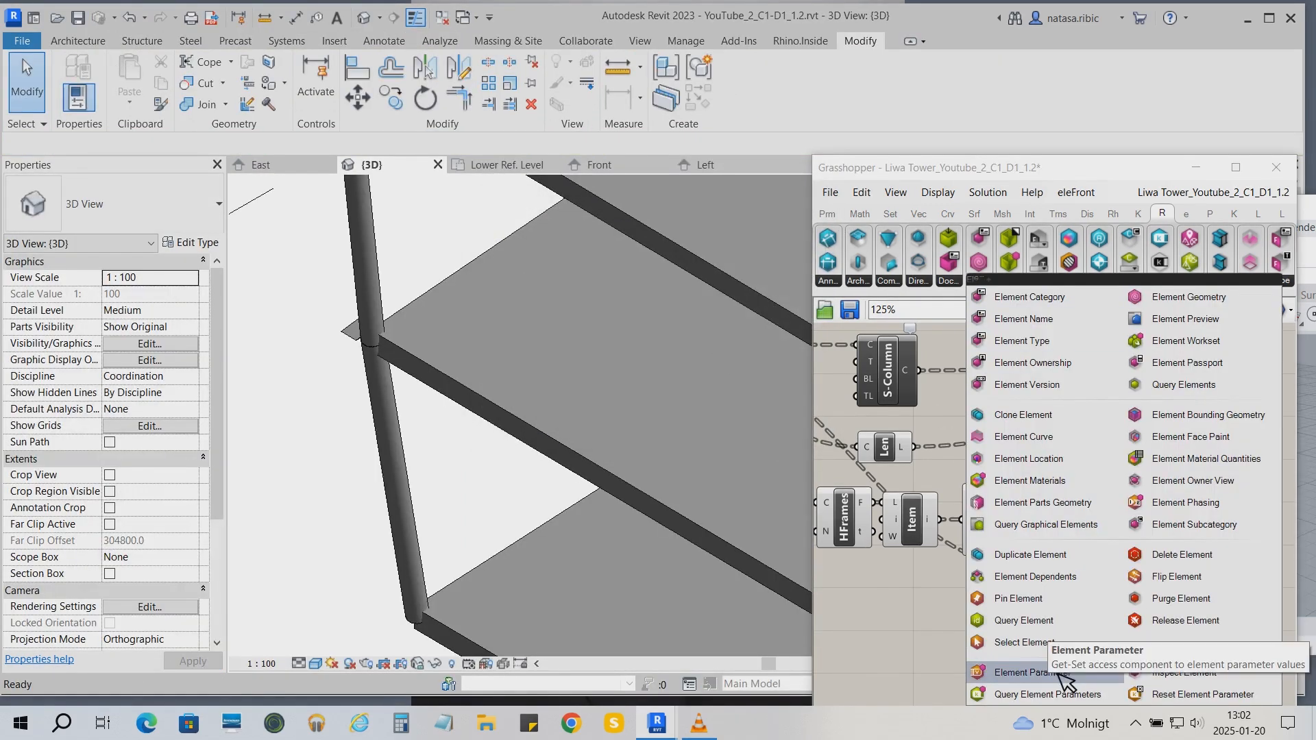
{"action": "left_click", "coordinate": [1066, 679]}
{"action": "left_click", "coordinate": [1215, 541]}
{"action": "left_click_drag", "start_coordinate": [919, 370], "coordinate": [1187, 545]}
{"action": "left_click_drag", "start_coordinate": [1124, 580], "coordinate": [1187, 561]}
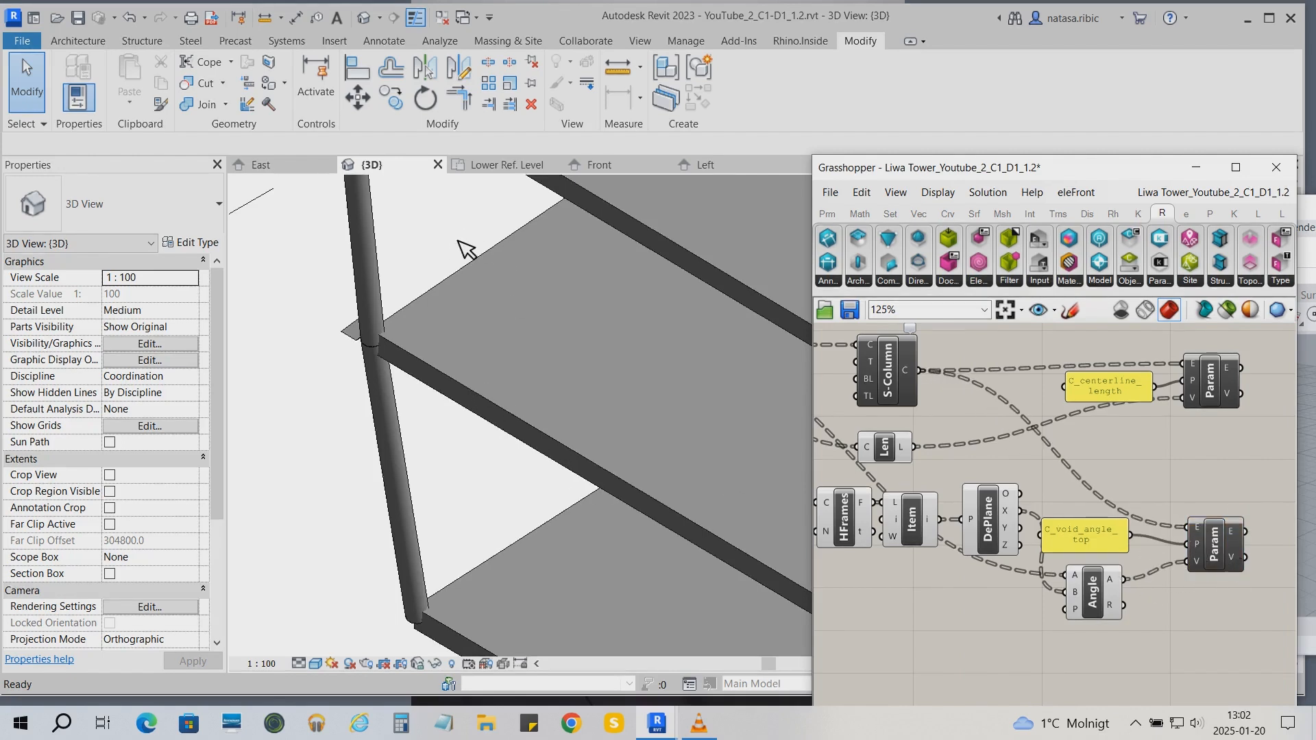
- Inspect the end cuts where the slanted columns meet the floor slab in the East elevation
{"action": "left_click", "coordinate": [260, 165]}
{"action": "left_click", "coordinate": [367, 274]}
{"action": "scroll", "coordinate": [346, 225], "scroll_direction": "up", "scroll_amount": 6}
{"action": "scroll", "coordinate": [544, 401], "scroll_direction": "down", "scroll_amount": 2}
{"action": "scroll", "coordinate": [554, 410], "scroll_direction": "down", "scroll_amount": 1}
{"action": "left_click", "coordinate": [447, 184]}
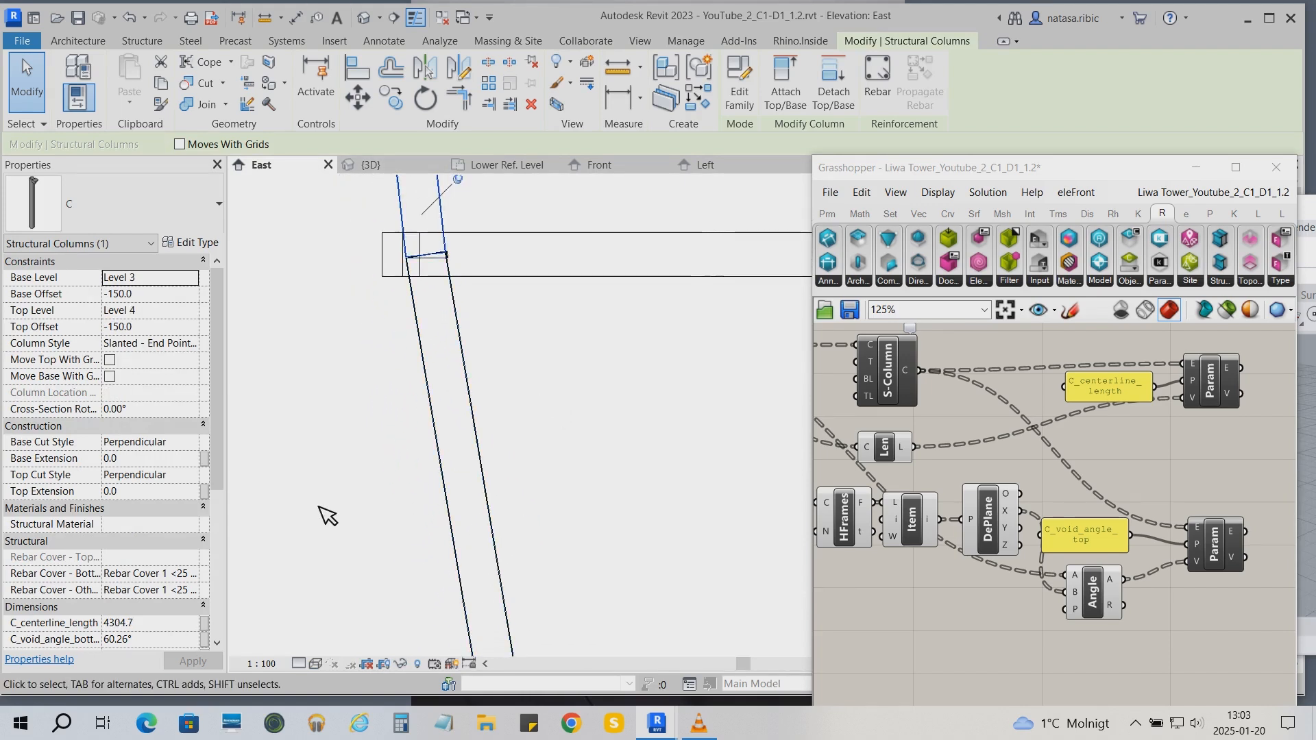
- Temporarily hide the upper column and examine the top end of the column below it in the East elevation
{"action": "left_click", "coordinate": [412, 667]}
{"action": "left_click", "coordinate": [439, 619]}
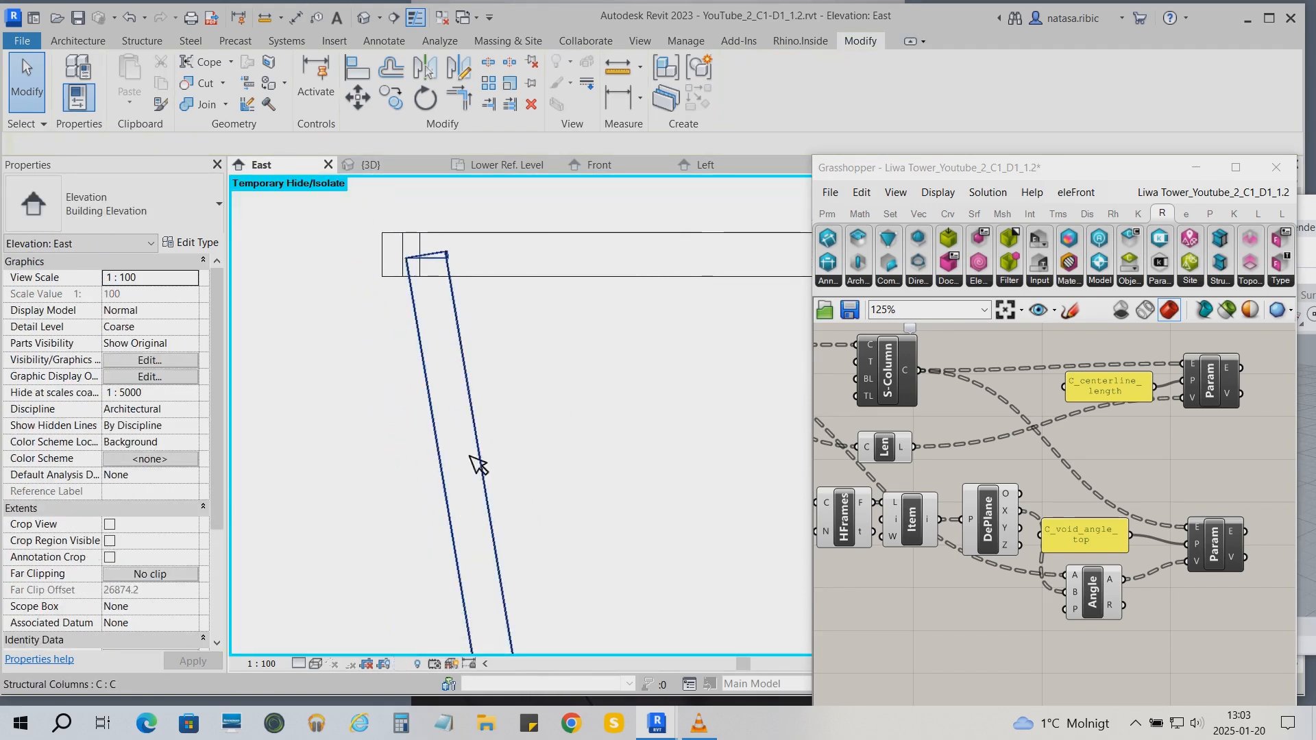
{"action": "left_click", "coordinate": [436, 252]}
{"action": "scroll", "coordinate": [470, 264], "scroll_direction": "up", "scroll_amount": 4}
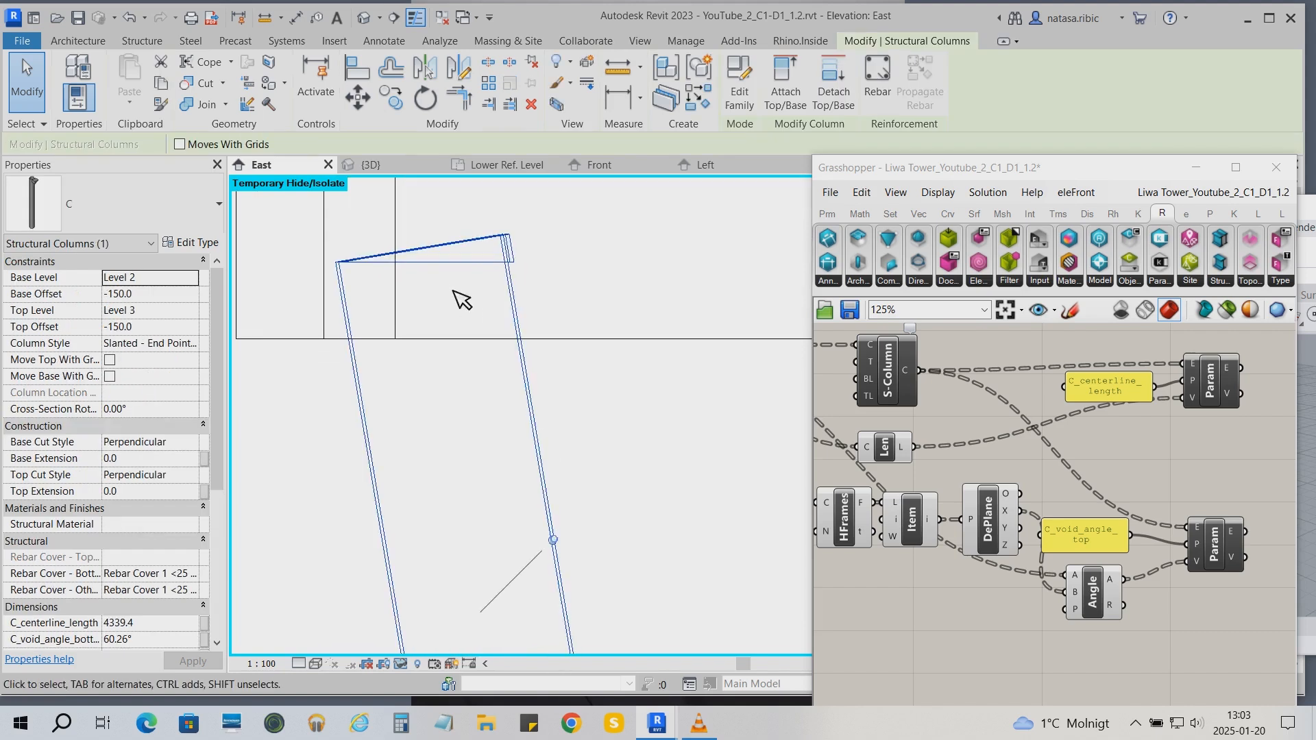
{"action": "scroll", "coordinate": [462, 269], "scroll_direction": "up", "scroll_amount": 3}
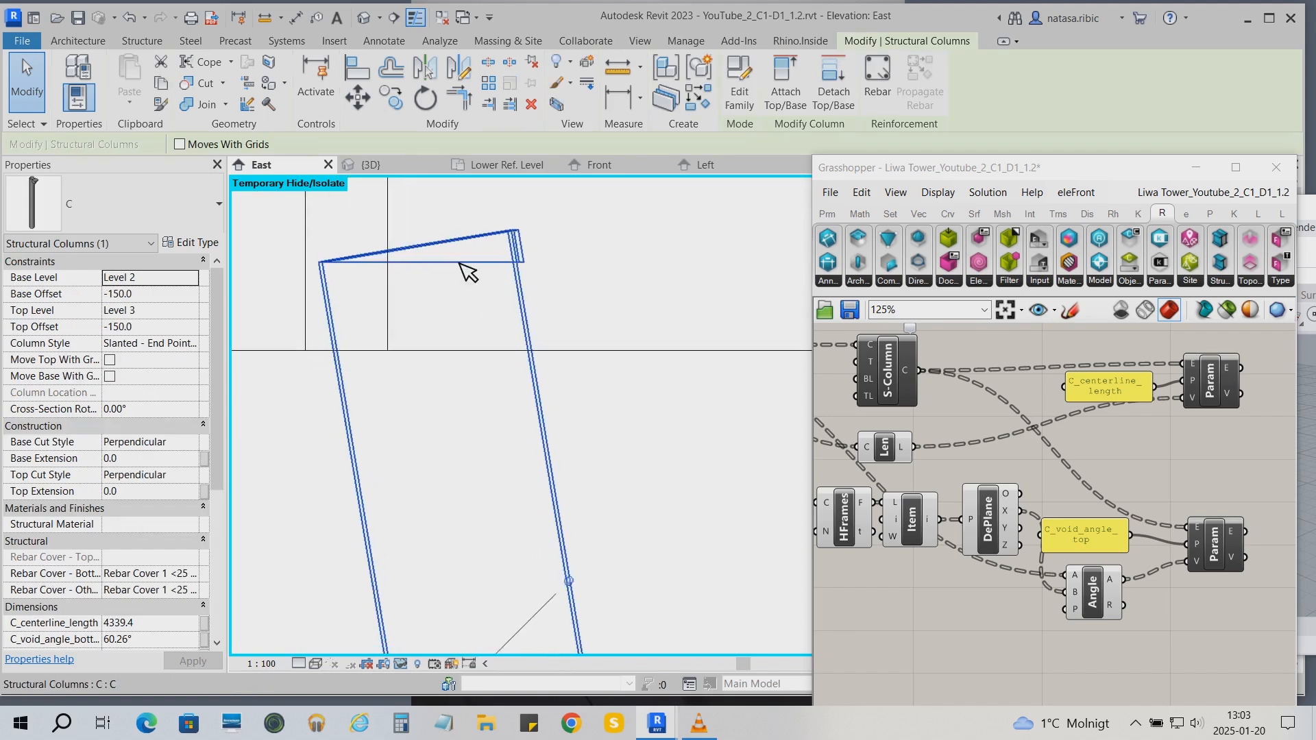
- Change the triangular extrusion at the column's top end from solid to Void in the family's Left elevation
{"action": "left_click", "coordinate": [704, 169]}
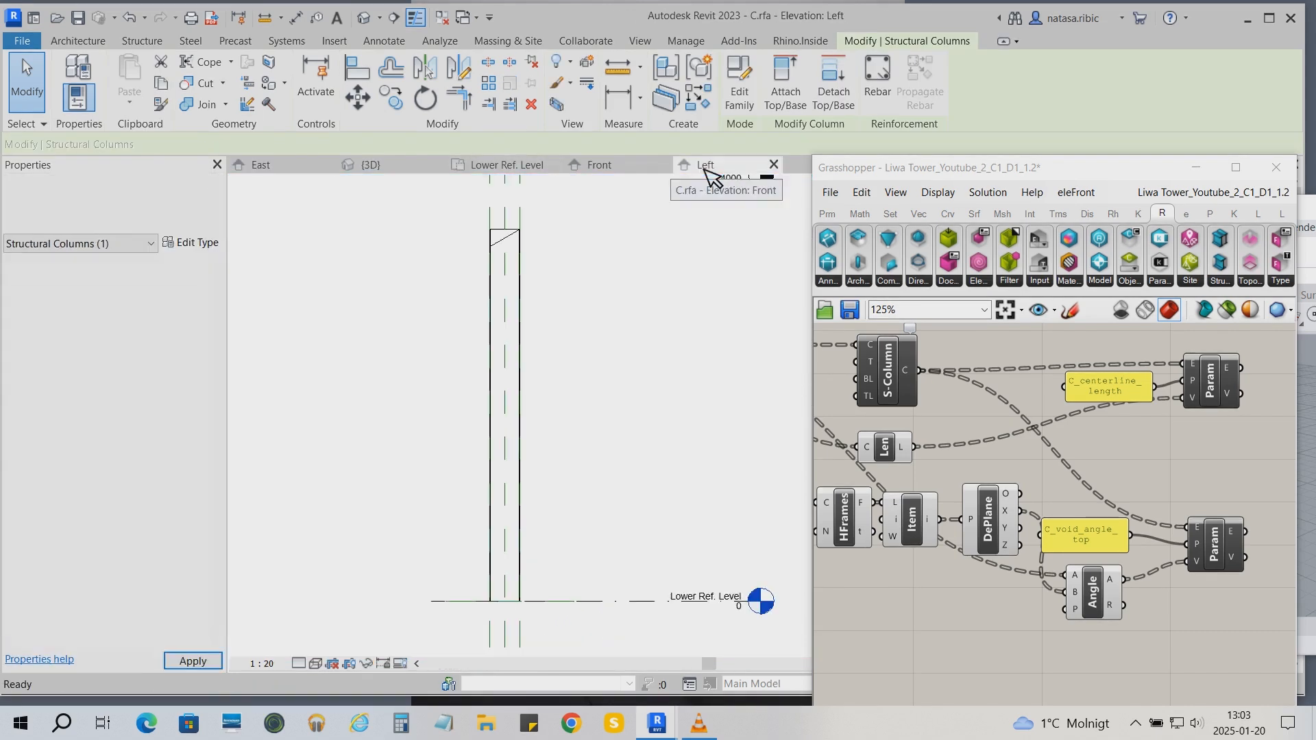
{"action": "scroll", "coordinate": [524, 224], "scroll_direction": "up", "scroll_amount": 5}
{"action": "scroll", "coordinate": [532, 233], "scroll_direction": "up", "scroll_amount": 2}
{"action": "left_click", "coordinate": [538, 267]}
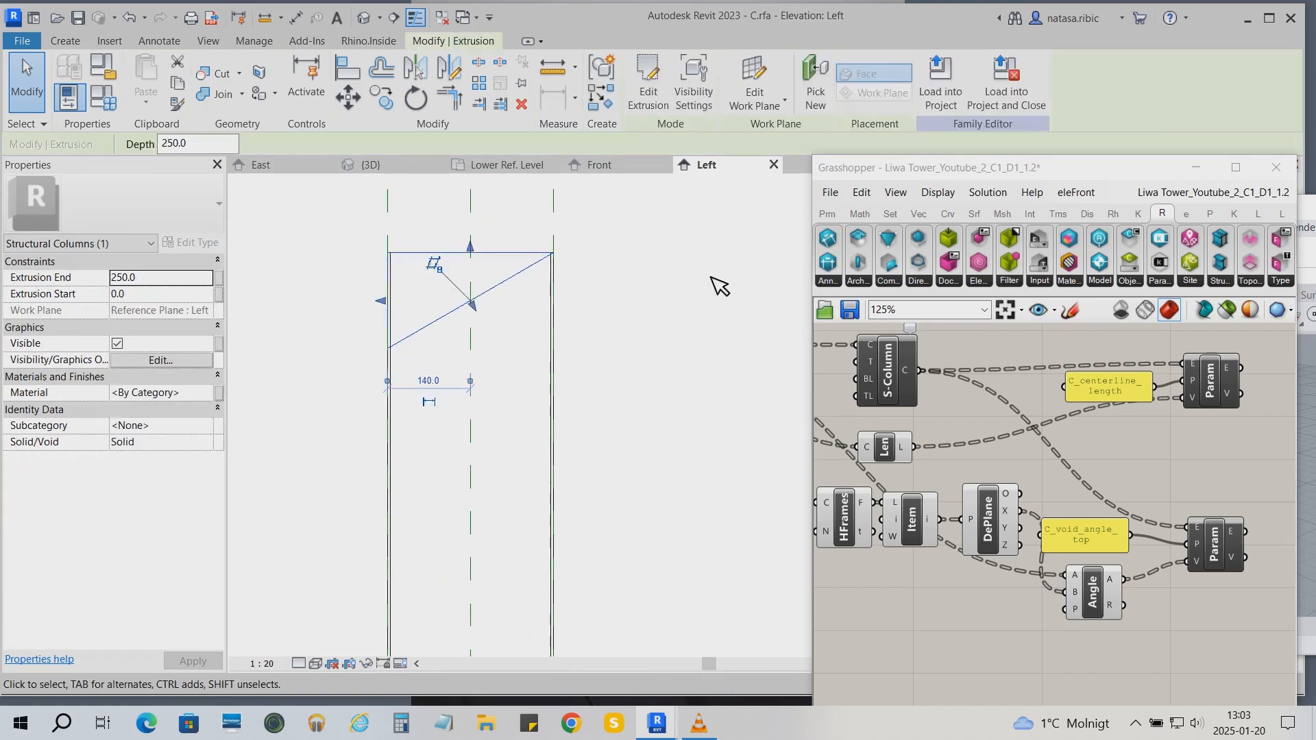
{"action": "left_click", "coordinate": [214, 444]}
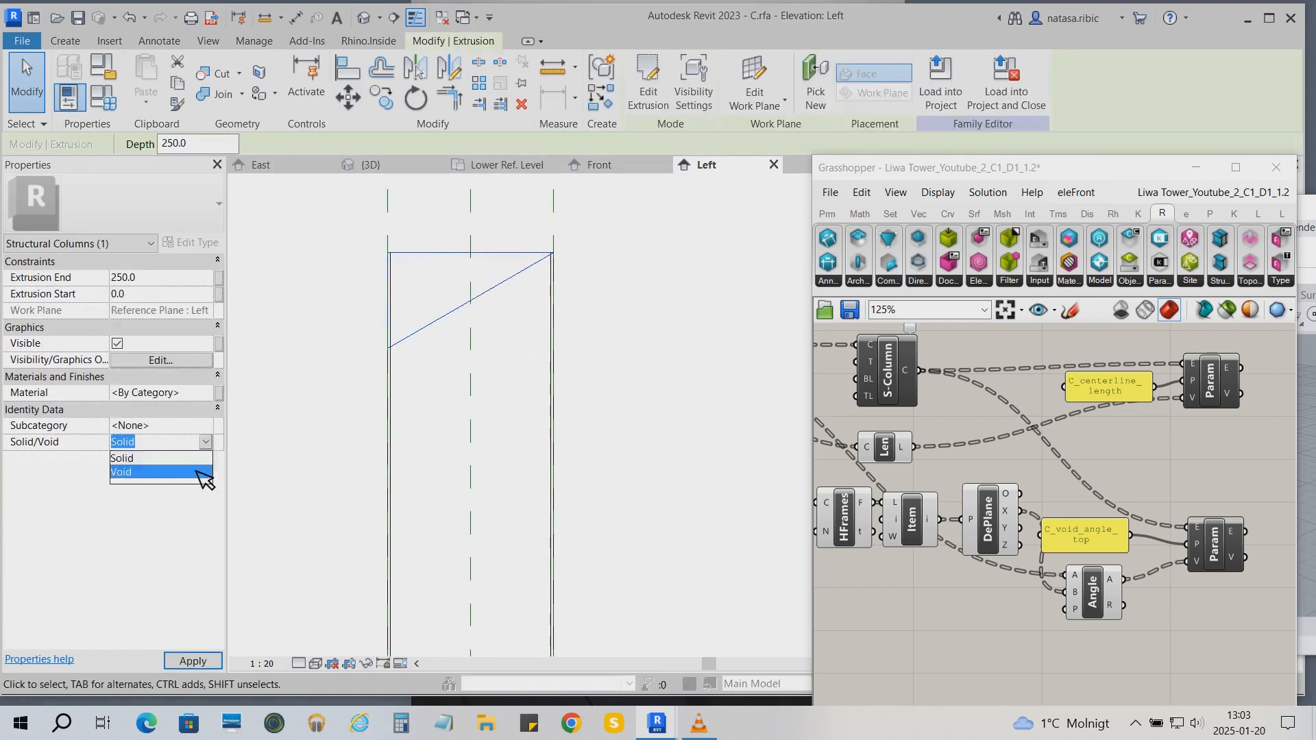
{"action": "left_click", "coordinate": [206, 470]}
- Cut the column solid with the triangular void using Cut Geometry
{"action": "left_click", "coordinate": [210, 78]}
{"action": "left_click", "coordinate": [240, 74]}
{"action": "left_click", "coordinate": [261, 100]}
{"action": "left_click", "coordinate": [516, 276]}
{"action": "left_click", "coordinate": [550, 281]}
- Stretch the void extrusion past the column's width in the Front elevation, with its start at about -598
{"action": "scroll", "coordinate": [562, 267], "scroll_direction": "down", "scroll_amount": 2}
{"action": "left_click", "coordinate": [594, 165]}
{"action": "left_click", "coordinate": [543, 206]}
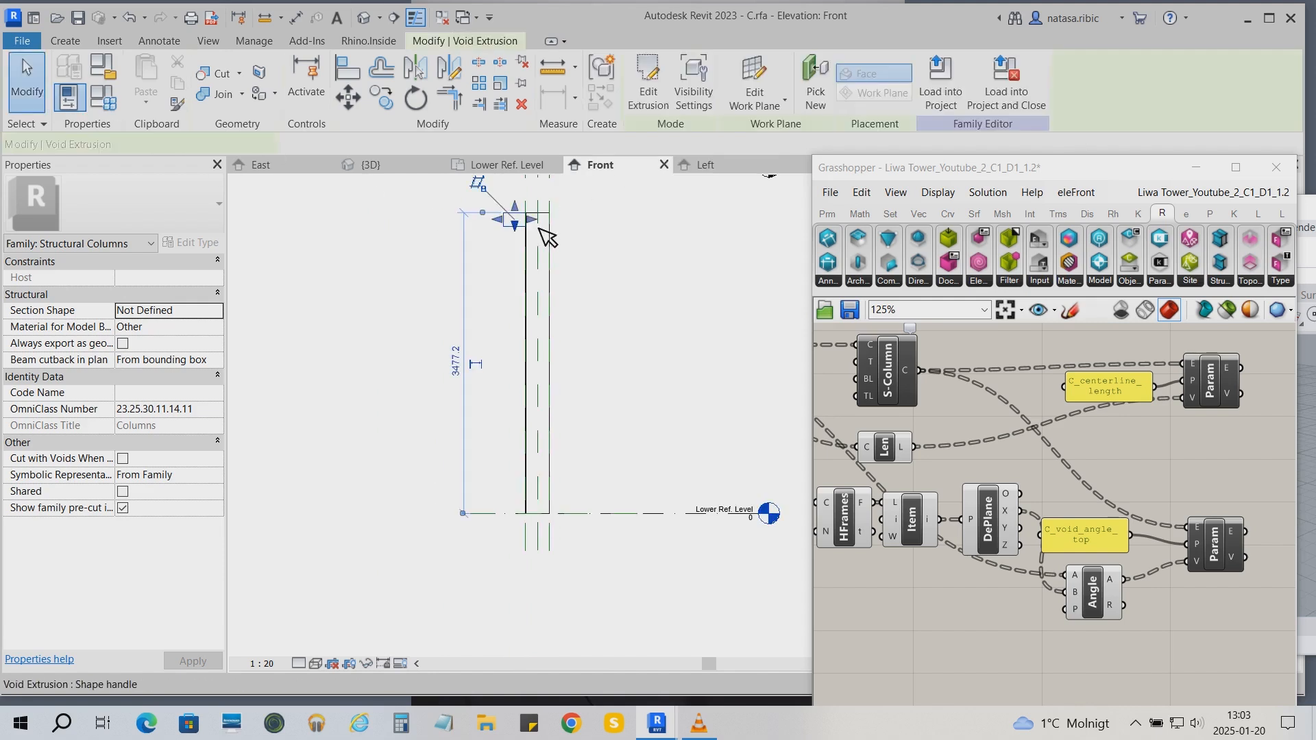
{"action": "left_click_drag", "start_coordinate": [575, 220], "coordinate": [581, 220]}
{"action": "left_click", "coordinate": [663, 262]}
- Save the column family and load it into the project, overwriting the existing version
{"action": "left_click", "coordinate": [213, 74]}
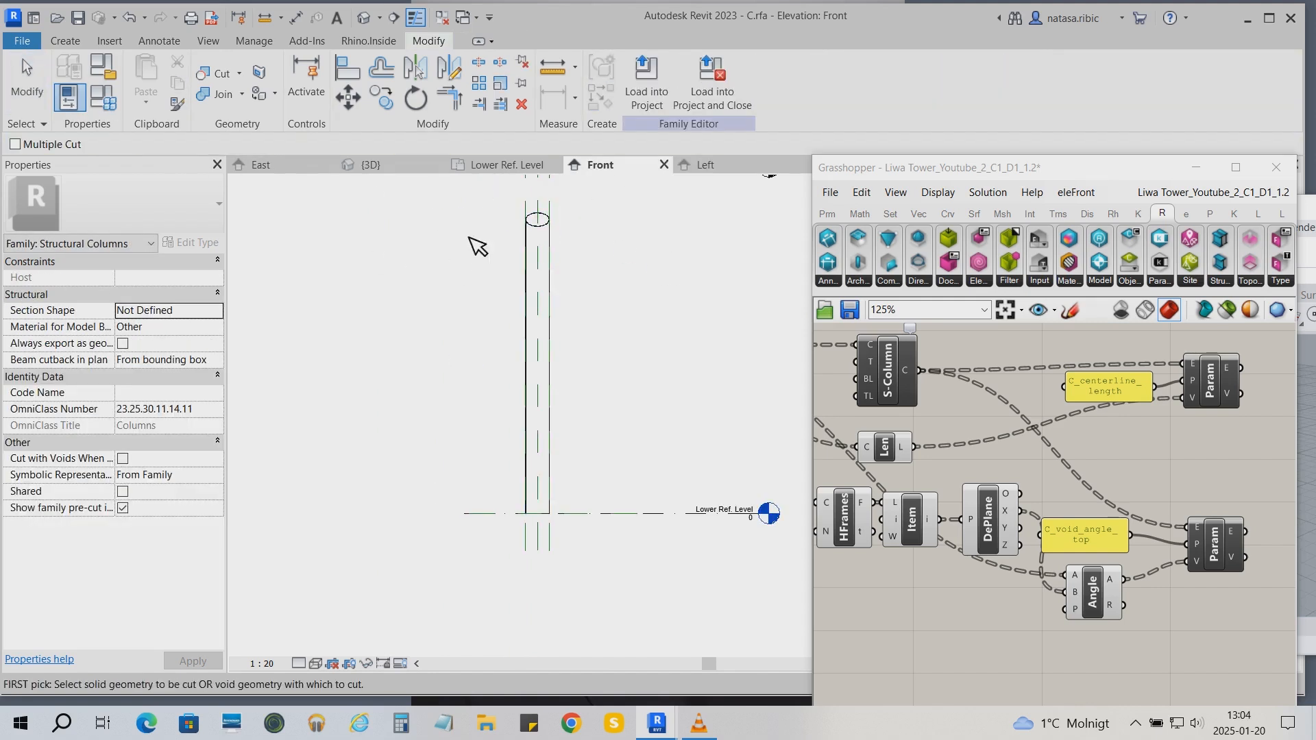
{"action": "left_click", "coordinate": [701, 167]}
{"action": "left_click", "coordinate": [77, 17]}
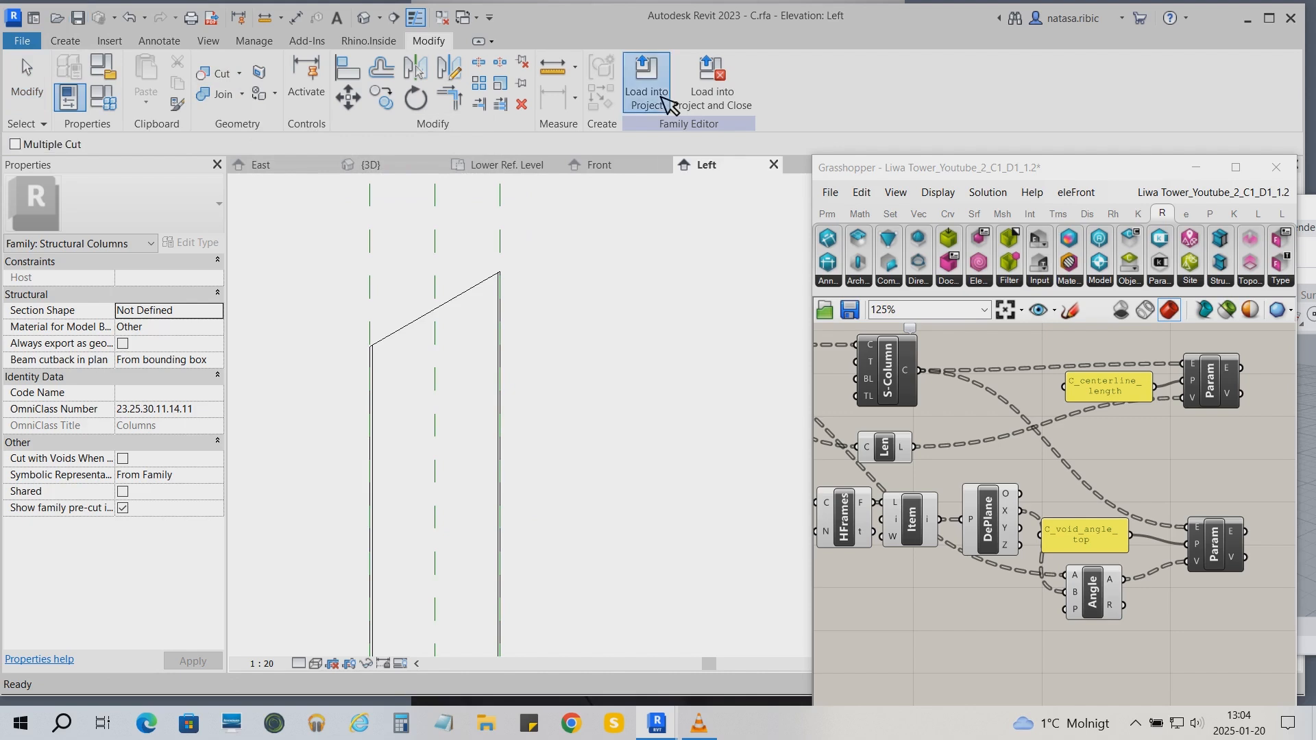
{"action": "left_click", "coordinate": [662, 96]}
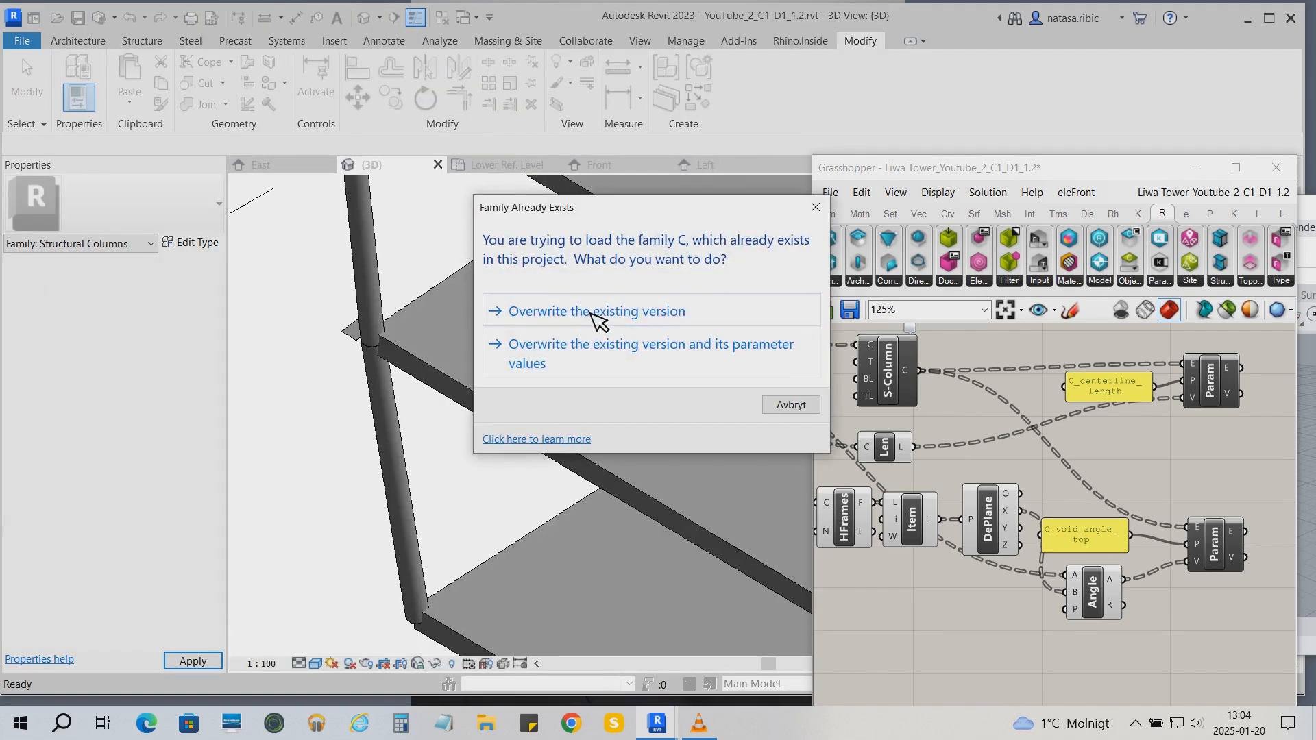
{"action": "left_click", "coordinate": [596, 312]}
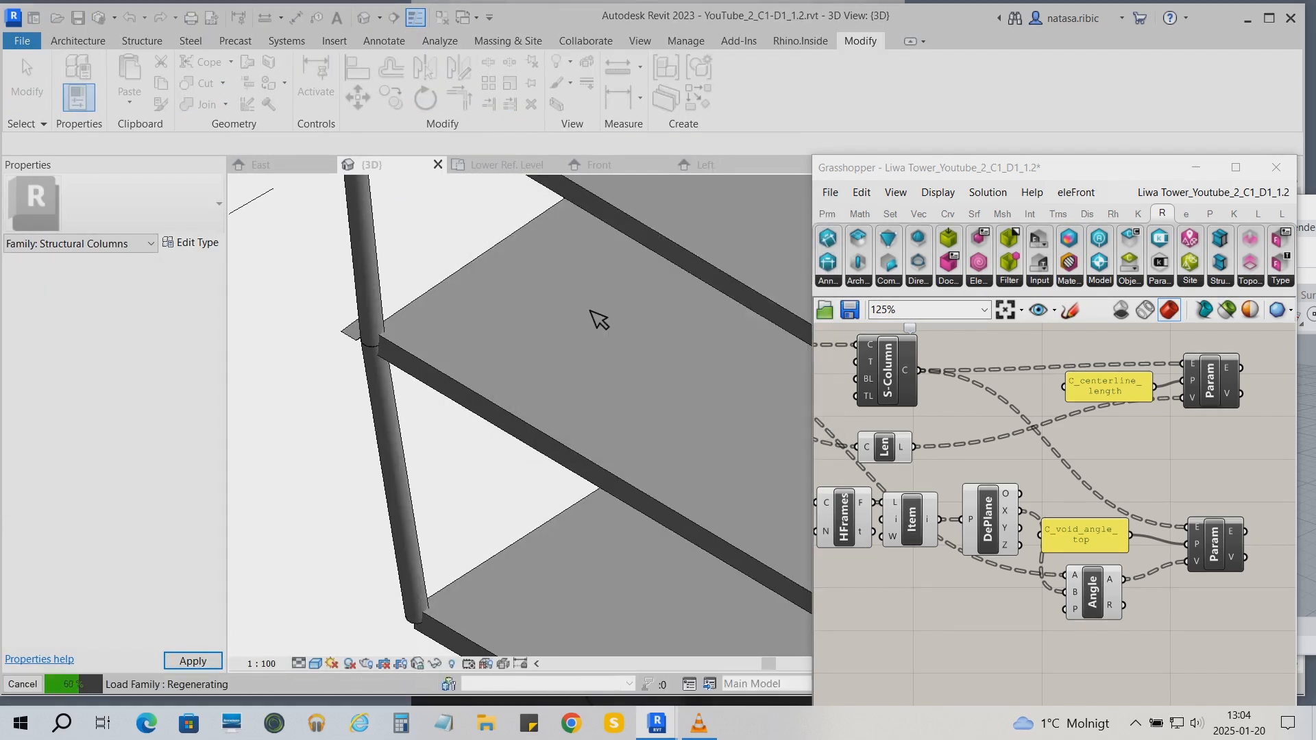
- Examine the column's bottom end at the floor slab in the project's East elevation
{"action": "left_click", "coordinate": [314, 166]}
{"action": "scroll", "coordinate": [426, 352], "scroll_direction": "down", "scroll_amount": 4}
{"action": "scroll", "coordinate": [556, 384], "scroll_direction": "down", "scroll_amount": 2}
{"action": "scroll", "coordinate": [342, 390], "scroll_direction": "down", "scroll_amount": 1}
{"action": "scroll", "coordinate": [538, 382], "scroll_direction": "down", "scroll_amount": 2}
{"action": "middle_click_drag", "start_coordinate": [538, 382], "coordinate": [518, 41]}
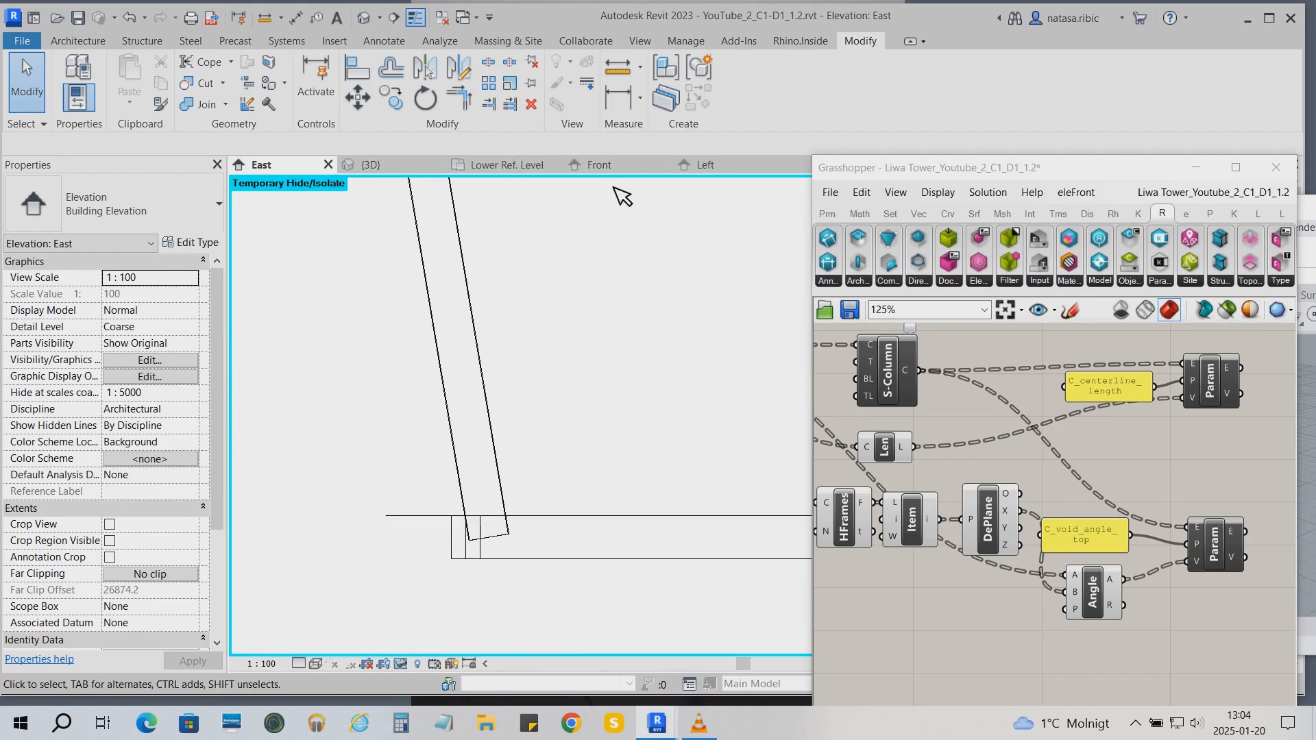
- Remove the void's cut from the column with Uncut Geometry in the family's Left elevation
{"action": "left_click", "coordinate": [696, 166]}
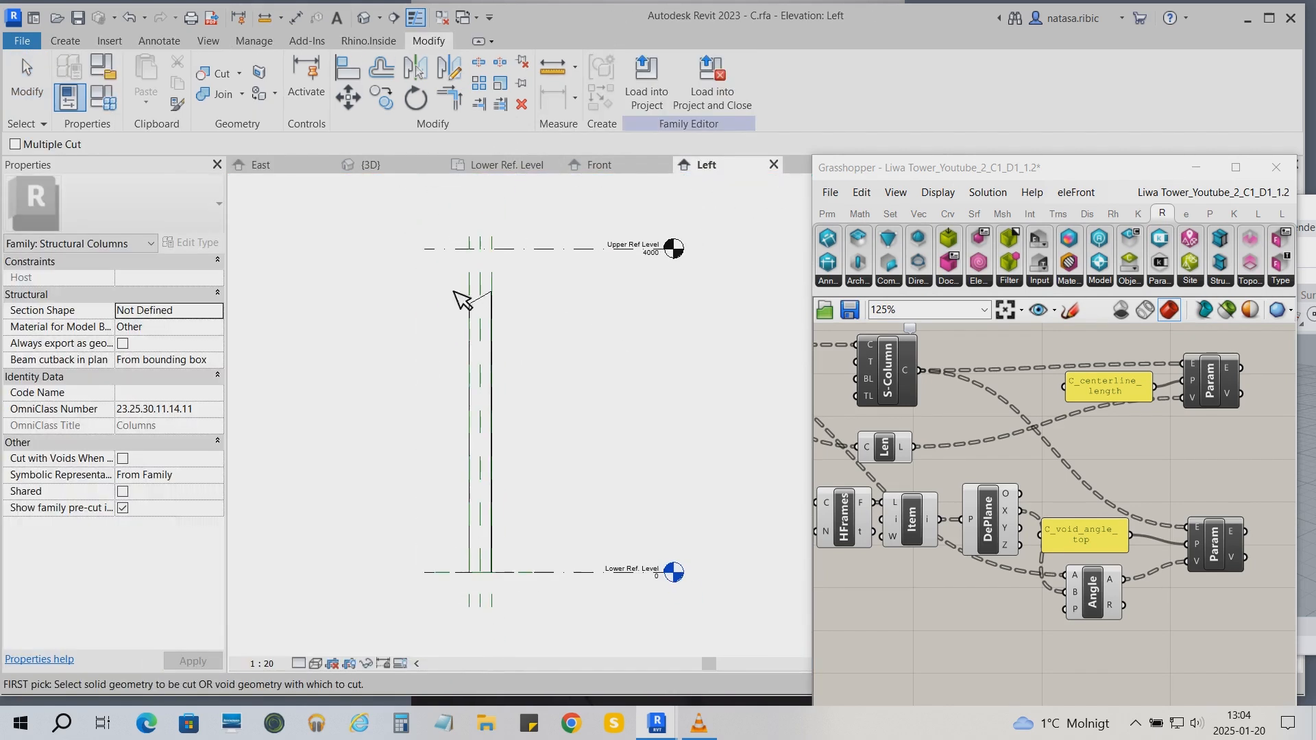
{"action": "scroll", "coordinate": [449, 295], "scroll_direction": "up", "scroll_amount": 2}
{"action": "key", "text": "Escape"}
{"action": "left_click", "coordinate": [243, 73]}
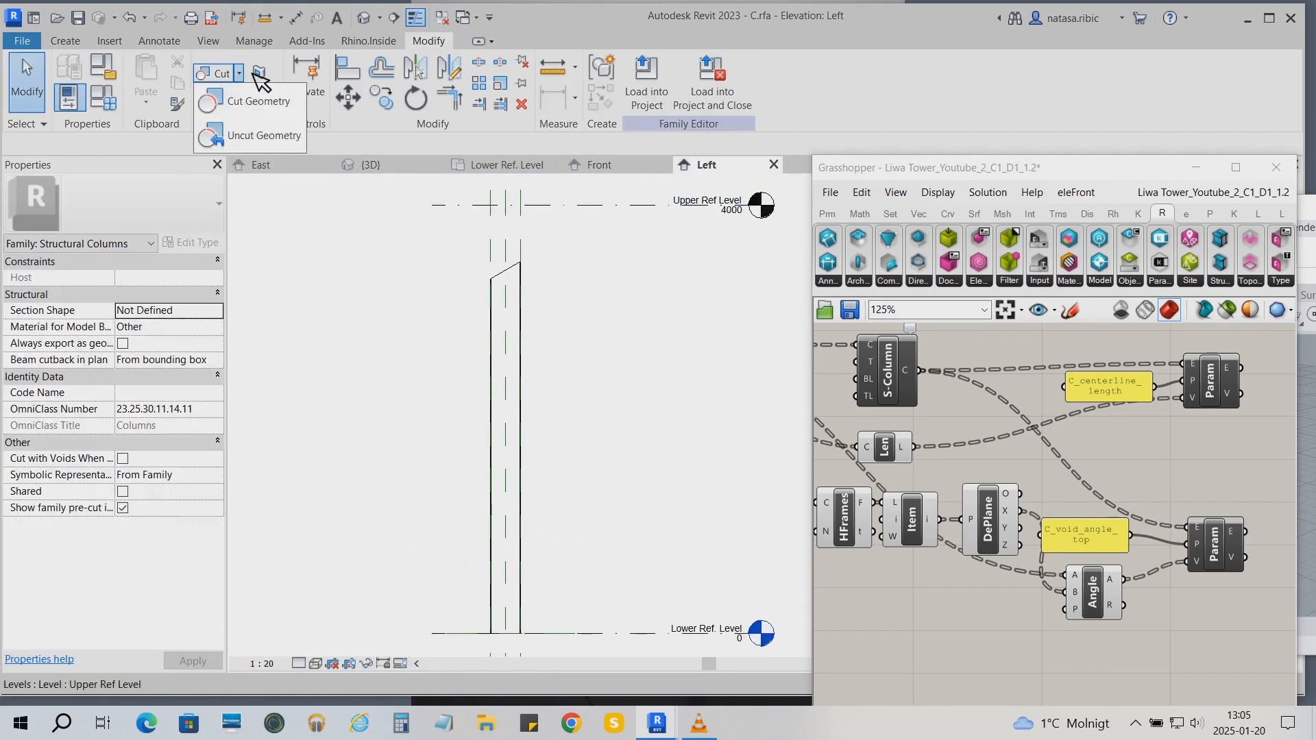
{"action": "left_click", "coordinate": [255, 141]}
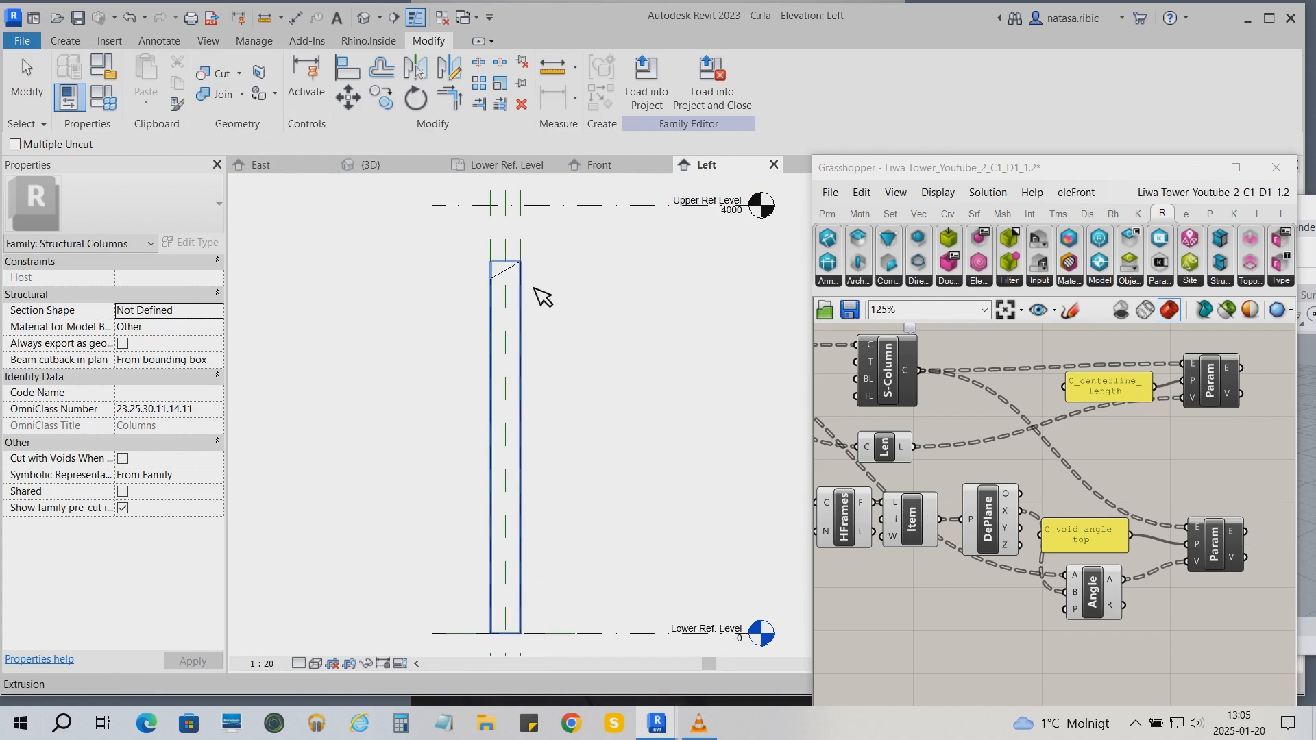
{"action": "key", "text": "Escape"}
- Change the triangular void at the column's top end to Solid
{"action": "left_click", "coordinate": [507, 266]}
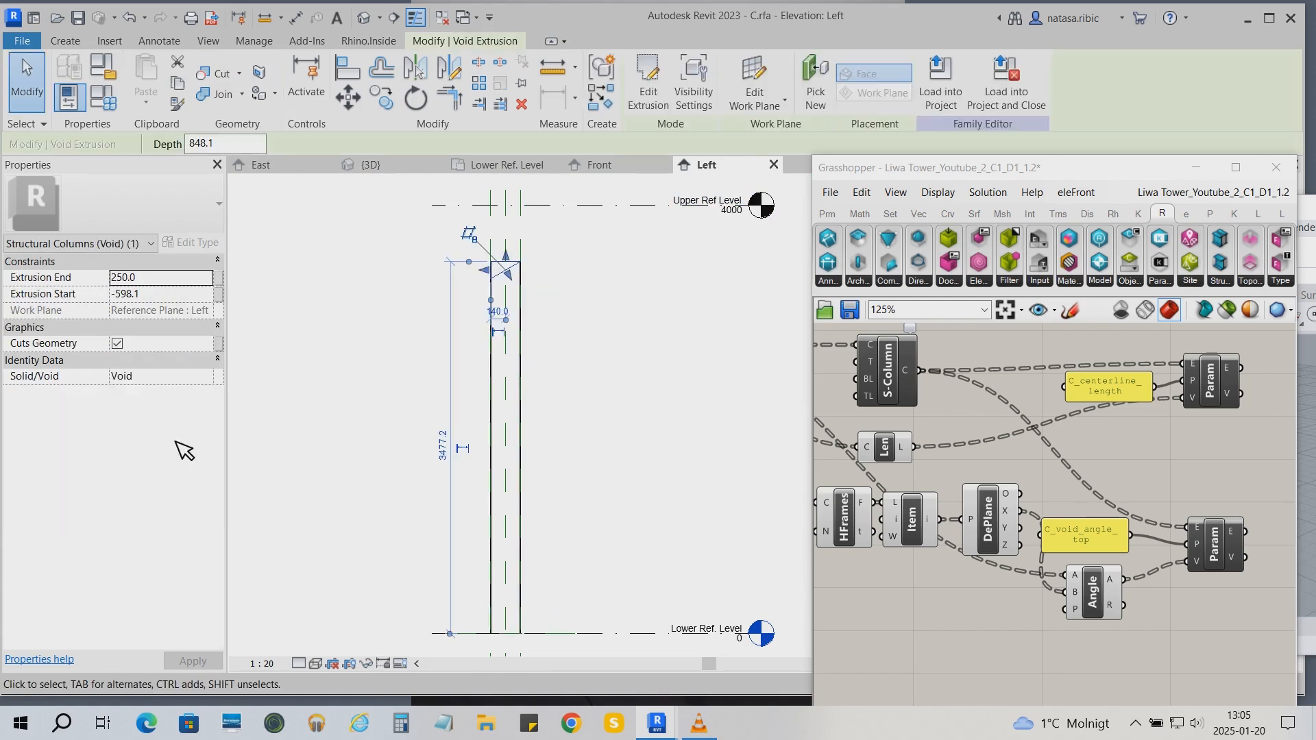
{"action": "left_click", "coordinate": [209, 377]}
{"action": "left_click", "coordinate": [158, 392]}
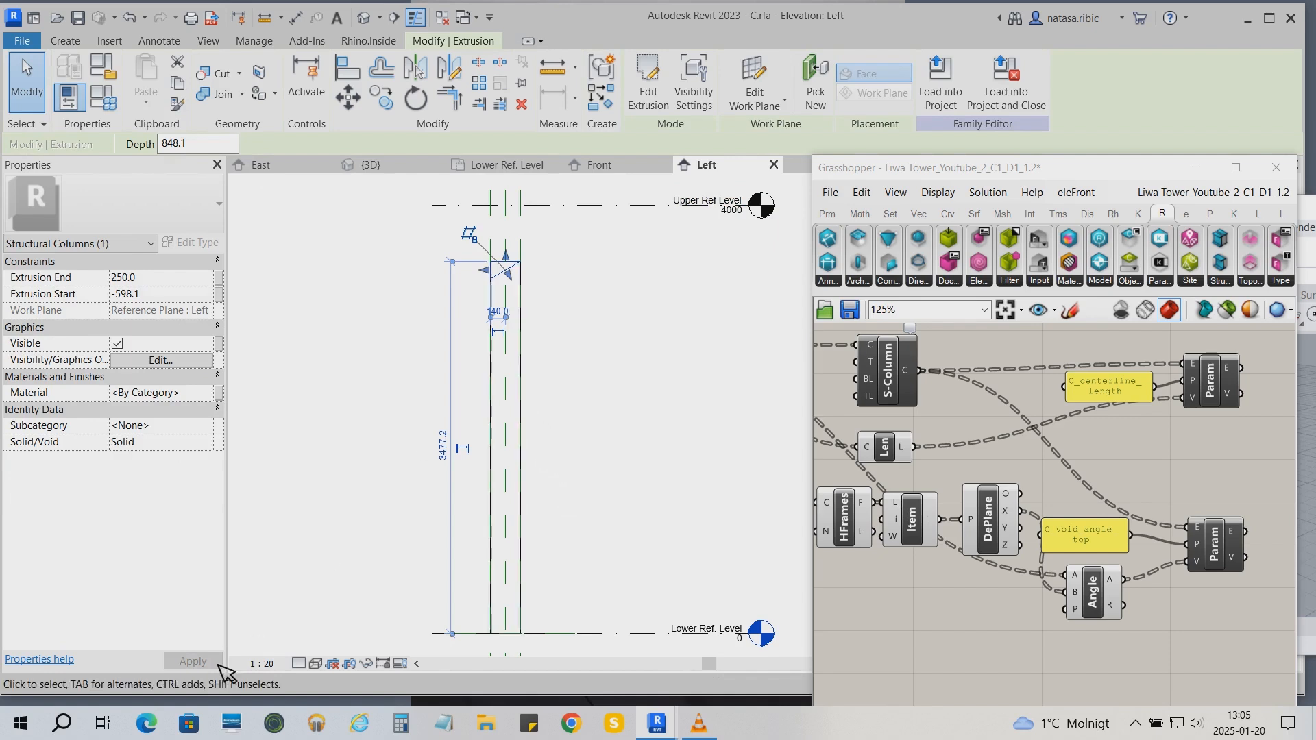
- Add a closed triangle 280 mm wide and 280 mm high at the column's base to the extrusion sketch
{"action": "left_click", "coordinate": [654, 89]}
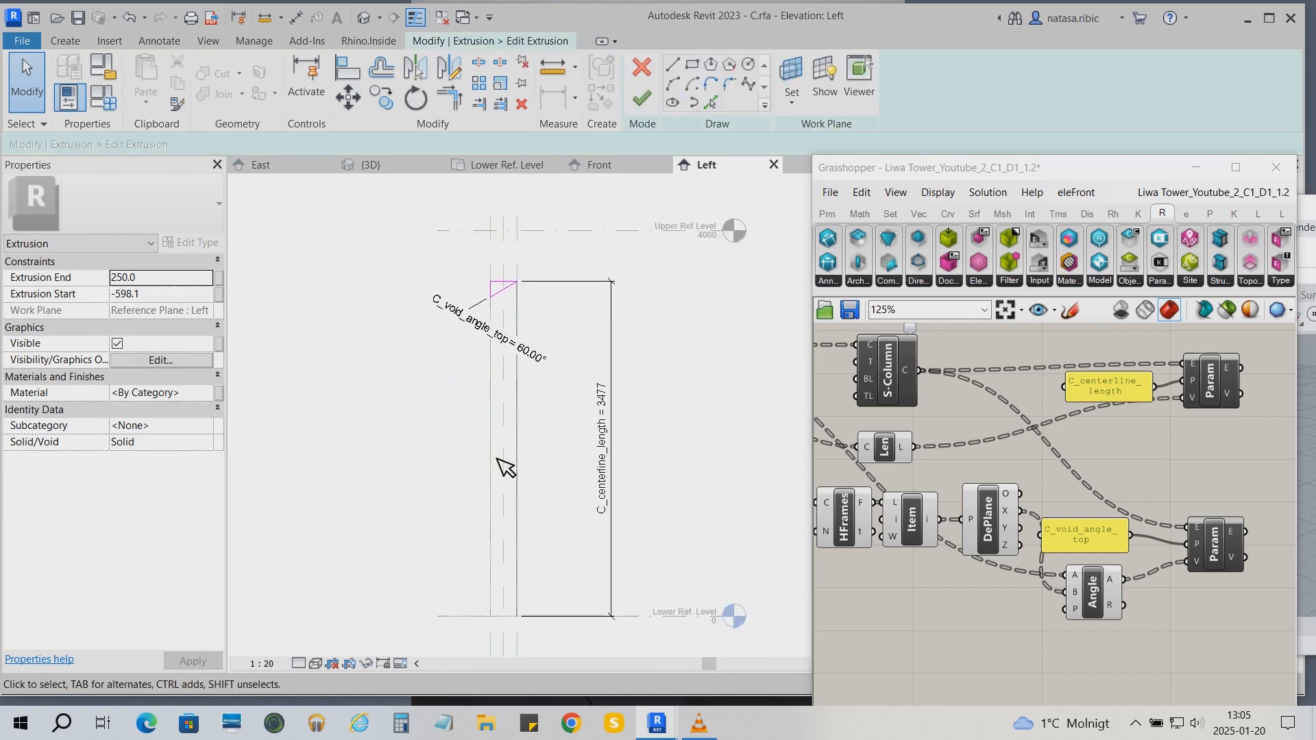
{"action": "scroll", "coordinate": [504, 654], "scroll_direction": "up", "scroll_amount": 2}
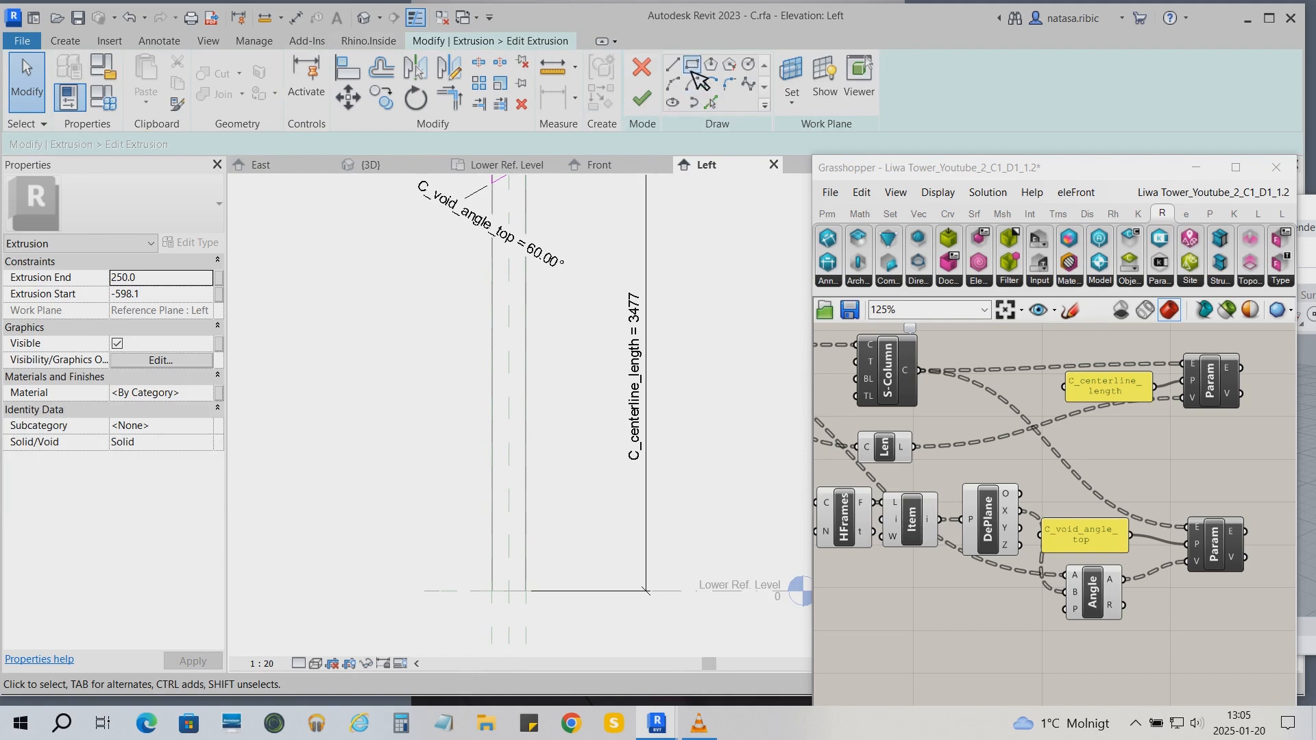
{"action": "left_click", "coordinate": [673, 64]}
{"action": "left_click", "coordinate": [492, 589]}
{"action": "left_click", "coordinate": [527, 557]}
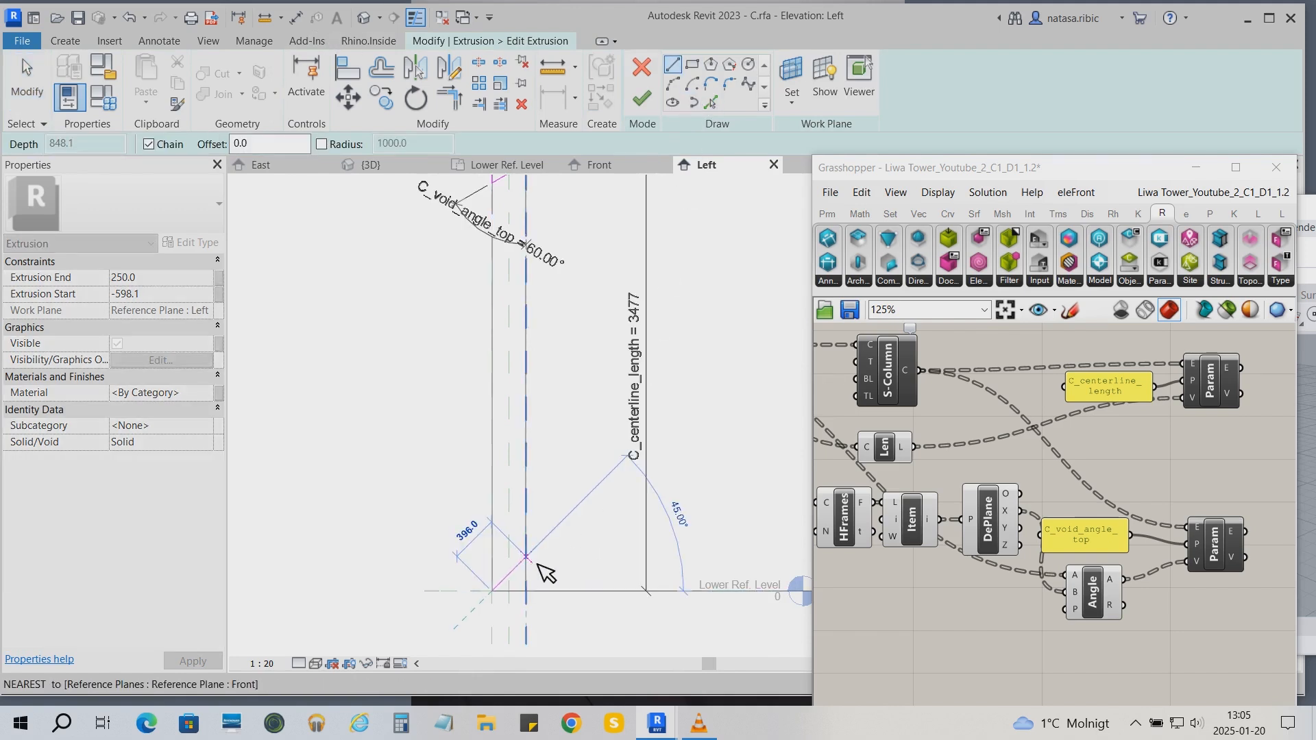
{"action": "scroll", "coordinate": [541, 601], "scroll_direction": "up", "scroll_amount": 3}
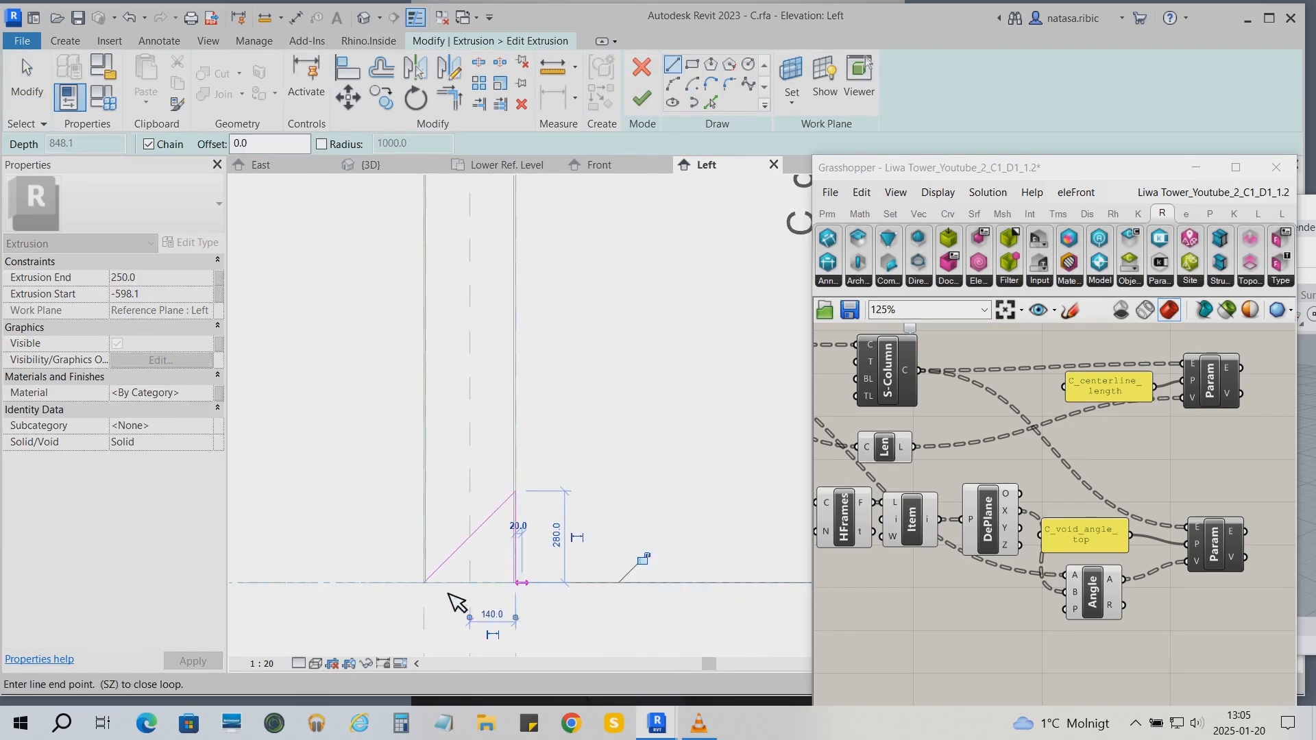
{"action": "left_click", "coordinate": [437, 587]}
{"action": "scroll", "coordinate": [461, 646], "scroll_direction": "up", "scroll_amount": 3}
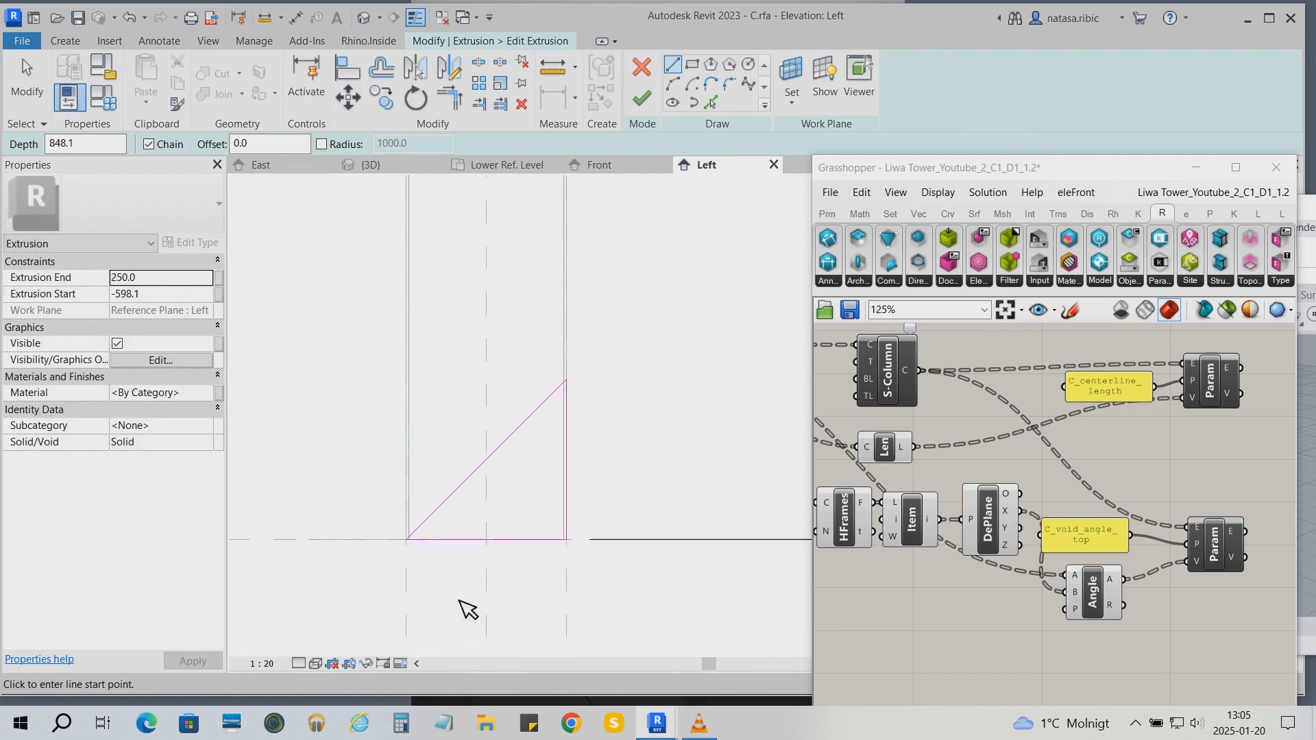
- Align the base triangle's horizontal line with the Lower Ref. Level, using the Lock option
{"action": "left_click", "coordinate": [28, 84]}
{"action": "left_click", "coordinate": [526, 540]}
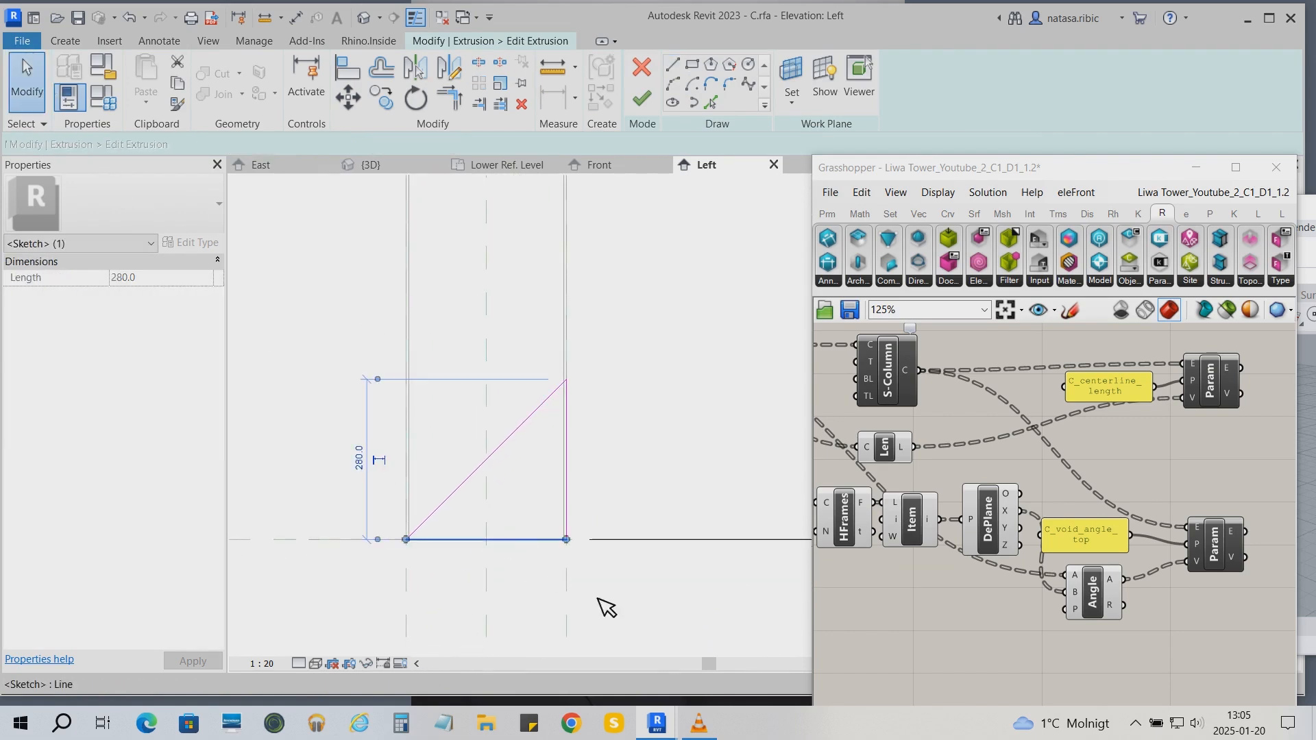
{"action": "left_click", "coordinate": [347, 68]}
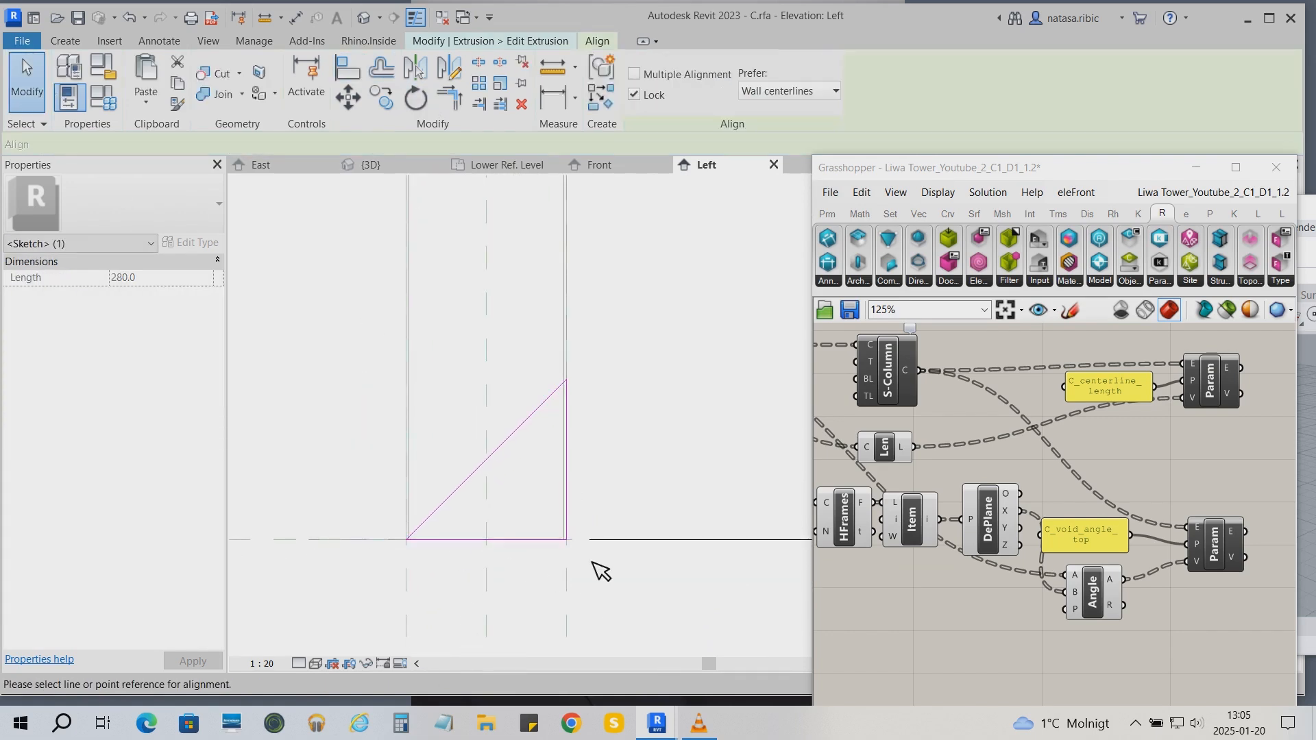
{"action": "left_click", "coordinate": [638, 541]}
{"action": "scroll", "coordinate": [473, 558], "scroll_direction": "down", "scroll_amount": 2}
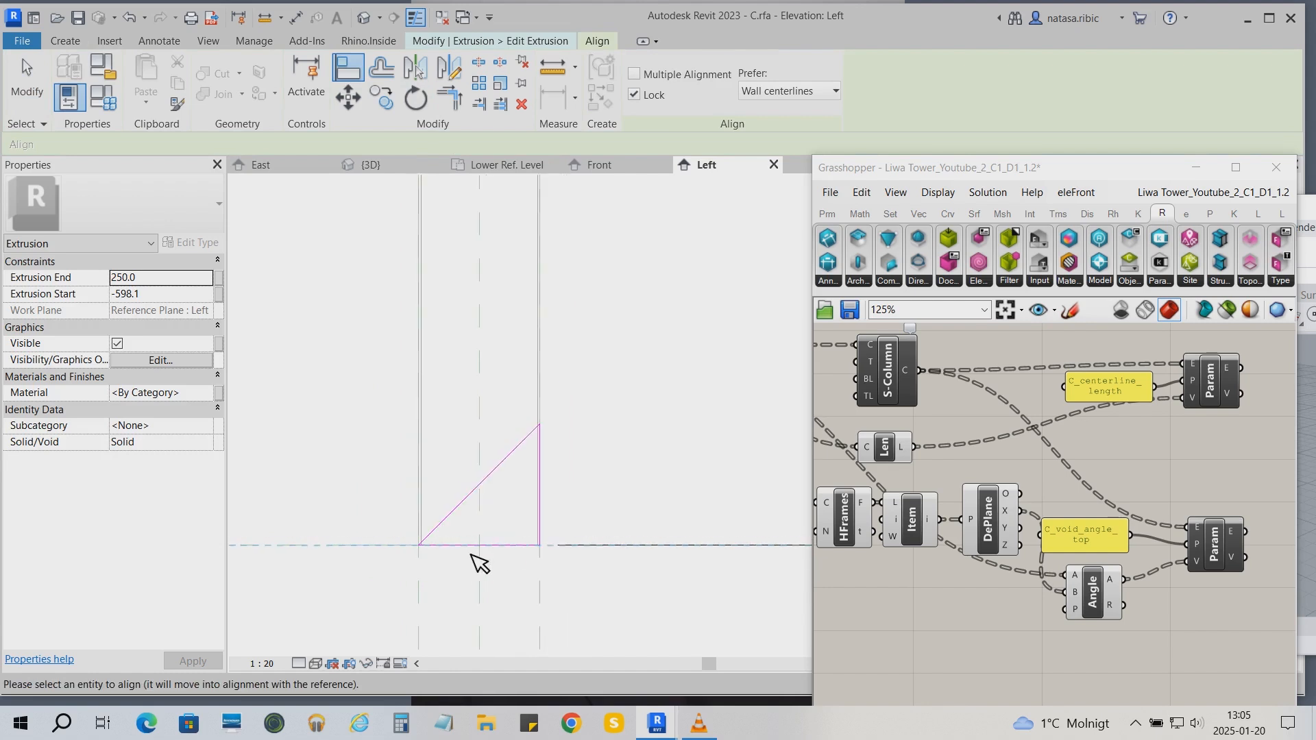
{"action": "scroll", "coordinate": [473, 558], "scroll_direction": "down", "scroll_amount": 3}
{"action": "key", "text": "Escape"}
- Place an angular dimension between the column's vertical edge and the base triangle's sloping line
{"action": "key", "text": "d"}
{"action": "key", "text": "i"}
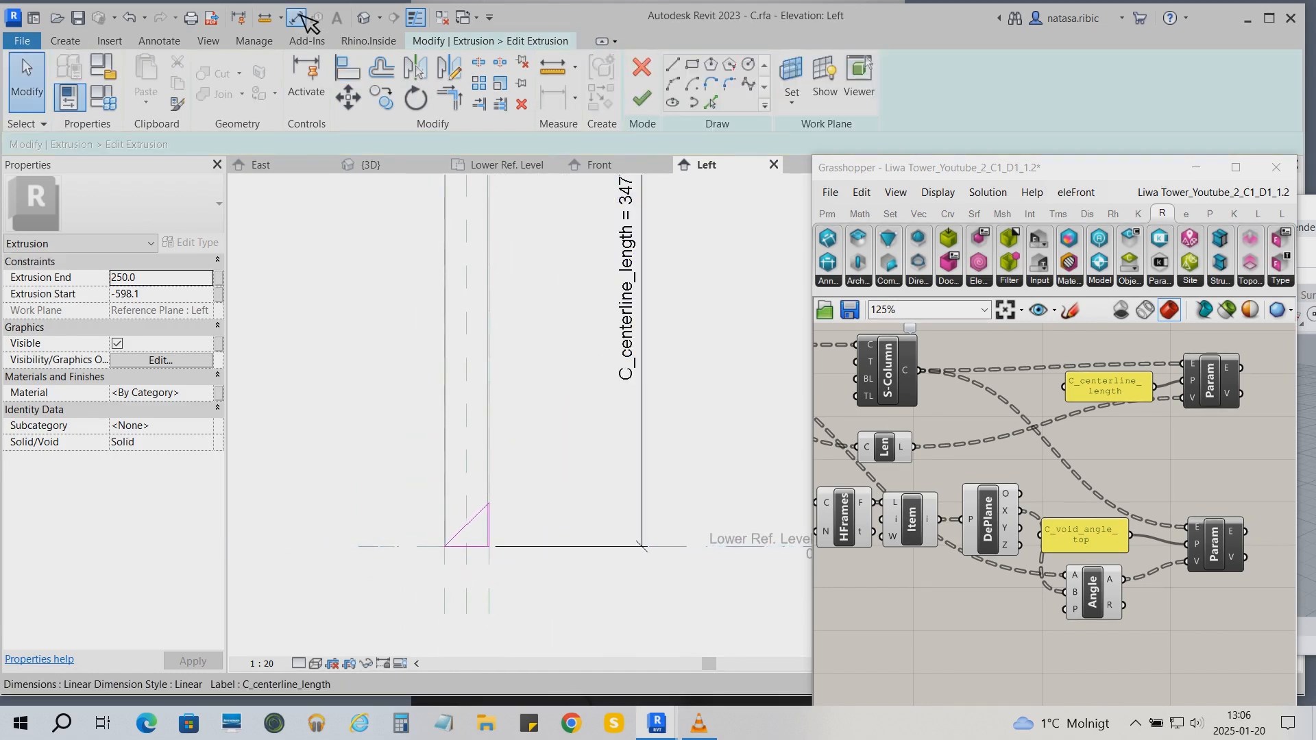
{"action": "left_click", "coordinate": [706, 68]}
{"action": "left_click", "coordinate": [455, 492]}
{"action": "left_click", "coordinate": [479, 513]}
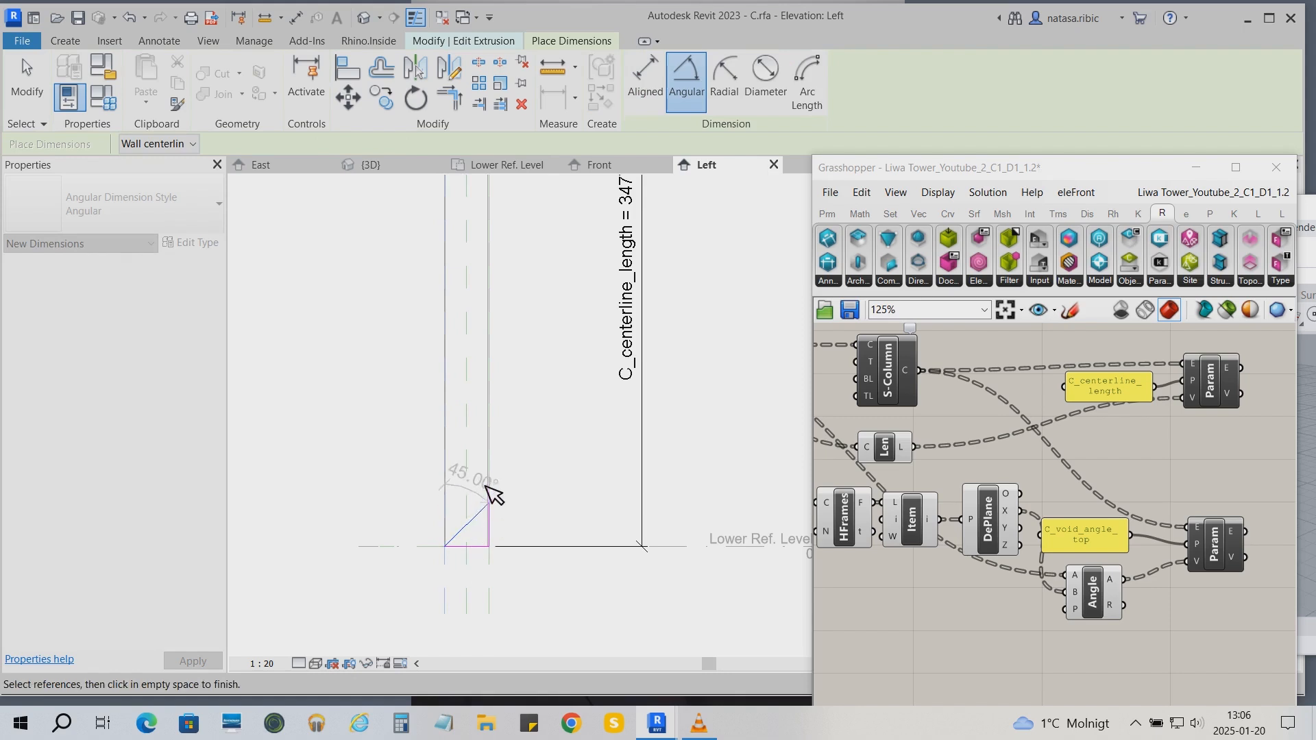
{"action": "left_click", "coordinate": [575, 419]}
- Label the new angular dimension with the C_void_angle_bottom parameter and finish the extrusion sketch
{"action": "left_click", "coordinate": [27, 79]}
{"action": "left_click", "coordinate": [543, 399]}
{"action": "left_click", "coordinate": [791, 80]}
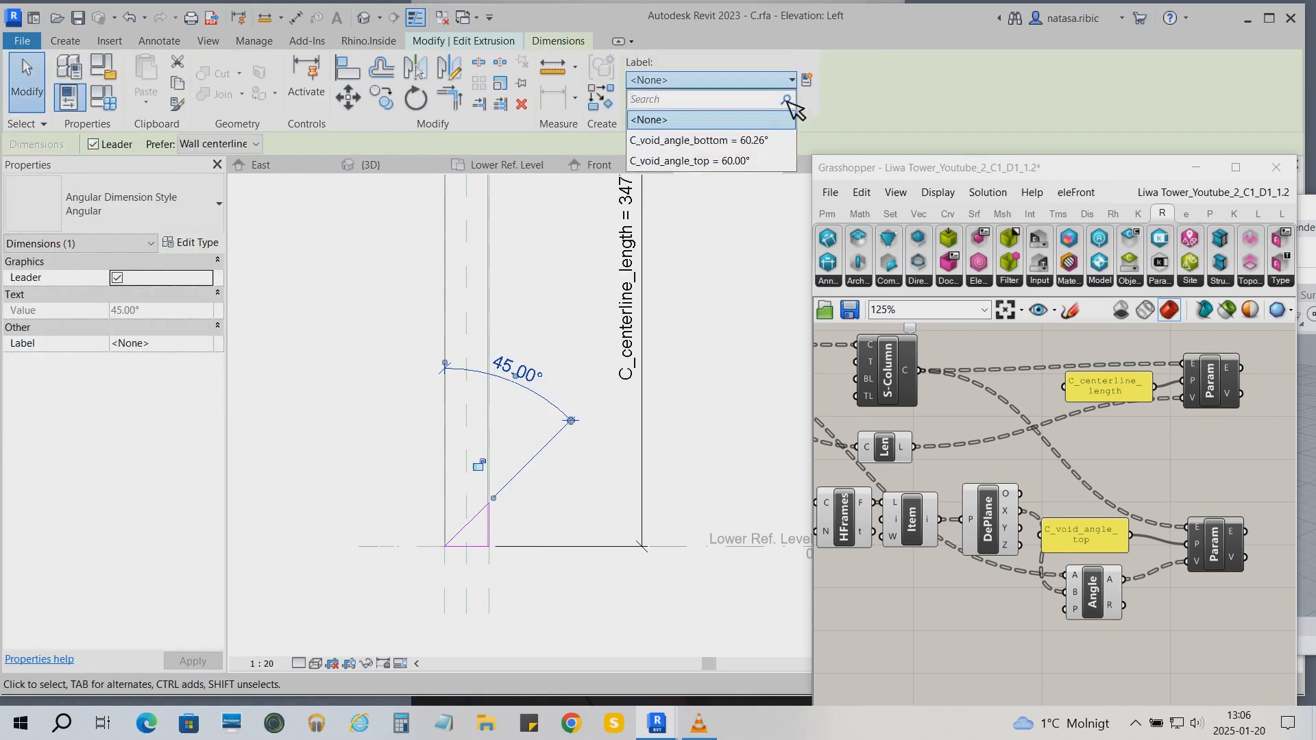
{"action": "left_click", "coordinate": [757, 141]}
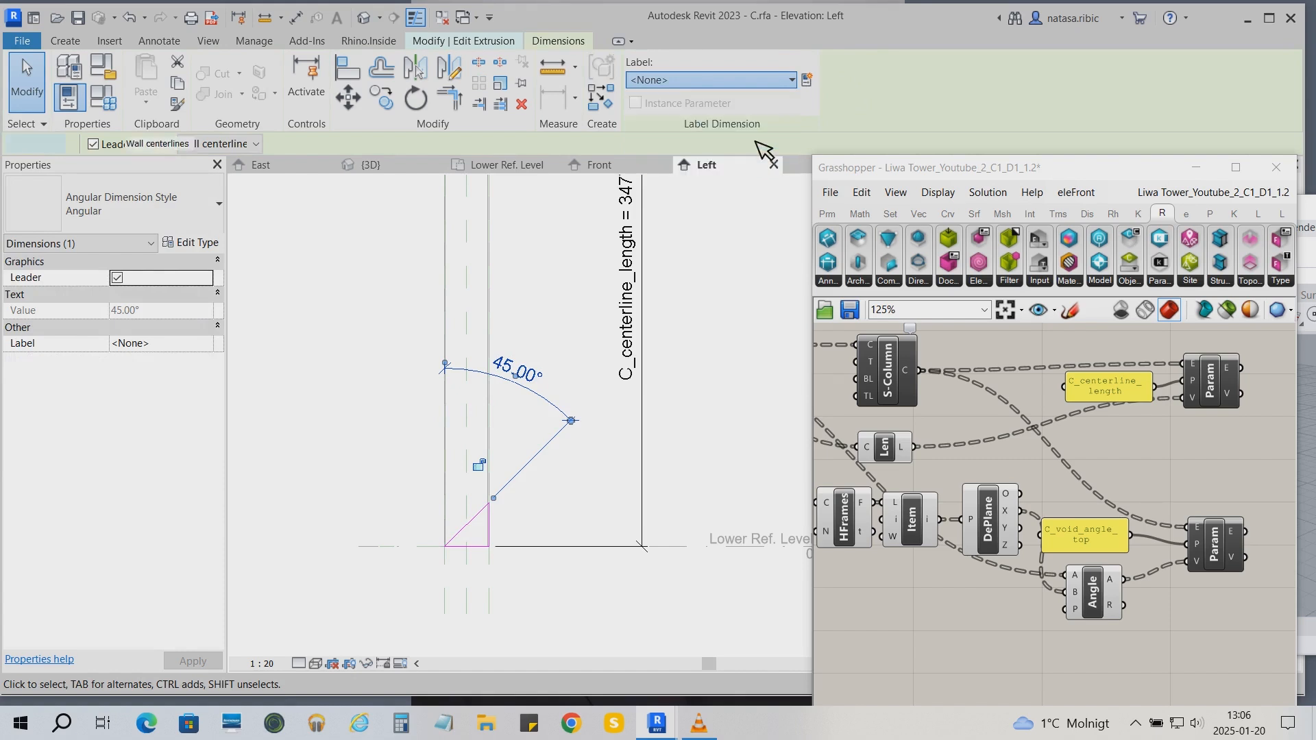
{"action": "left_click", "coordinate": [679, 500]}
{"action": "left_click", "coordinate": [654, 96]}
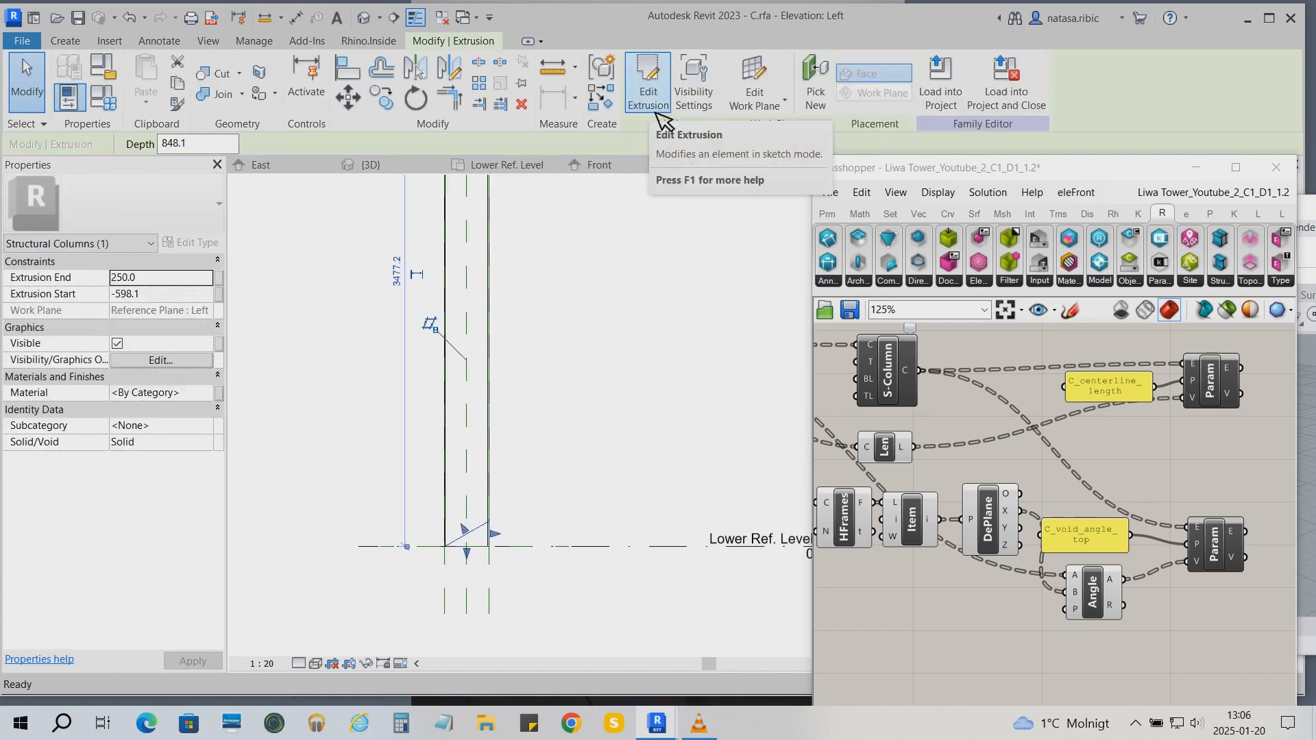
{"action": "left_click", "coordinate": [671, 496]}
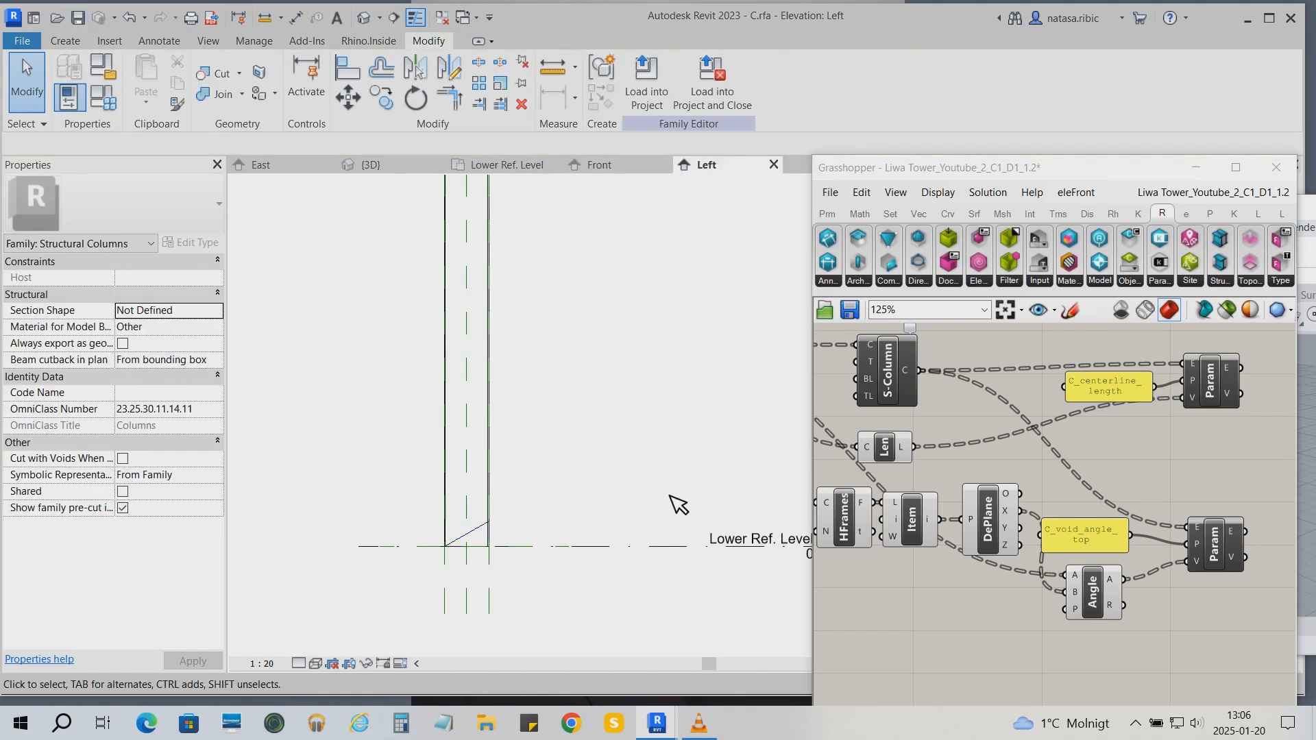
- Change the extrusion with the top and bottom triangles from solid to Void
{"action": "left_click", "coordinate": [497, 543]}
{"action": "scroll", "coordinate": [566, 590], "scroll_direction": "down", "scroll_amount": 3}
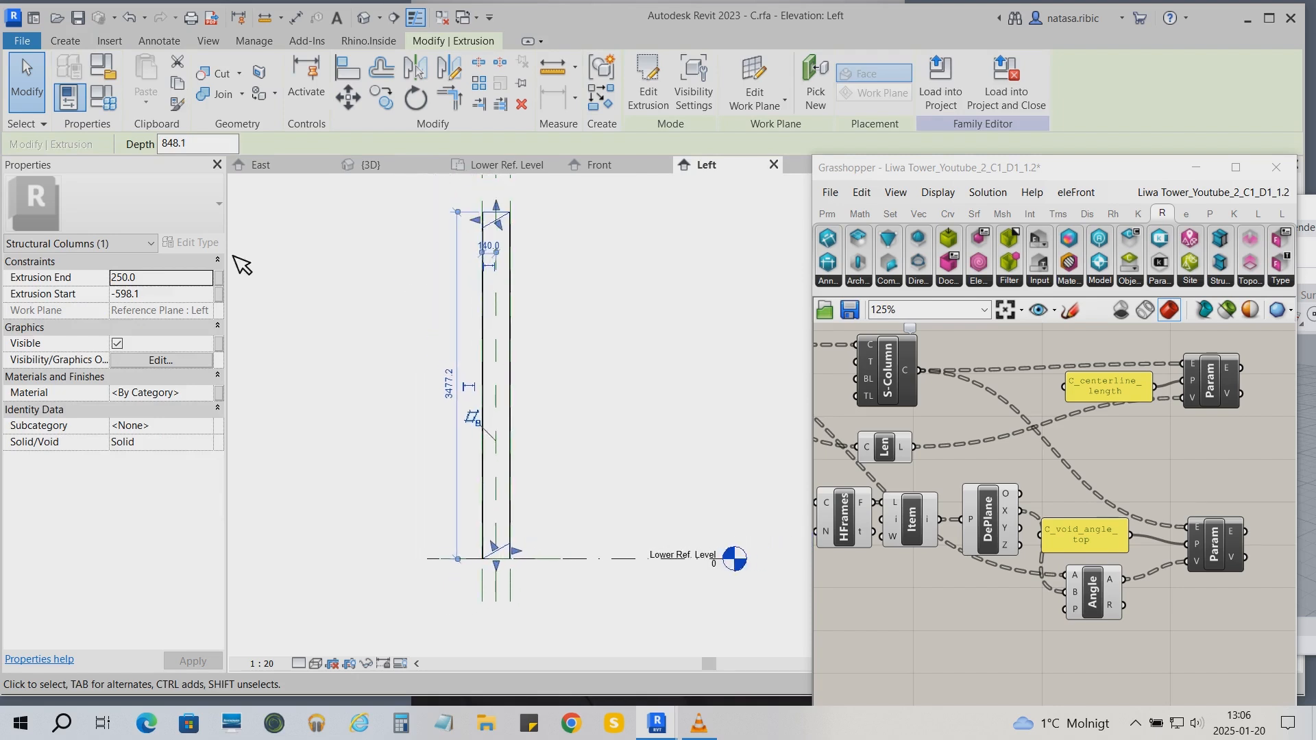
{"action": "left_click", "coordinate": [214, 444]}
{"action": "left_click", "coordinate": [214, 444]}
{"action": "left_click", "coordinate": [213, 469]}
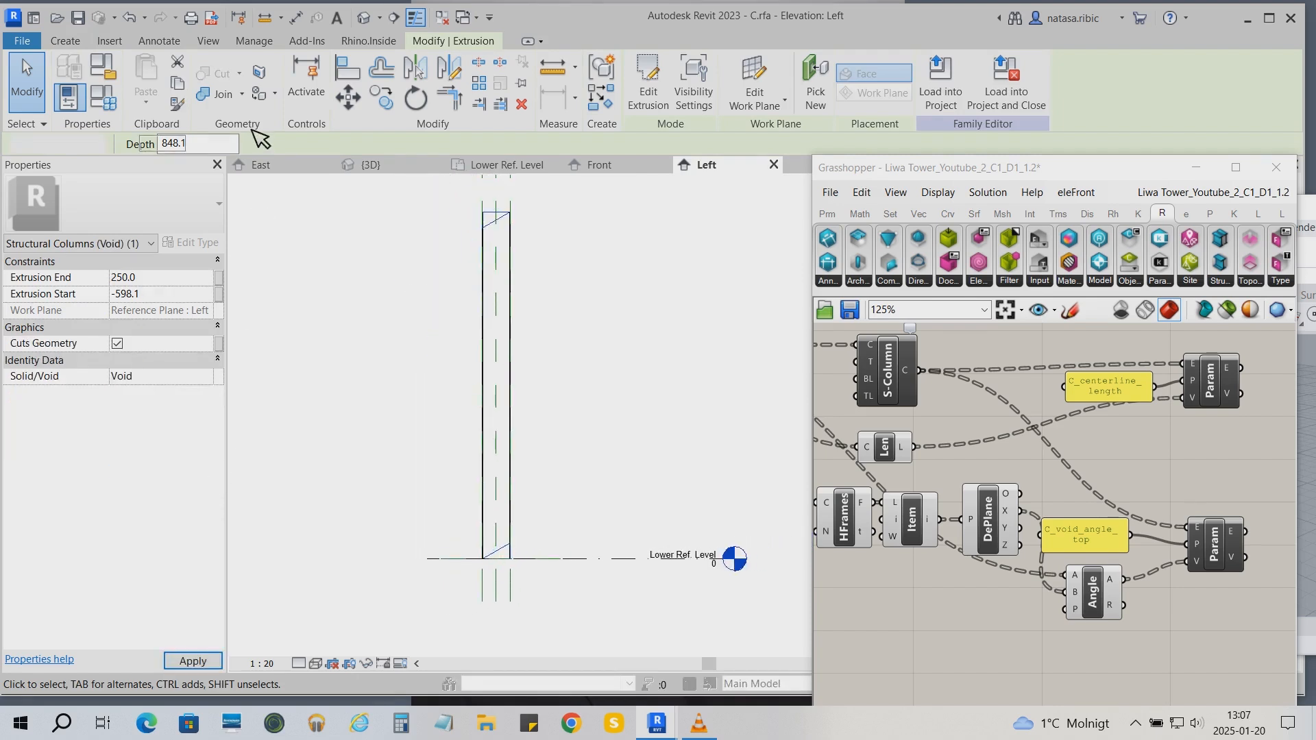
- Cut the column's solid geometry with the void extrusion that forms its angled top and bottom ends
{"action": "left_click", "coordinate": [240, 76]}
{"action": "left_click", "coordinate": [241, 75]}
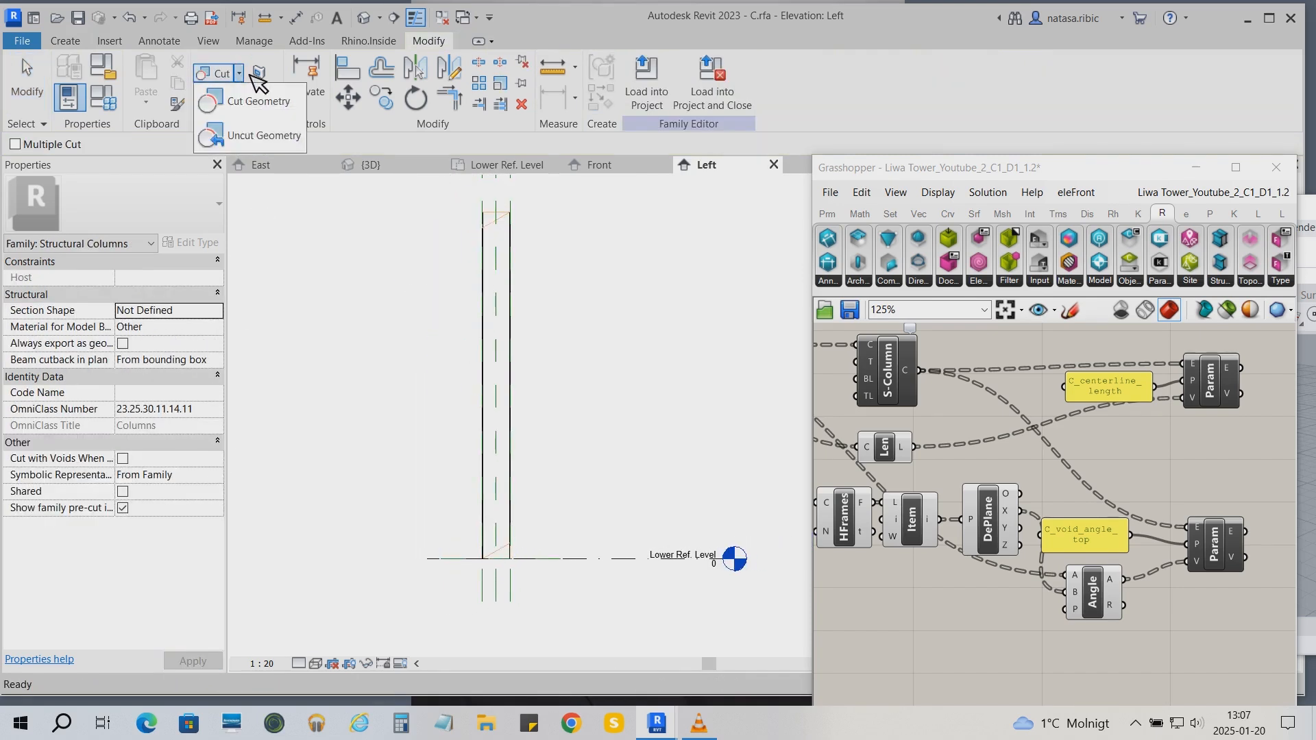
{"action": "left_click", "coordinate": [256, 101]}
{"action": "left_click", "coordinate": [514, 413]}
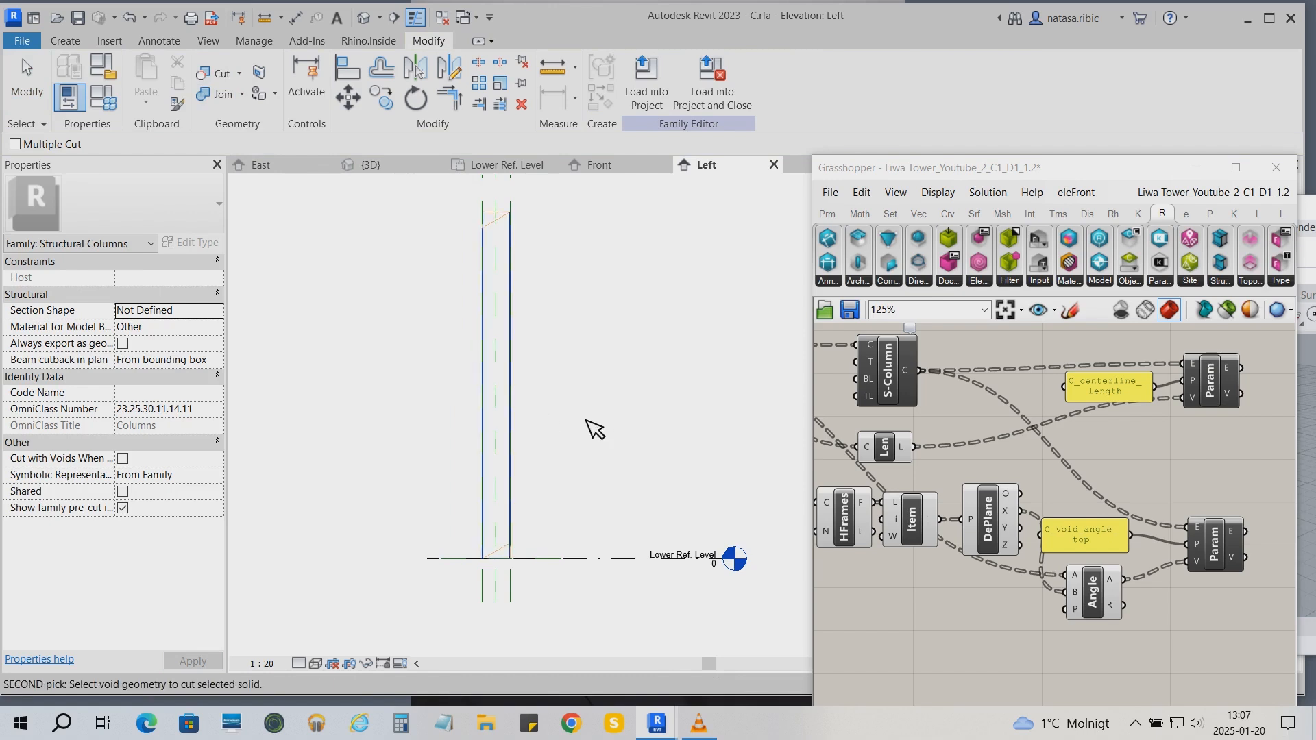
{"action": "left_click", "coordinate": [517, 212]}
- Save the column family and load it into the open tower project
{"action": "left_click", "coordinate": [77, 18]}
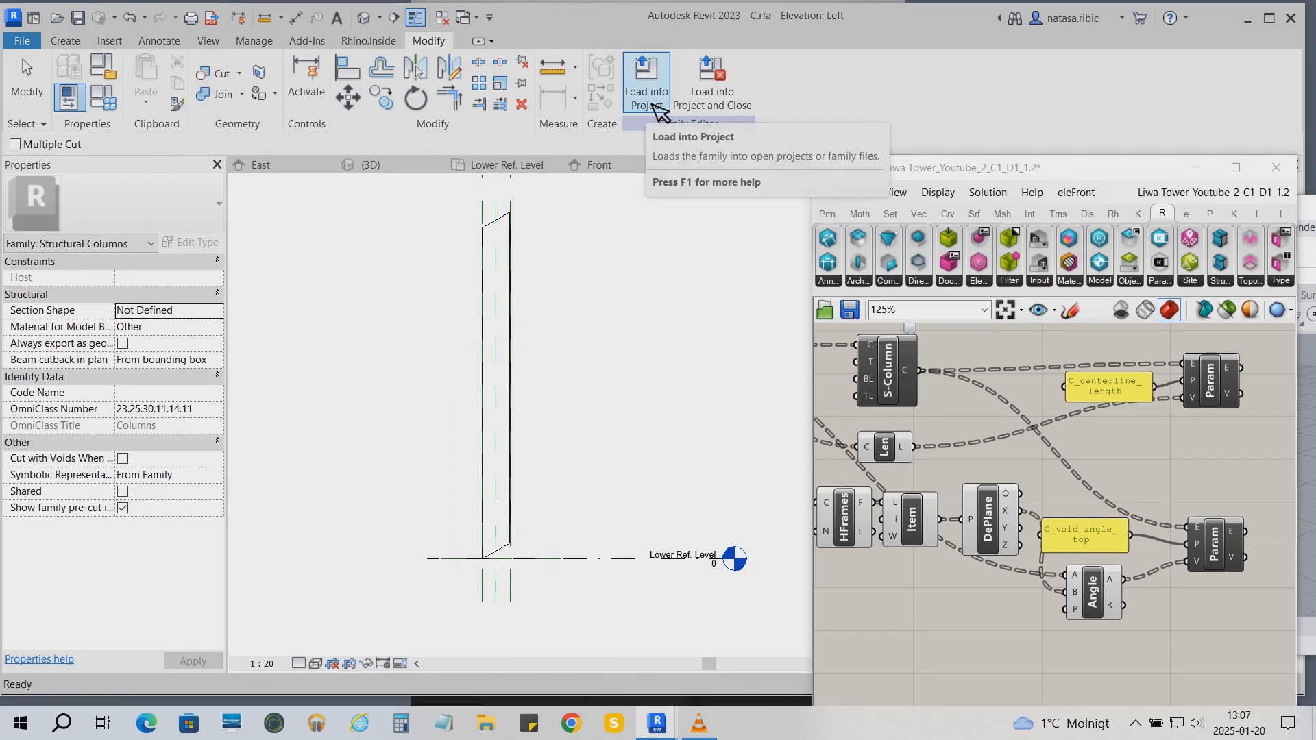
{"action": "left_click", "coordinate": [654, 104]}
{"action": "left_click", "coordinate": [587, 317]}
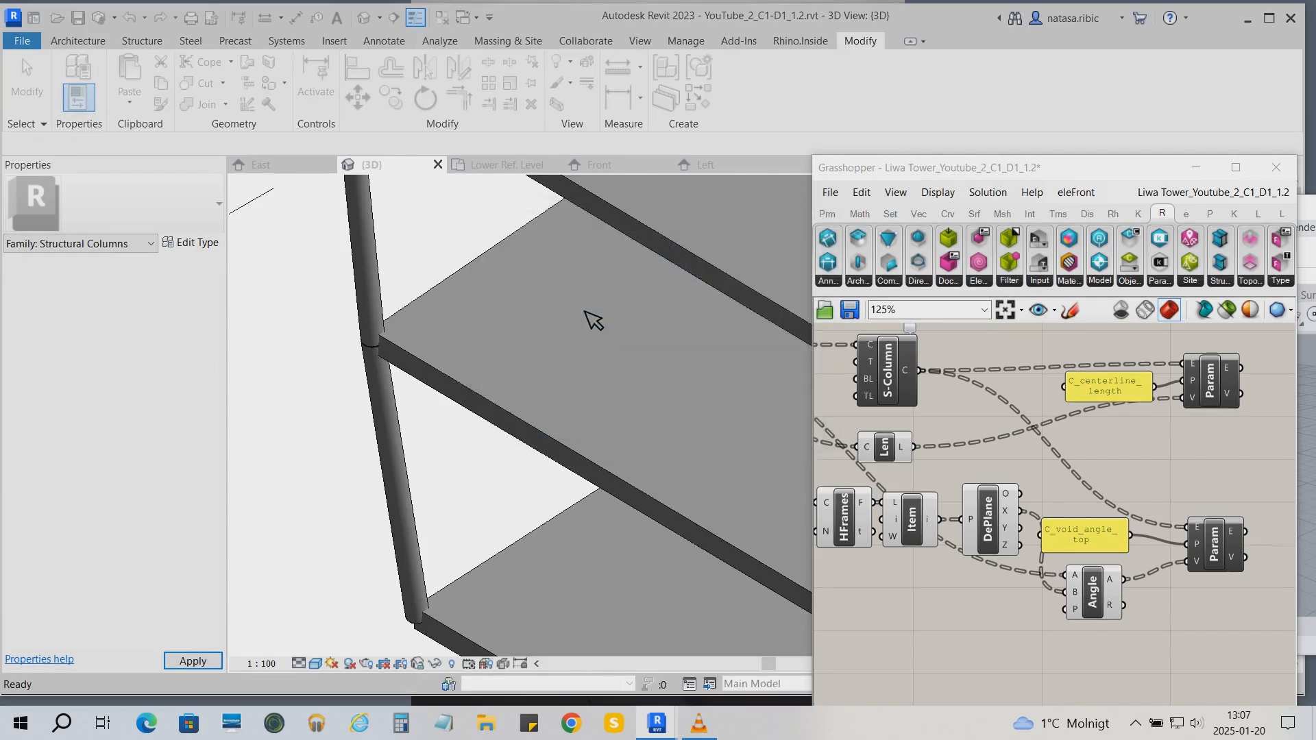
- Duplicate the C_void_angle_top panel with its Param component in Grasshopper and change the copied panel's text to C_void_angle_bottom
{"action": "left_click", "coordinate": [1198, 563]}
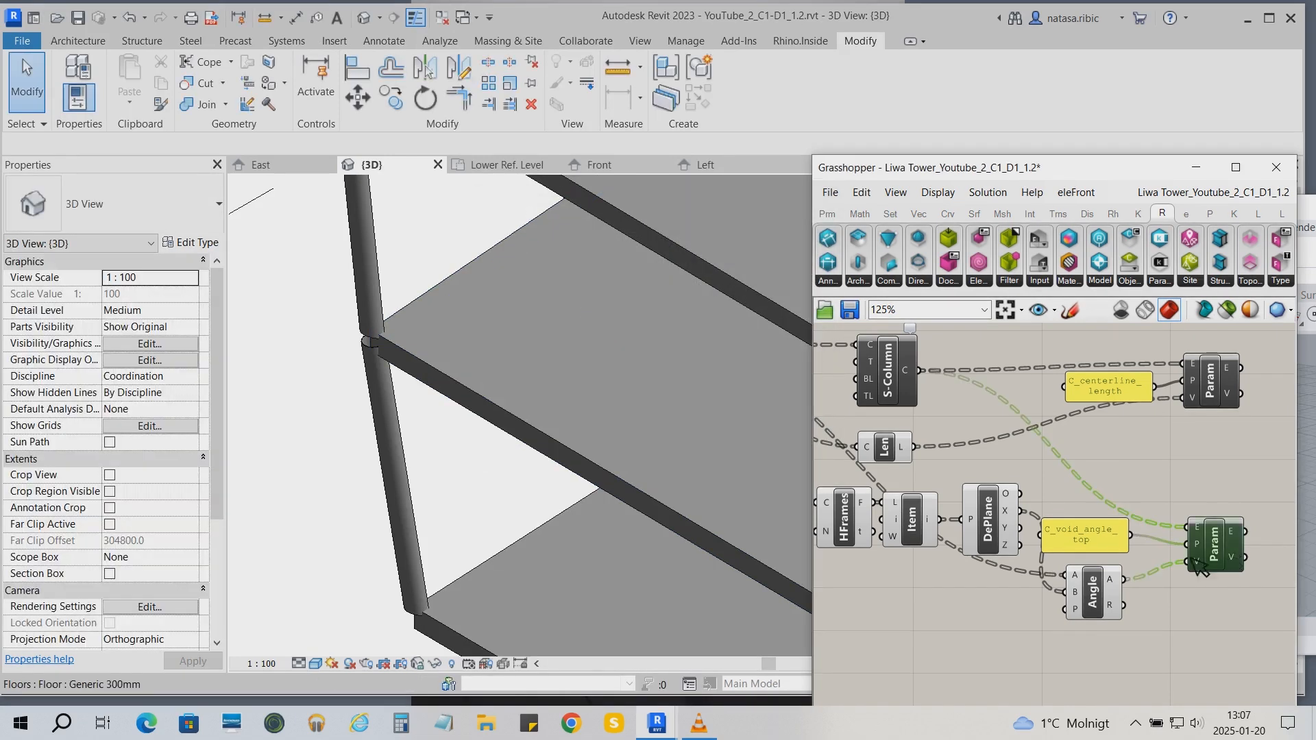
{"action": "left_click", "coordinate": [1113, 538], "text": "shift"}
{"action": "left_click_drag", "start_coordinate": [1223, 543], "coordinate": [1225, 659], "text": "alt"}
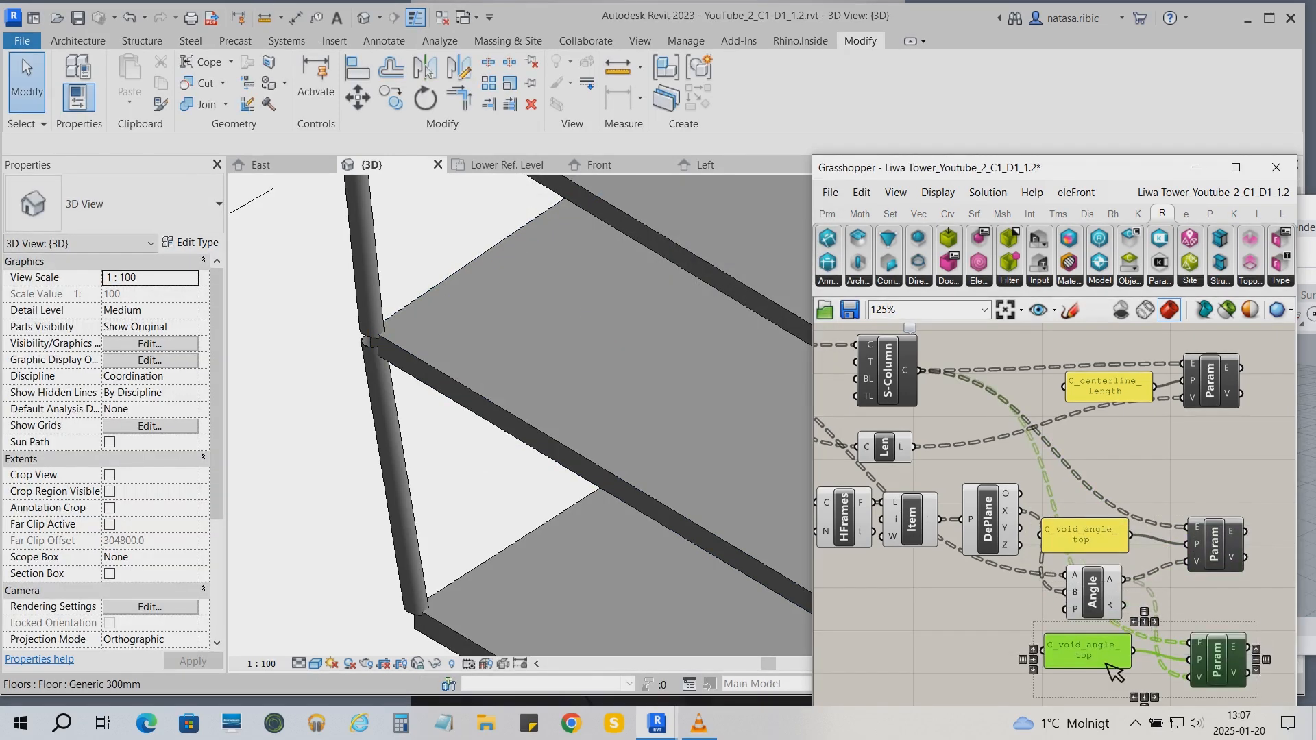
{"action": "double_click", "coordinate": [1112, 659]}
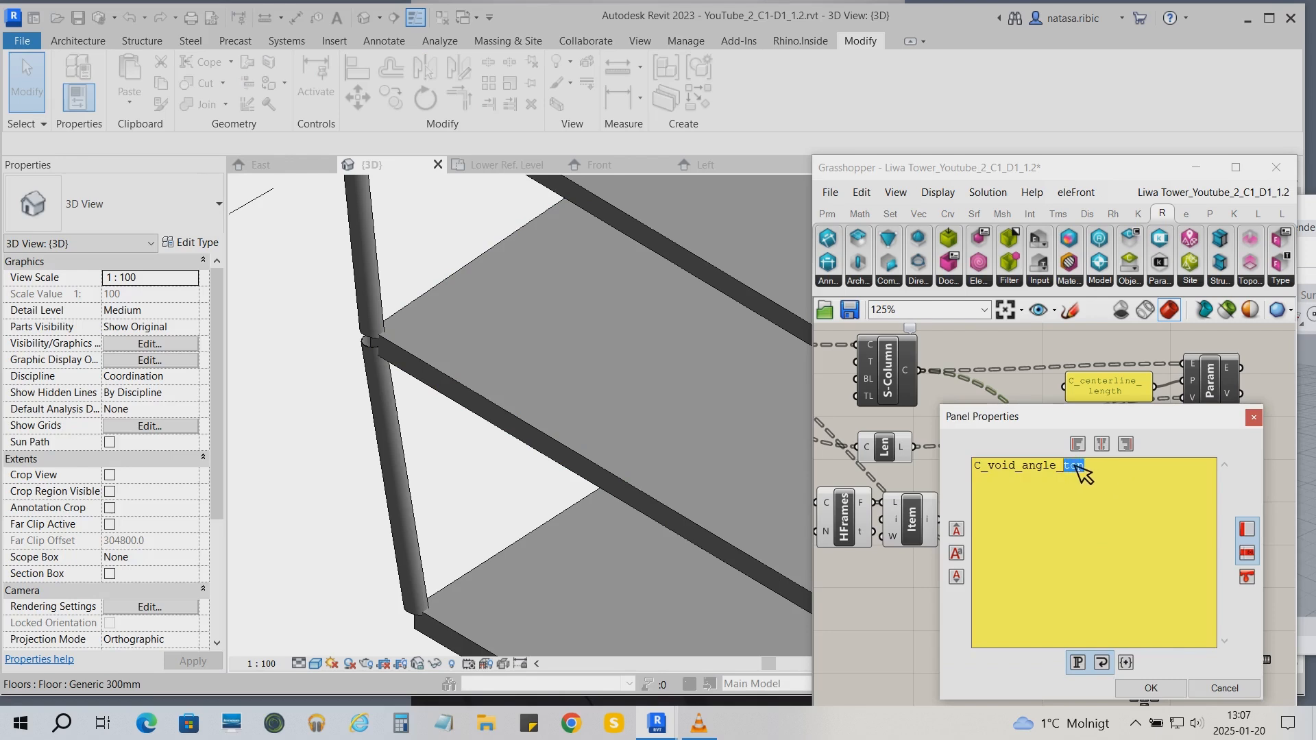
{"action": "type", "text": "bottom"}
{"action": "left_click", "coordinate": [1151, 688]}
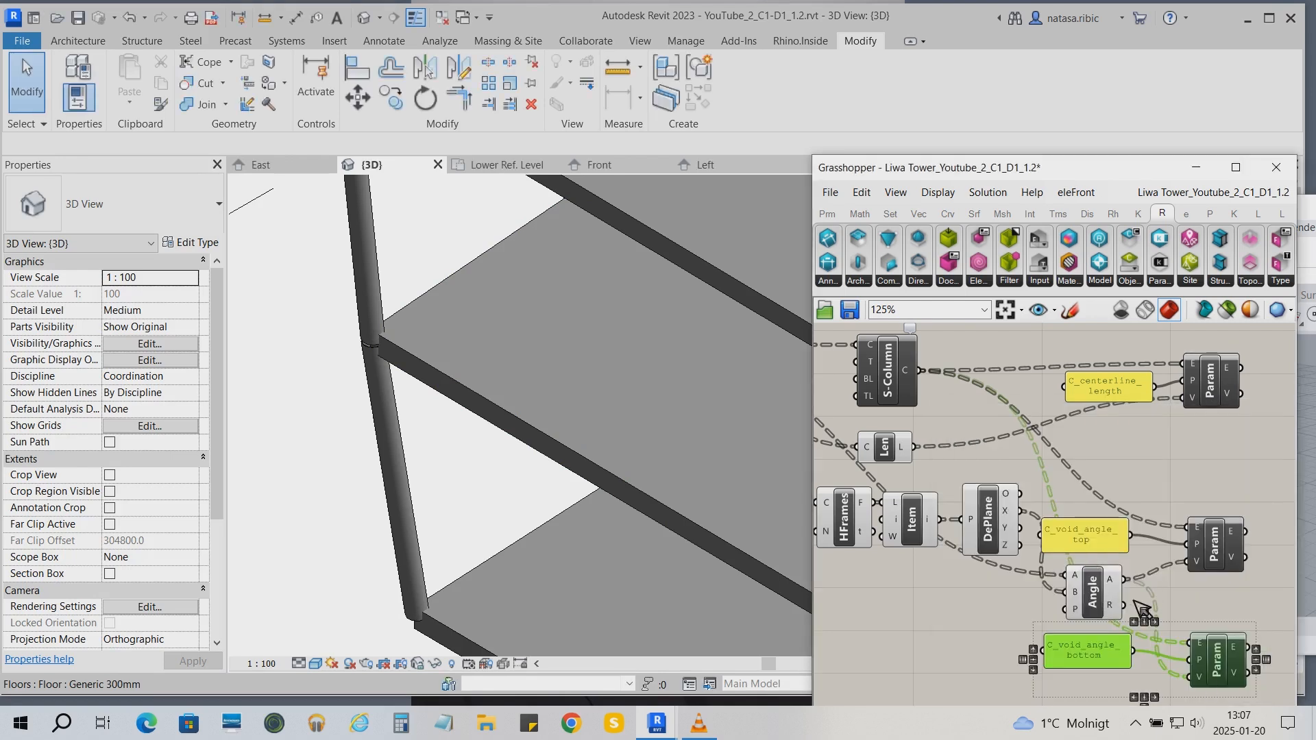
- Show the East elevation and examine the inclined column's cut ends against the floor beams
{"action": "left_click", "coordinate": [271, 165]}
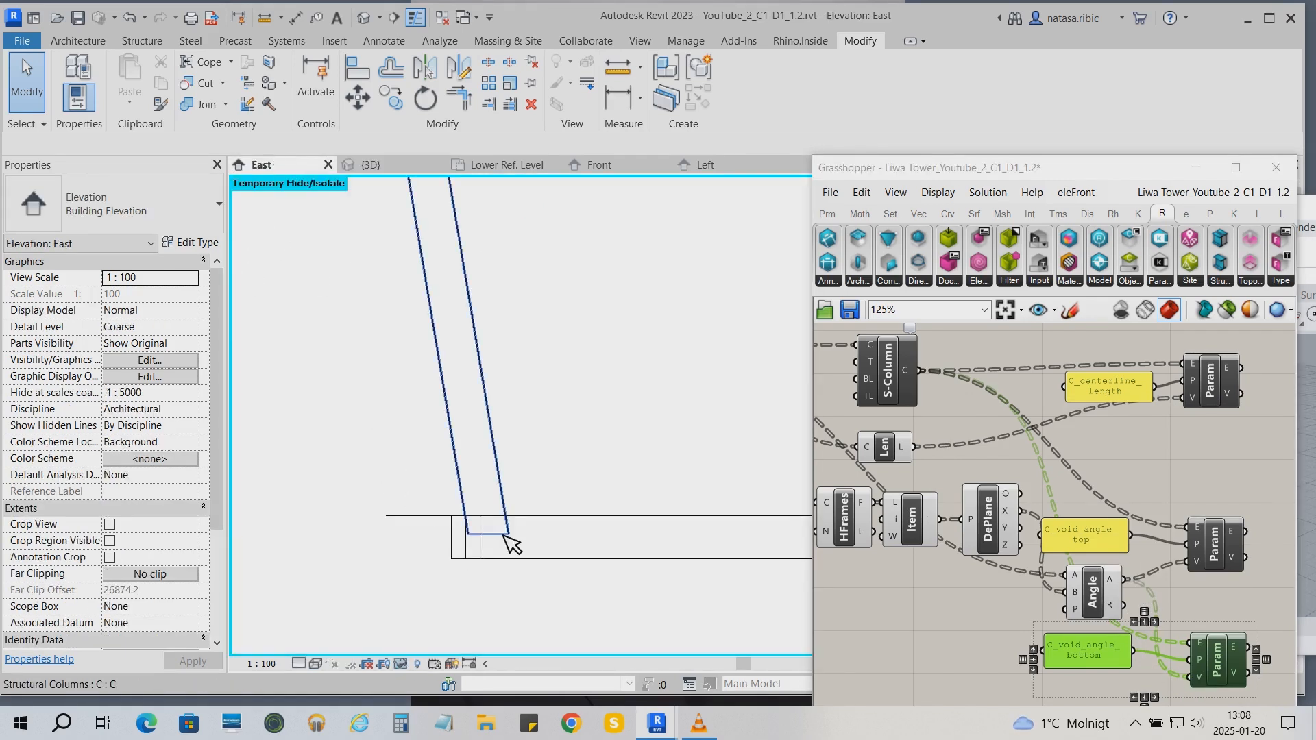
{"action": "scroll", "coordinate": [398, 534], "scroll_direction": "down", "scroll_amount": 4}
{"action": "scroll", "coordinate": [398, 532], "scroll_direction": "down", "scroll_amount": 1}
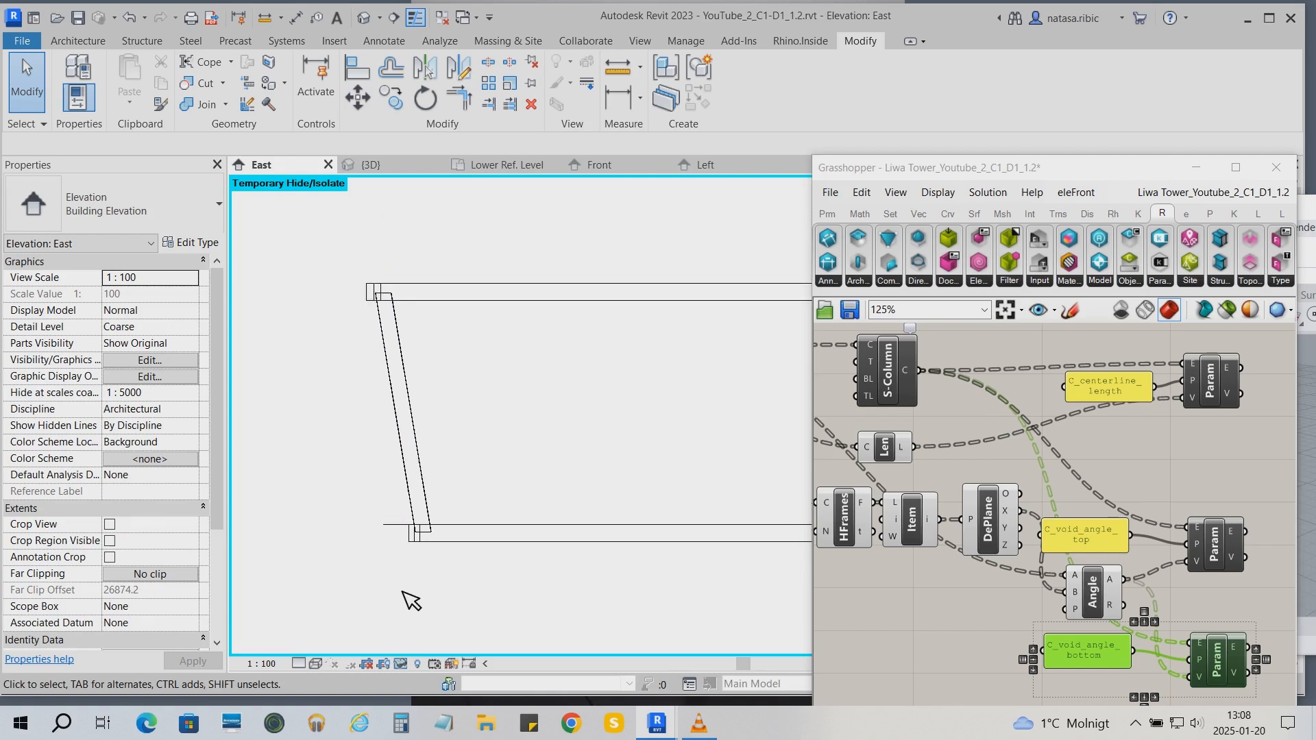
- Add an Element Parameter component to the free canvas area above the column length and angle parameters
{"action": "left_click", "coordinate": [900, 441]}
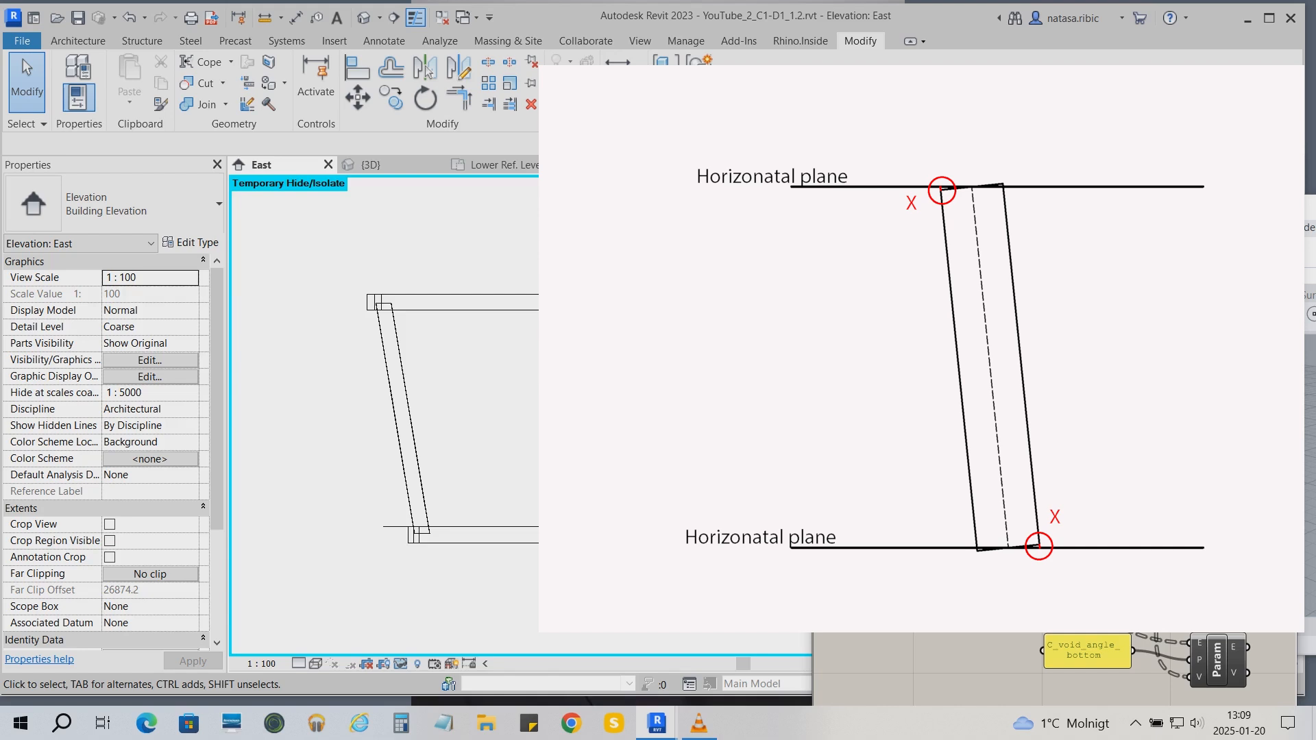
{"action": "middle_click", "coordinate": [949, 461]}
{"action": "scroll", "coordinate": [949, 462], "scroll_direction": "down", "scroll_amount": 6}
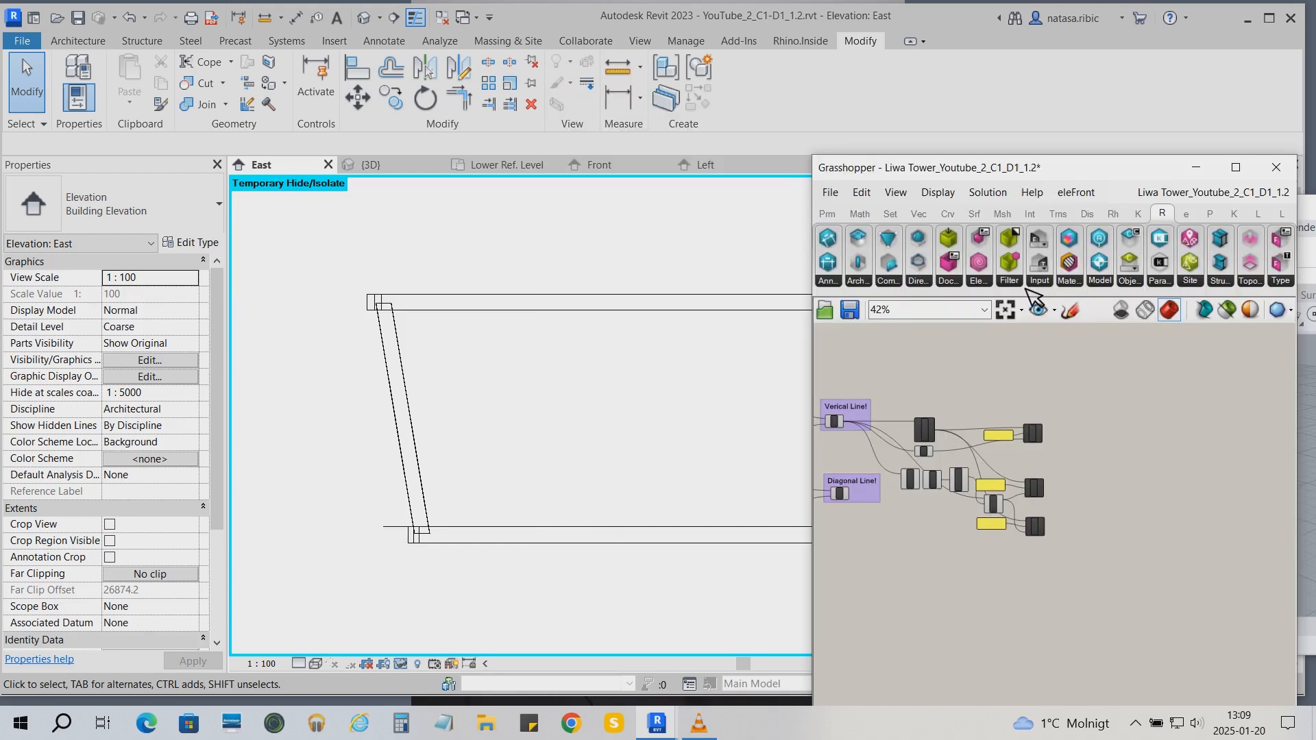
{"action": "left_click", "coordinate": [990, 280]}
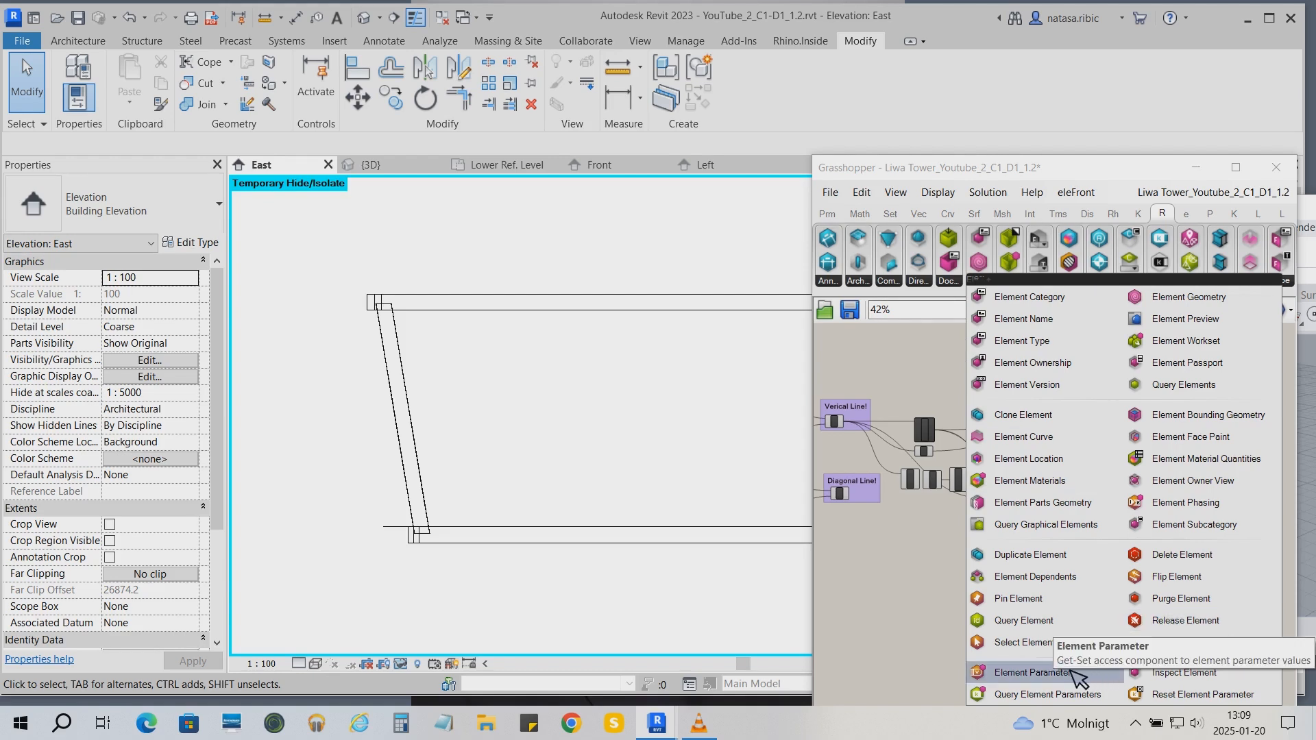
{"action": "left_click", "coordinate": [1078, 679]}
{"action": "scroll", "coordinate": [1034, 391], "scroll_direction": "up", "scroll_amount": 4}
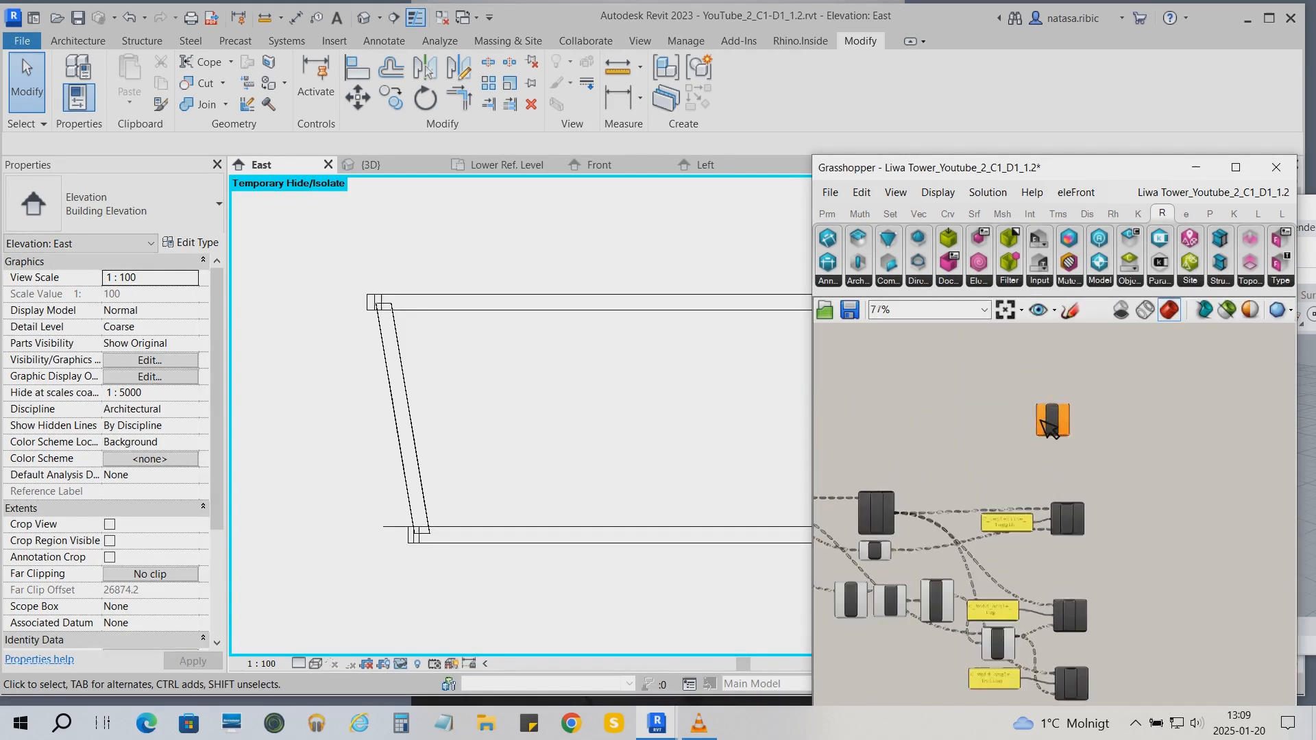
{"action": "left_click", "coordinate": [1042, 421]}
{"action": "scroll", "coordinate": [1042, 421], "scroll_direction": "up", "scroll_amount": 3}
- Add a Type parameter set to the Structural Columns type C : C and connect it to the new component's Element input
{"action": "left_click", "coordinate": [827, 213]}
{"action": "left_click", "coordinate": [1169, 281]}
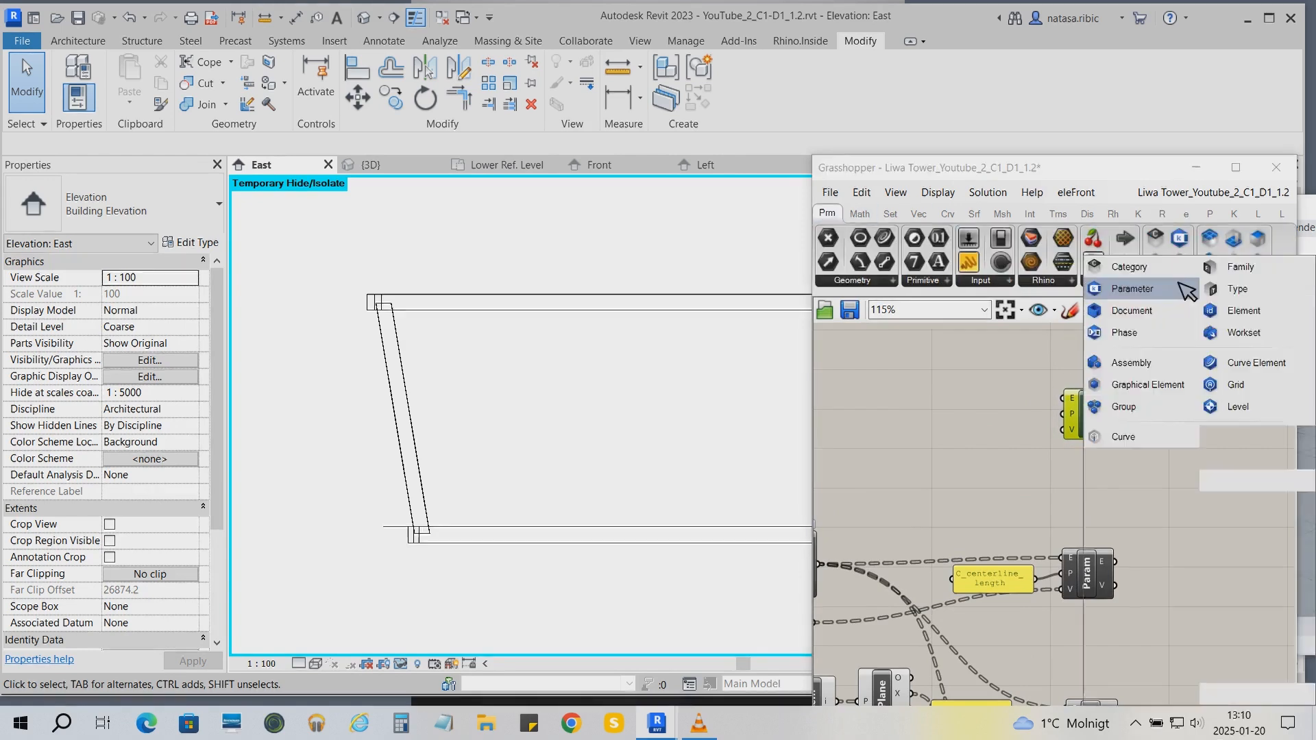
{"action": "left_click", "coordinate": [1269, 294]}
{"action": "left_click", "coordinate": [991, 404]}
{"action": "right_click", "coordinate": [994, 405]}
{"action": "left_click", "coordinate": [1092, 468]}
{"action": "left_click_drag", "start_coordinate": [1278, 601], "coordinate": [1278, 629]}
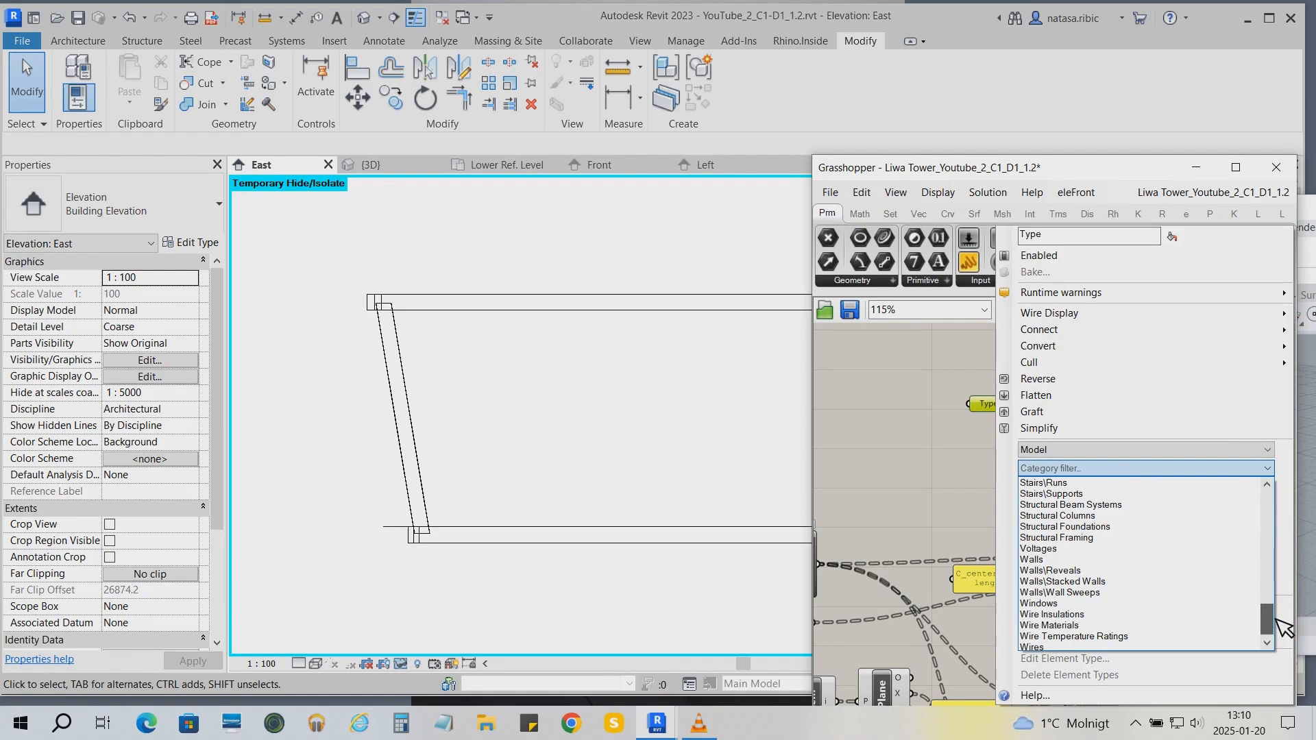
{"action": "left_click", "coordinate": [1124, 511]}
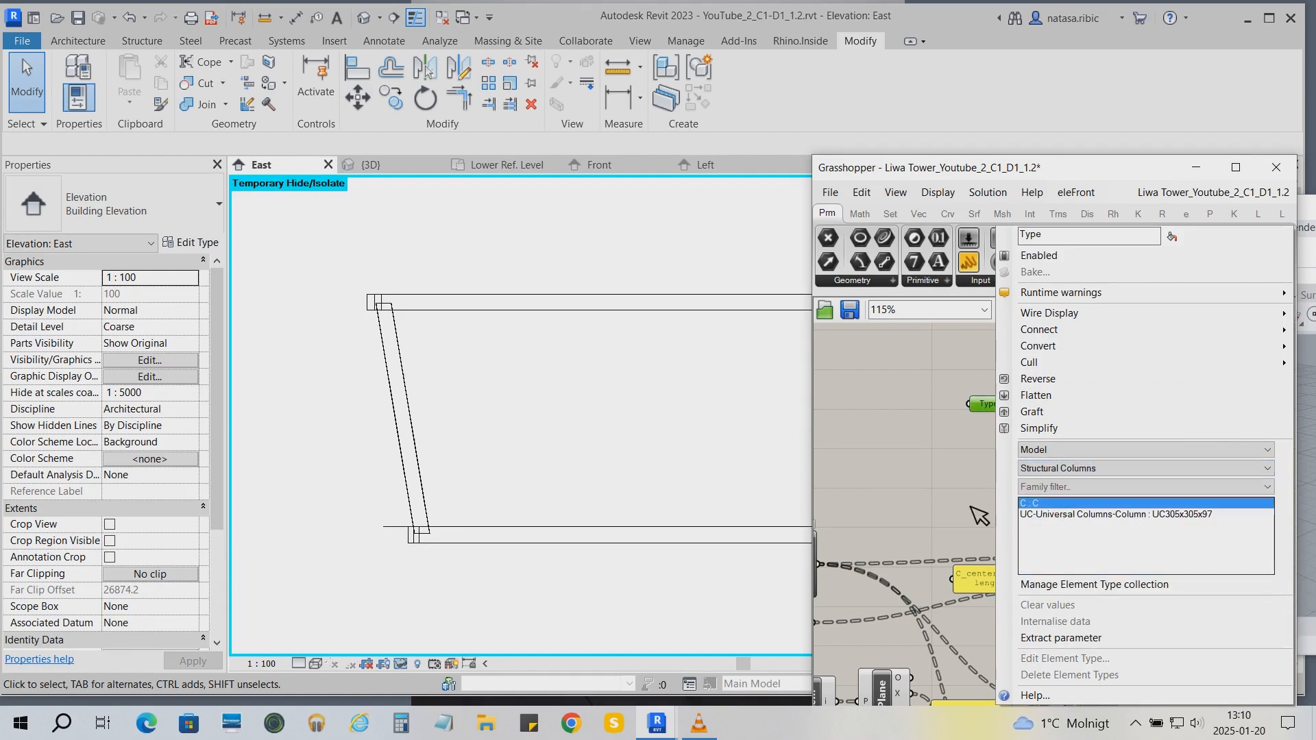
{"action": "left_click", "coordinate": [944, 458]}
{"action": "left_click_drag", "start_coordinate": [1004, 407], "coordinate": [1023, 399]}
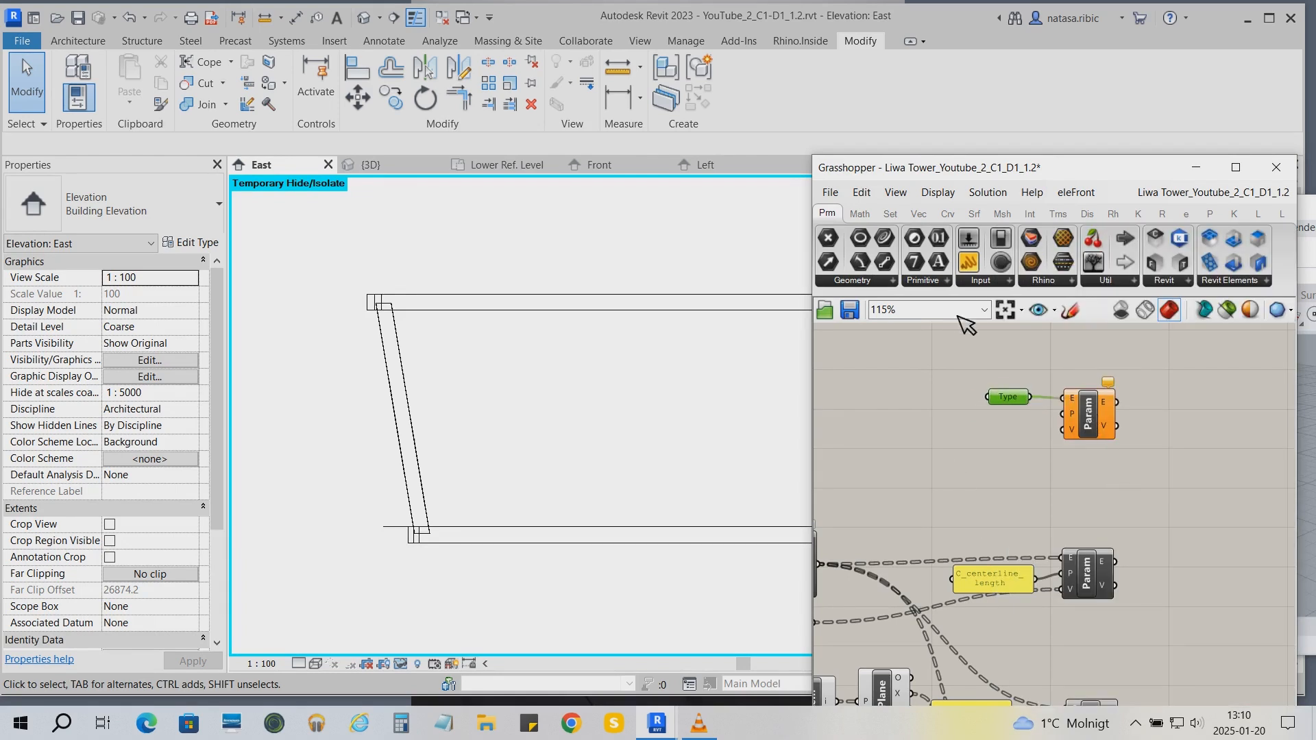
- Add a text panel reading Diameter and connect it to the new Element Parameter component's P input
{"action": "left_click", "coordinate": [962, 413]}
{"action": "double_click", "coordinate": [954, 424]}
{"action": "type", "text": "Diameter"}
{"action": "left_click", "coordinate": [981, 487]}
{"action": "mouse_move", "coordinate": [984, 436]}
{"action": "left_mouse_down"}
{"action": "mouse_move", "coordinate": [957, 415]}
{"action": "mouse_move", "coordinate": [988, 444]}
{"action": "mouse_move", "coordinate": [1008, 430]}
{"action": "left_mouse_up"}
{"action": "left_click_drag", "start_coordinate": [1034, 429], "coordinate": [1064, 414]}
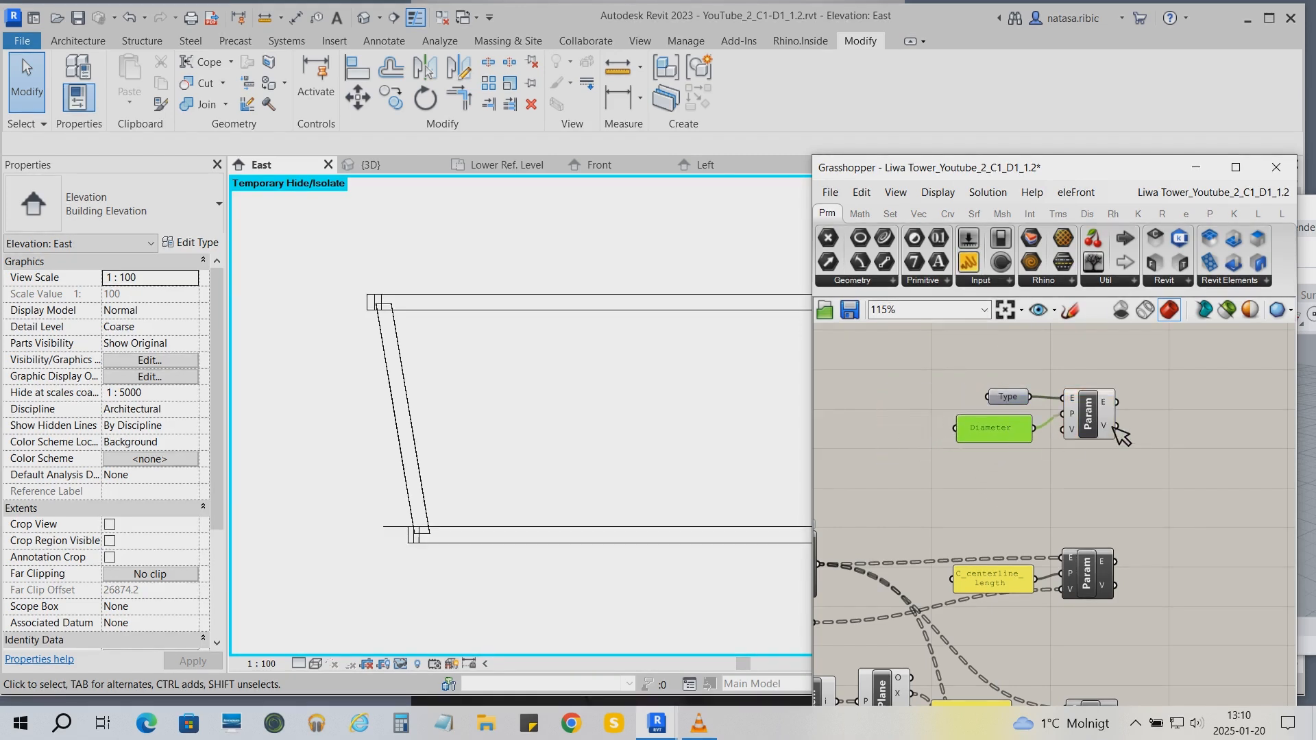
- Move the Type parameter, Diameter panel and their Param component together to free space for further components
{"action": "mouse_move", "coordinate": [1114, 427]}
{"action": "left_click_drag", "start_coordinate": [1155, 486], "coordinate": [955, 370]}
{"action": "left_click_drag", "start_coordinate": [1100, 431], "coordinate": [1011, 407]}
{"action": "left_click", "coordinate": [1030, 456]}
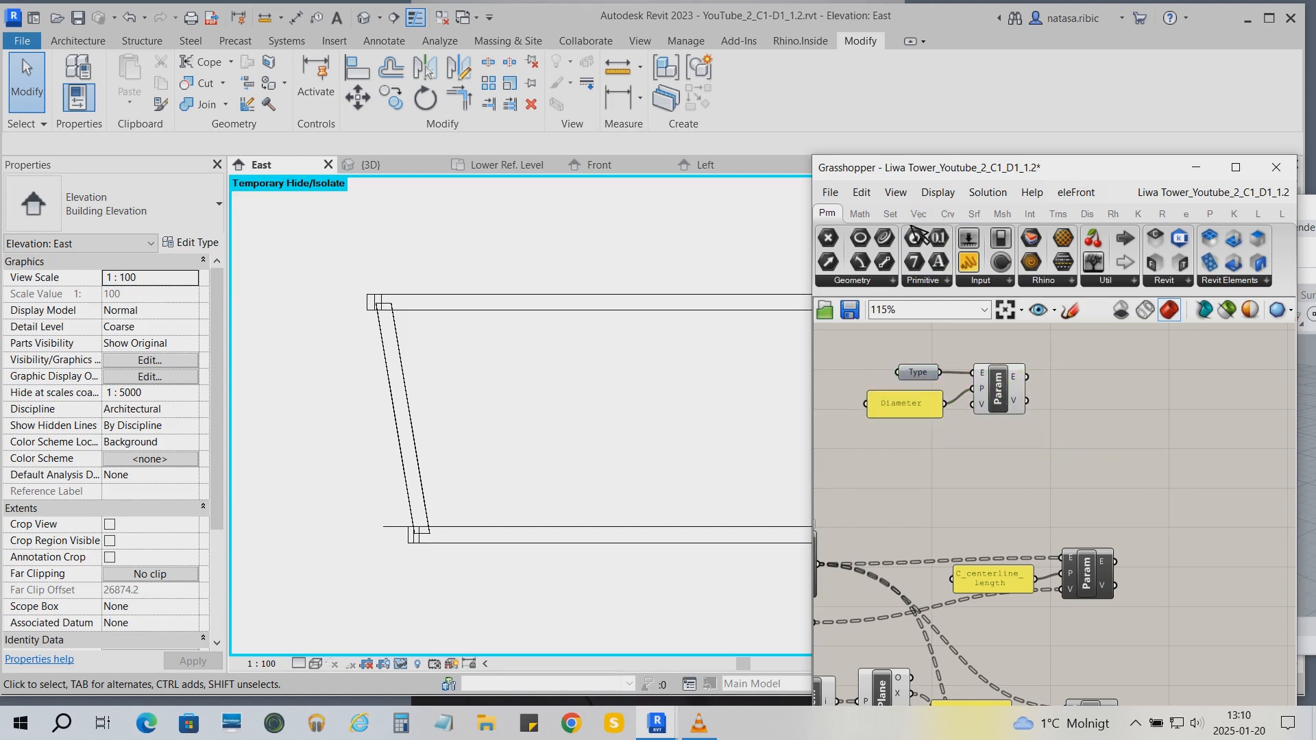
- Add a Division component that divides the Diameter parameter's value by a panel containing 2
{"action": "left_click", "coordinate": [862, 214]}
{"action": "left_click_drag", "start_coordinate": [945, 239], "coordinate": [1076, 397]}
{"action": "left_click", "coordinate": [1104, 410]}
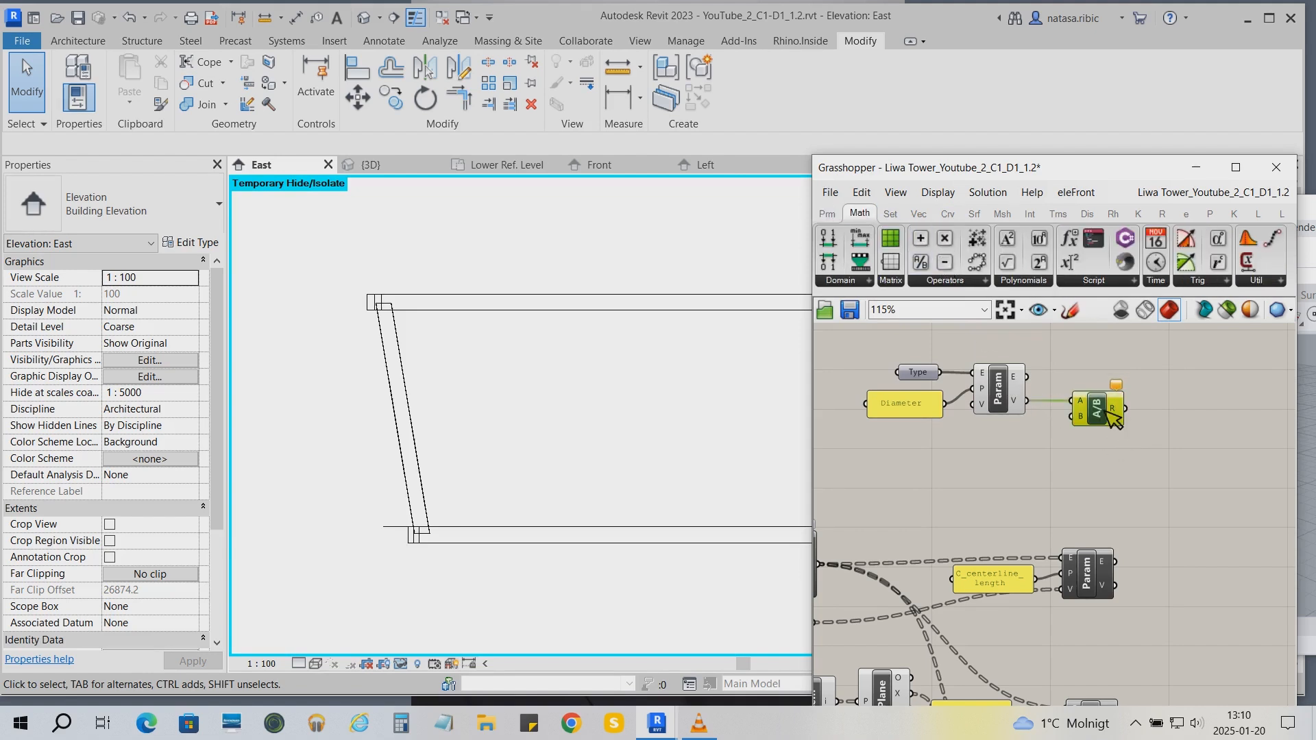
{"action": "left_click", "coordinate": [828, 214]}
{"action": "left_click_drag", "start_coordinate": [968, 262], "coordinate": [980, 438]}
{"action": "type", "text": "2"}
{"action": "left_click", "coordinate": [1127, 522]}
{"action": "left_click_drag", "start_coordinate": [1047, 497], "coordinate": [1078, 417]}
{"action": "left_click_drag", "start_coordinate": [974, 430], "coordinate": [1033, 428]}
{"action": "mouse_move", "coordinate": [1126, 409]}
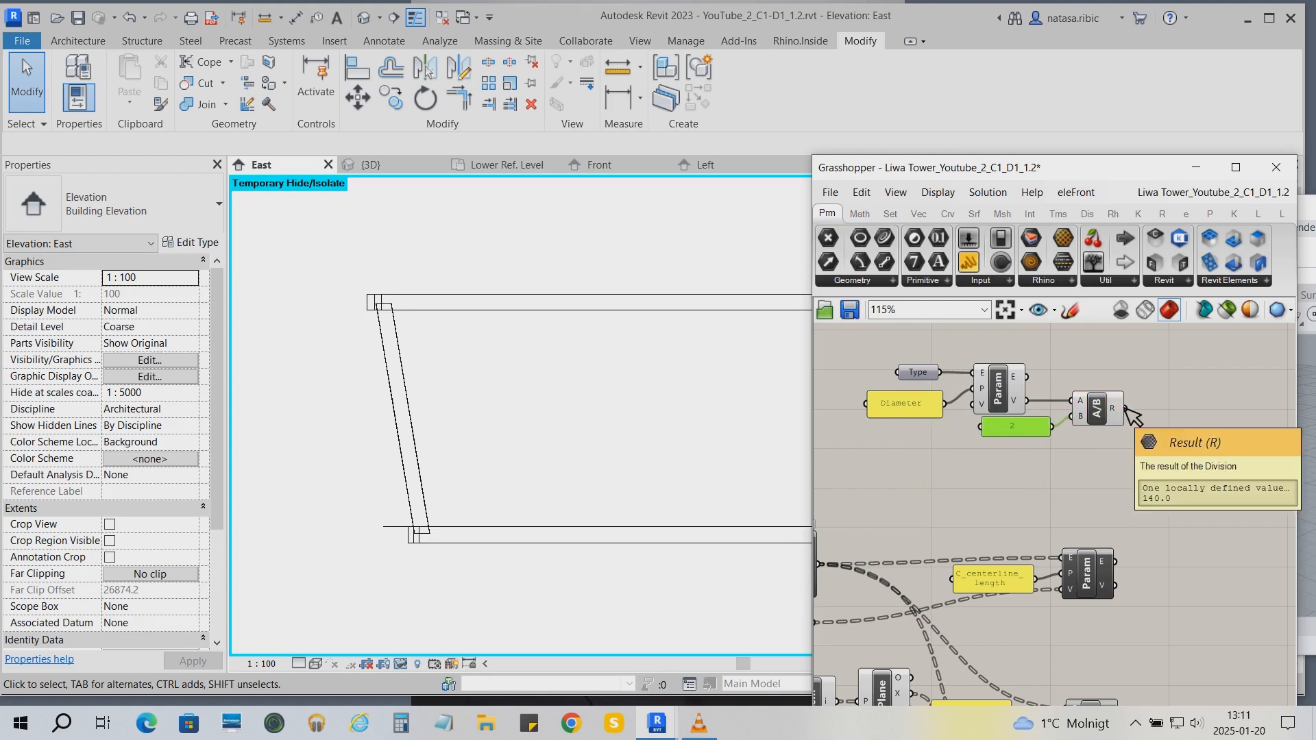
- Add a Right Trigonometry component and connect the division result to its P input
{"action": "scroll", "coordinate": [993, 487], "scroll_direction": "down", "scroll_amount": 1}
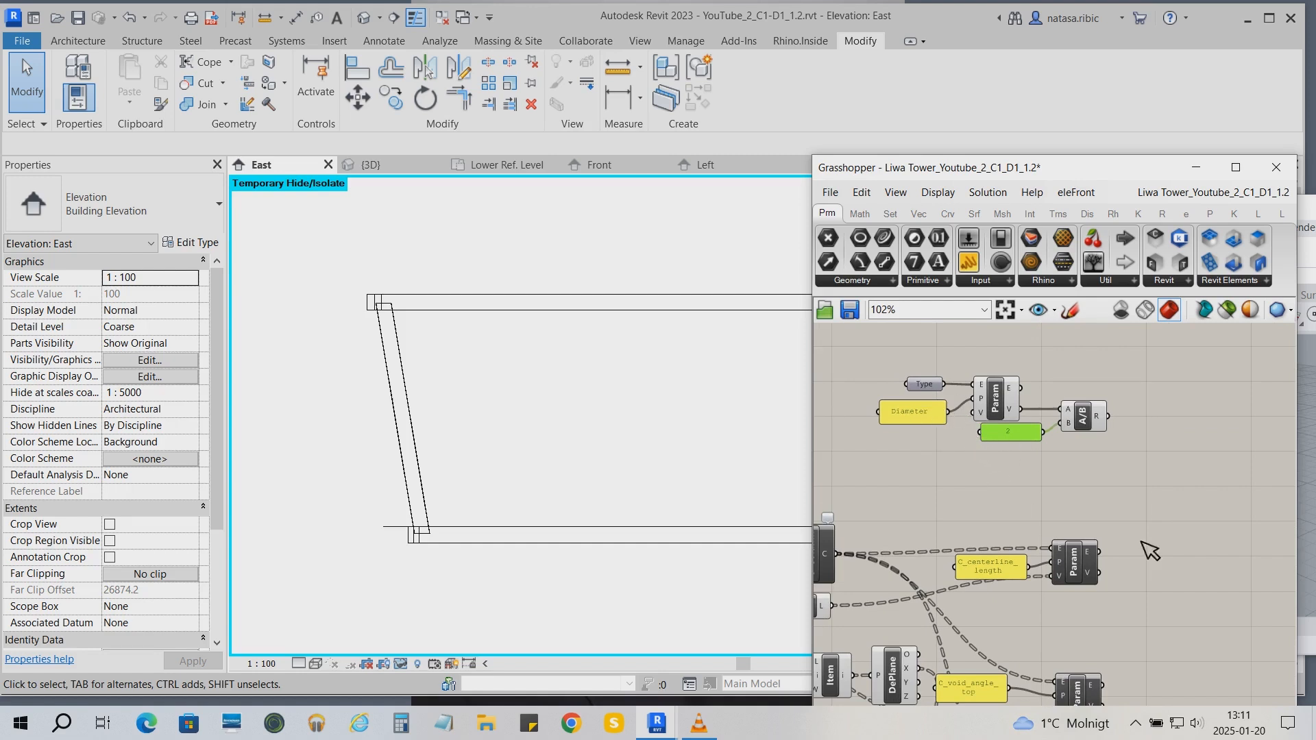
{"action": "right_click_drag", "start_coordinate": [1154, 468], "coordinate": [1090, 478]}
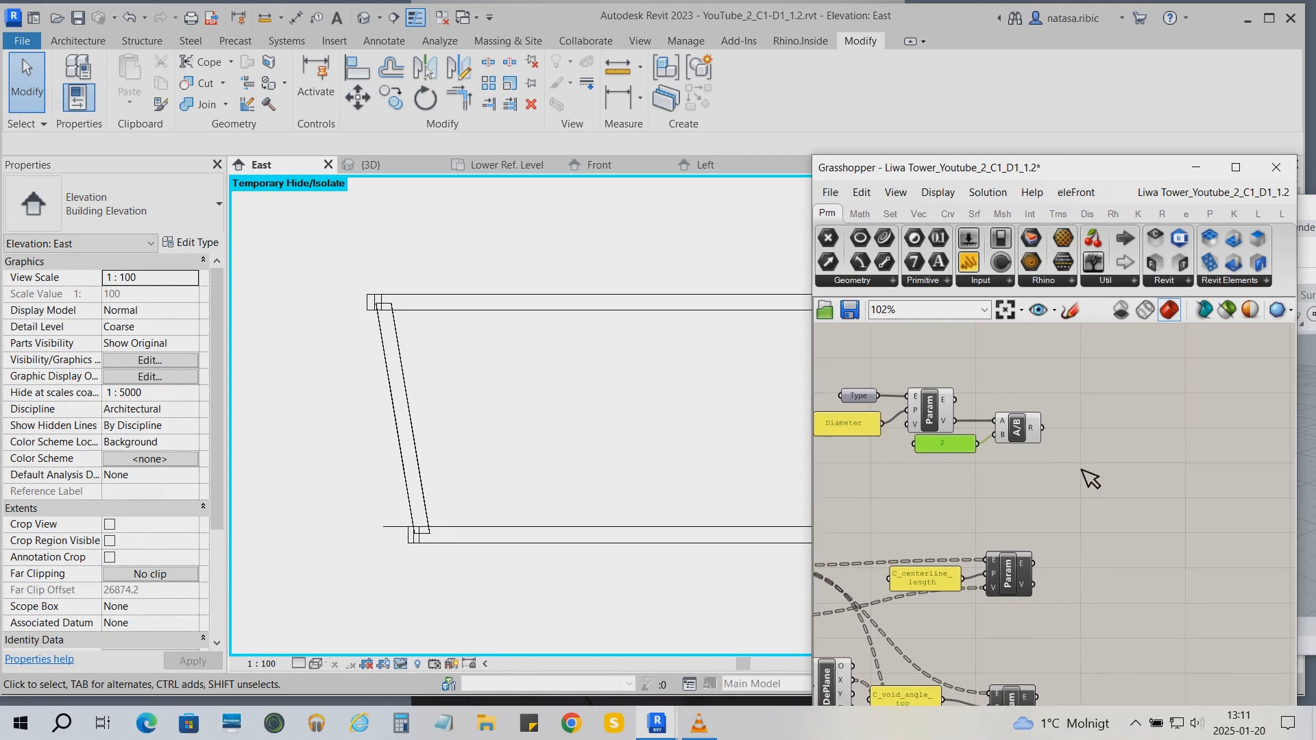
{"action": "left_click", "coordinate": [863, 214]}
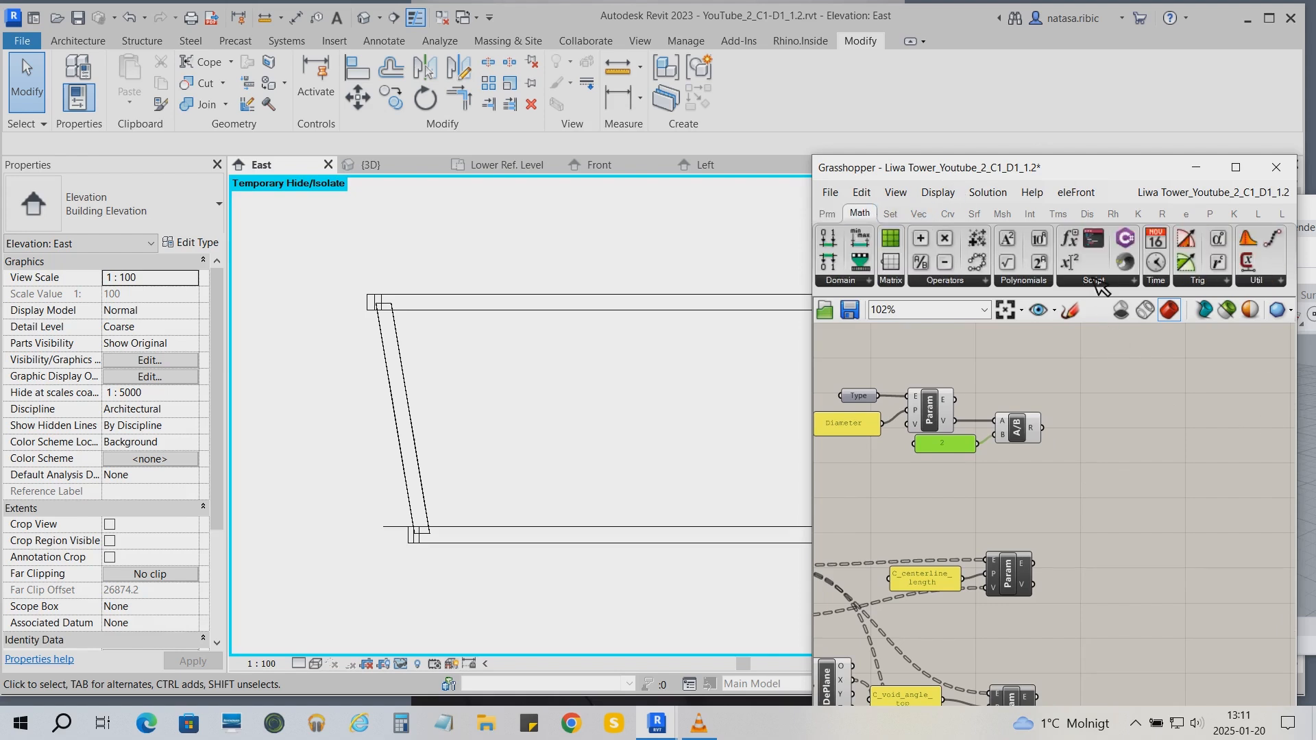
{"action": "left_click", "coordinate": [1210, 281]}
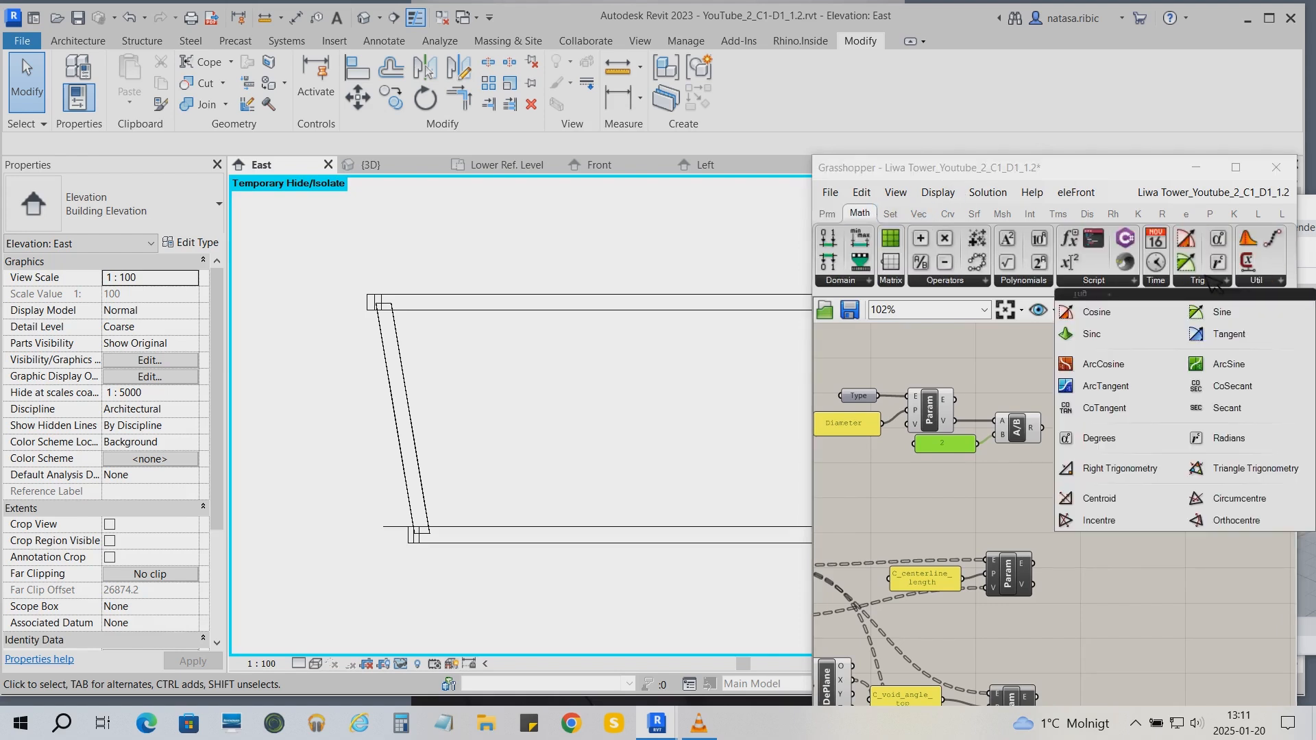
{"action": "left_click", "coordinate": [1133, 469]}
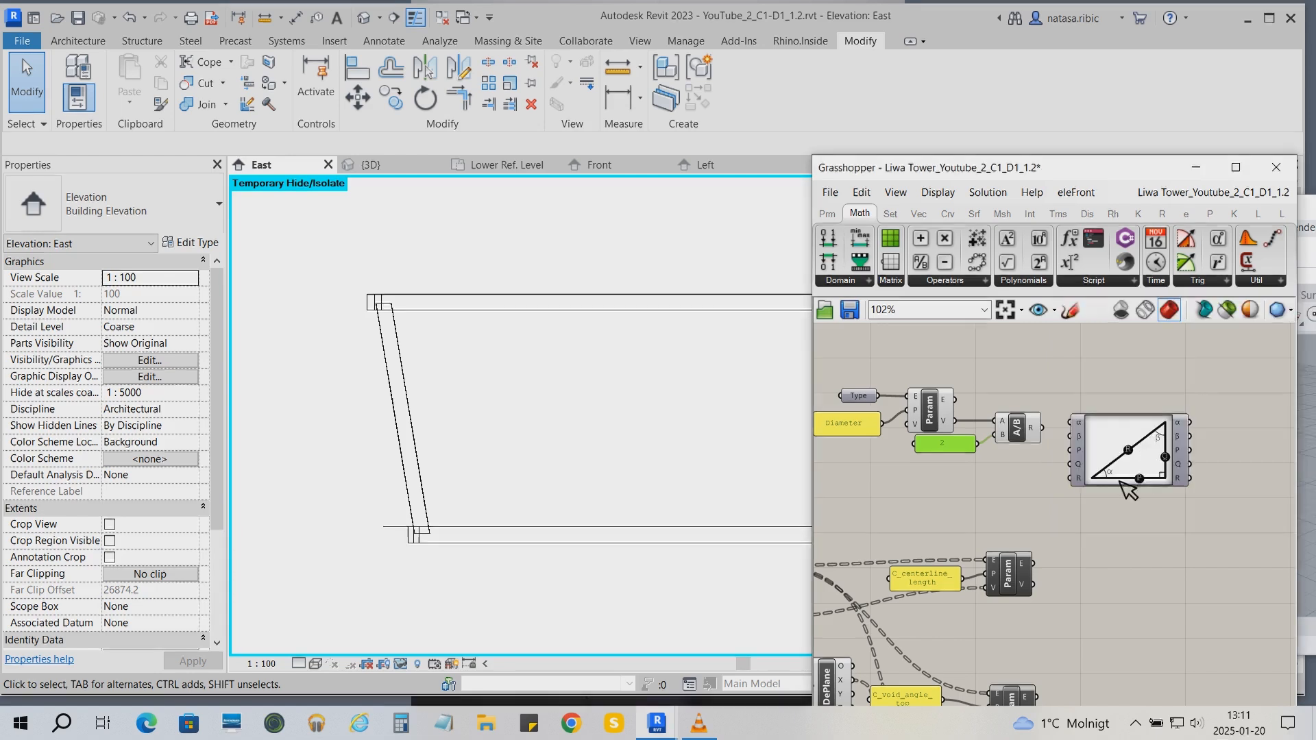
{"action": "scroll", "coordinate": [1138, 507], "scroll_direction": "up", "scroll_amount": 3}
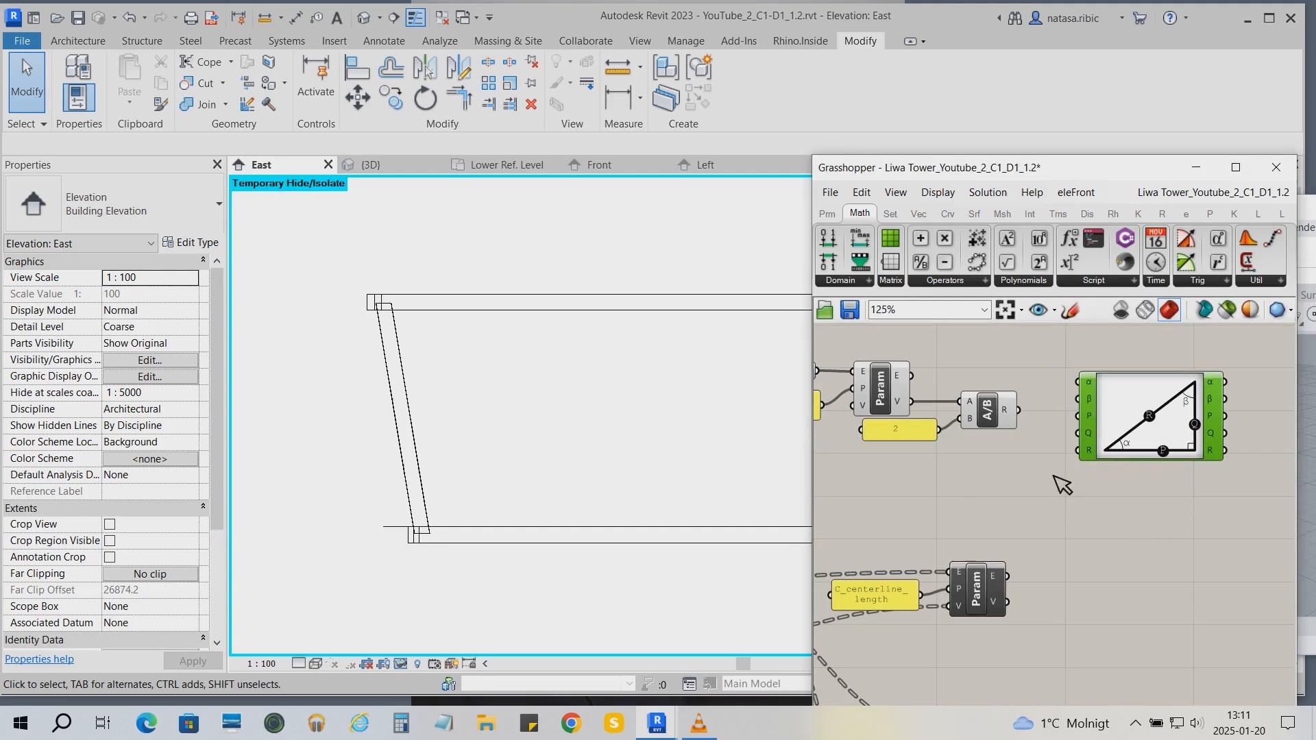
{"action": "left_click_drag", "start_coordinate": [1018, 410], "coordinate": [1154, 426]}
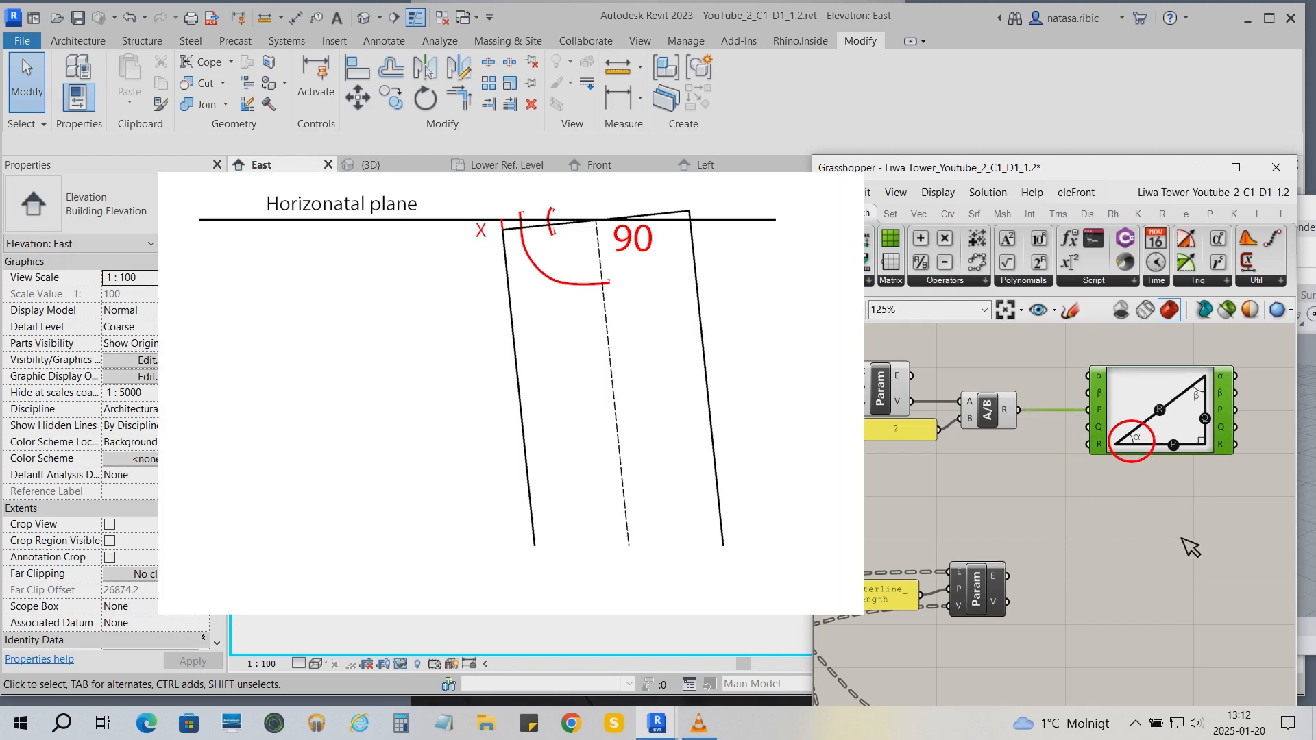
- Examine the Angle component and its wiring to the void angle parameters
{"action": "right_click_drag", "start_coordinate": [1123, 547], "coordinate": [1137, 544]}
{"action": "right_click_drag", "start_coordinate": [1083, 499], "coordinate": [1191, 468]}
{"action": "middle_click", "coordinate": [1191, 468]}
{"action": "scroll", "coordinate": [1192, 467], "scroll_direction": "down", "scroll_amount": 3}
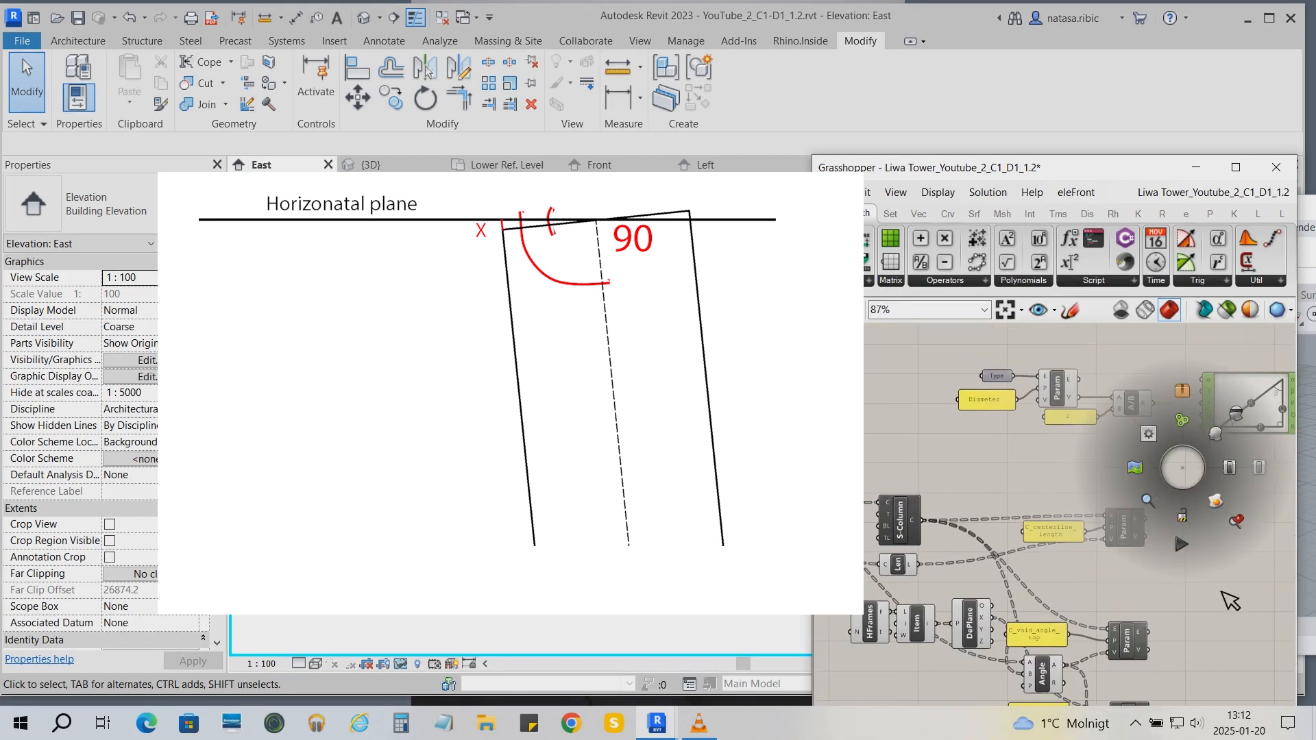
{"action": "right_click_drag", "start_coordinate": [1233, 619], "coordinate": [1258, 592]}
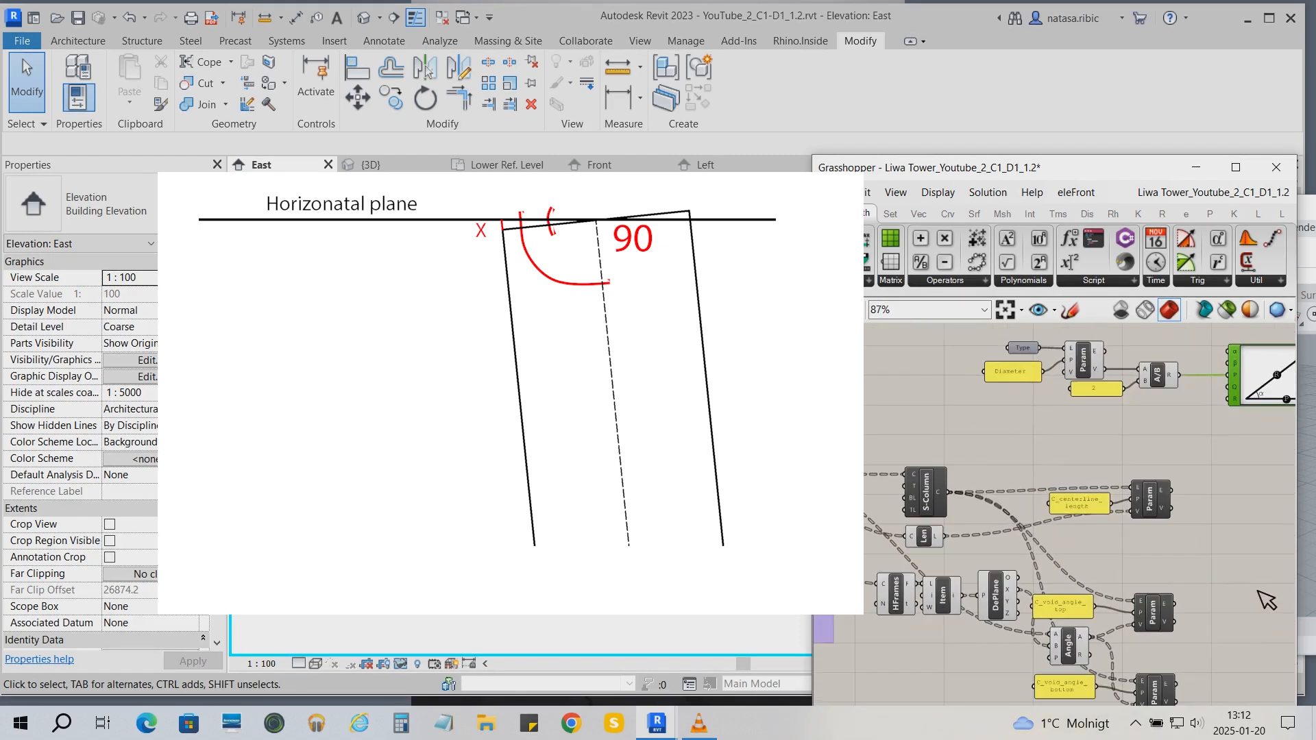
{"action": "left_click", "coordinate": [1085, 650]}
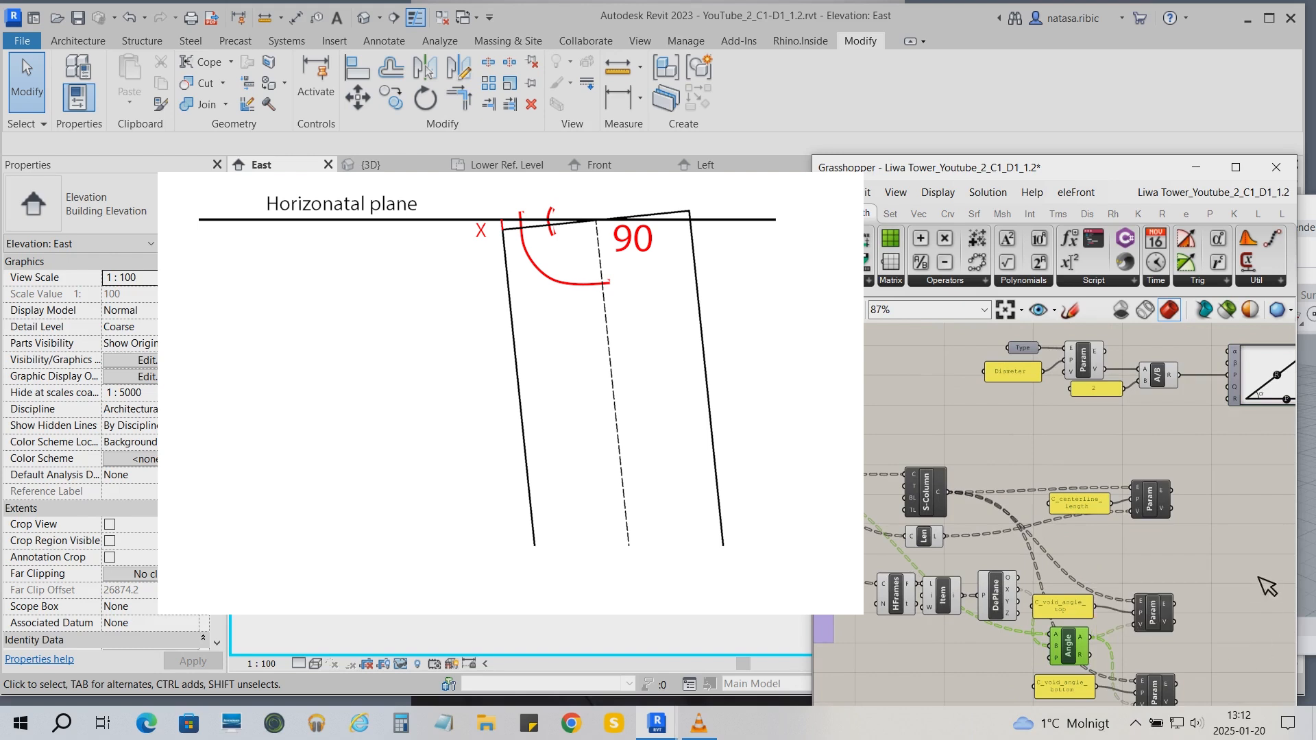
{"action": "right_click_drag", "start_coordinate": [1255, 490], "coordinate": [1171, 512]}
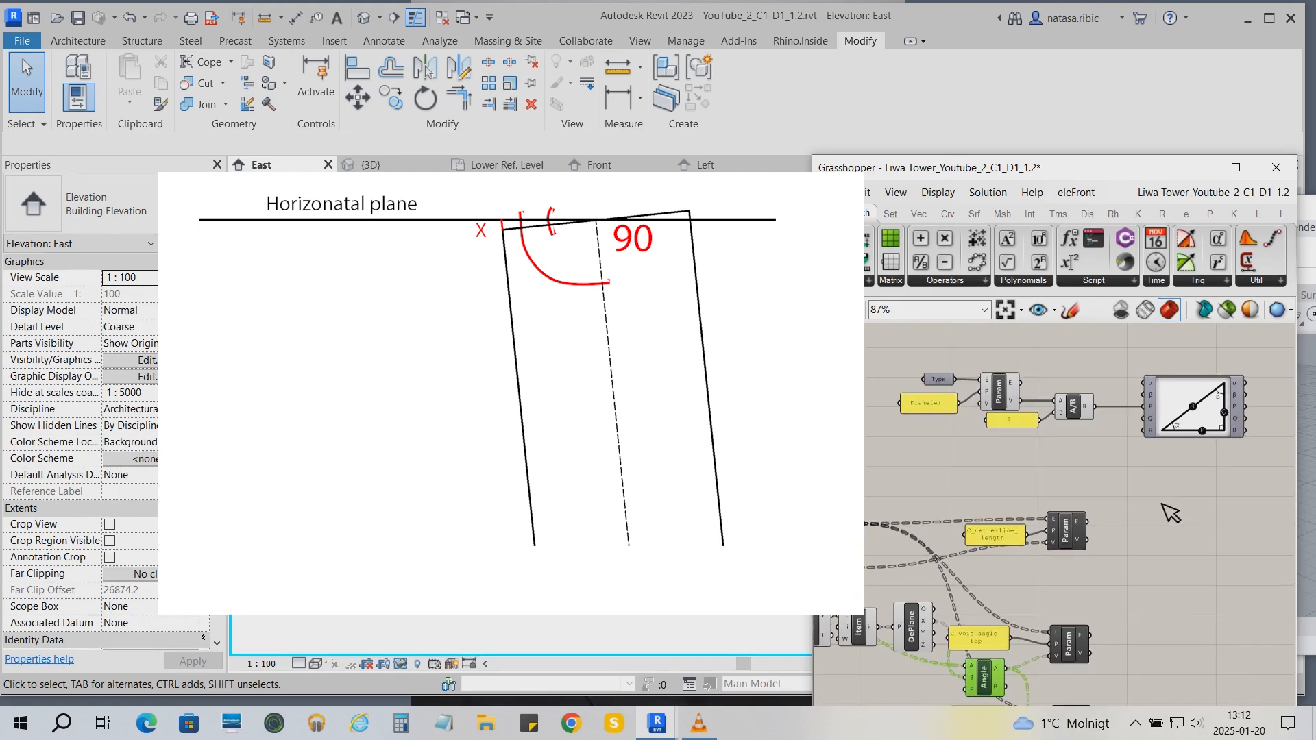
- Add a Number parameter below the Division component and feed it from the Angle component's output
{"action": "left_click", "coordinate": [828, 213]}
{"action": "left_click", "coordinate": [896, 282]}
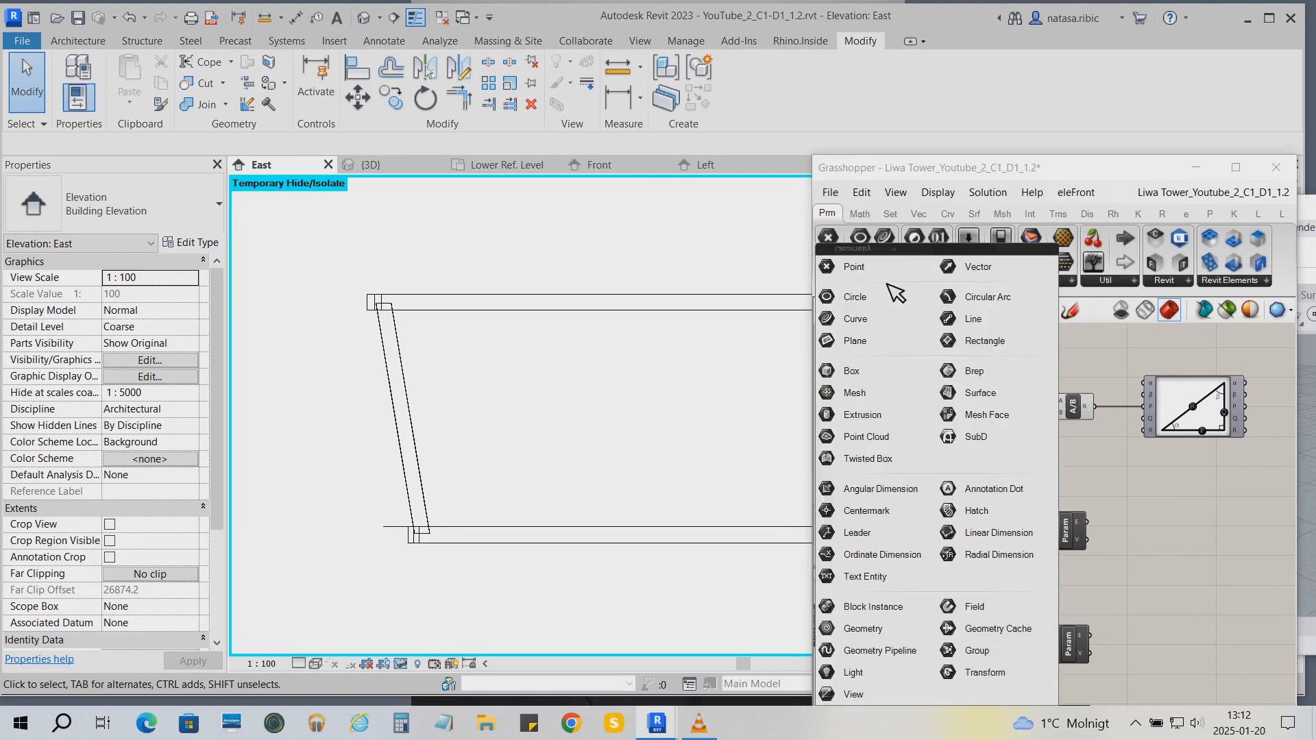
{"action": "left_click", "coordinate": [948, 281]}
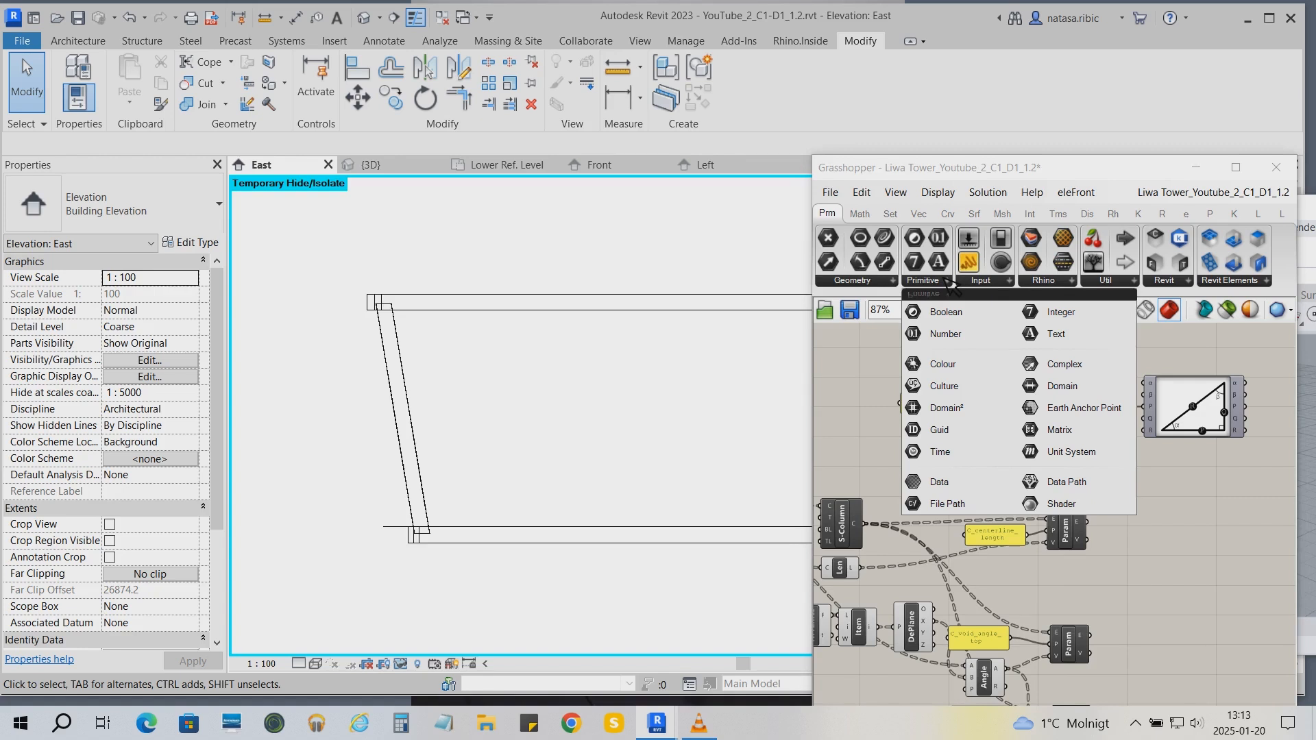
{"action": "left_click_drag", "start_coordinate": [946, 334], "coordinate": [1084, 439]}
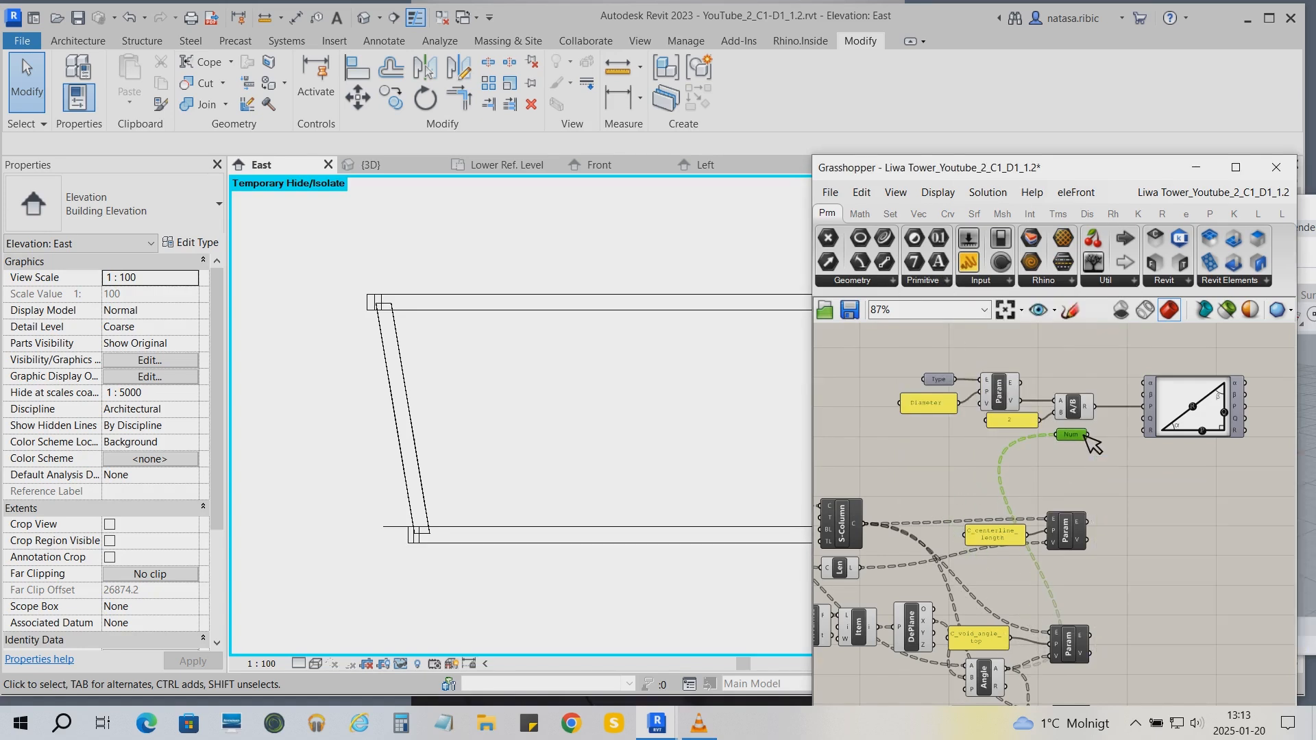
- Rename the new Number parameter as Angle and move it above the Diameter division
{"action": "right_click", "coordinate": [1076, 430]}
{"action": "type", "text": "Angle"}
{"action": "left_click", "coordinate": [985, 454]}
{"action": "left_click_drag", "start_coordinate": [1079, 435], "coordinate": [1081, 454]}
{"action": "right_click_drag", "start_coordinate": [1200, 498], "coordinate": [1153, 521]}
{"action": "left_click_drag", "start_coordinate": [1041, 476], "coordinate": [1041, 363]}
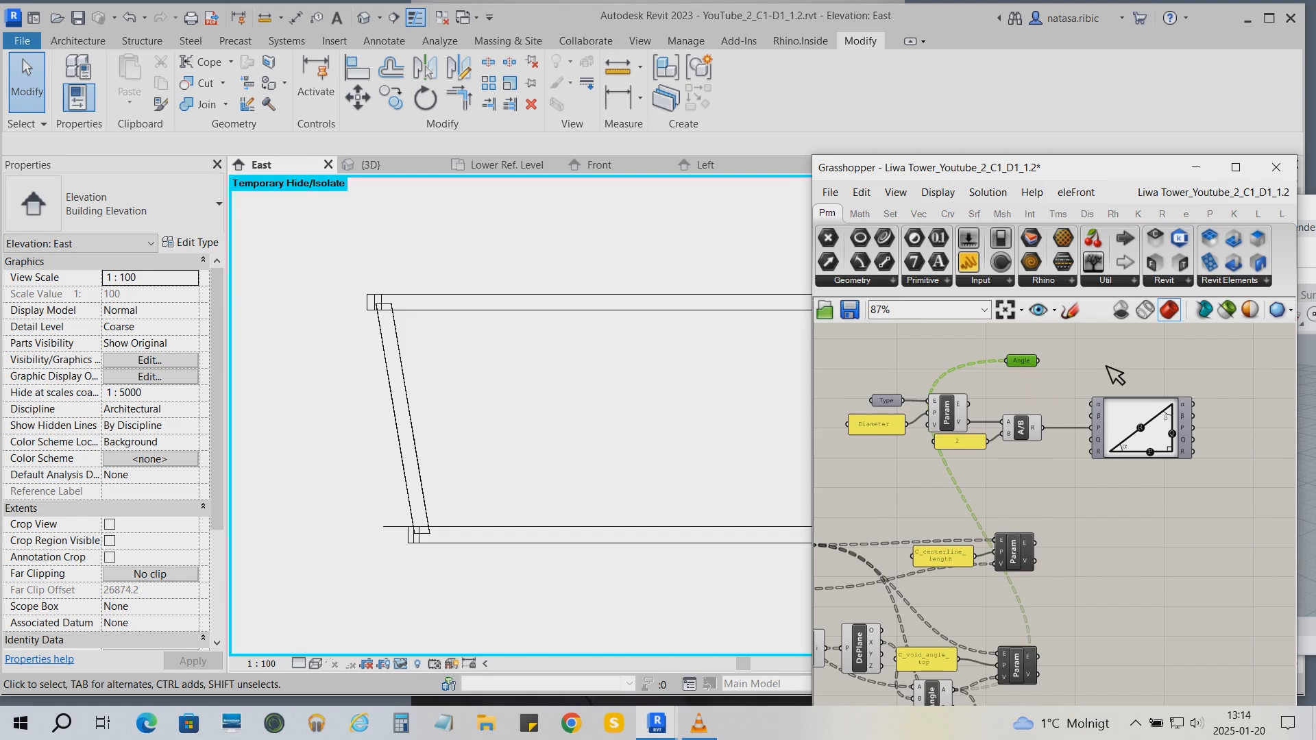
- Add a Pi component and place it above and beside the Angle parameter
{"action": "left_click", "coordinate": [860, 214]}
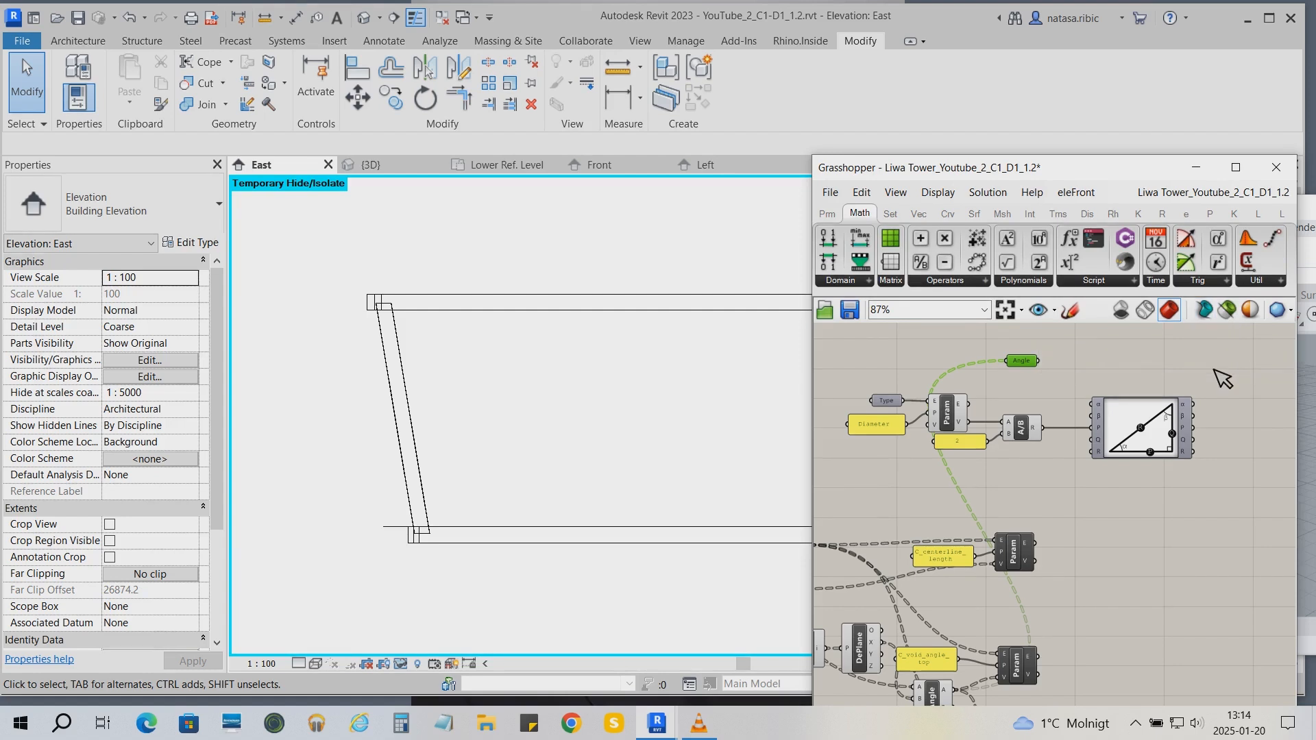
{"action": "left_click", "coordinate": [1265, 281]}
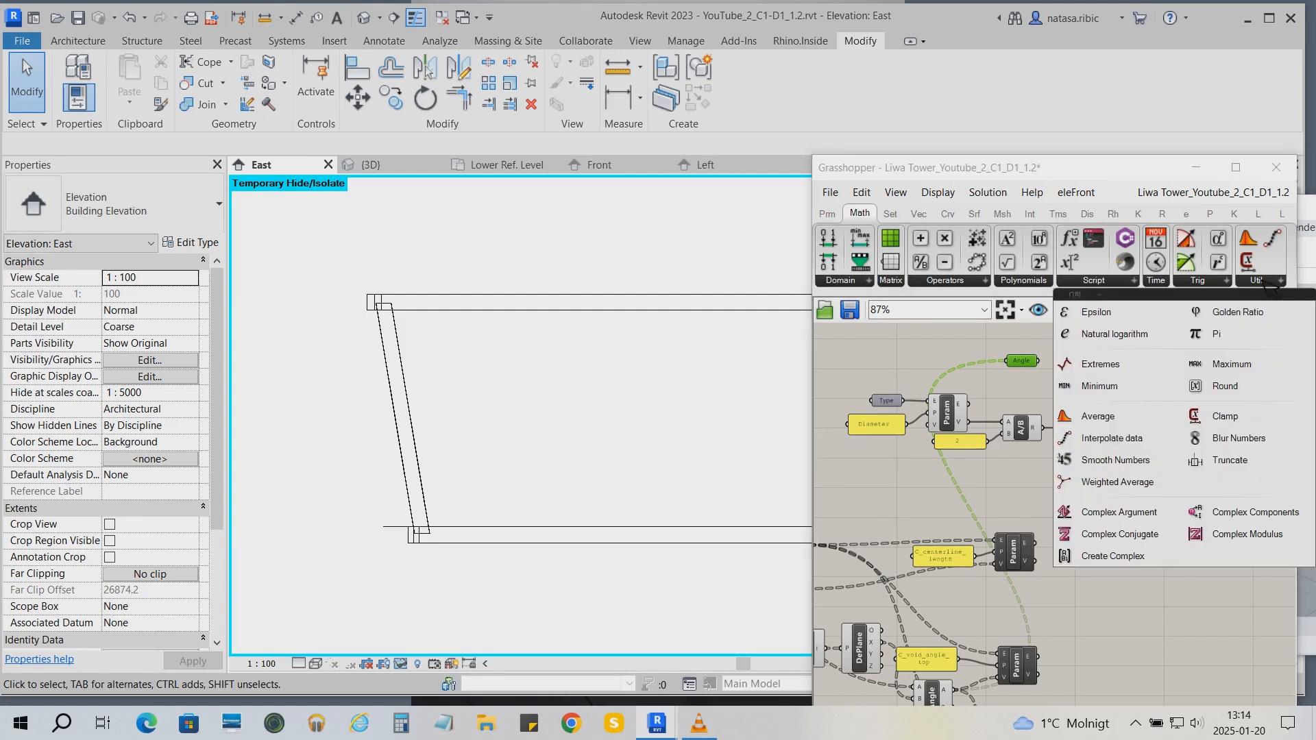
{"action": "left_click", "coordinate": [1263, 336]}
{"action": "left_click", "coordinate": [1031, 334]}
{"action": "left_click_drag", "start_coordinate": [1039, 336], "coordinate": [1031, 335]}
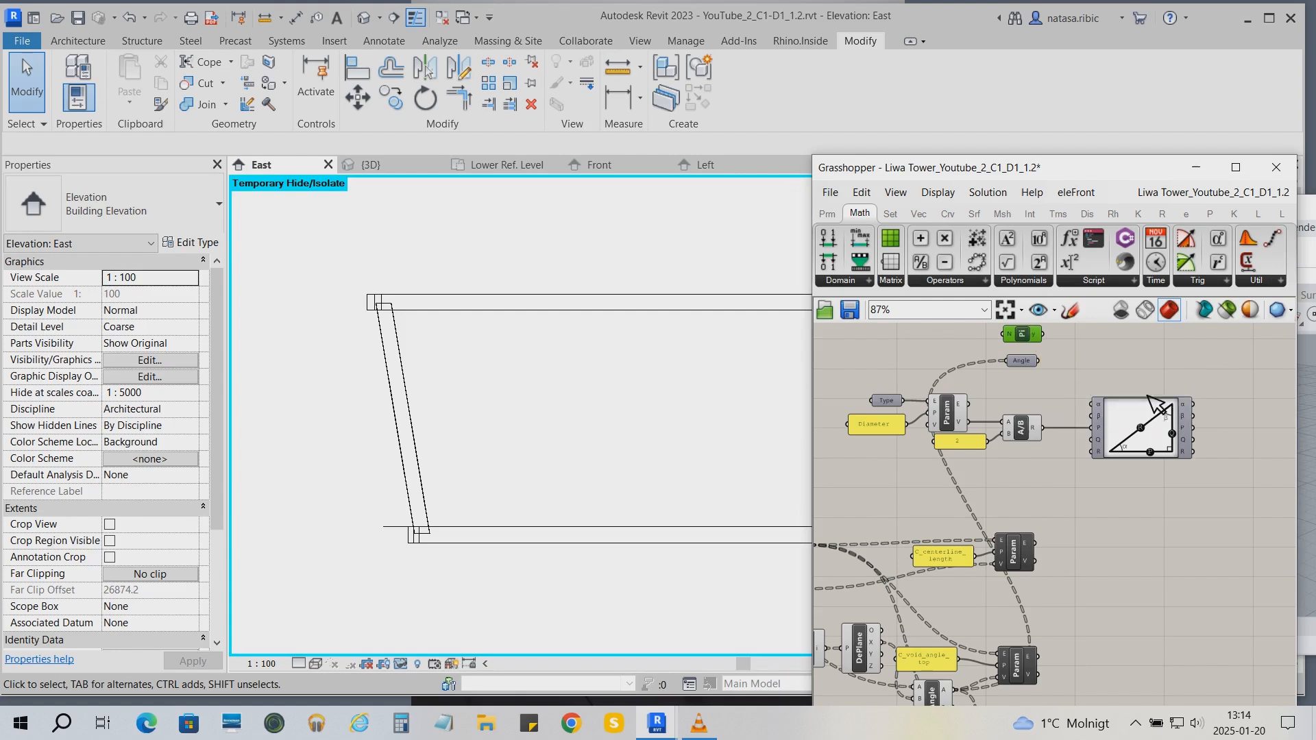
{"action": "left_click_drag", "start_coordinate": [1042, 344], "coordinate": [1097, 351]}
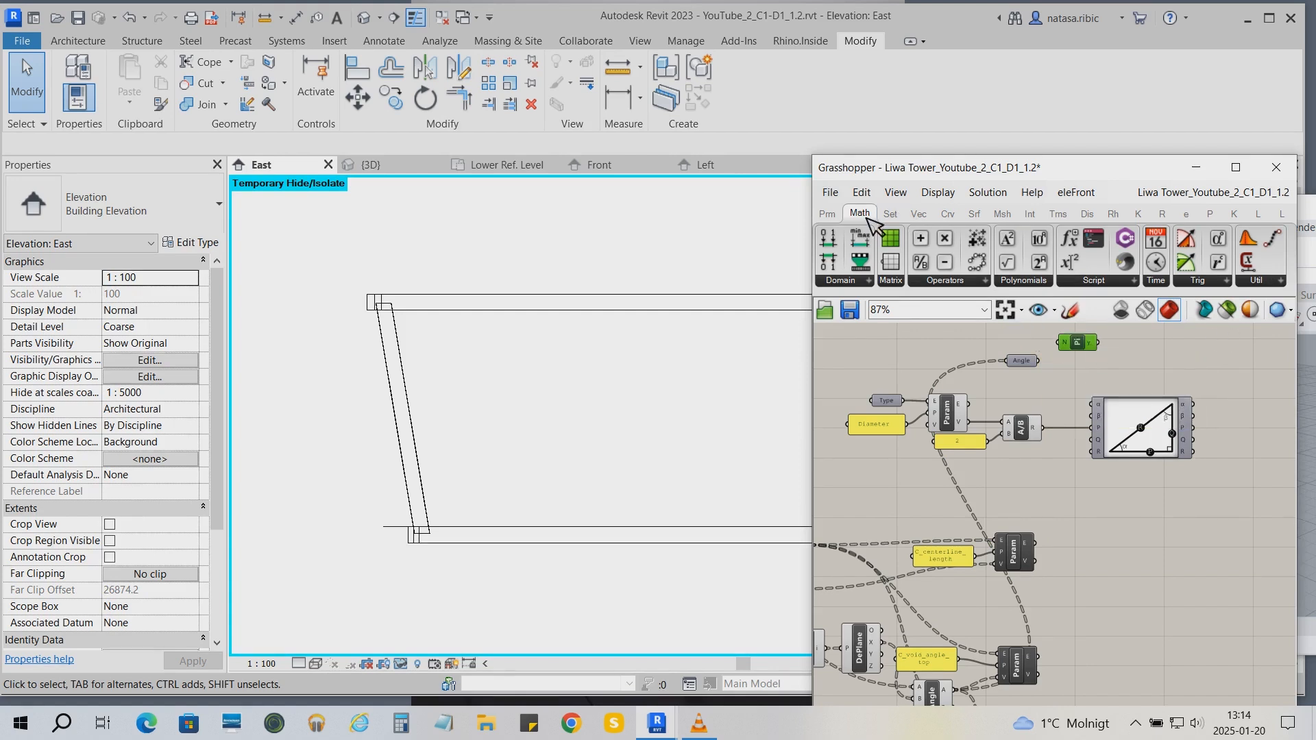
- Add a Division component that divides Pi by a copy of the panel containing 2
{"action": "left_click", "coordinate": [921, 263]}
{"action": "left_click", "coordinate": [1194, 357]}
{"action": "left_click_drag", "start_coordinate": [1099, 342], "coordinate": [1177, 349]}
{"action": "left_click", "coordinate": [976, 444]}
{"action": "scroll", "coordinate": [1127, 394], "scroll_direction": "up", "scroll_amount": 1}
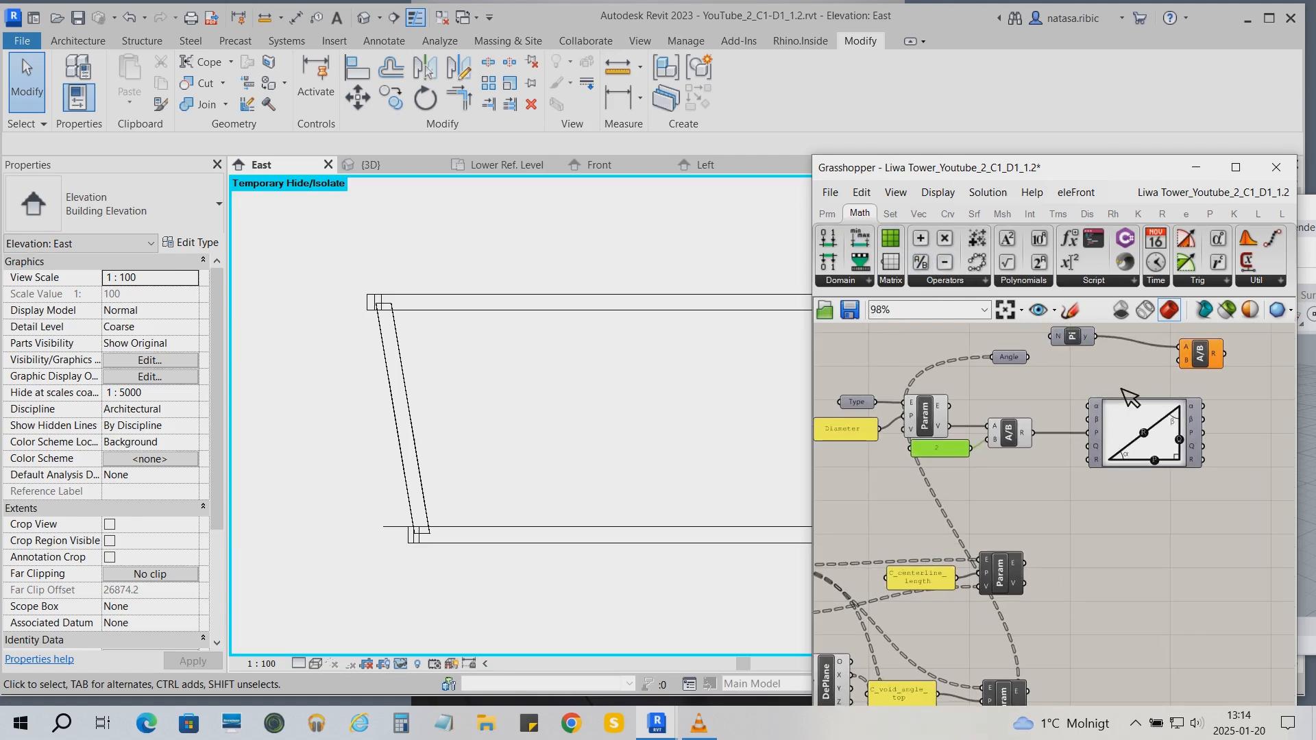
{"action": "left_click", "coordinate": [1124, 392]}
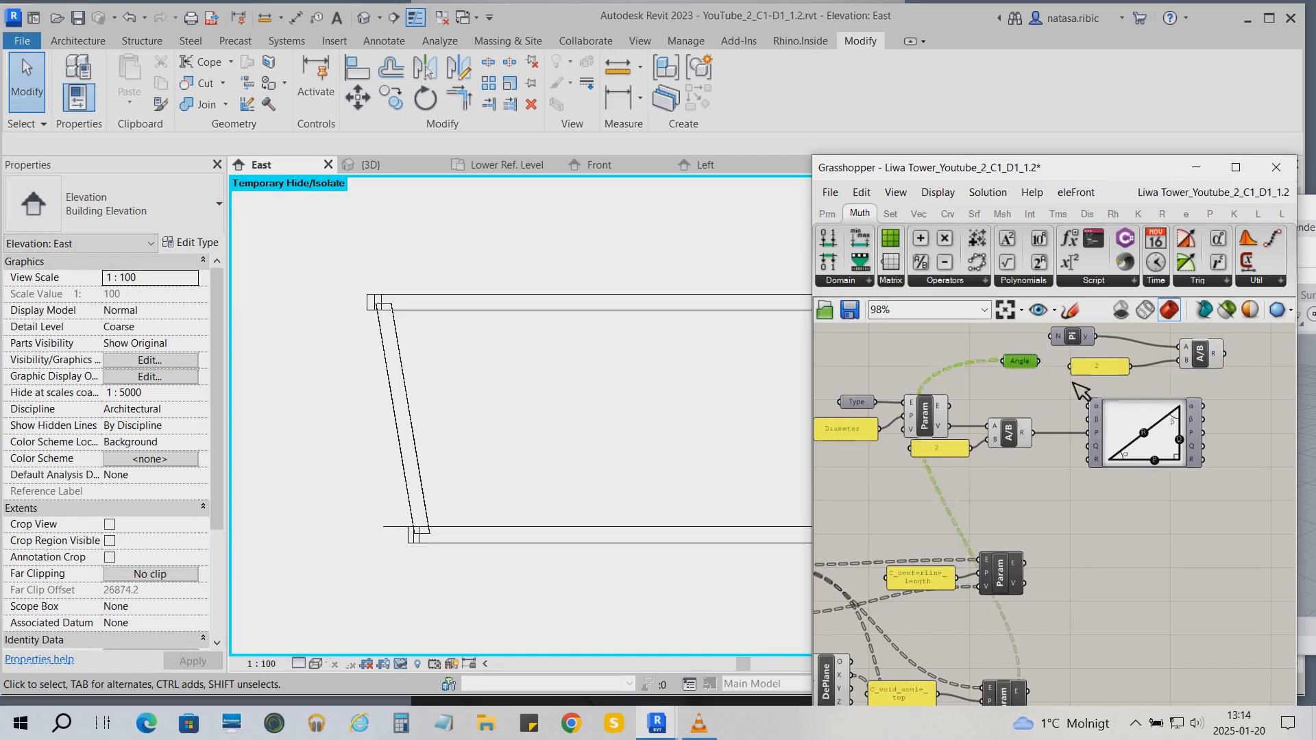
- Move the Right Trigonometry component aside and arrange the Pi, 2 panel, Division and Angle components closer together
{"action": "left_click_drag", "start_coordinate": [1149, 450], "coordinate": [1246, 455]}
{"action": "right_click_drag", "start_coordinate": [1147, 497], "coordinate": [1033, 534]}
{"action": "left_click_drag", "start_coordinate": [1118, 417], "coordinate": [917, 357]}
{"action": "left_click_drag", "start_coordinate": [1098, 412], "coordinate": [1007, 412]}
{"action": "left_click", "coordinate": [1006, 405]}
{"action": "left_click", "coordinate": [1066, 369]}
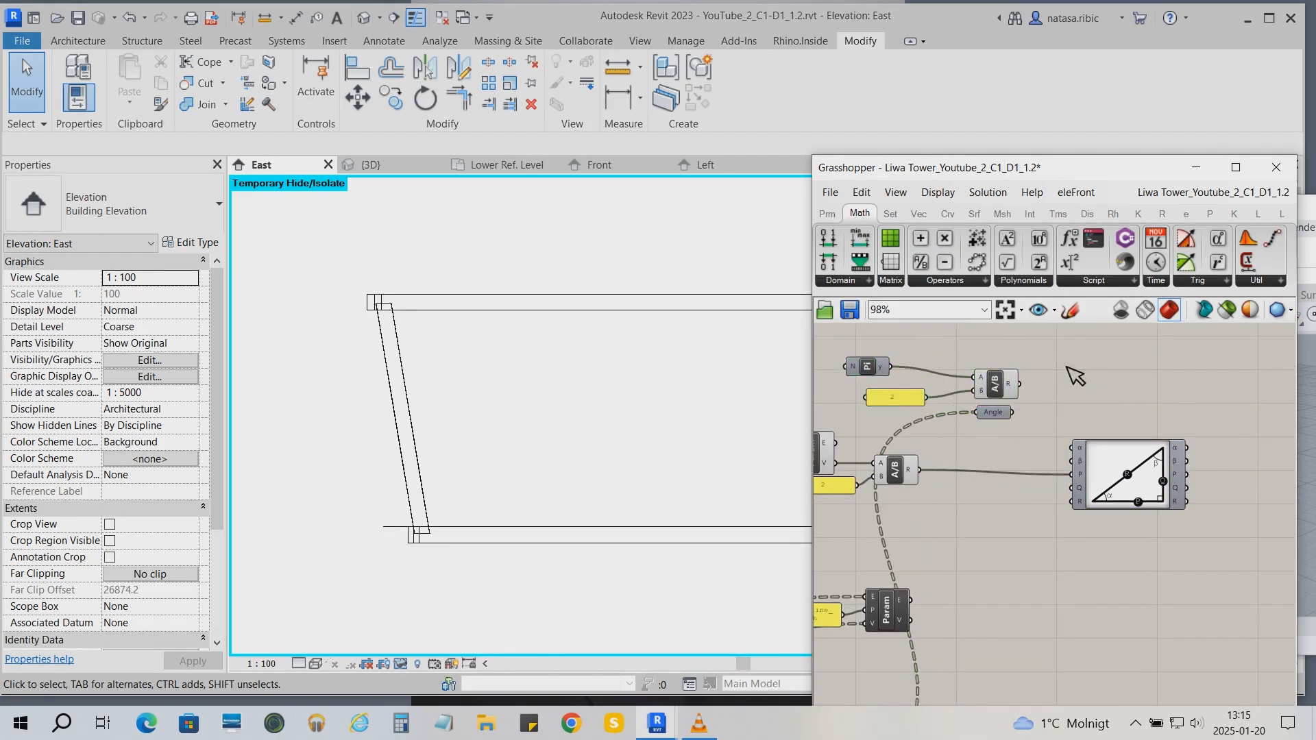
- Add a Subtraction component that subtracts Angle from the Pi division and connect its result to Right Trigonometry's α input
{"action": "left_click_drag", "start_coordinate": [944, 262], "coordinate": [1114, 384]}
{"action": "left_click_drag", "start_coordinate": [1019, 383], "coordinate": [1083, 373]}
{"action": "left_click_drag", "start_coordinate": [1013, 412], "coordinate": [1091, 388]}
{"action": "left_click_drag", "start_coordinate": [1103, 380], "coordinate": [1078, 449]}
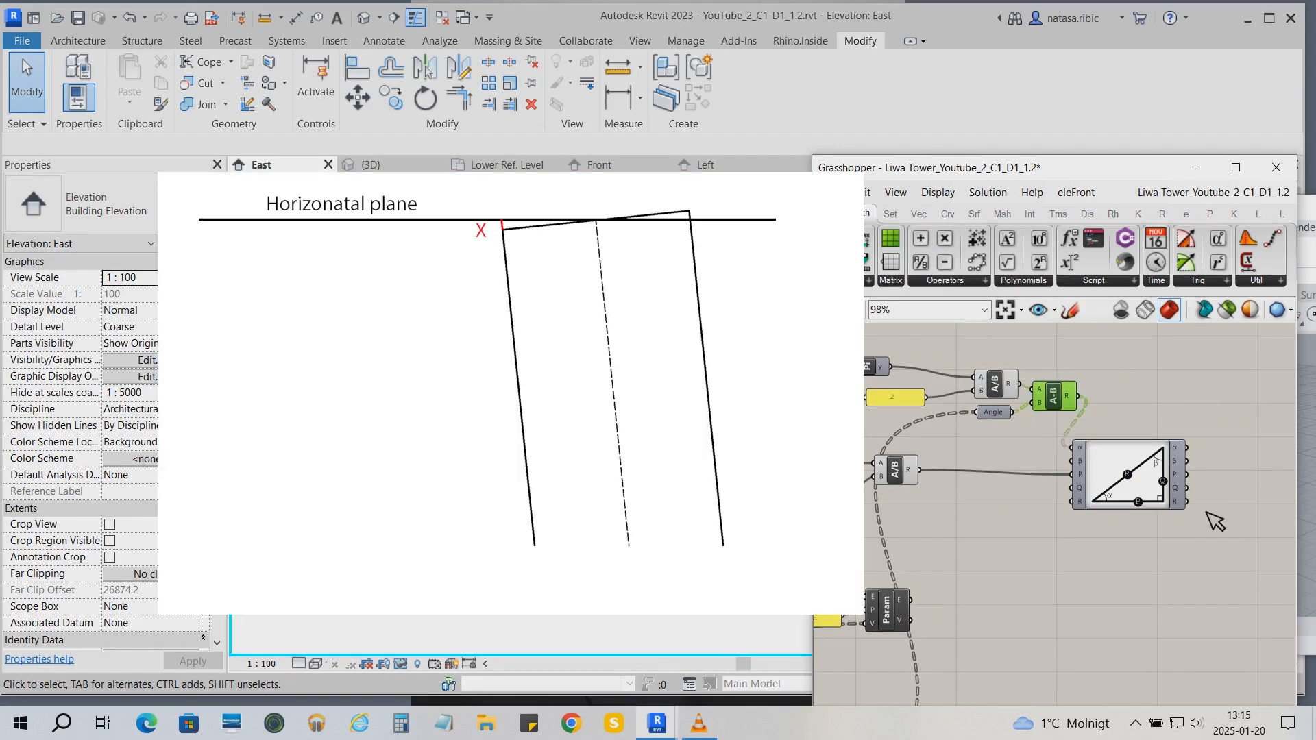
- Inspect the Right Trigonometry component's Q output values in a temporary panel and delete the panel
{"action": "right_click_drag", "start_coordinate": [1207, 513], "coordinate": [1174, 511]}
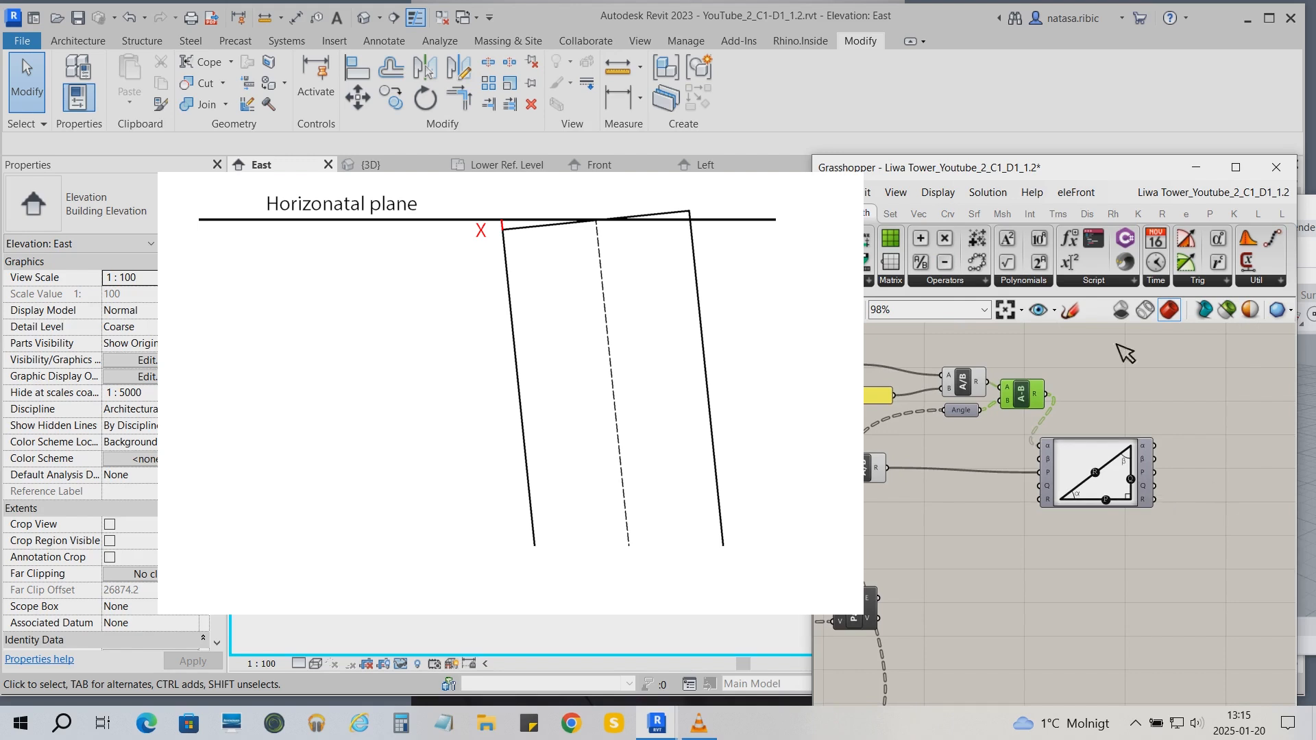
{"action": "left_click", "coordinate": [832, 213]}
{"action": "left_click", "coordinate": [970, 263]}
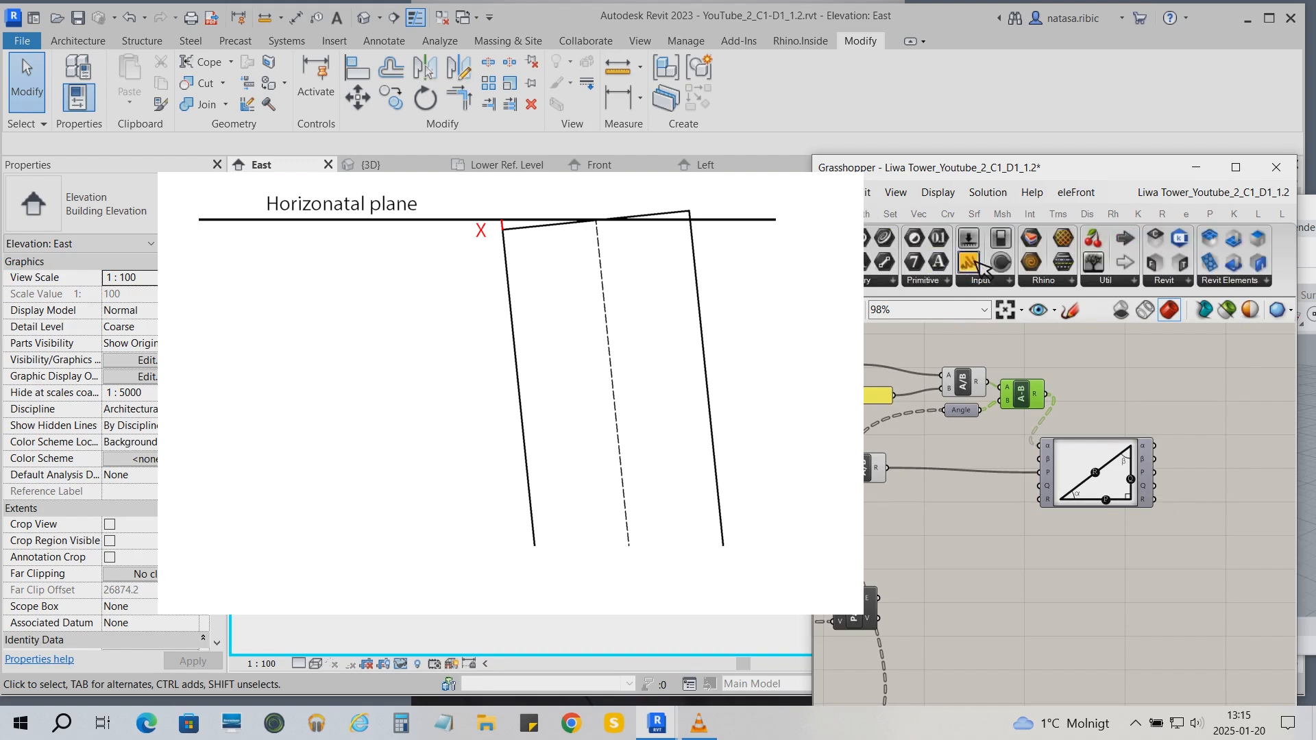
{"action": "left_click", "coordinate": [1239, 490]}
{"action": "left_click_drag", "start_coordinate": [1154, 486], "coordinate": [1186, 489]}
{"action": "scroll", "coordinate": [1234, 541], "scroll_direction": "up", "scroll_amount": 3}
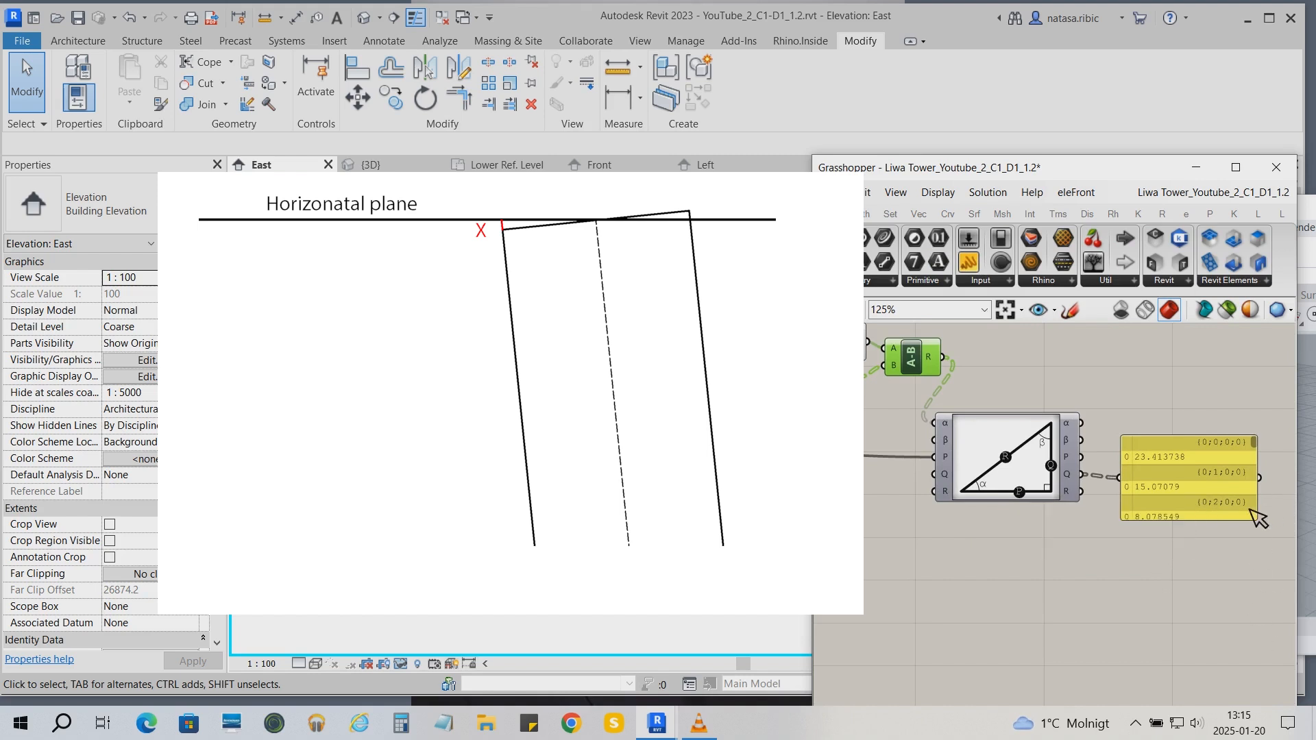
{"action": "left_click_drag", "start_coordinate": [1249, 524], "coordinate": [1228, 626]}
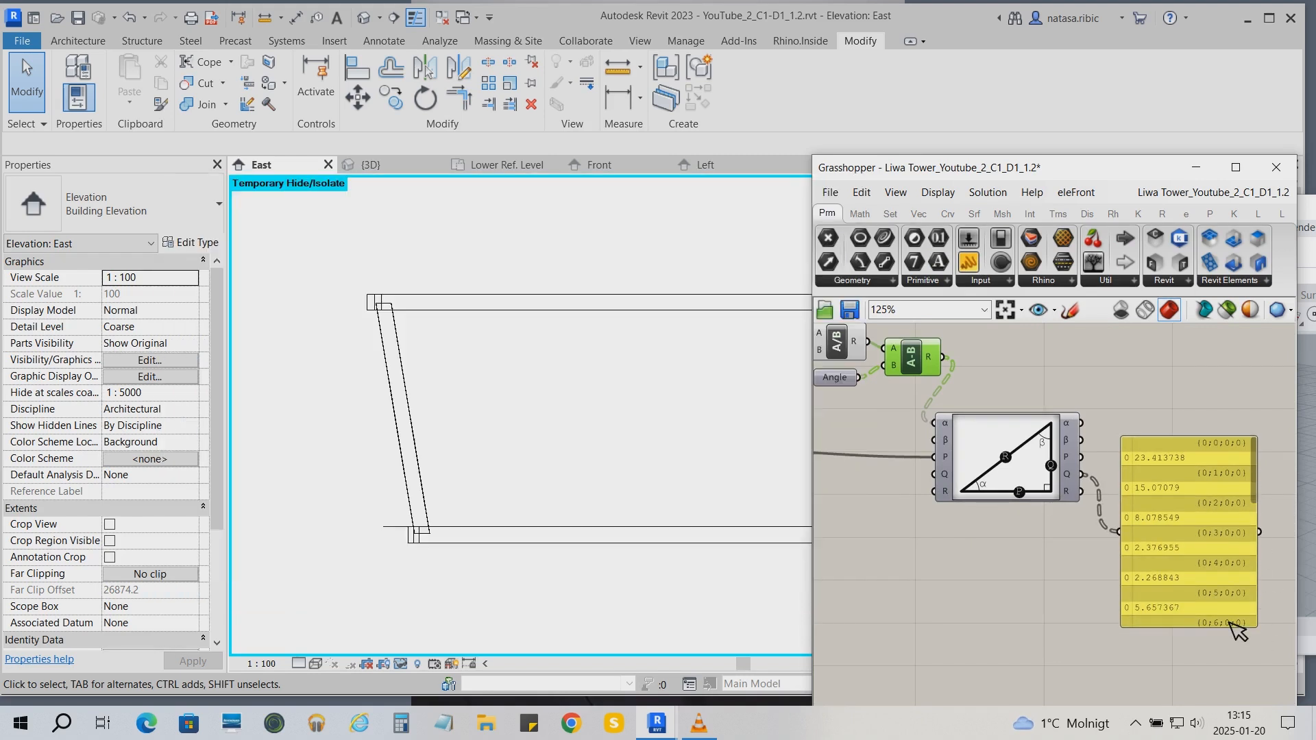
{"action": "left_click", "coordinate": [1204, 454]}
{"action": "key", "text": "Delete"}
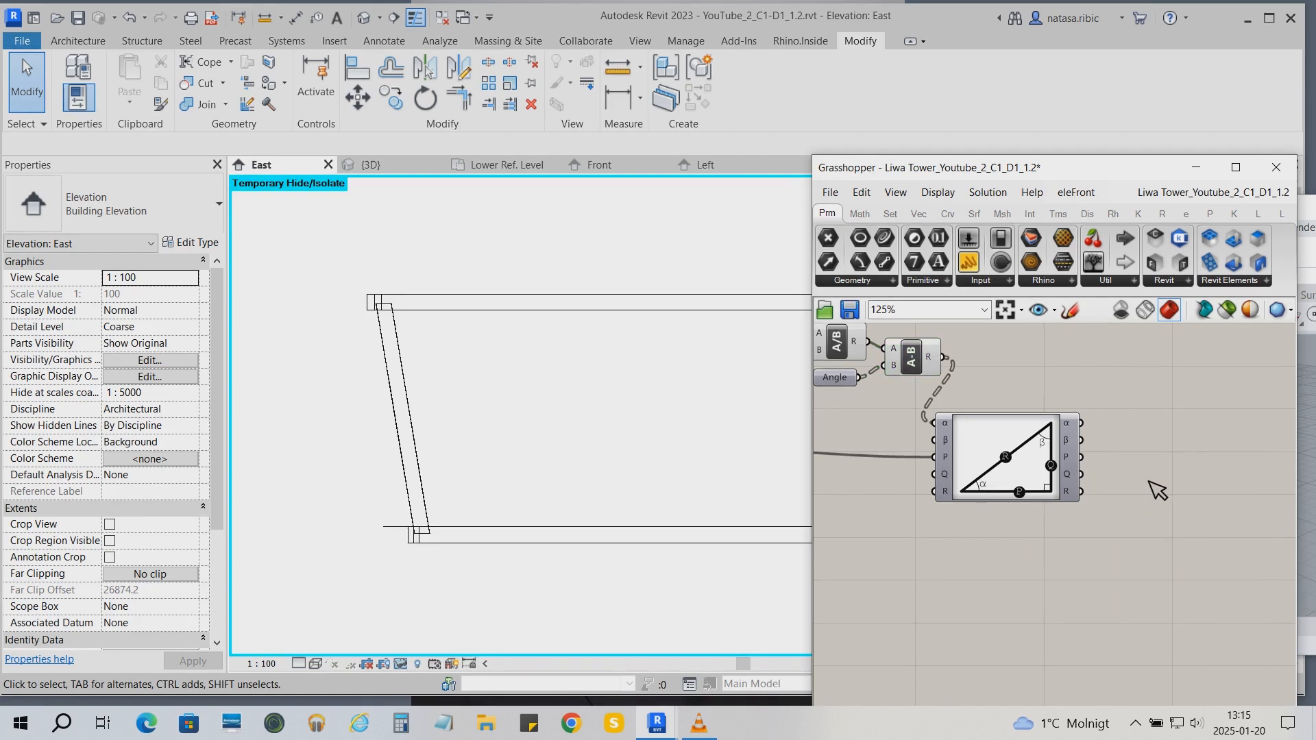
- Add a Multiplication component that multiplies Right Trigonometry's Q output by a copied panel containing 2
{"action": "left_click", "coordinate": [859, 213]}
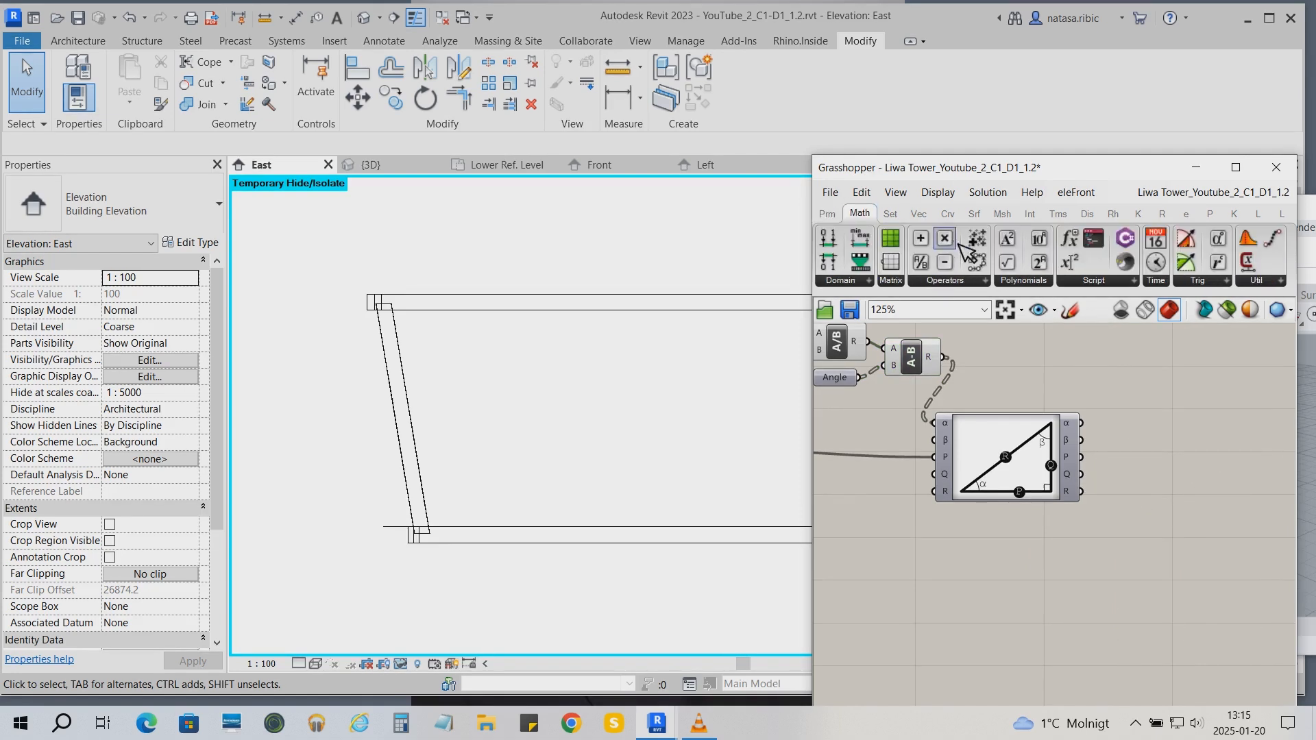
{"action": "left_click_drag", "start_coordinate": [945, 238], "coordinate": [1186, 484]}
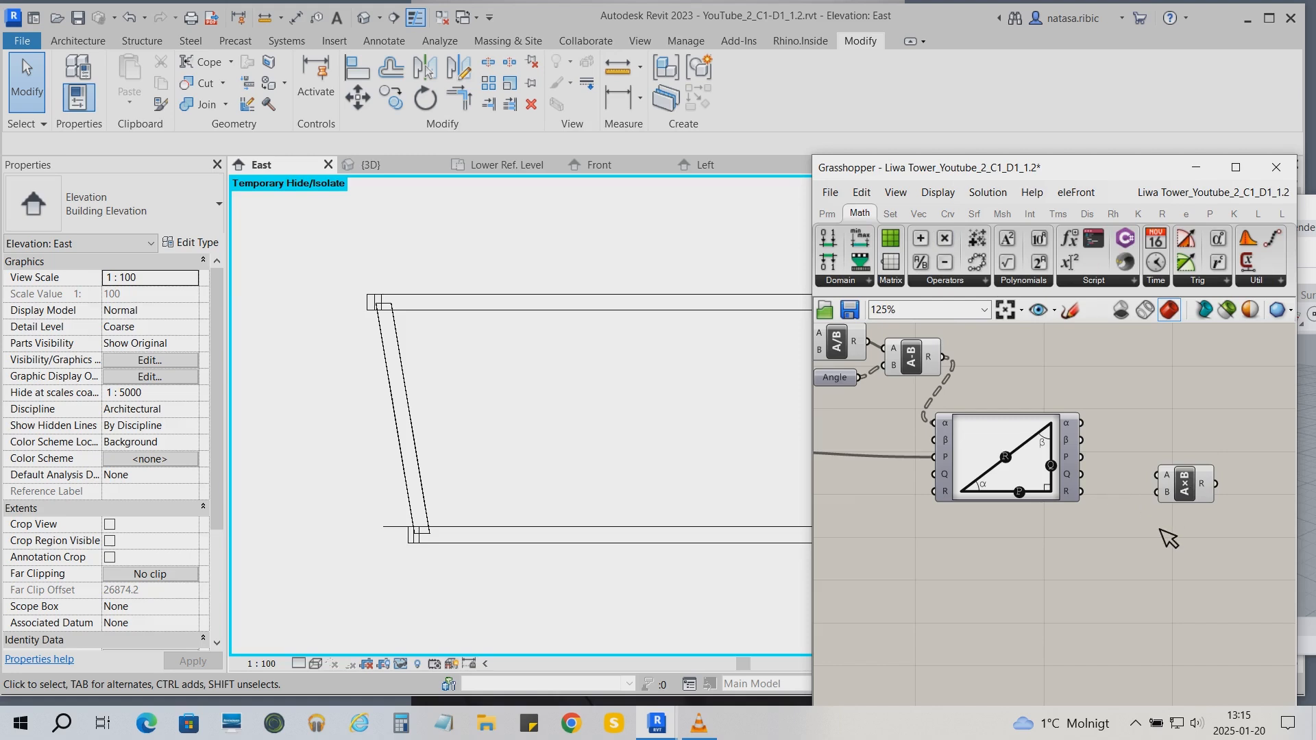
{"action": "left_click_drag", "start_coordinate": [1081, 474], "coordinate": [1158, 475]}
{"action": "right_click_drag", "start_coordinate": [957, 598], "coordinate": [1076, 613]}
{"action": "left_click", "coordinate": [855, 368]}
{"action": "left_click_drag", "start_coordinate": [856, 370], "coordinate": [1225, 534], "text": "alt"}
{"action": "right_click_drag", "start_coordinate": [1266, 539], "coordinate": [1091, 517]}
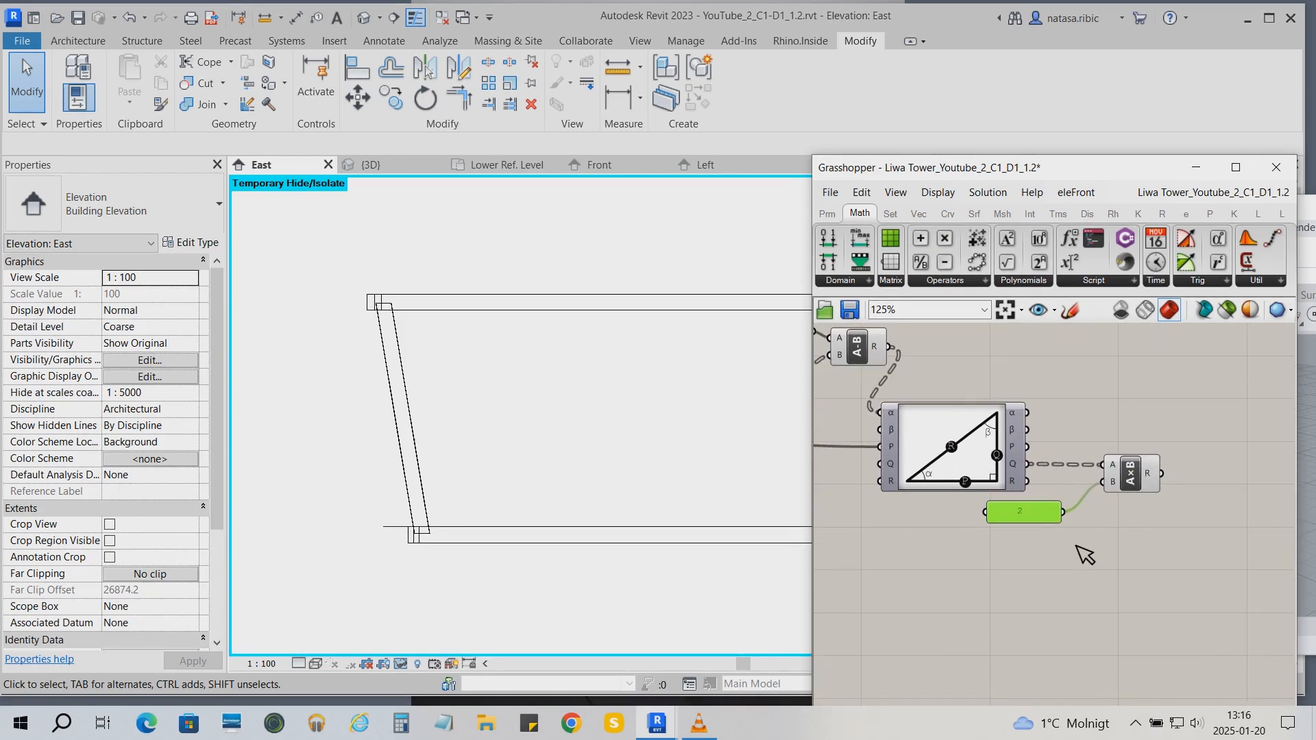
- Inspect the Multiplication result in a temporary panel and remove the panel
{"action": "mouse_move", "coordinate": [1165, 484]}
{"action": "left_click", "coordinate": [827, 213]}
{"action": "left_click", "coordinate": [1219, 449]}
{"action": "left_click_drag", "start_coordinate": [1218, 462], "coordinate": [1254, 465]}
{"action": "left_click_drag", "start_coordinate": [1162, 474], "coordinate": [1186, 452]}
{"action": "right_click_drag", "start_coordinate": [1237, 480], "coordinate": [1149, 484]}
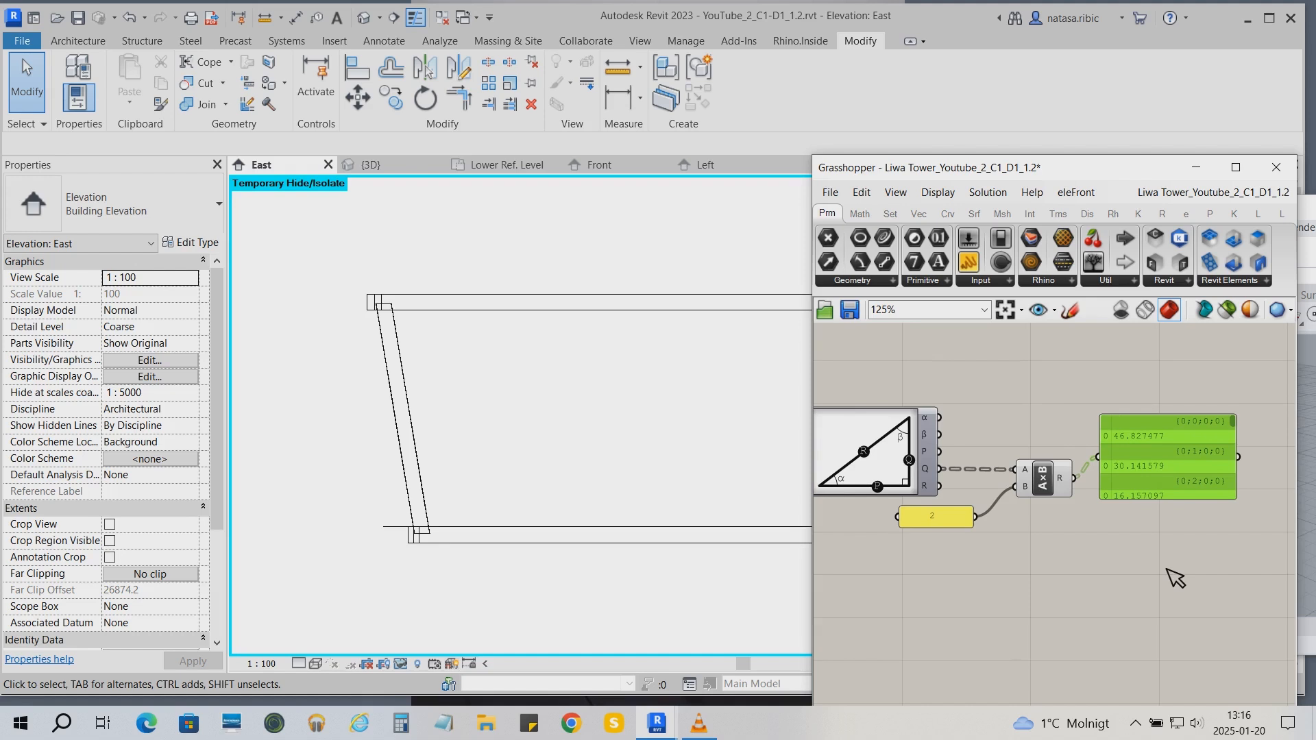
{"action": "left_click", "coordinate": [1153, 506]}
{"action": "scroll", "coordinate": [1028, 627], "scroll_direction": "down", "scroll_amount": 5}
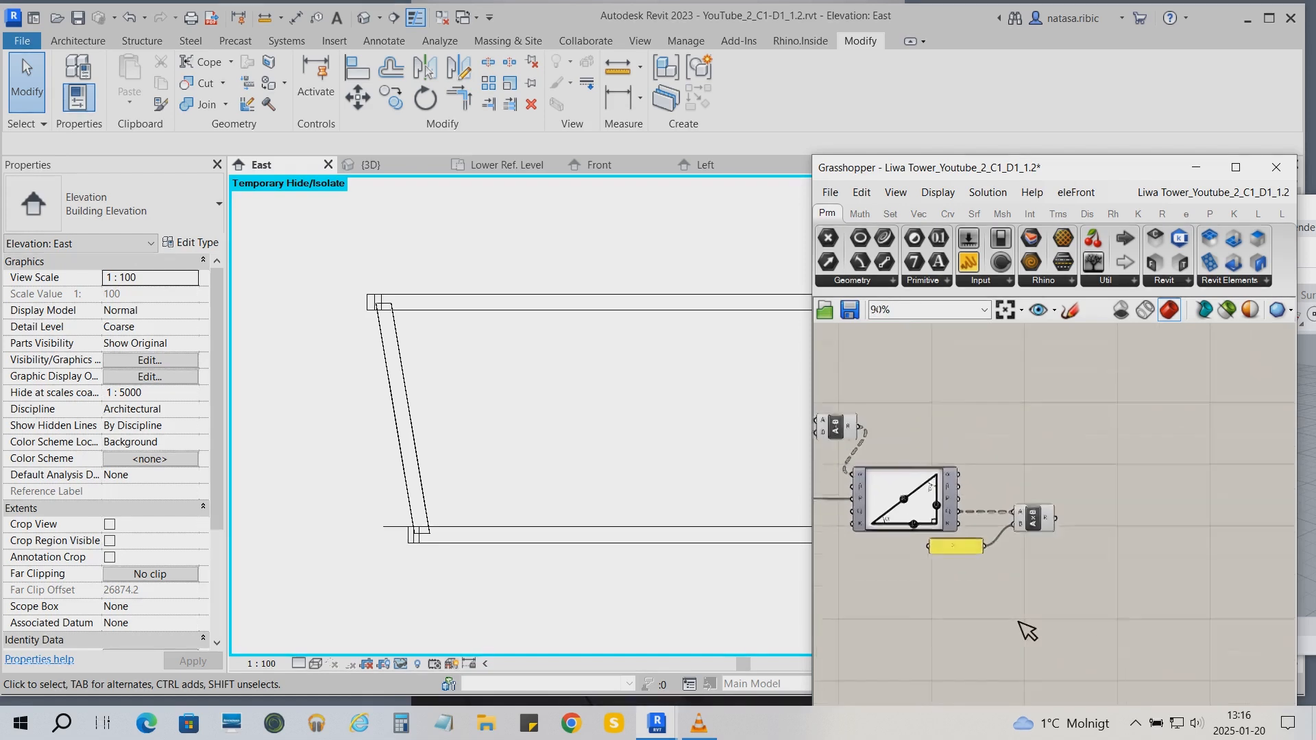
- Move the whole trigonometry calculation closer above the column length and void angle components
{"action": "scroll", "coordinate": [1019, 623], "scroll_direction": "down", "scroll_amount": 2}
{"action": "scroll", "coordinate": [921, 599], "scroll_direction": "up", "scroll_amount": 4}
{"action": "right_click_drag", "start_coordinate": [922, 597], "coordinate": [962, 508]}
{"action": "left_click_drag", "start_coordinate": [1277, 530], "coordinate": [884, 373]}
{"action": "left_click_drag", "start_coordinate": [1200, 481], "coordinate": [1017, 426]}
{"action": "right_click_drag", "start_coordinate": [1093, 514], "coordinate": [1200, 518]}
{"action": "left_click_drag", "start_coordinate": [1103, 449], "coordinate": [1076, 441]}
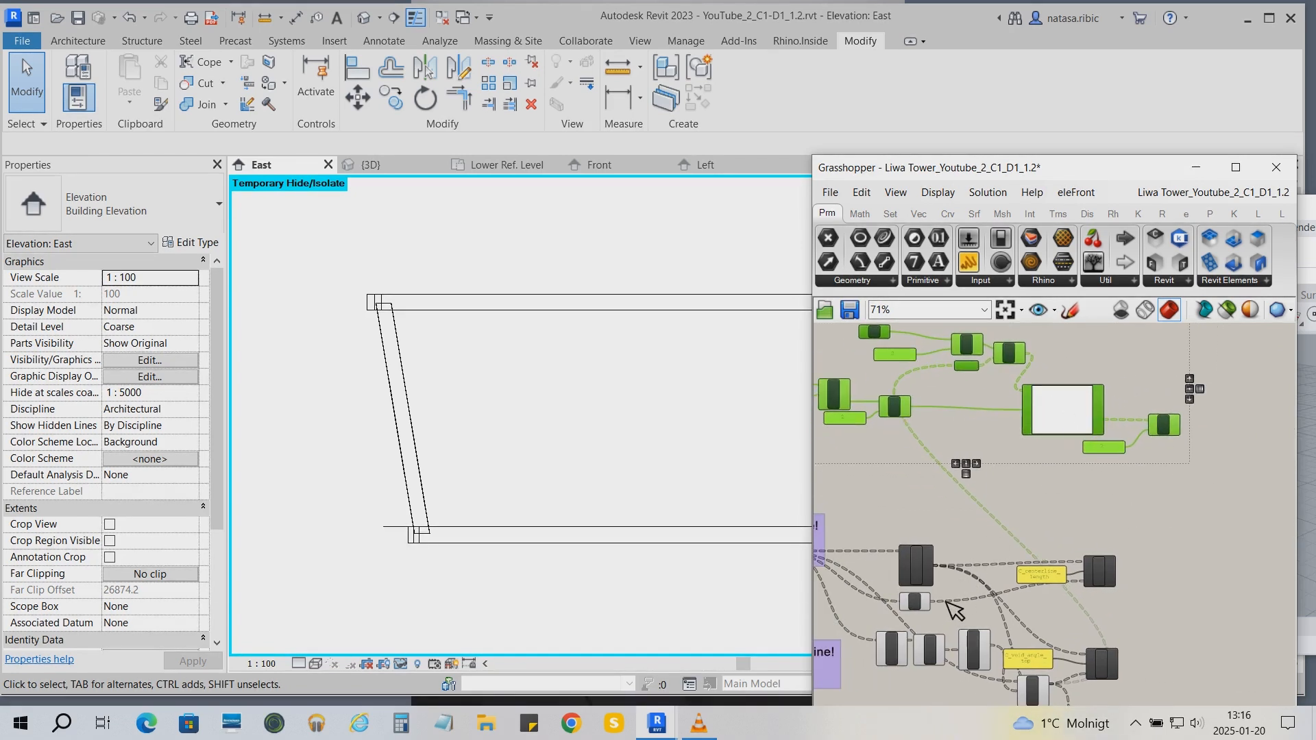
{"action": "left_click_drag", "start_coordinate": [1204, 474], "coordinate": [918, 354]}
- Add an Addition component summing the Multiplication result and the Length output, and feed it to the C_centerline_length parameter's value
{"action": "left_click", "coordinate": [1228, 499]}
{"action": "left_click", "coordinate": [860, 214]}
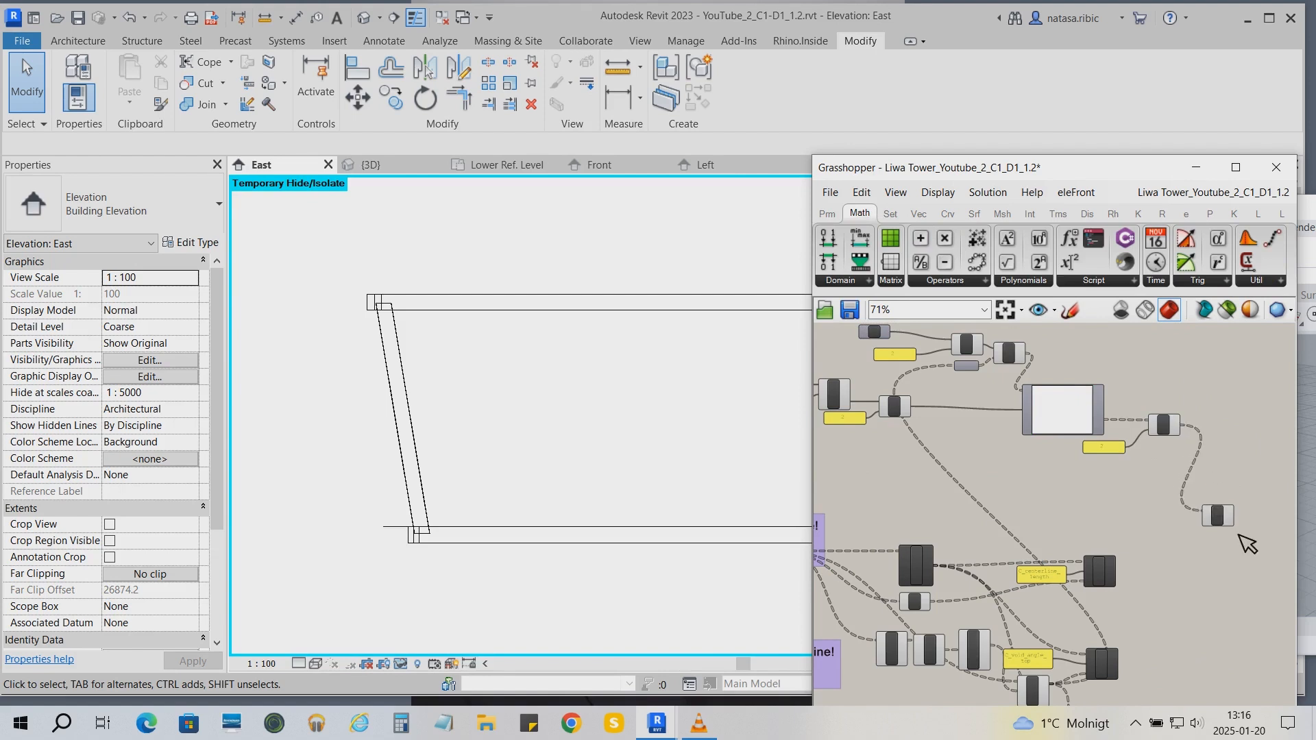
{"action": "scroll", "coordinate": [1234, 527], "scroll_direction": "up", "scroll_amount": 2}
{"action": "left_click_drag", "start_coordinate": [1216, 514], "coordinate": [1064, 513]}
{"action": "left_click_drag", "start_coordinate": [1051, 580], "coordinate": [1047, 570]}
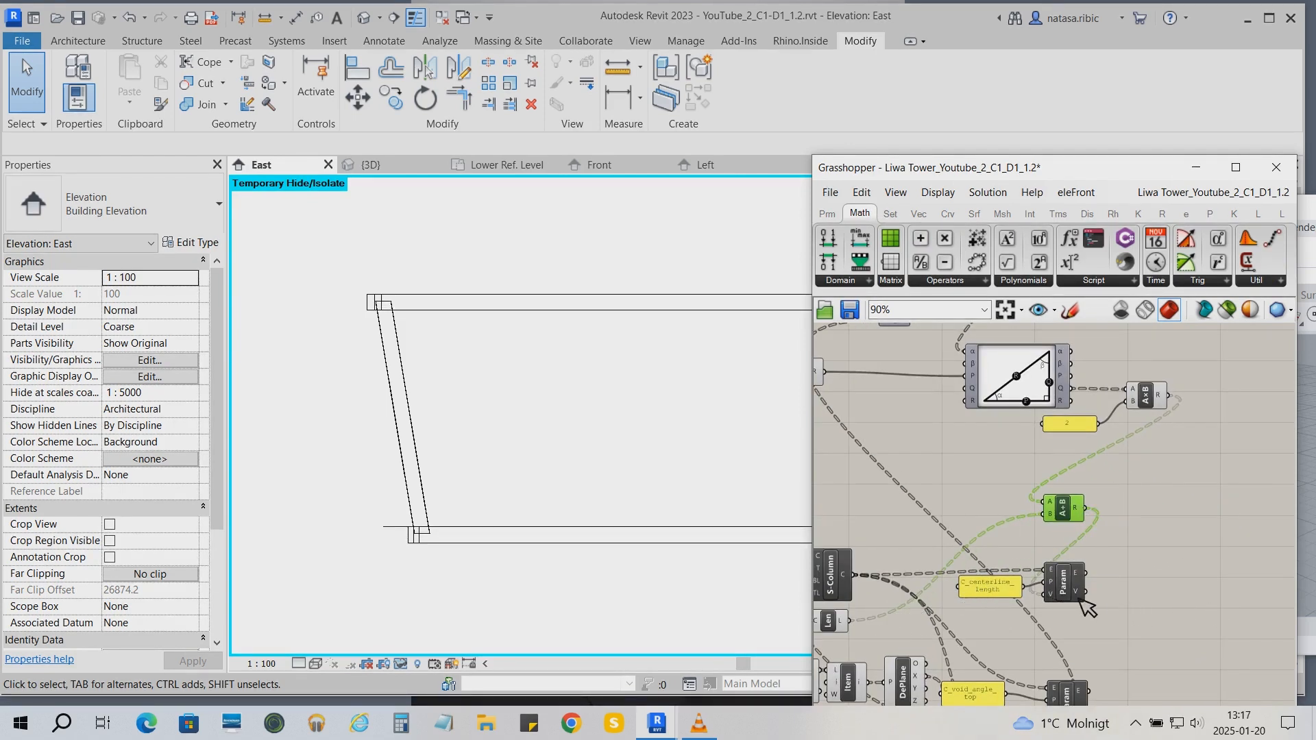
{"action": "left_click_drag", "start_coordinate": [1063, 590], "coordinate": [1153, 583]}
- Reset the temporary hide/isolate in Revit's East elevation and select the Level 3 column to inspect it
{"action": "scroll", "coordinate": [377, 384], "scroll_direction": "up", "scroll_amount": 3}
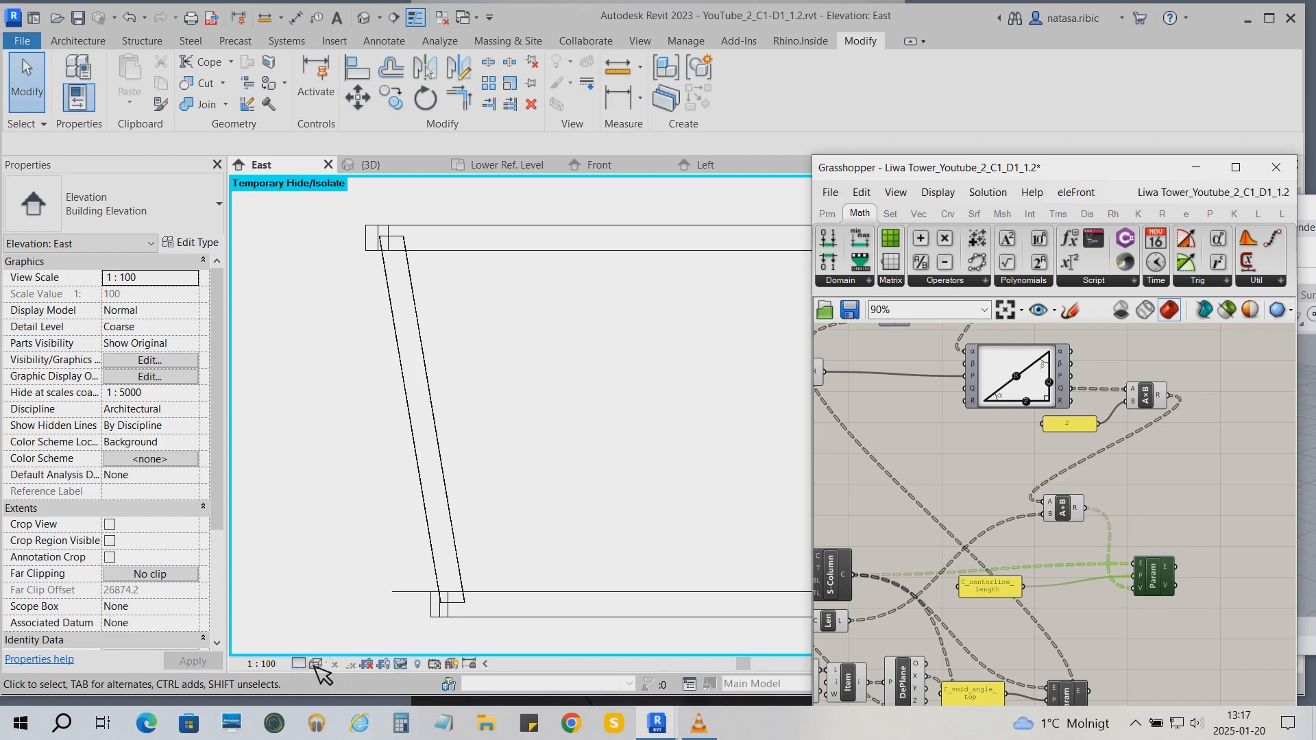
{"action": "left_click", "coordinate": [406, 663]}
{"action": "left_click", "coordinate": [484, 645]}
{"action": "scroll", "coordinate": [408, 247], "scroll_direction": "down", "scroll_amount": 2}
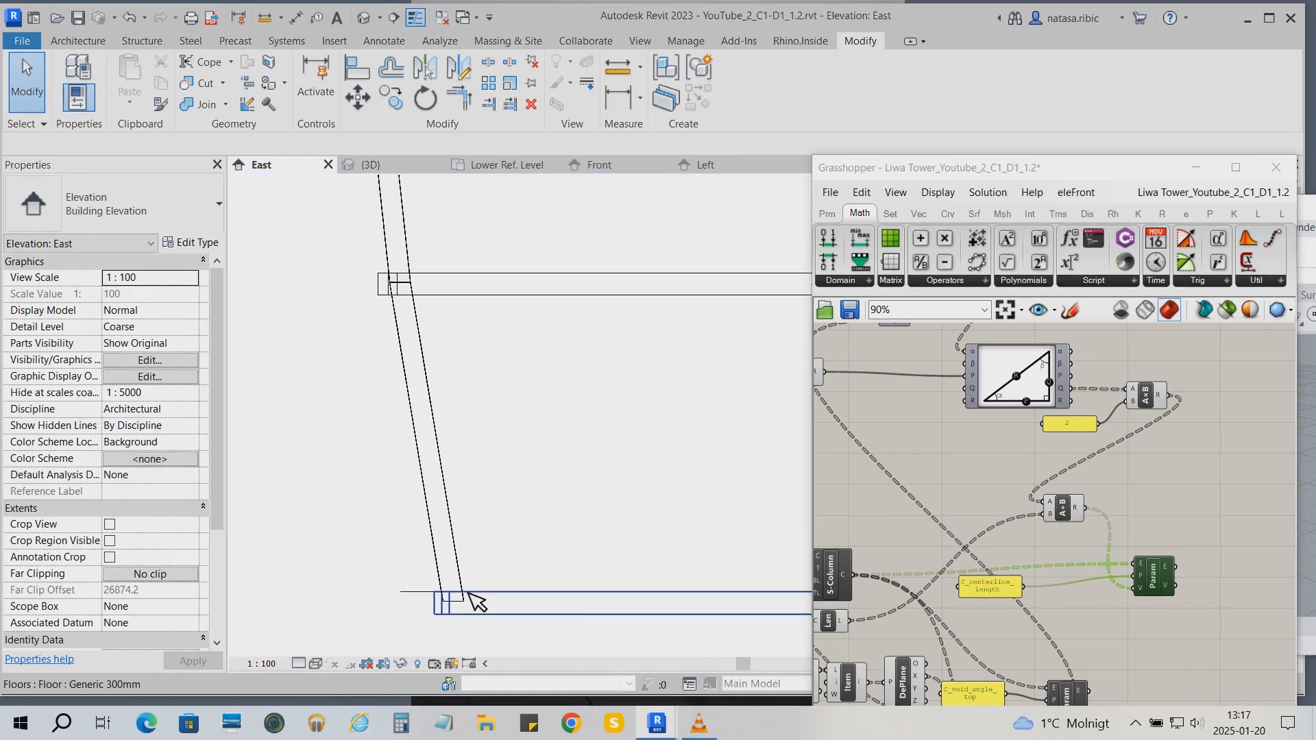
{"action": "scroll", "coordinate": [406, 242], "scroll_direction": "up", "scroll_amount": 1}
{"action": "left_click", "coordinate": [449, 394]}
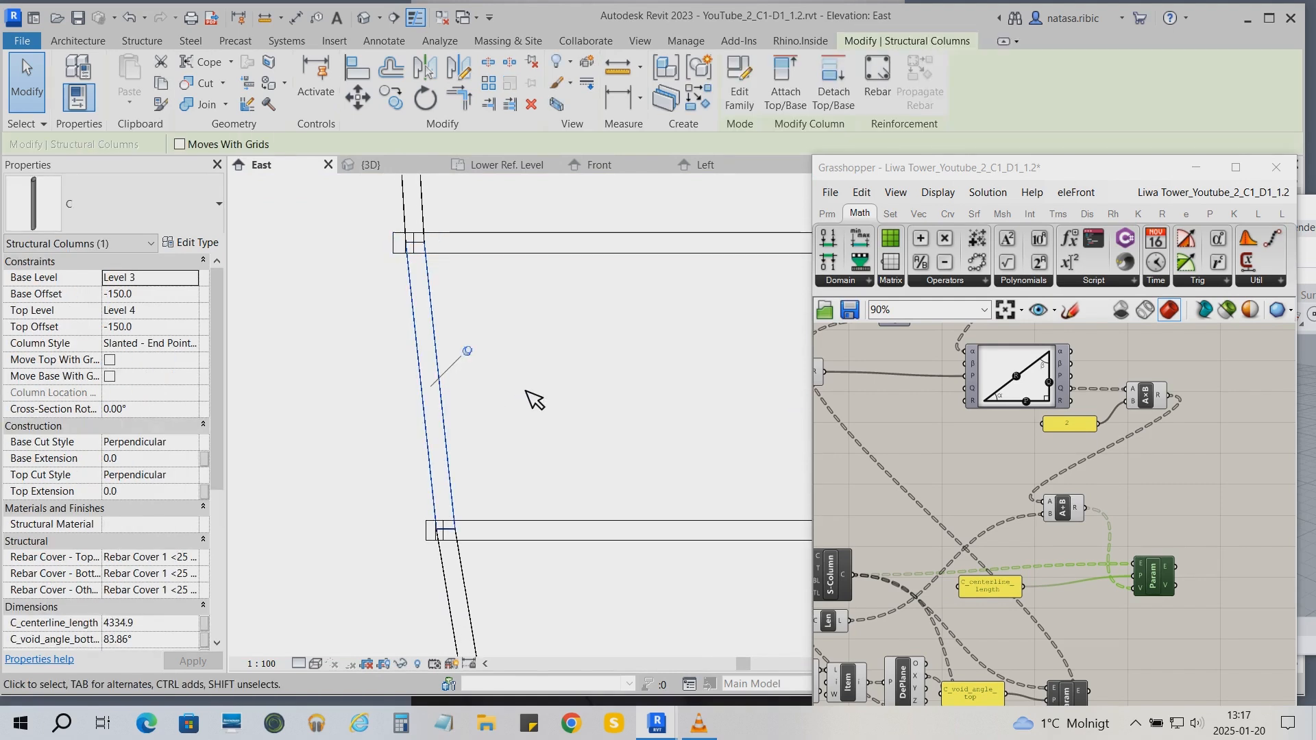
{"action": "scroll", "coordinate": [531, 398], "scroll_direction": "down", "scroll_amount": 2}
{"action": "scroll", "coordinate": [535, 400], "scroll_direction": "down", "scroll_amount": 1}
{"action": "scroll", "coordinate": [1117, 475], "scroll_direction": "down", "scroll_amount": 1}
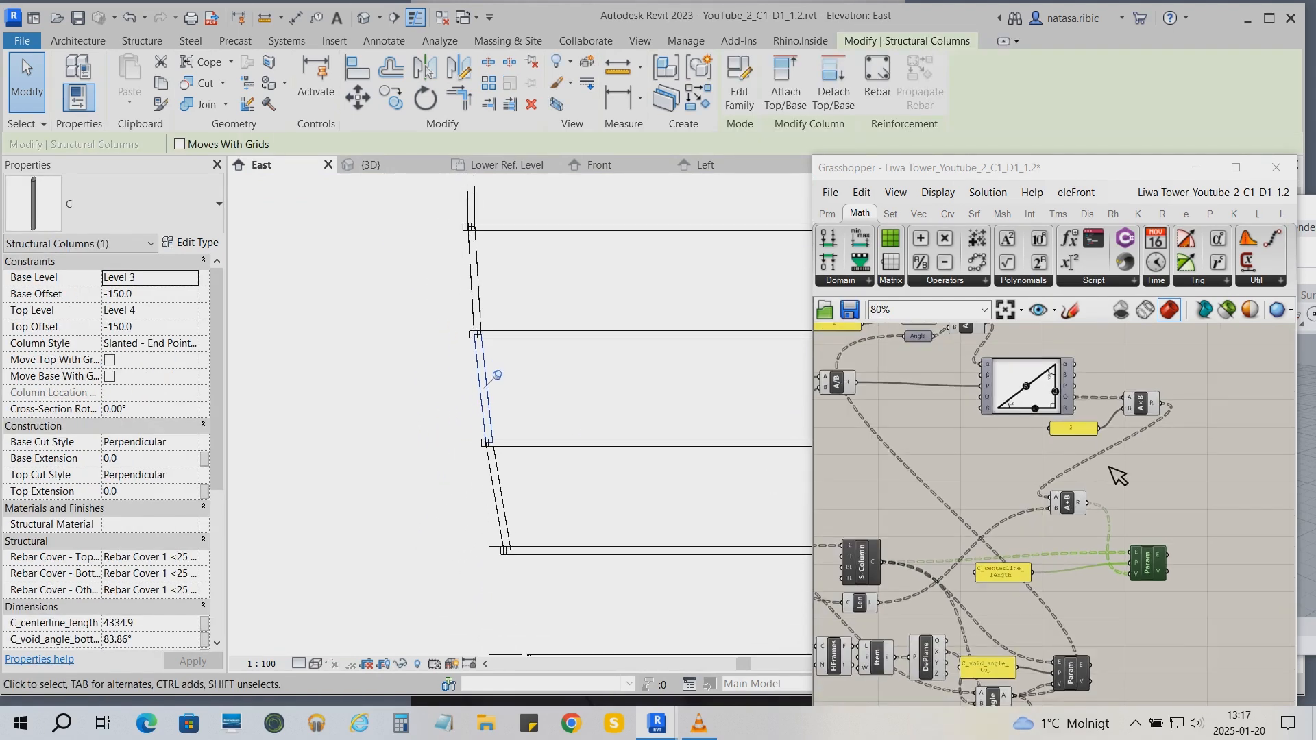
- In Grasshopper, move Right Trigonometry aside and shift the Pi, 2 panel, Division, Angle and Subtraction components up together
{"action": "scroll", "coordinate": [1118, 475], "scroll_direction": "down", "scroll_amount": 5}
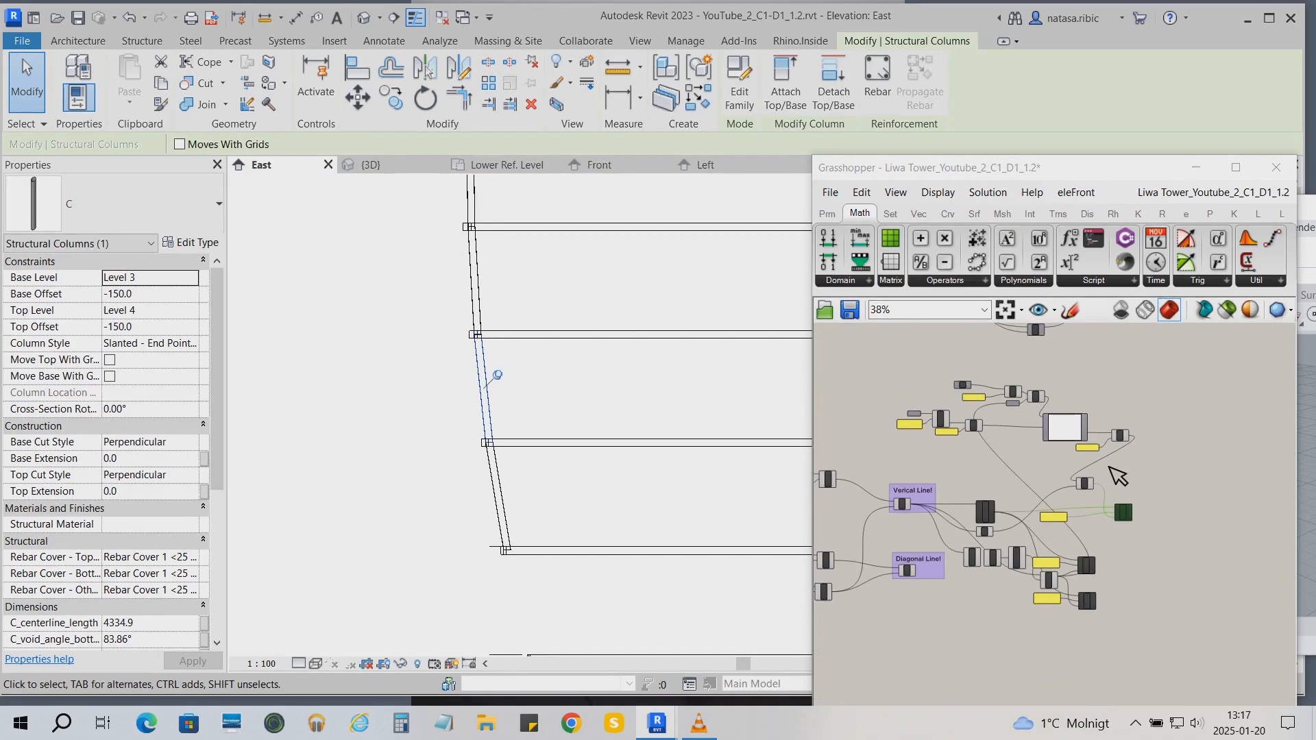
{"action": "scroll", "coordinate": [992, 379], "scroll_direction": "up", "scroll_amount": 6}
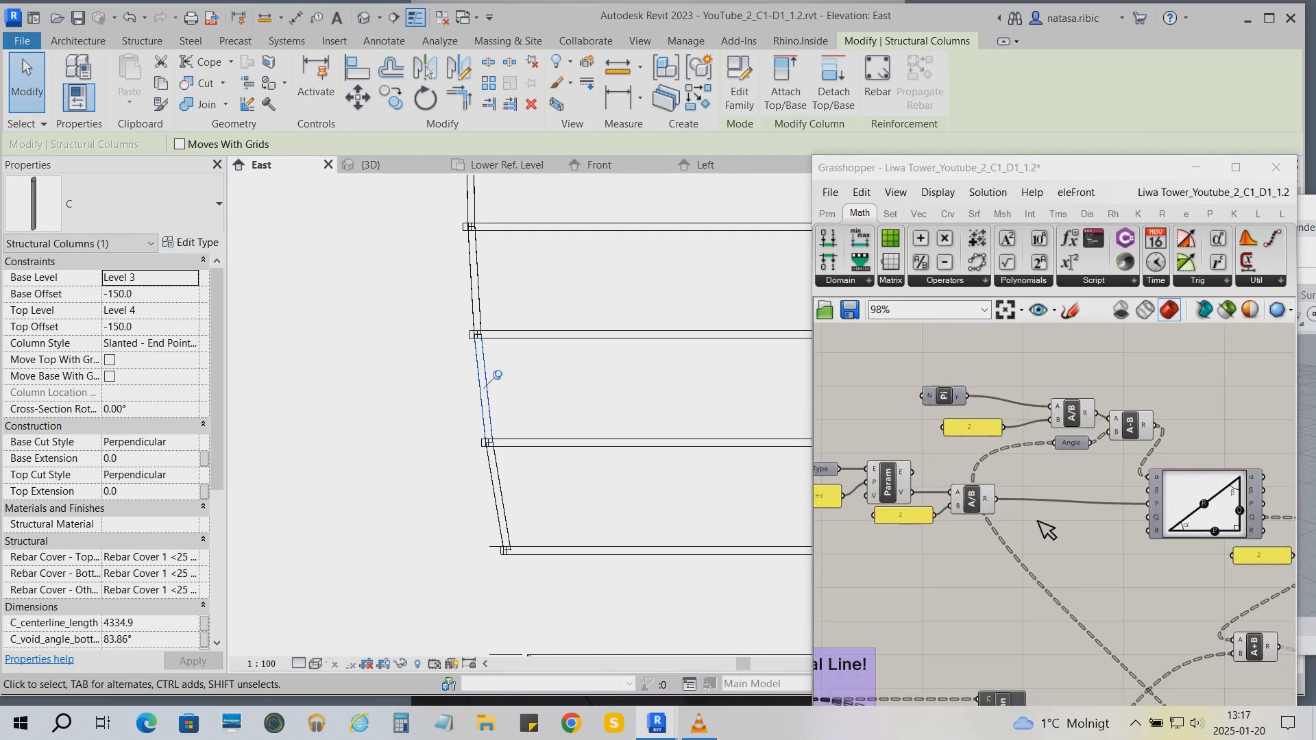
{"action": "left_click_drag", "start_coordinate": [1208, 501], "coordinate": [1253, 481]}
{"action": "left_click_drag", "start_coordinate": [1176, 381], "coordinate": [912, 449]}
{"action": "scroll", "coordinate": [905, 431], "scroll_direction": "up", "scroll_amount": 1}
{"action": "left_click_drag", "start_coordinate": [1110, 411], "coordinate": [1080, 363]}
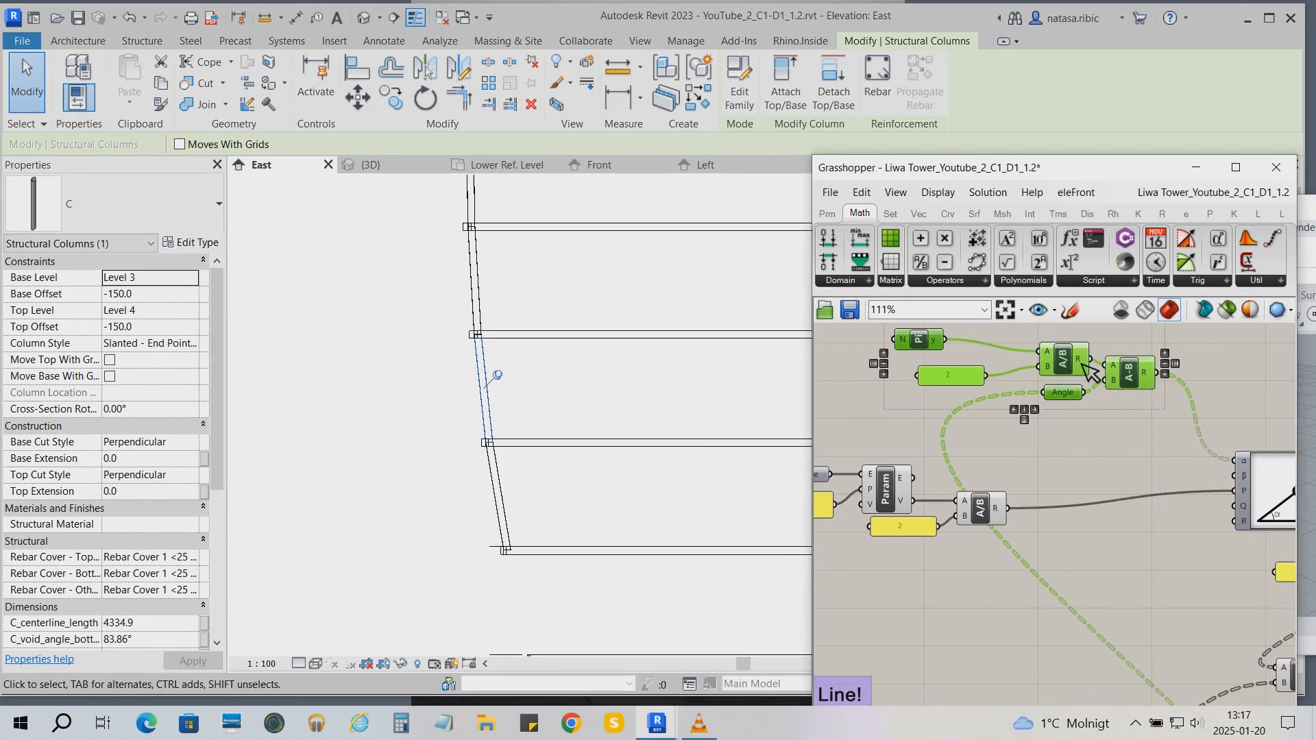
- Add an Expression component and place it above and beside the Subtraction component
{"action": "right_click_drag", "start_coordinate": [1078, 446], "coordinate": [1056, 471]}
{"action": "left_click", "coordinate": [1132, 280]}
{"action": "left_click", "coordinate": [1133, 335]}
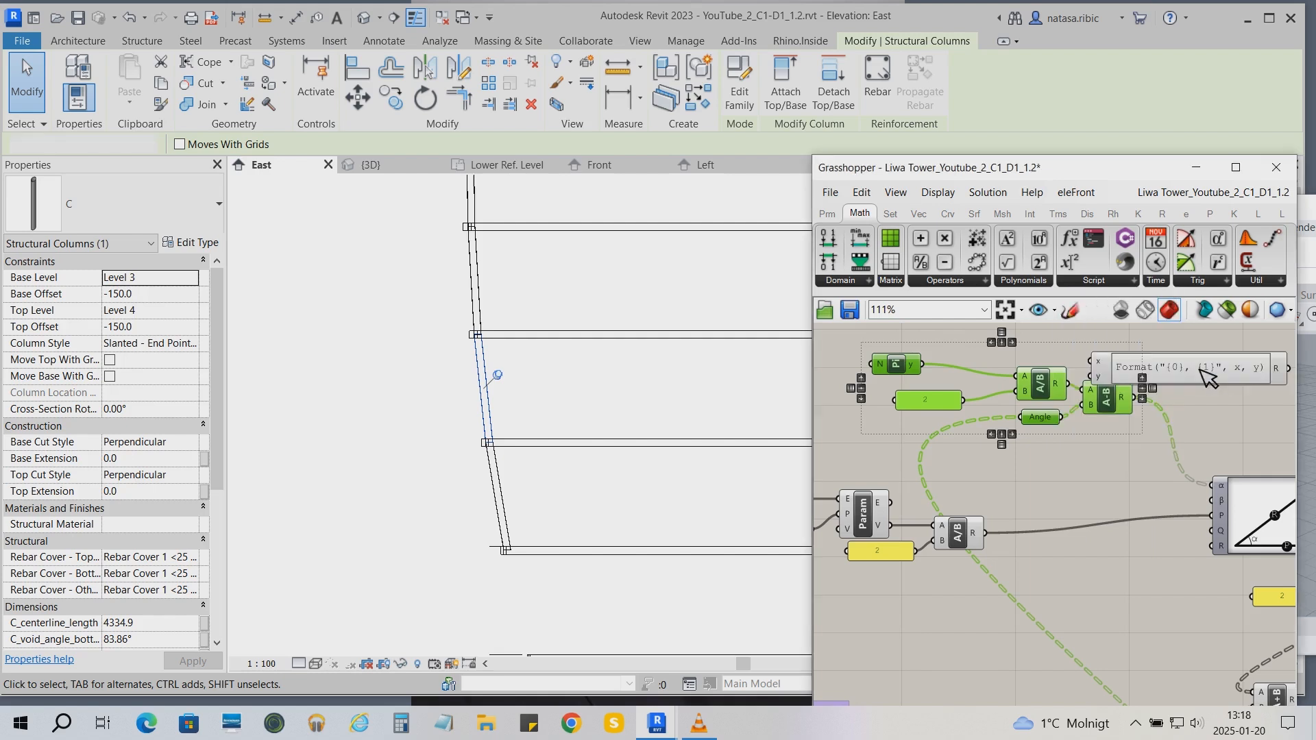
{"action": "left_click", "coordinate": [1202, 361]}
{"action": "left_click_drag", "start_coordinate": [1202, 362], "coordinate": [1242, 357]}
{"action": "right_click_drag", "start_coordinate": [1233, 403], "coordinate": [1164, 421]}
{"action": "left_click_drag", "start_coordinate": [1117, 383], "coordinate": [1133, 378]}
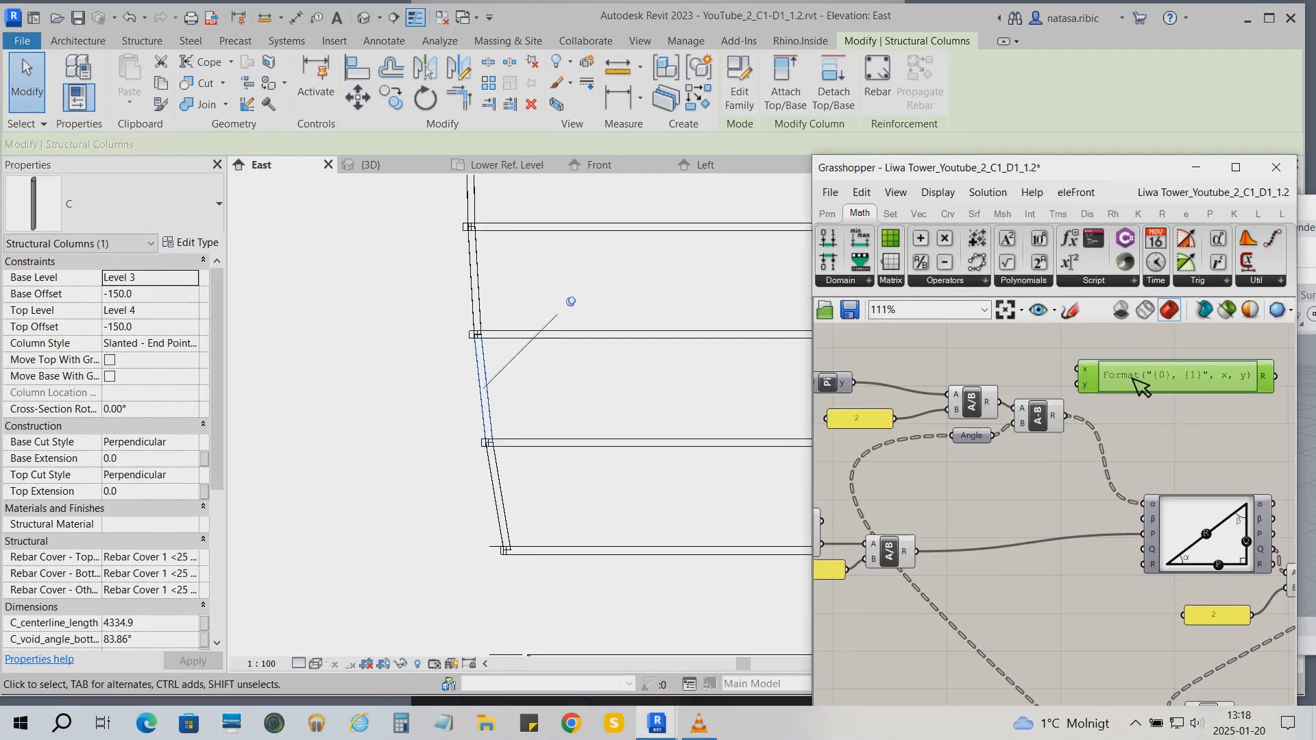
- Set the Expression component's formula to π/2-y and wire the Angle relay to its y input
{"action": "double_click", "coordinate": [1141, 385]}
{"action": "left_click", "coordinate": [792, 287]}
{"action": "left_click", "coordinate": [850, 345]}
{"action": "type", "text": "2"}
{"action": "left_click_drag", "start_coordinate": [788, 229], "coordinate": [765, 349]}
{"action": "type", "text": "-"}
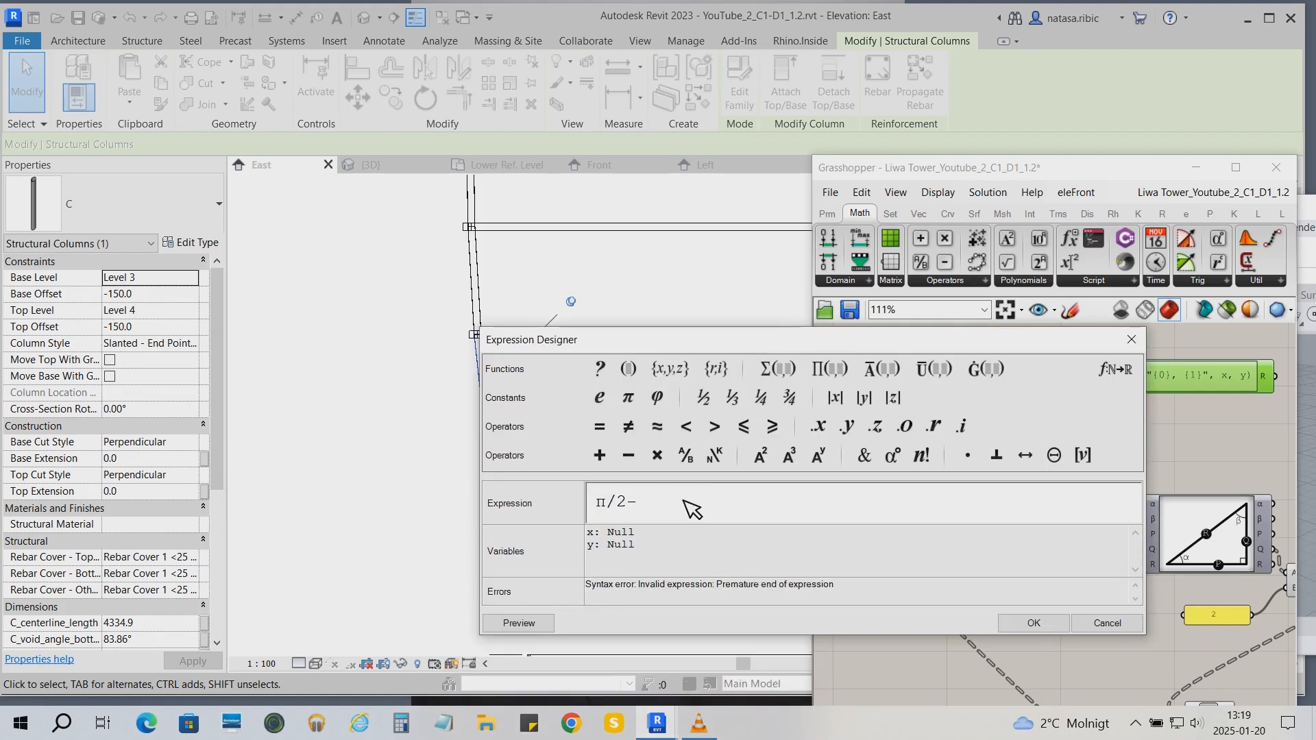
{"action": "type", "text": "y"}
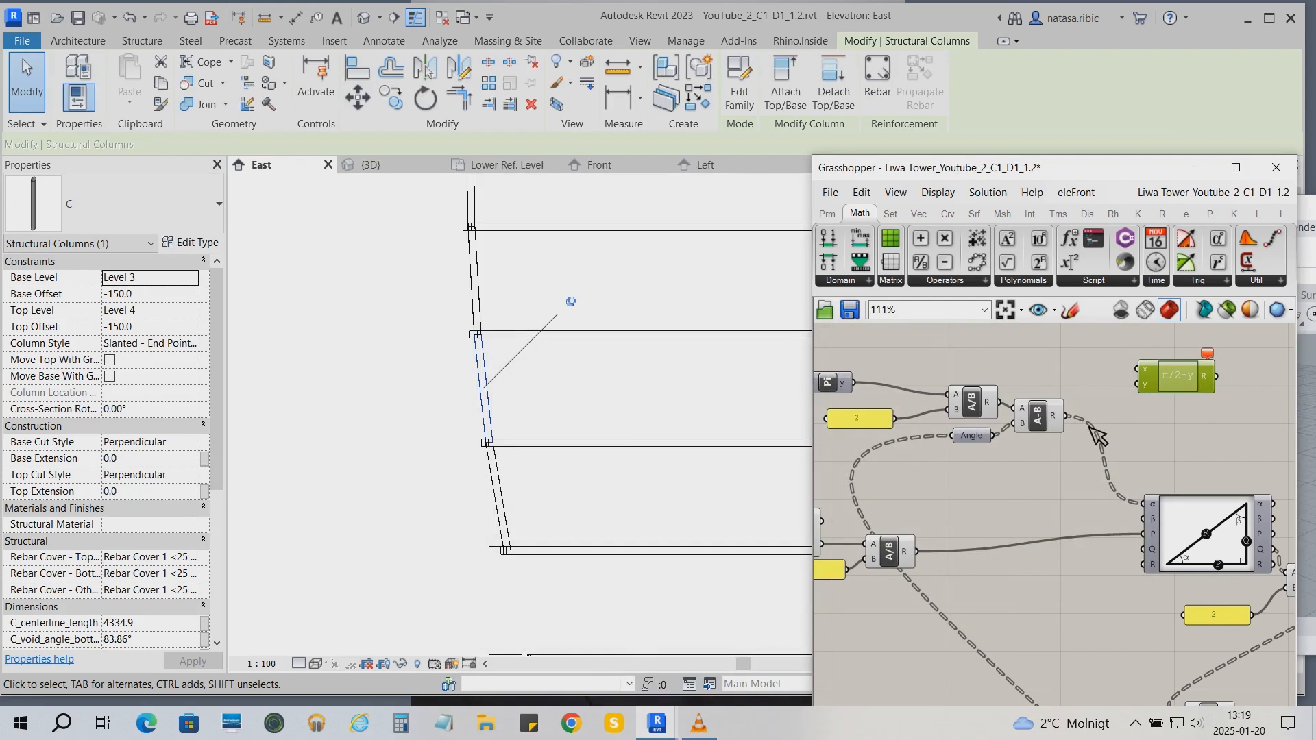
{"action": "left_click_drag", "start_coordinate": [995, 435], "coordinate": [1140, 385]}
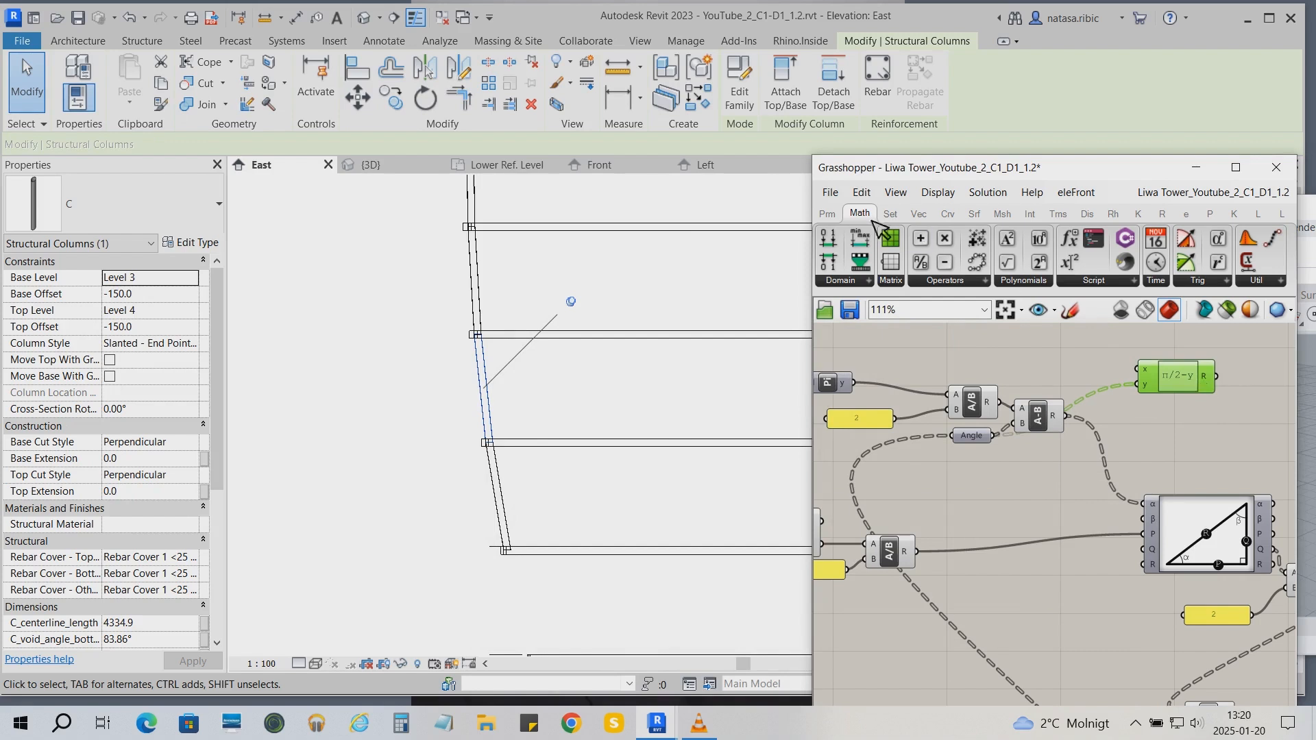
- Compare the Subtraction and Expression outputs in two temporary panels, and delete both panels
{"action": "left_click", "coordinate": [828, 213]}
{"action": "left_click_drag", "start_coordinate": [987, 263], "coordinate": [1181, 434]}
{"action": "left_click_drag", "start_coordinate": [1067, 416], "coordinate": [1270, 381]}
{"action": "right_click_drag", "start_coordinate": [1265, 449], "coordinate": [1182, 470]}
{"action": "left_click_drag", "start_coordinate": [1199, 420], "coordinate": [1214, 478]}
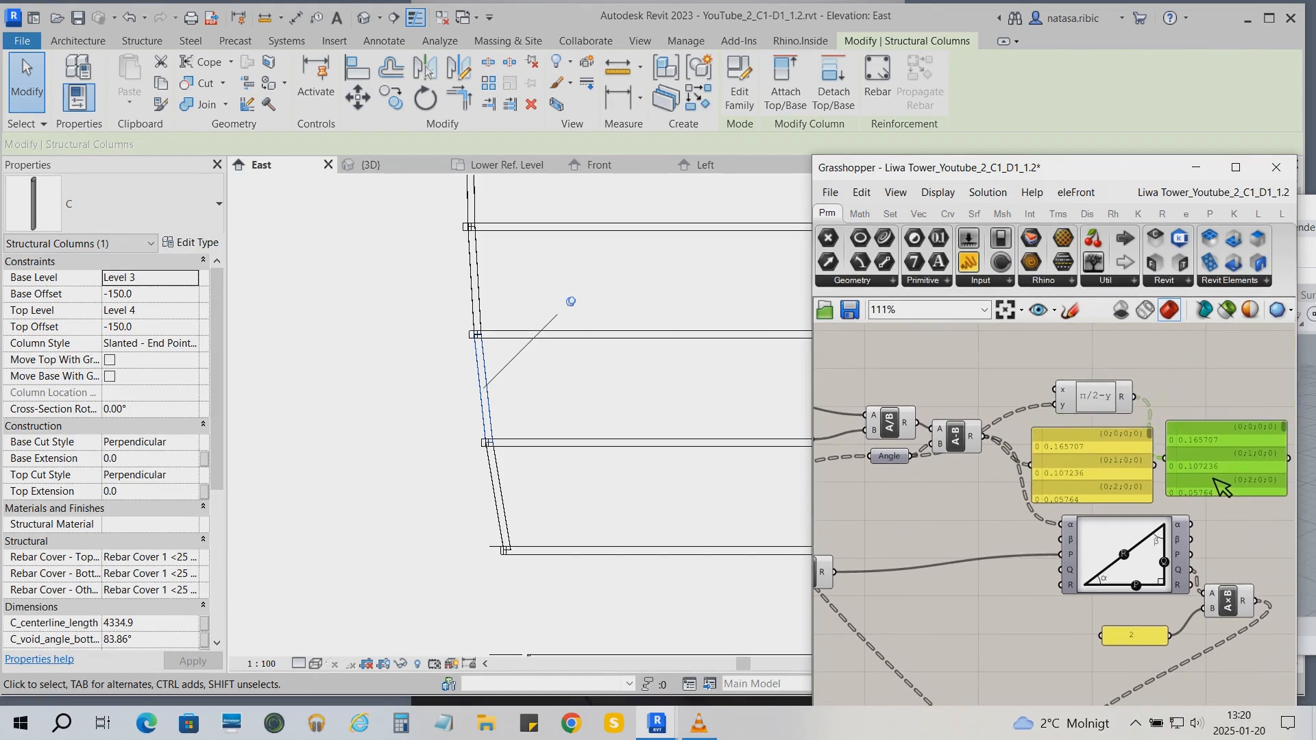
{"action": "key", "text": "Delete"}
{"action": "left_click", "coordinate": [1116, 438]}
{"action": "key", "text": "Delete"}
- Move the Expression component beside Right Trigonometry and wire its result to the α input in place of the Subtraction output
{"action": "left_click_drag", "start_coordinate": [1072, 405], "coordinate": [962, 520]}
{"action": "right_click_drag", "start_coordinate": [937, 511], "coordinate": [1045, 480]}
{"action": "left_click_drag", "start_coordinate": [1125, 487], "coordinate": [1177, 494]}
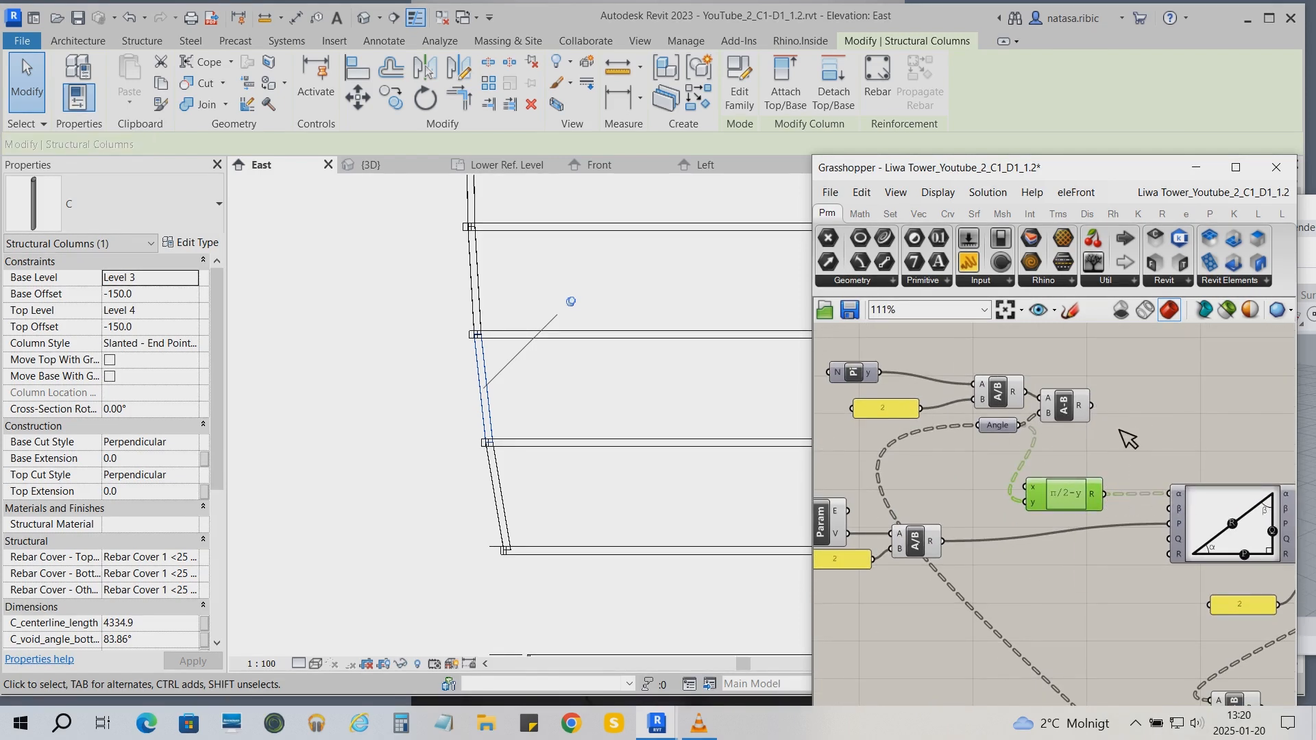
- Delete the Subtraction, Division, 2 panel and Pi components superseded by the expression, and move the Angle relay down beside it
{"action": "left_click", "coordinate": [1082, 415]}
{"action": "key", "text": "Delete"}
{"action": "left_click", "coordinate": [1018, 389]}
{"action": "key", "text": "Delete"}
{"action": "left_click", "coordinate": [907, 410]}
{"action": "key", "text": "Delete"}
{"action": "left_click", "coordinate": [870, 375]}
{"action": "key", "text": "Delete"}
{"action": "left_click_drag", "start_coordinate": [1002, 426], "coordinate": [988, 491]}
- Group all the components of the column definition, including its existing smaller groups
{"action": "scroll", "coordinate": [1013, 493], "scroll_direction": "down", "scroll_amount": 4}
{"action": "left_click", "coordinate": [1129, 506]}
{"action": "scroll", "coordinate": [1138, 515], "scroll_direction": "down", "scroll_amount": 6}
{"action": "left_click_drag", "start_coordinate": [1227, 648], "coordinate": [877, 467]}
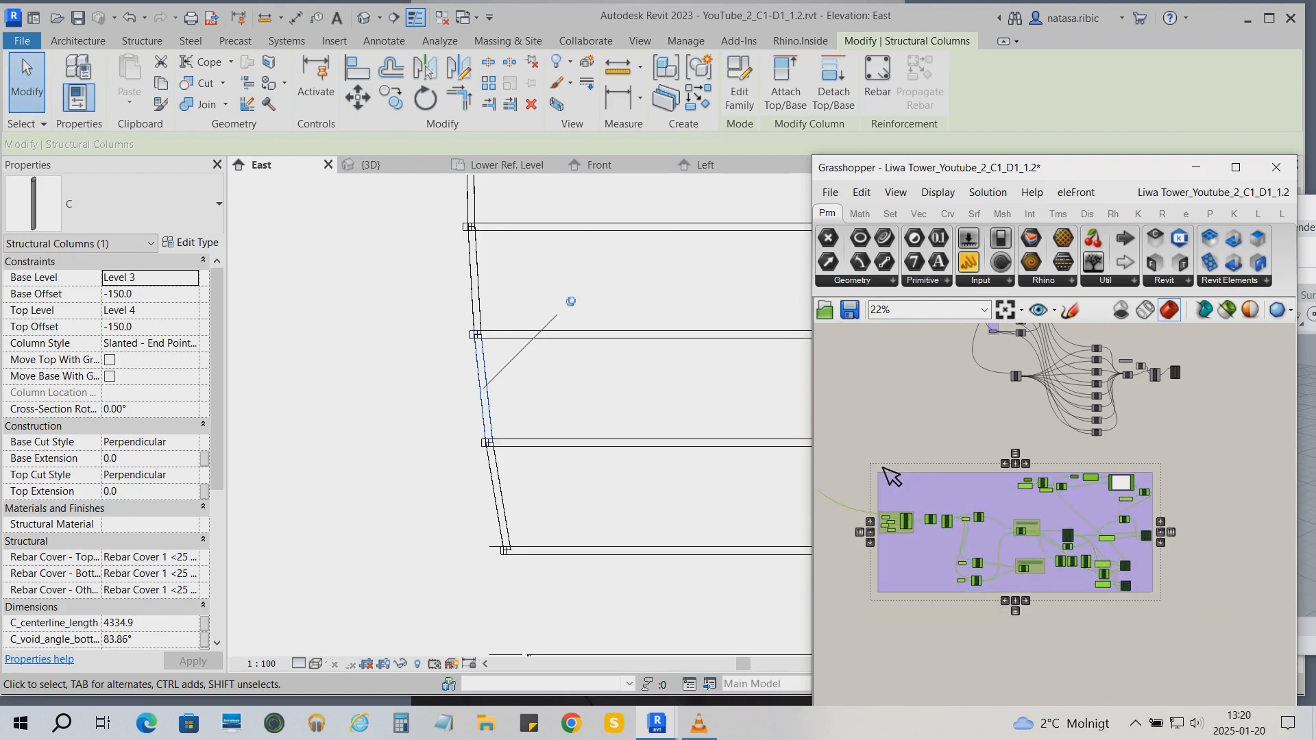
- Add a Scribble over the upper part of the column group, with the text C at size 98
{"action": "left_click", "coordinate": [932, 426]}
{"action": "double_click", "coordinate": [932, 426]}
{"action": "type", "text": "scri"}
{"action": "key", "text": "Return"}
{"action": "left_click_drag", "start_coordinate": [924, 416], "coordinate": [934, 485]}
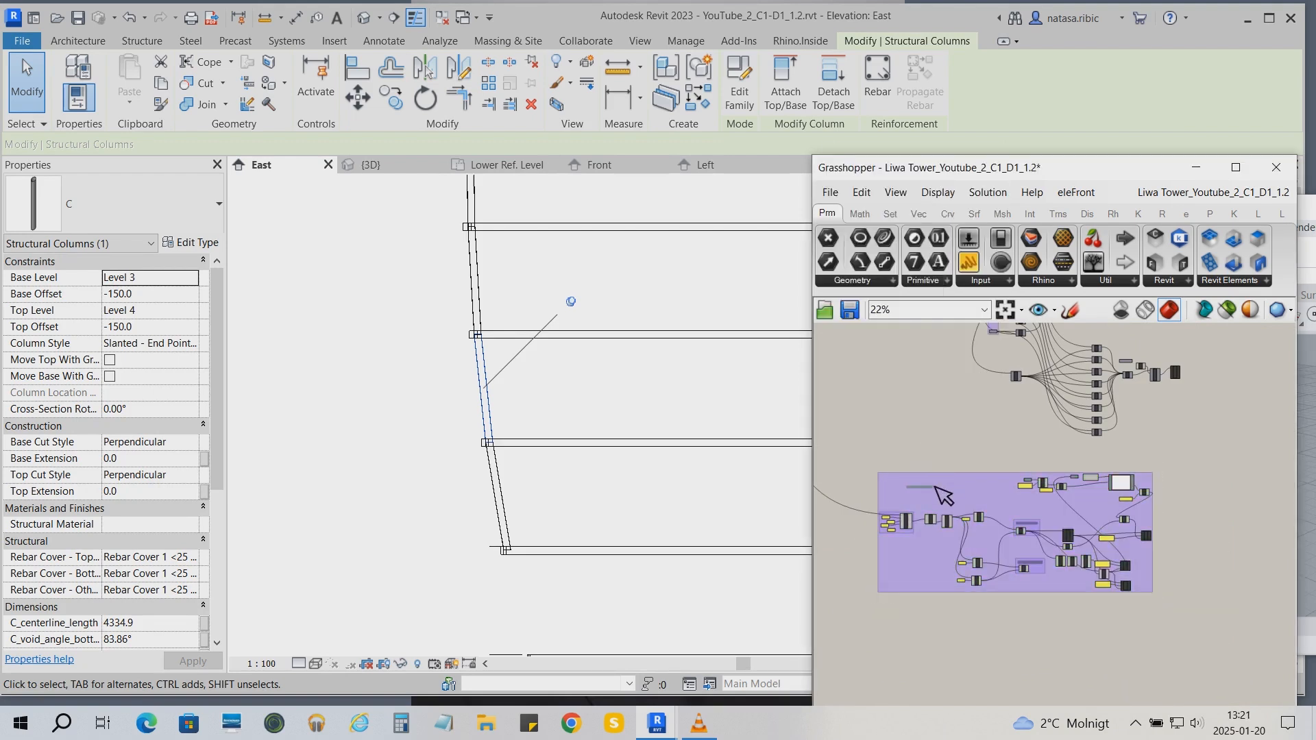
{"action": "double_click", "coordinate": [933, 485]}
{"action": "type", "text": "C"}
{"action": "left_click_drag", "start_coordinate": [881, 532], "coordinate": [1063, 533]}
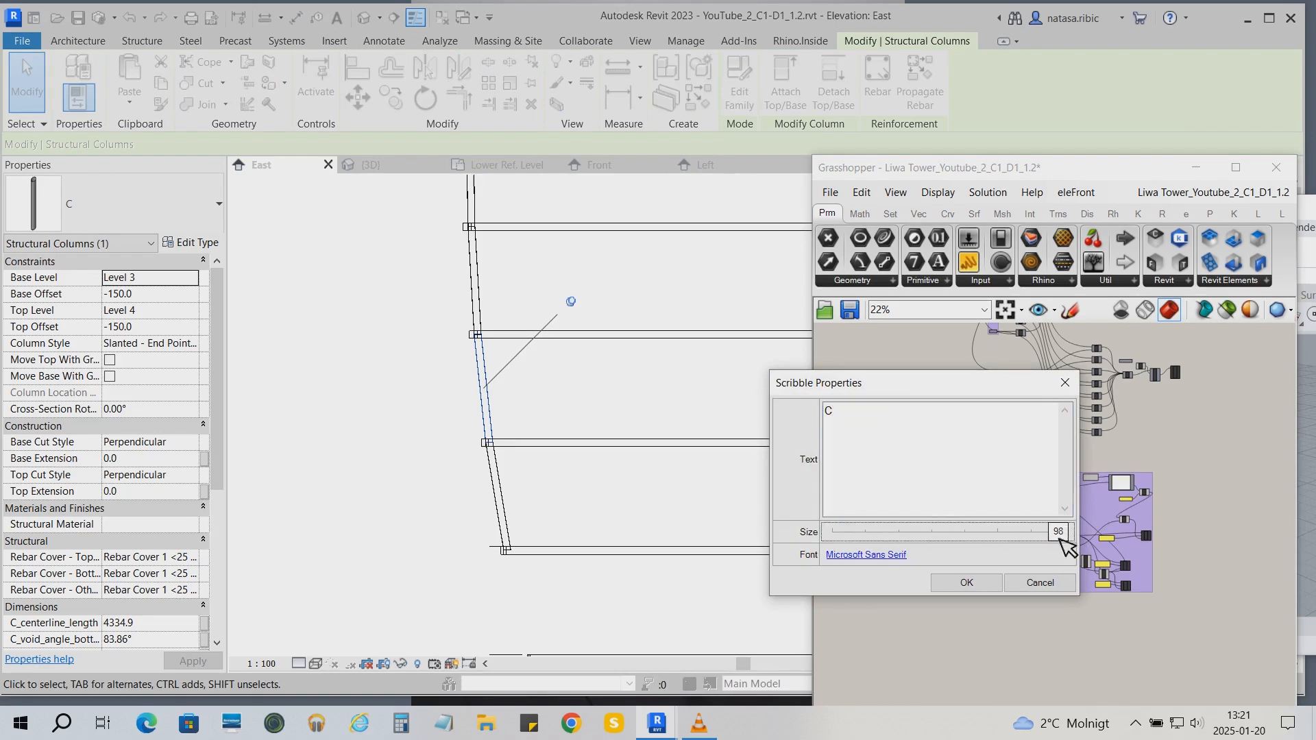
{"action": "left_click", "coordinate": [967, 583]}
- Add the C scribble to the column definition's group
{"action": "right_click", "coordinate": [940, 495]}
{"action": "left_click", "coordinate": [1013, 621]}
{"action": "left_click", "coordinate": [949, 429]}
{"action": "scroll", "coordinate": [943, 429], "scroll_direction": "down", "scroll_amount": 2}
- Show the tower in Revit's 3D view to inspect the columns along the slab edges
{"action": "scroll", "coordinate": [479, 430], "scroll_direction": "down", "scroll_amount": 4}
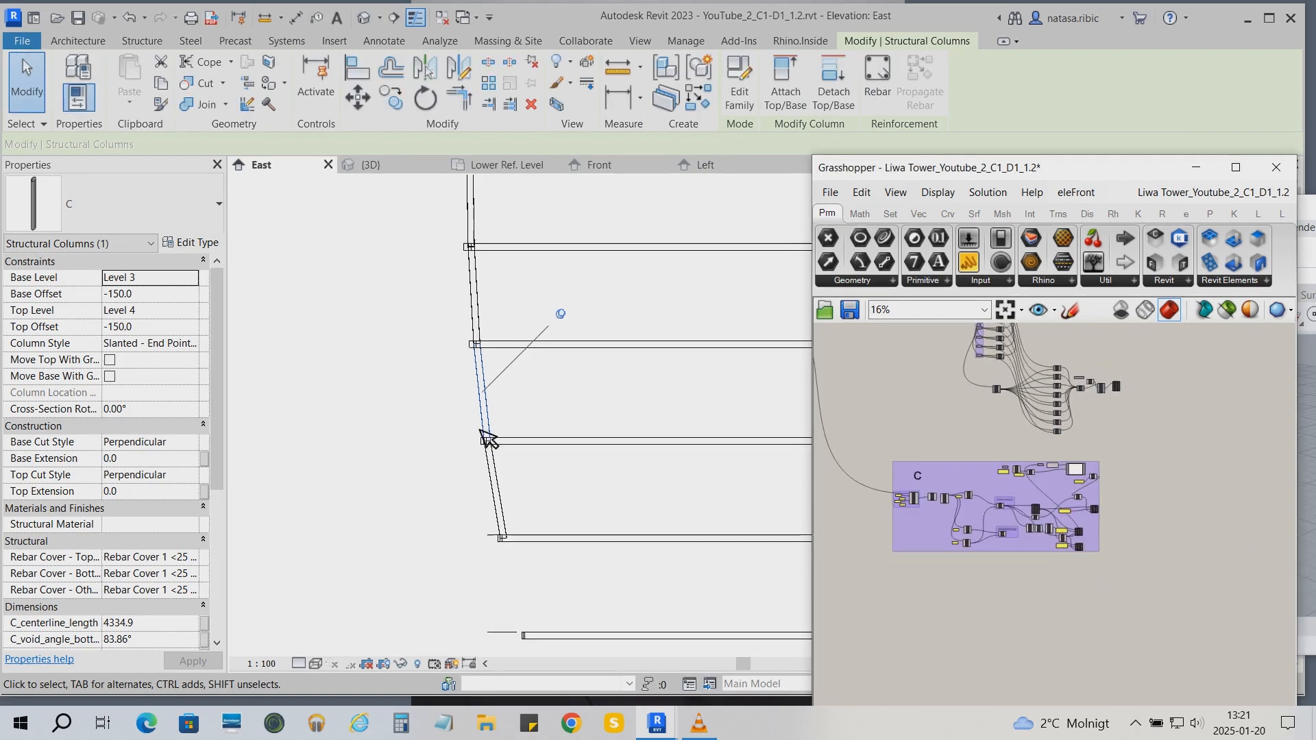
{"action": "left_click", "coordinate": [368, 166]}
{"action": "scroll", "coordinate": [327, 460], "scroll_direction": "down", "scroll_amount": 5}
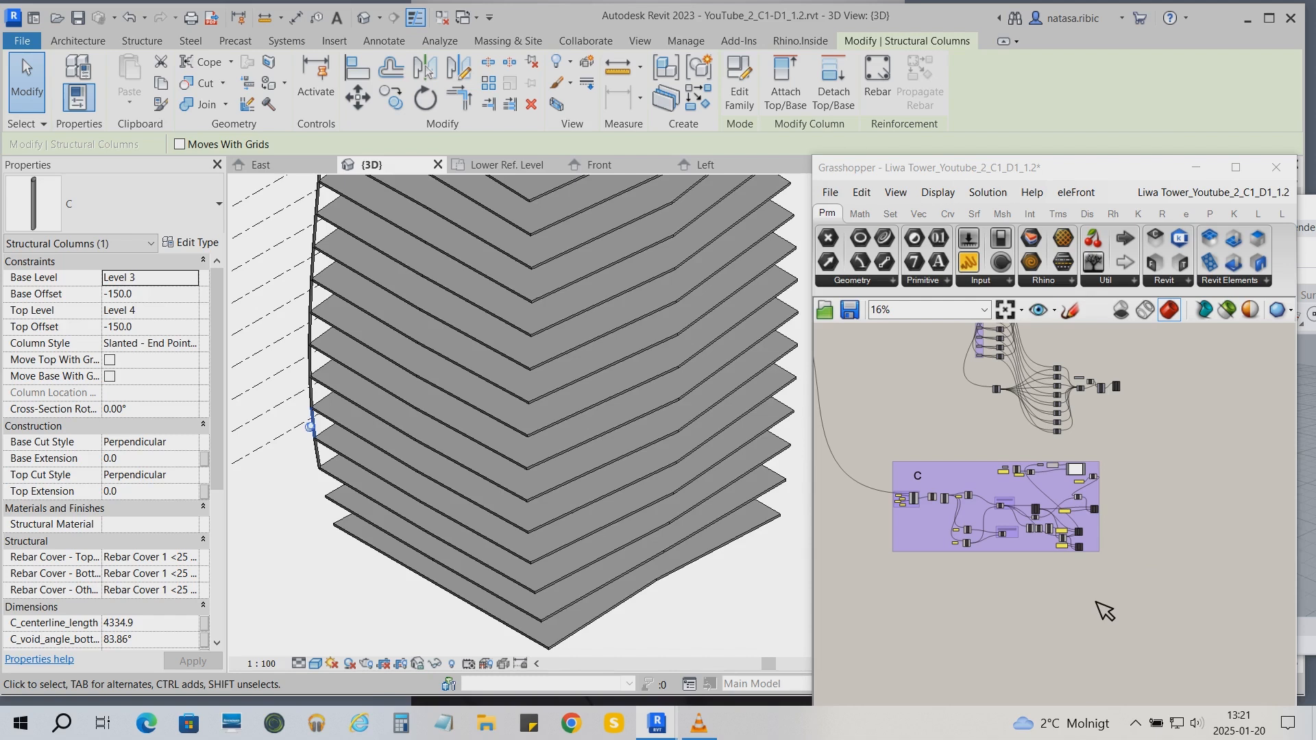
- Shift the C group slightly to the right on the Grasshopper canvas
{"action": "left_click_drag", "start_coordinate": [938, 546], "coordinate": [979, 546]}
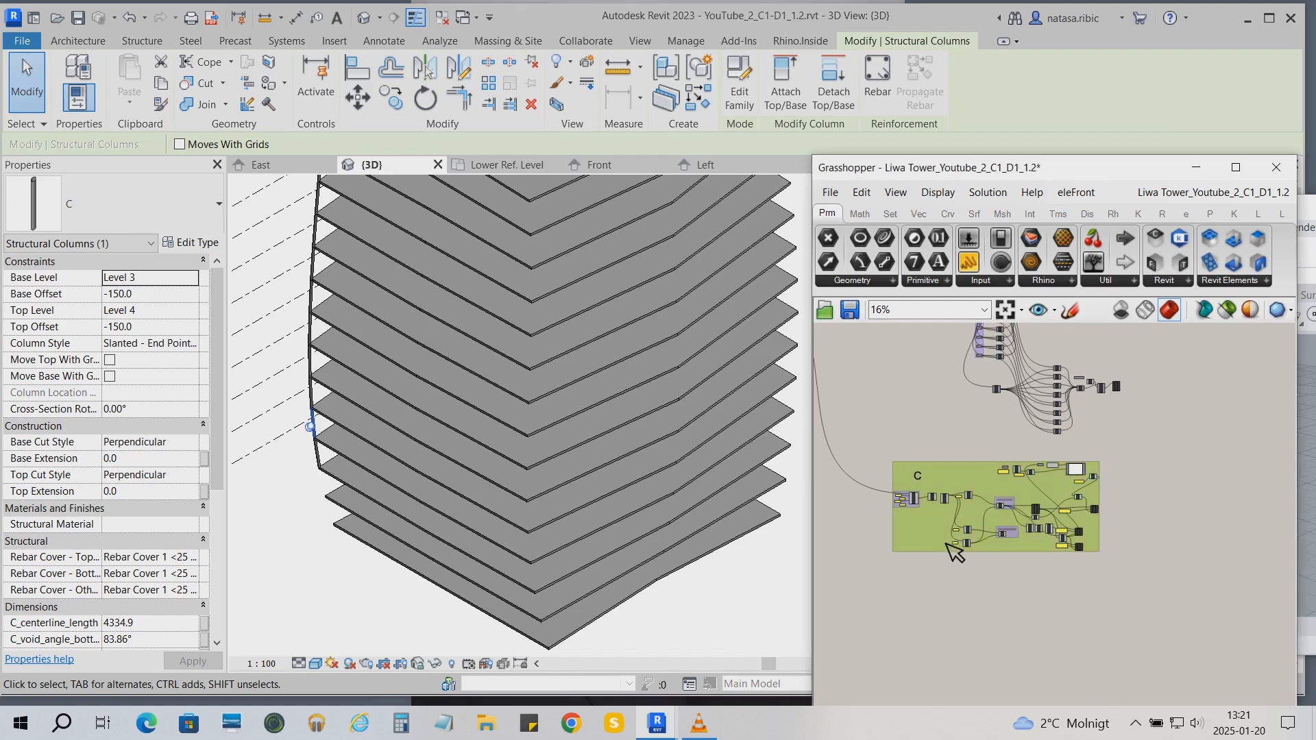
{"action": "left_click", "coordinate": [975, 571]}
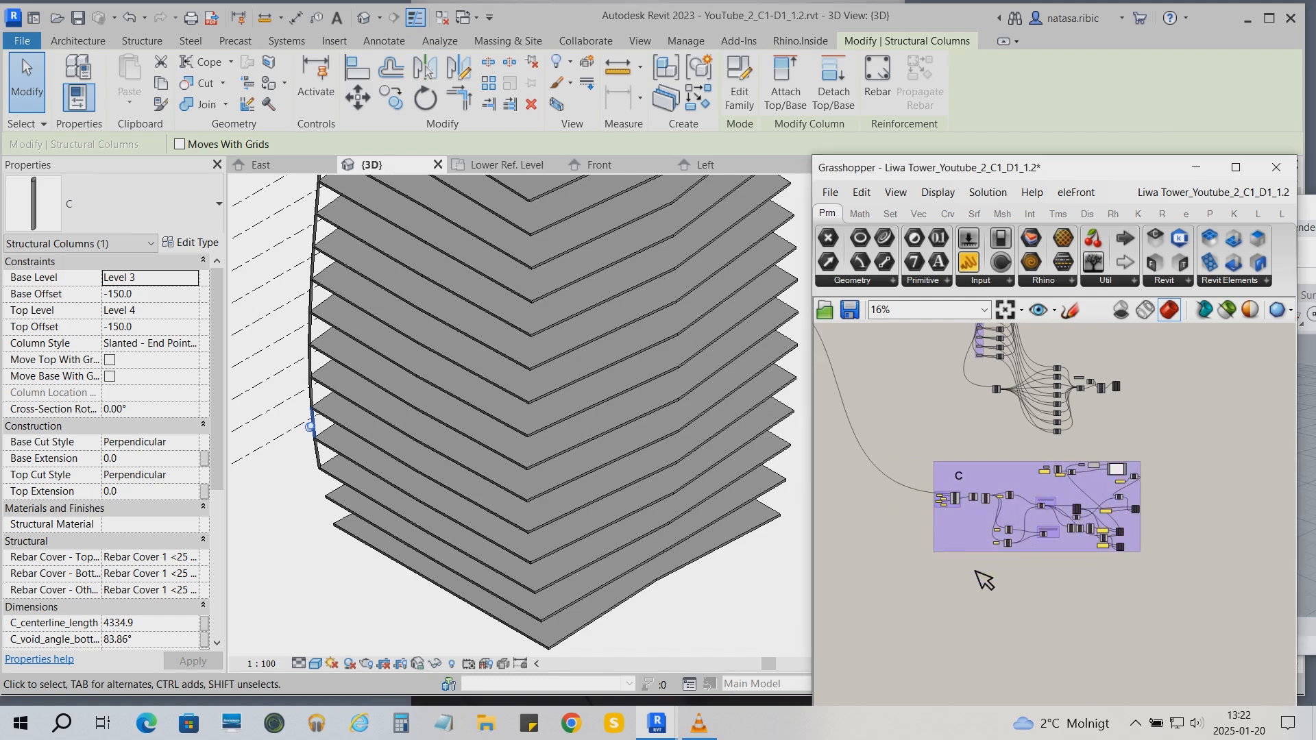